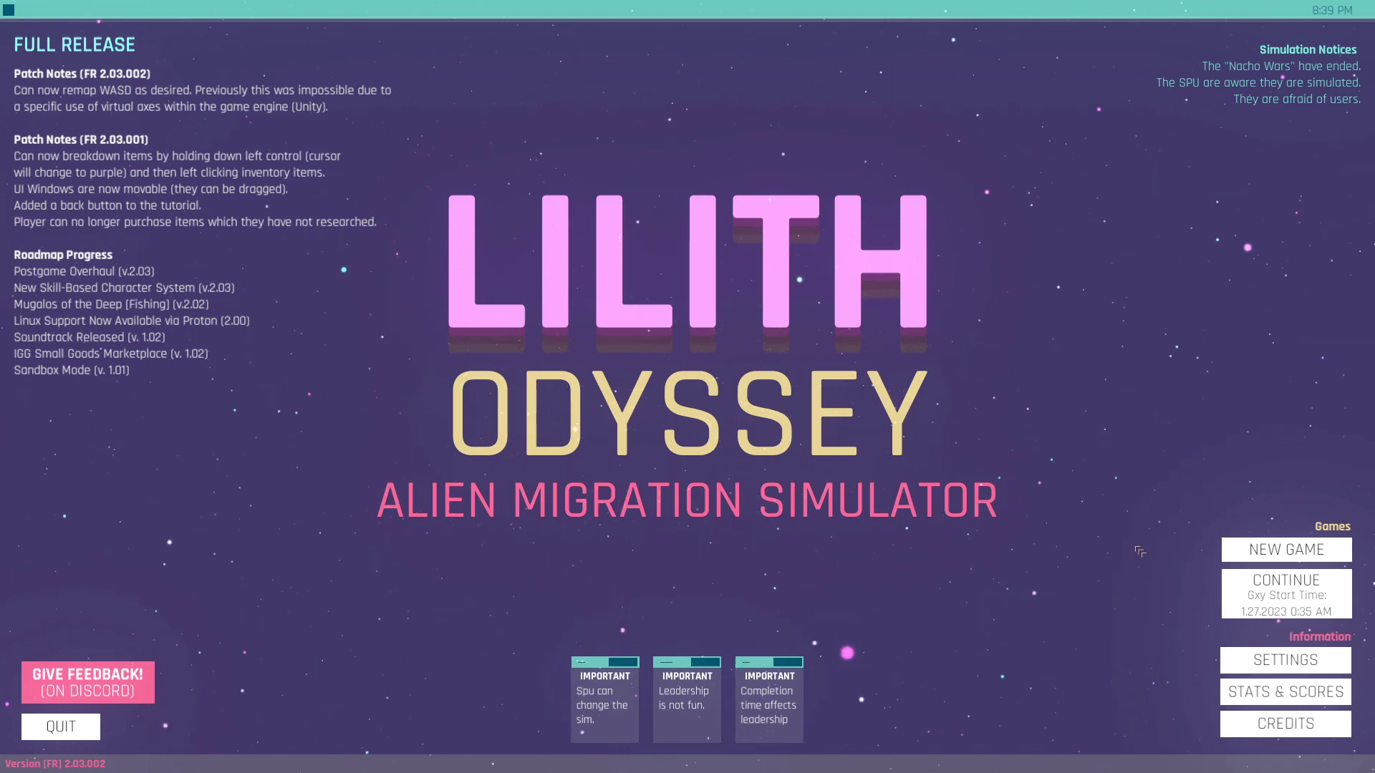
# Continue the saved game from the title screen, landing on the planet on Day 114.
pyautogui.click(1275, 593)
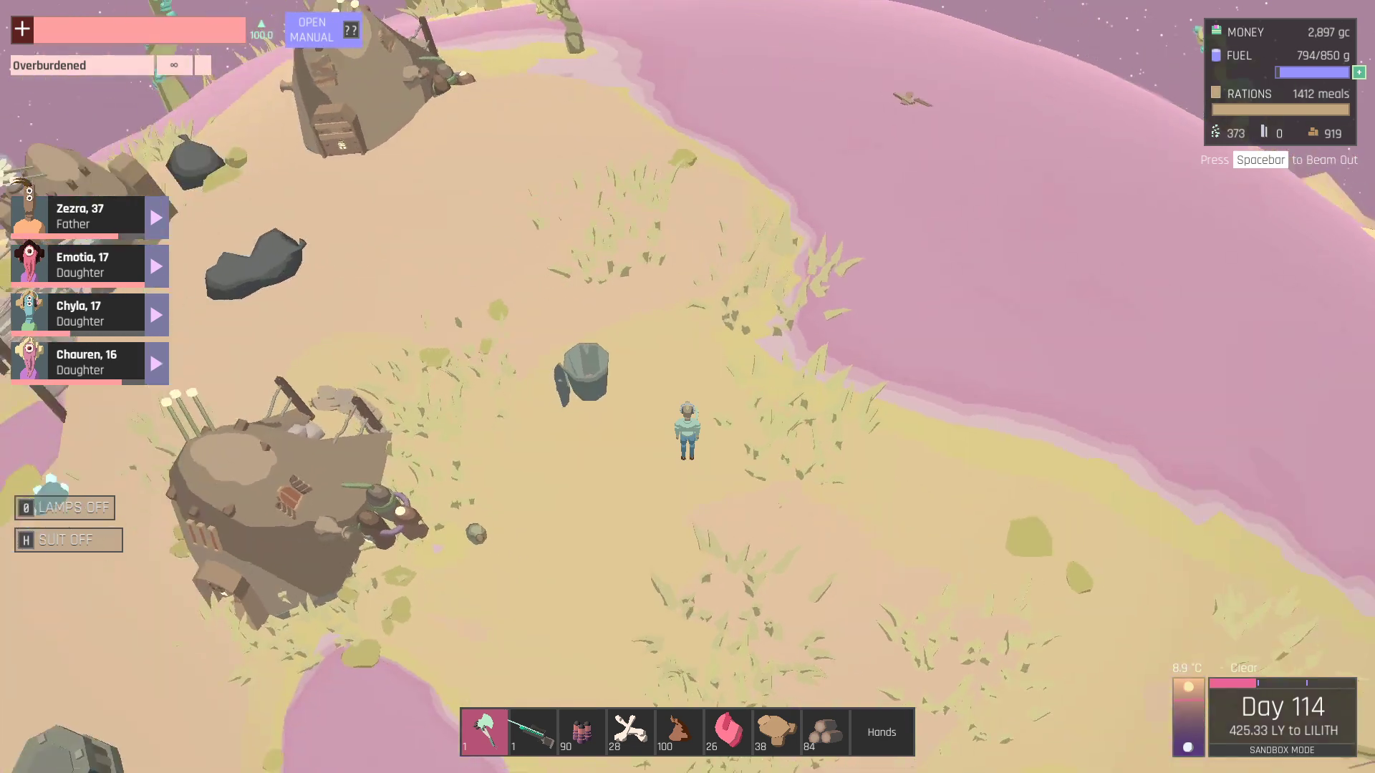
# Equip the Laser Bolt Rifle and turn the camera to shoot down the attacking gang.
pyautogui.moveTo(968, 429); pyautogui.dragTo(430, 429)
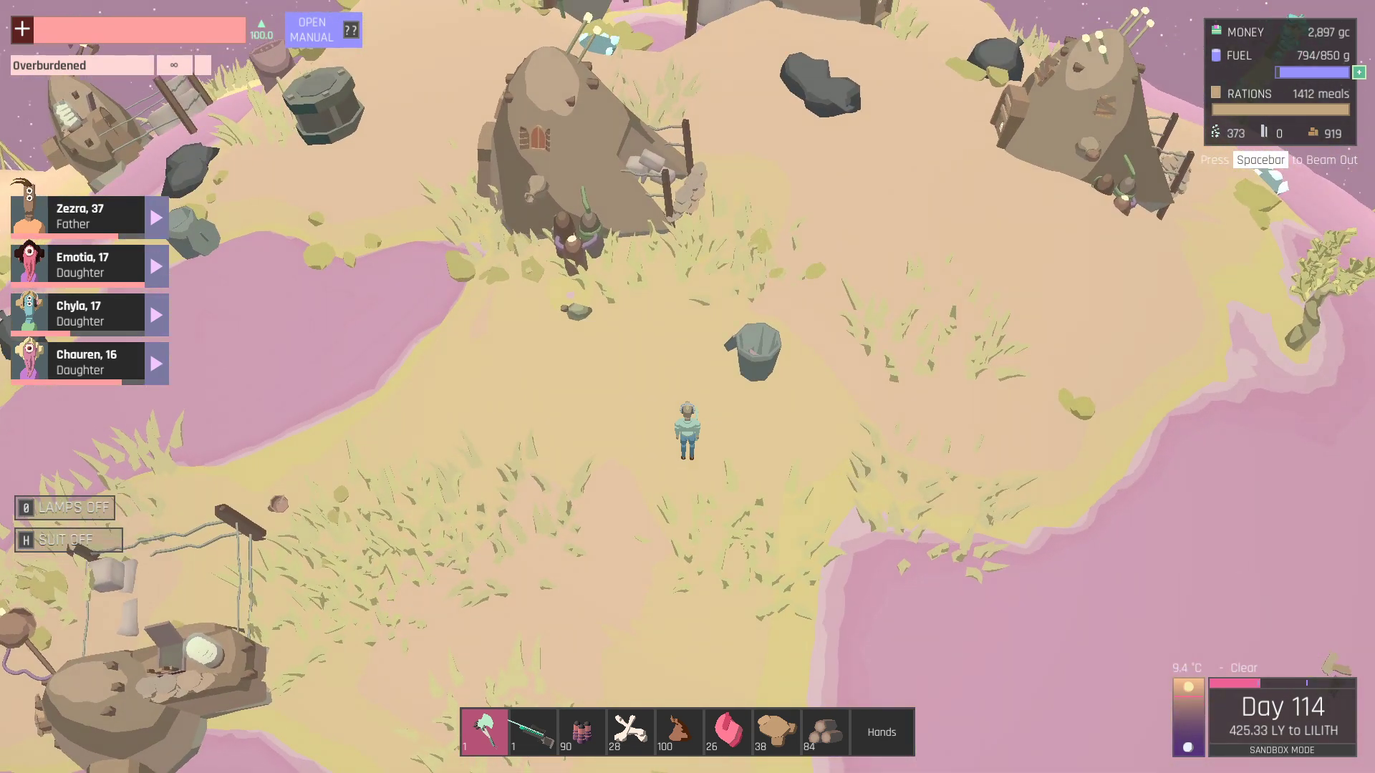
pyautogui.moveTo(967, 429); pyautogui.dragTo(431, 431)
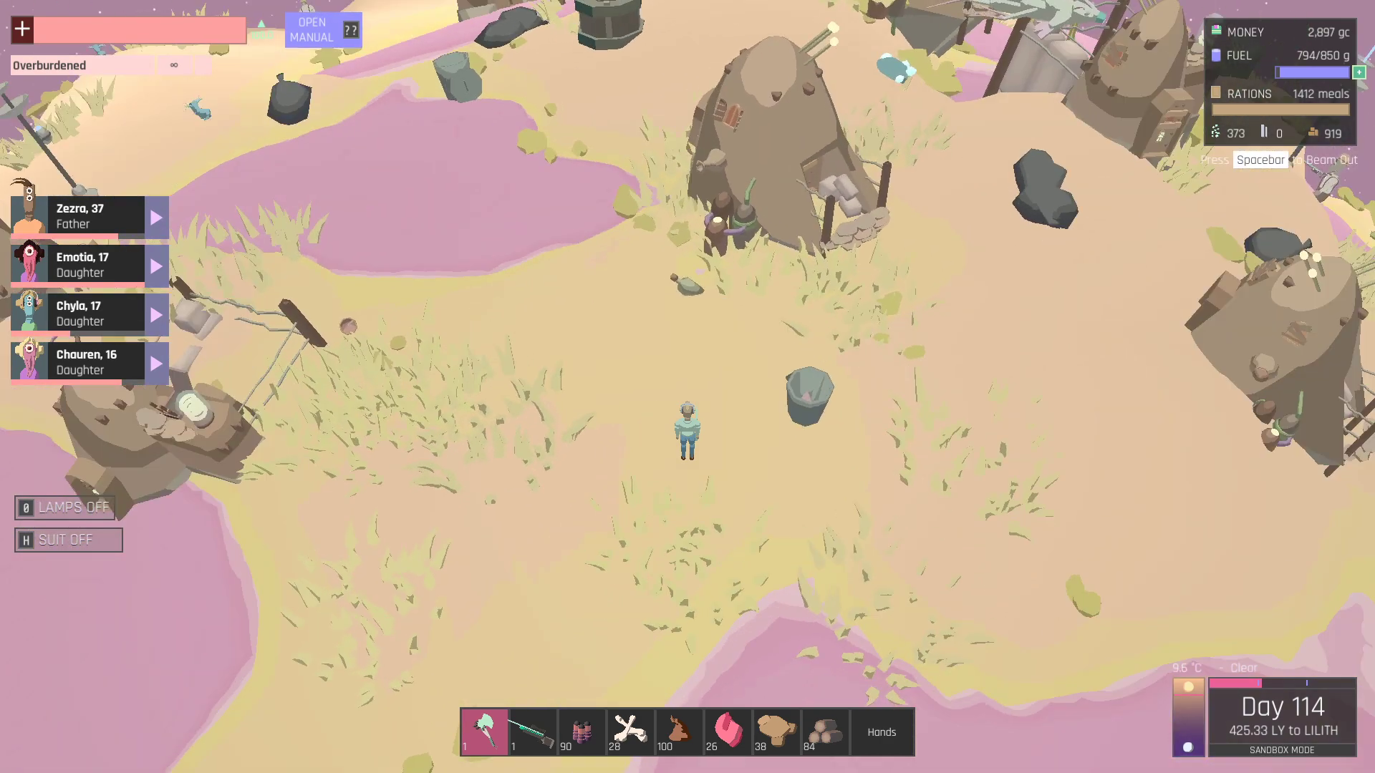
pyautogui.moveTo(967, 430); pyautogui.dragTo(429, 431)
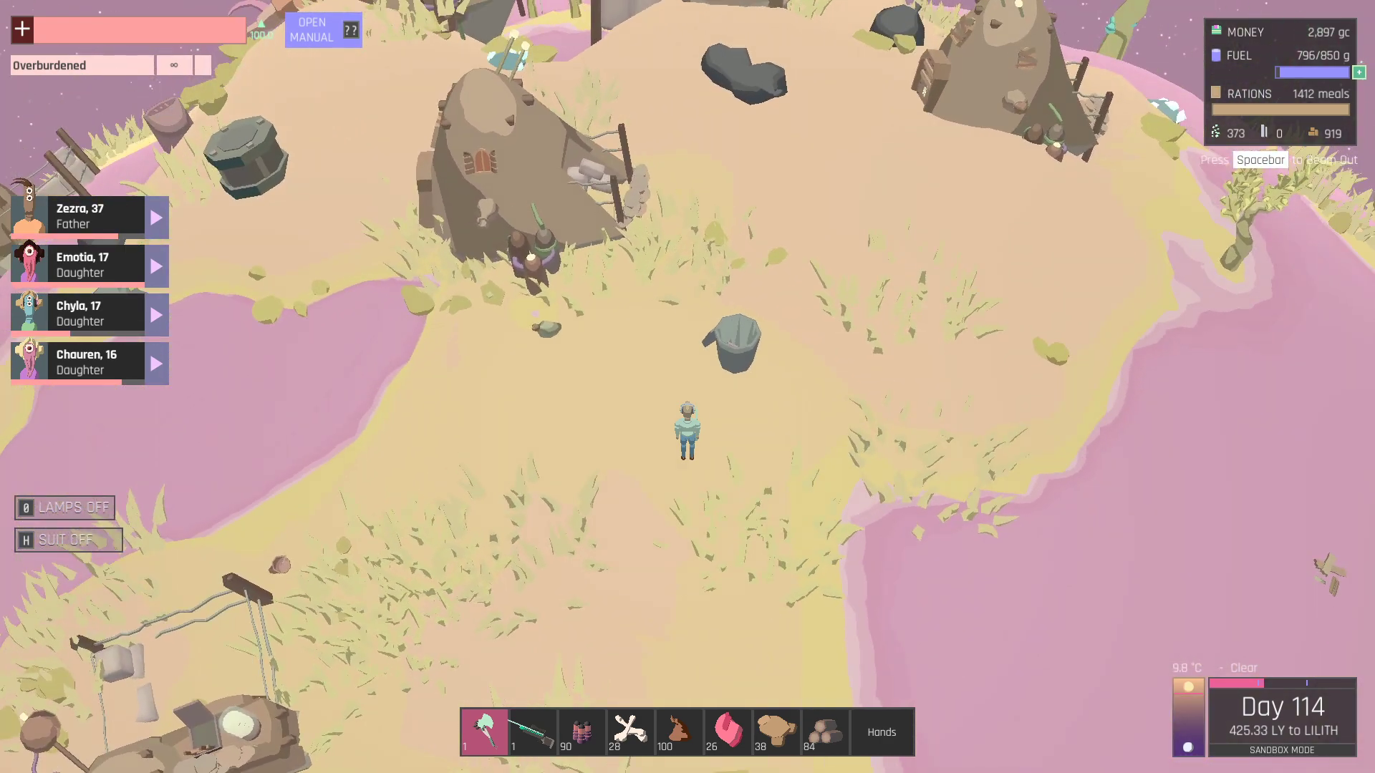
pyautogui.press('2')
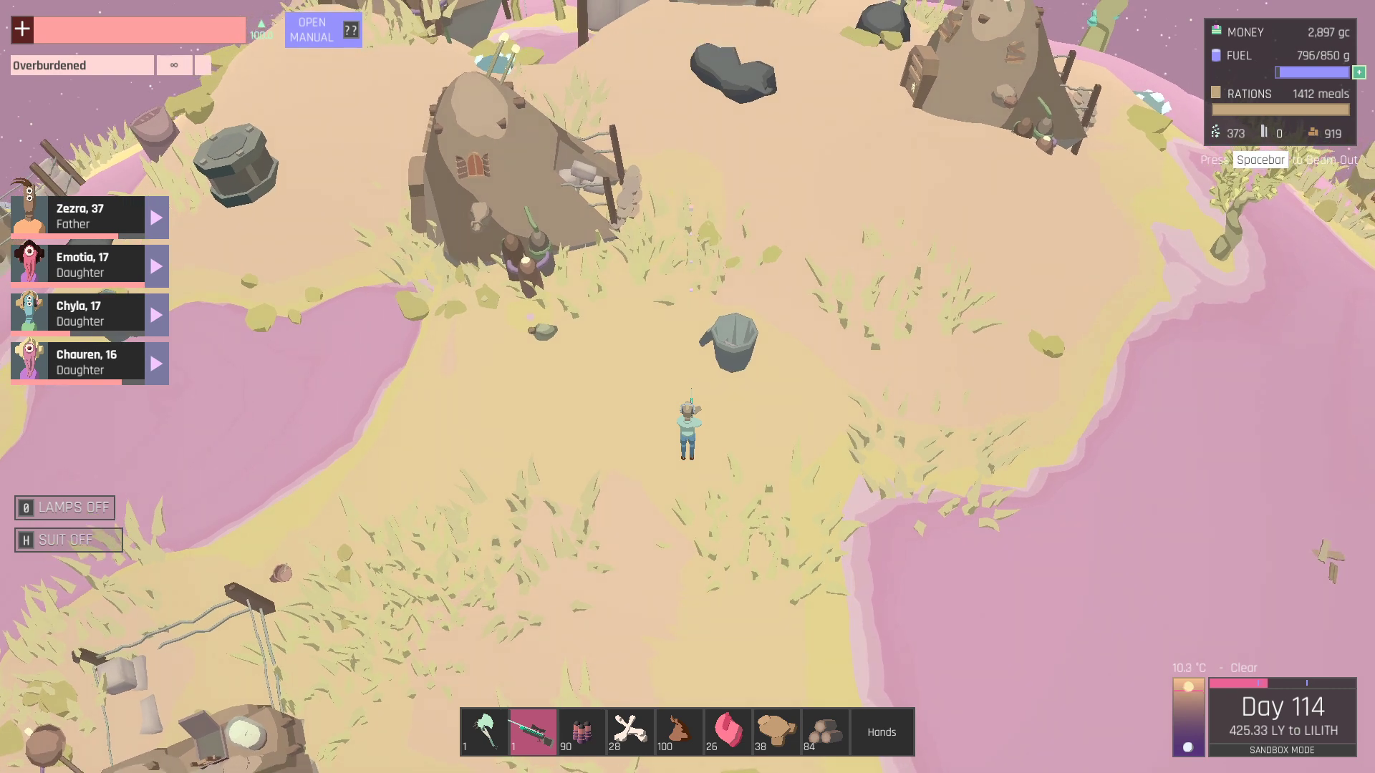
pyautogui.moveTo(966, 429); pyautogui.dragTo(644, 323)
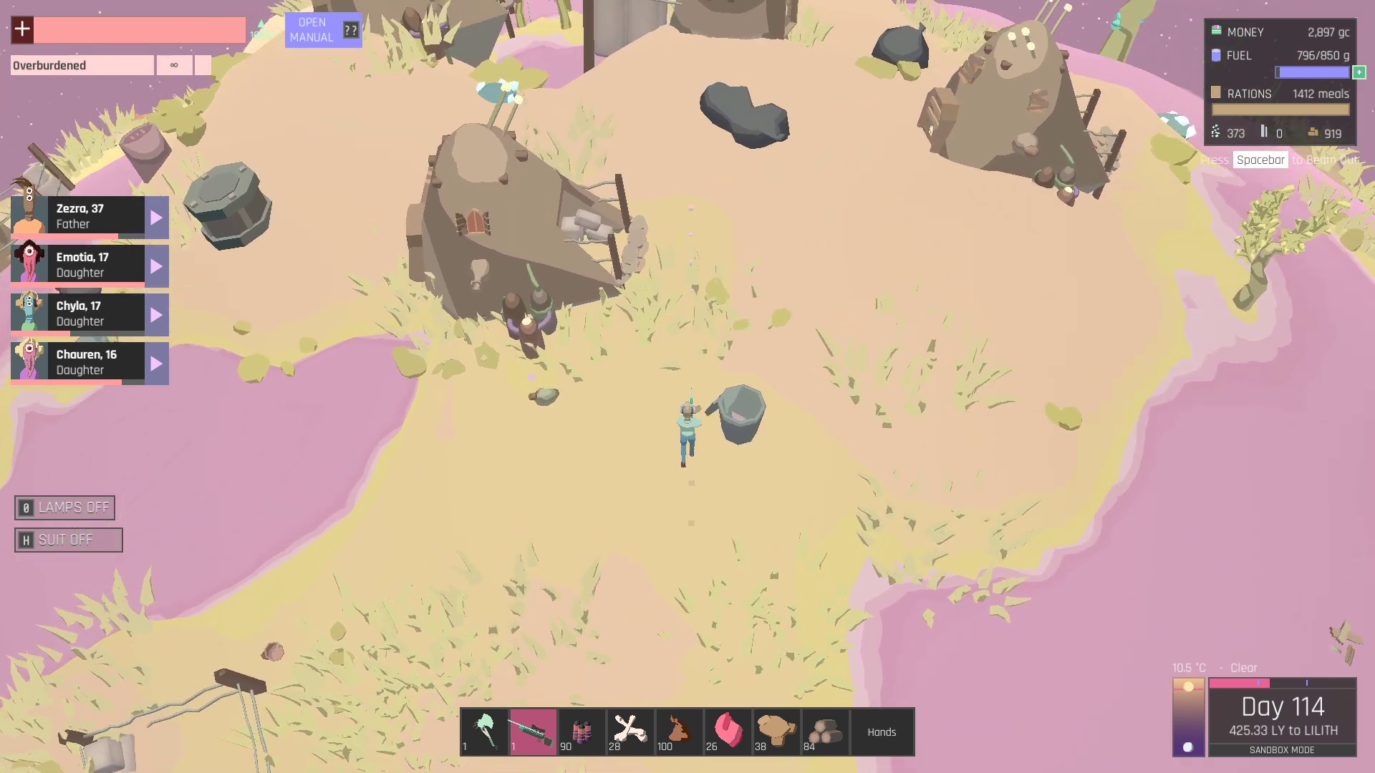
pyautogui.moveTo(967, 430); pyautogui.dragTo(644, 377)
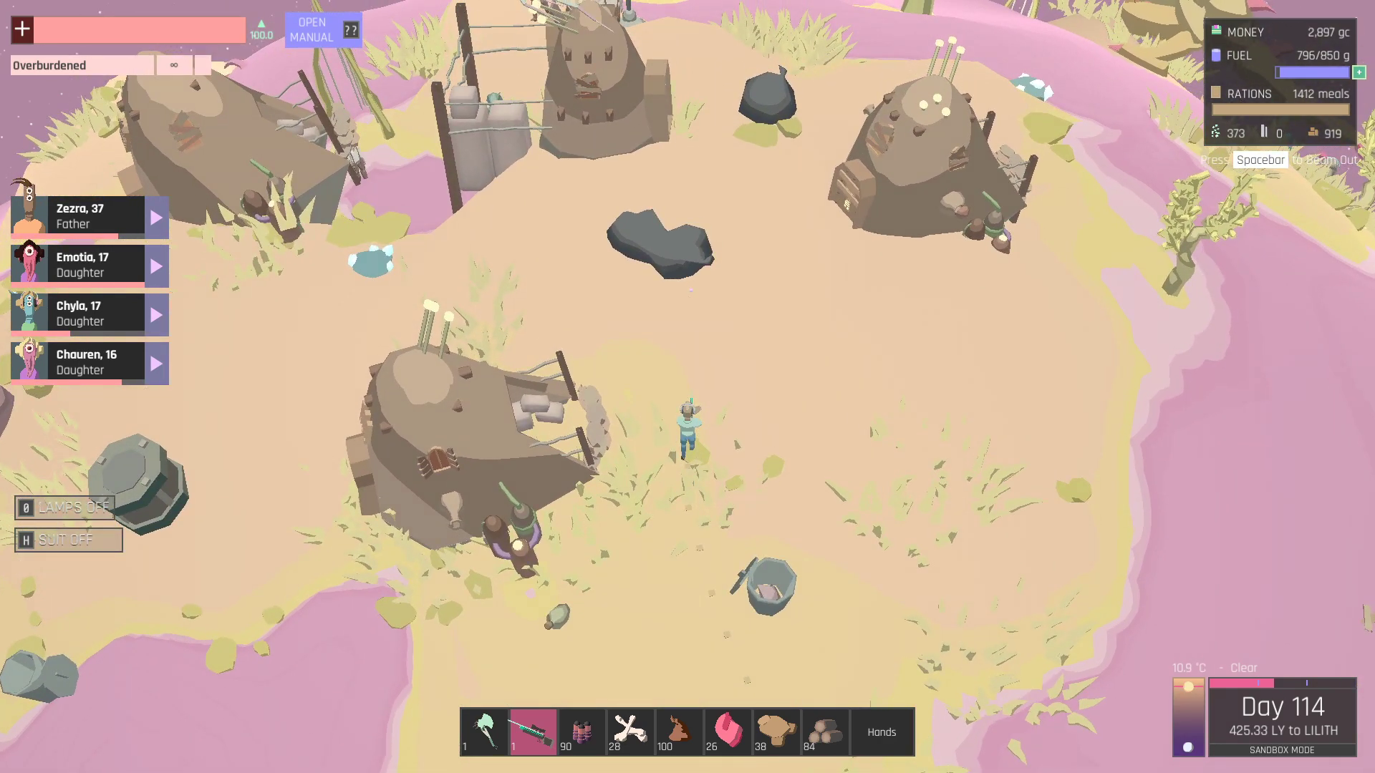
pyautogui.moveTo(967, 430); pyautogui.dragTo(752, 322)
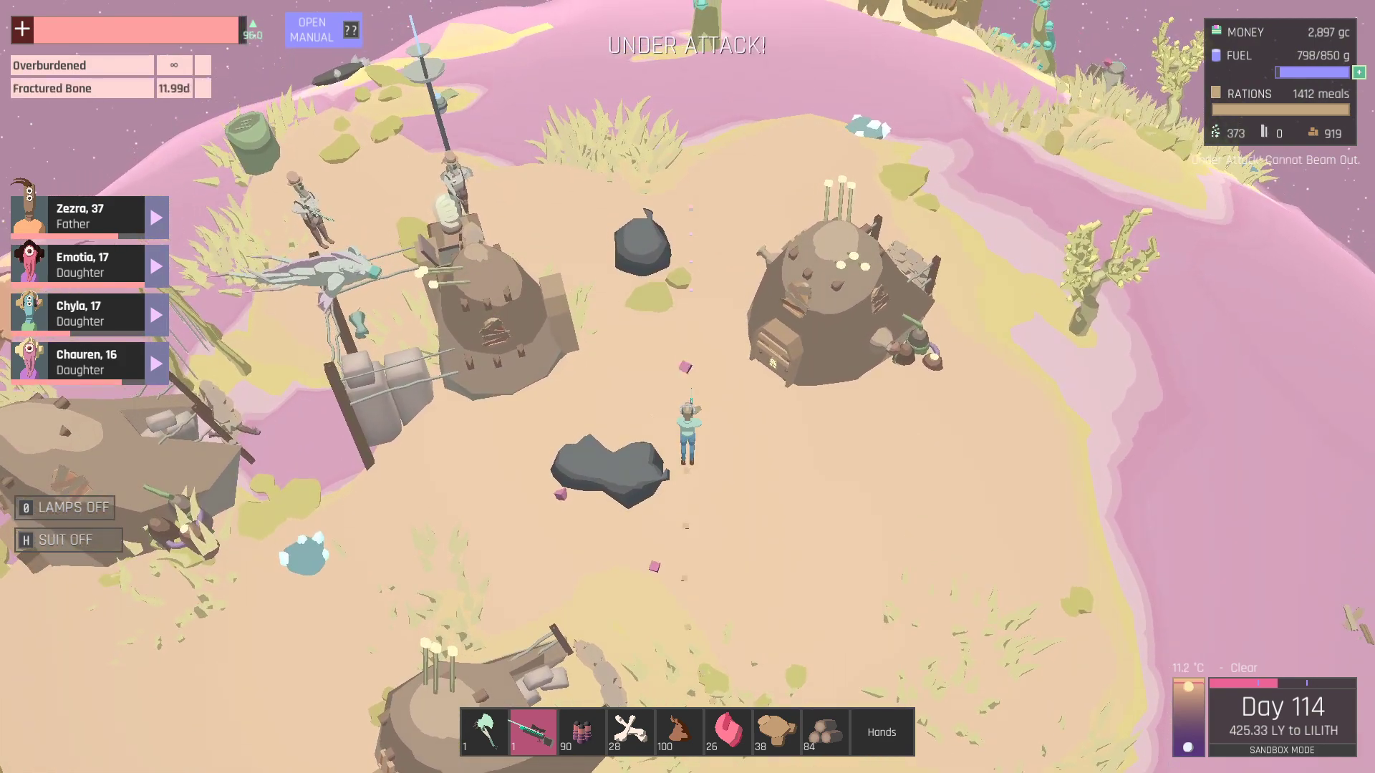
pyautogui.moveTo(968, 429); pyautogui.dragTo(645, 376)
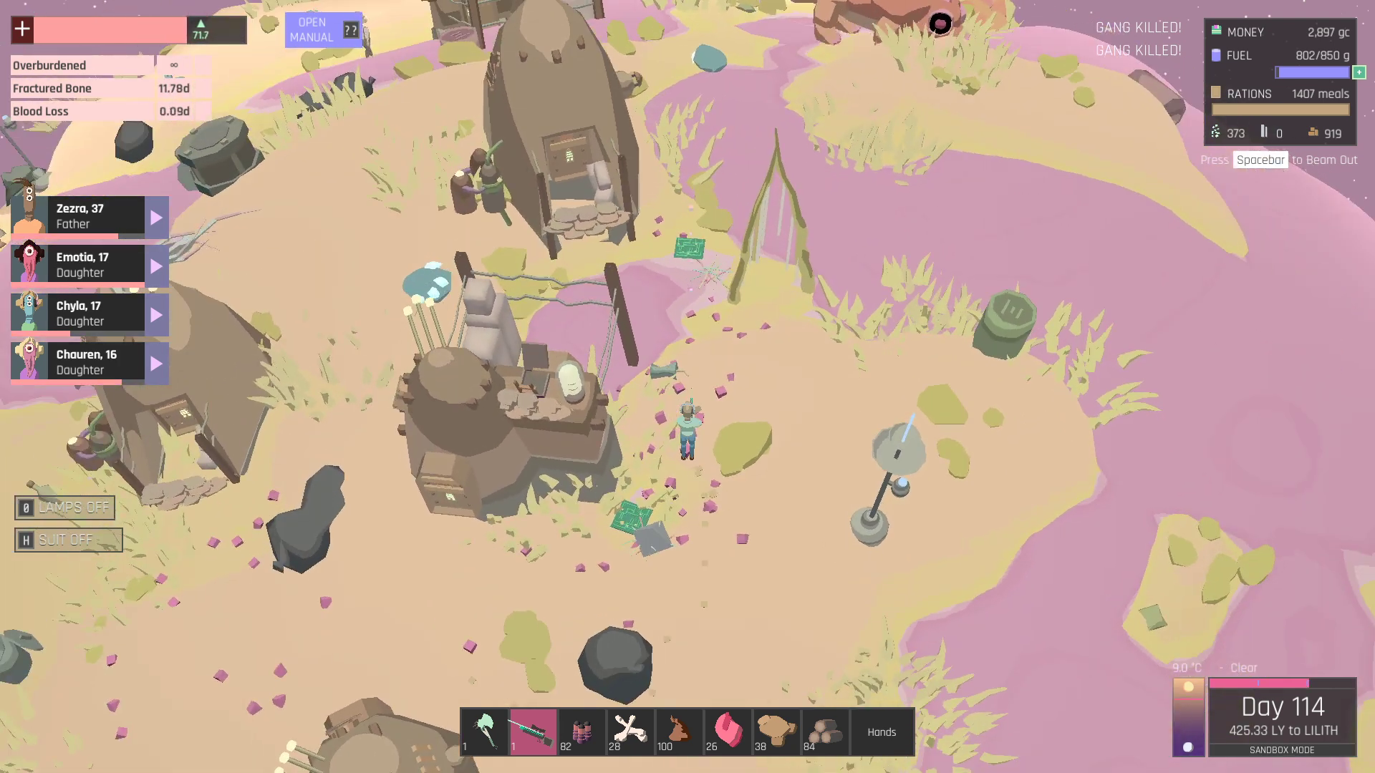
# Graft a bone shard and apply a bandage from the pause screen's status list.
pyautogui.press('Escape')
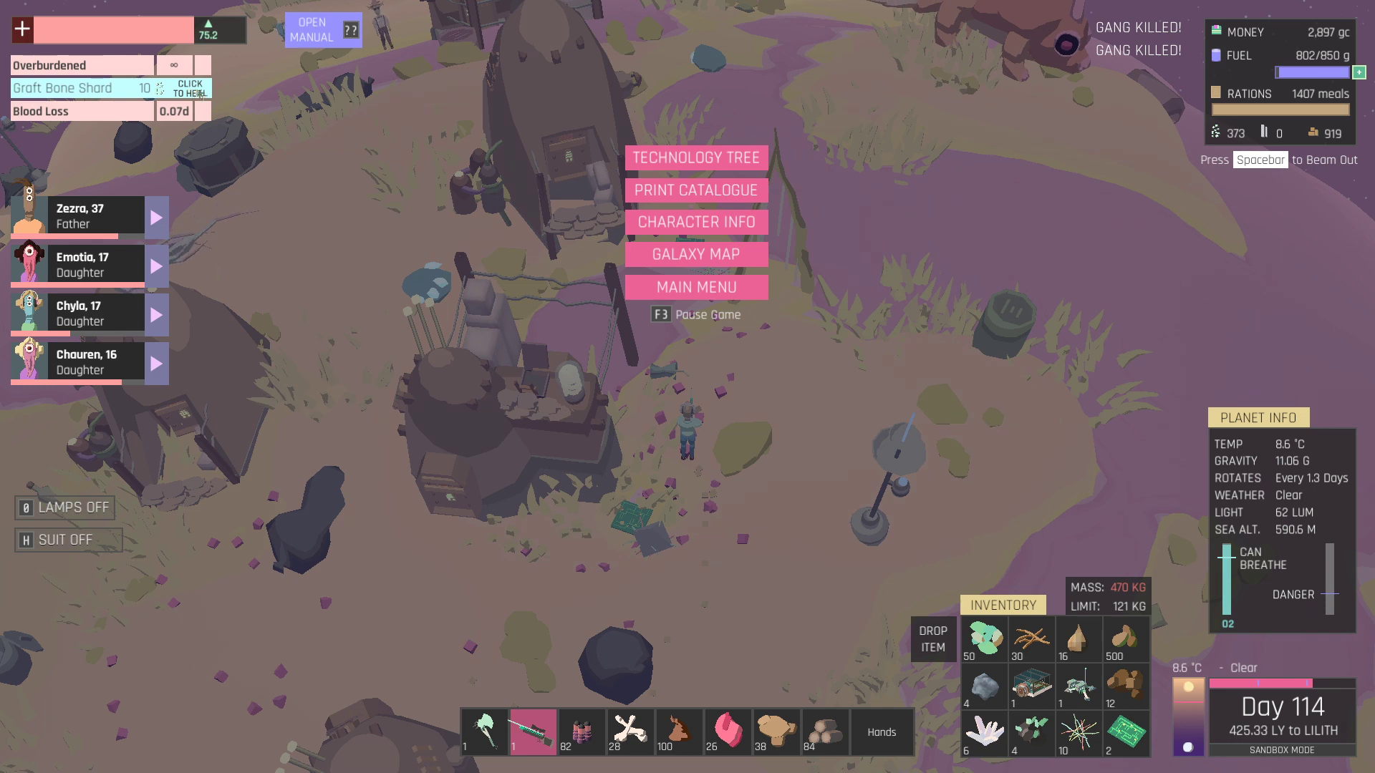
pyautogui.click(190, 89)
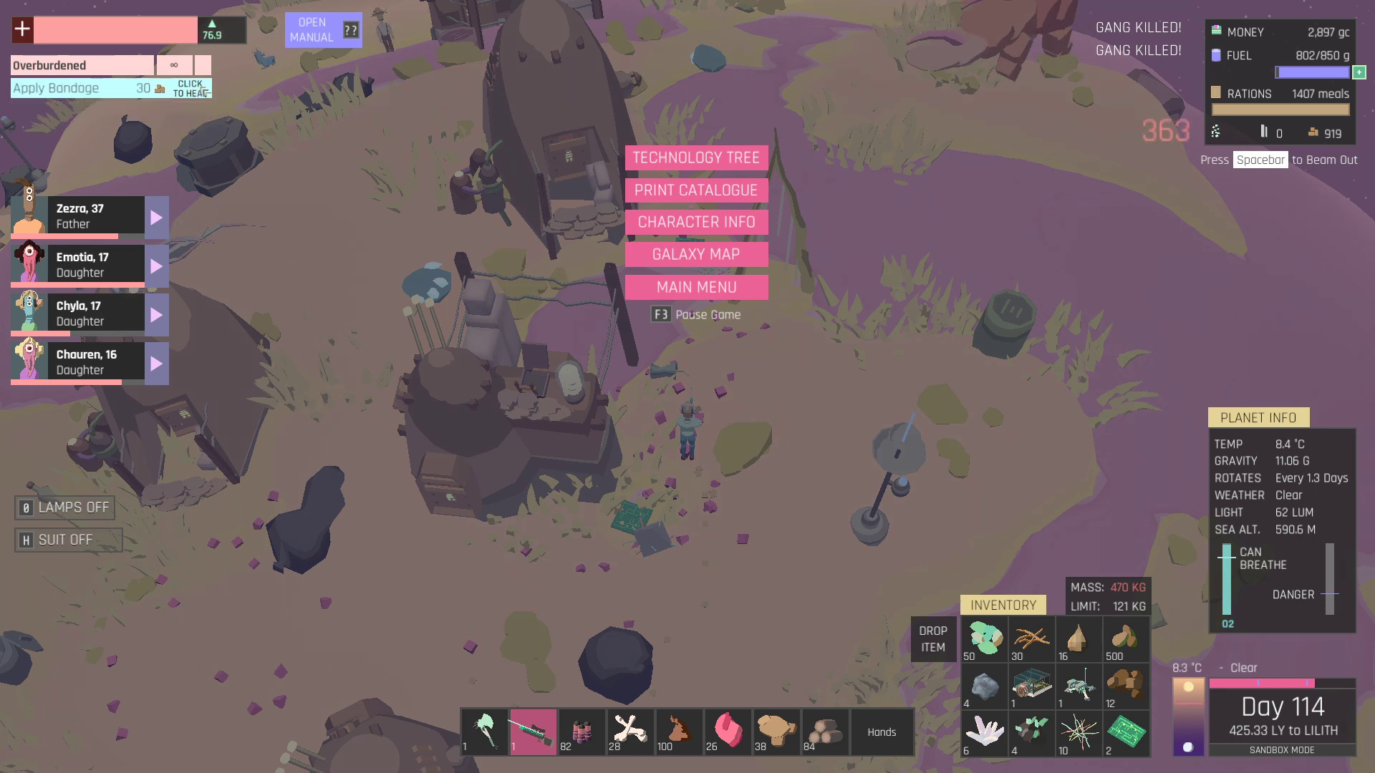
pyautogui.click(204, 88)
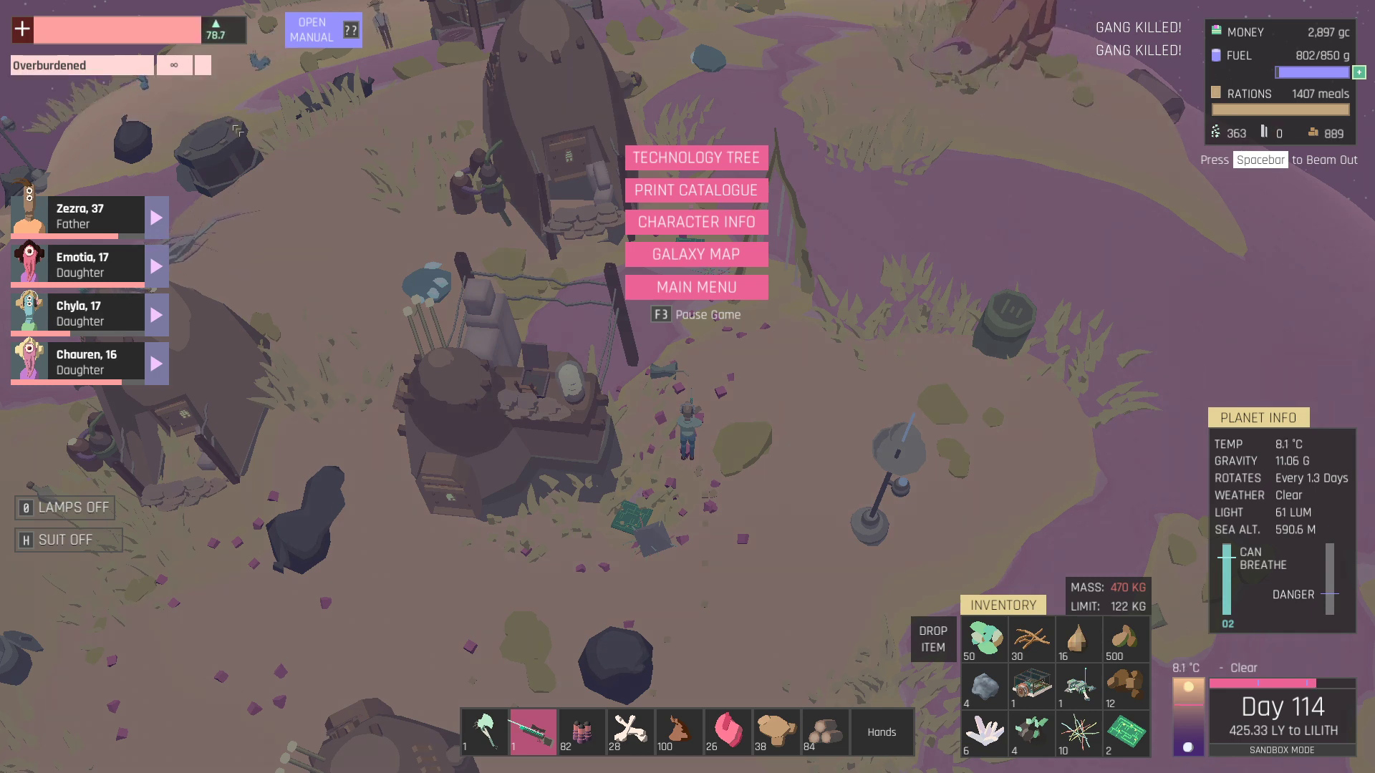
pyautogui.press('Escape')
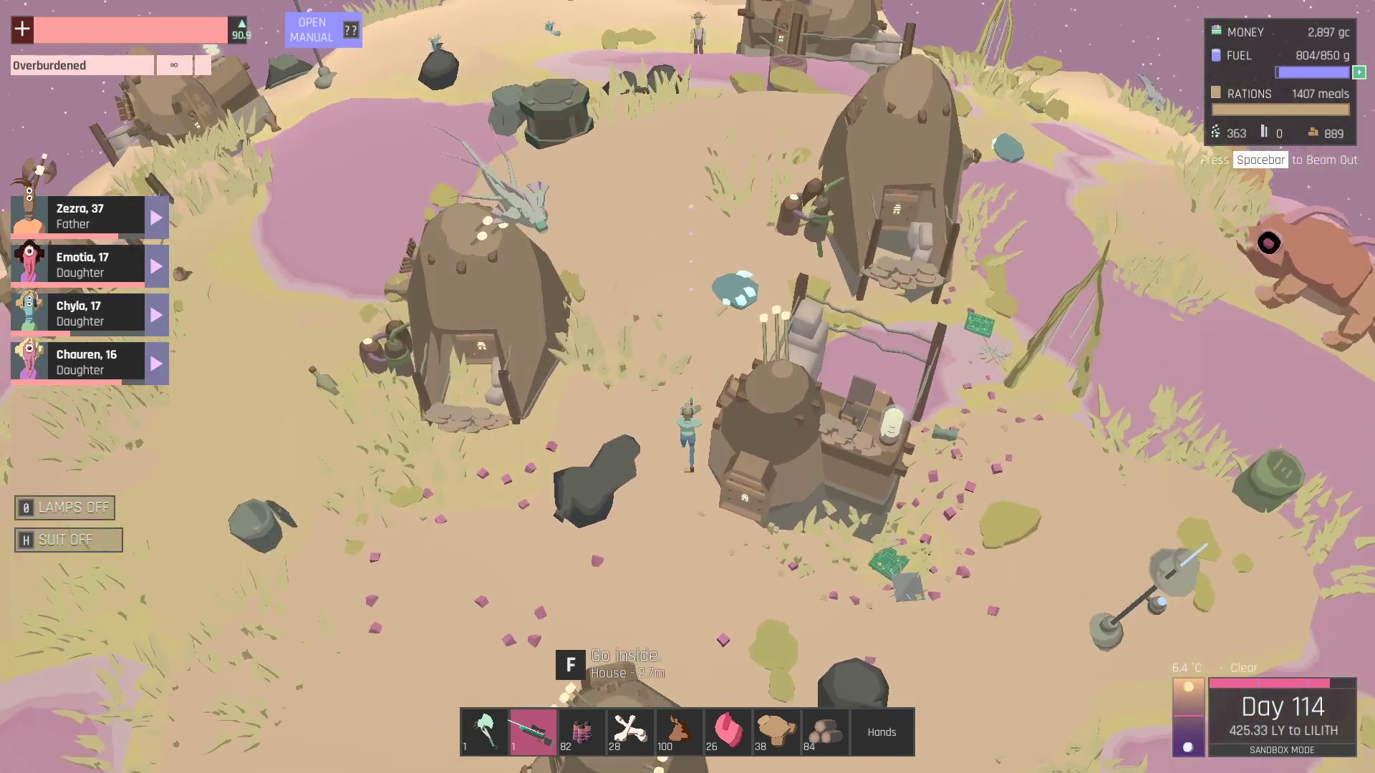
# Switch to the Versatool Pro, mine the nutrient rock, and walk past the house.
pyautogui.press('w')
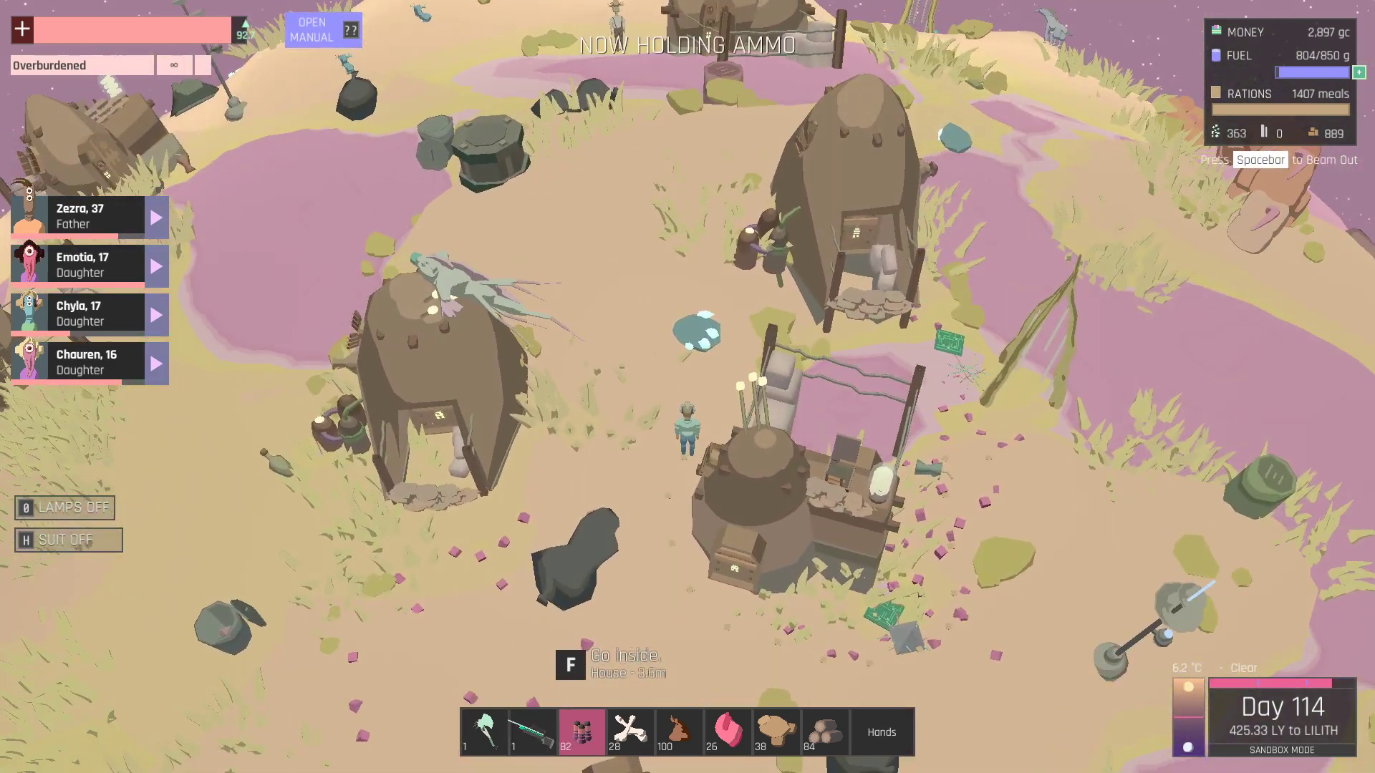
pyautogui.press('w')
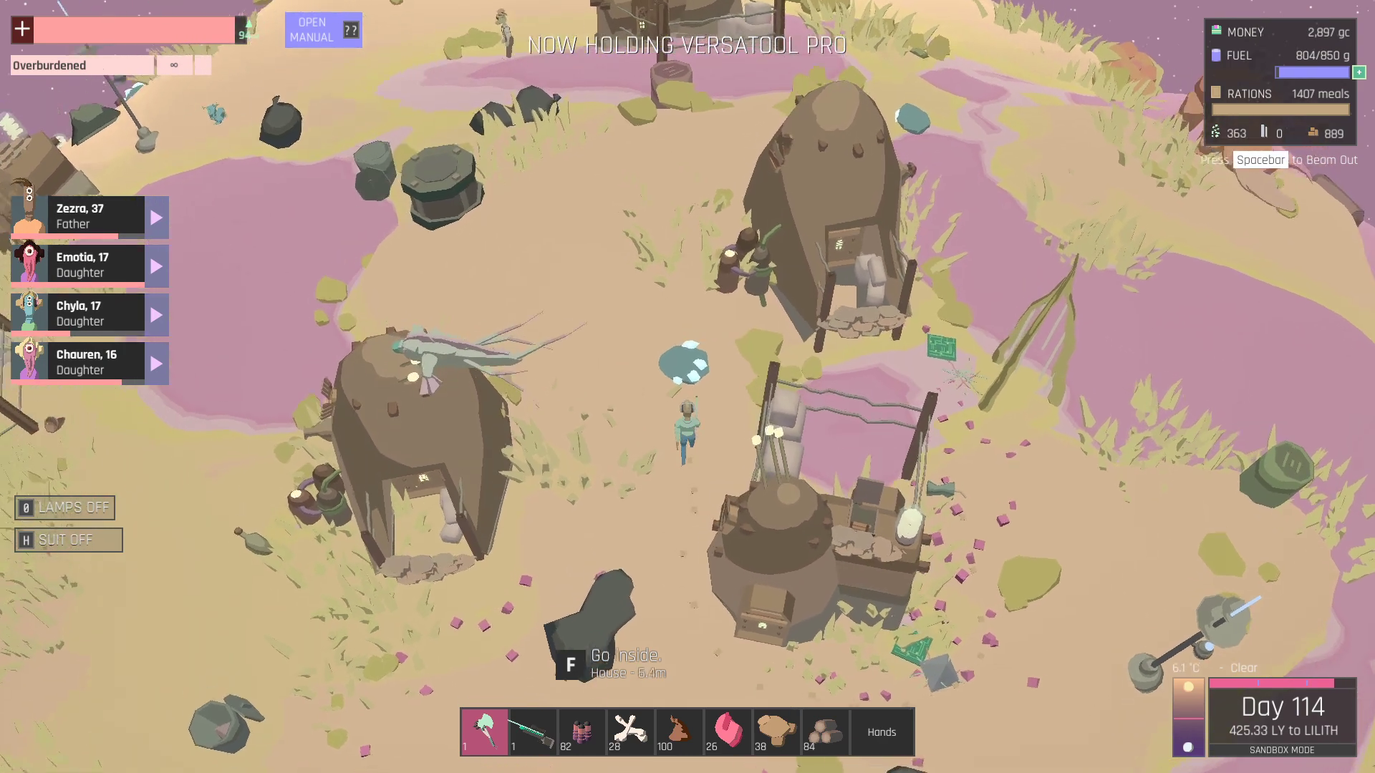
pyautogui.press('w')
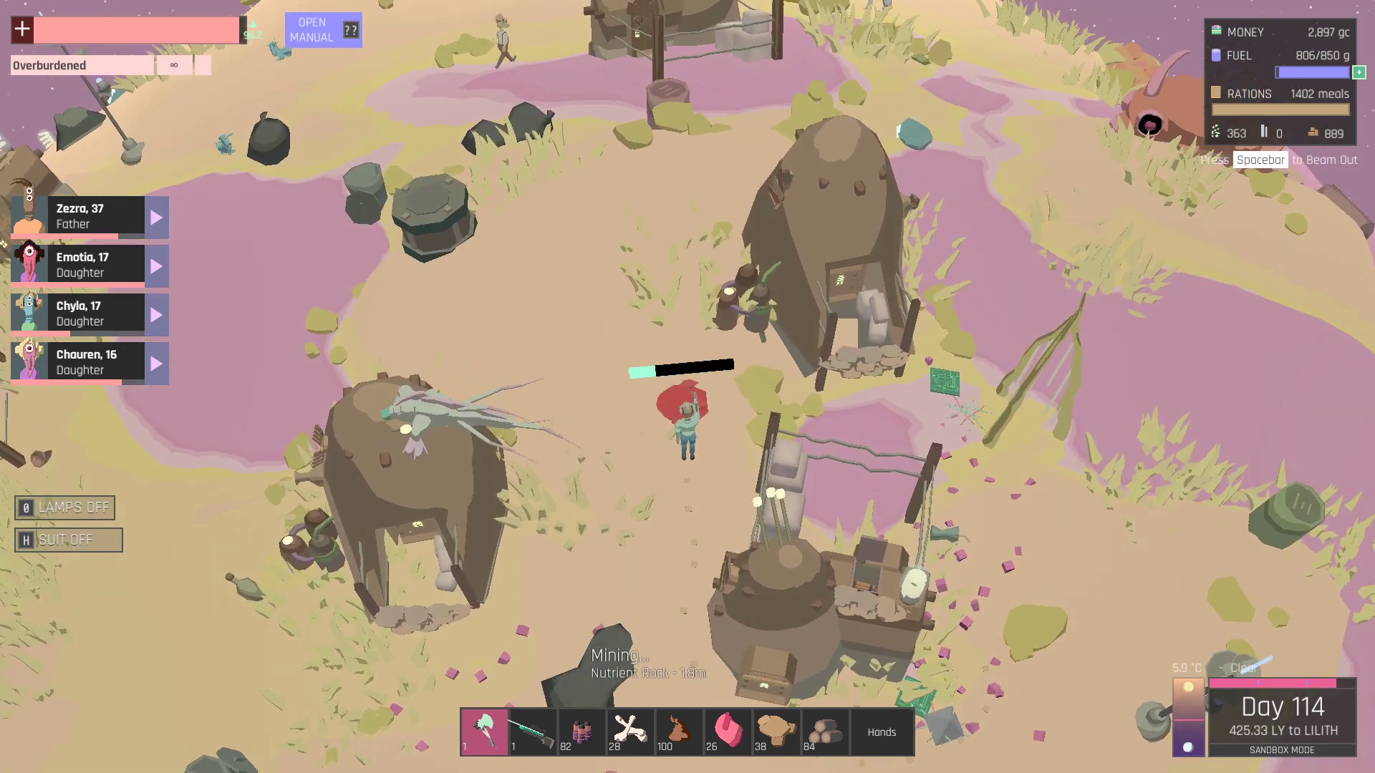
pyautogui.press('w')
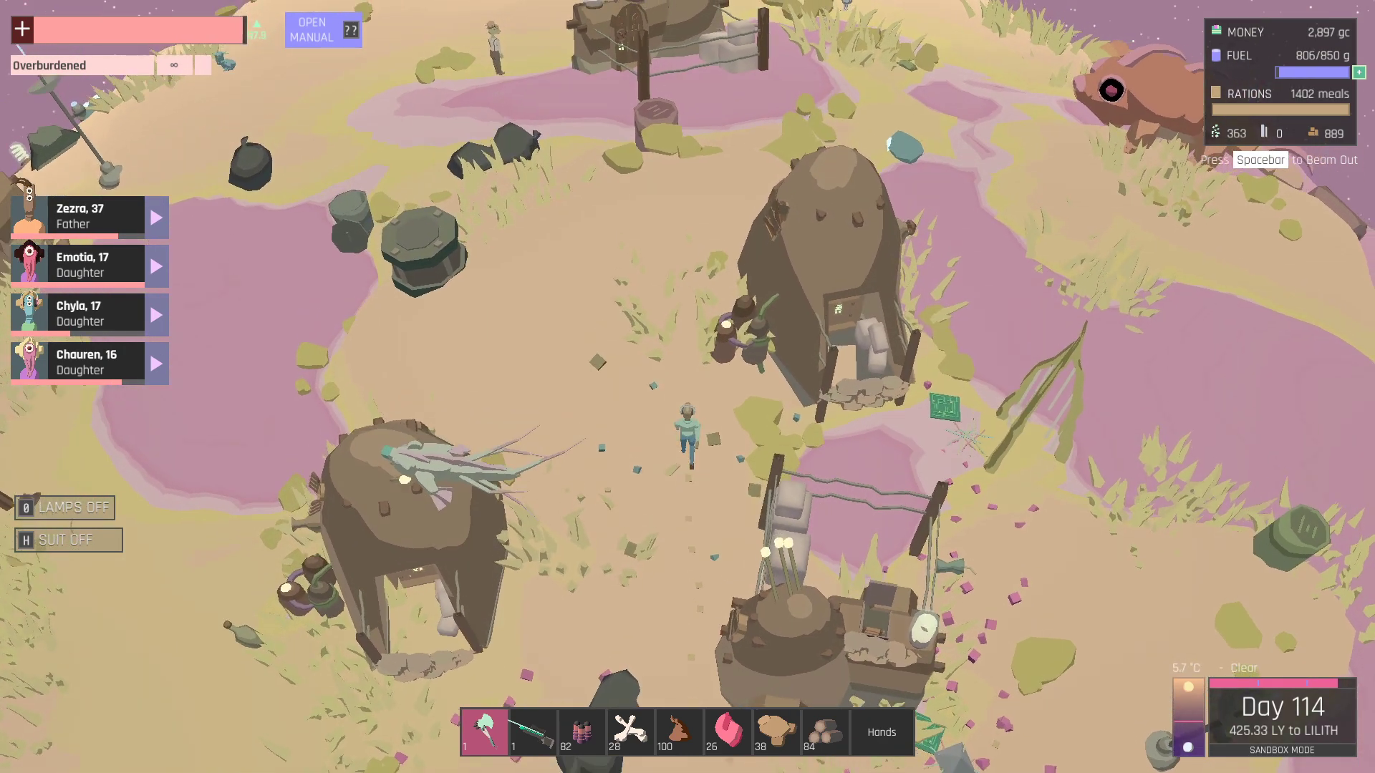
pyautogui.press('e')
pyautogui.press('e')
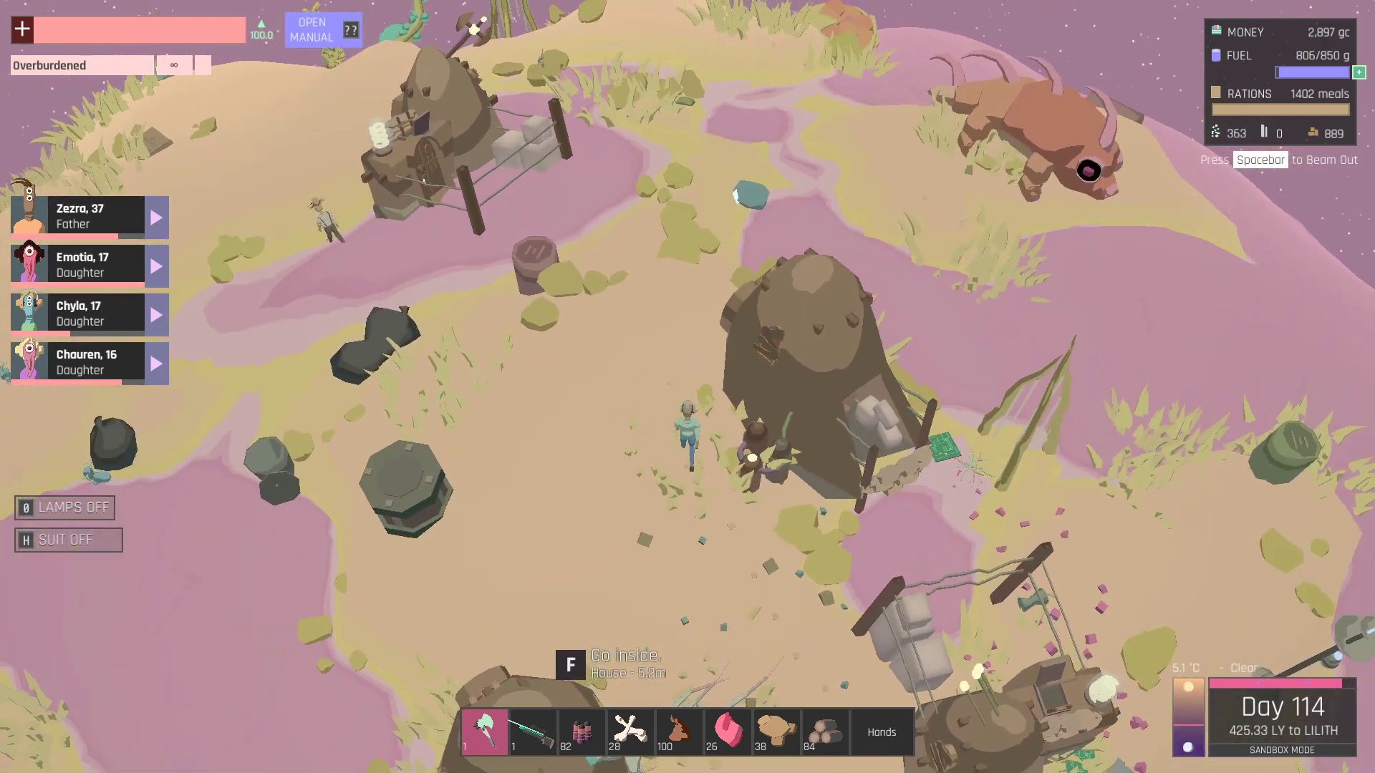
pyautogui.press('w')
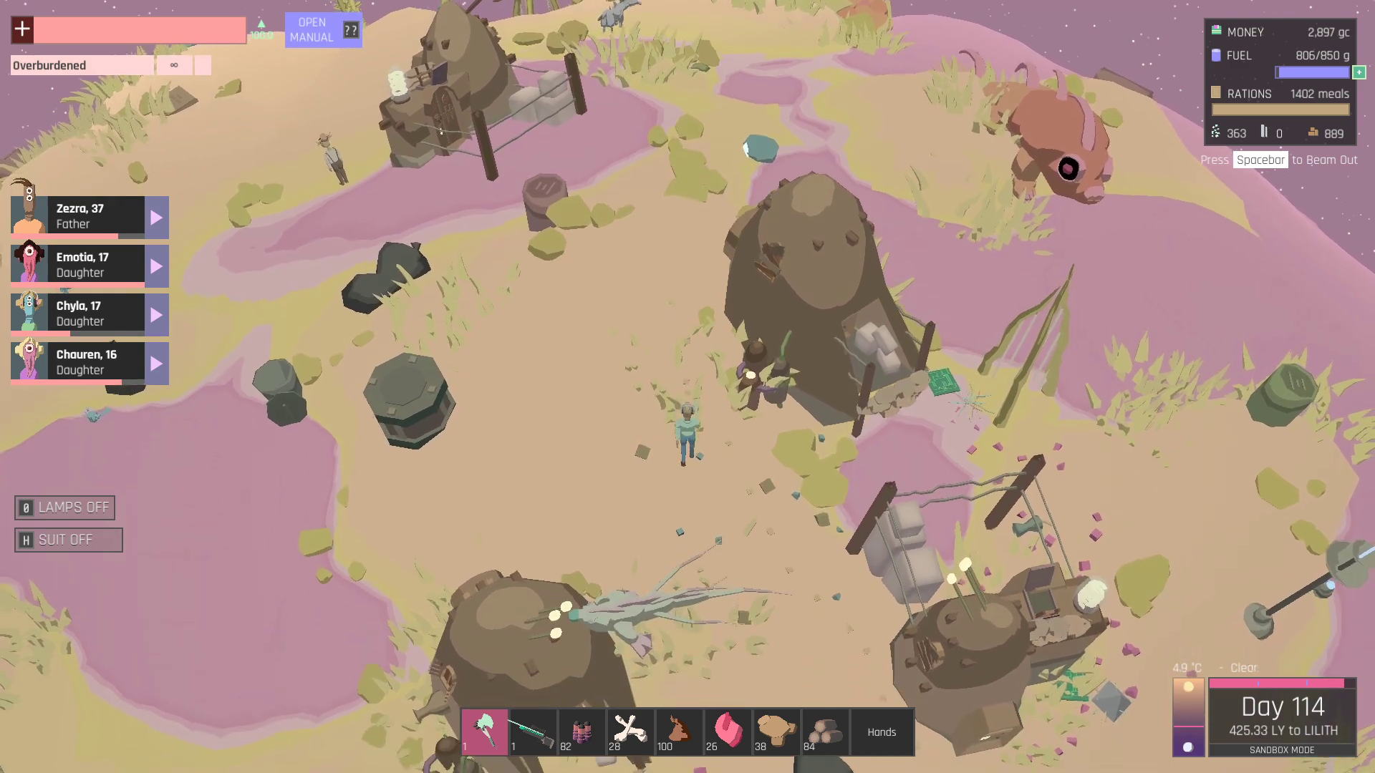
pyautogui.press('e')
pyautogui.press('s')
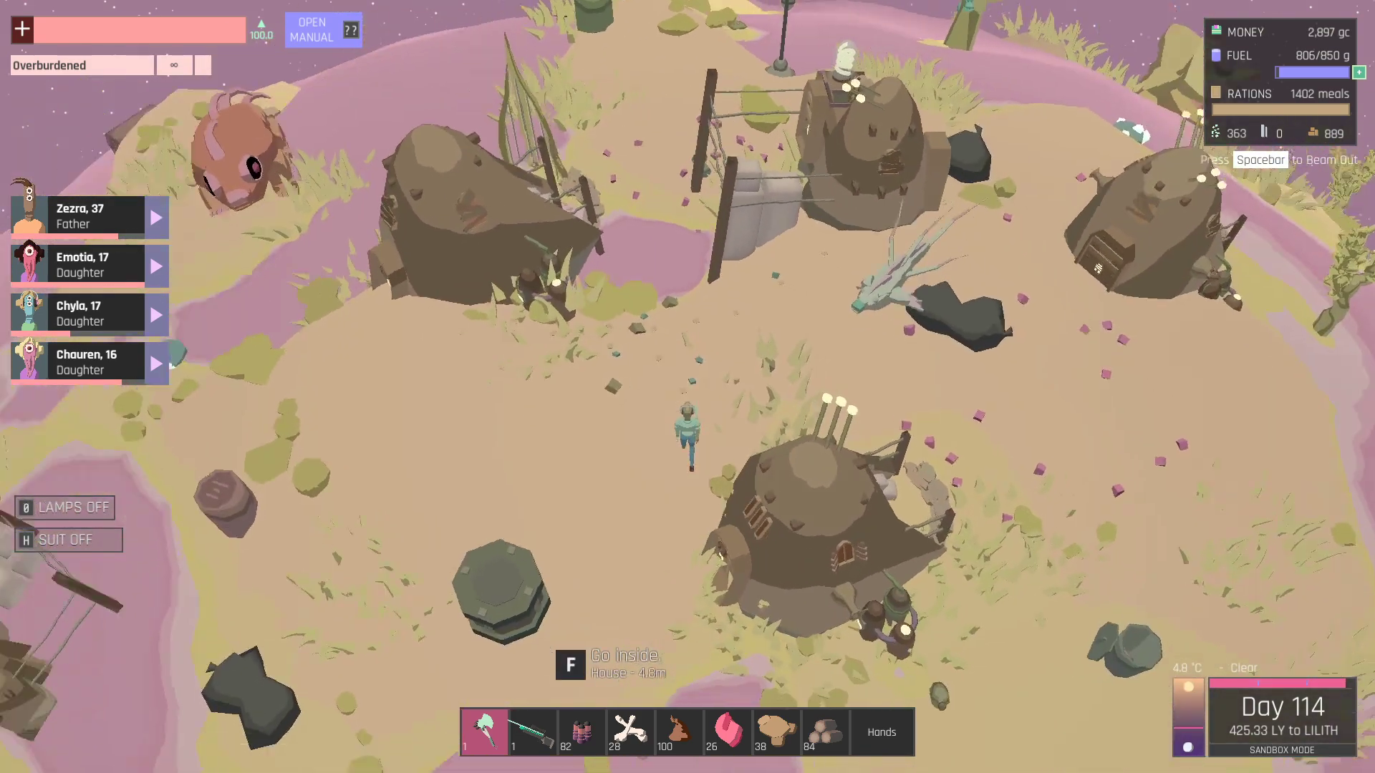
# Switch back to the Laser Bolt Rifle and shoot the large creature four times.
pyautogui.press('w')
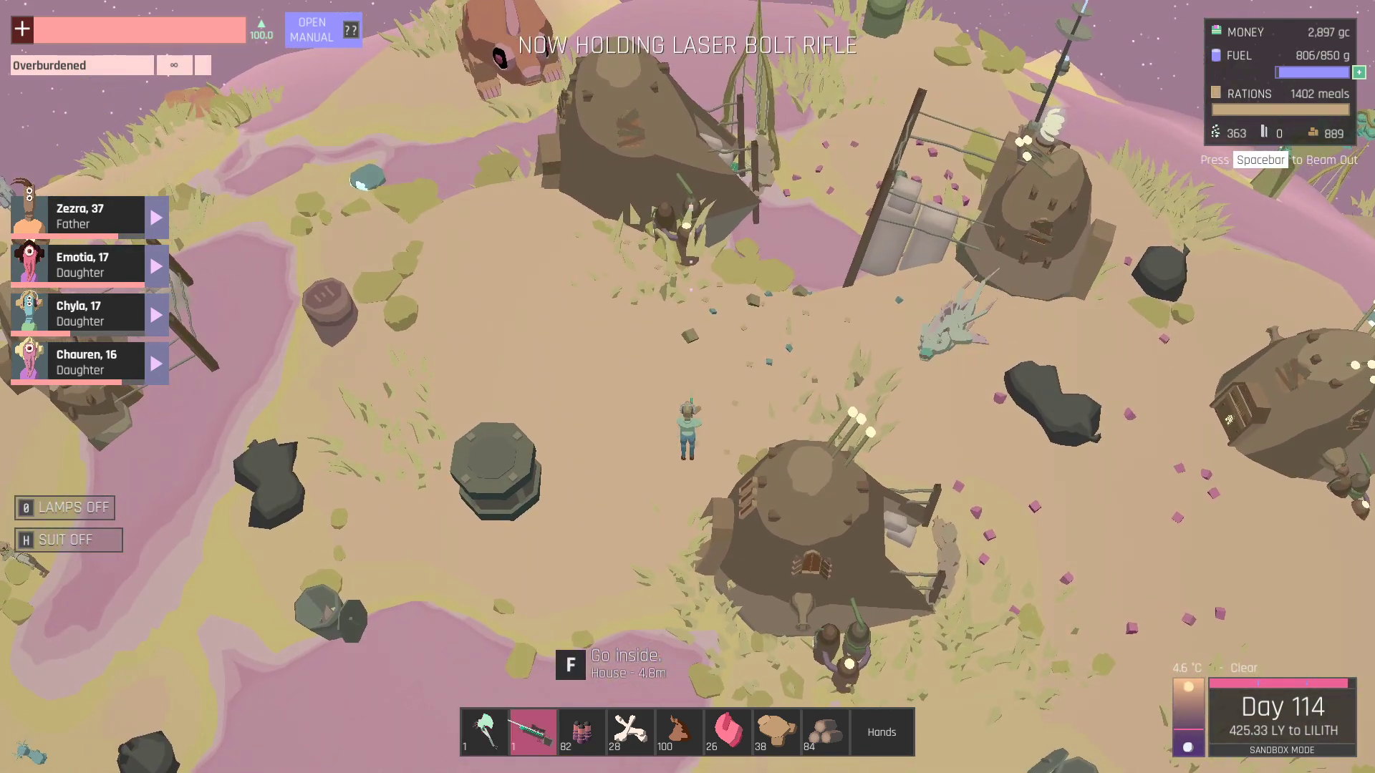
pyautogui.press('q')
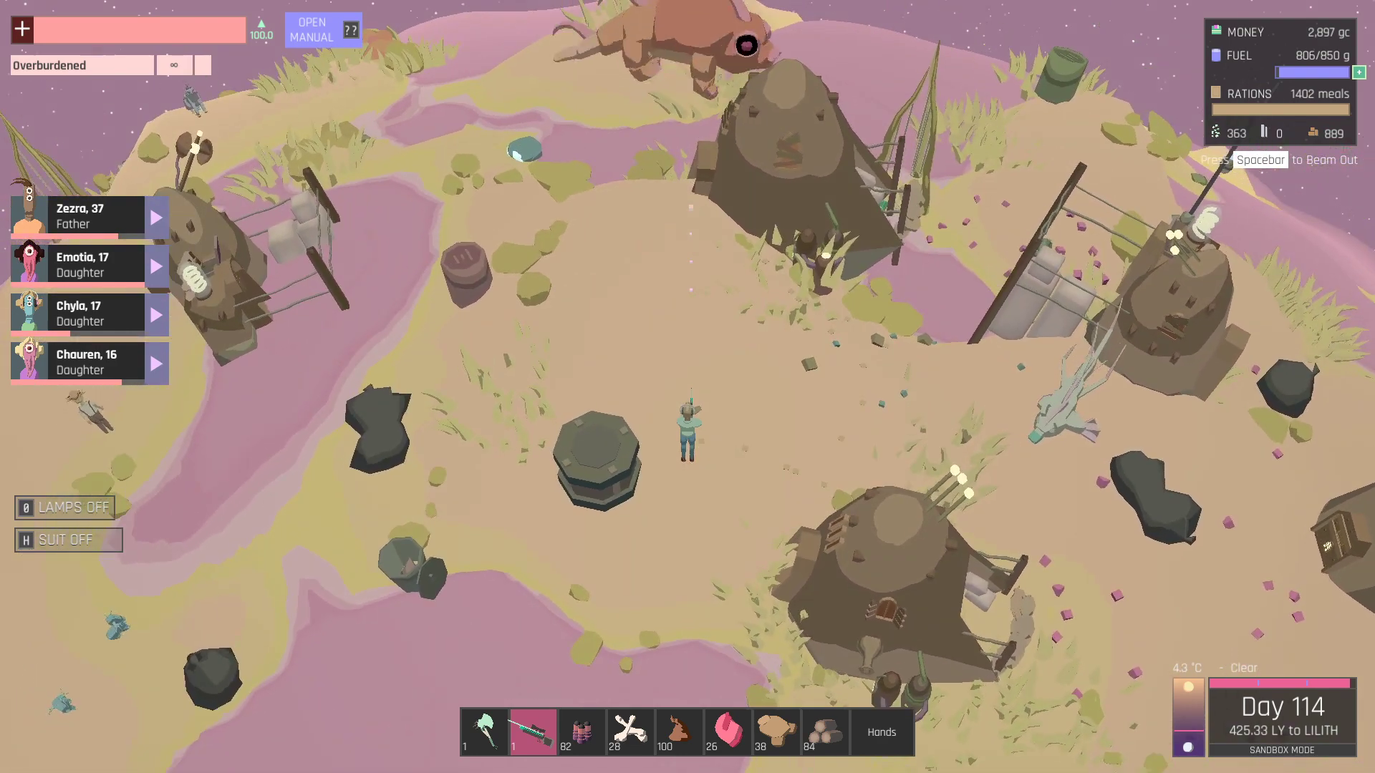
pyautogui.scroll(2, 688, 430)
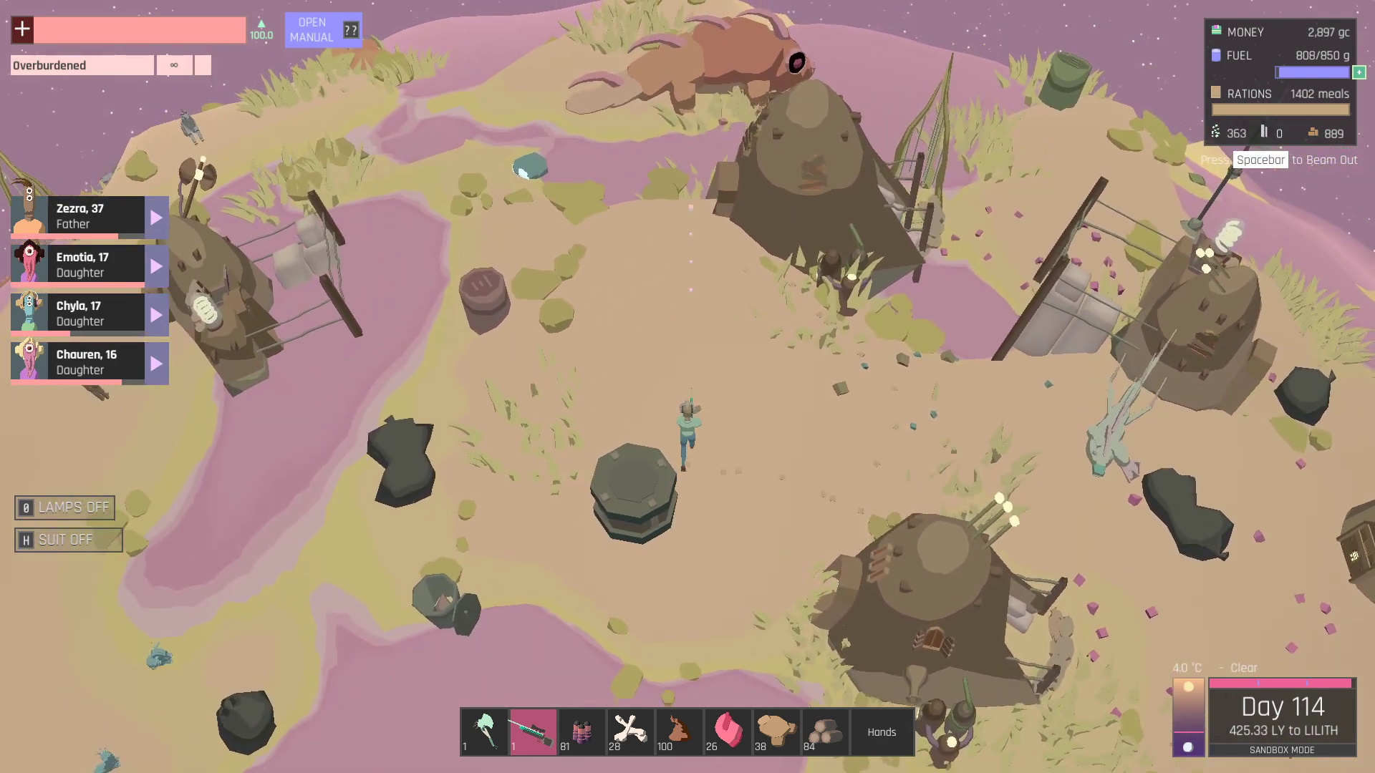
pyautogui.scroll(1, 688, 429)
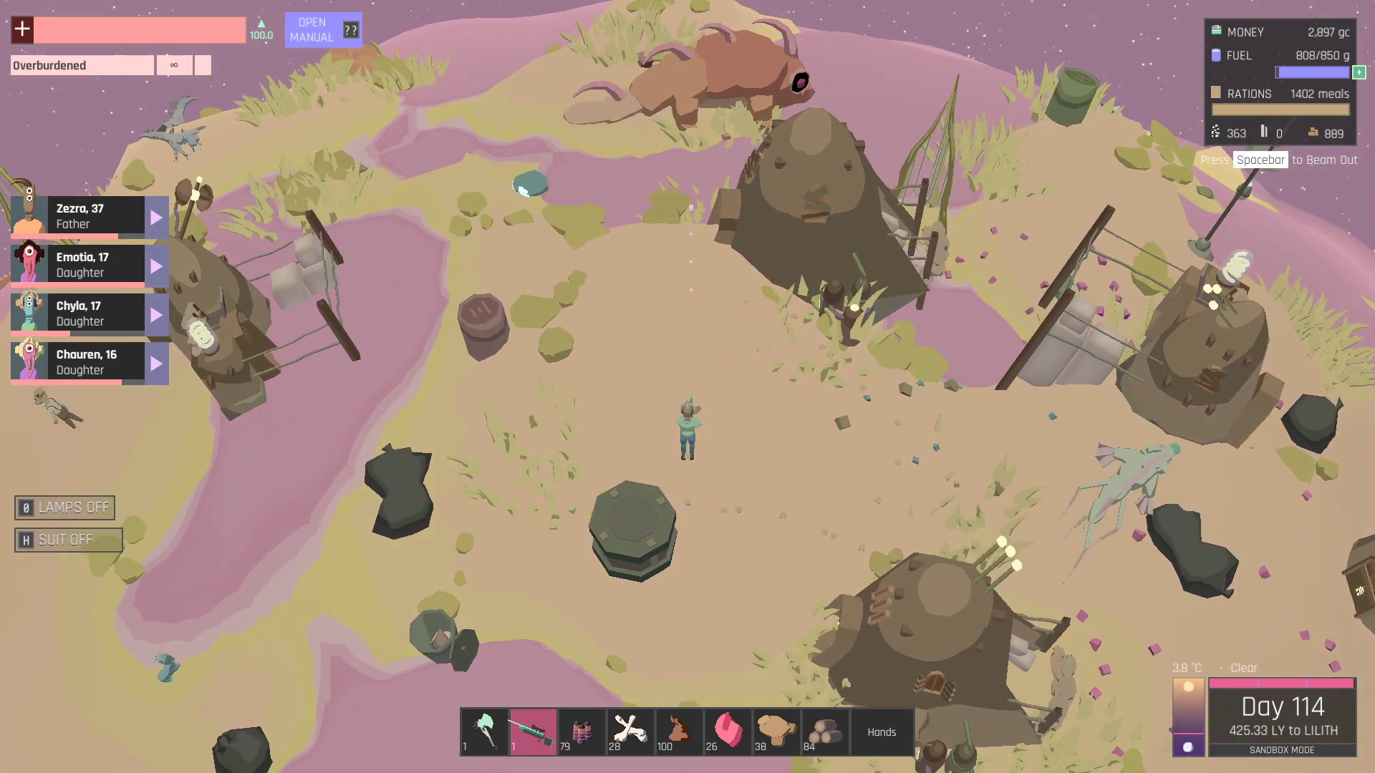
pyautogui.scroll(1, 688, 430)
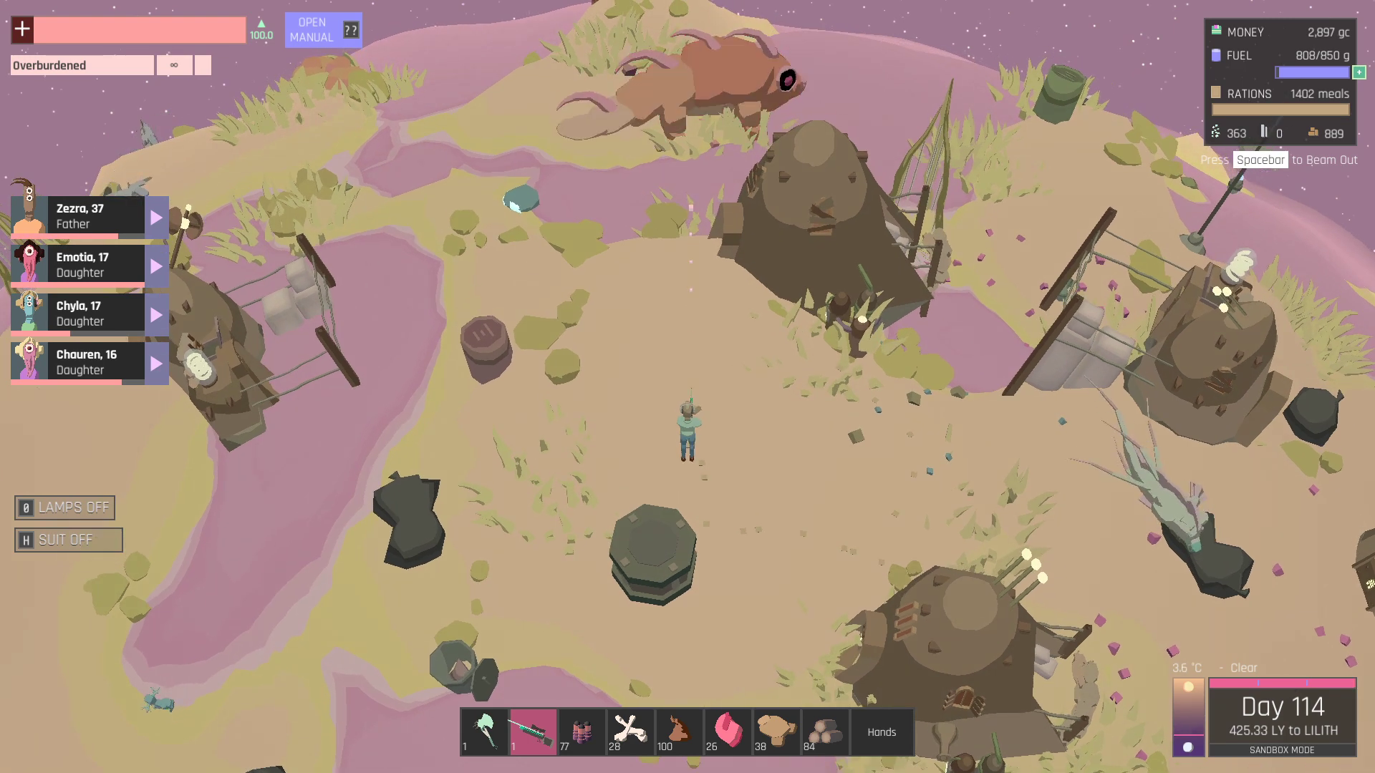
pyautogui.scroll(2, 688, 430)
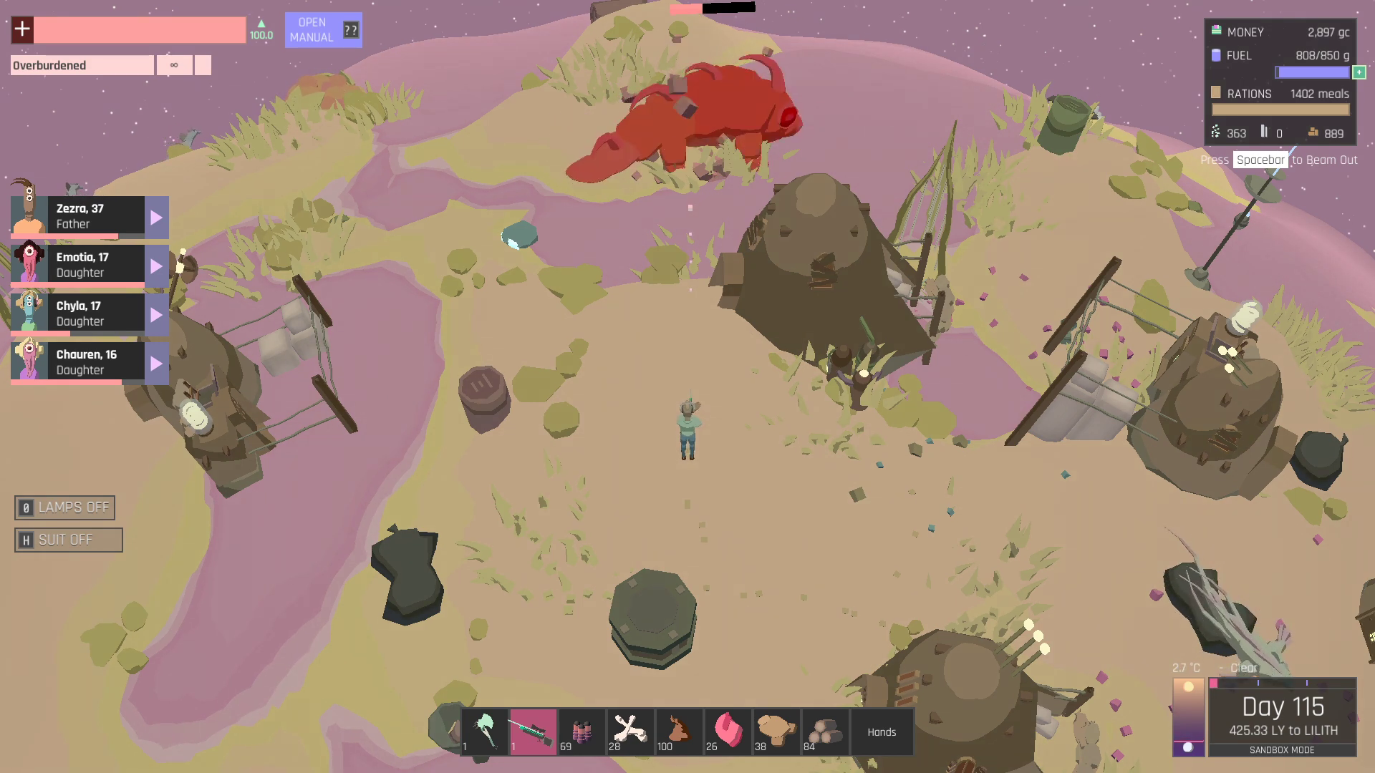
pyautogui.click(689, 112)
pyautogui.click(687, 113)
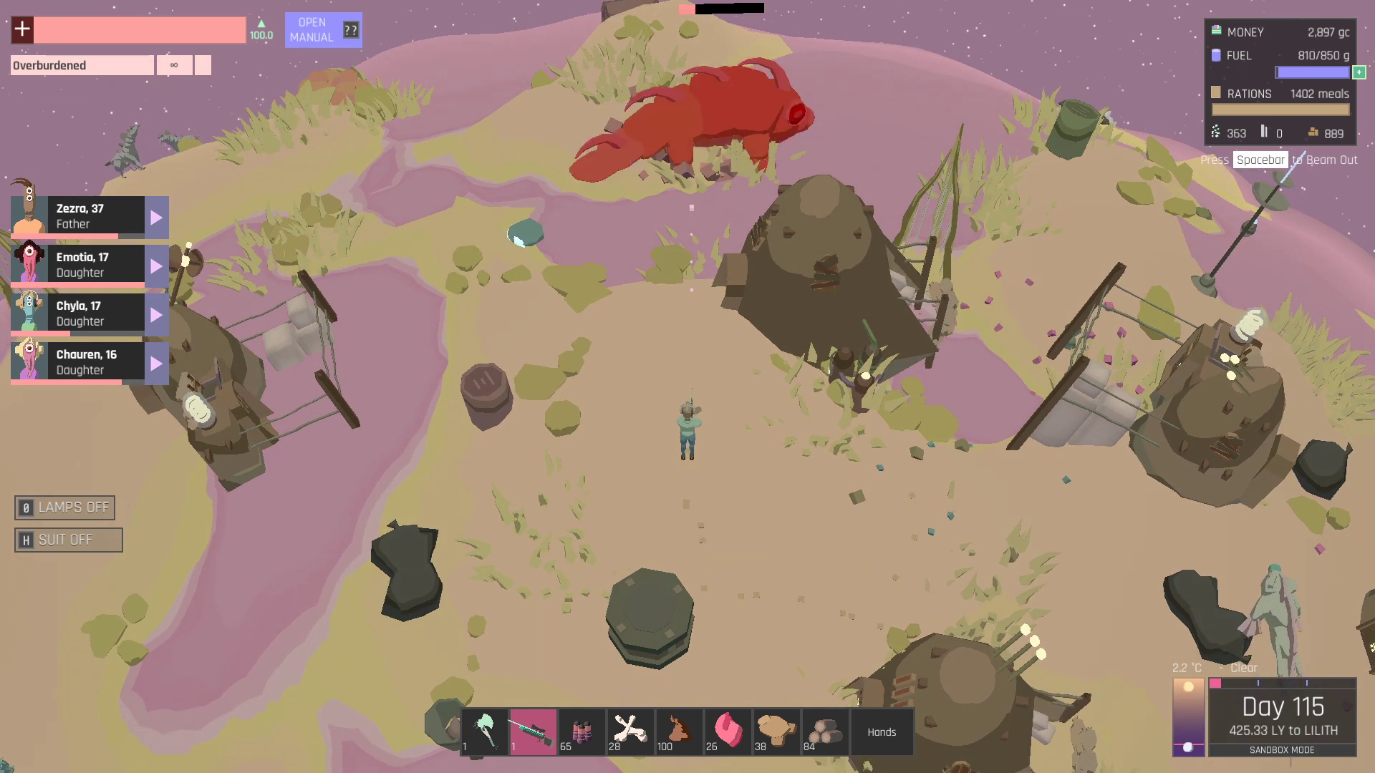
pyautogui.click(688, 113)
pyautogui.click(687, 113)
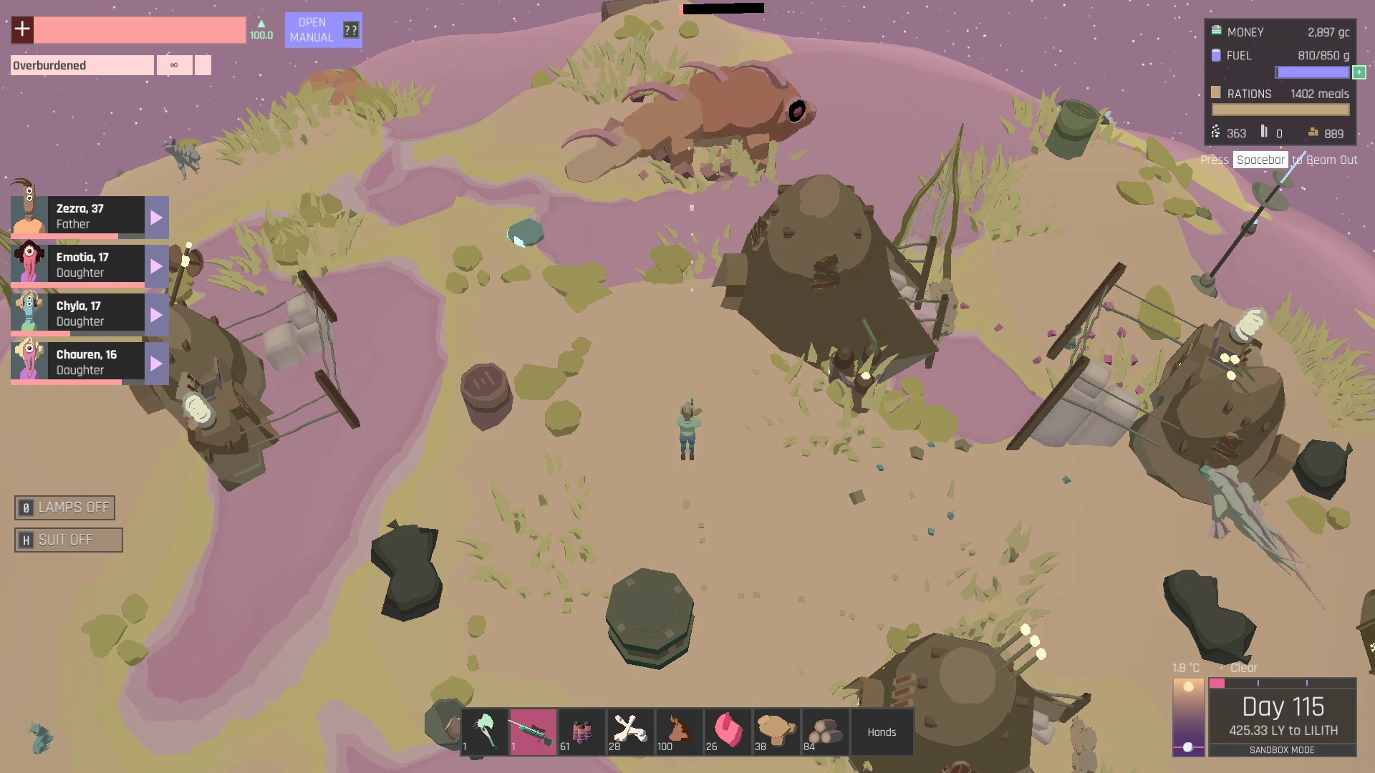
# Equip the Versatool Pro and mine the nearby nutrient rock.
pyautogui.moveTo(526, 236); pyautogui.dragTo(688, 262)
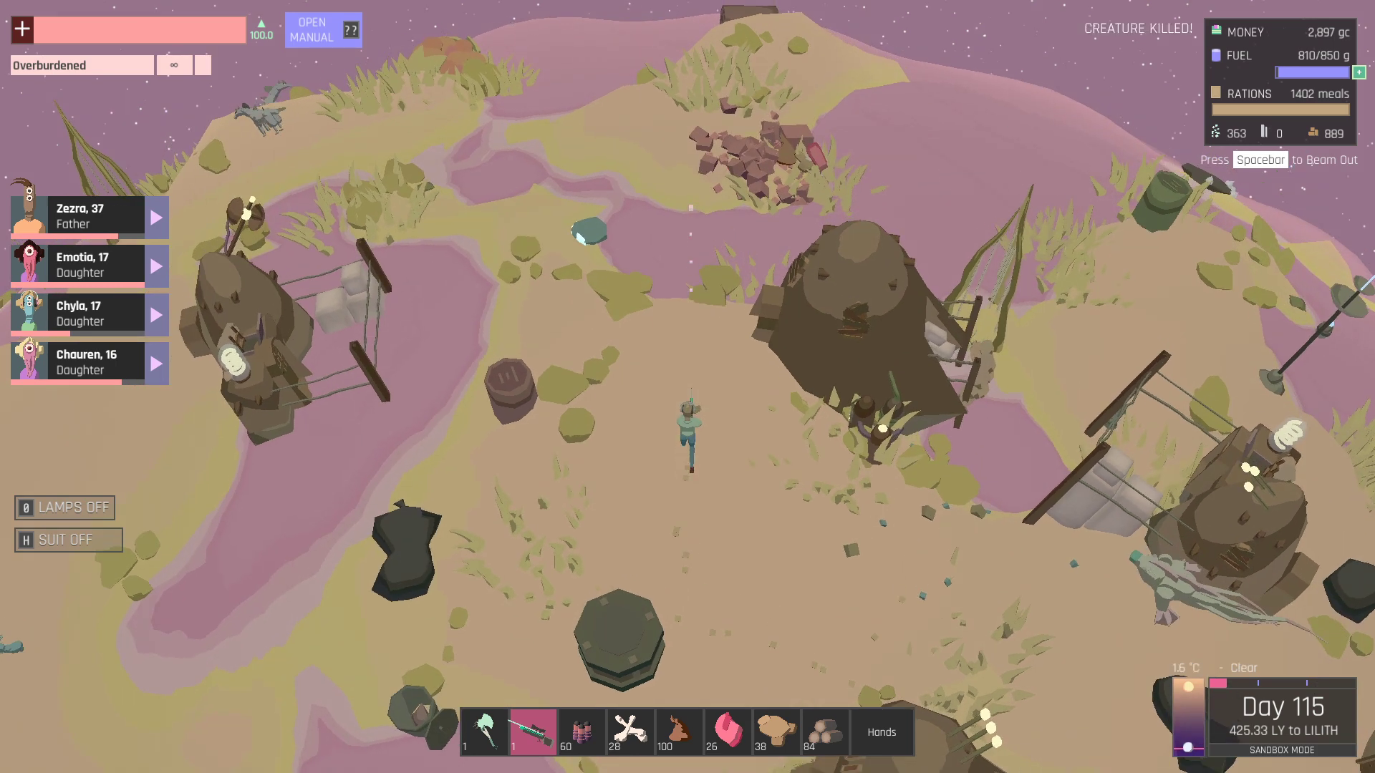
pyautogui.press('w')
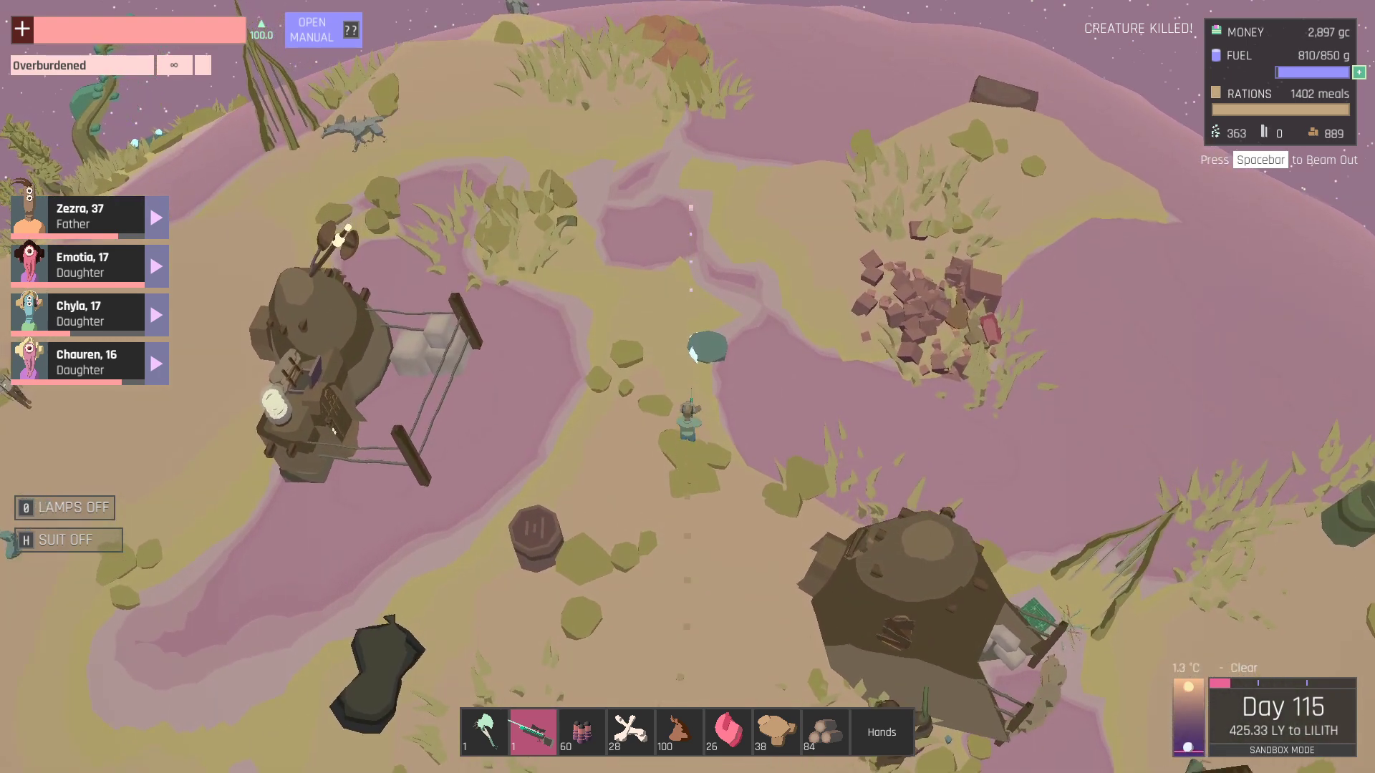
pyautogui.press('1')
pyautogui.scroll(-2, 688, 392)
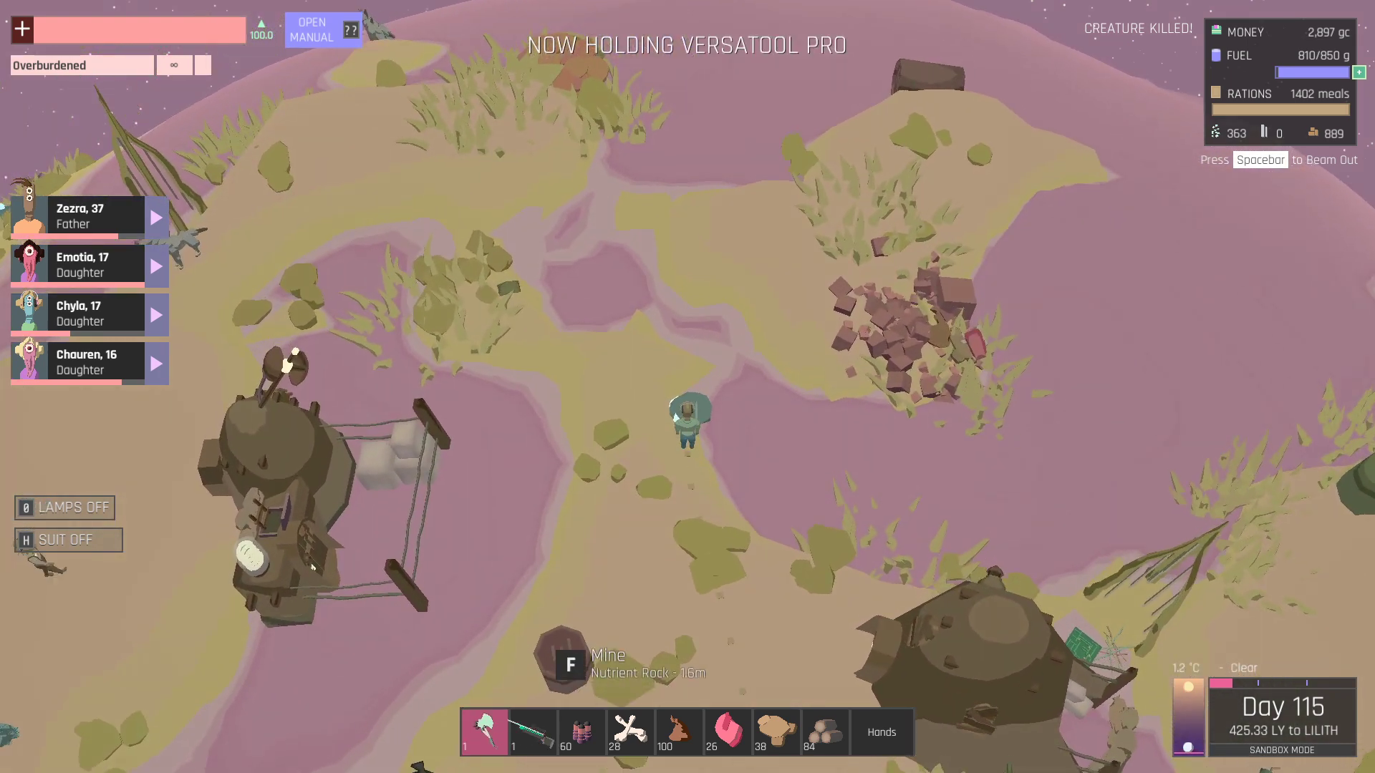
pyautogui.scroll(-2, 673, 417)
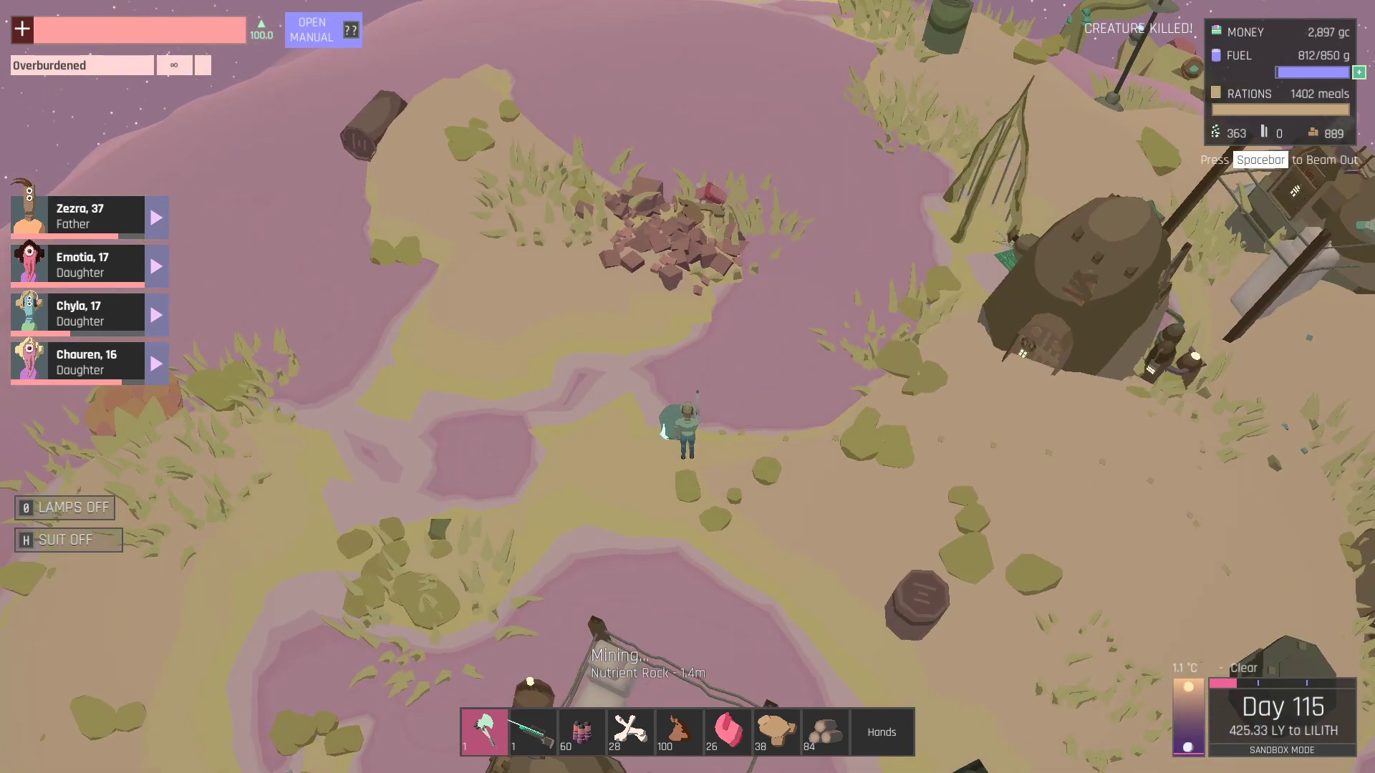
pyautogui.press('f')
# Set the father and all three daughters to Collect Carbon from the overview.
pyautogui.press('Escape')
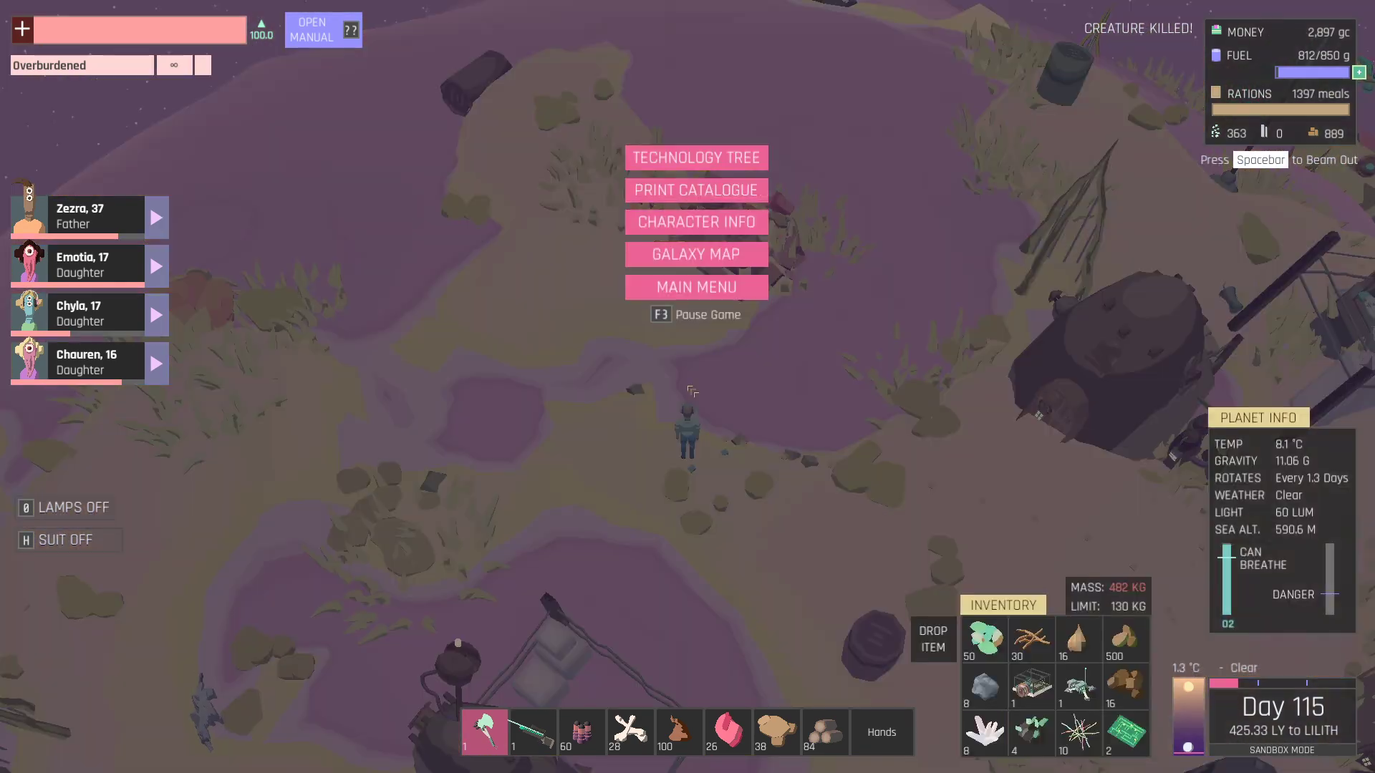
pyautogui.click(157, 217)
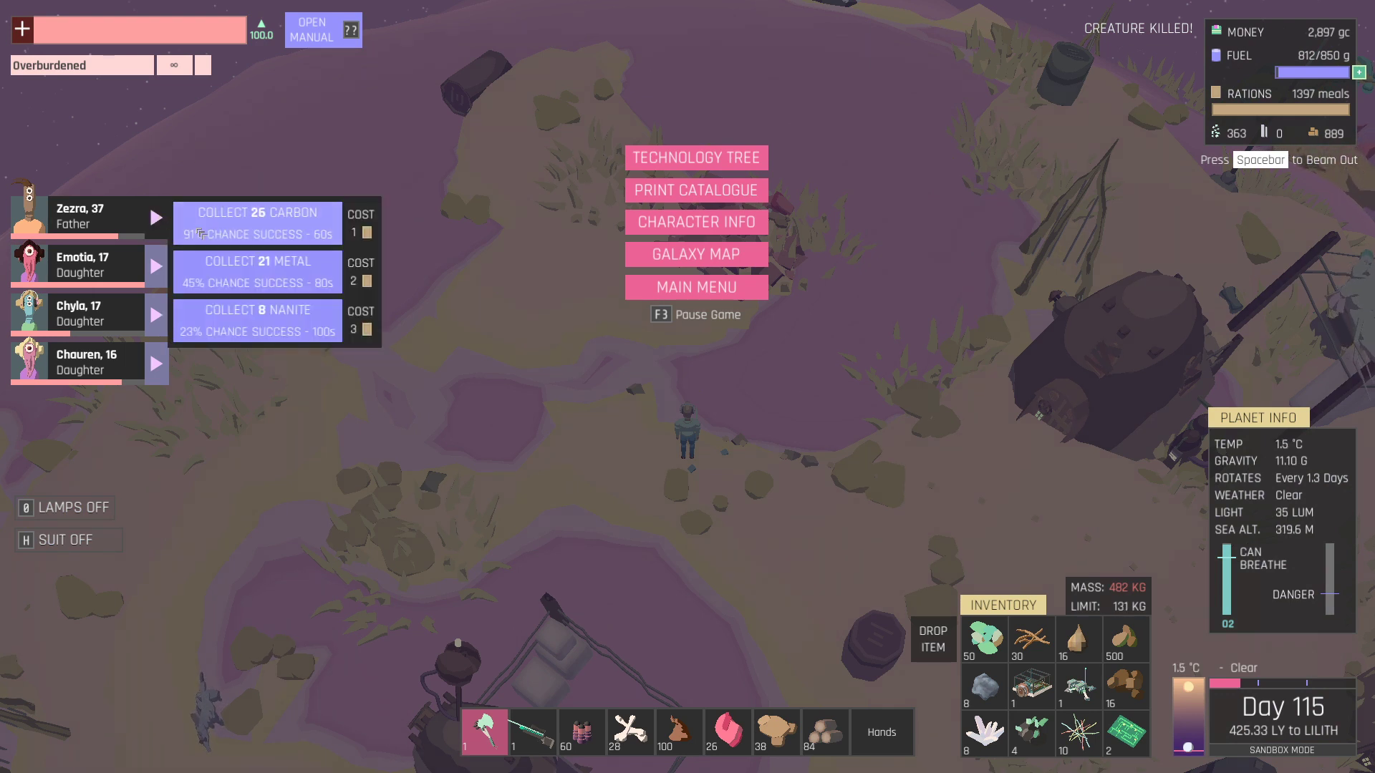
pyautogui.click(258, 223)
pyautogui.click(157, 265)
pyautogui.click(229, 282)
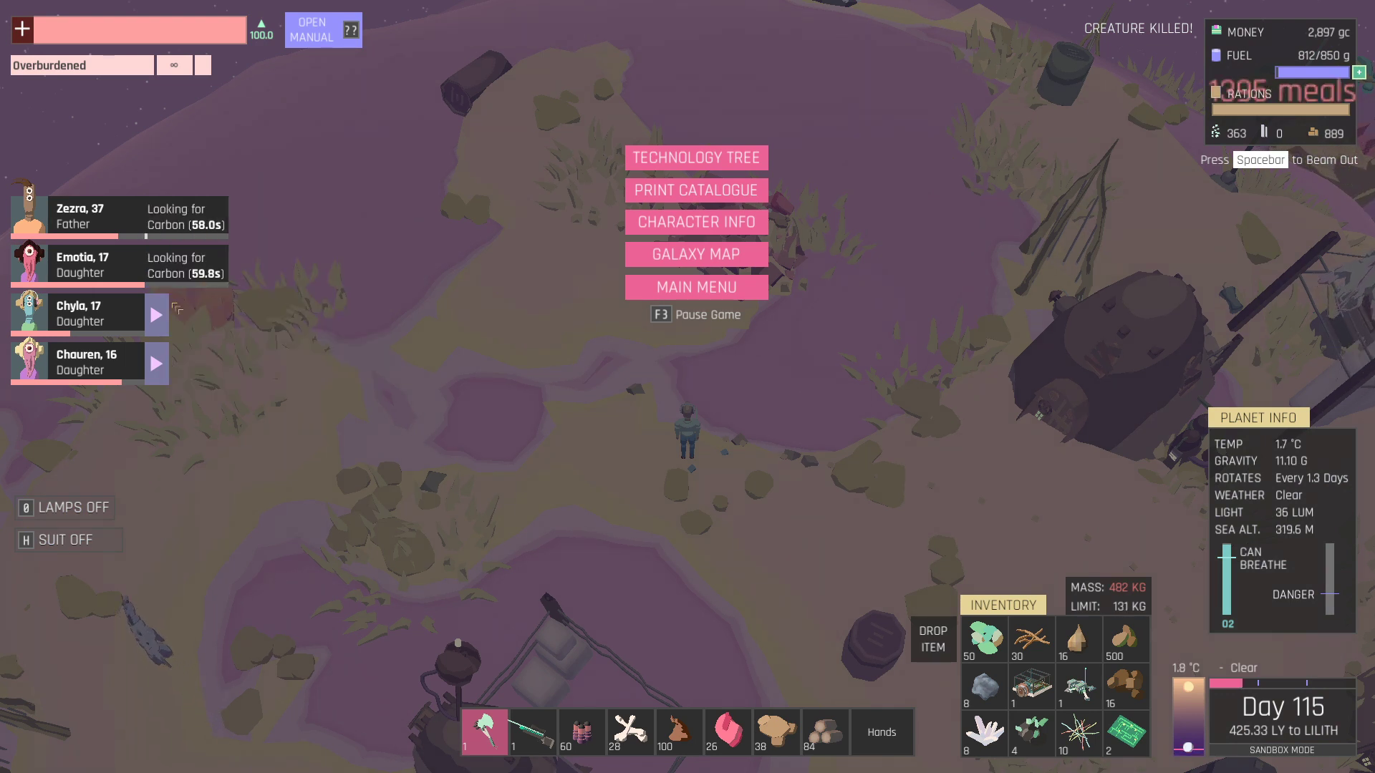
pyautogui.click(157, 314)
pyautogui.click(229, 330)
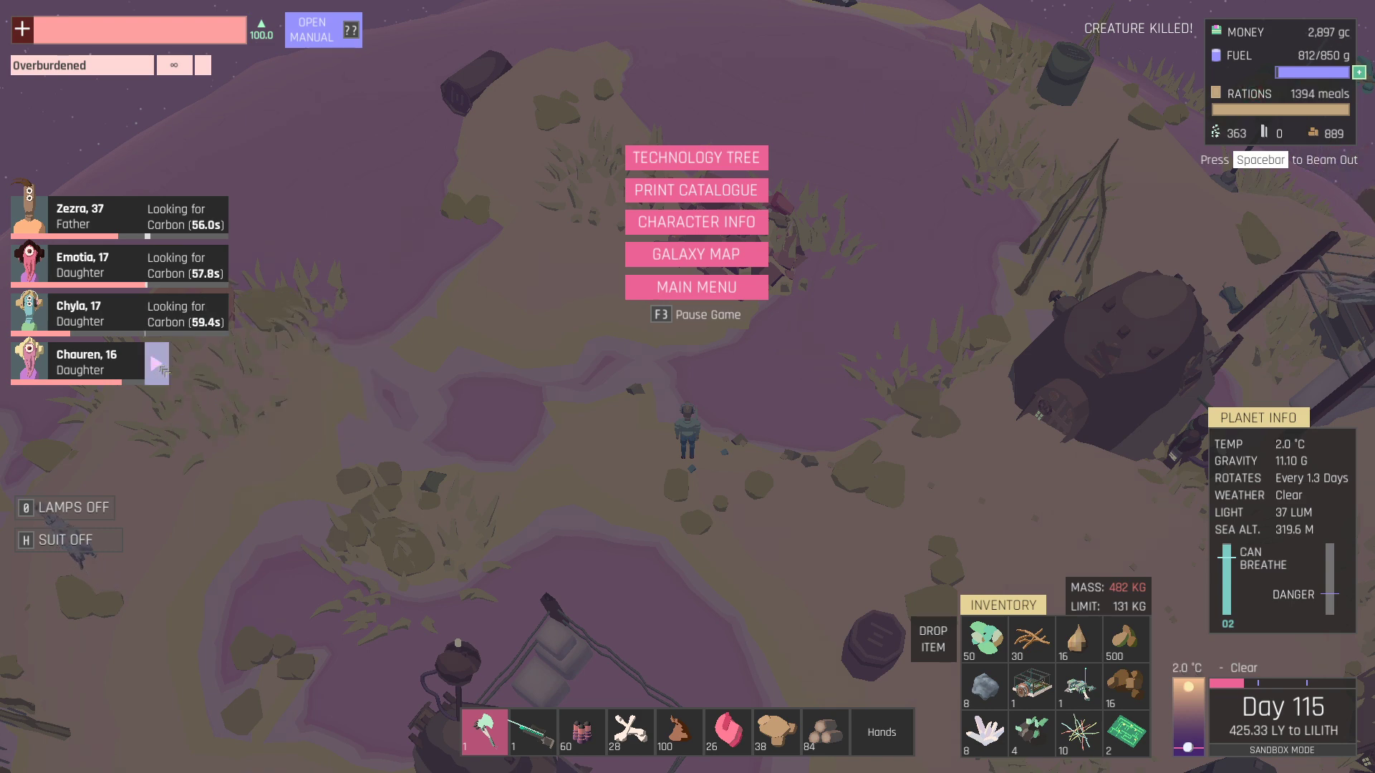
pyautogui.click(157, 363)
pyautogui.click(229, 369)
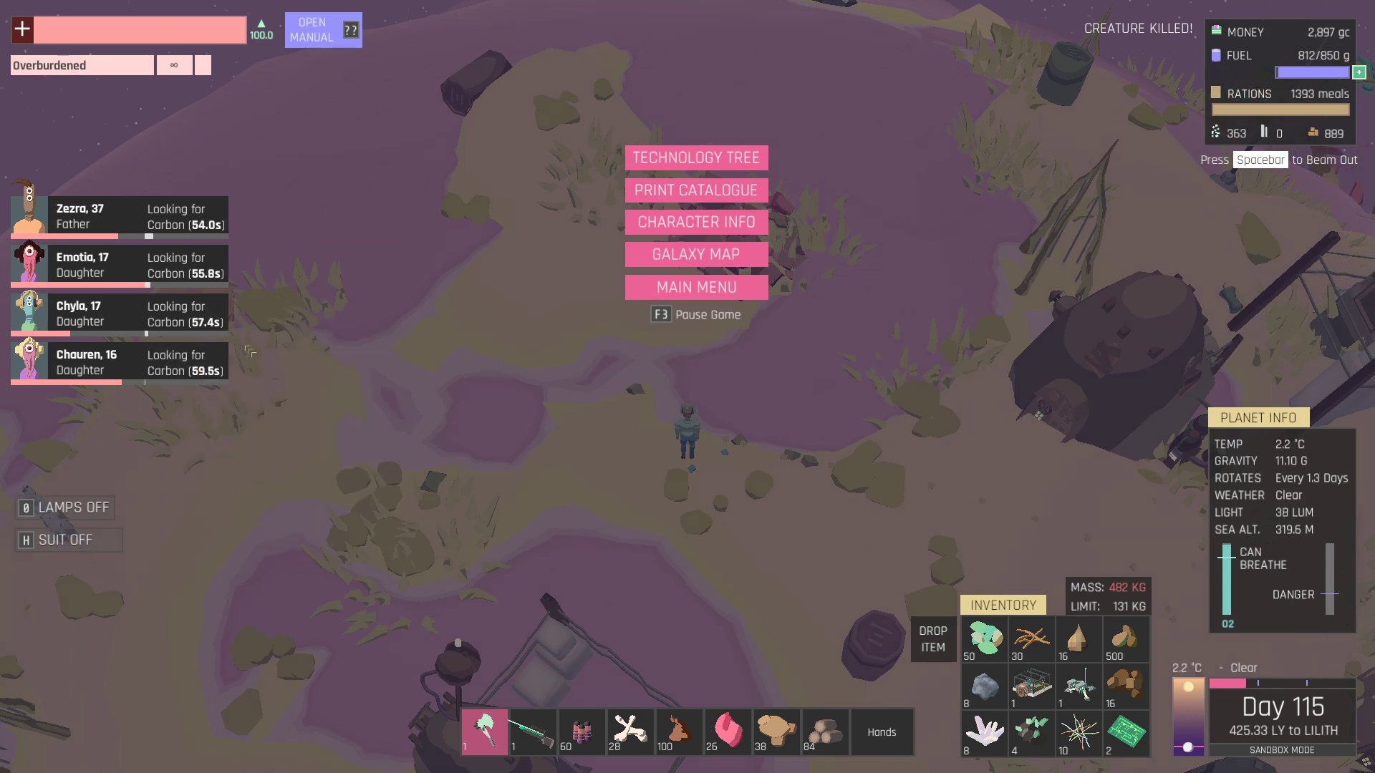
pyautogui.press('F3')
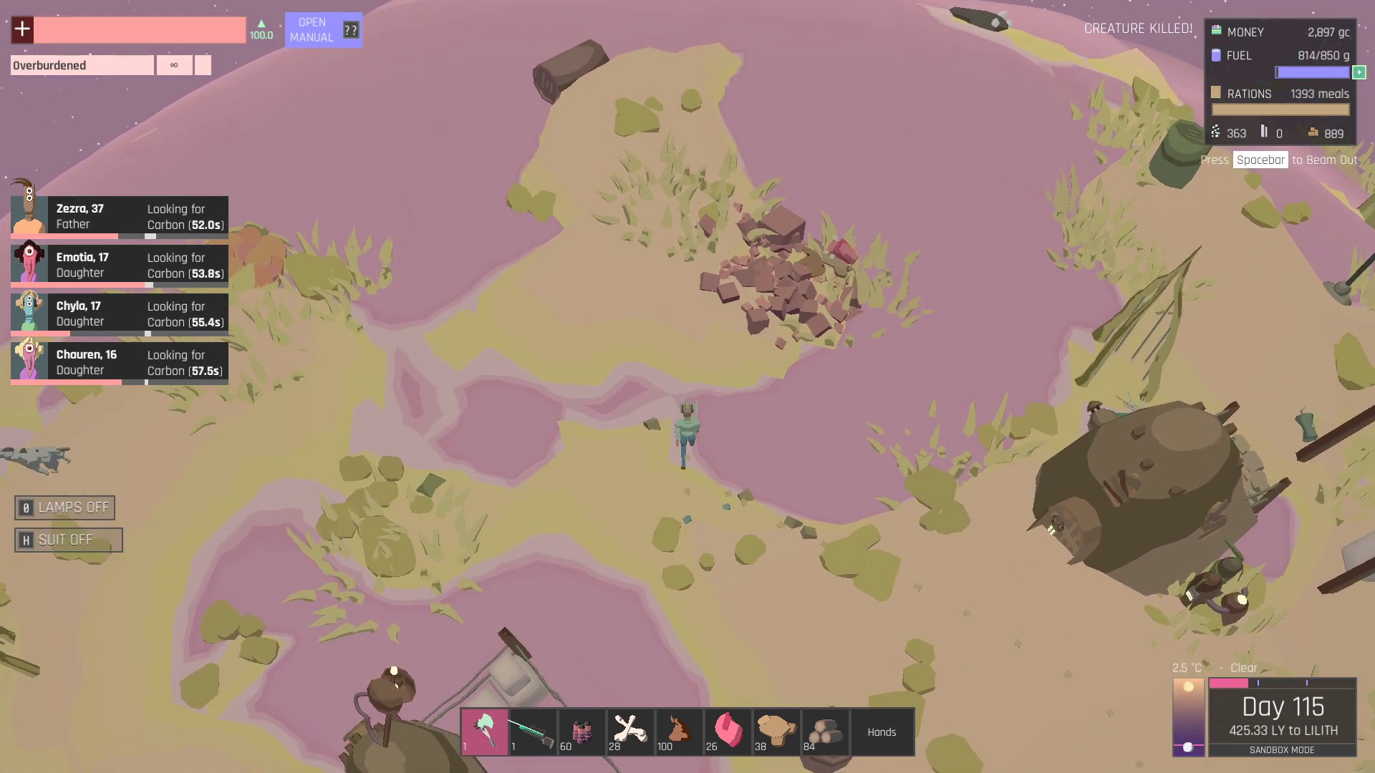
# Walk through the rock pile and back out toward the building.
pyautogui.press('w')
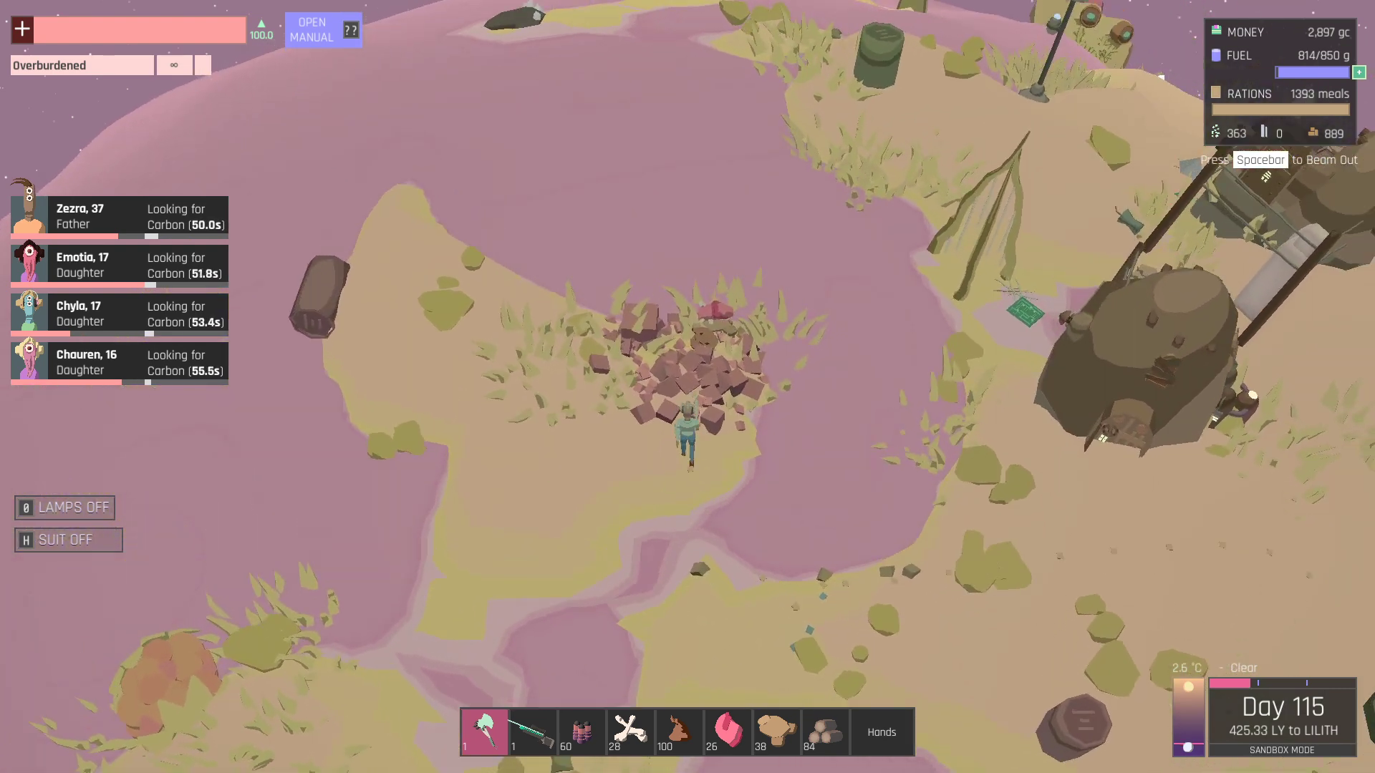
pyautogui.press('w')
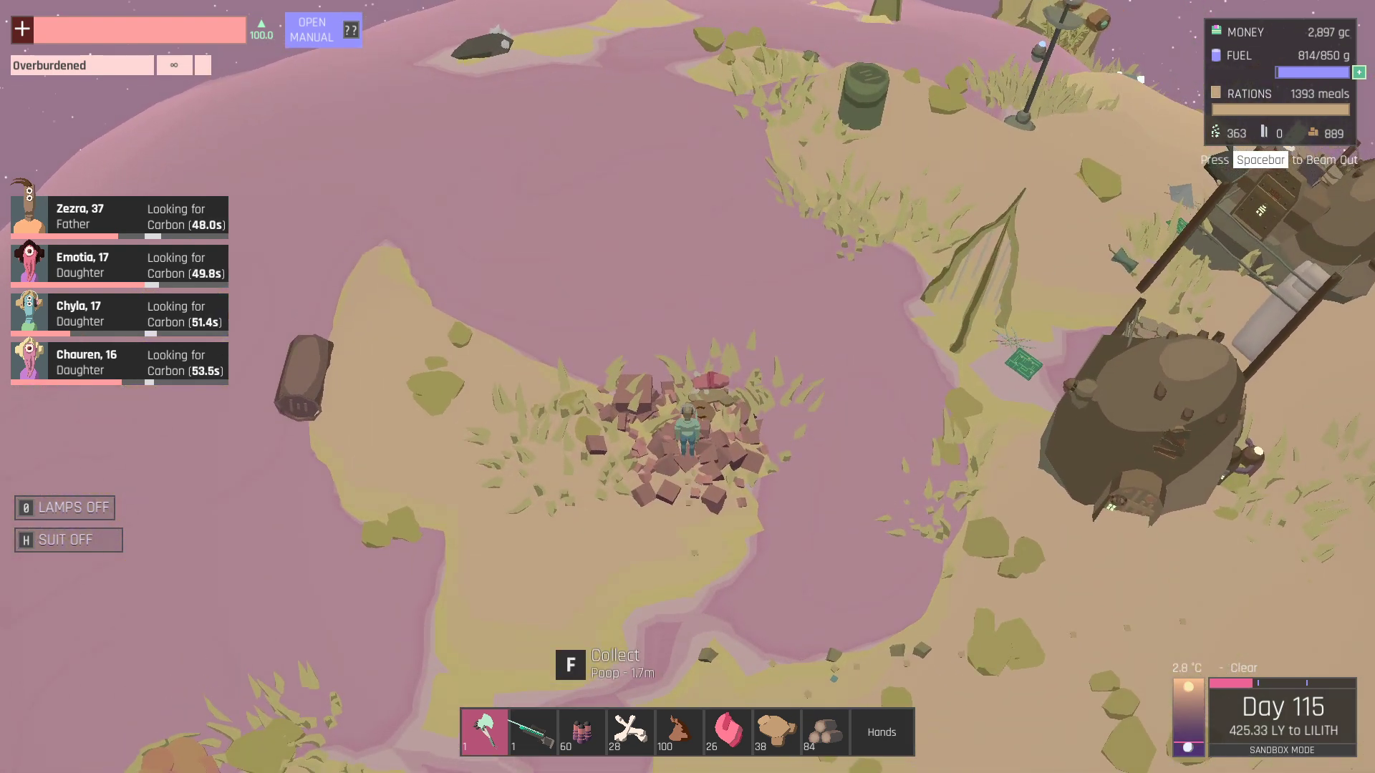
pyautogui.press('w')
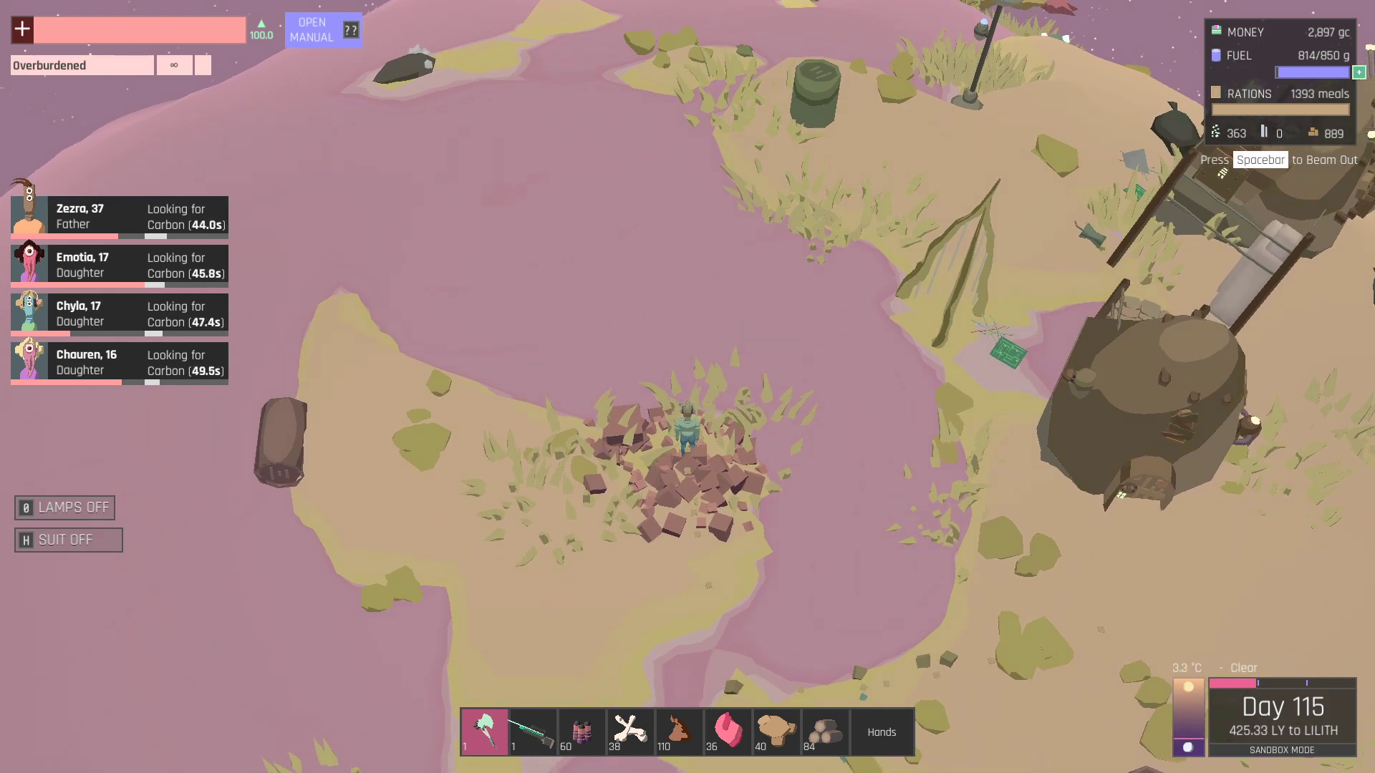
pyautogui.moveTo(859, 386); pyautogui.dragTo(431, 387)
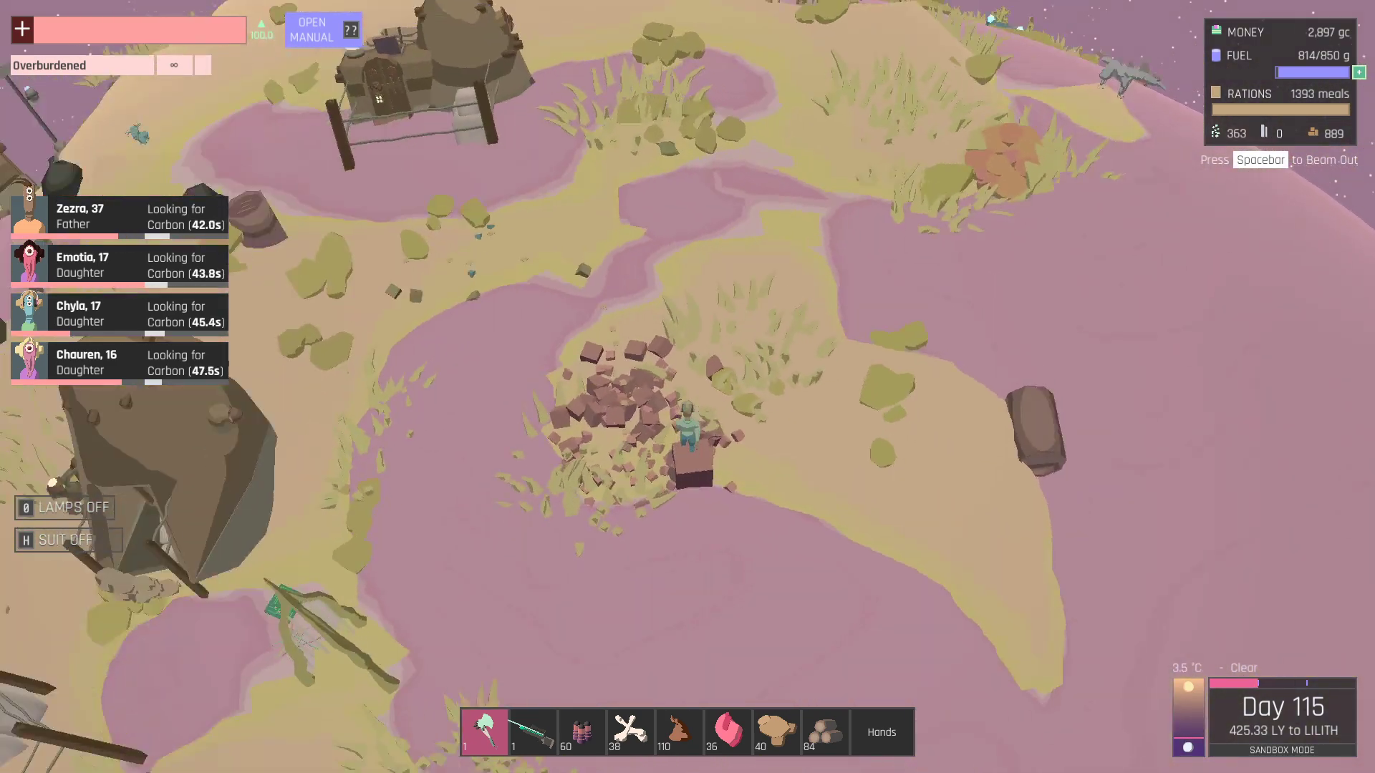
pyautogui.scroll(-3, 688, 388)
pyautogui.scroll(3, 687, 387)
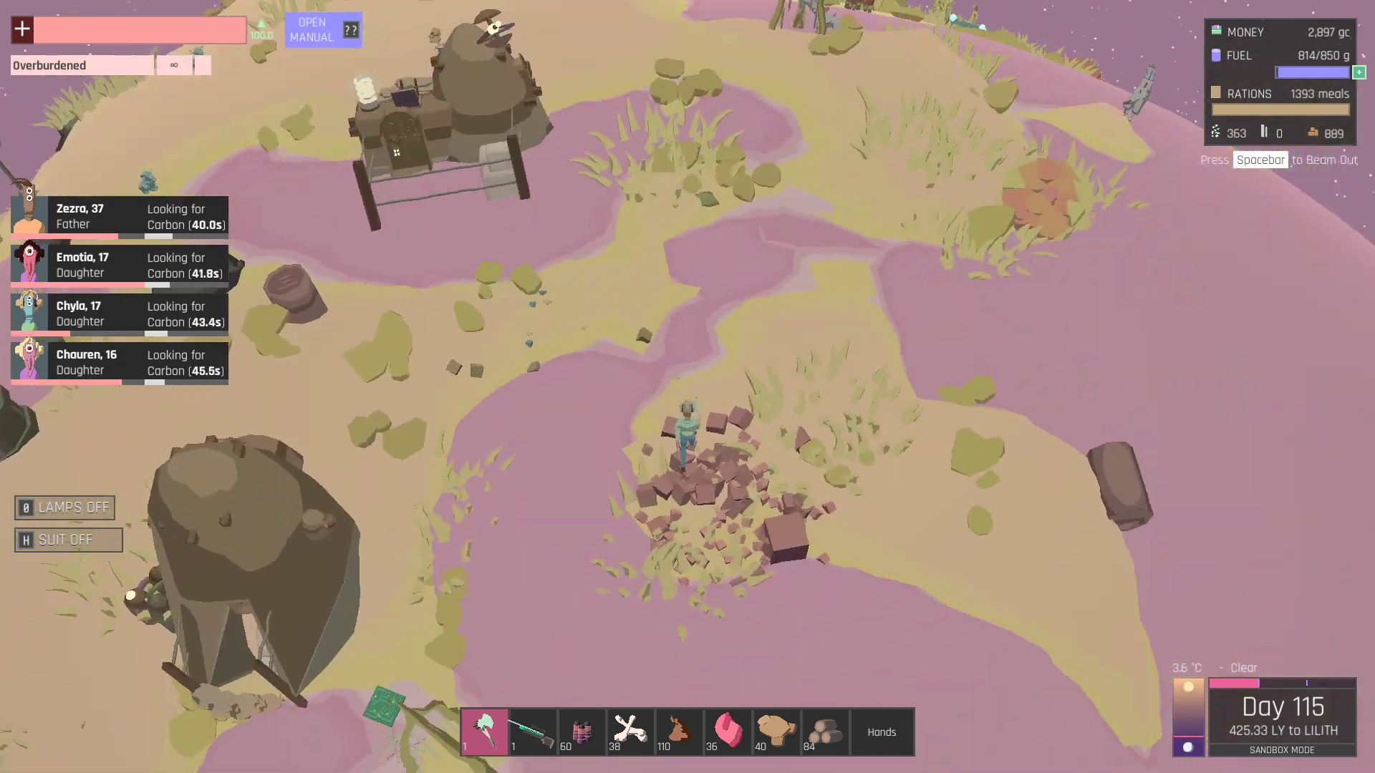
pyautogui.press('w')
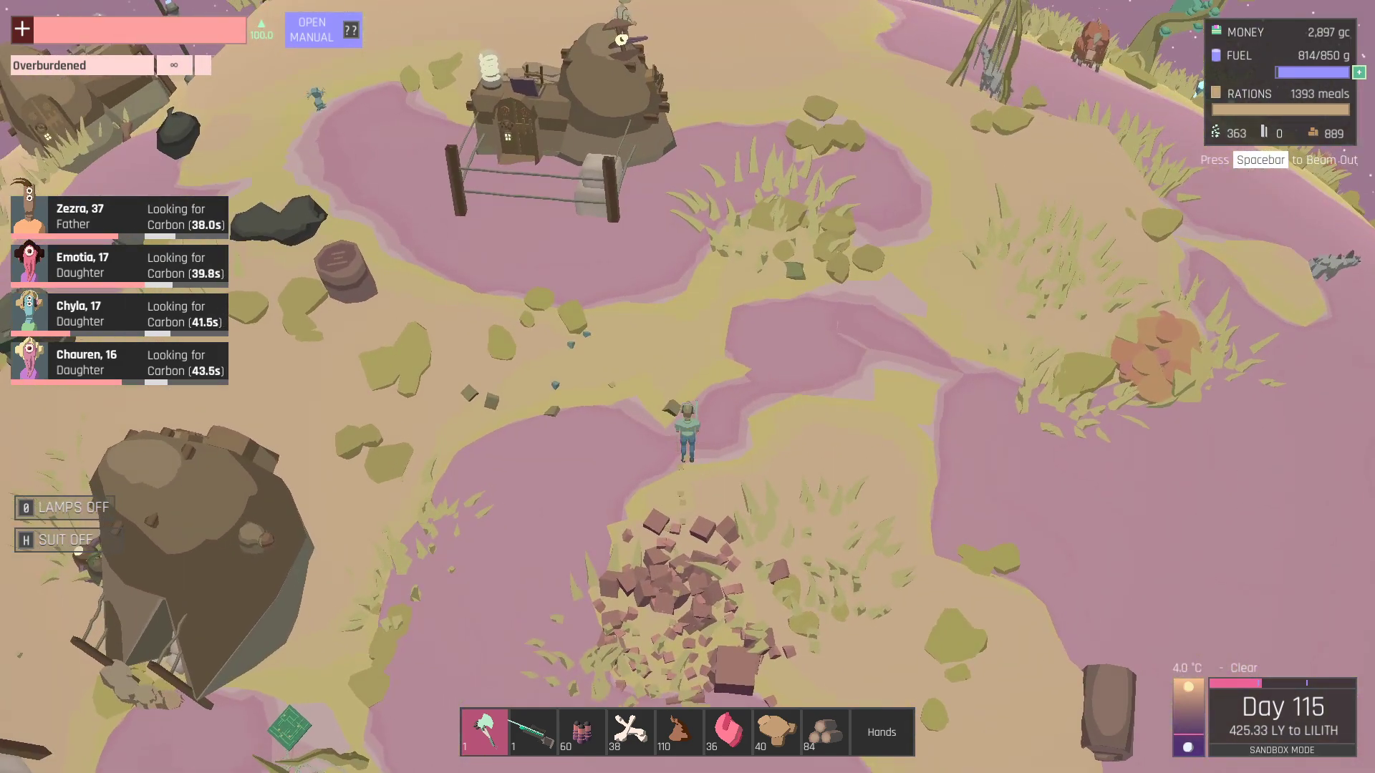
pyautogui.press('w')
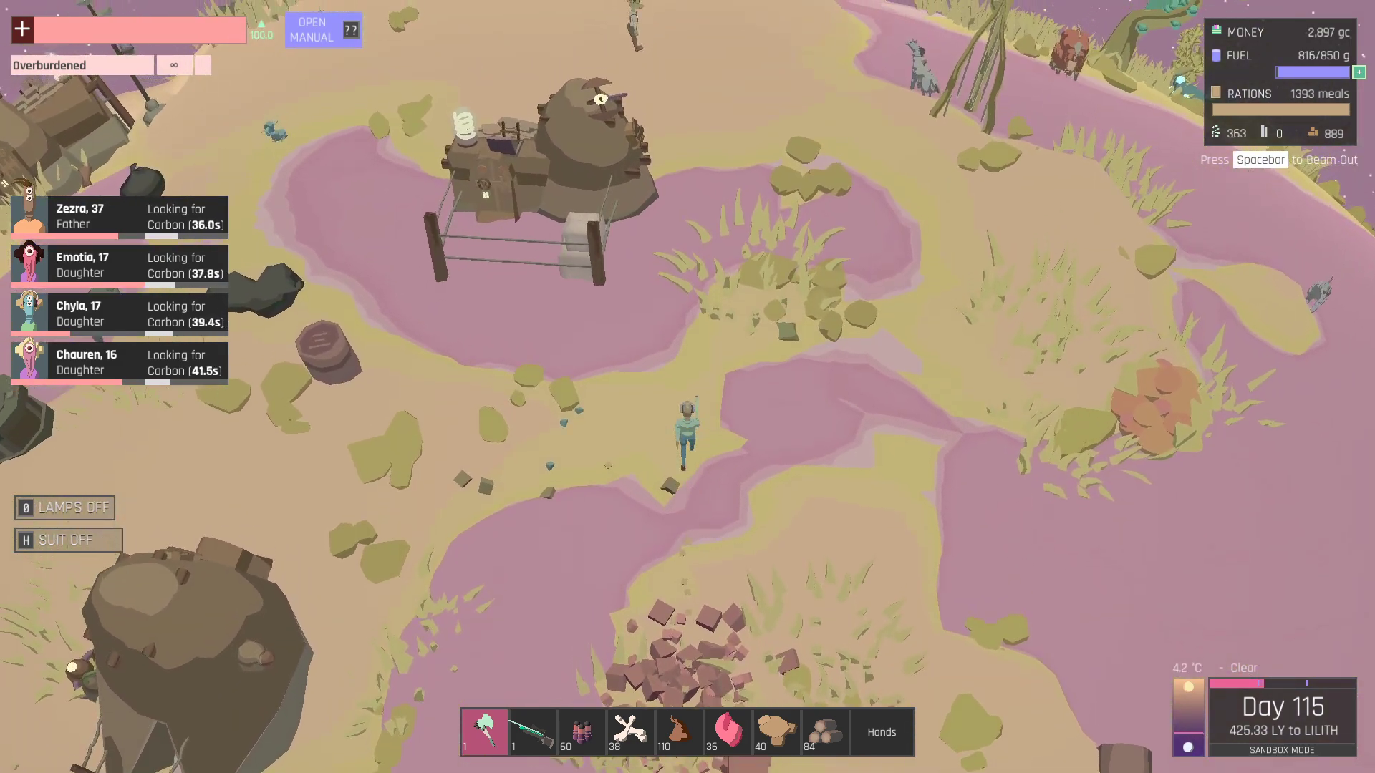
pyautogui.press('w')
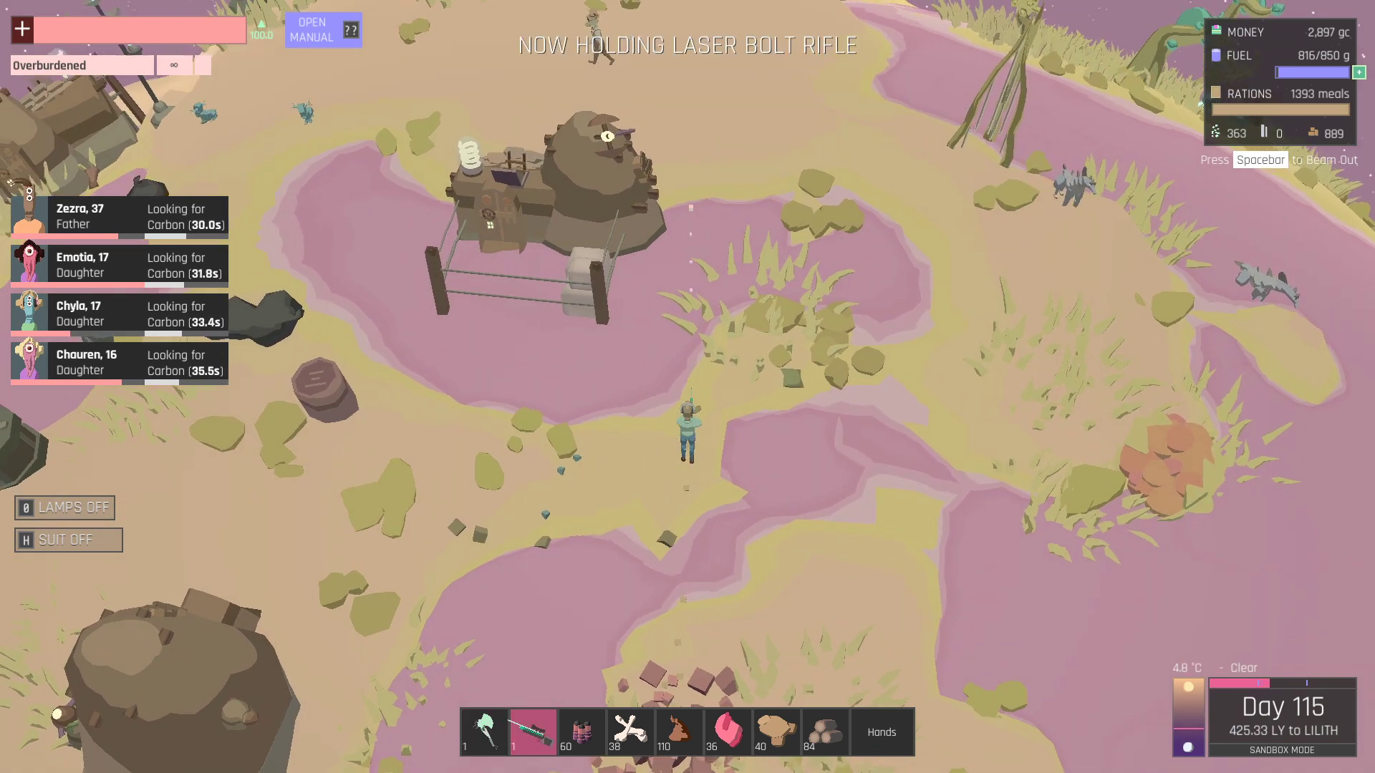
pyautogui.press('q')
pyautogui.press('q')
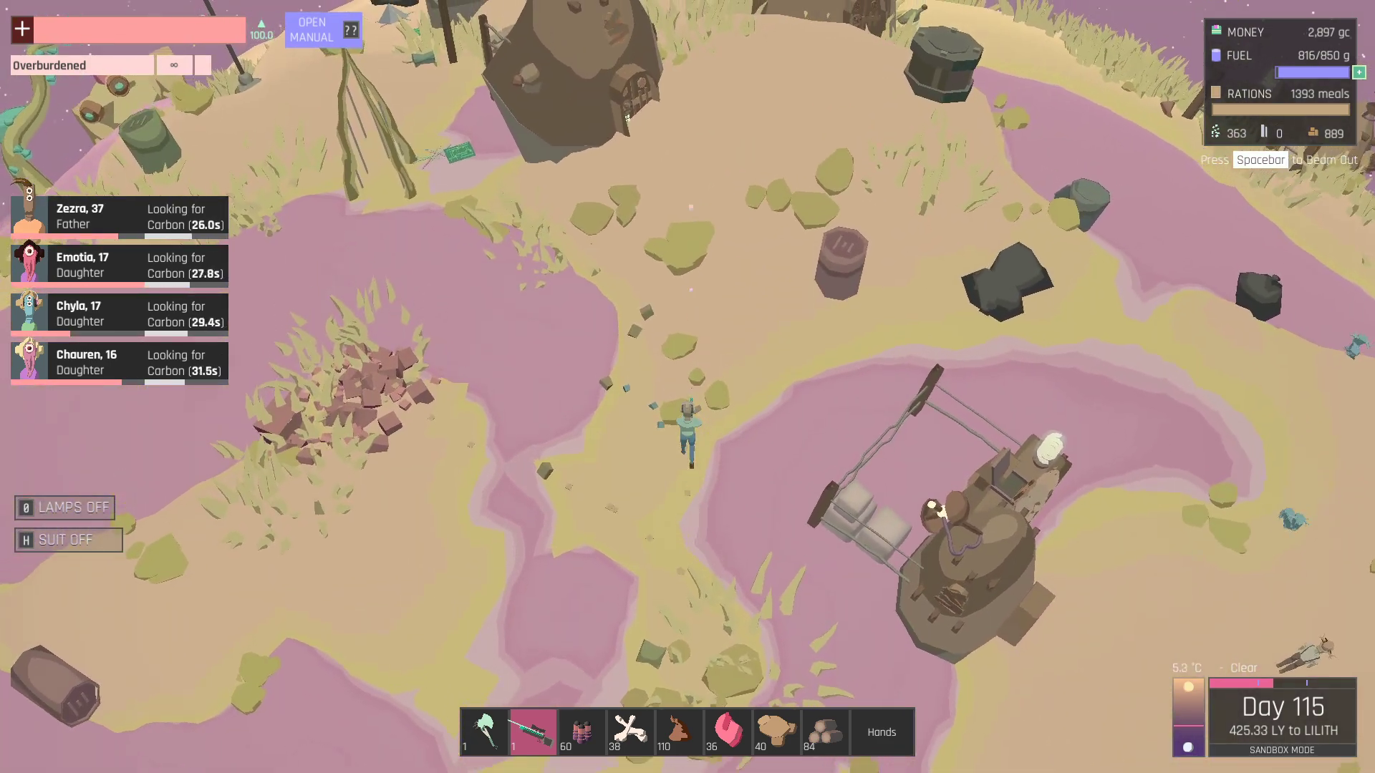
# Glance at the overview, then walk up to the house entrance.
pyautogui.press('Escape')
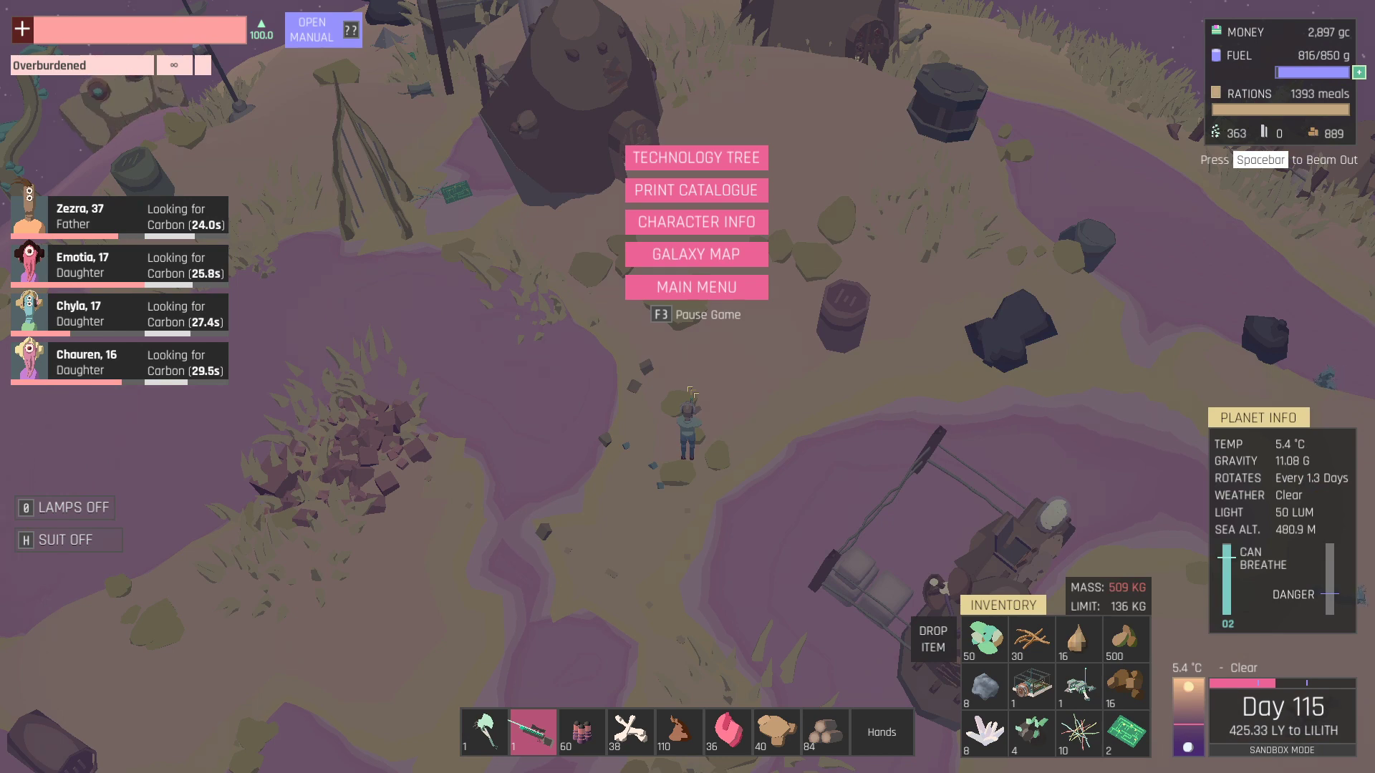
pyautogui.press('Escape')
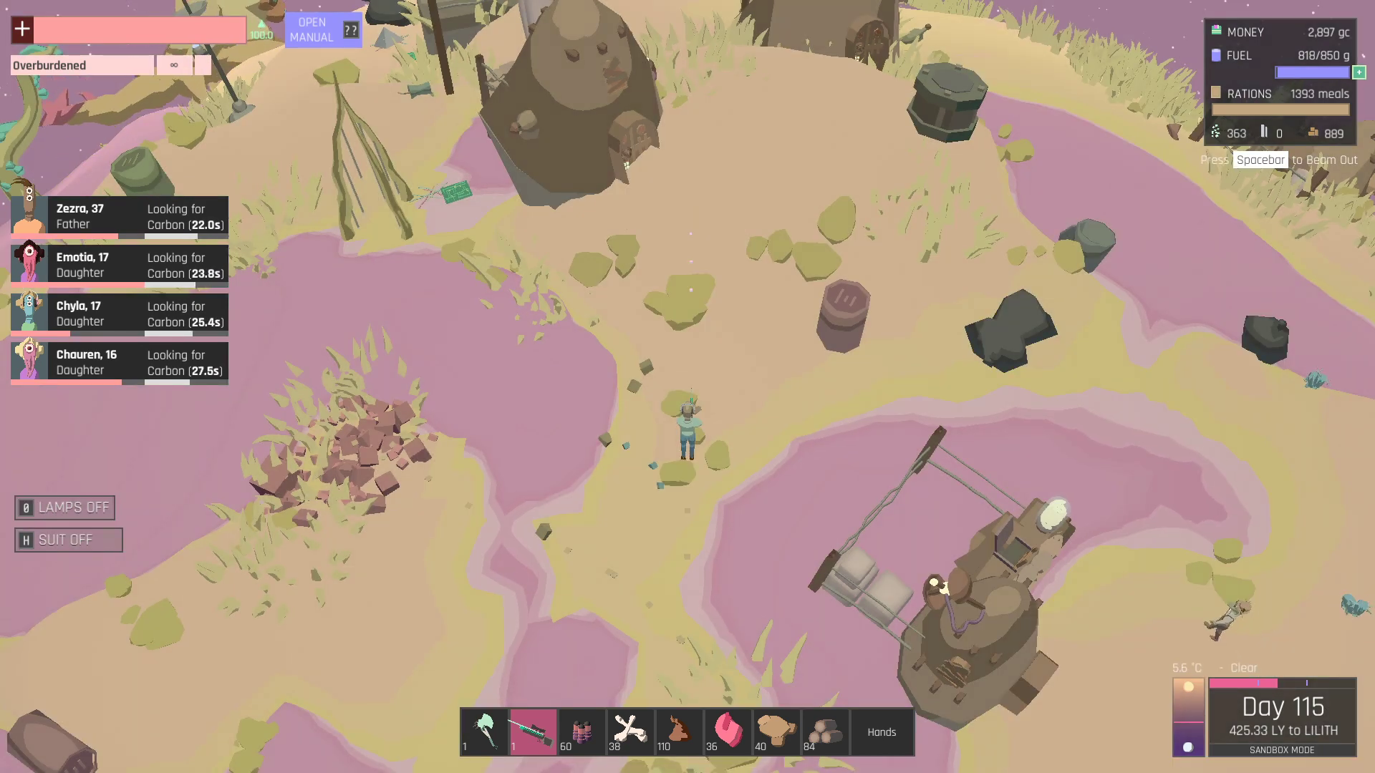
pyautogui.press('w')
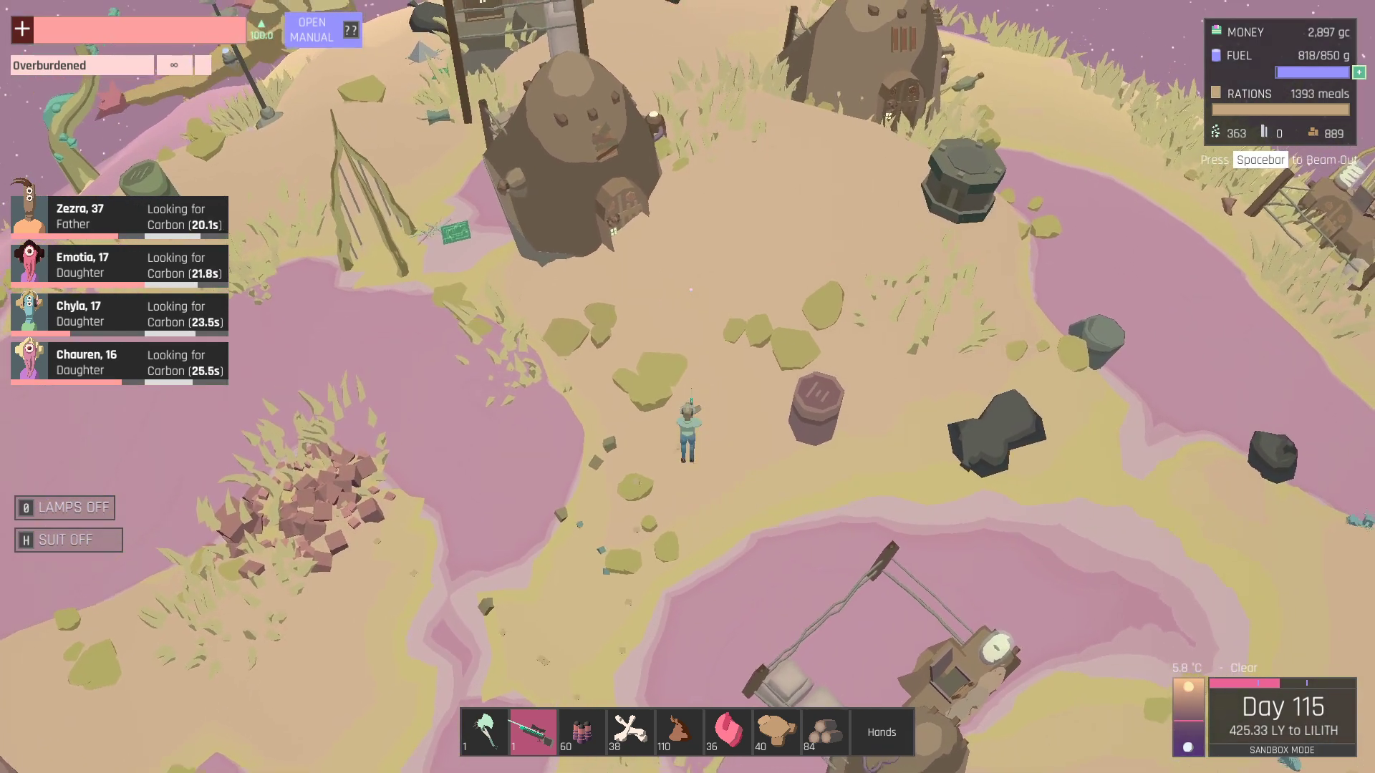
pyautogui.press('w')
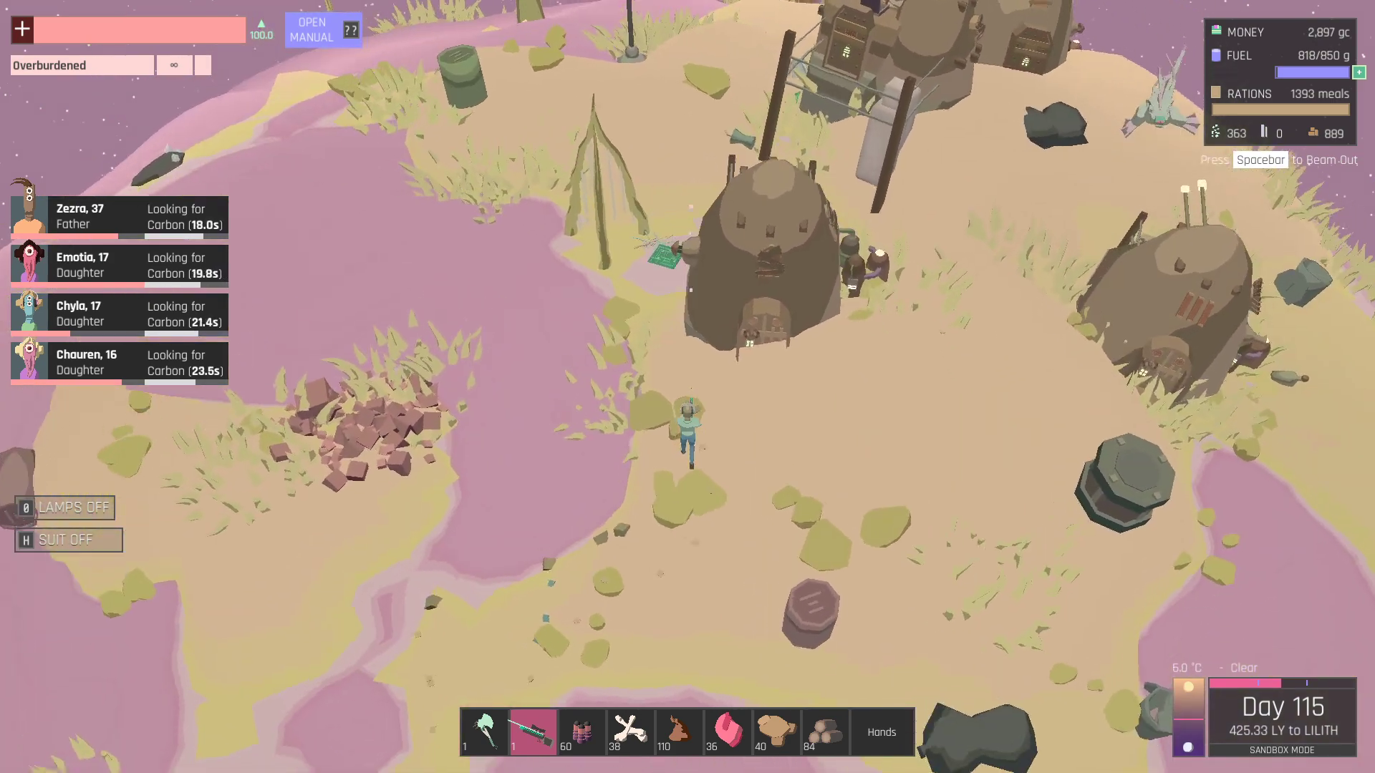
pyautogui.press('w')
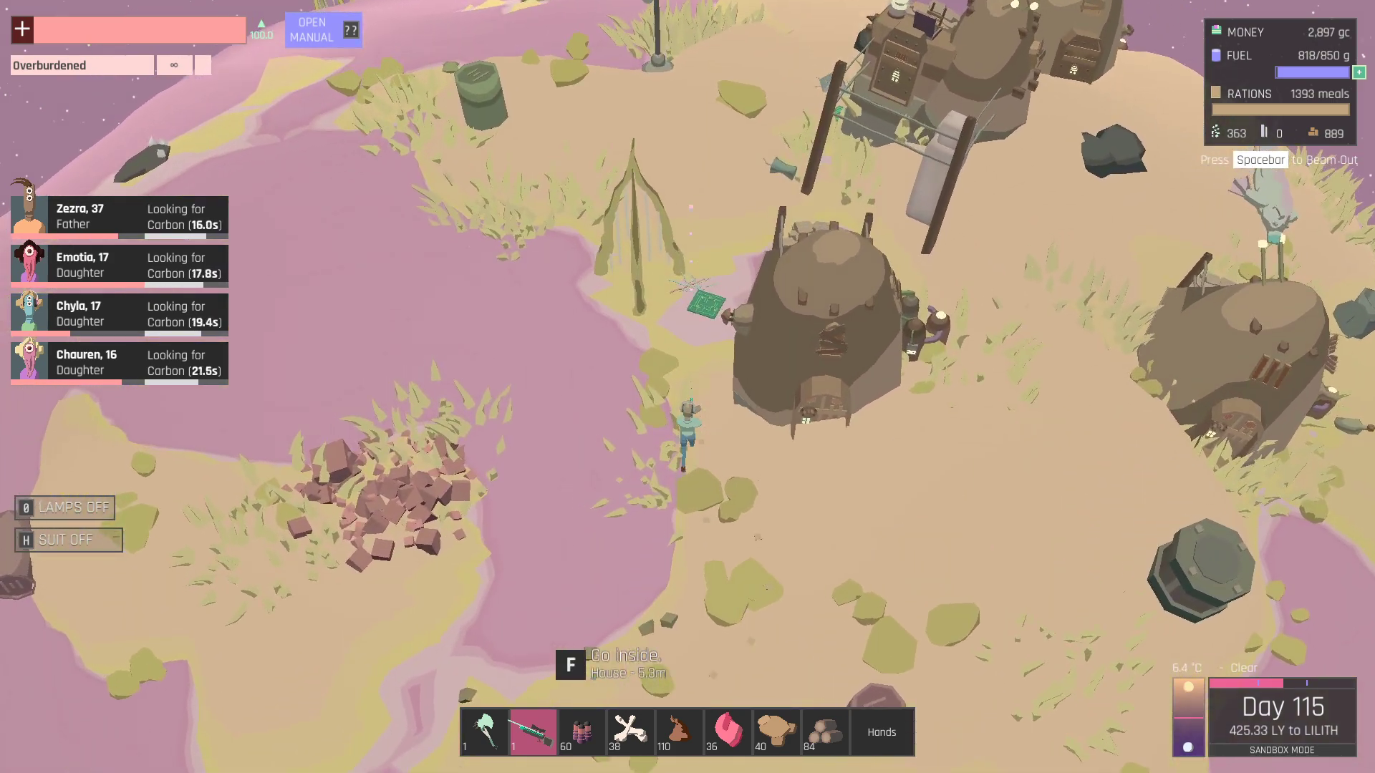
pyautogui.press('w')
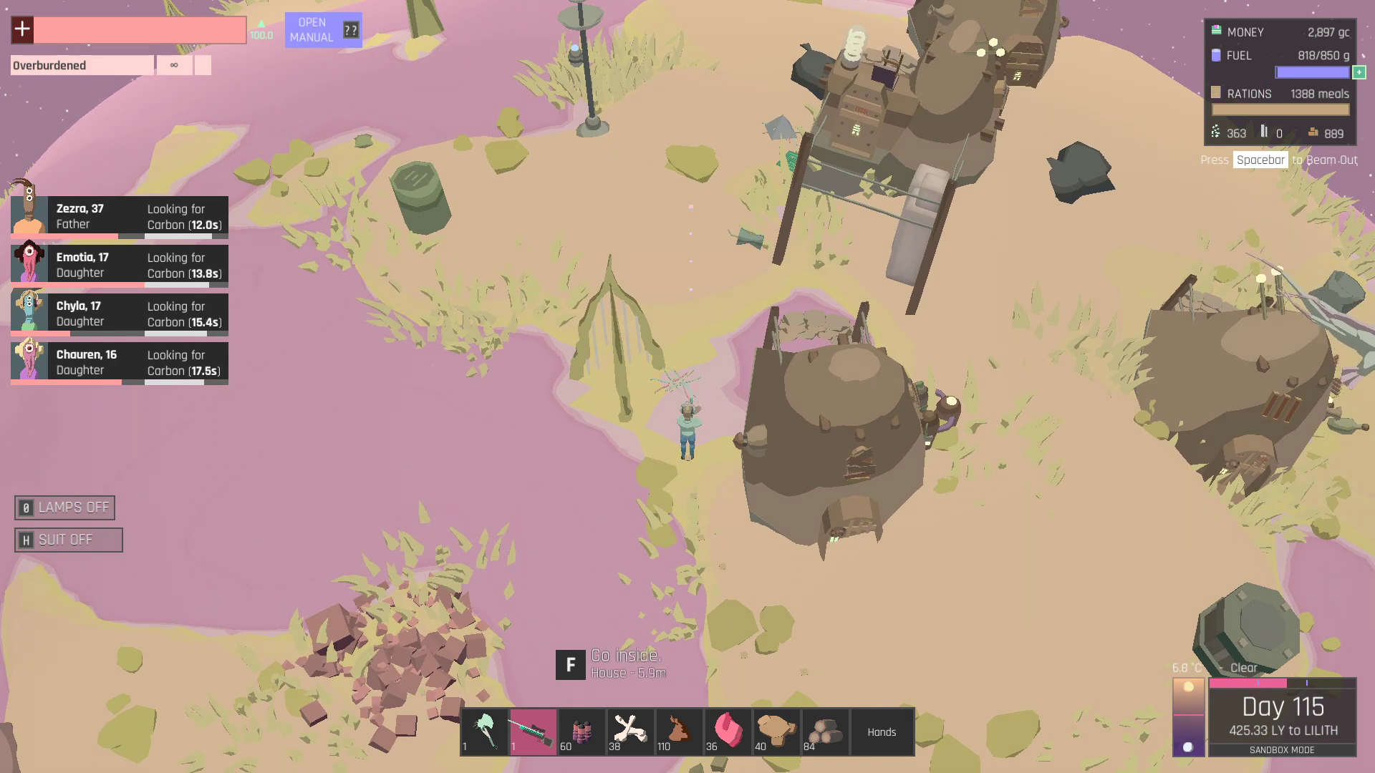
pyautogui.press('s')
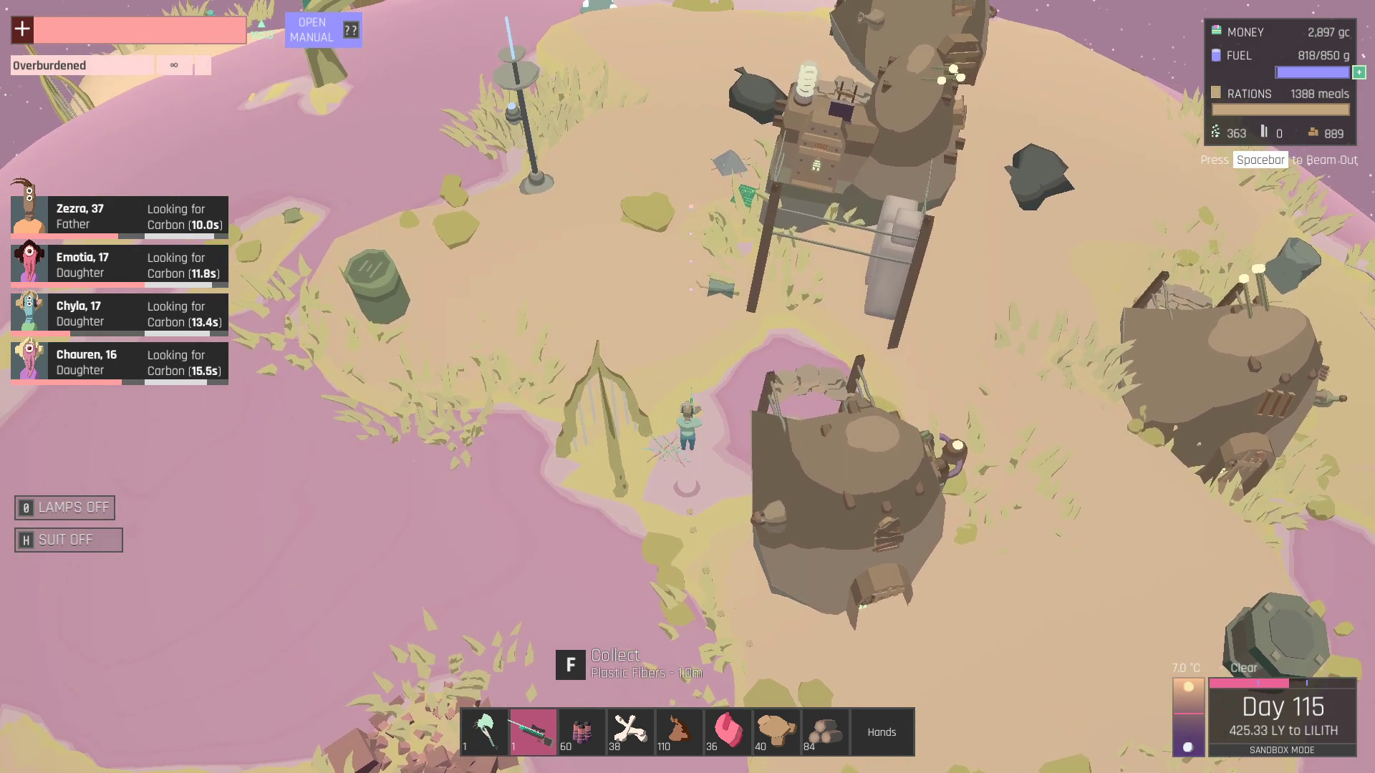
pyautogui.scroll(-3, 687, 431)
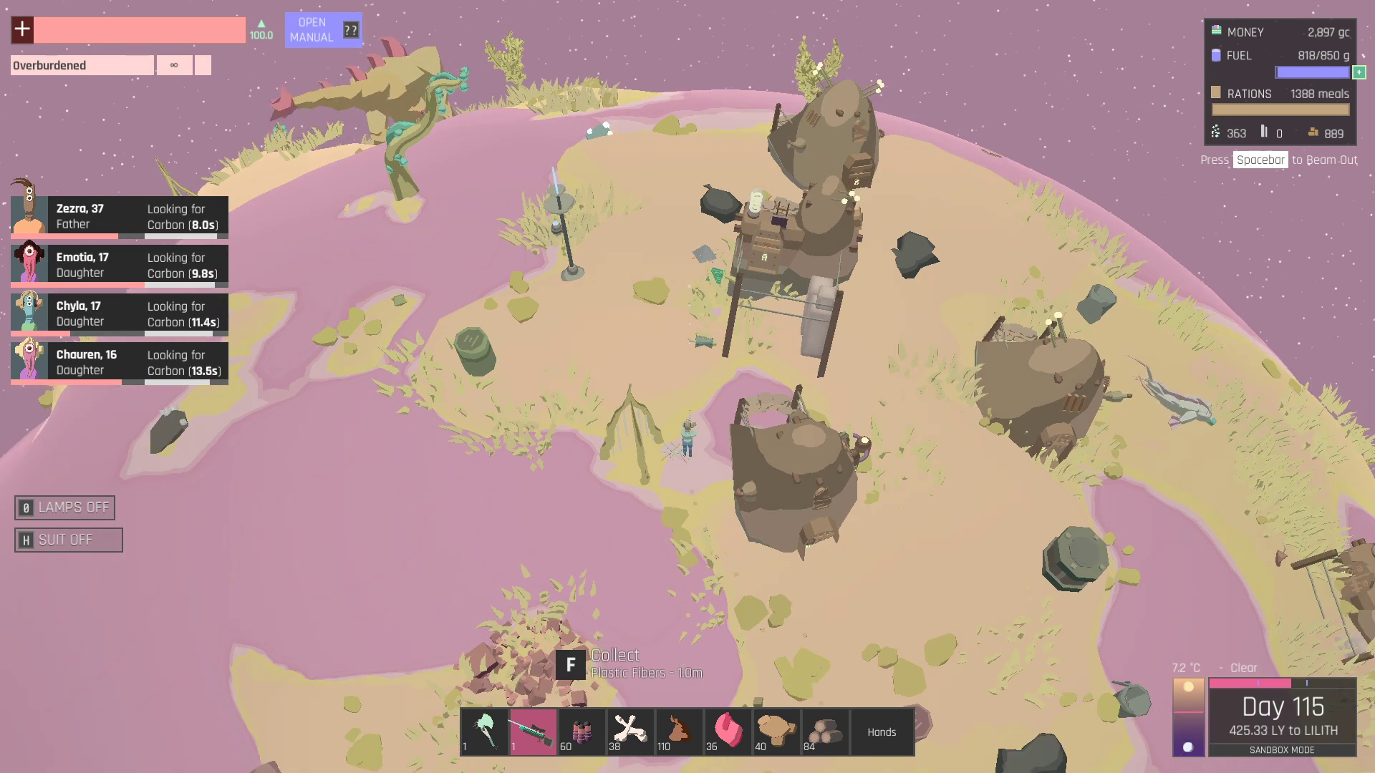
pyautogui.press('w')
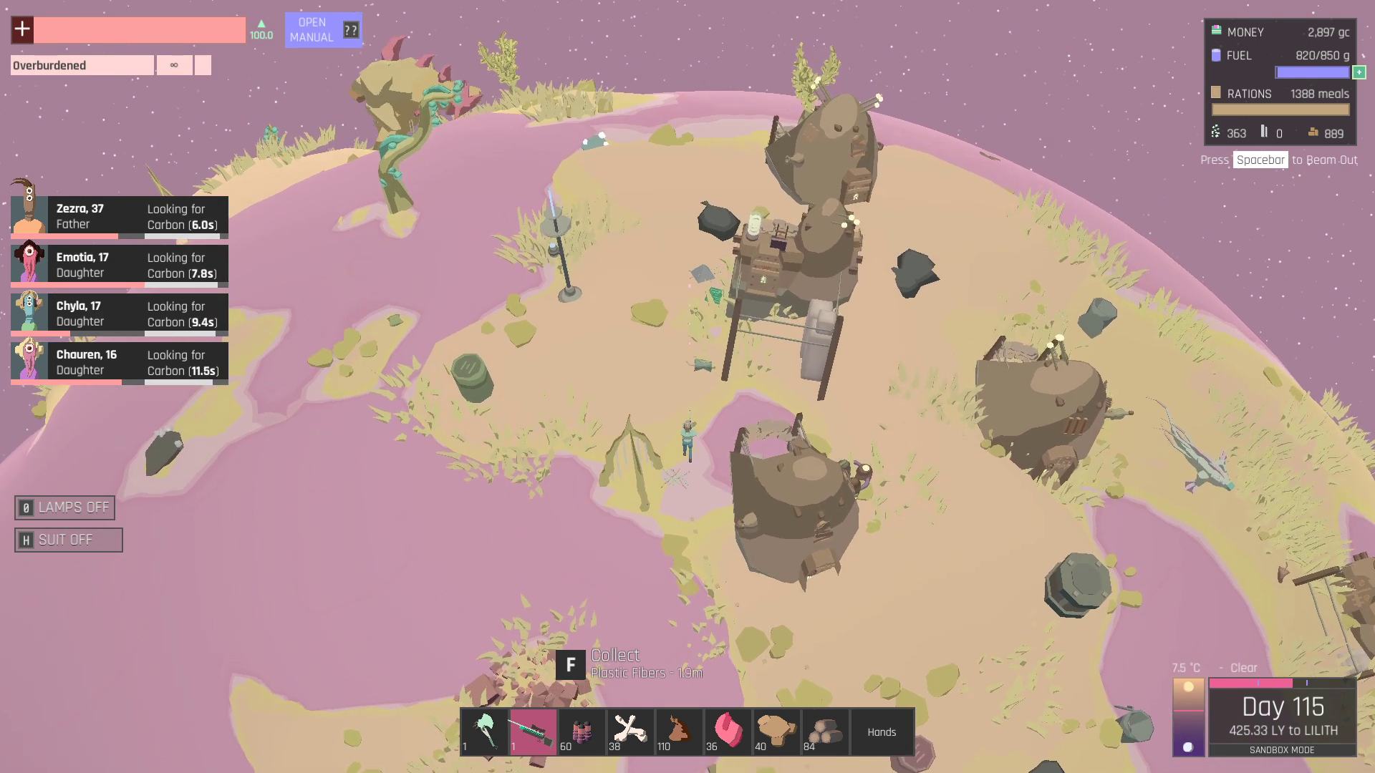
pyautogui.press('w')
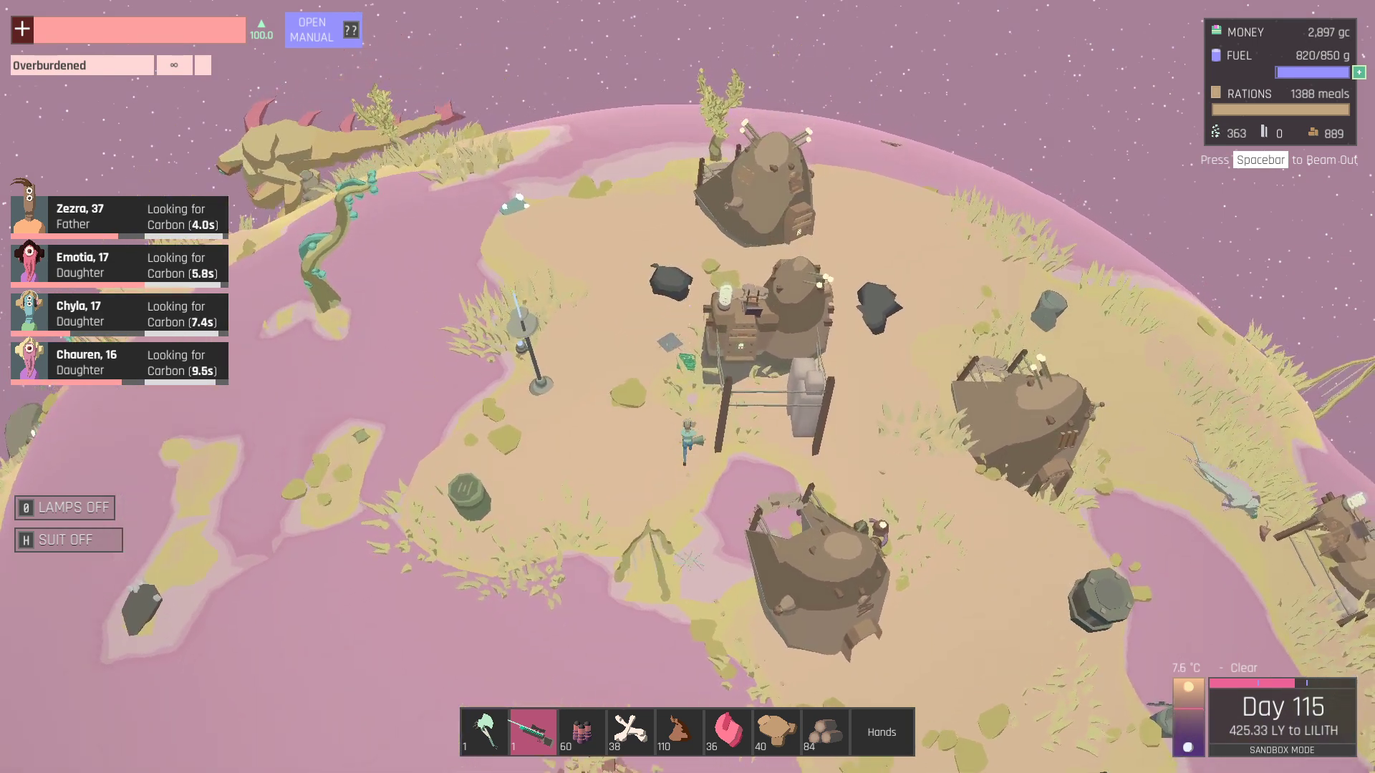
pyautogui.press('w')
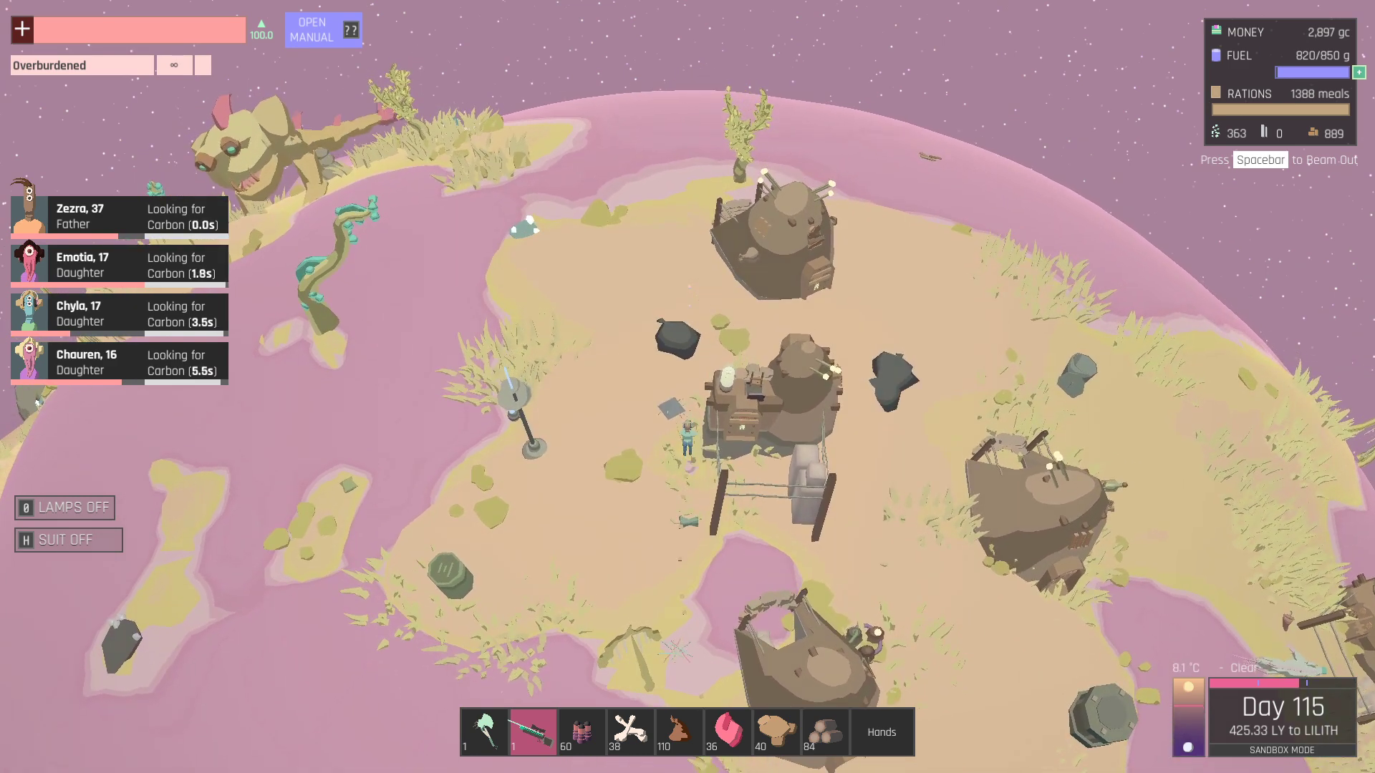
pyautogui.press('w')
pyautogui.press('w')
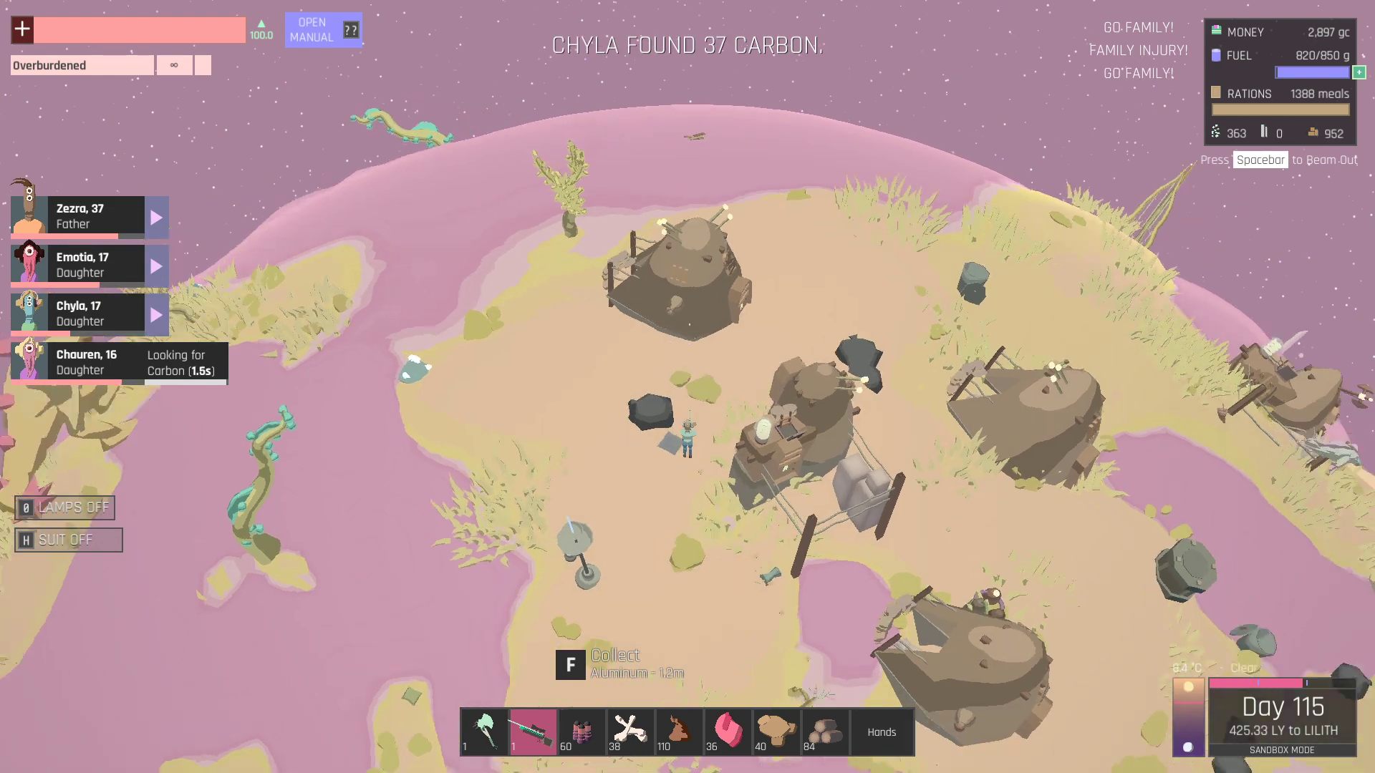
pyautogui.press('w')
pyautogui.press('w')
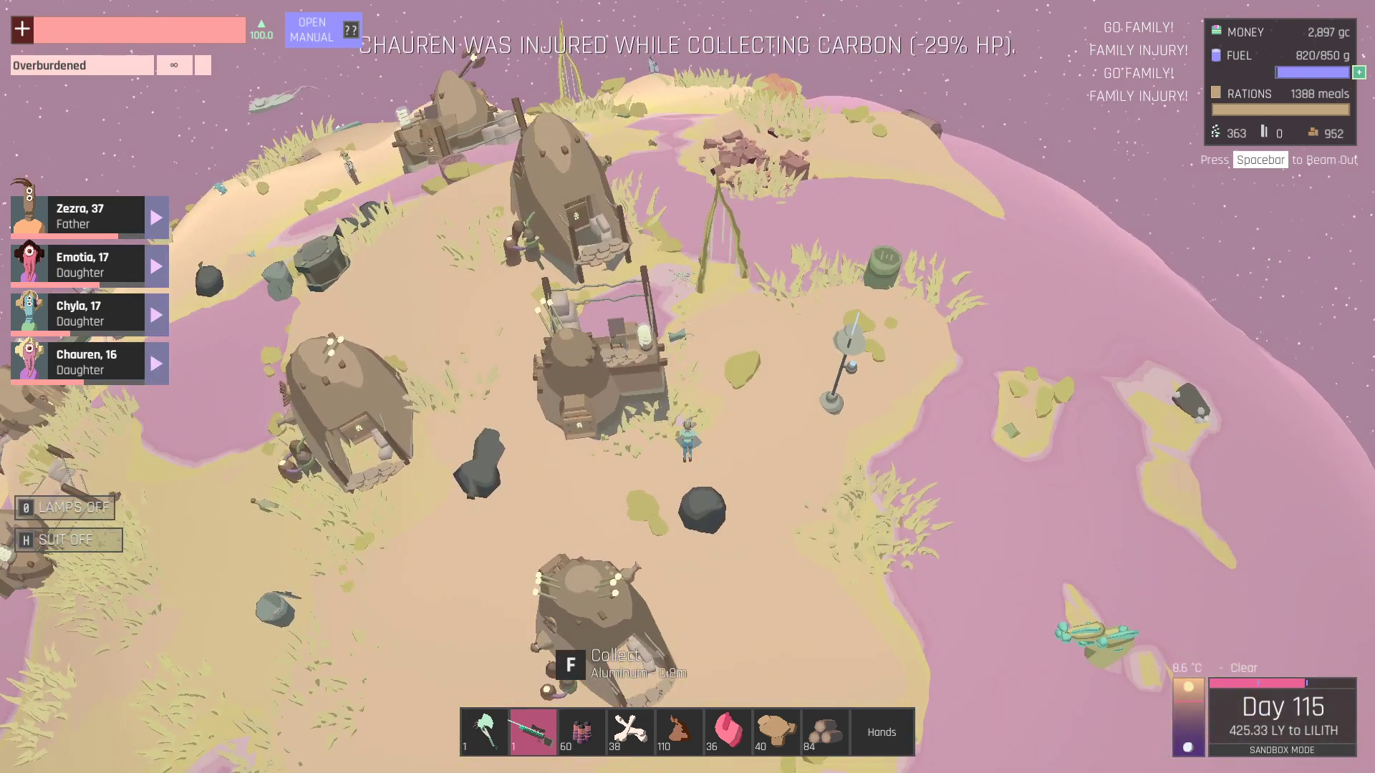
pyautogui.press('w')
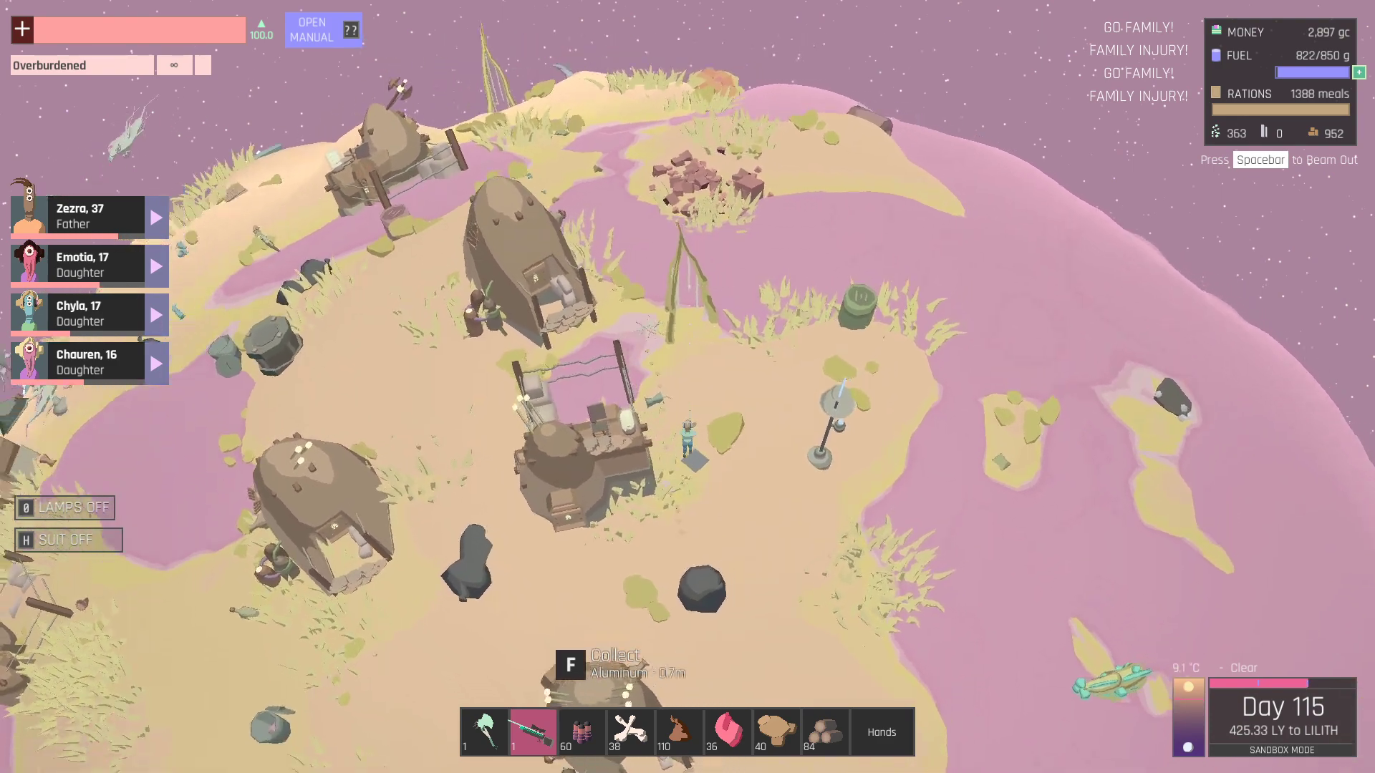
pyautogui.press('w')
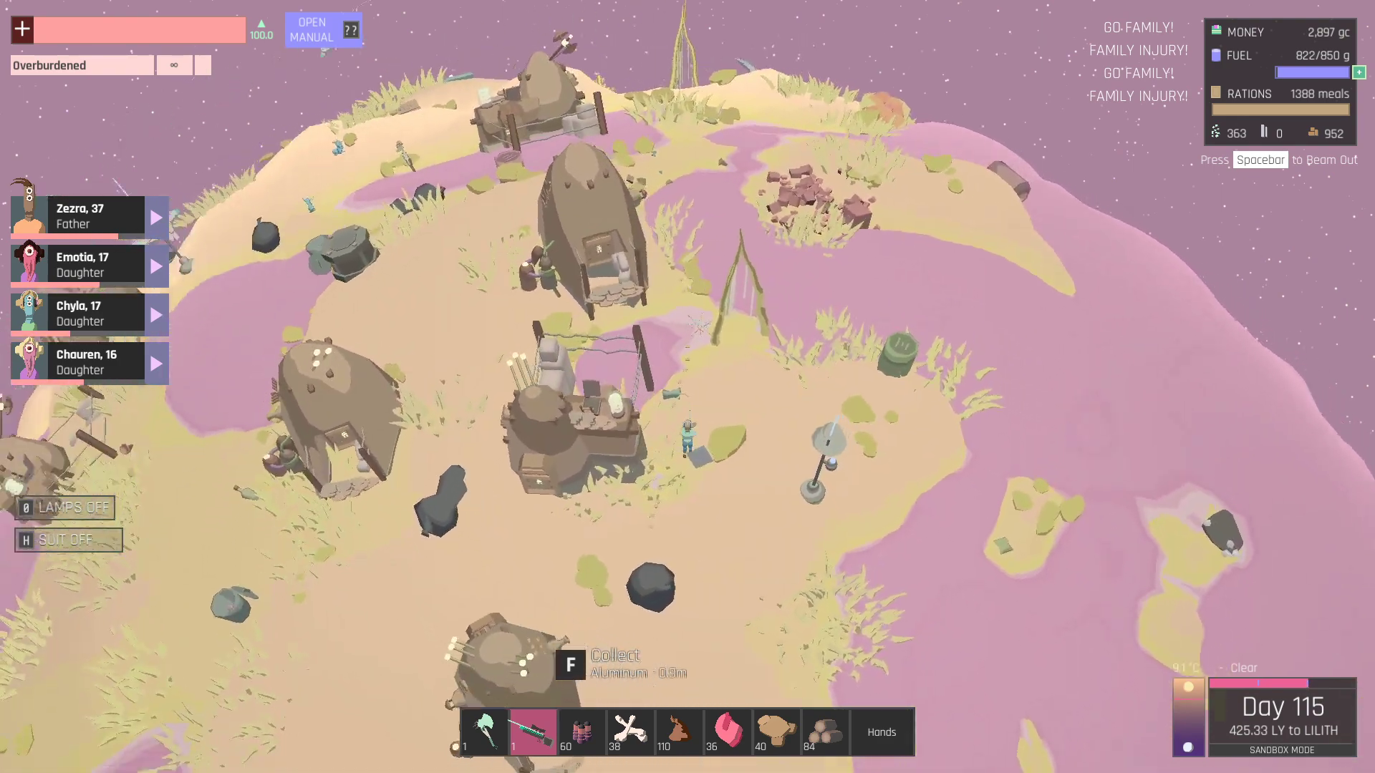
pyautogui.press('w')
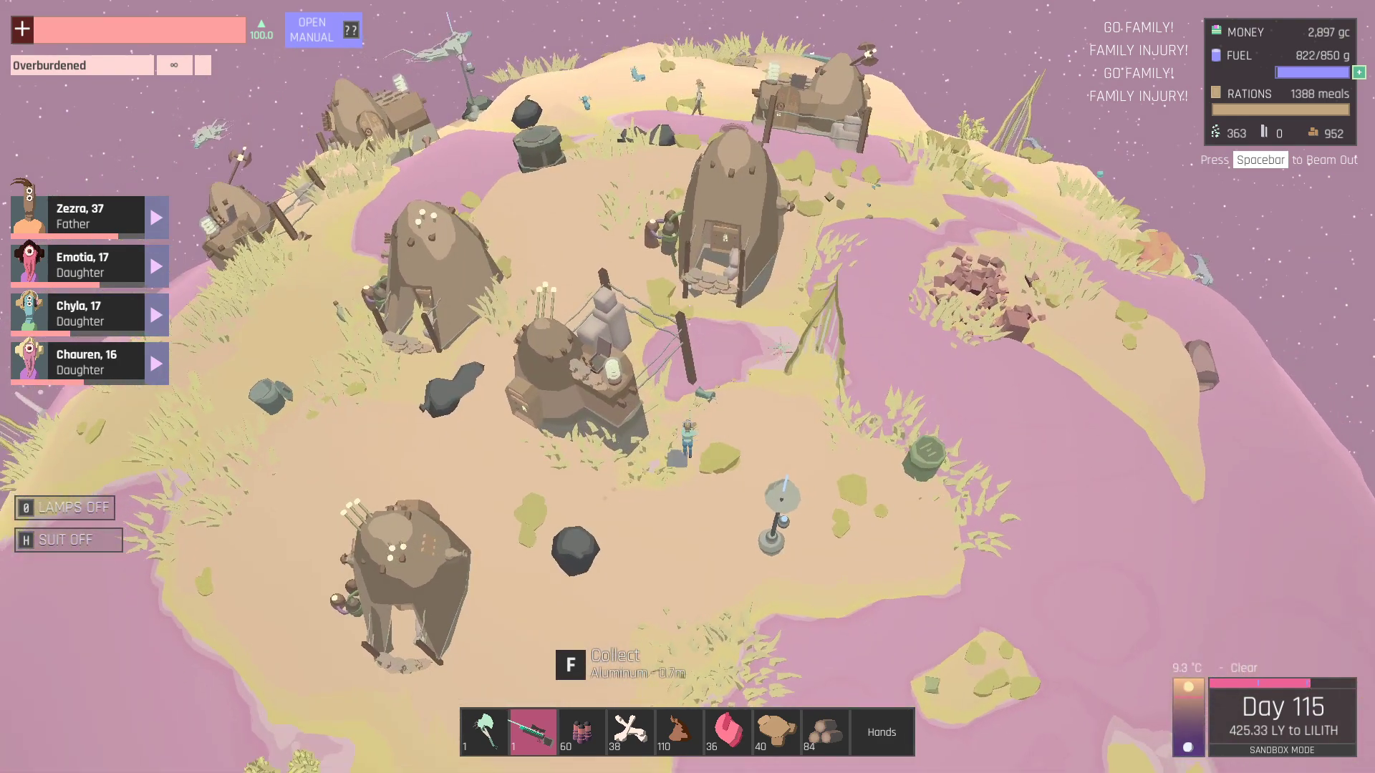
pyautogui.press('w')
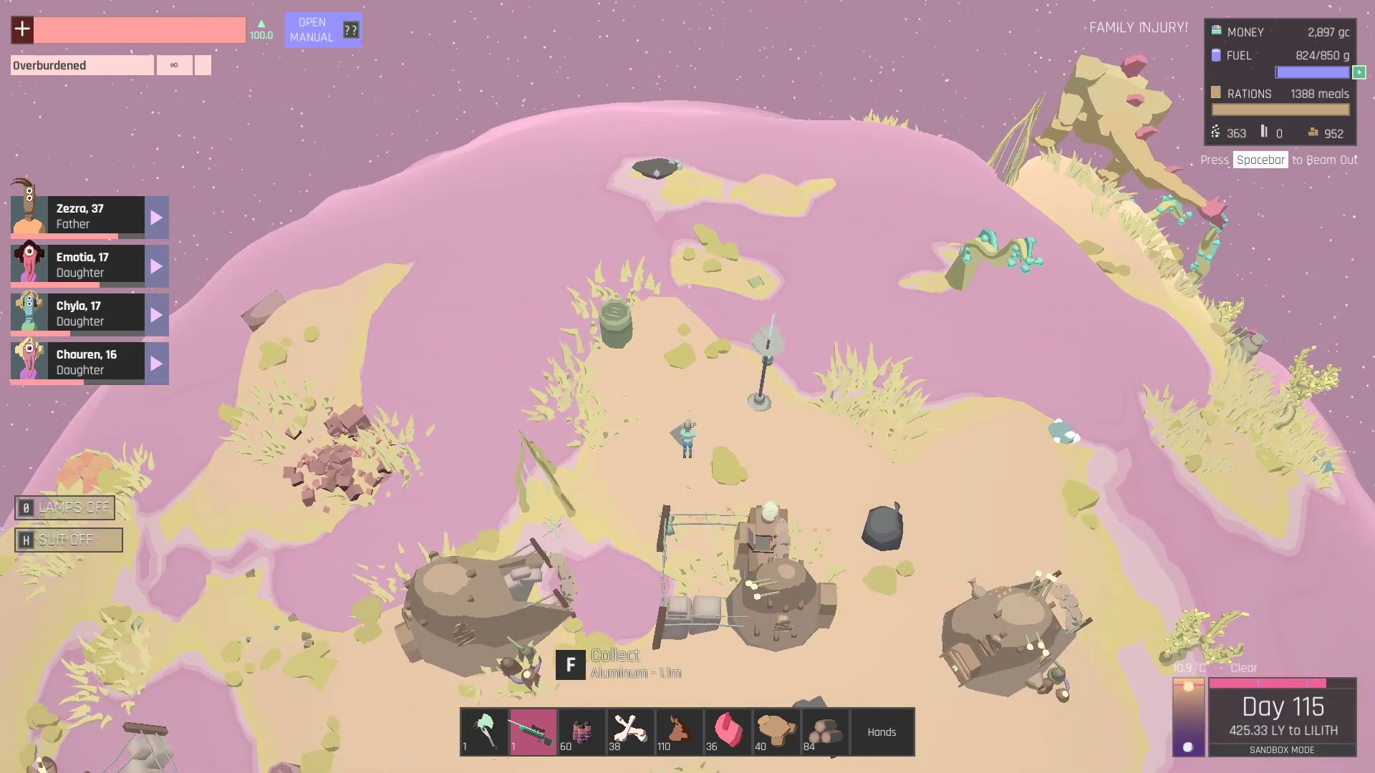
pyautogui.press('Escape')
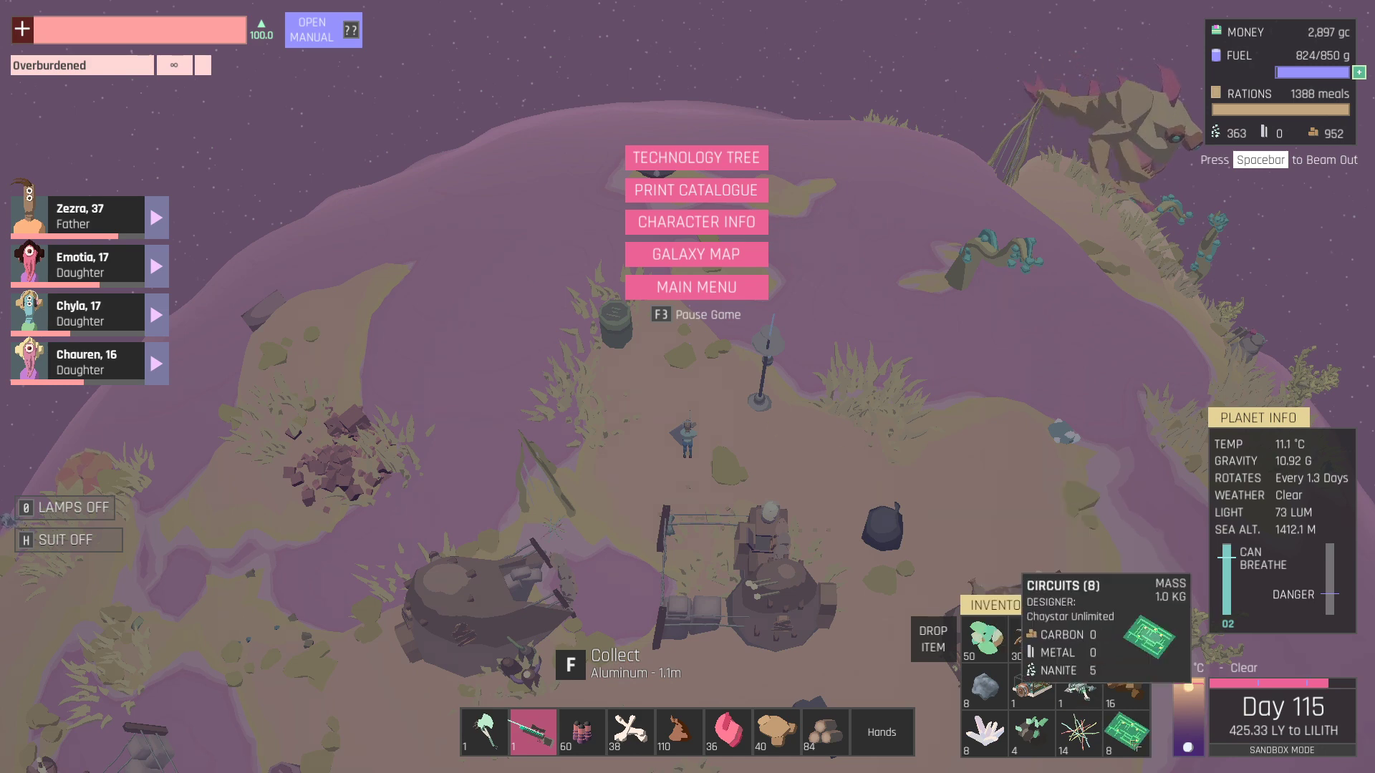
pyautogui.press('Escape')
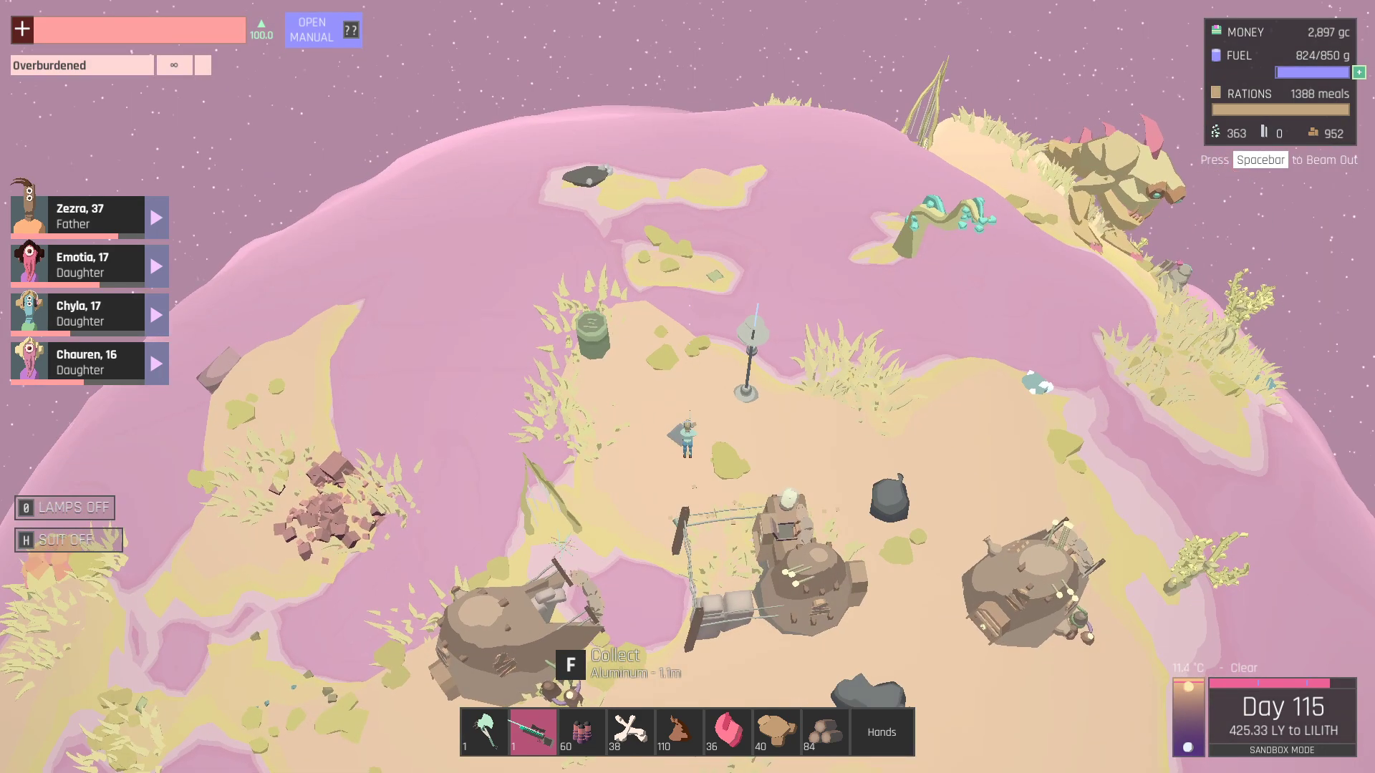
pyautogui.press('Escape')
pyautogui.press('Escape')
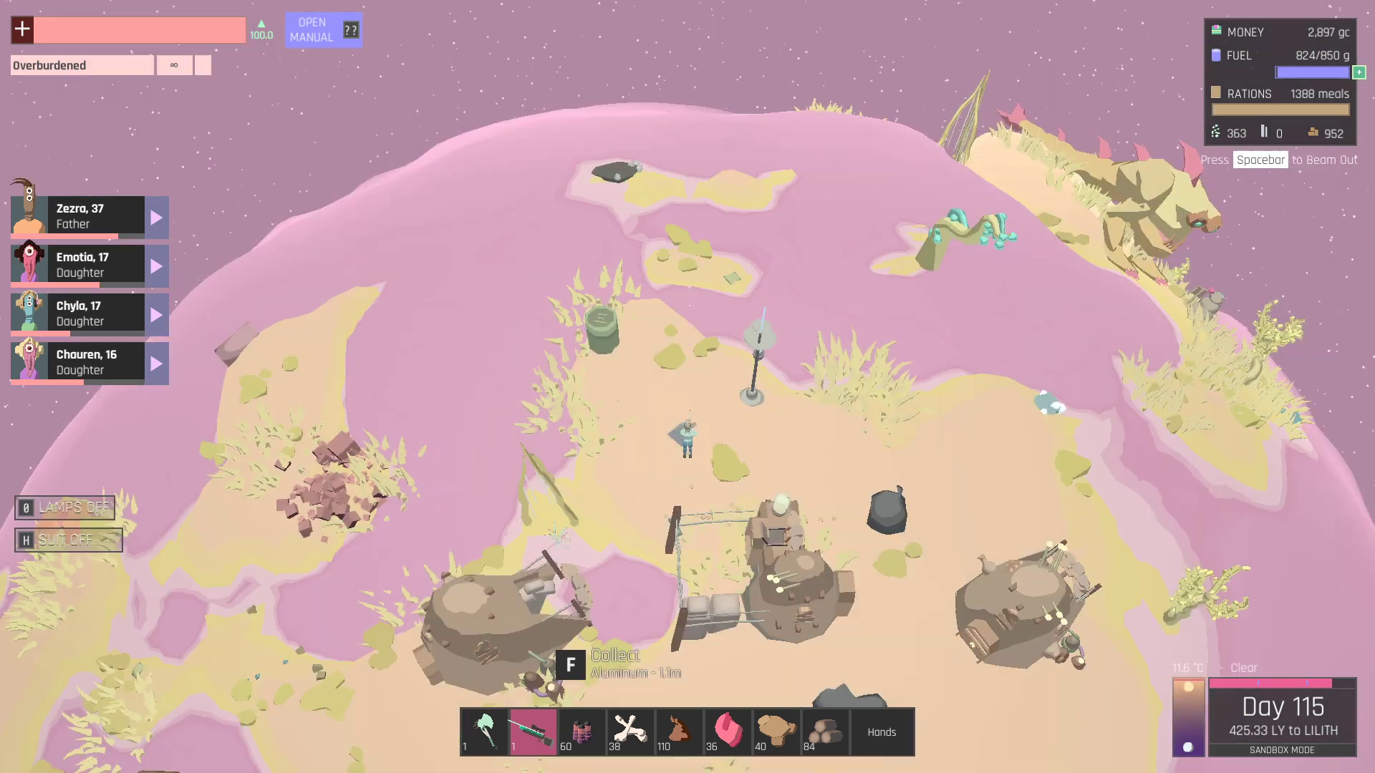
pyautogui.moveTo(693, 391); pyautogui.dragTo(538, 430)
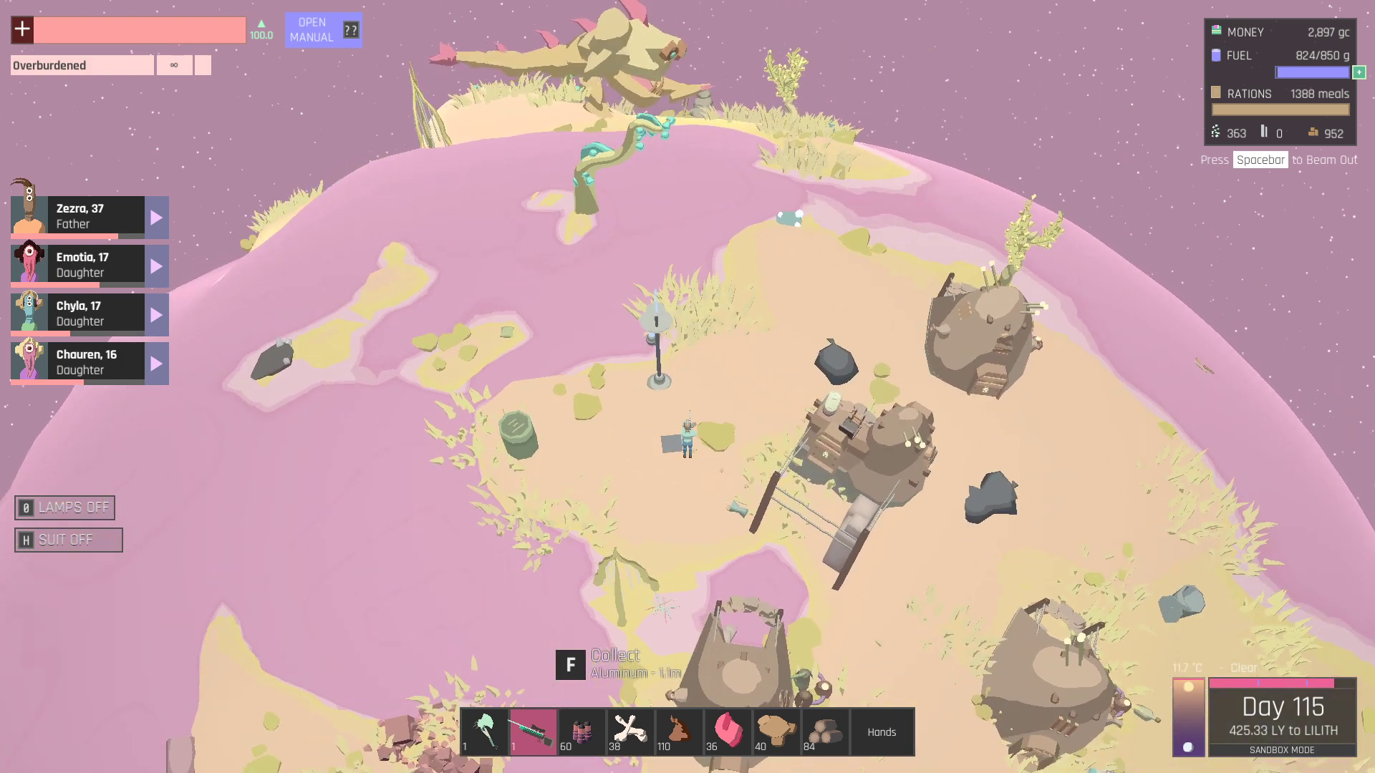
pyautogui.press('Escape')
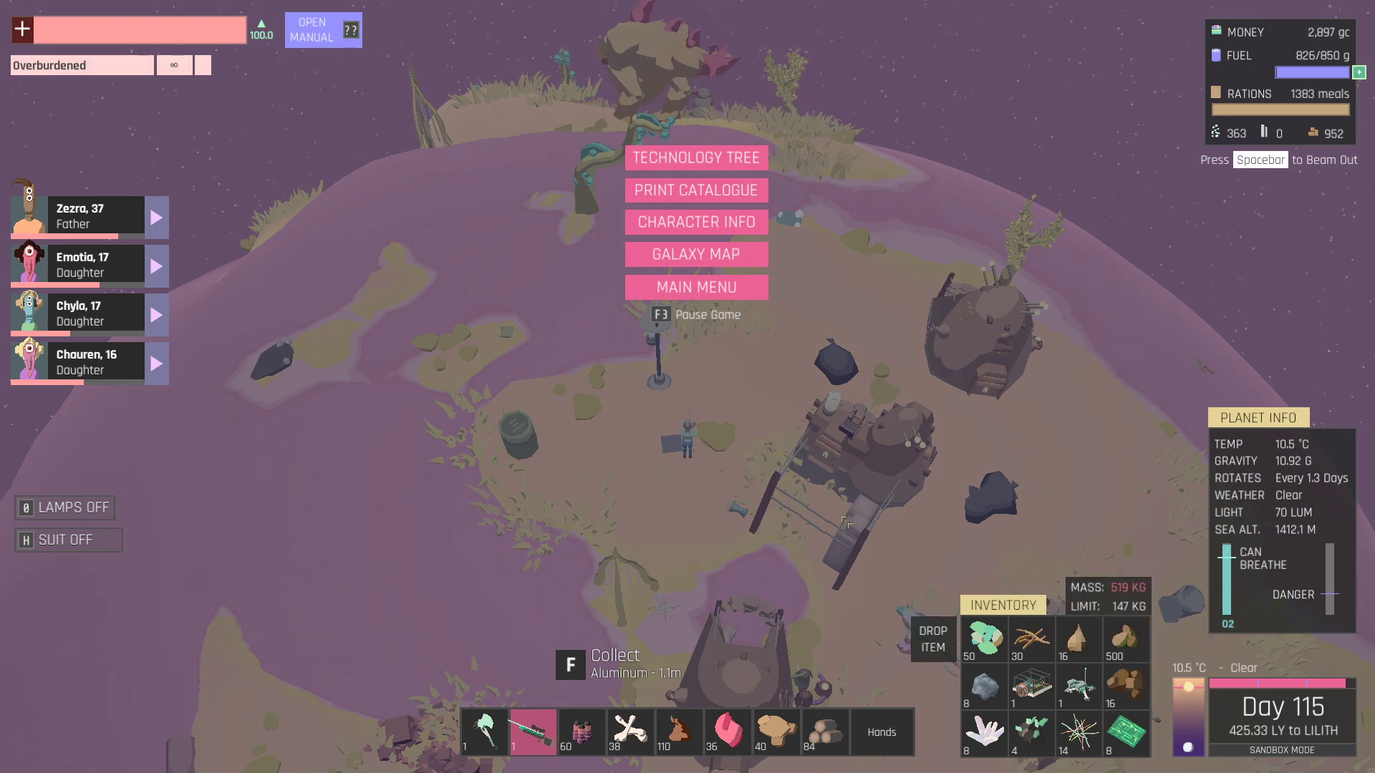
pyautogui.press('Escape')
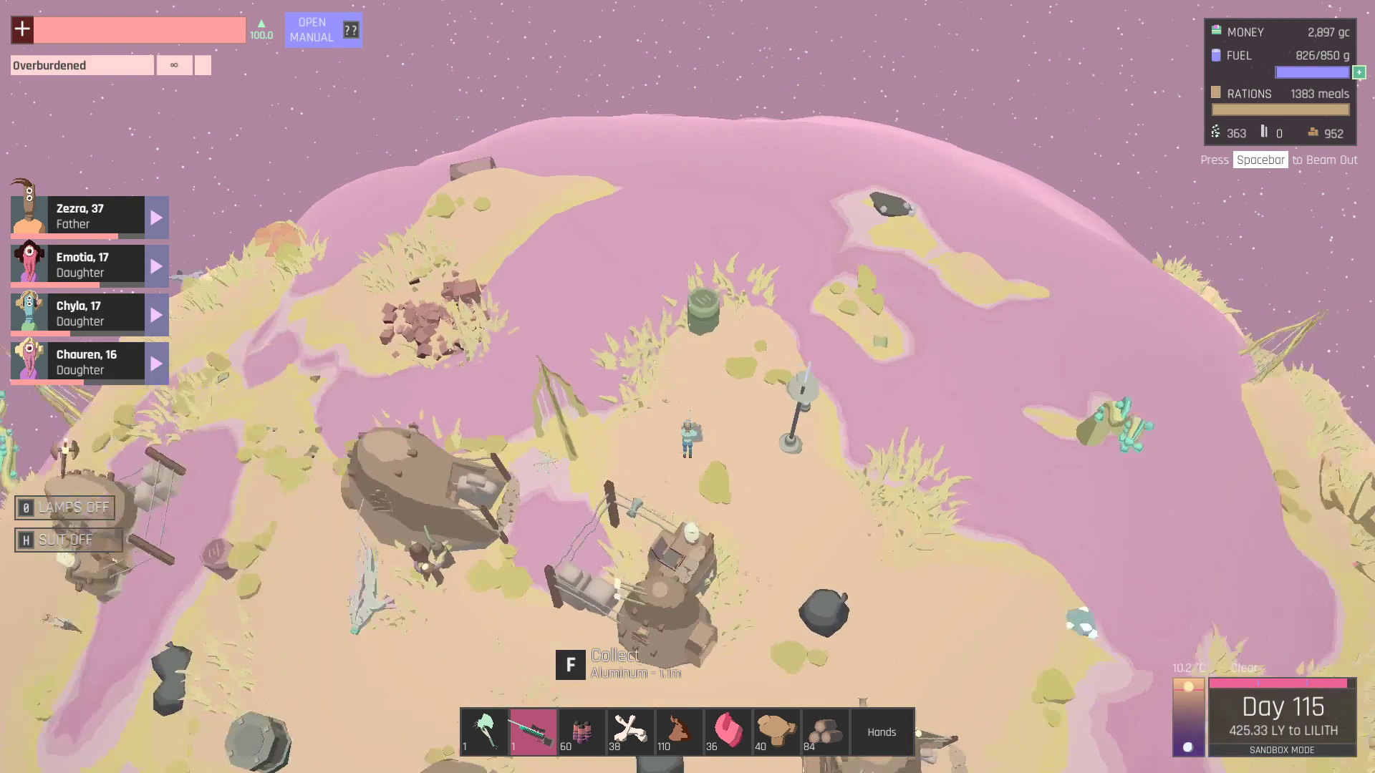
pyautogui.moveTo(688, 430); pyautogui.dragTo(430, 430)
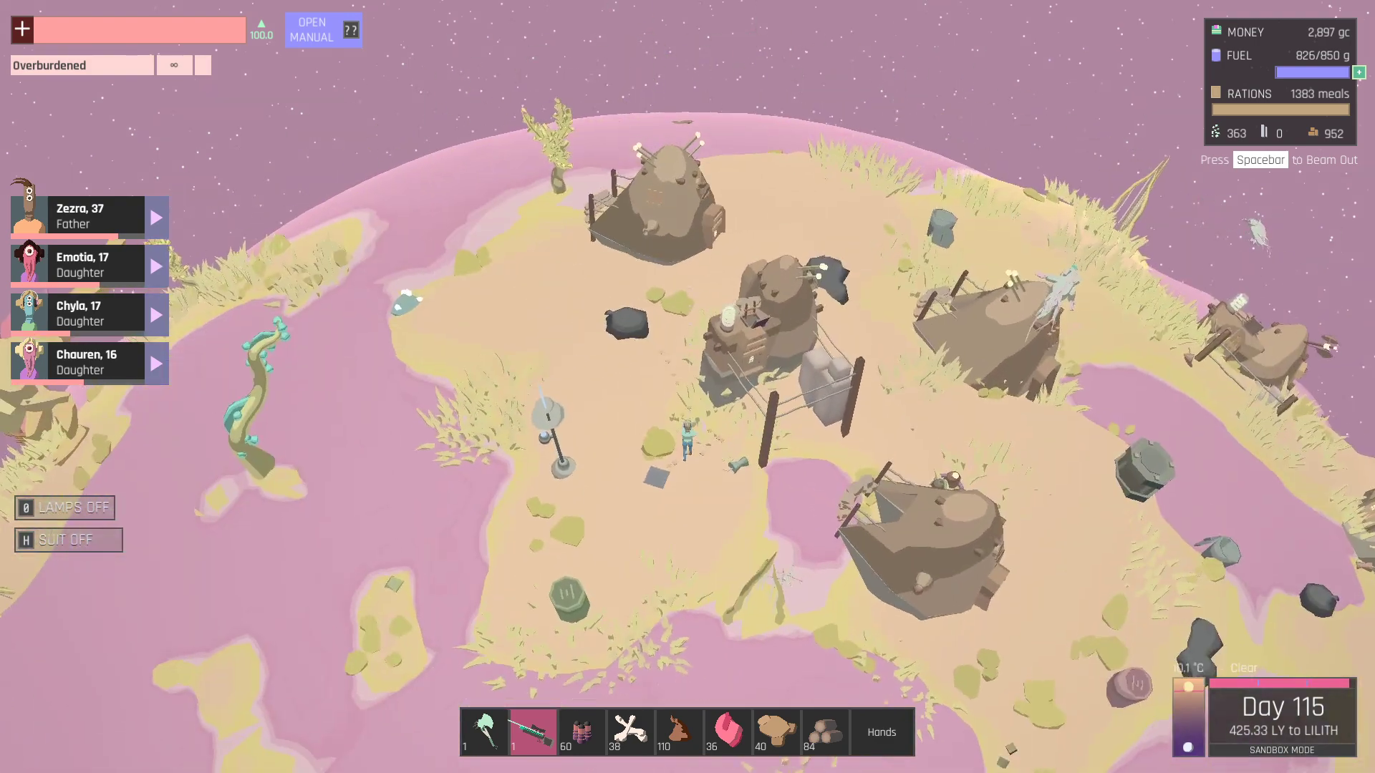
pyautogui.press('w')
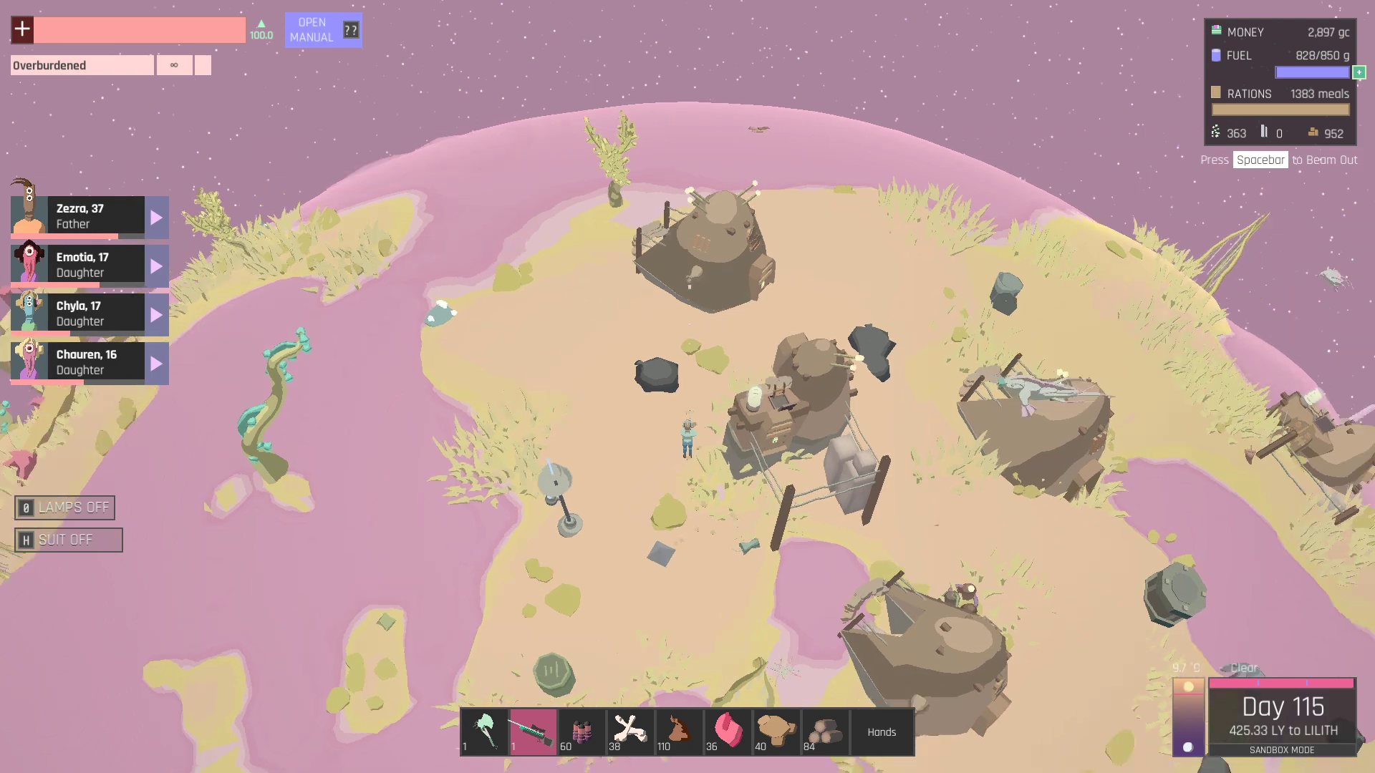
pyautogui.moveTo(860, 429); pyautogui.dragTo(484, 431)
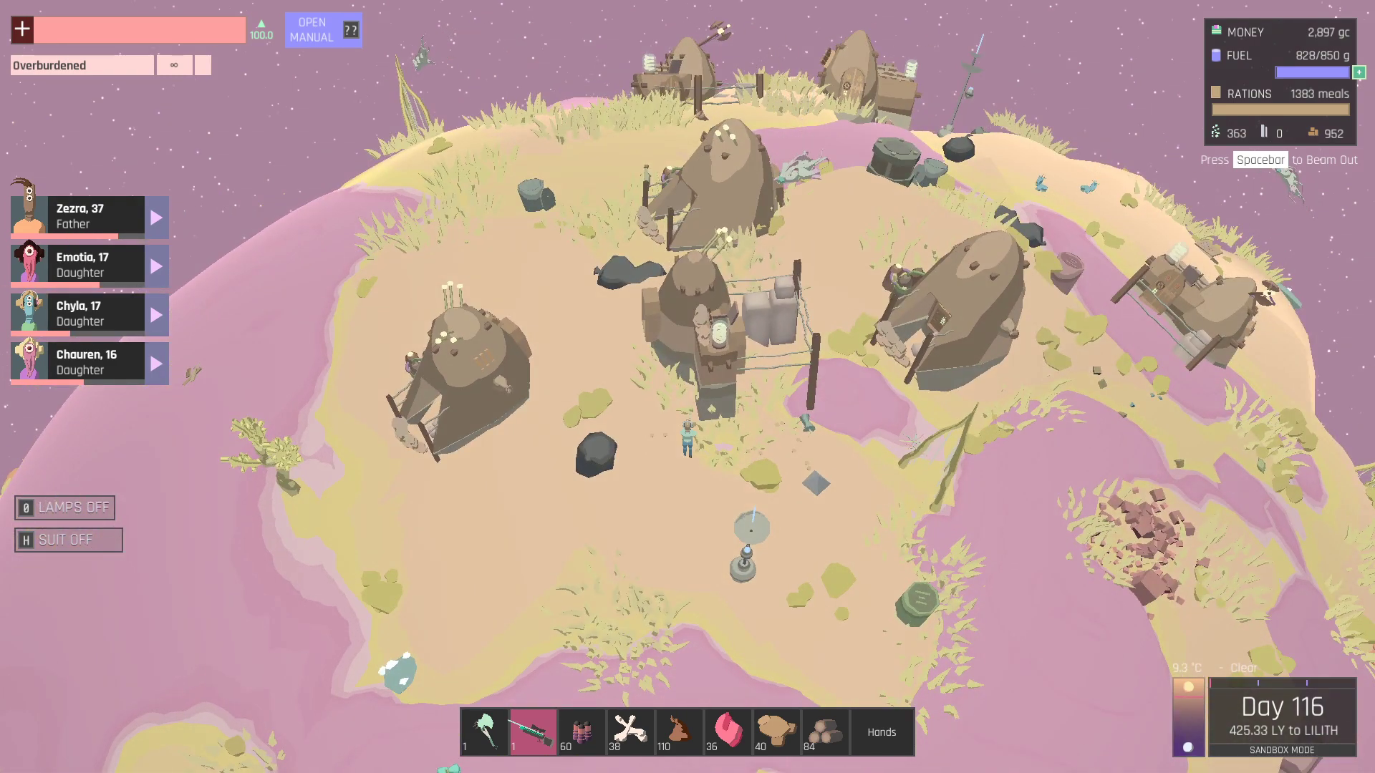
# Beam up to the docked ship, confirming YES in the beam-up dialog.
pyautogui.press('space')
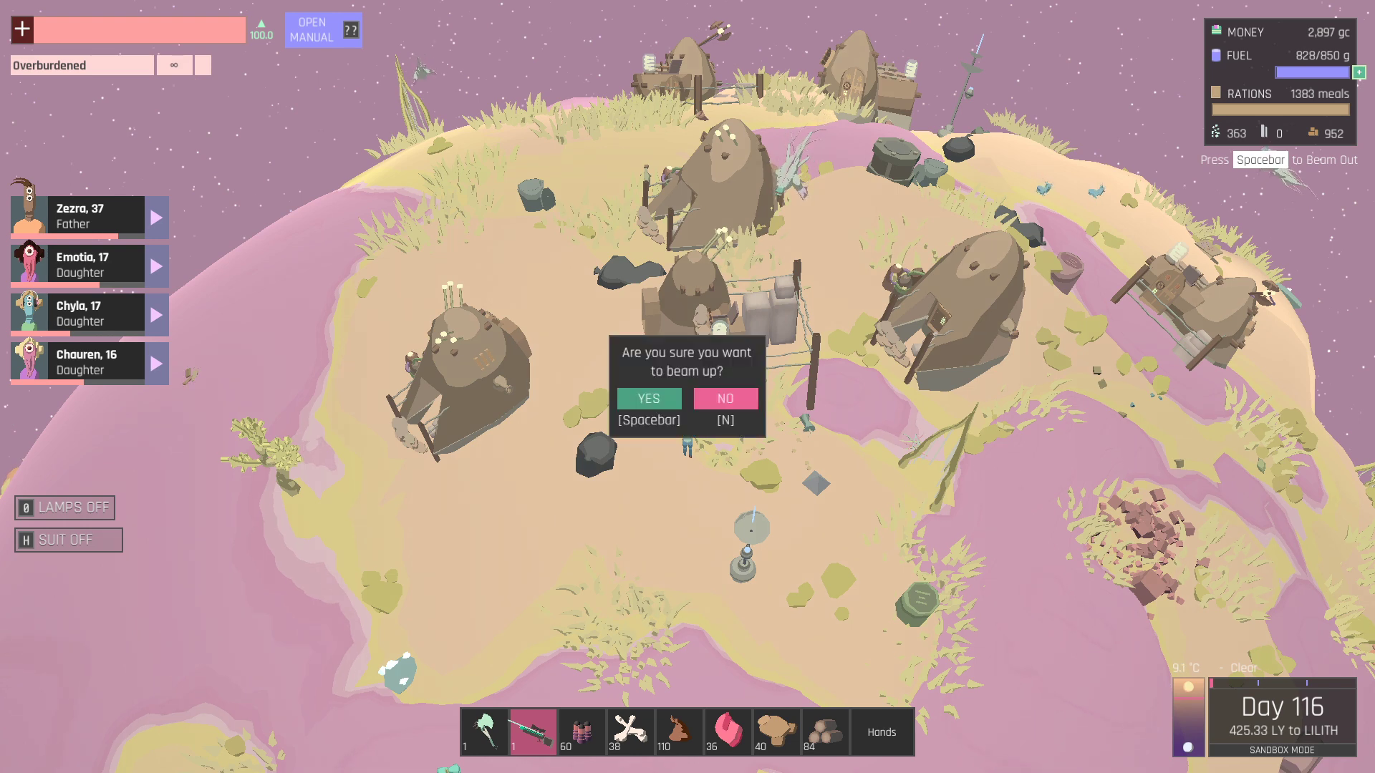
pyautogui.press('Return')
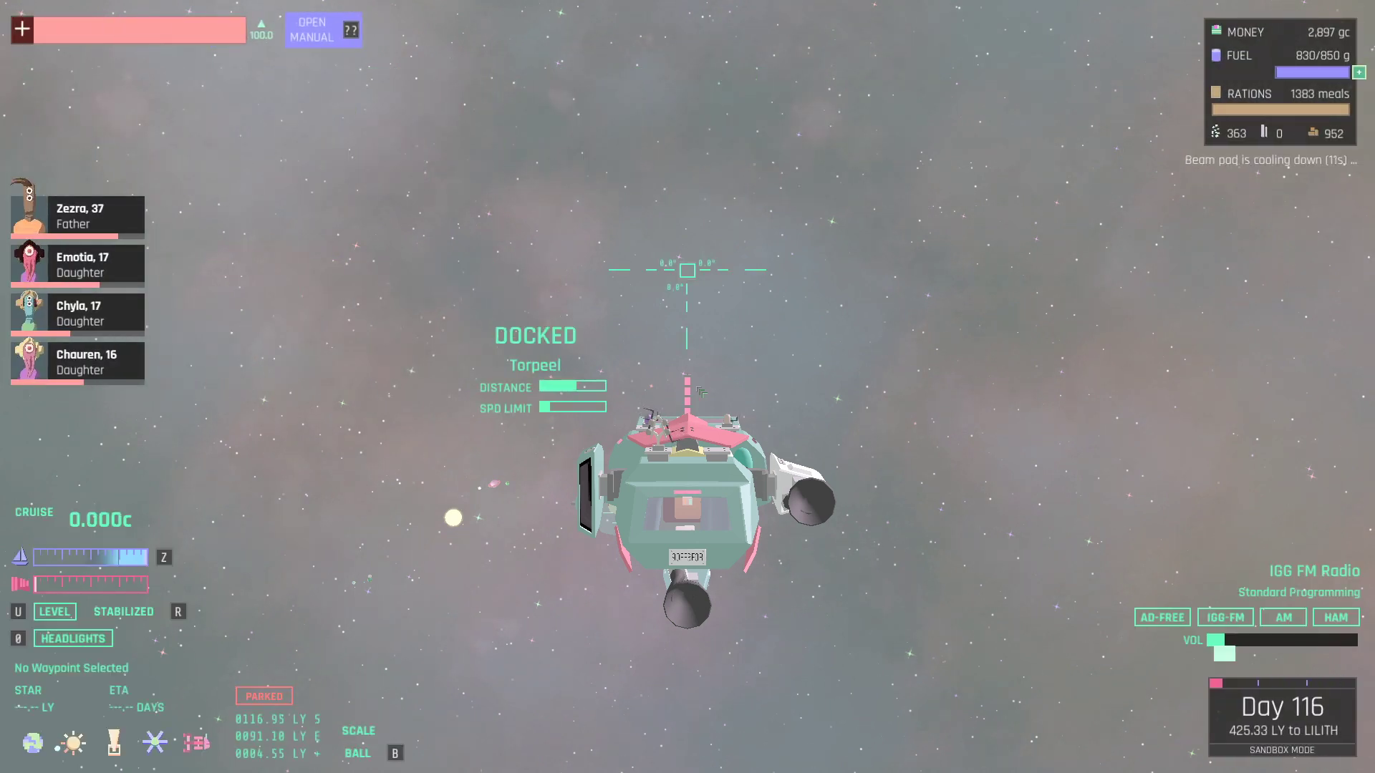
pyautogui.press('i')
pyautogui.press('i')
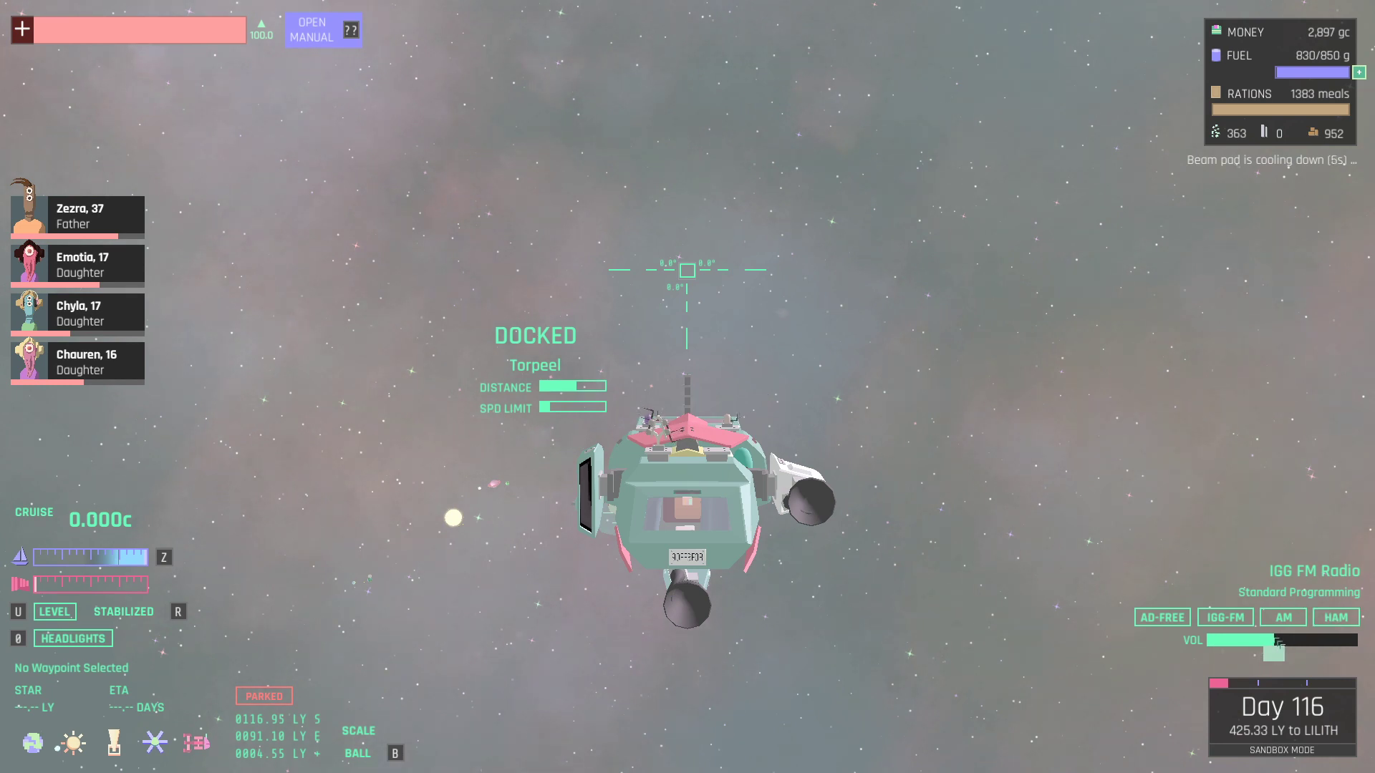
# Open the galaxy map from the ship menu.
pyautogui.press('i')
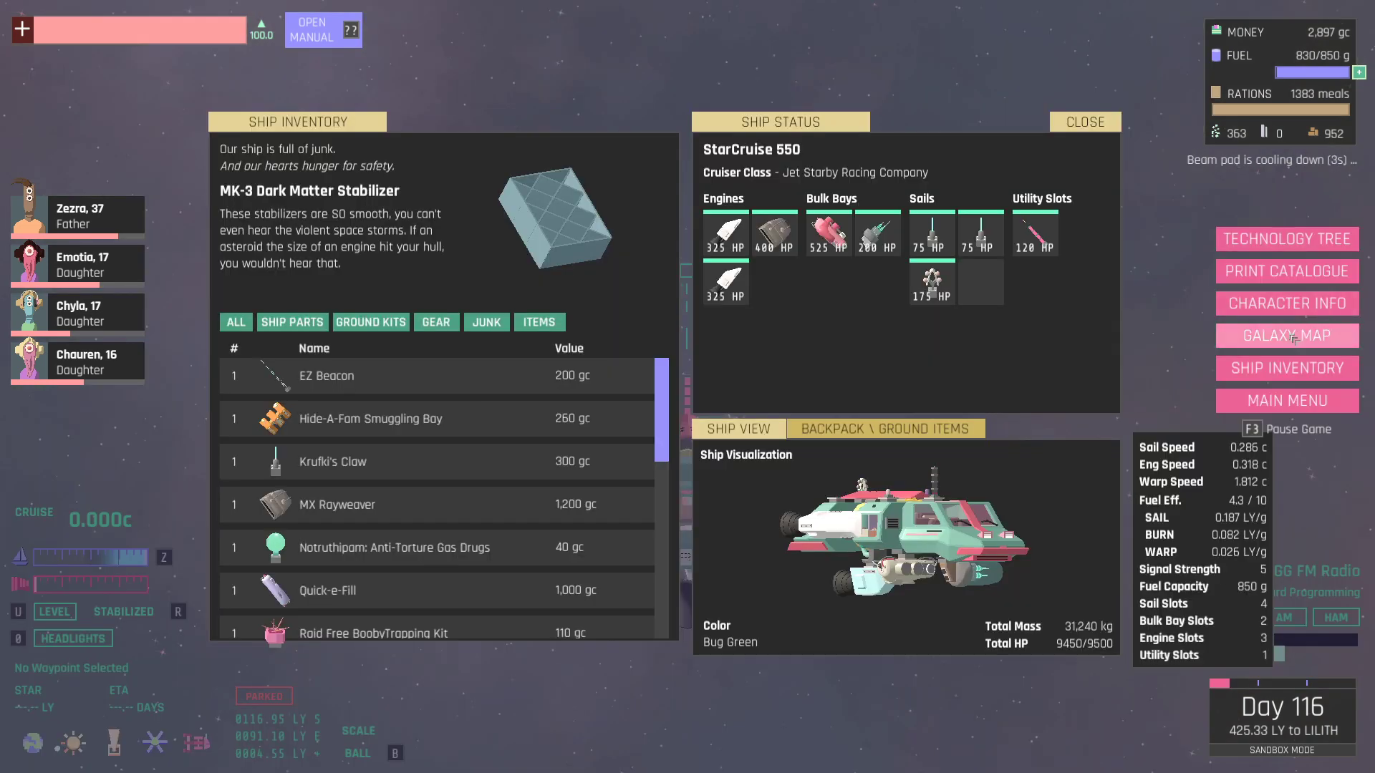
pyautogui.click(1288, 336)
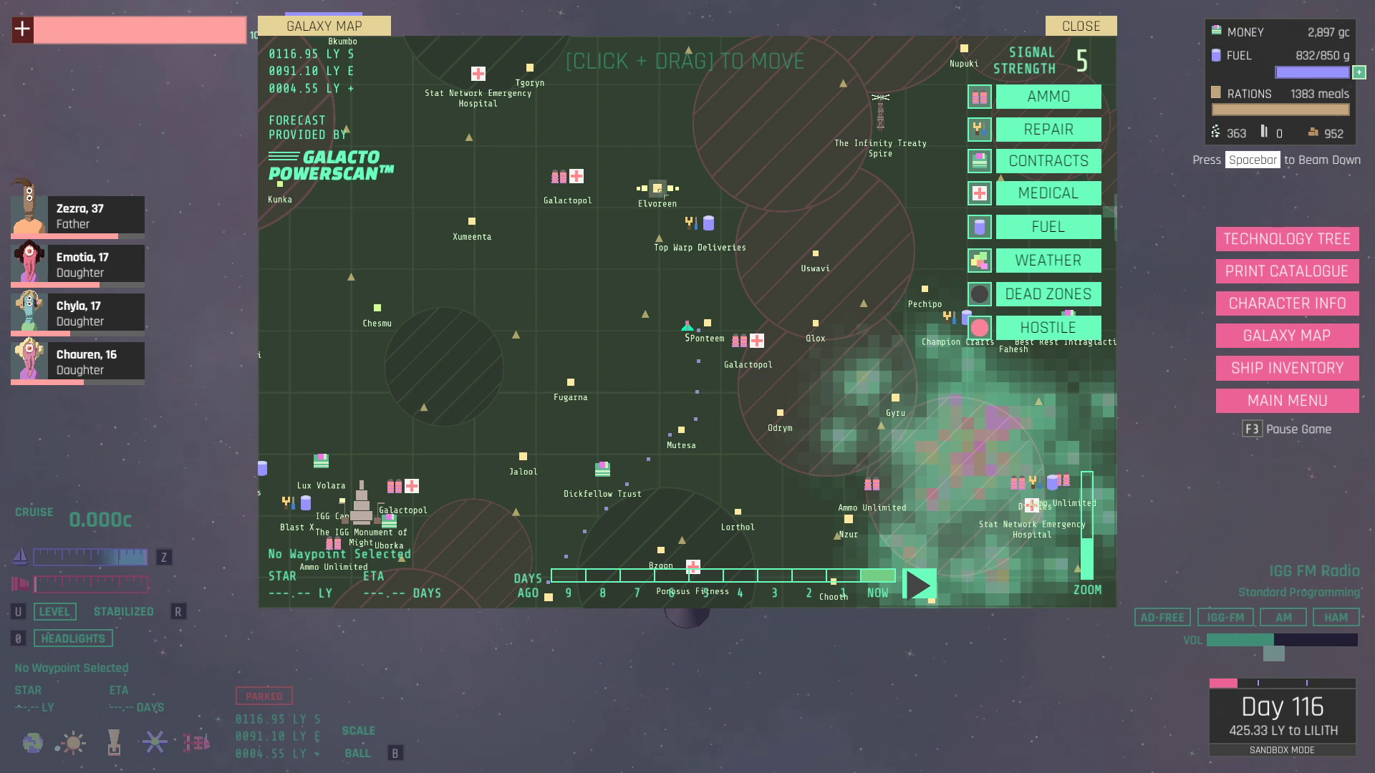
pyautogui.scroll(3, 644, 237)
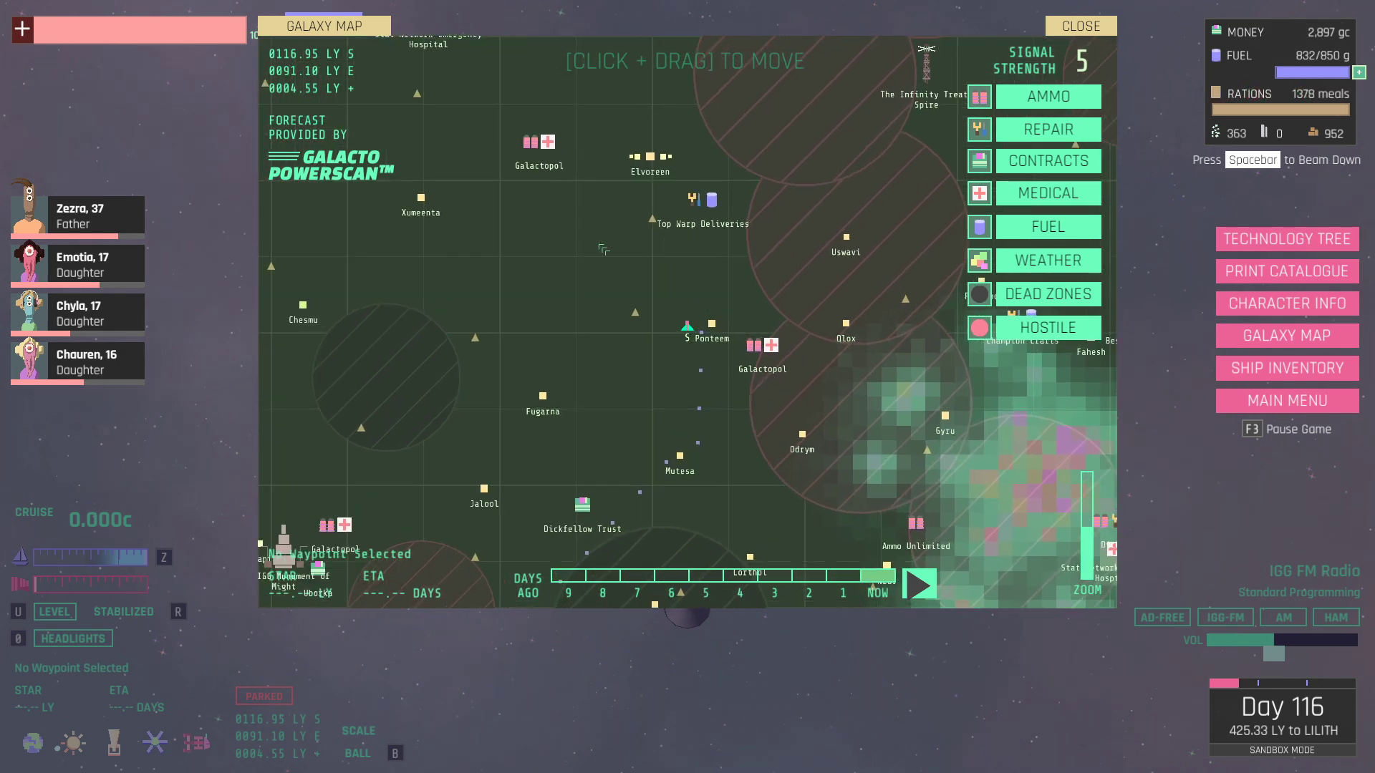
# Track the star Elvoreen, 23.38 LY away, and close the galaxy map.
pyautogui.moveTo(602, 249); pyautogui.dragTo(583, 351)
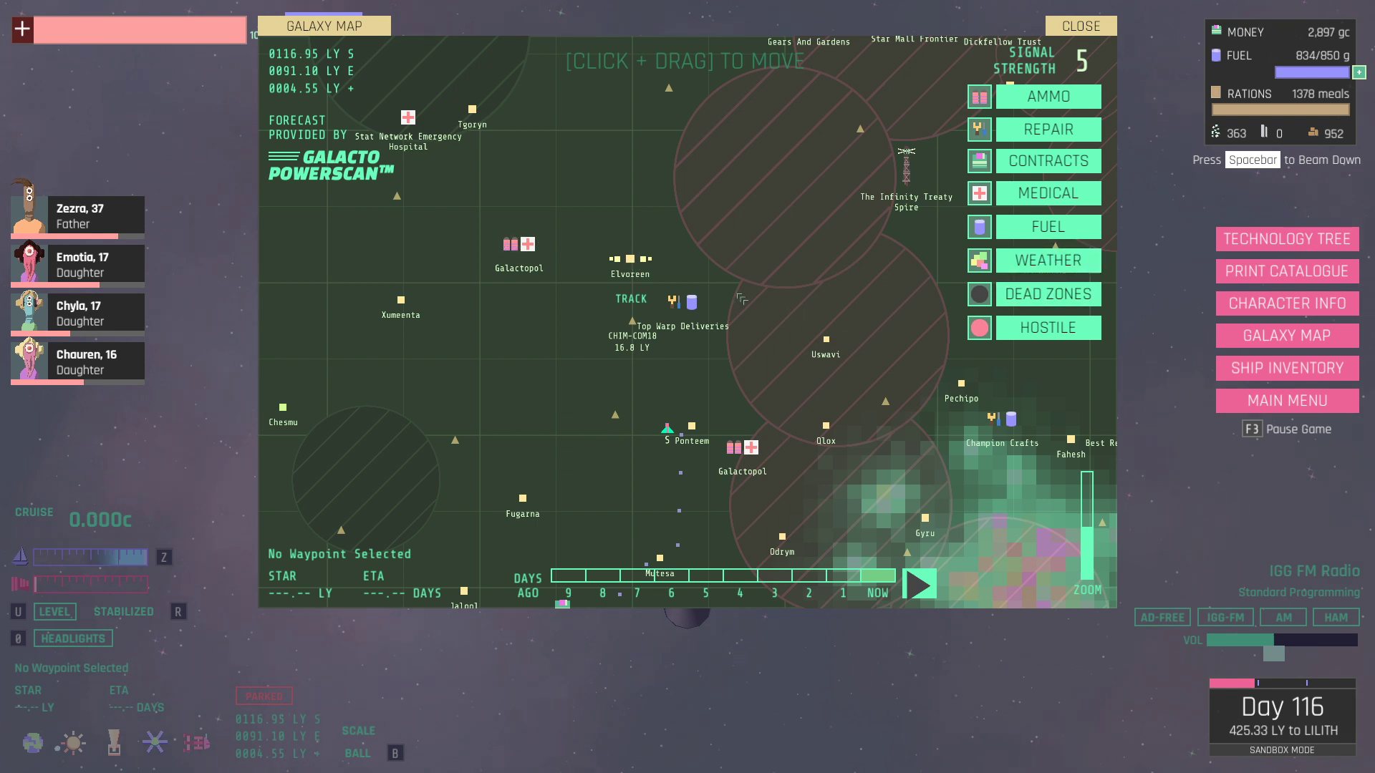
pyautogui.scroll(1, 667, 322)
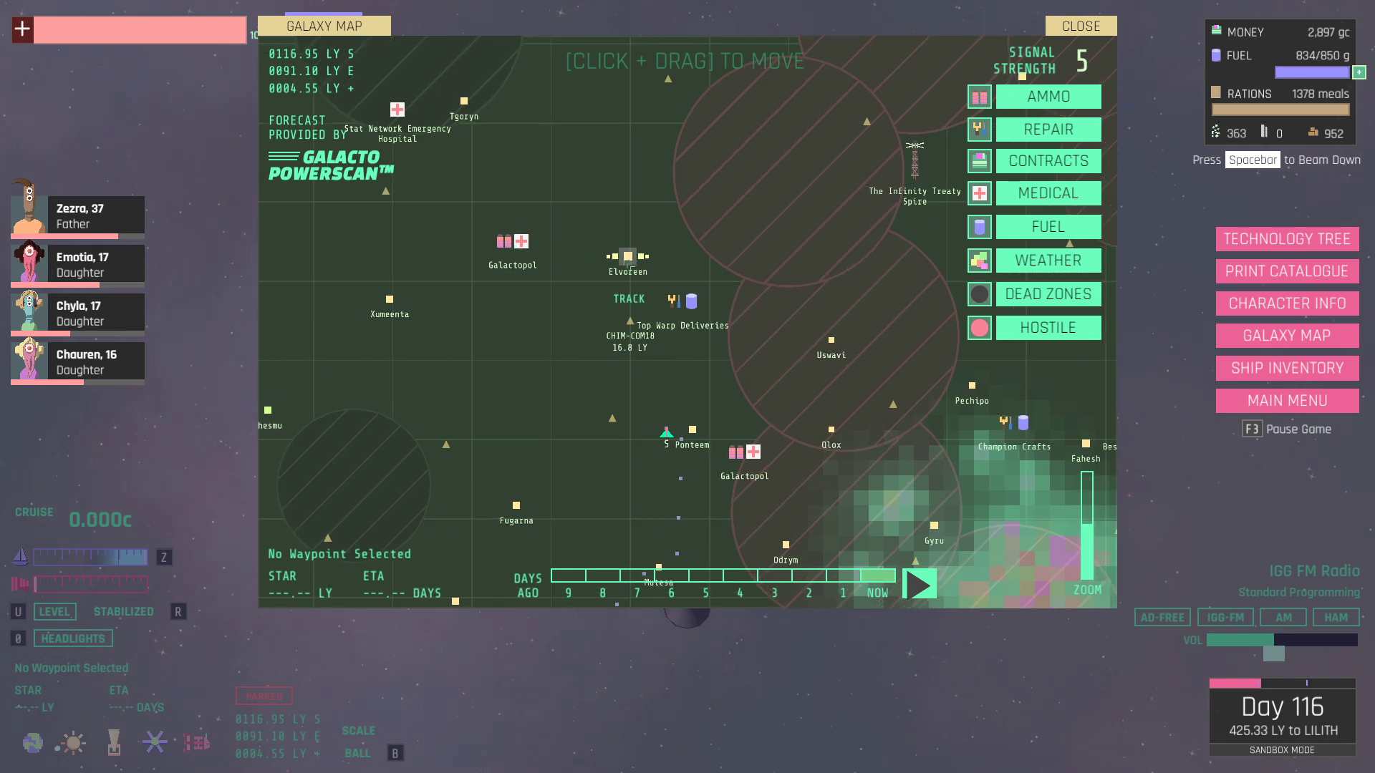
pyautogui.click(629, 256)
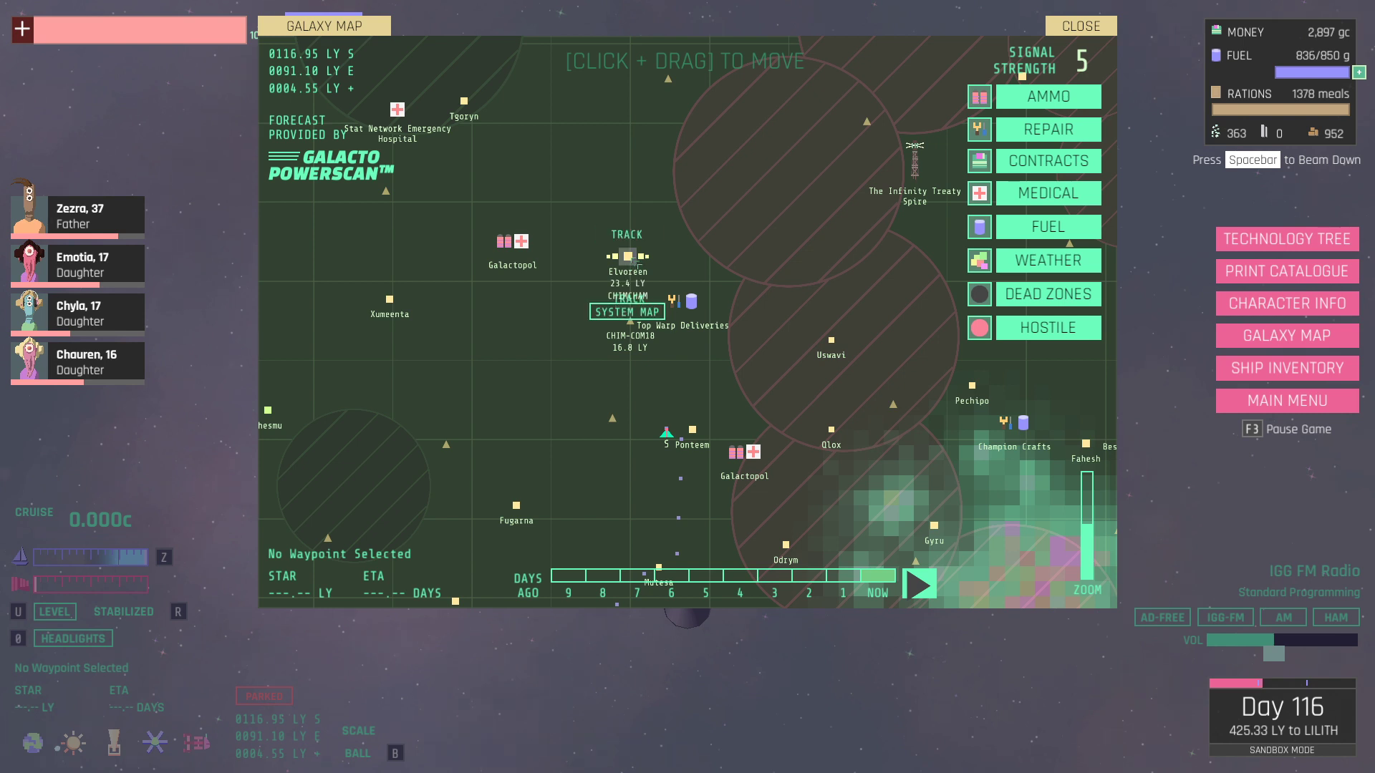
pyautogui.click(628, 235)
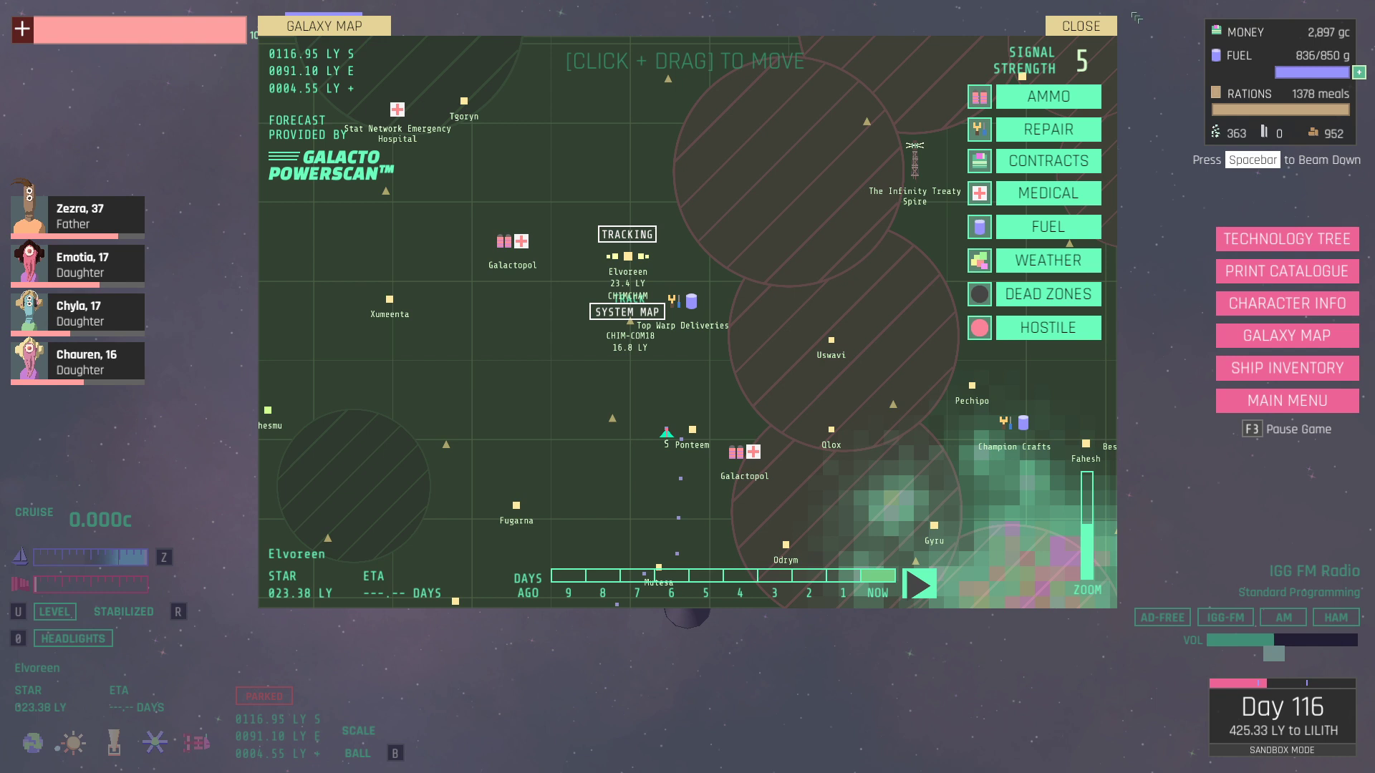
pyautogui.click(1081, 26)
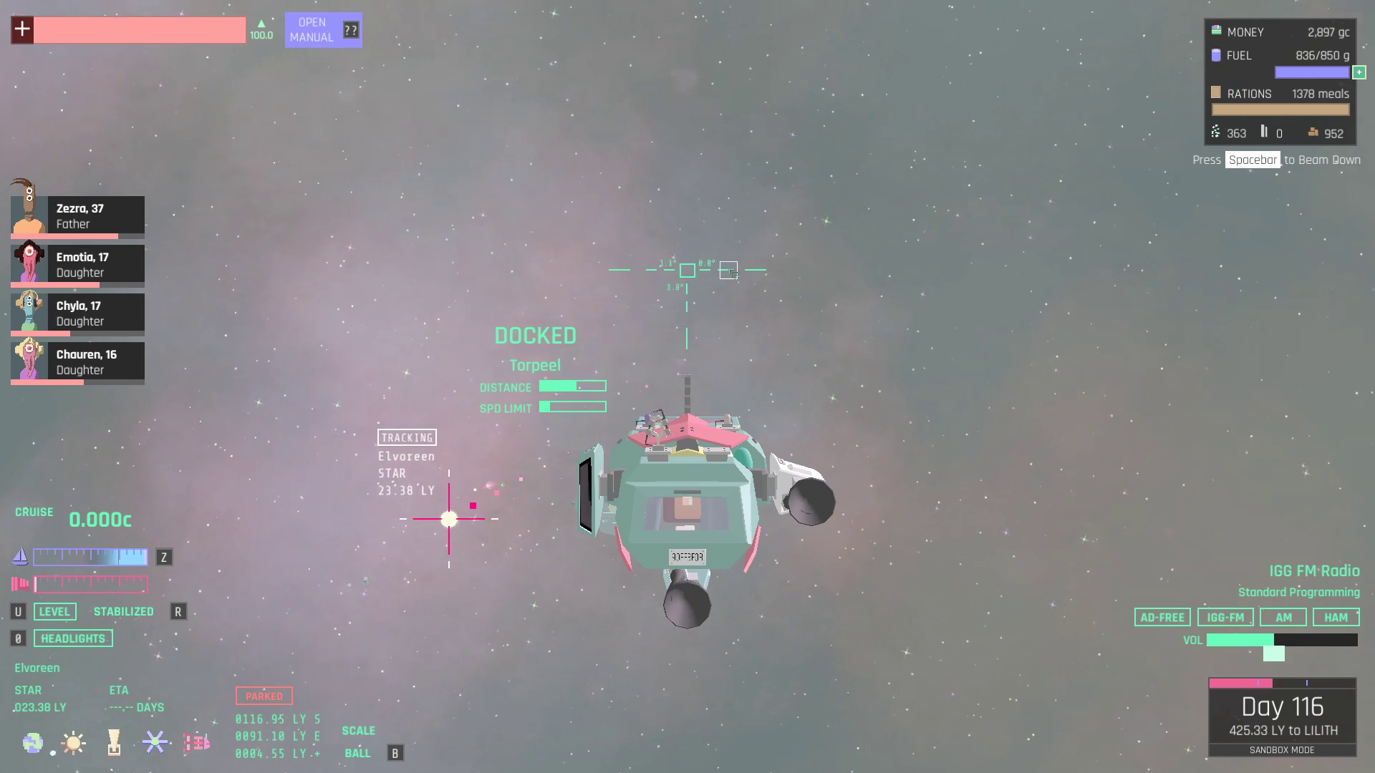
# Undock and raise cruise speed to about 0.21c toward Elvoreen.
pyautogui.press('w')
pyautogui.press('w')
pyautogui.press('w')
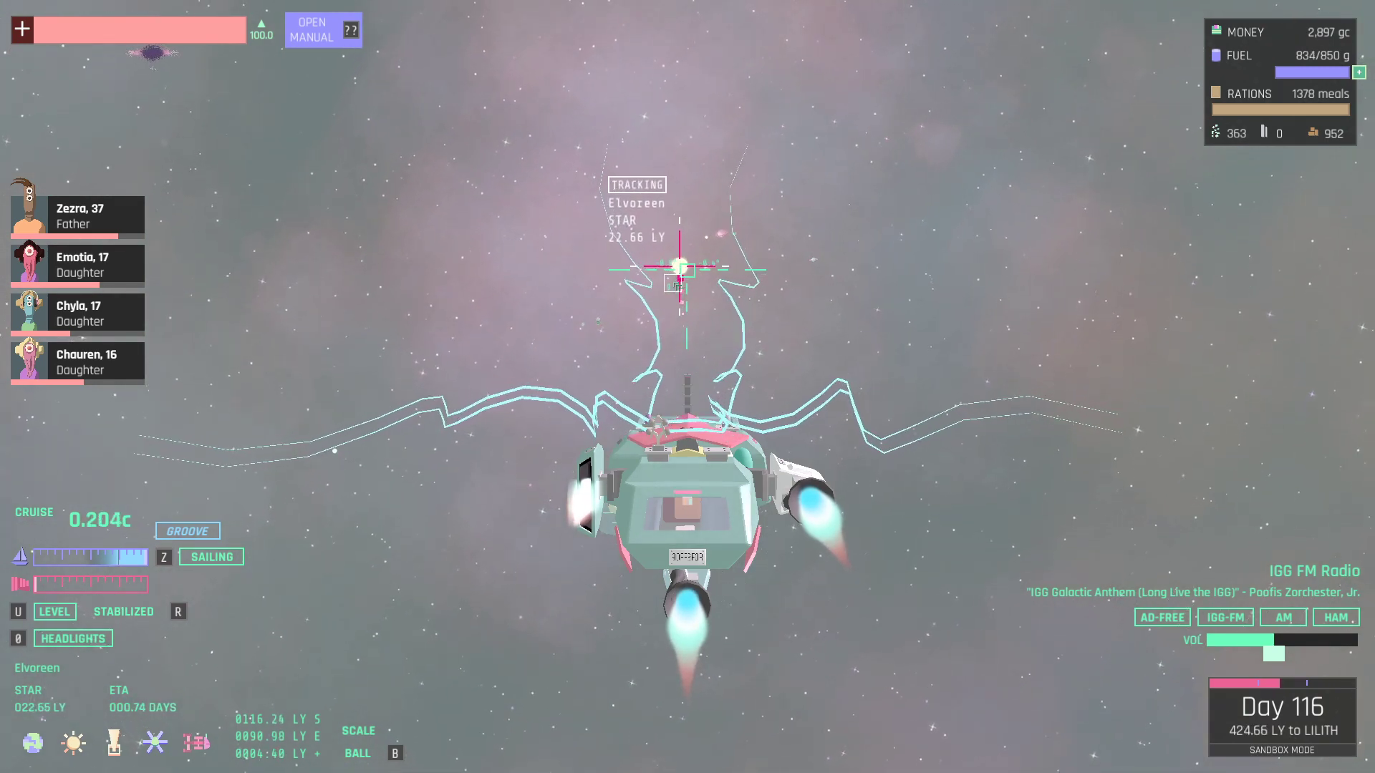
pyautogui.press('w')
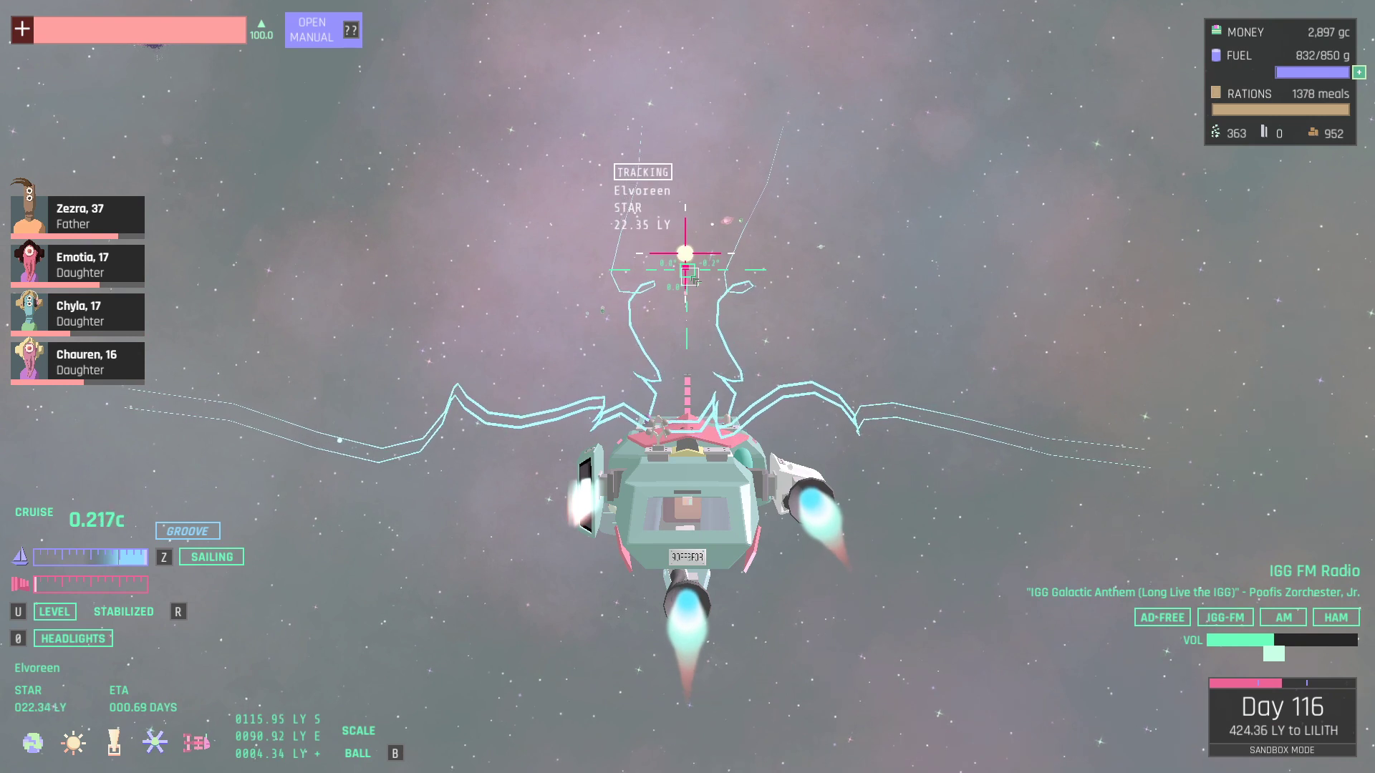
pyautogui.press('w')
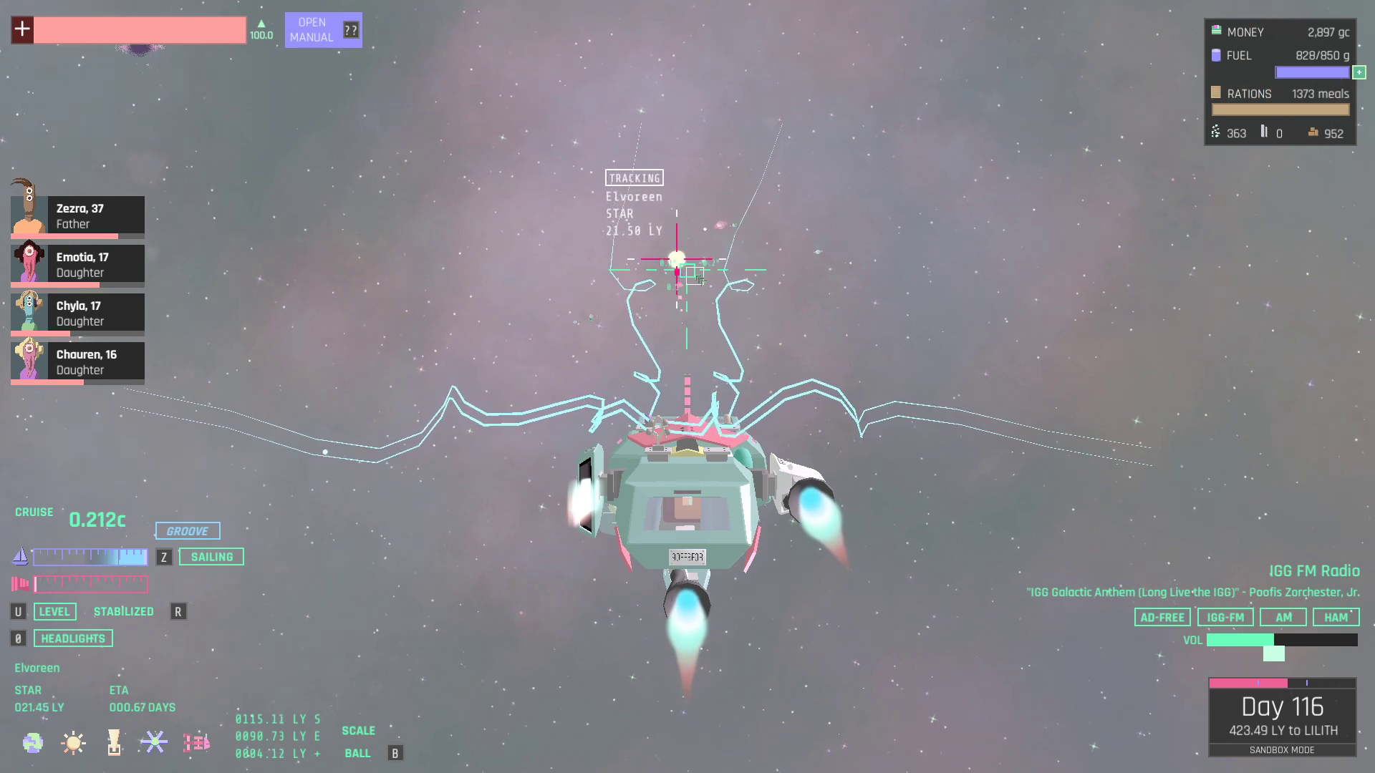
# Target planet Elvore via Elvoreen's system map, then return to flight.
pyautogui.press('i')
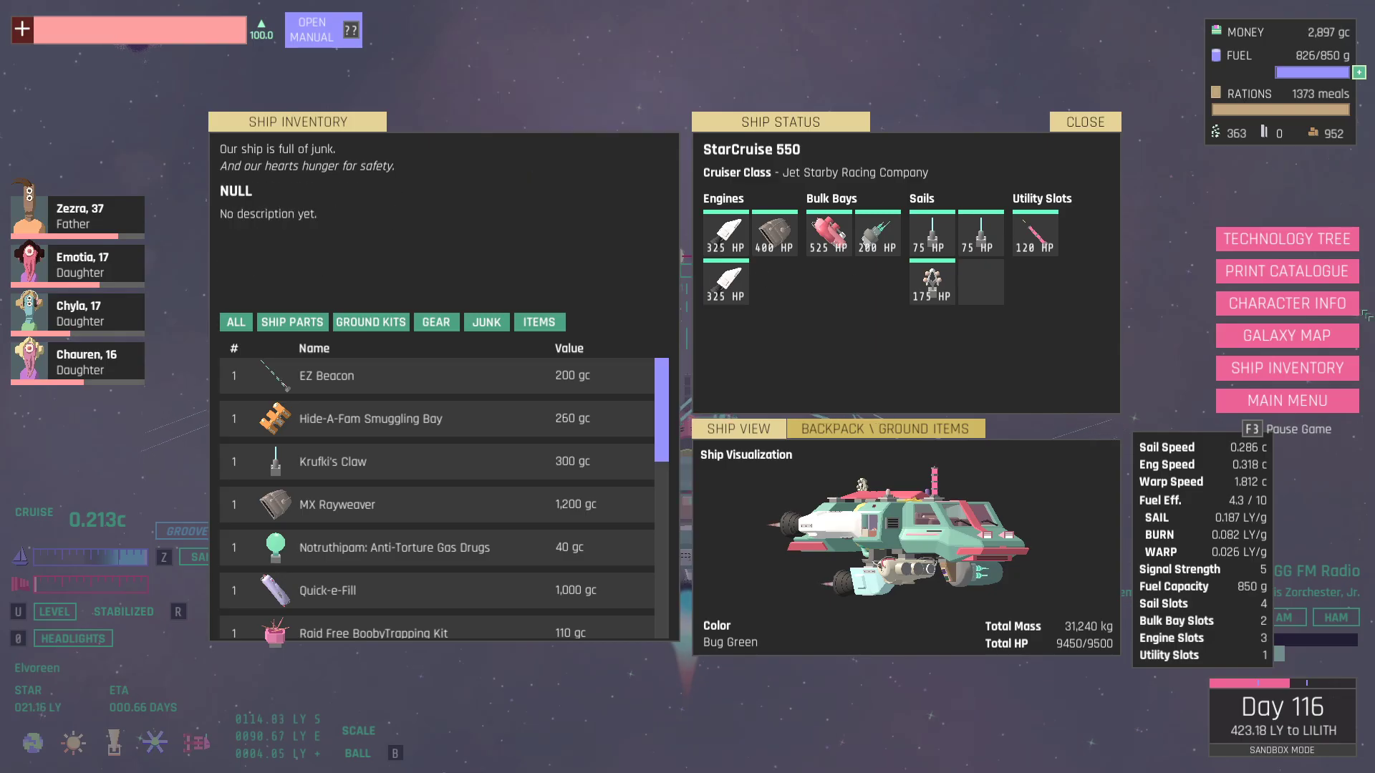
pyautogui.click(1287, 336)
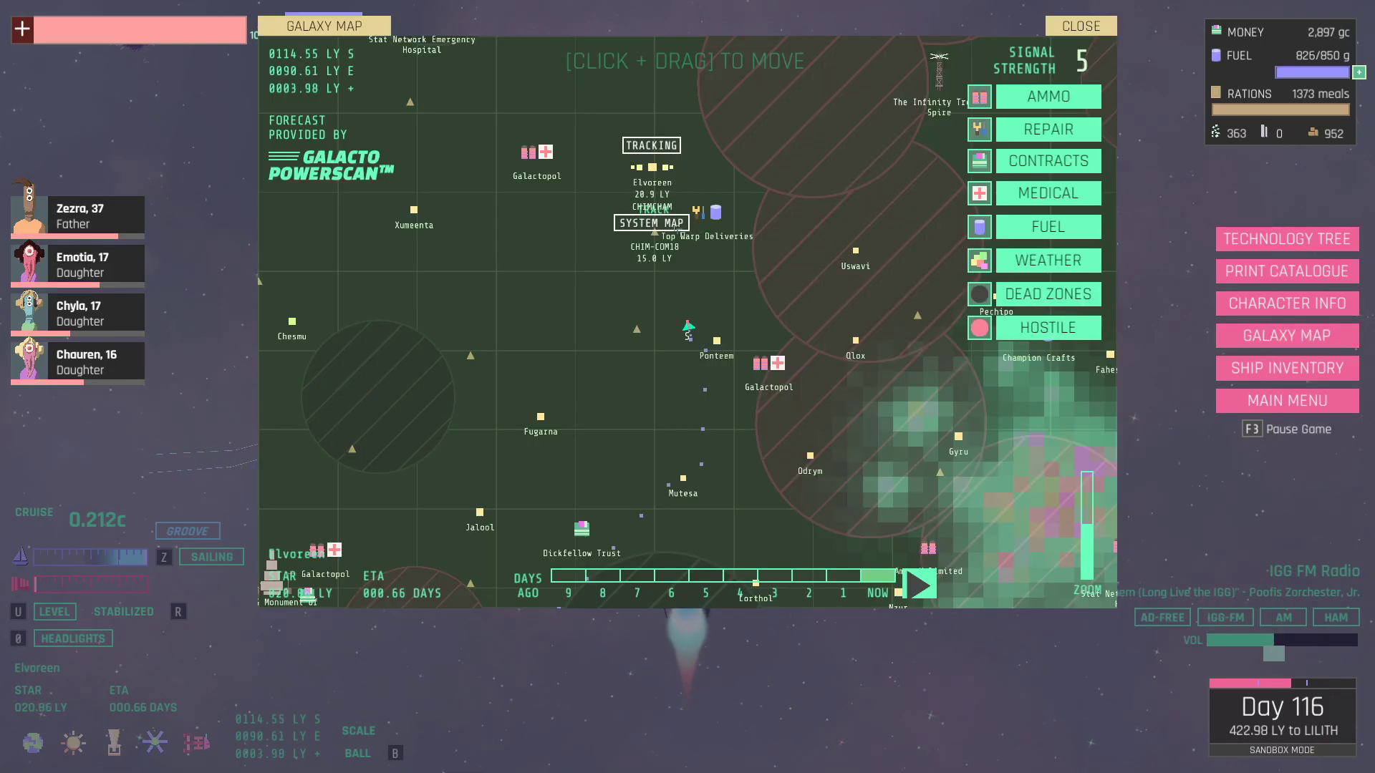
pyautogui.click(651, 222)
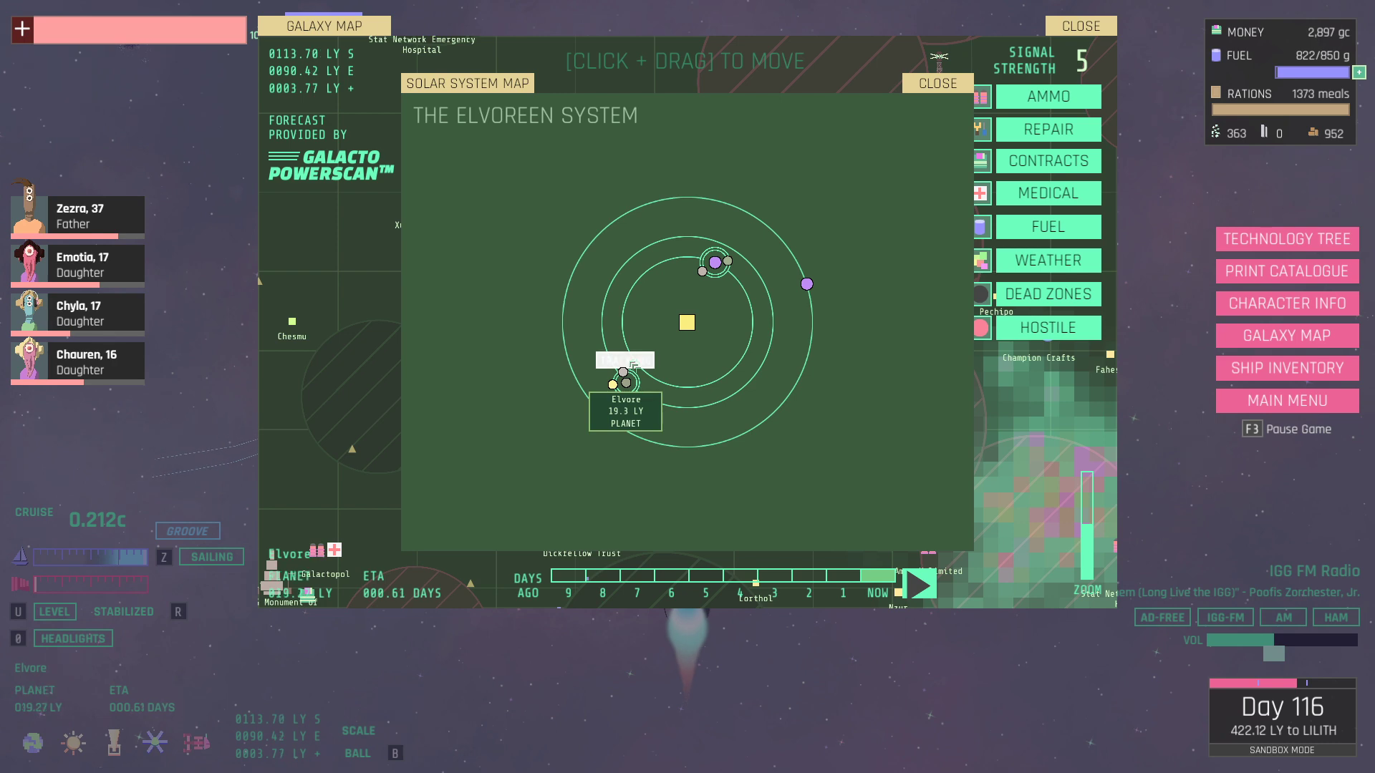
pyautogui.press('Escape')
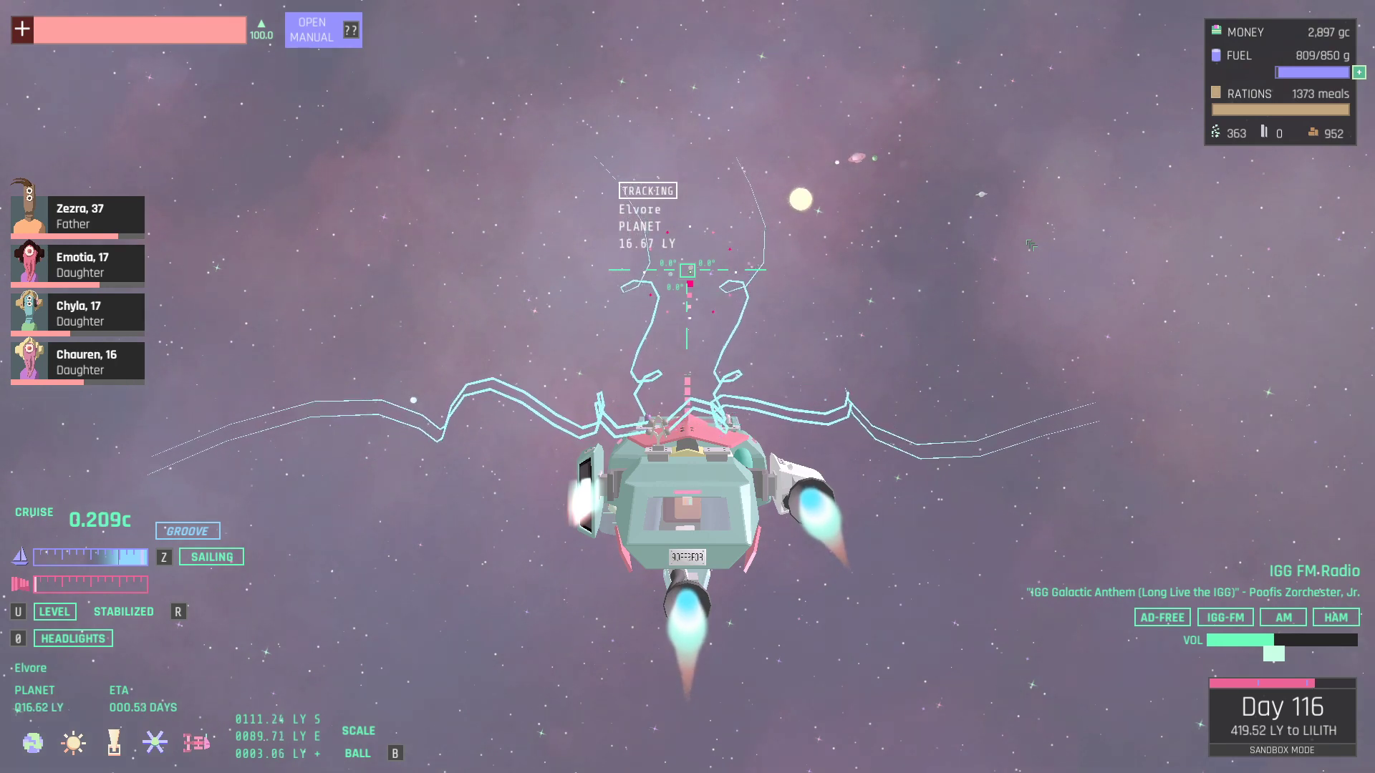
# Orbit the camera to see the ship's side, then return to the rear view.
pyautogui.moveTo(1029, 245)
pyautogui.mouseDown()
pyautogui.moveTo(534, 380)
pyautogui.moveTo(1289, 417)
pyautogui.moveTo(966, 322)
pyautogui.mouseUp()
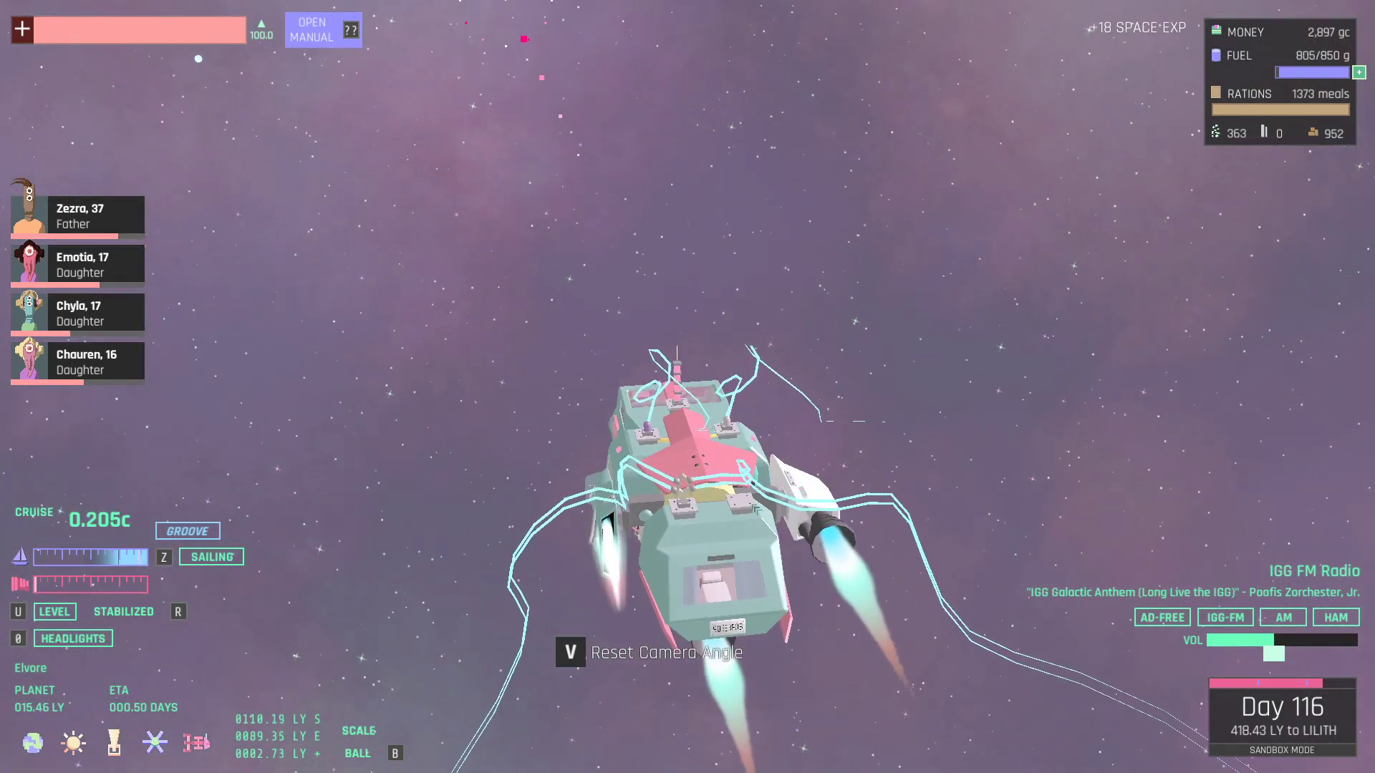
pyautogui.press('v')
pyautogui.moveTo(687, 429); pyautogui.dragTo(967, 429)
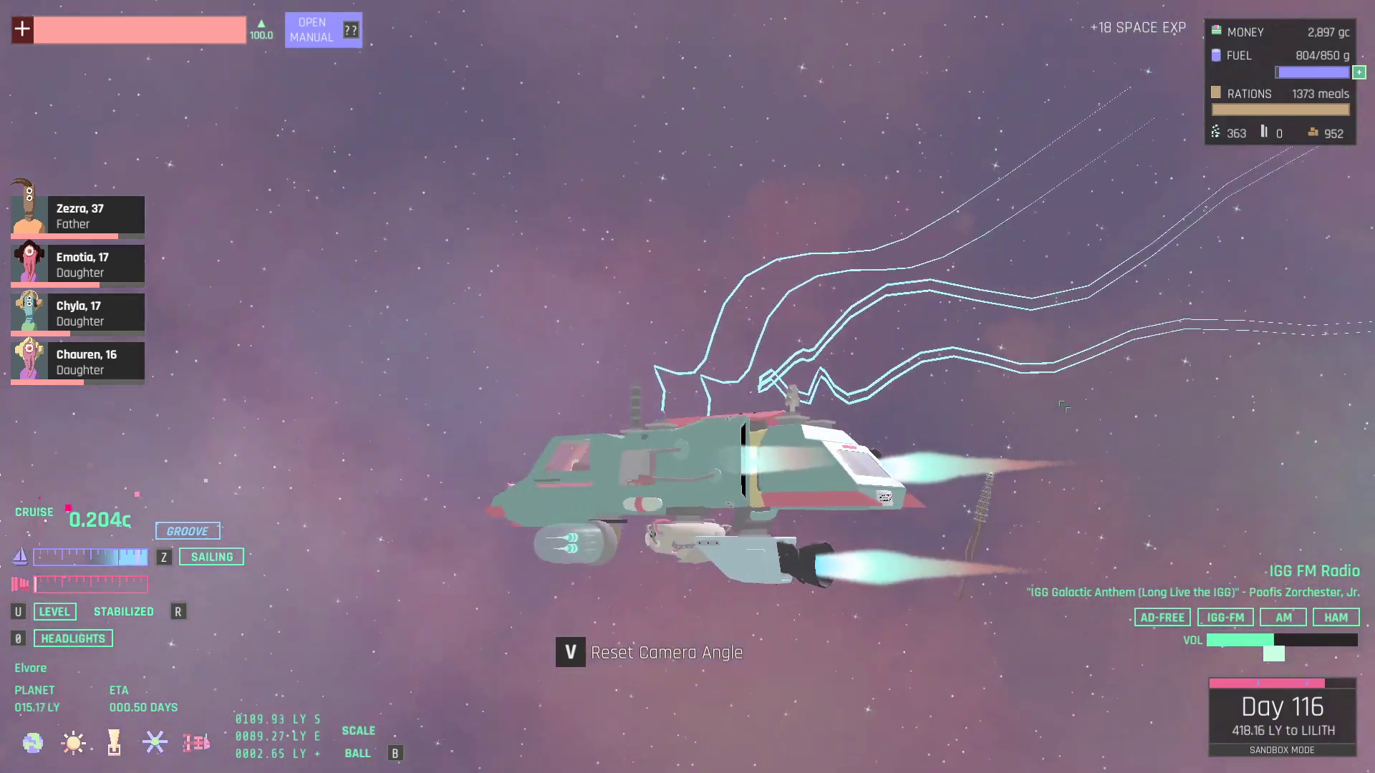
pyautogui.press('v')
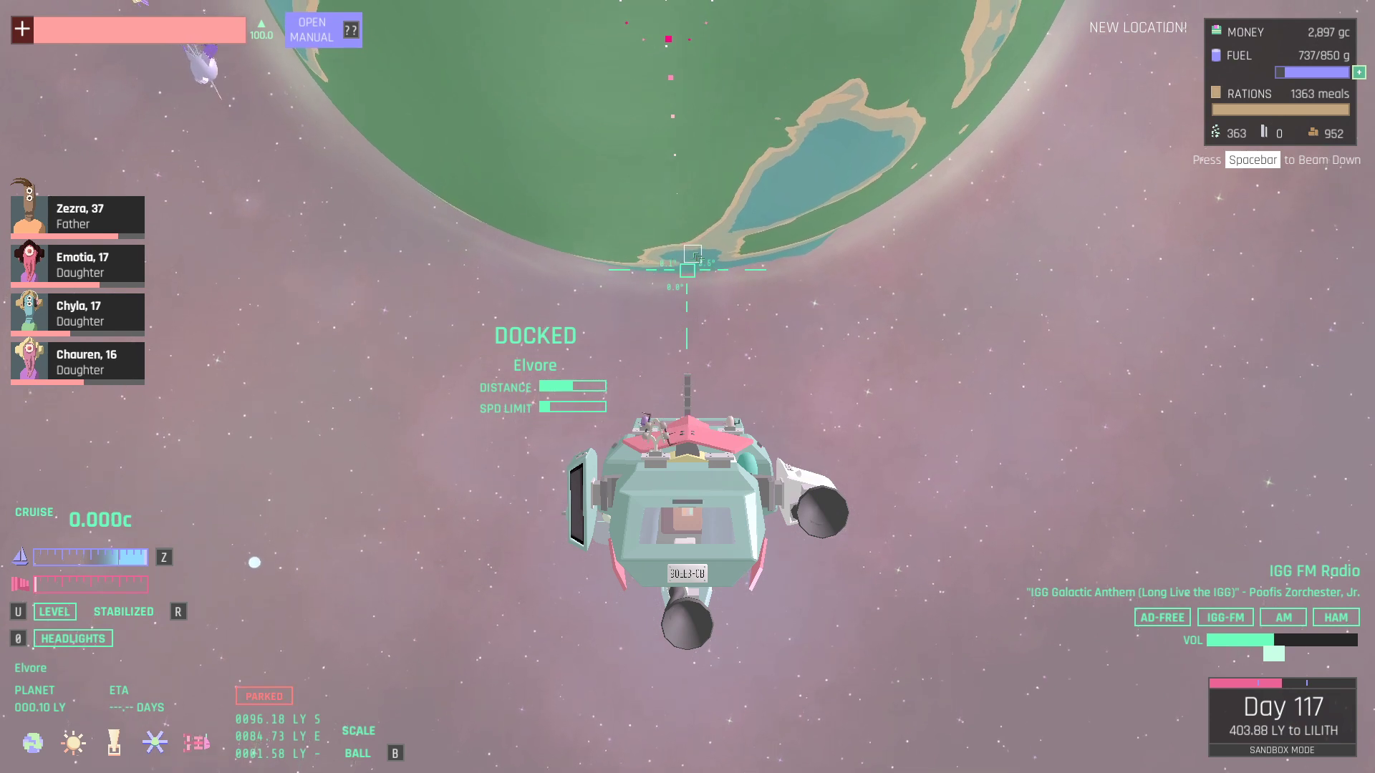
# Confirm beaming the family down onto Elvore's surface.
pyautogui.press('space')
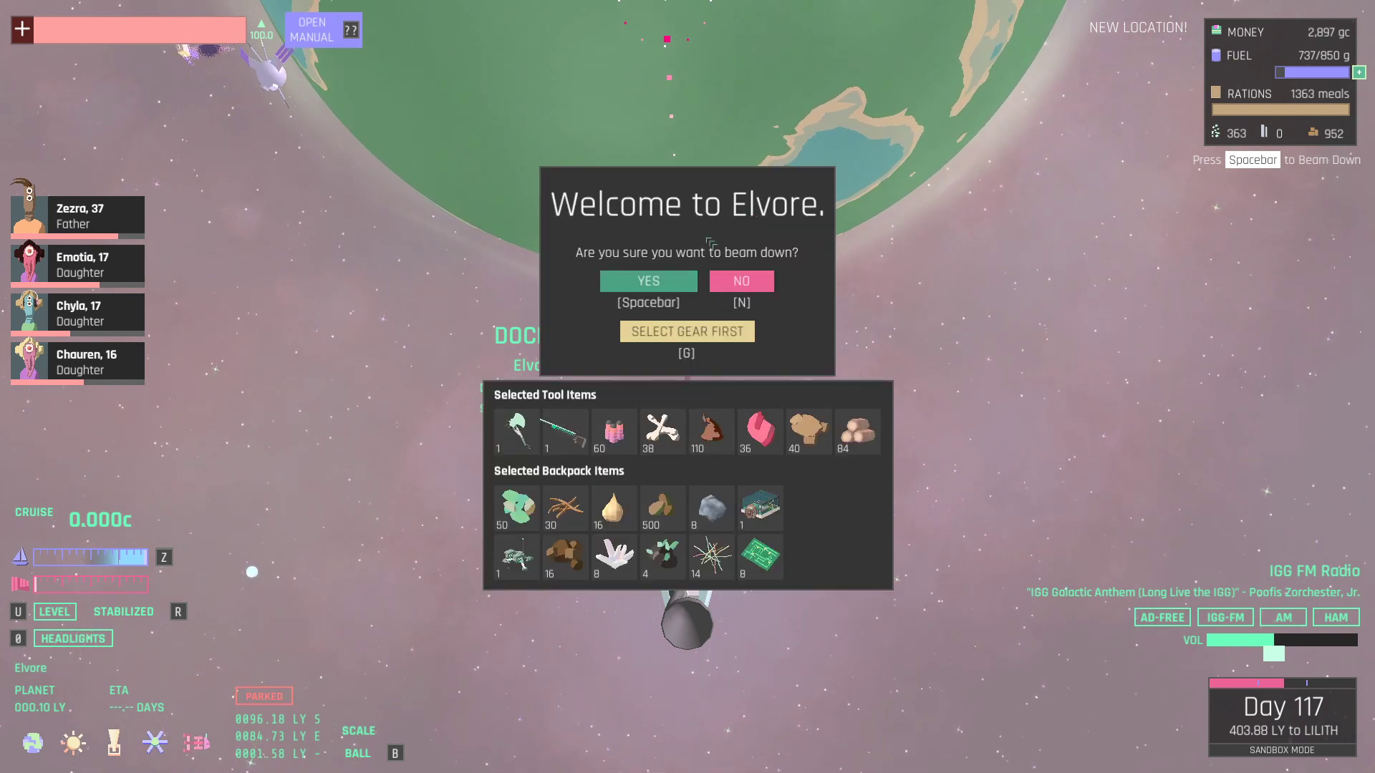
pyautogui.click(667, 285)
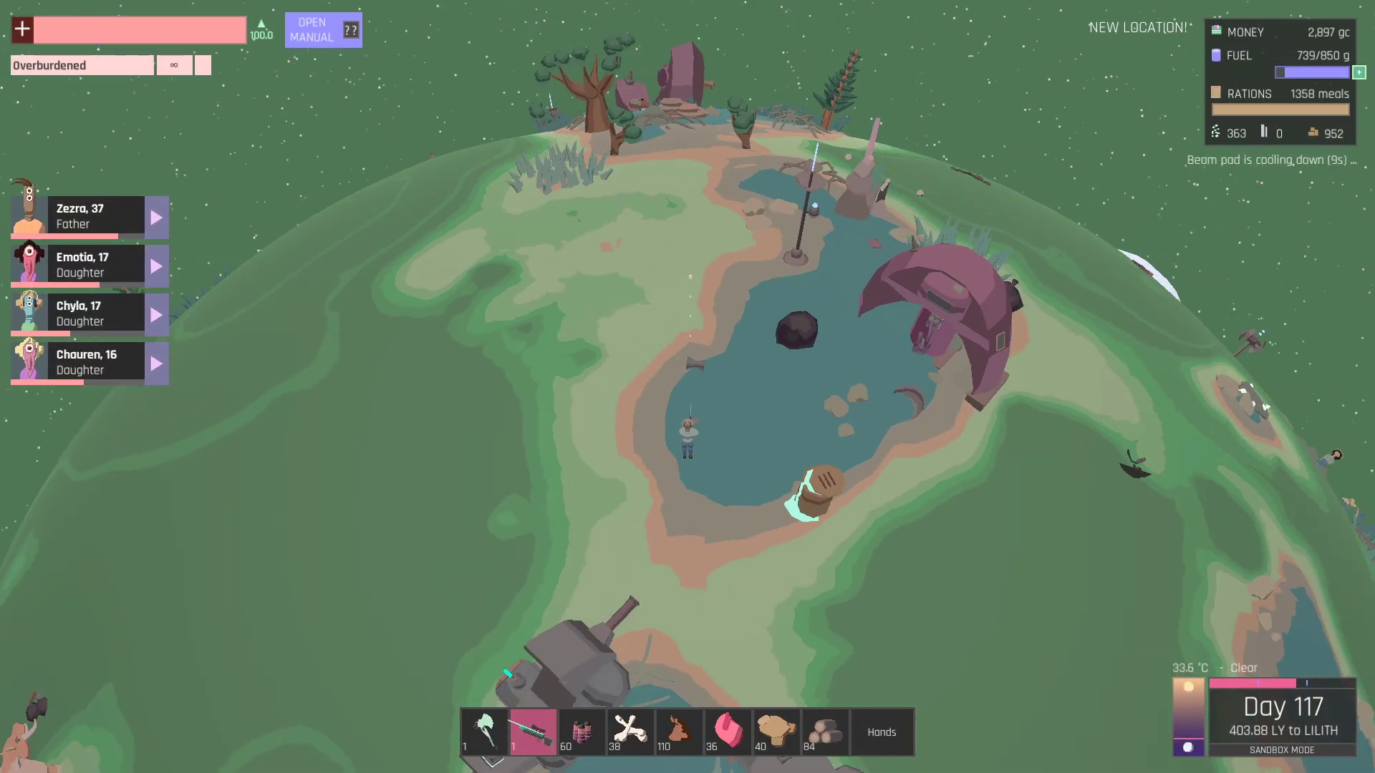
# Pause, then send the father to collect carbon and the first daughter to collect metal.
pyautogui.press('Escape')
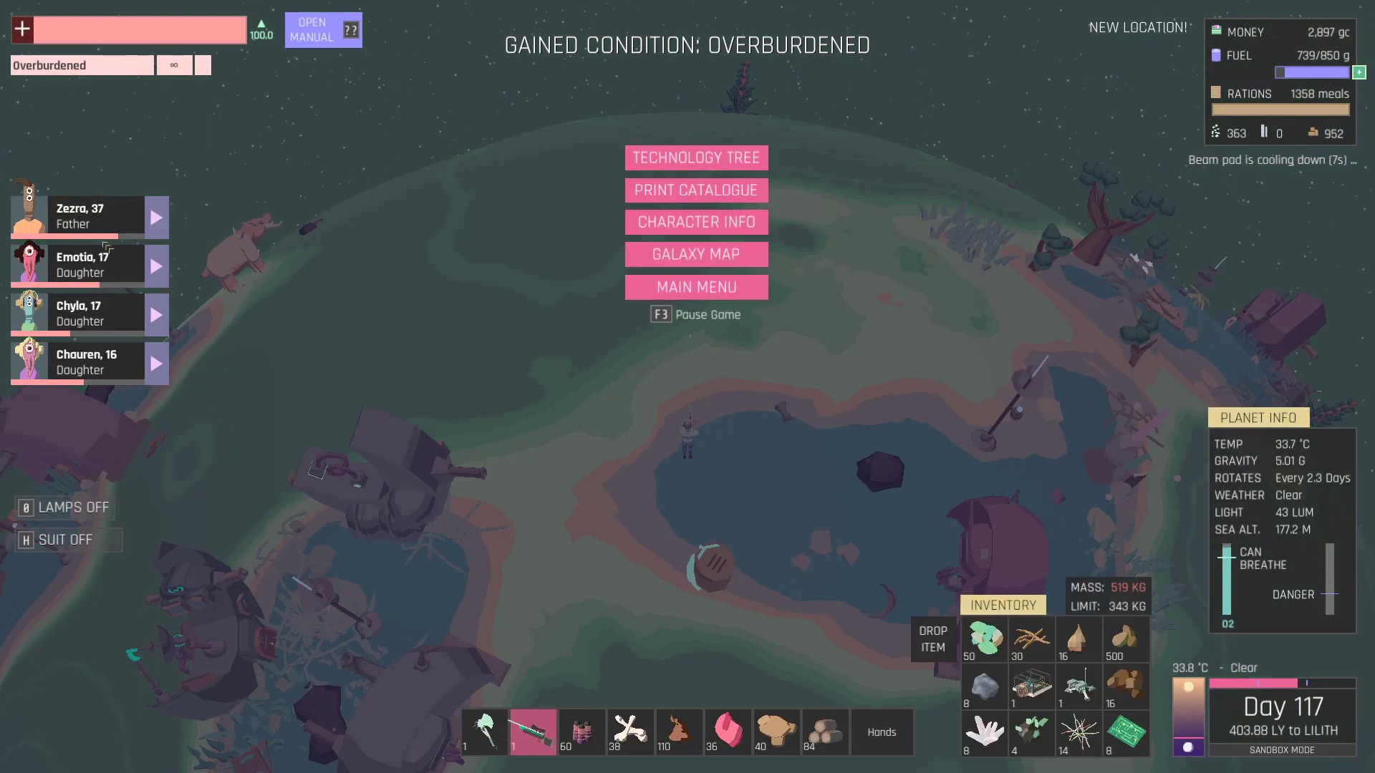
pyautogui.click(156, 218)
pyautogui.click(212, 234)
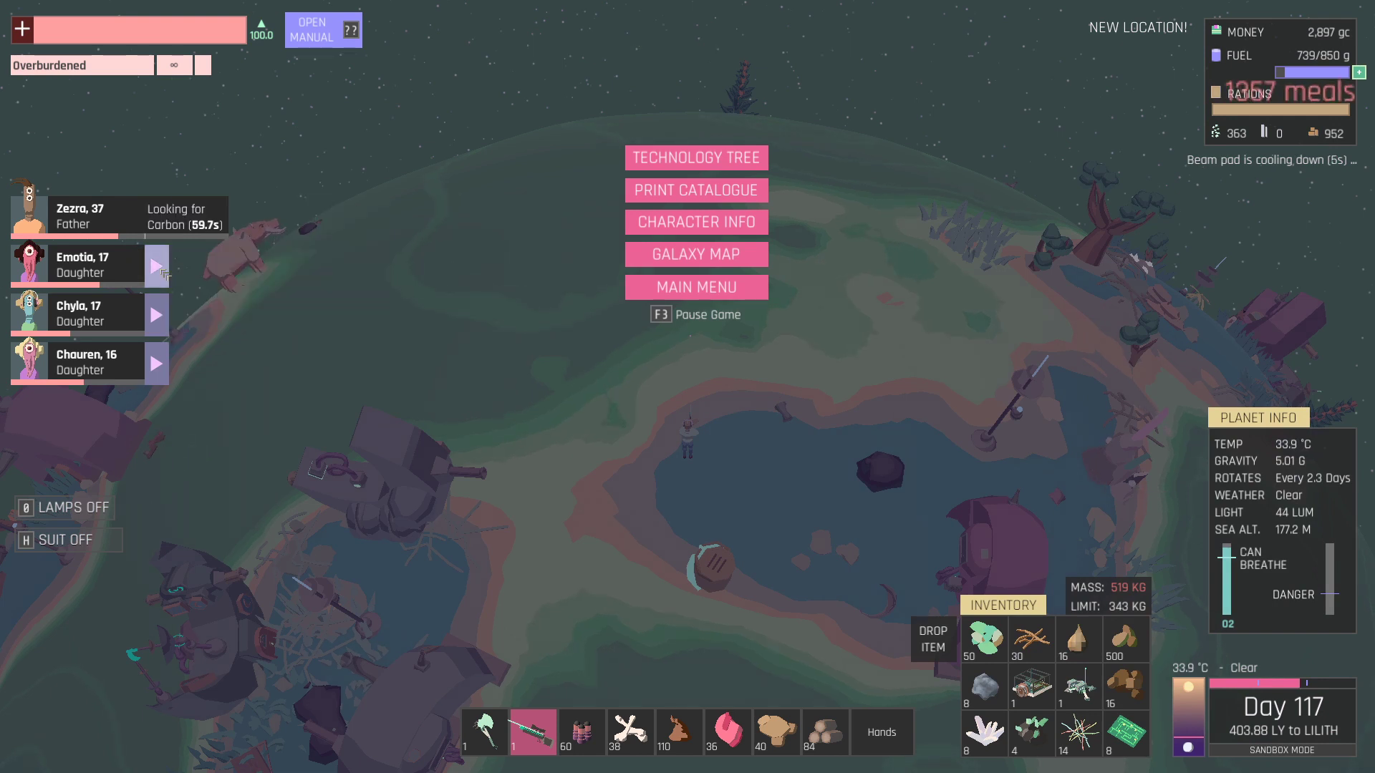
pyautogui.click(158, 267)
pyautogui.click(170, 304)
pyautogui.click(156, 267)
pyautogui.click(258, 320)
# Send the second daughter for metal and the youngest for carbon, then resume play.
pyautogui.click(159, 315)
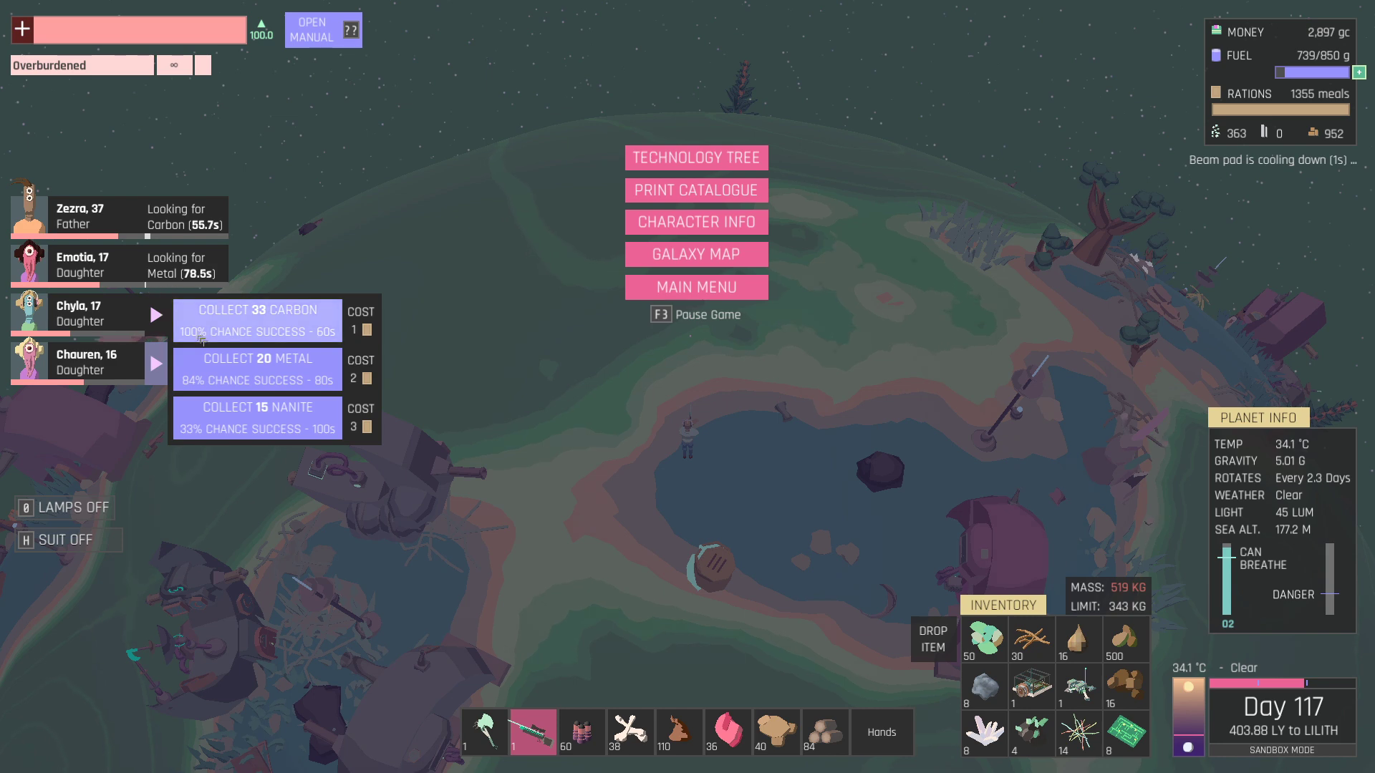
pyautogui.click(258, 368)
pyautogui.click(156, 366)
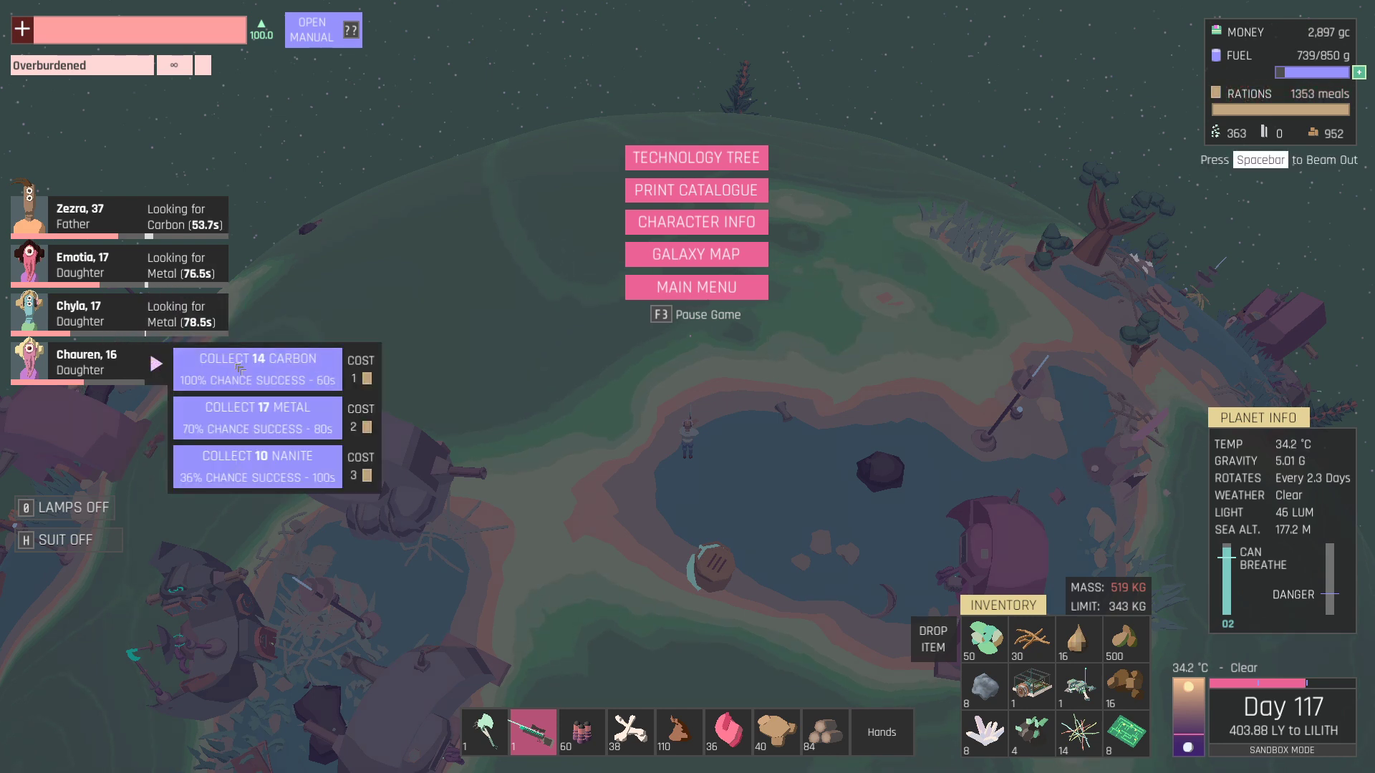
pyautogui.click(259, 370)
pyautogui.press('Escape')
pyautogui.press('q')
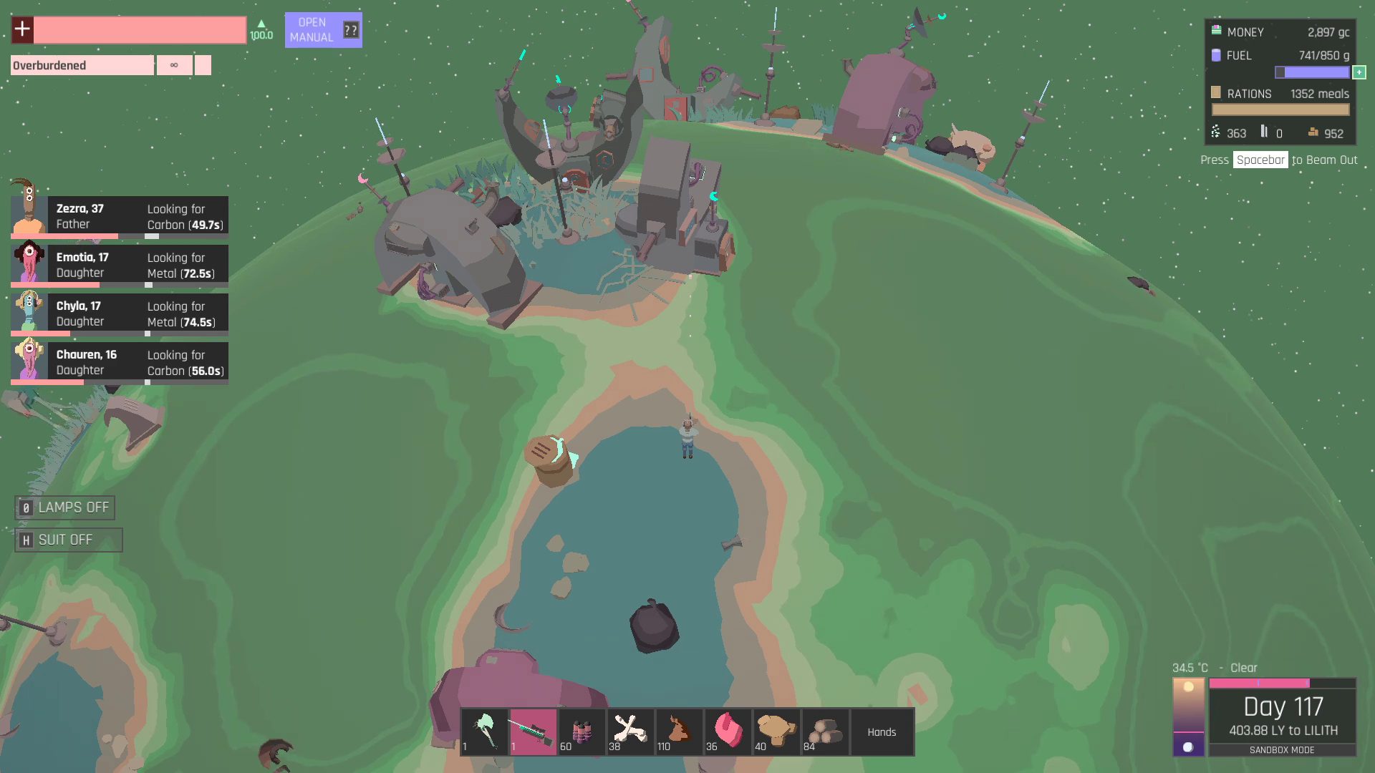
# Walk the character from the landing spot along the pond shore toward the trees.
pyautogui.press('q')
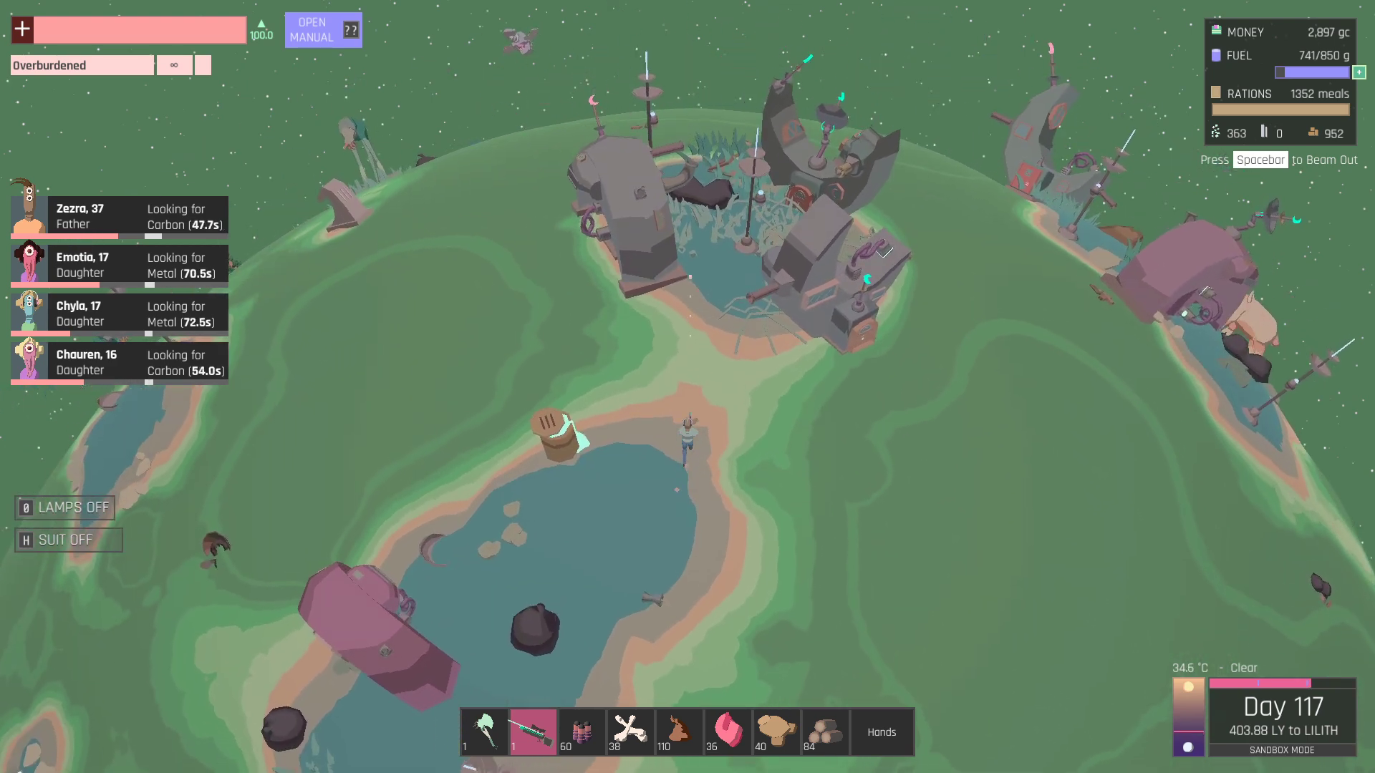
pyautogui.press('w')
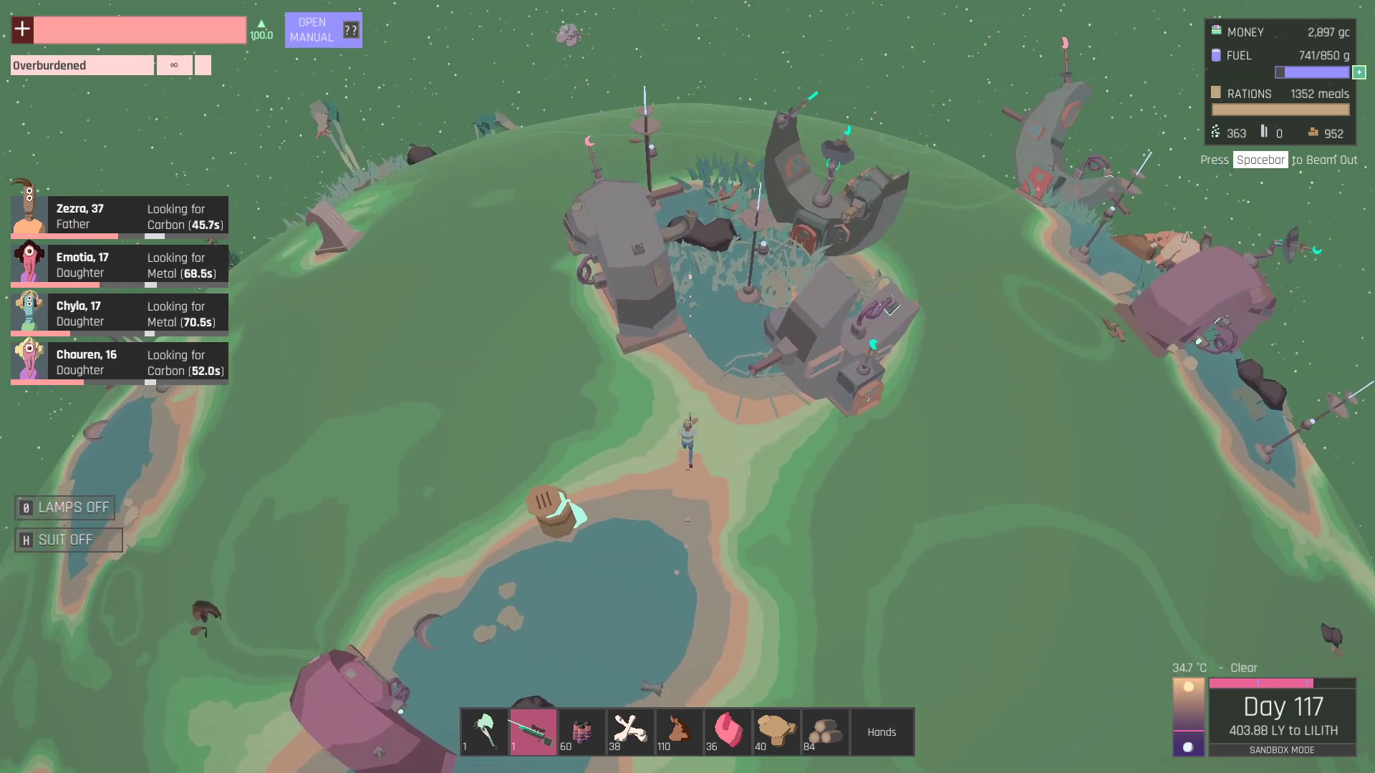
pyautogui.press('q')
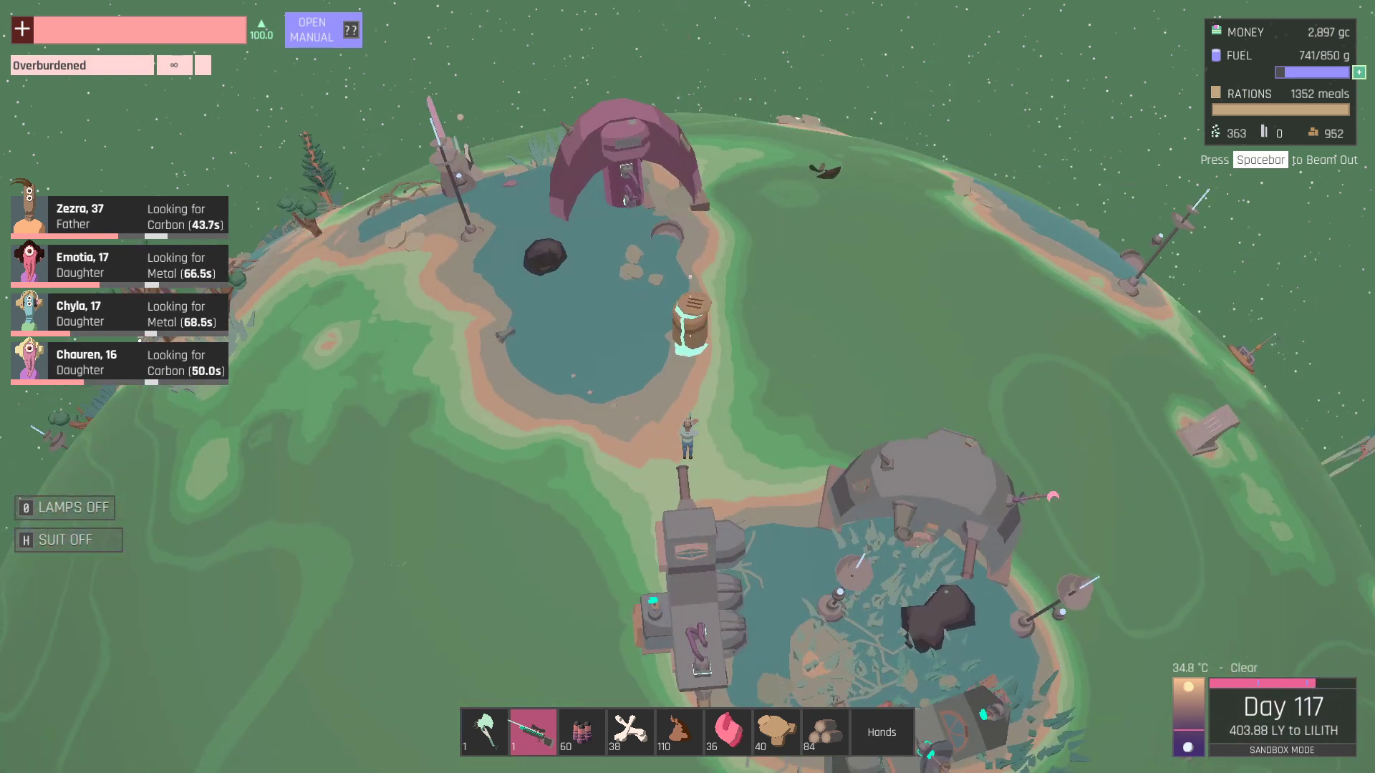
pyautogui.press('q')
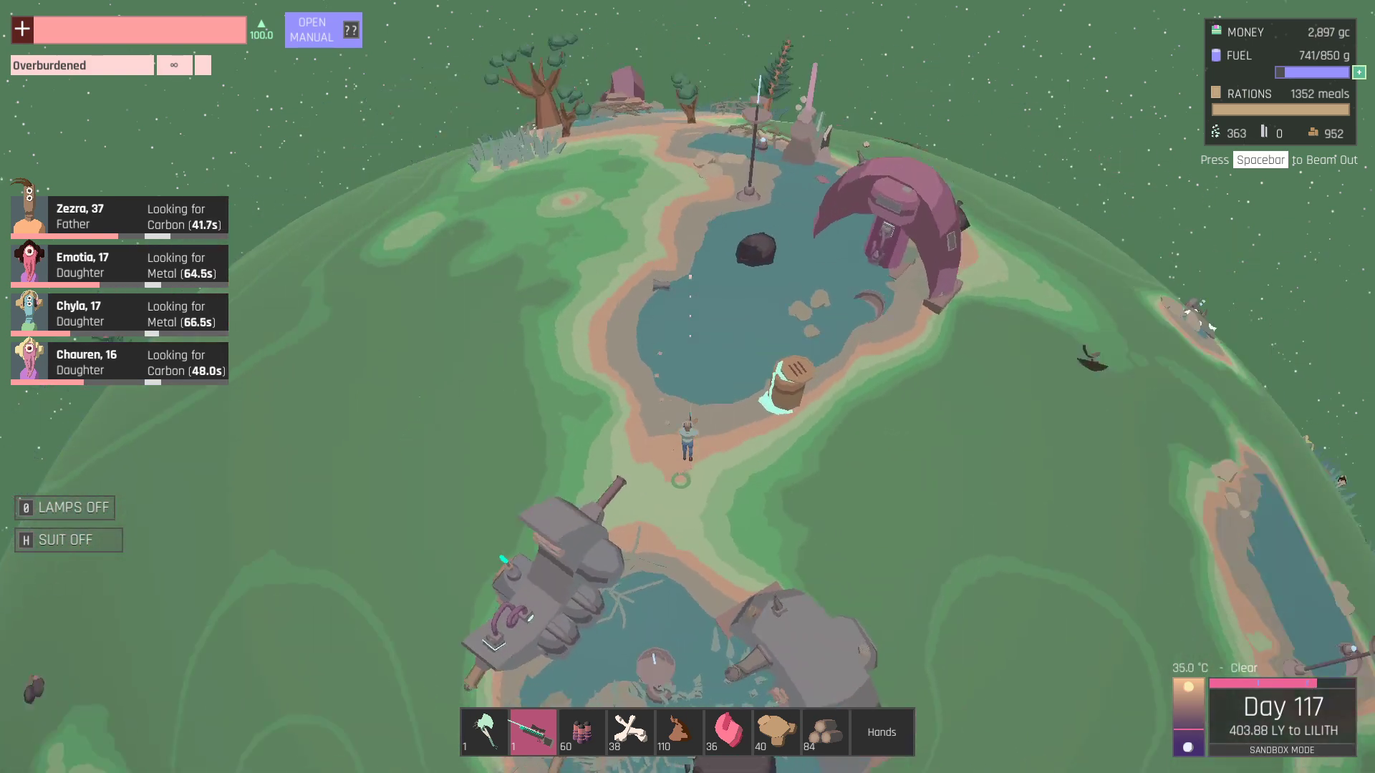
pyautogui.press('q')
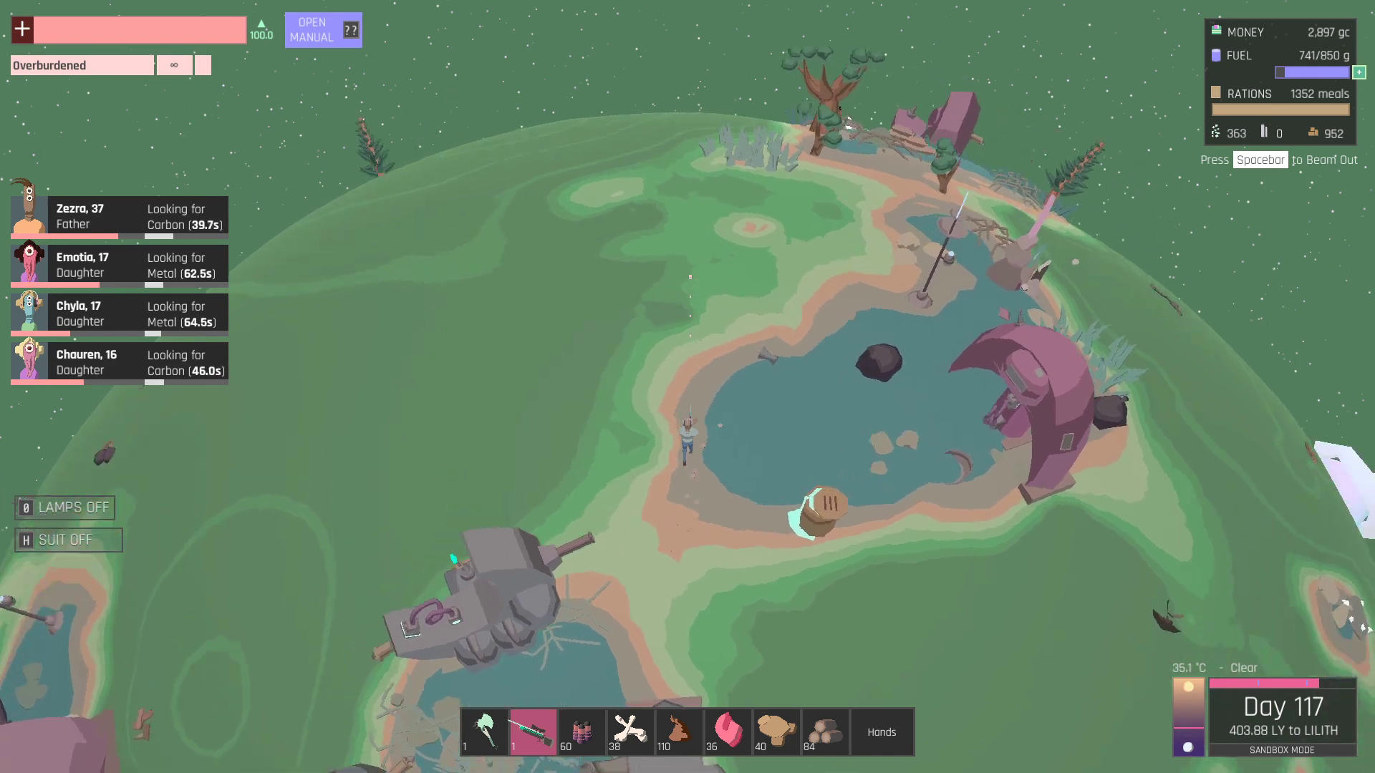
pyautogui.press('q')
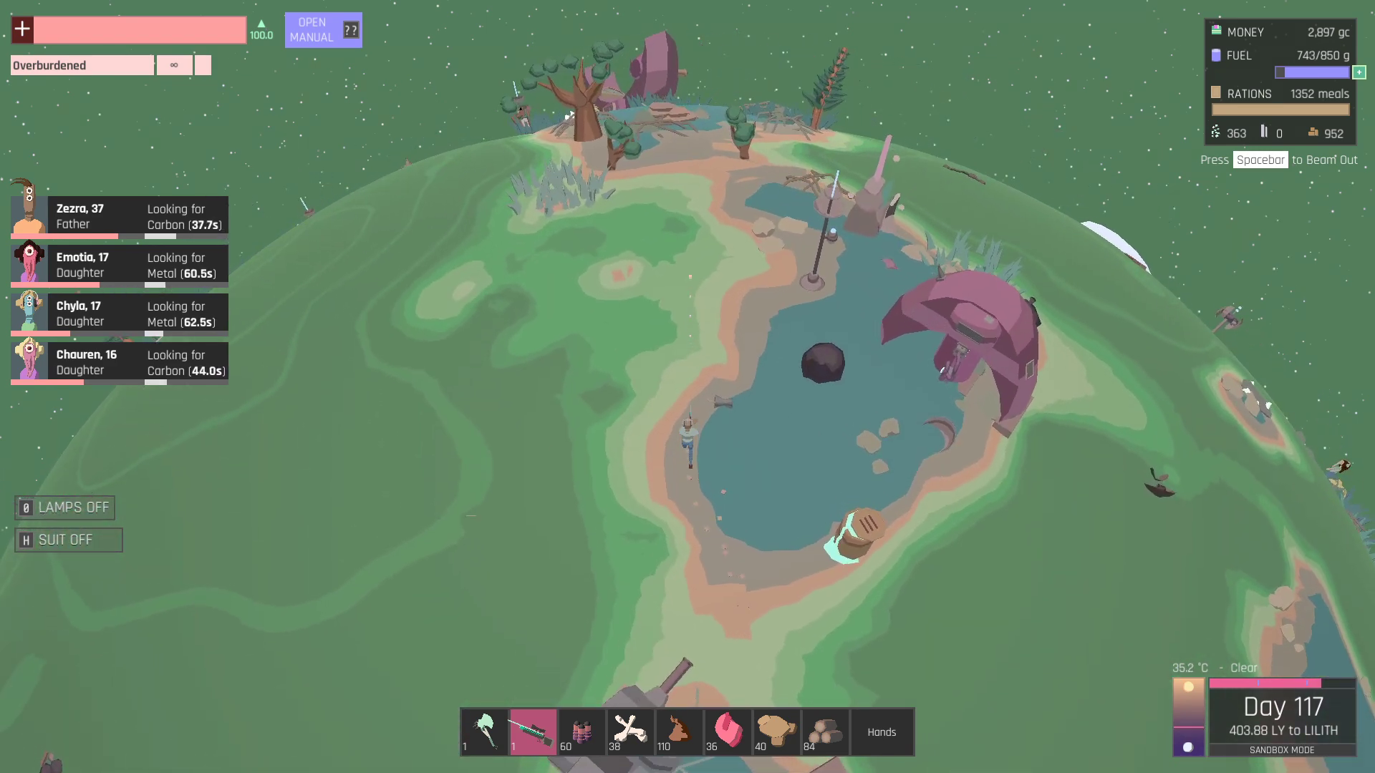
pyautogui.press('q')
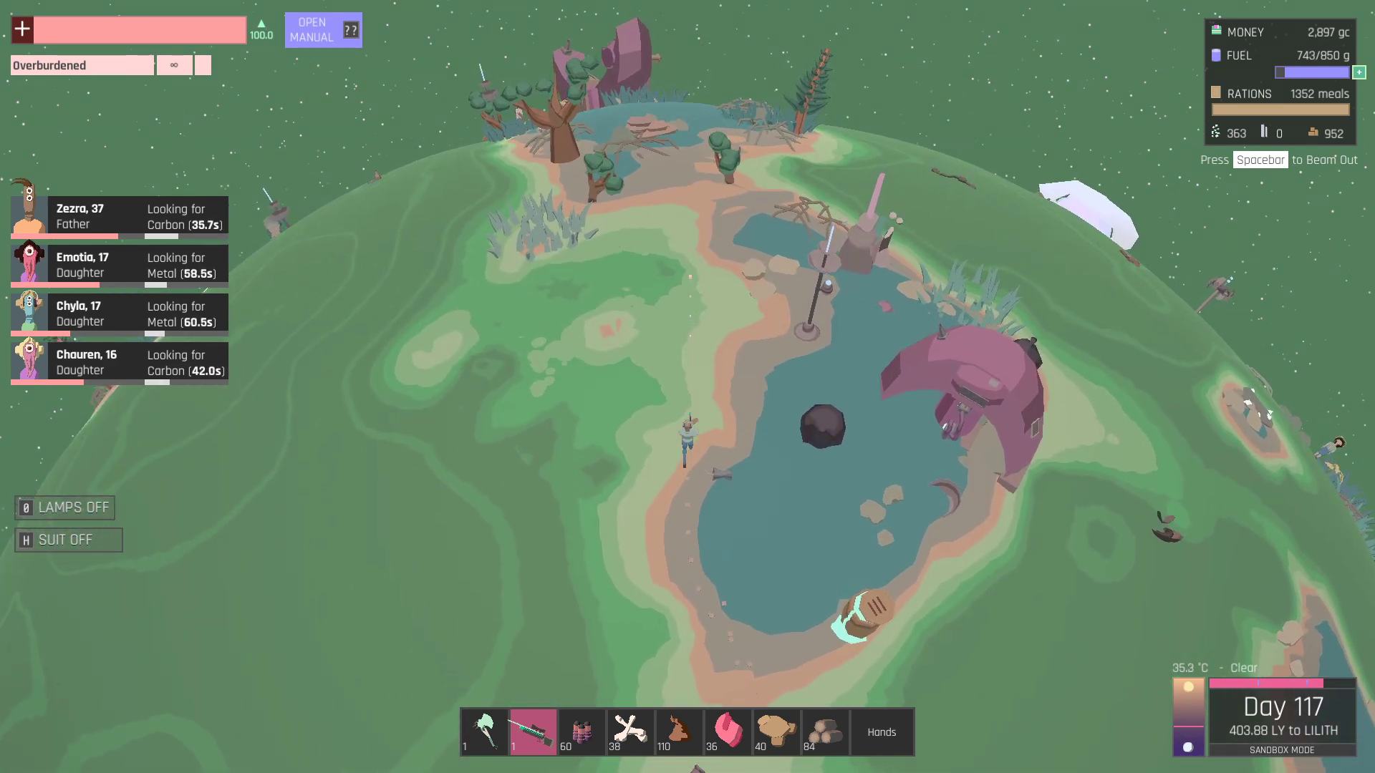
pyautogui.press('q')
pyautogui.press('q')
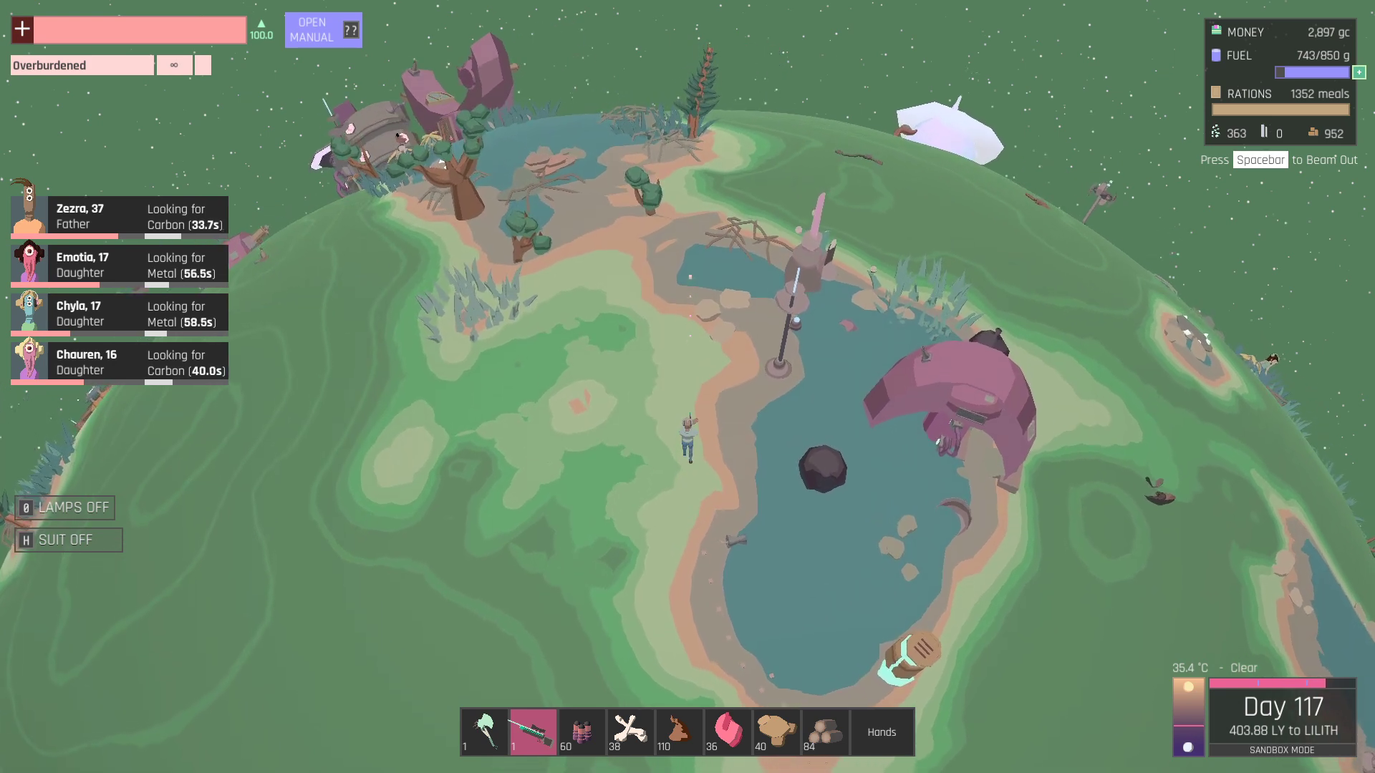
pyautogui.press('q')
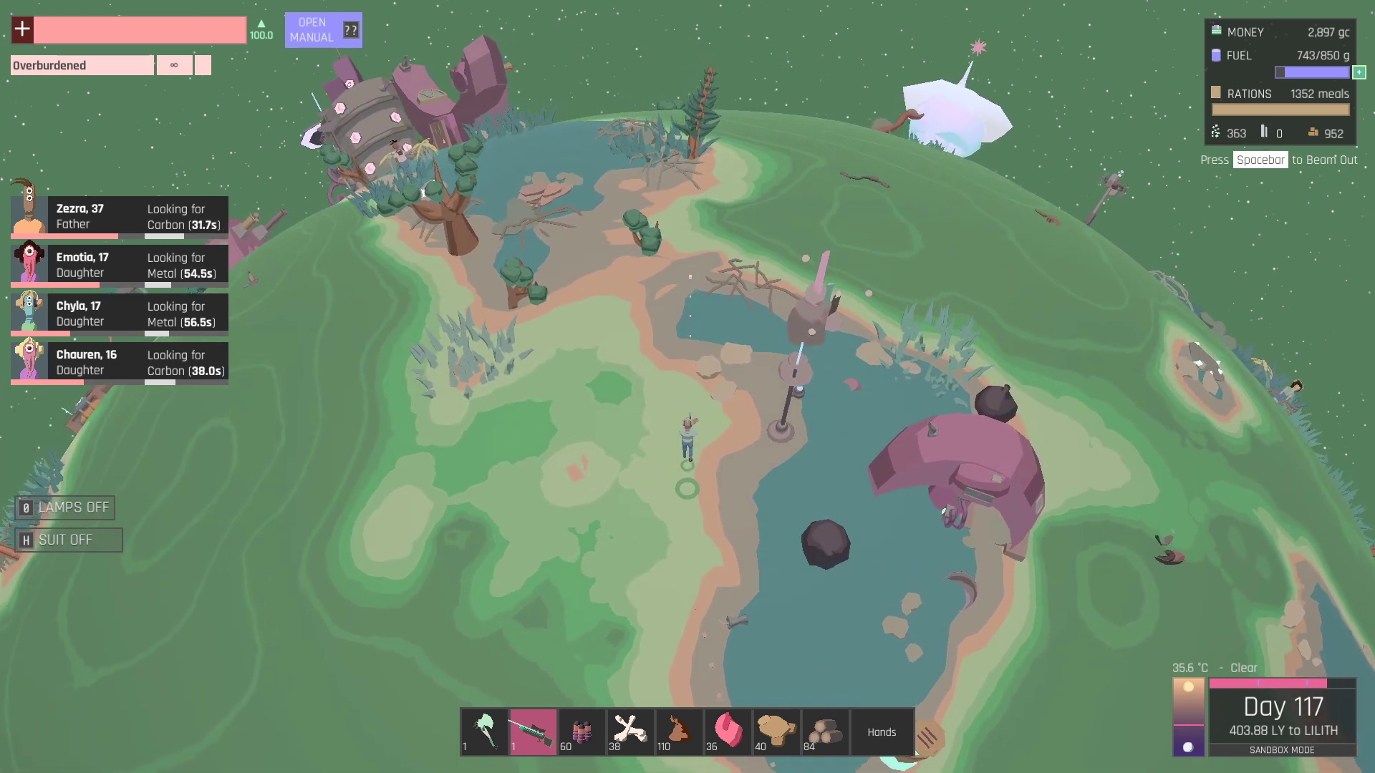
pyautogui.press('q')
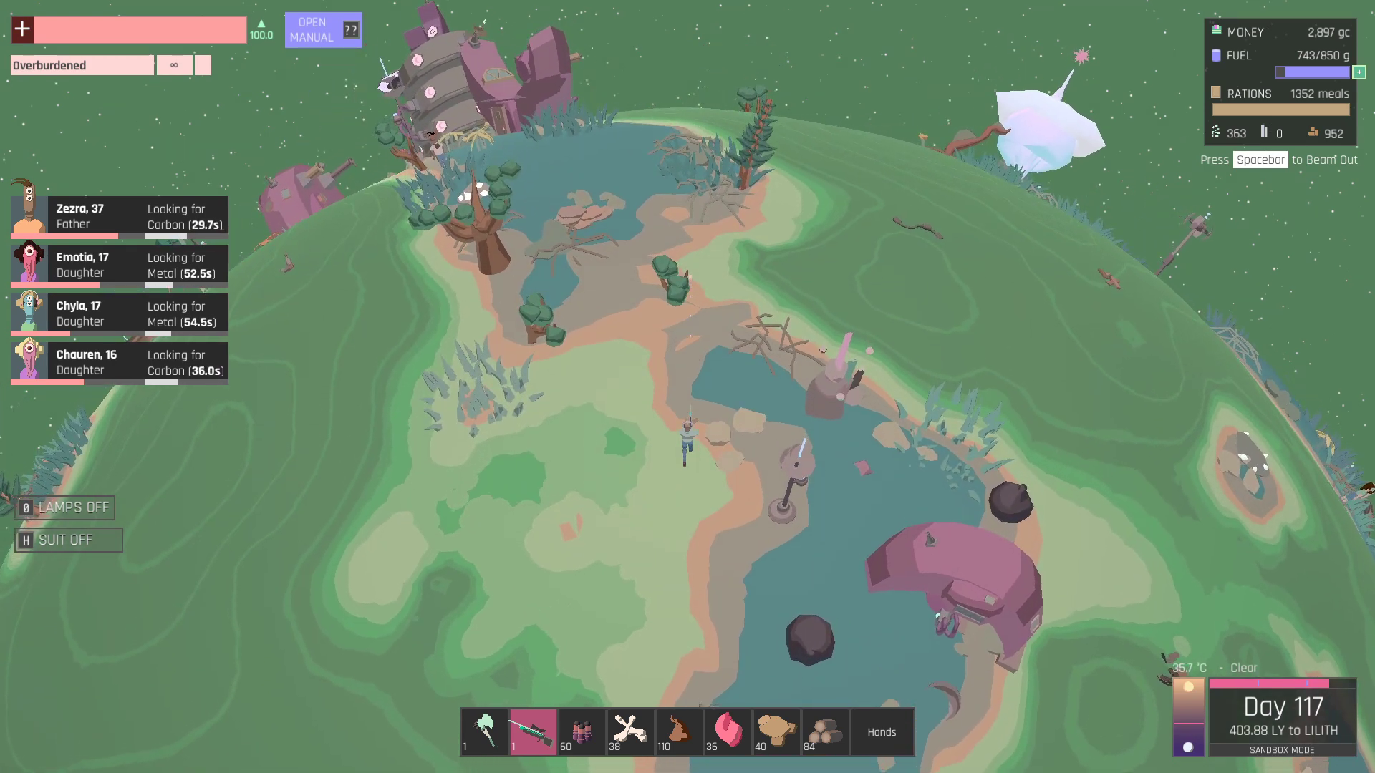
pyautogui.press('q')
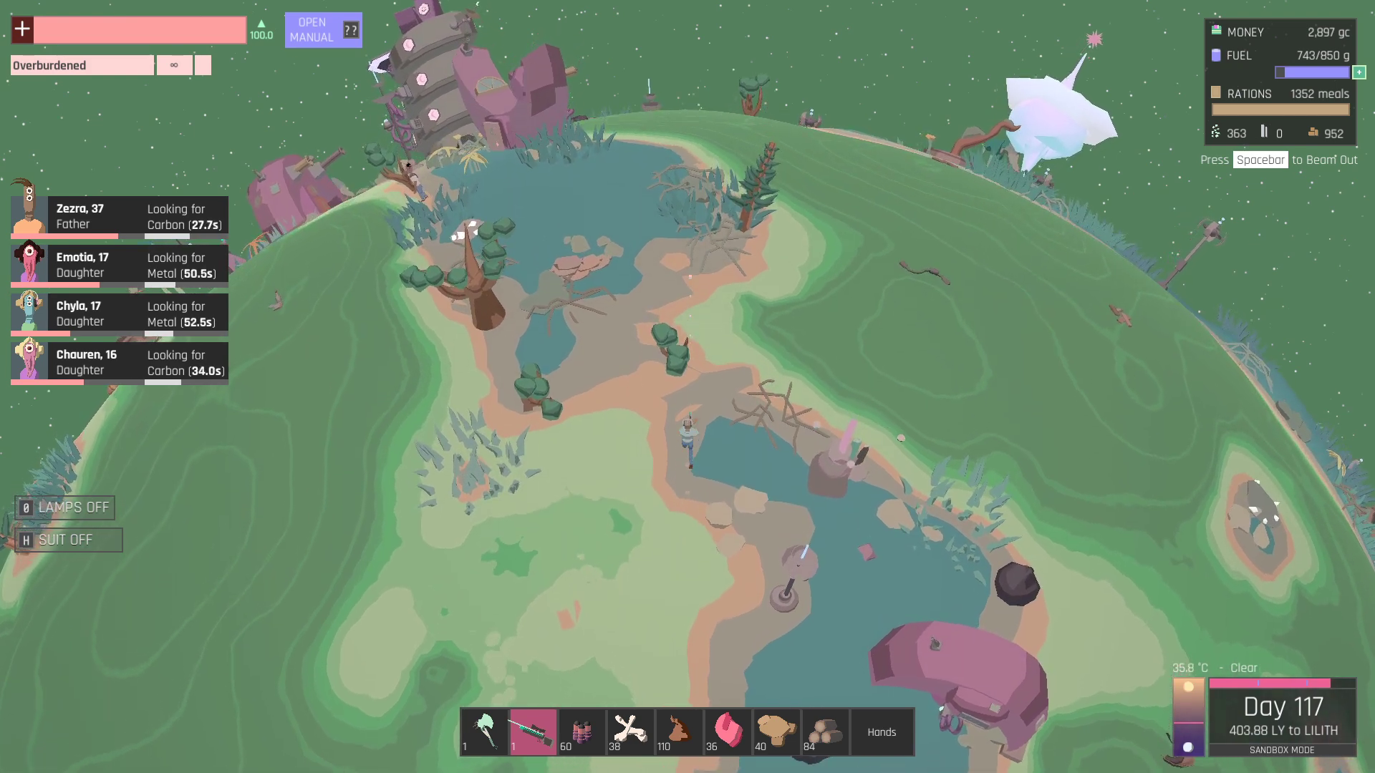
pyautogui.press('q')
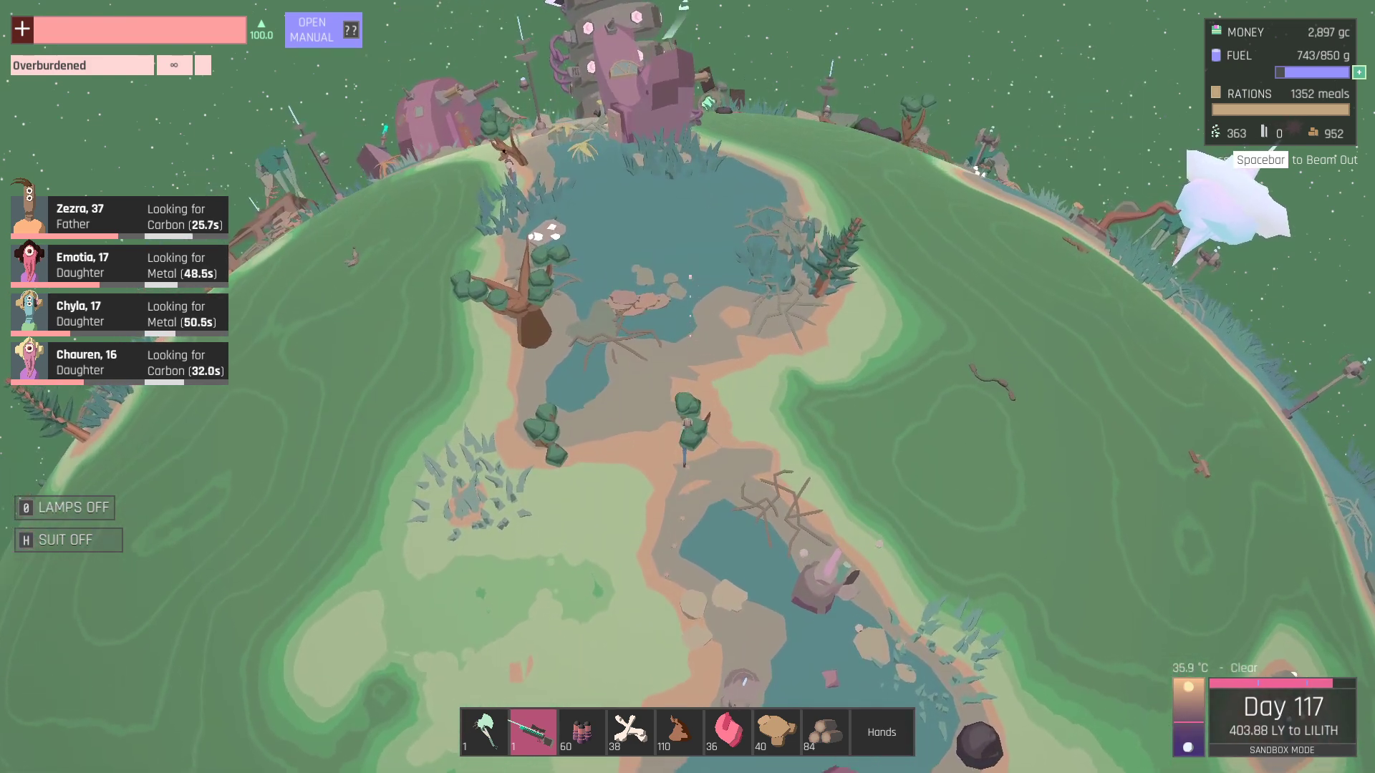
# Walk past the Nacho wars debris and away from the child villager.
pyautogui.press('w')
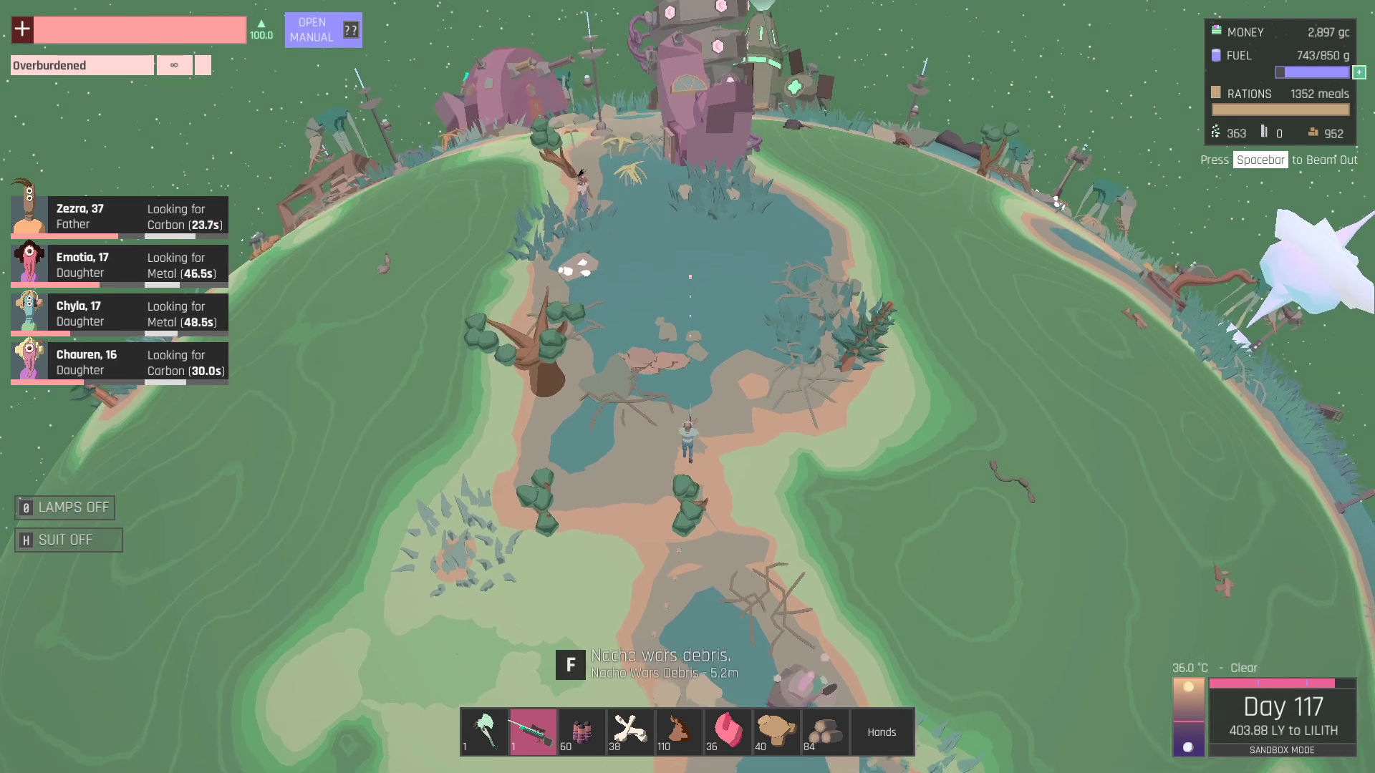
pyautogui.press('q')
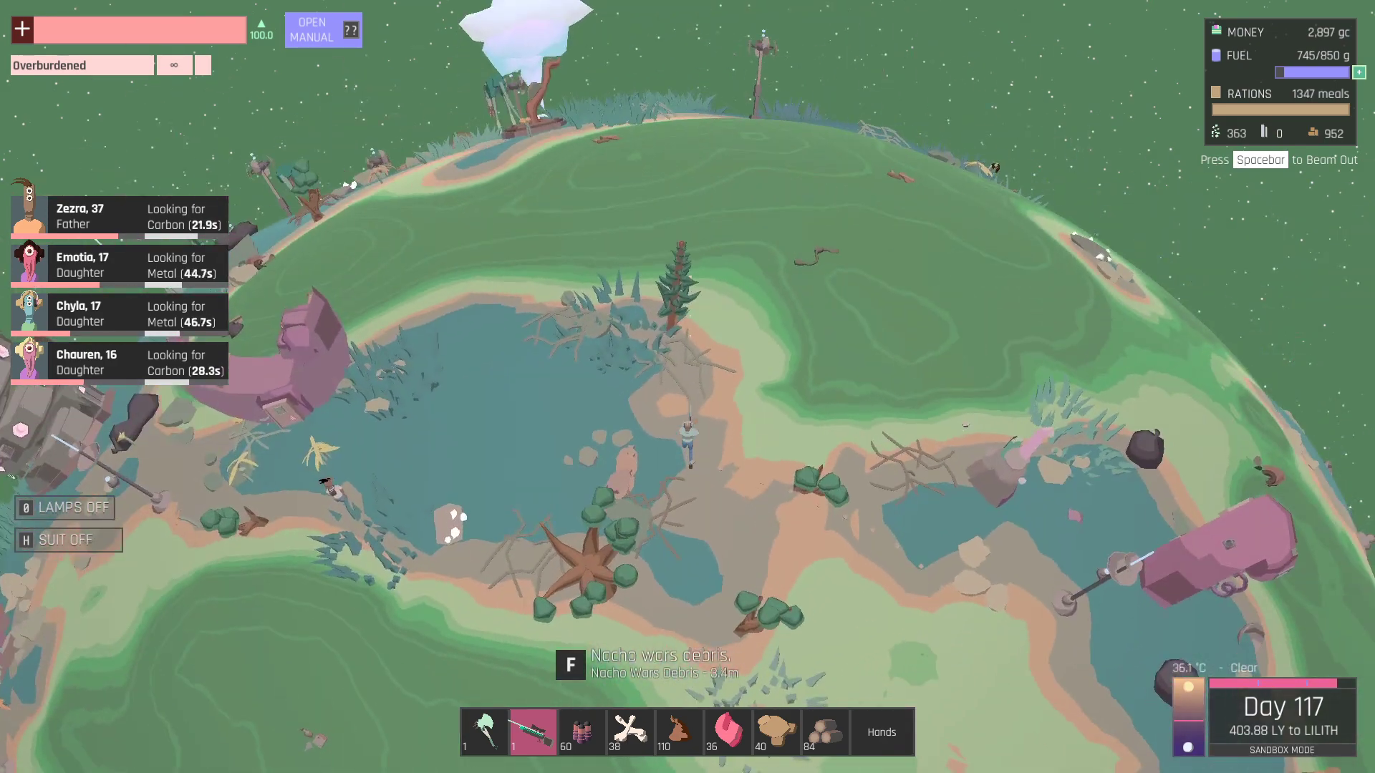
pyautogui.press('q')
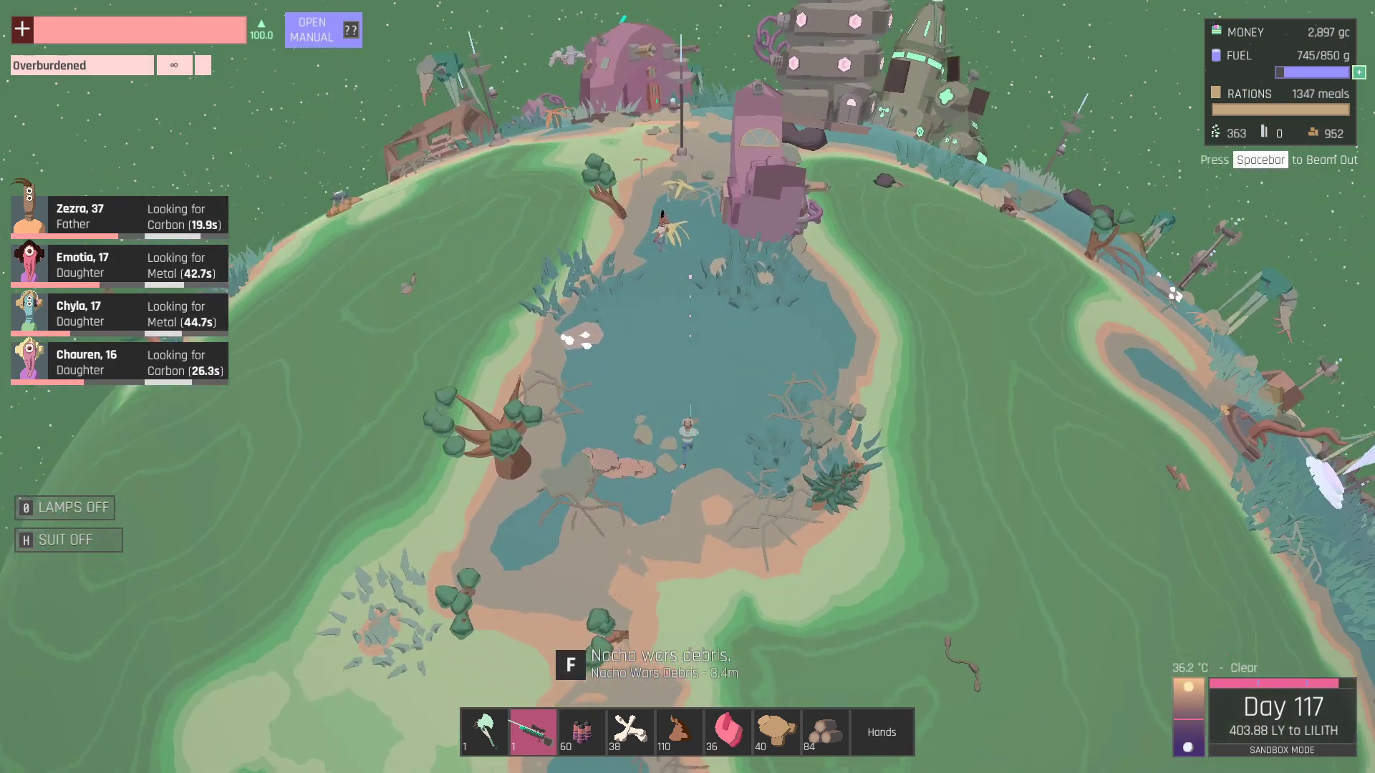
pyautogui.press('w')
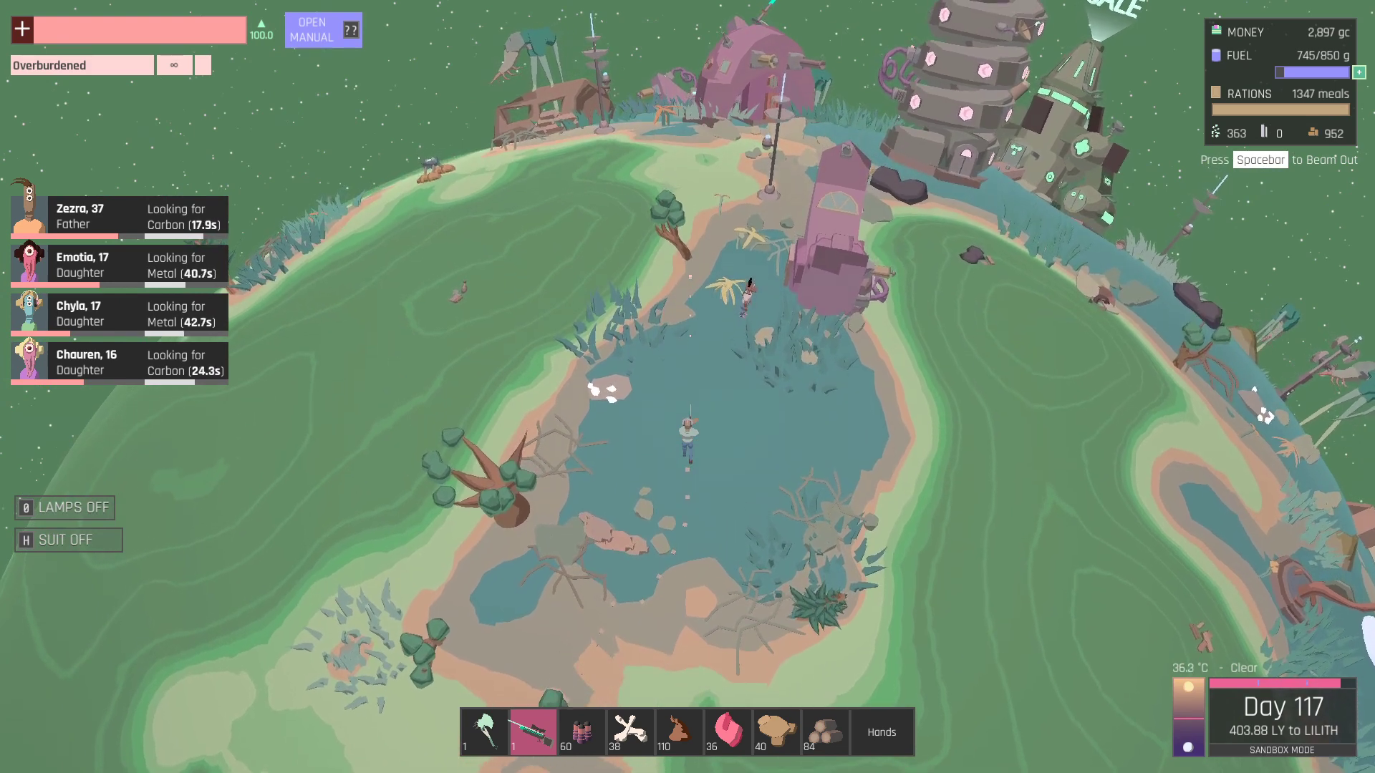
pyautogui.press('w')
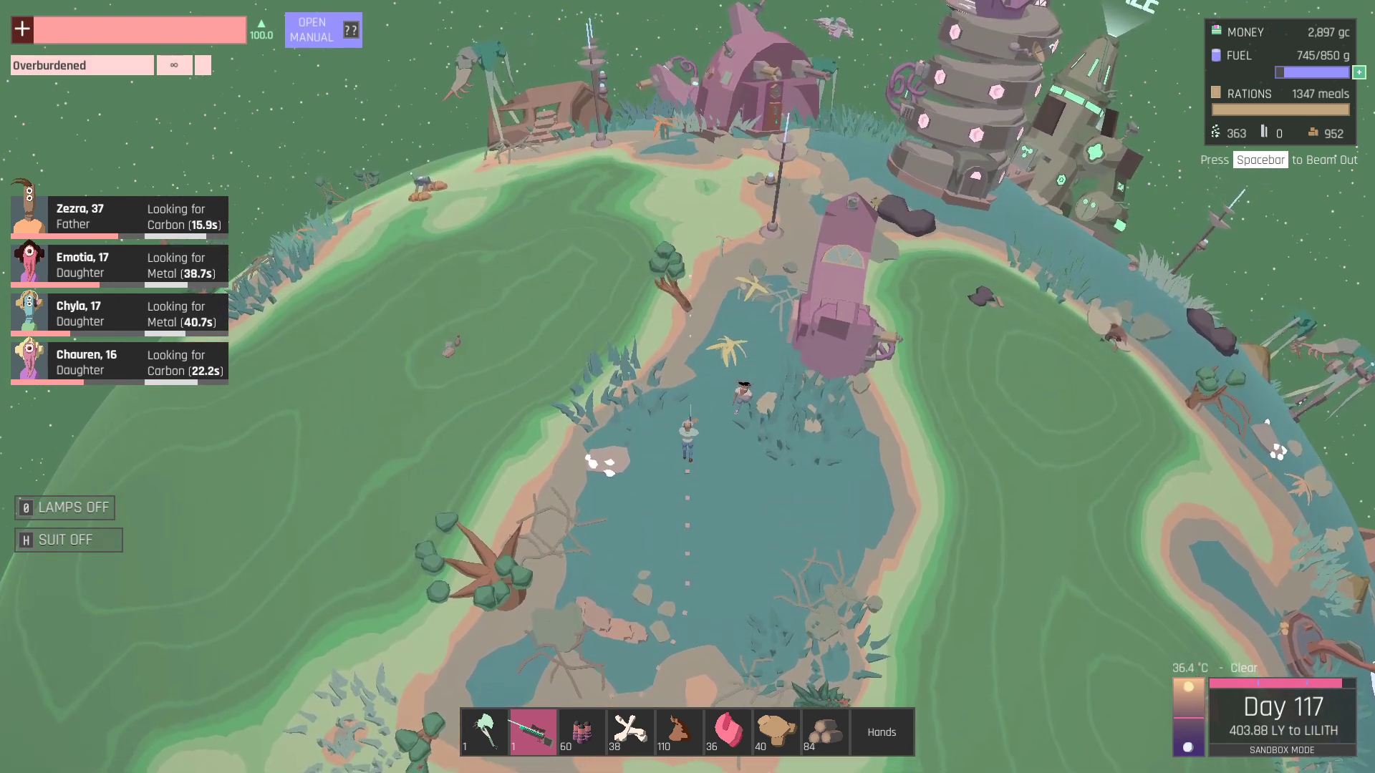
pyautogui.press('s')
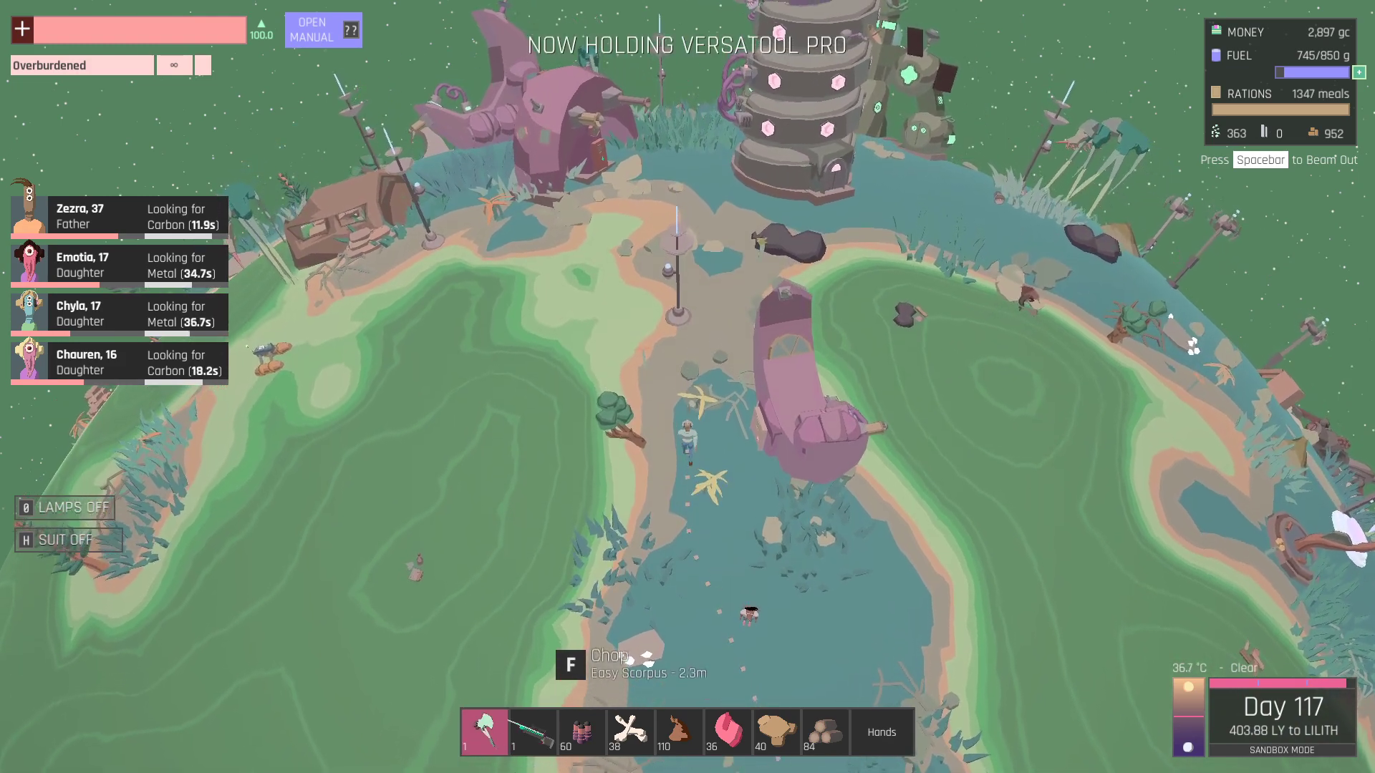
# Follow the path past the Townhall onto the bridge to the Local Market.
pyautogui.press('w')
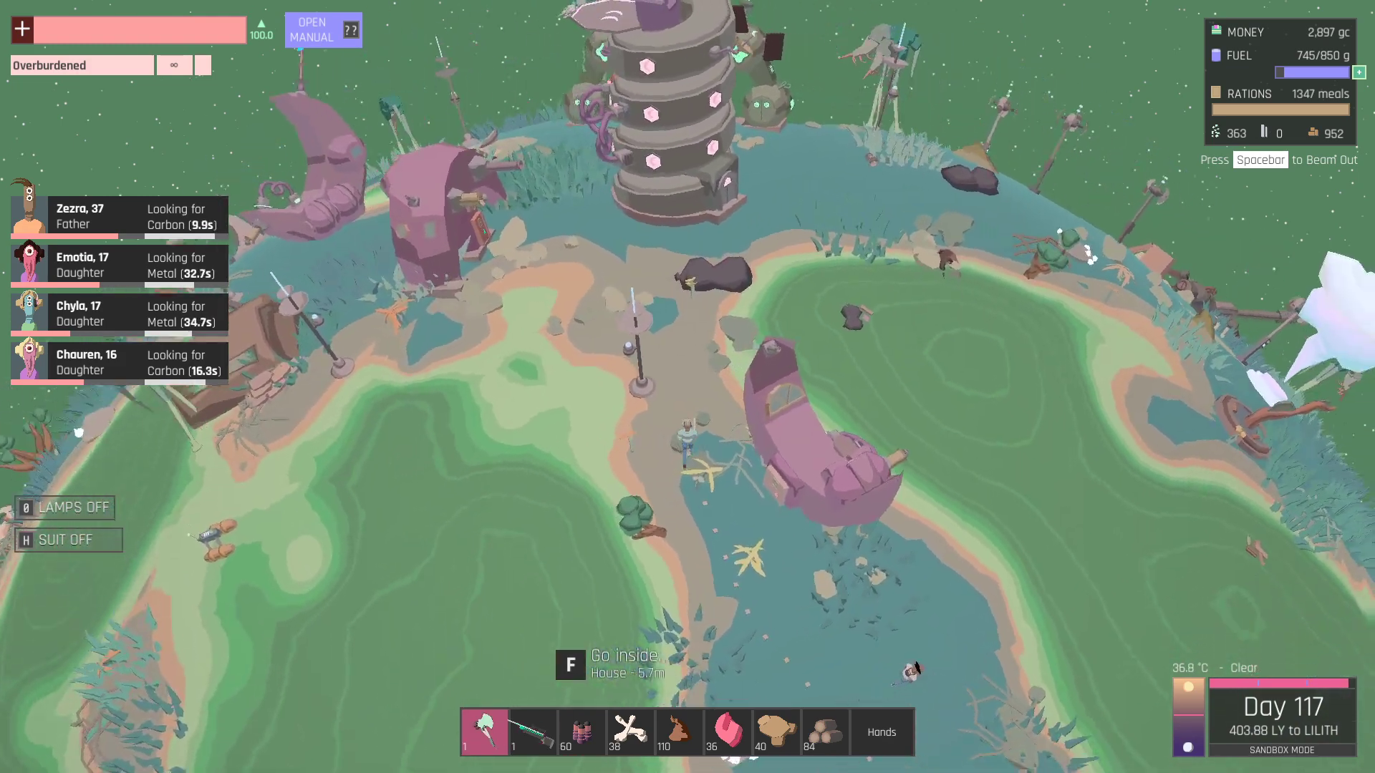
pyautogui.press('w')
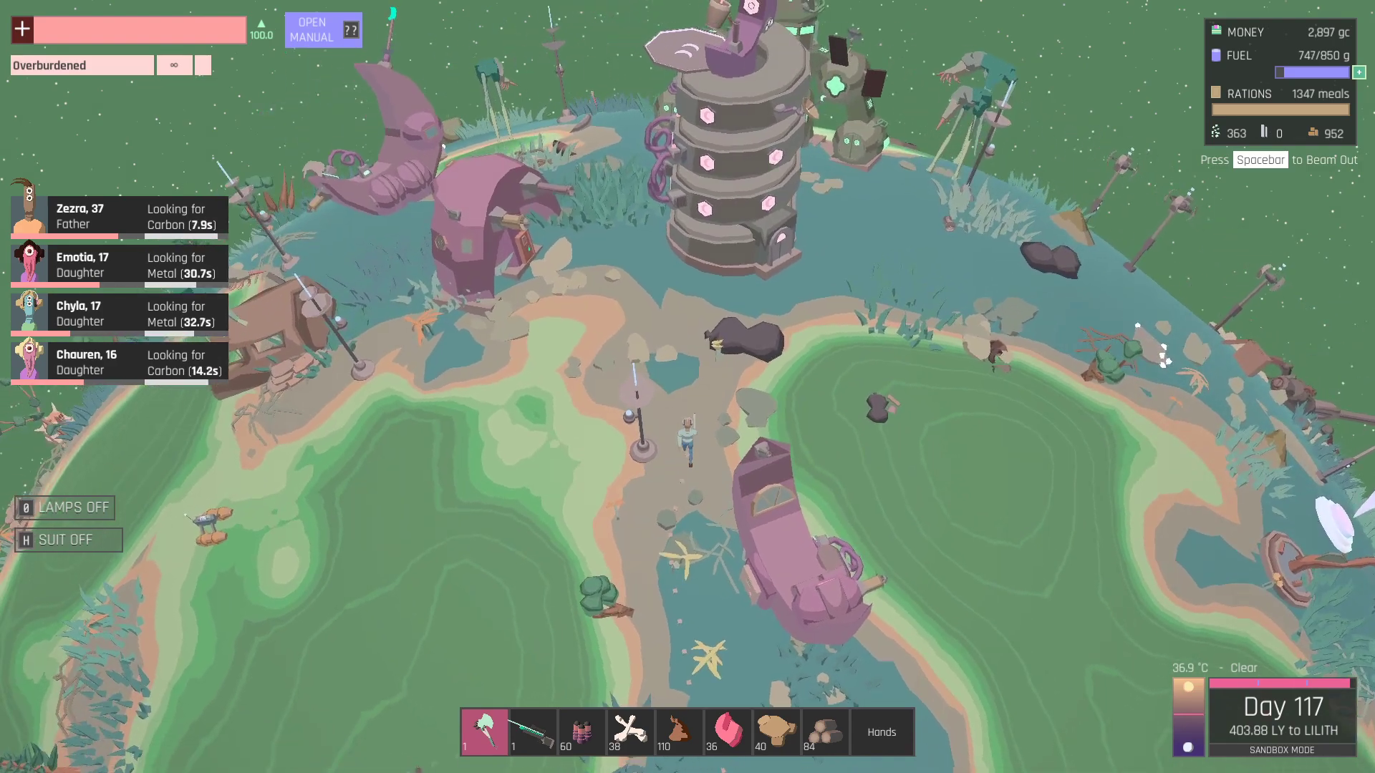
pyautogui.press('w')
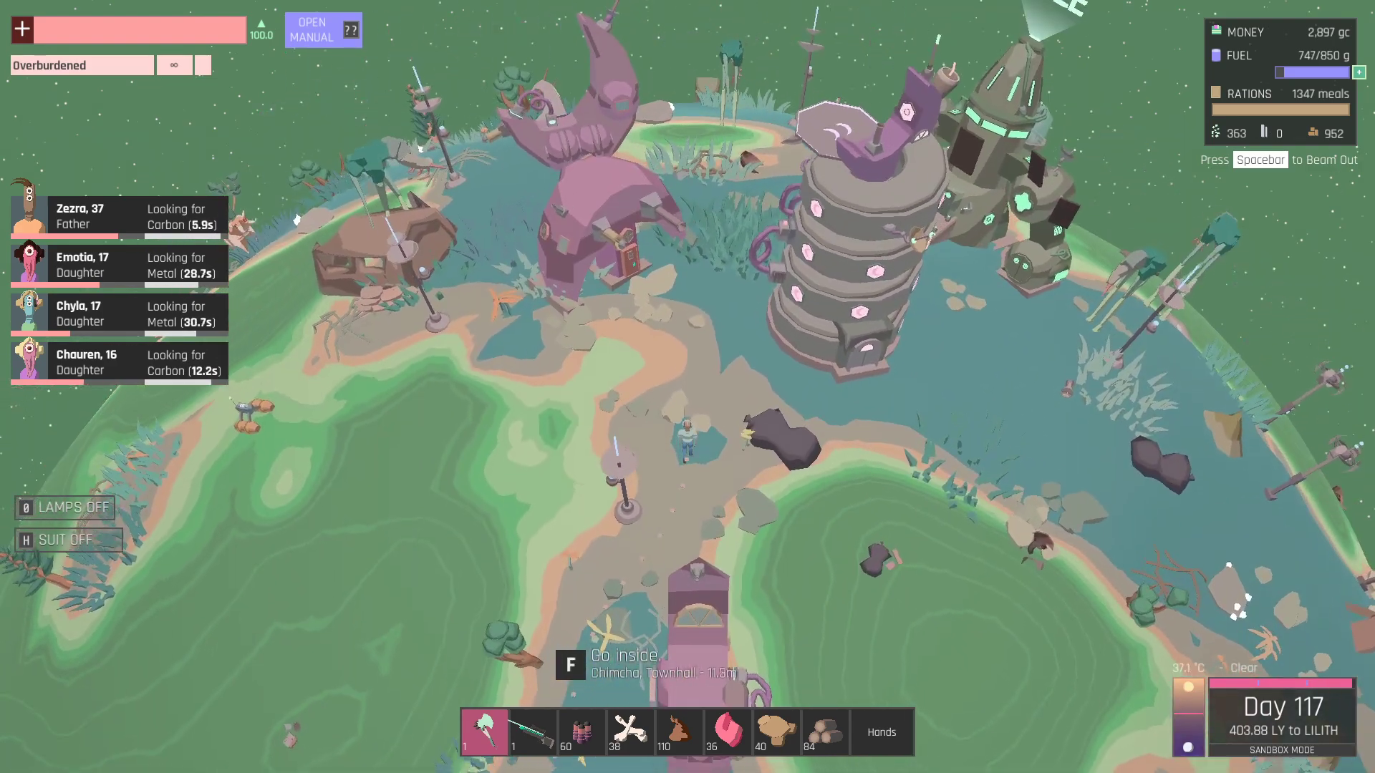
pyautogui.press('w')
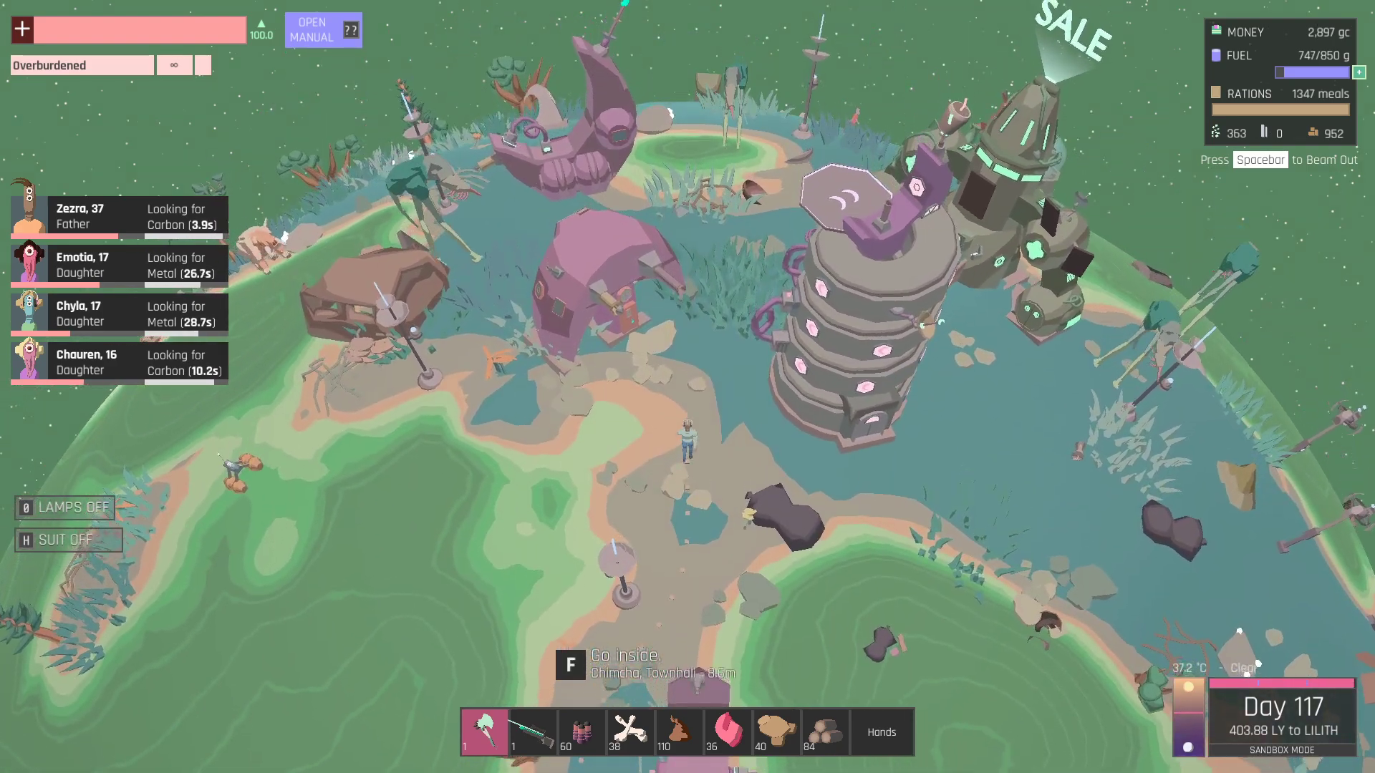
pyautogui.press('q')
pyautogui.press('w')
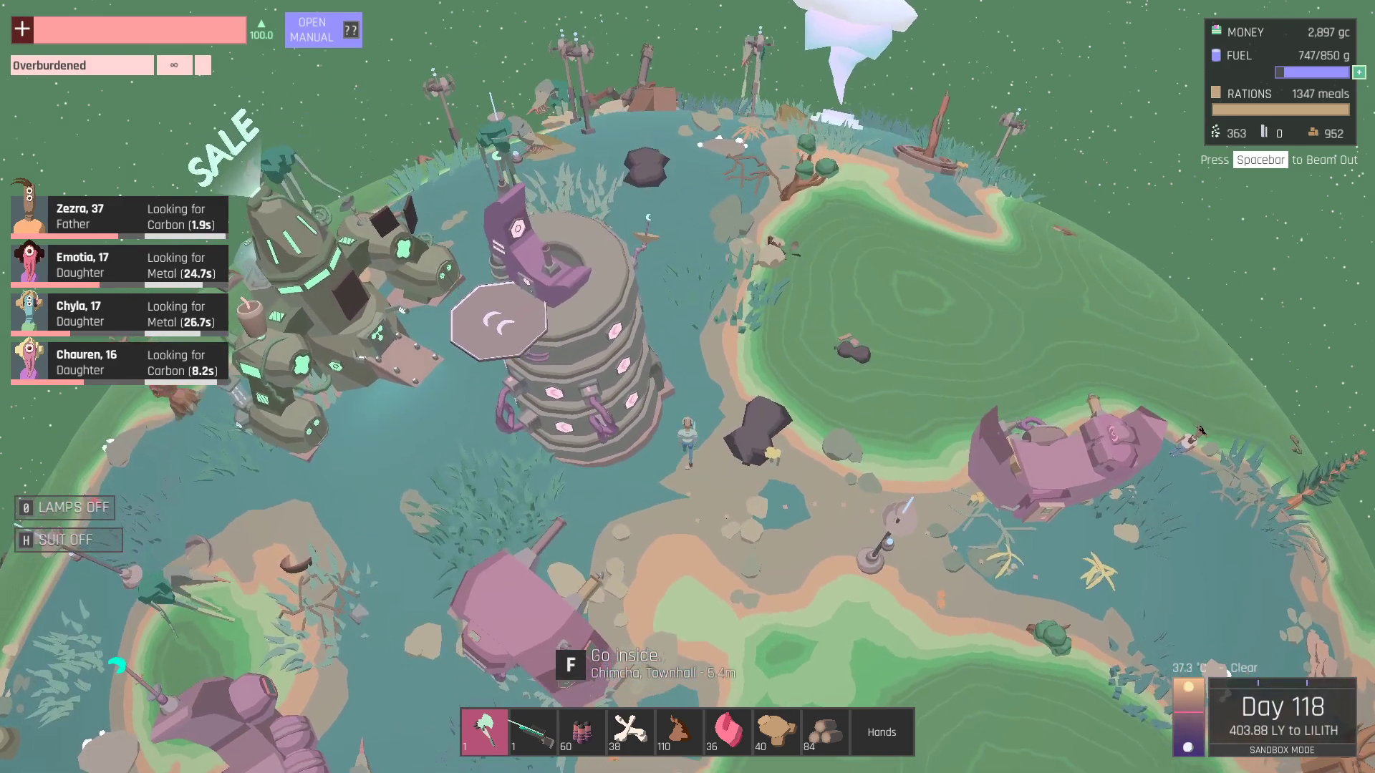
pyautogui.press('q')
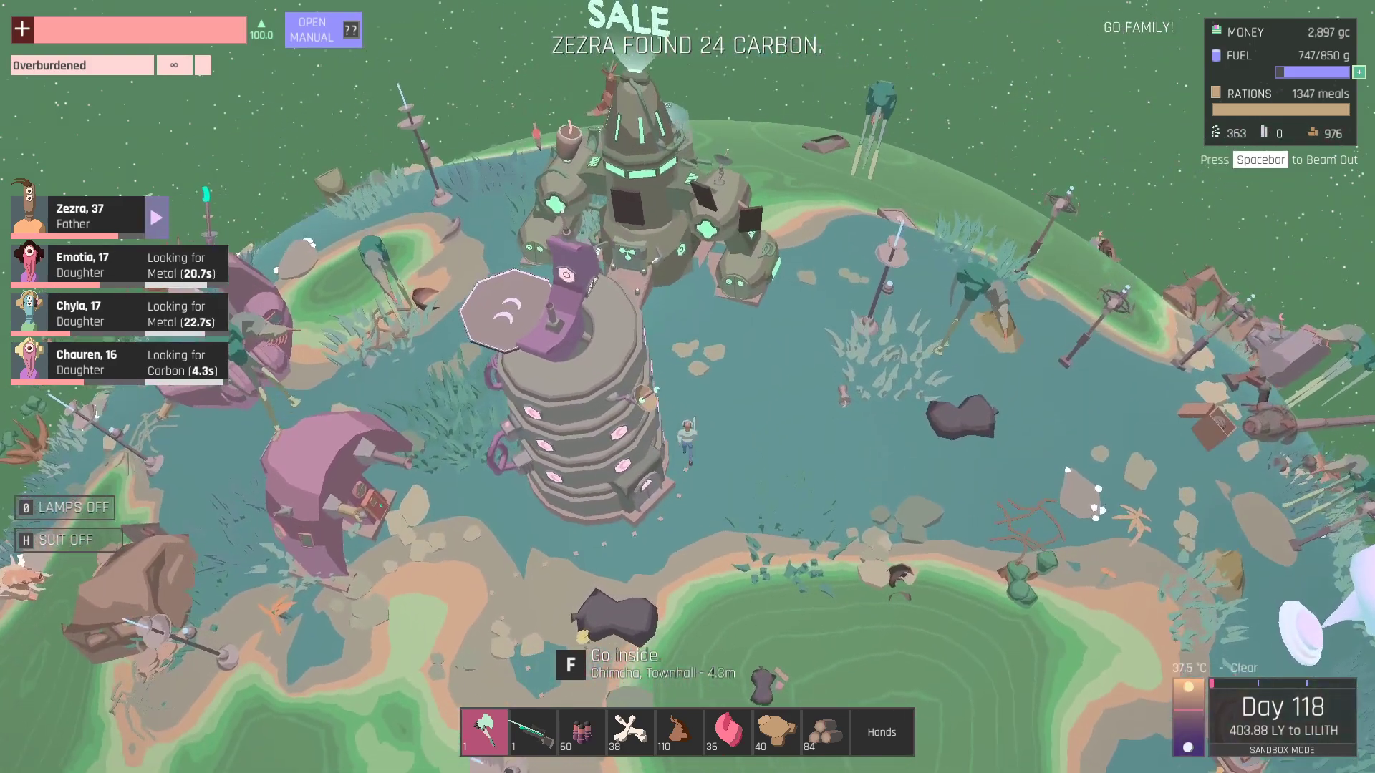
pyautogui.press('q')
pyautogui.press('q')
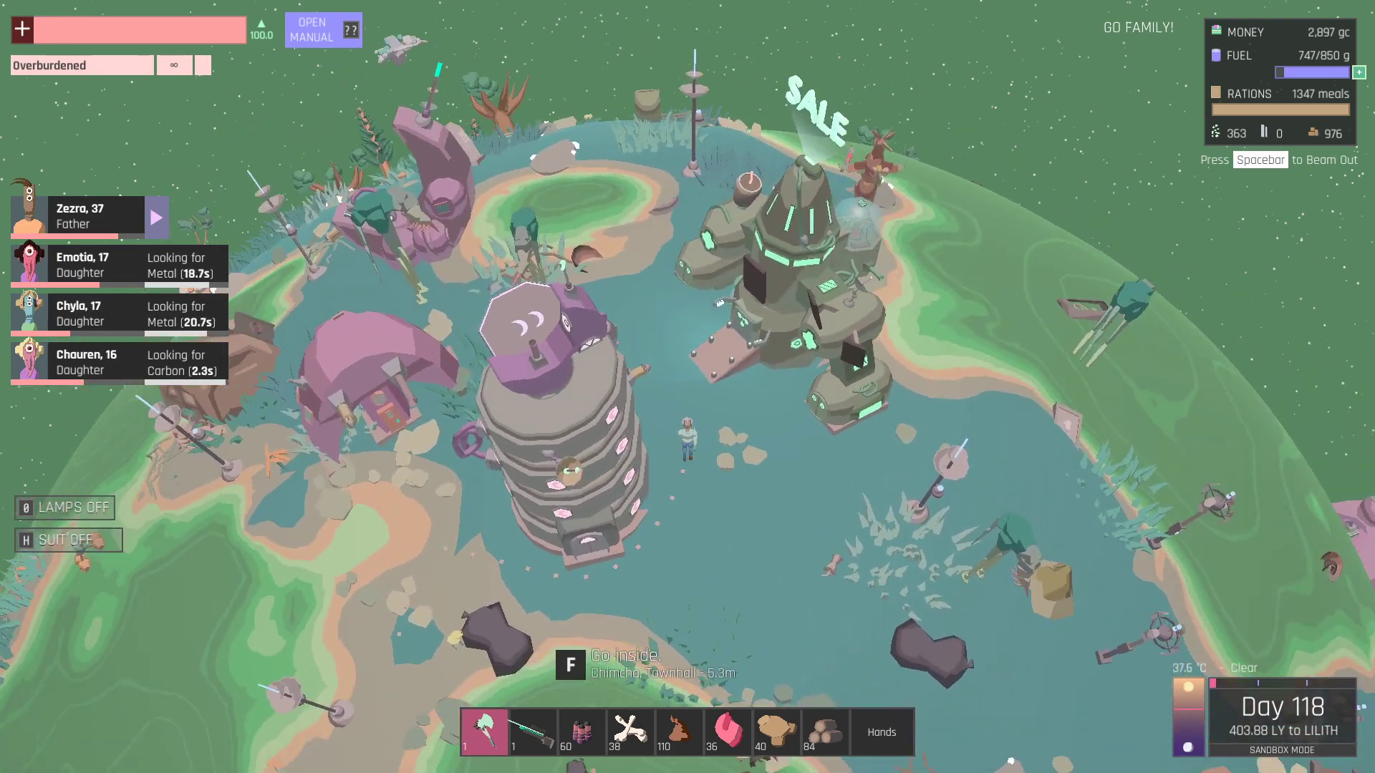
pyautogui.press('w')
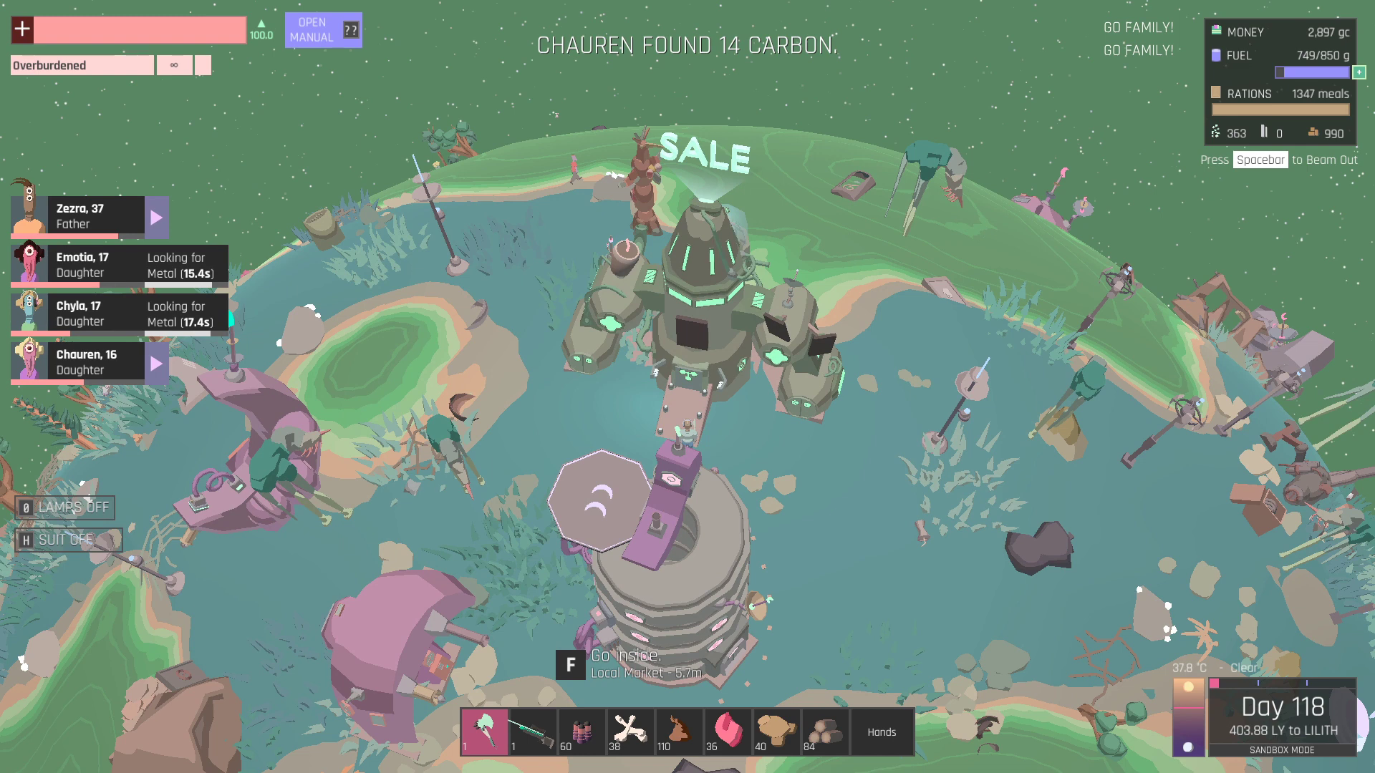
# Briefly enter the Local Market, then pause and send Zezra to collect metal.
pyautogui.press('f')
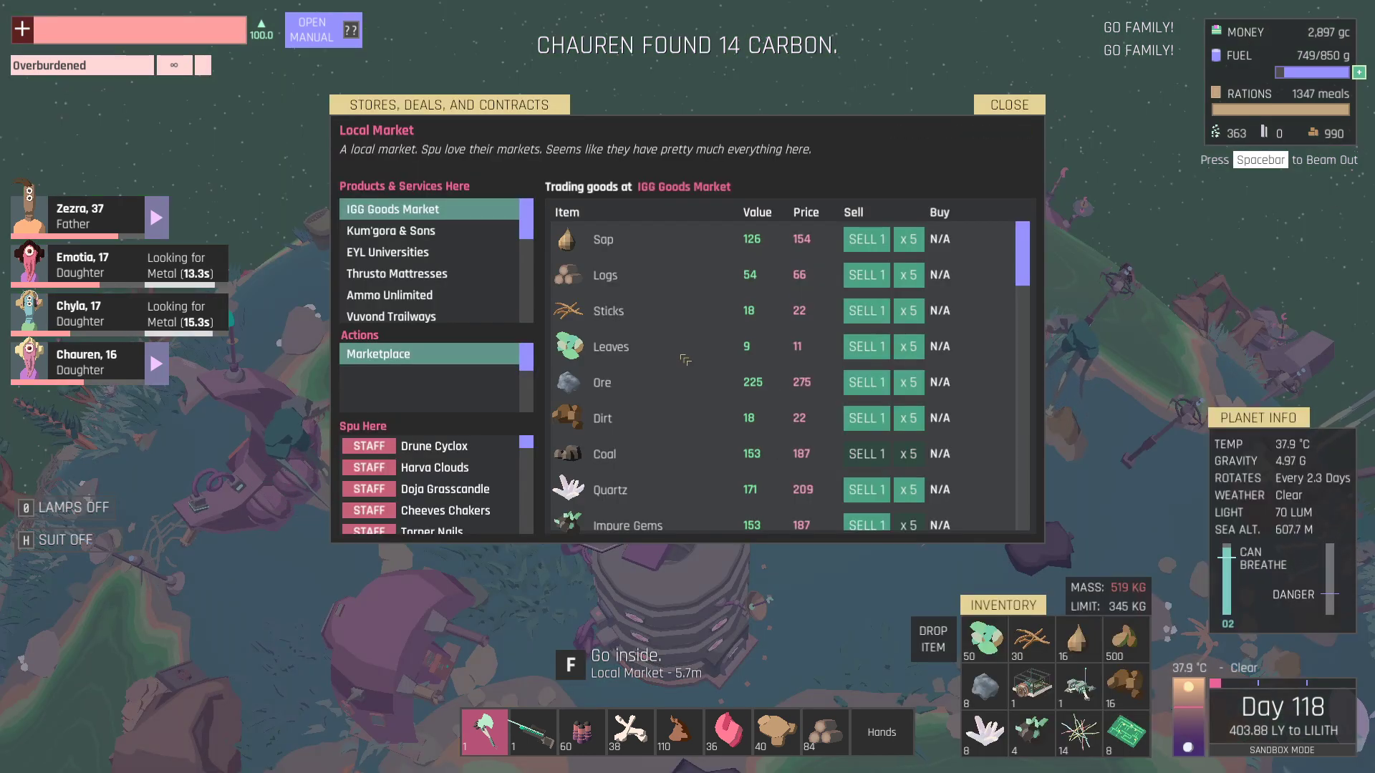
pyautogui.press('Escape')
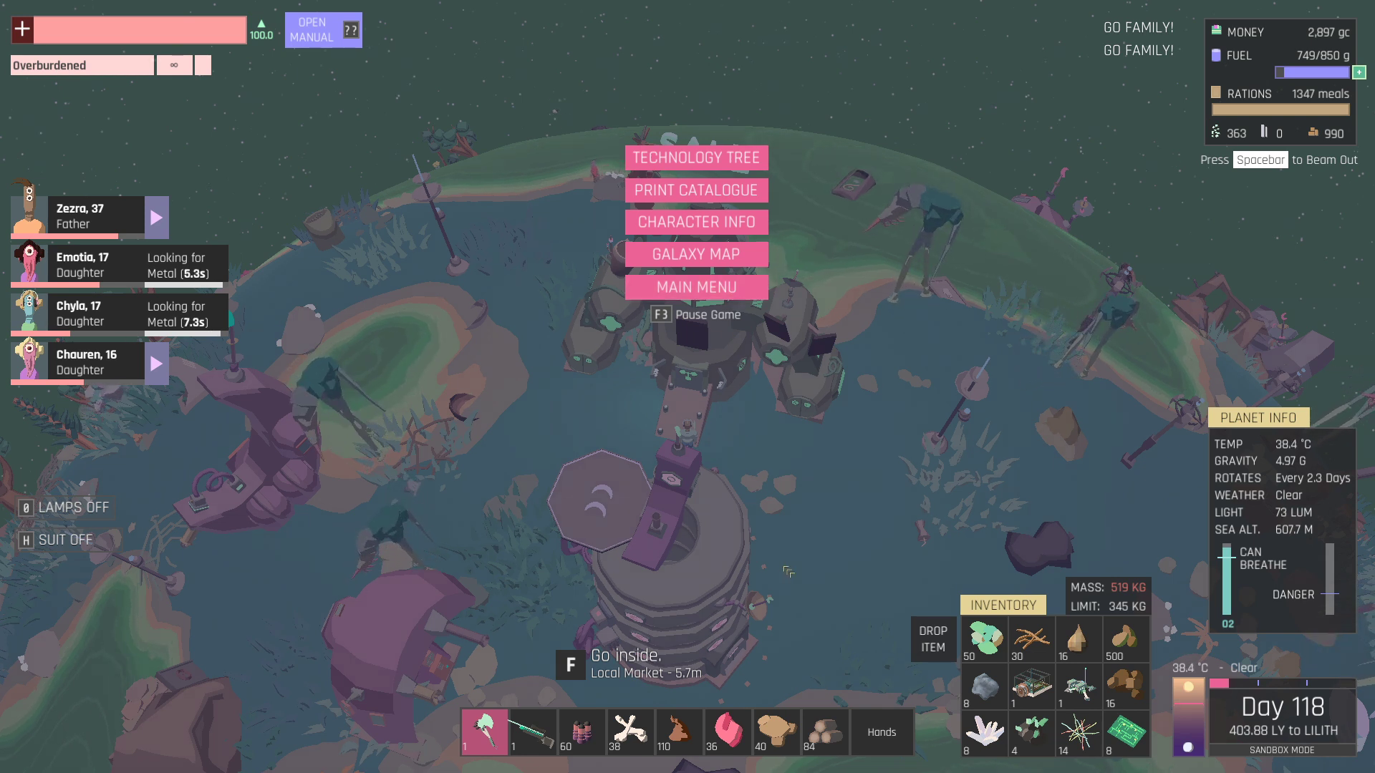
pyautogui.click(157, 217)
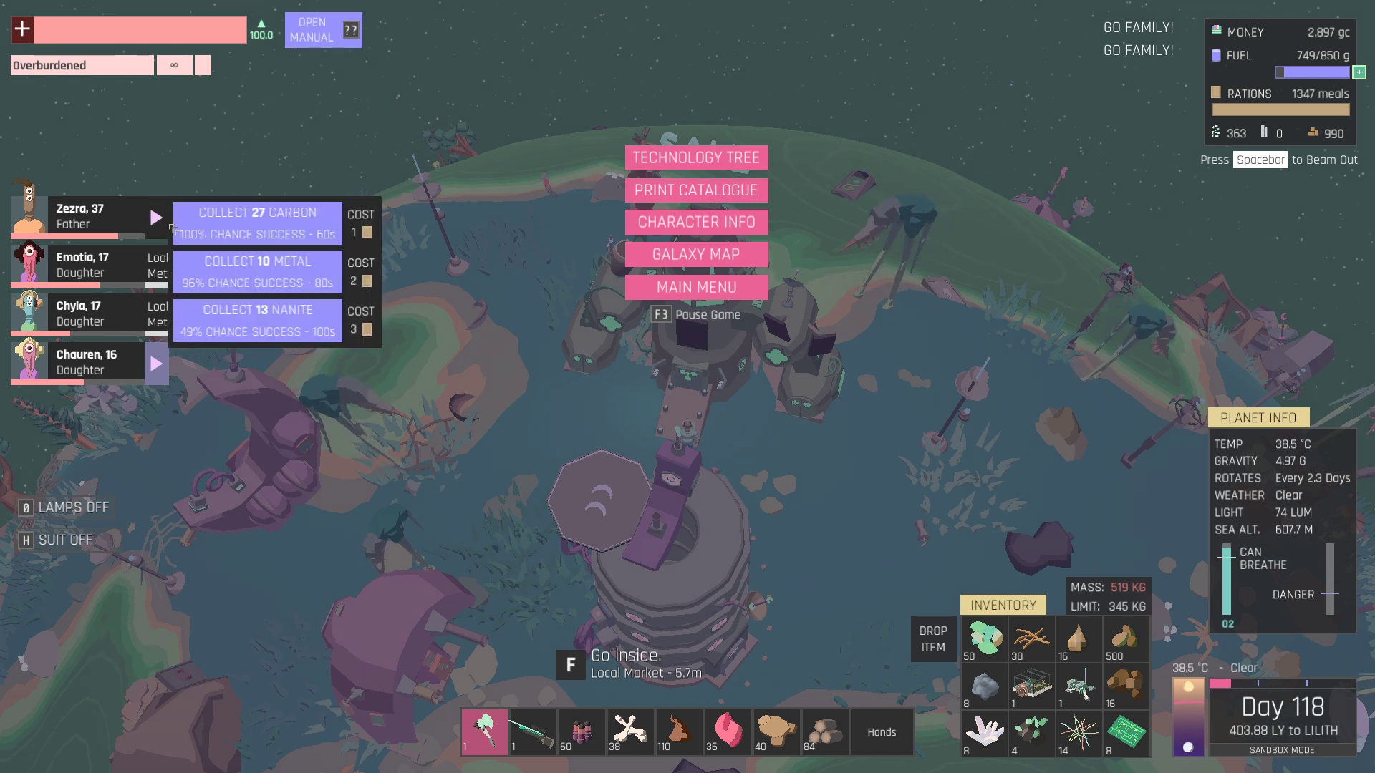
pyautogui.click(258, 270)
pyautogui.click(156, 365)
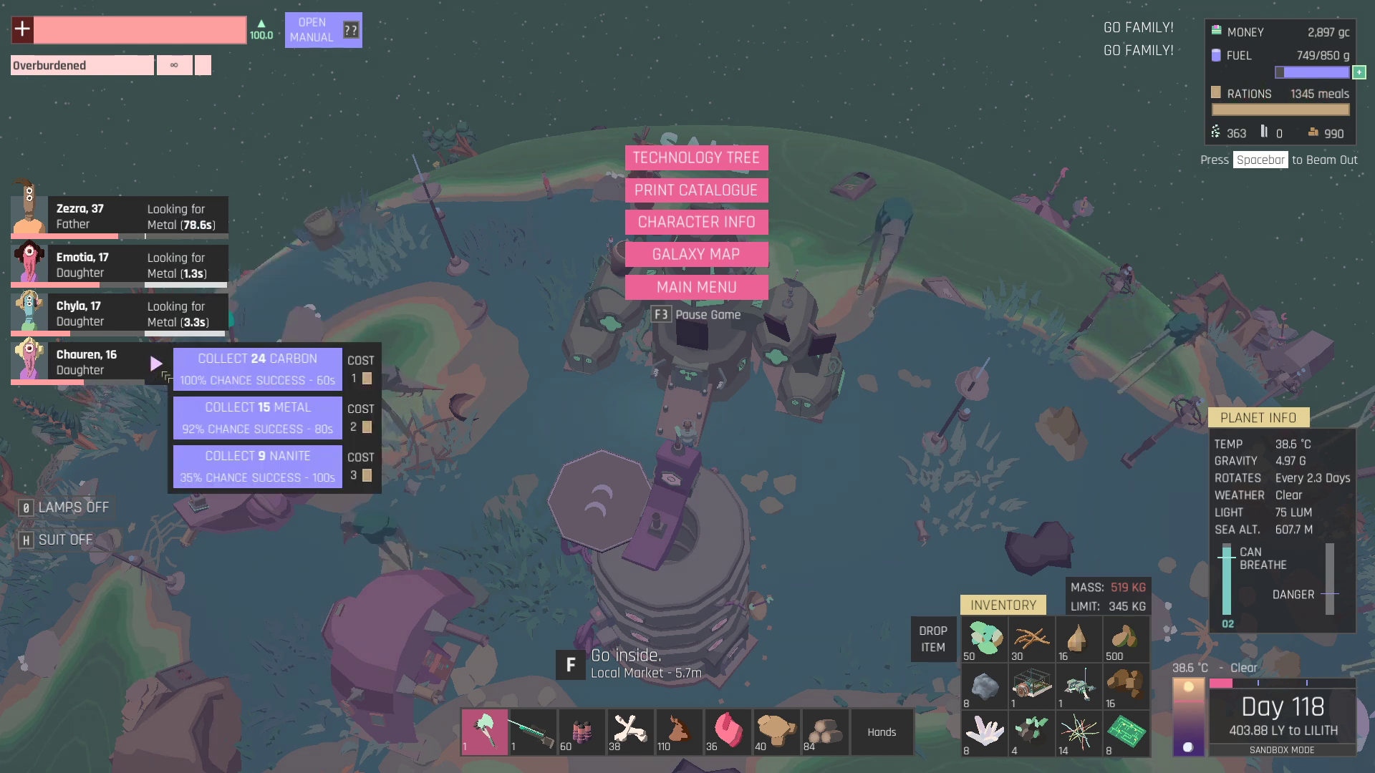
# Send Chauren to collect metal, resume play, and equip the laser bolt rifle.
pyautogui.click(258, 416)
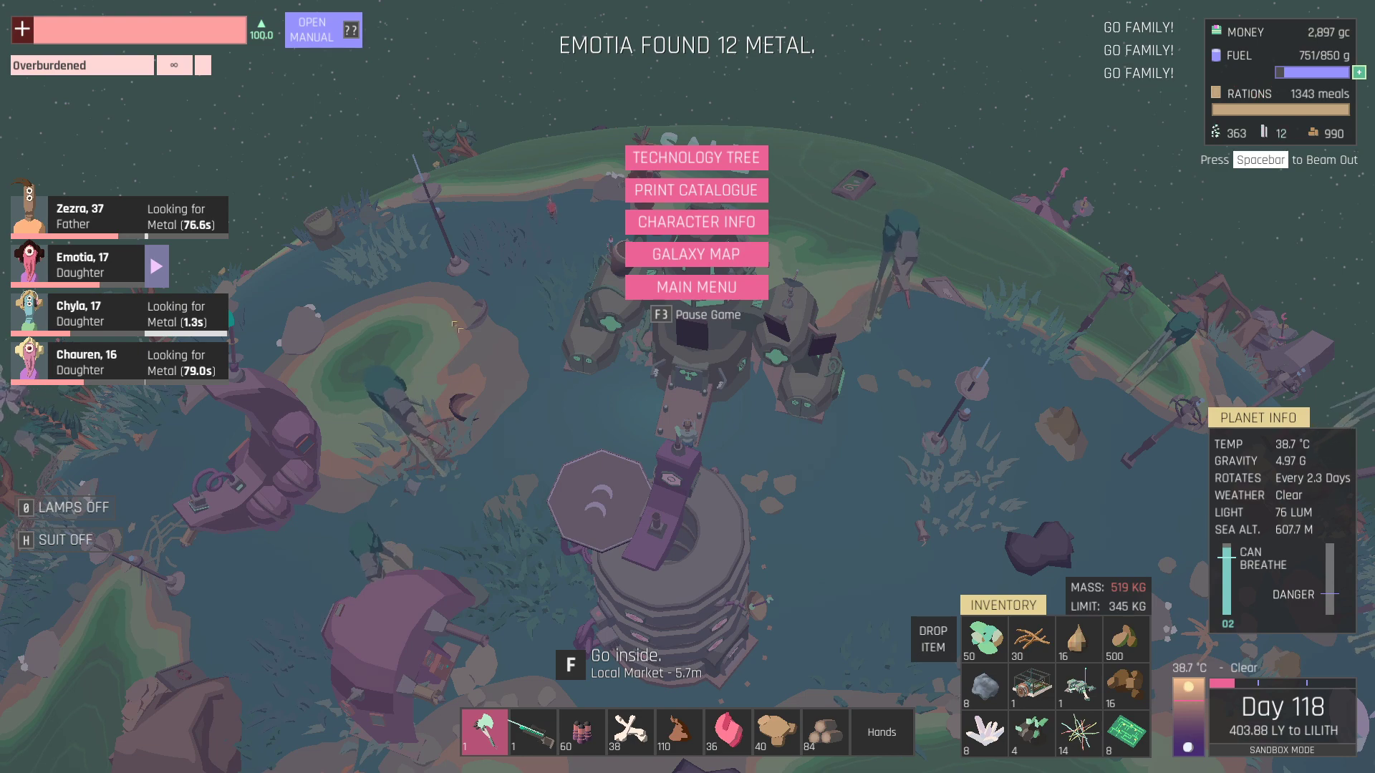
pyautogui.press('Escape')
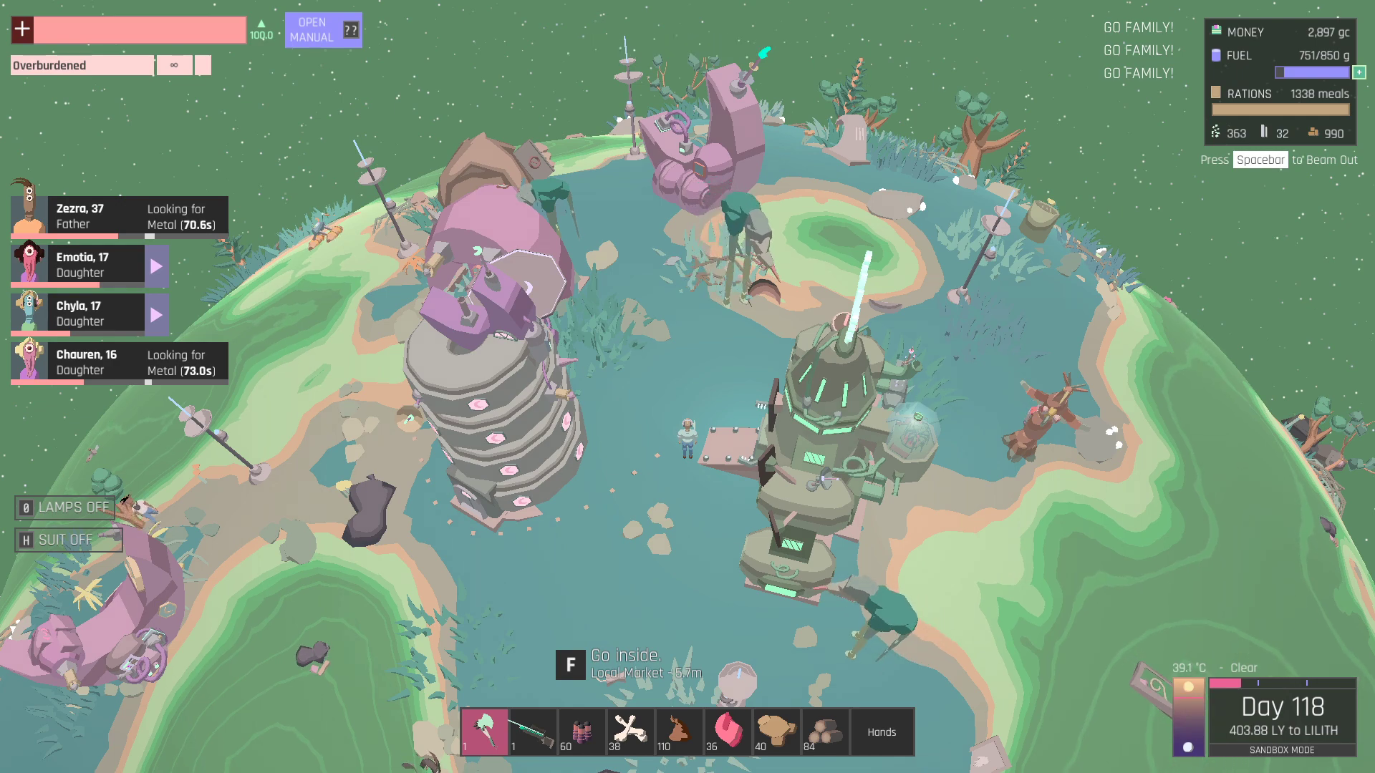
pyautogui.moveTo(689, 429); pyautogui.dragTo(967, 429)
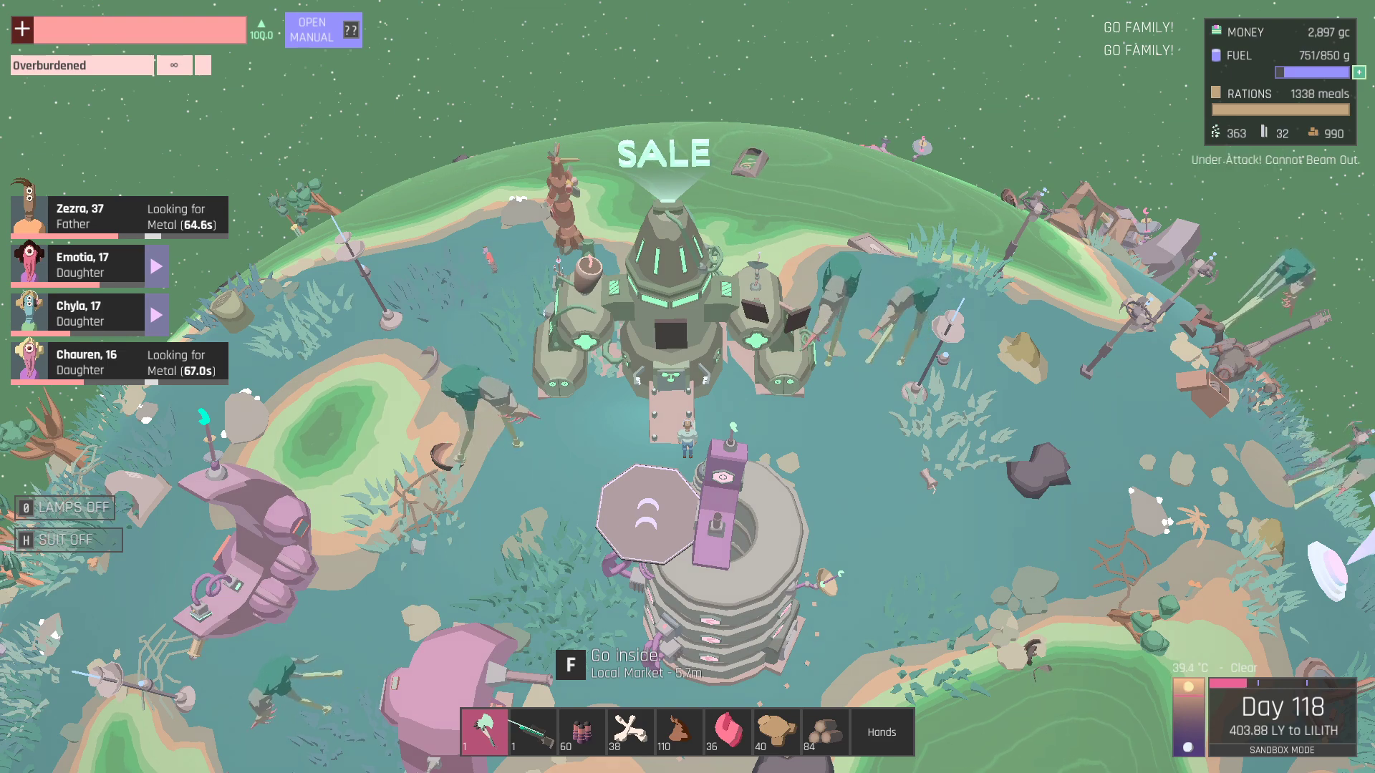
pyautogui.press('0')
pyautogui.press('1')
pyautogui.press('2')
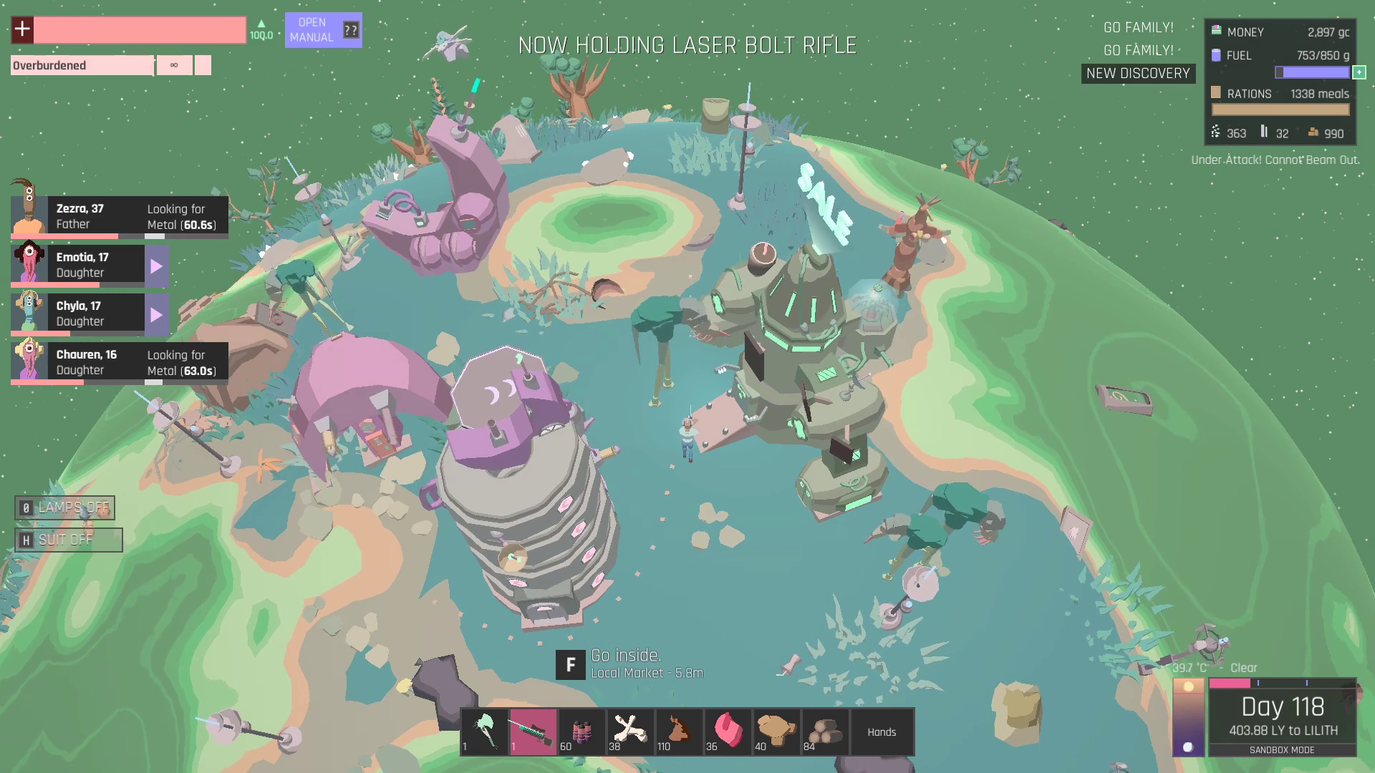
# Walk back to the Local Market and enter its trading goods list.
pyautogui.press('w')
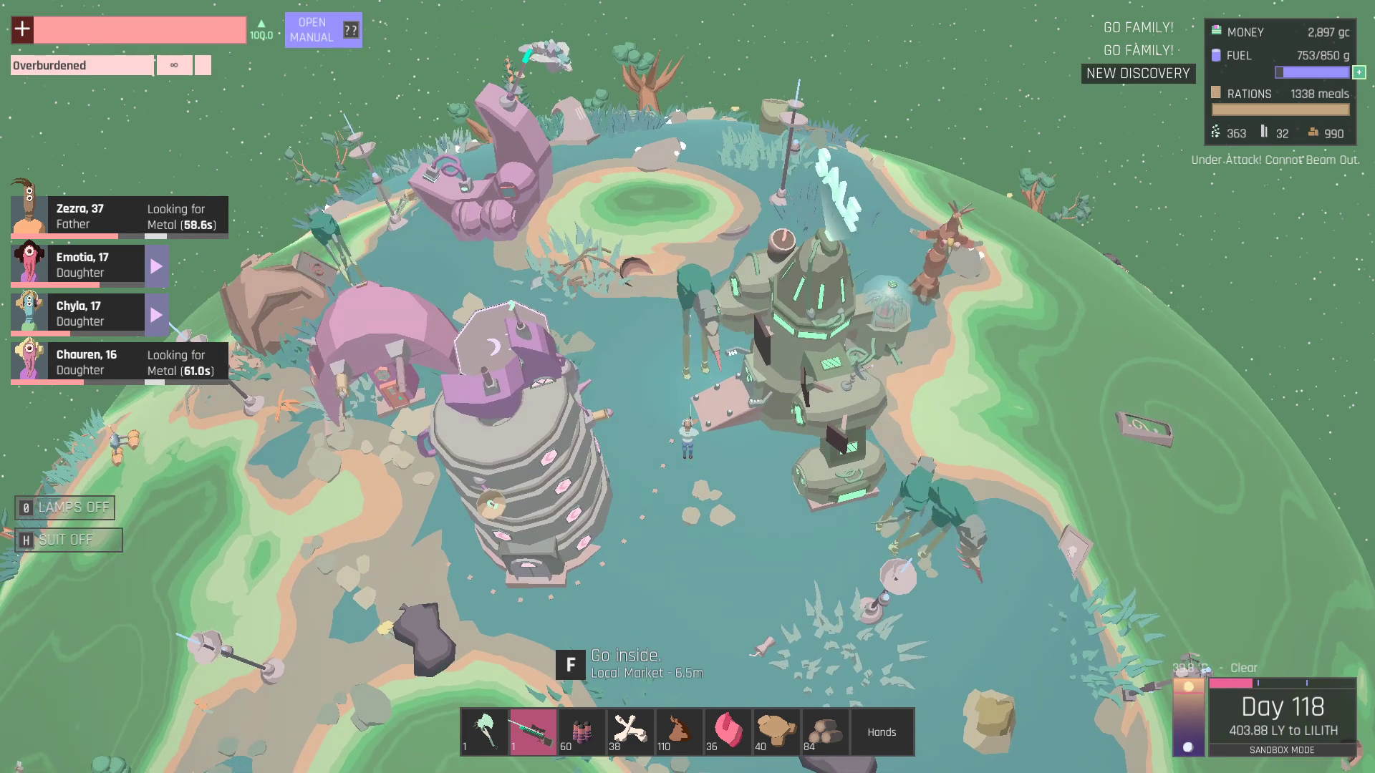
pyautogui.press('w')
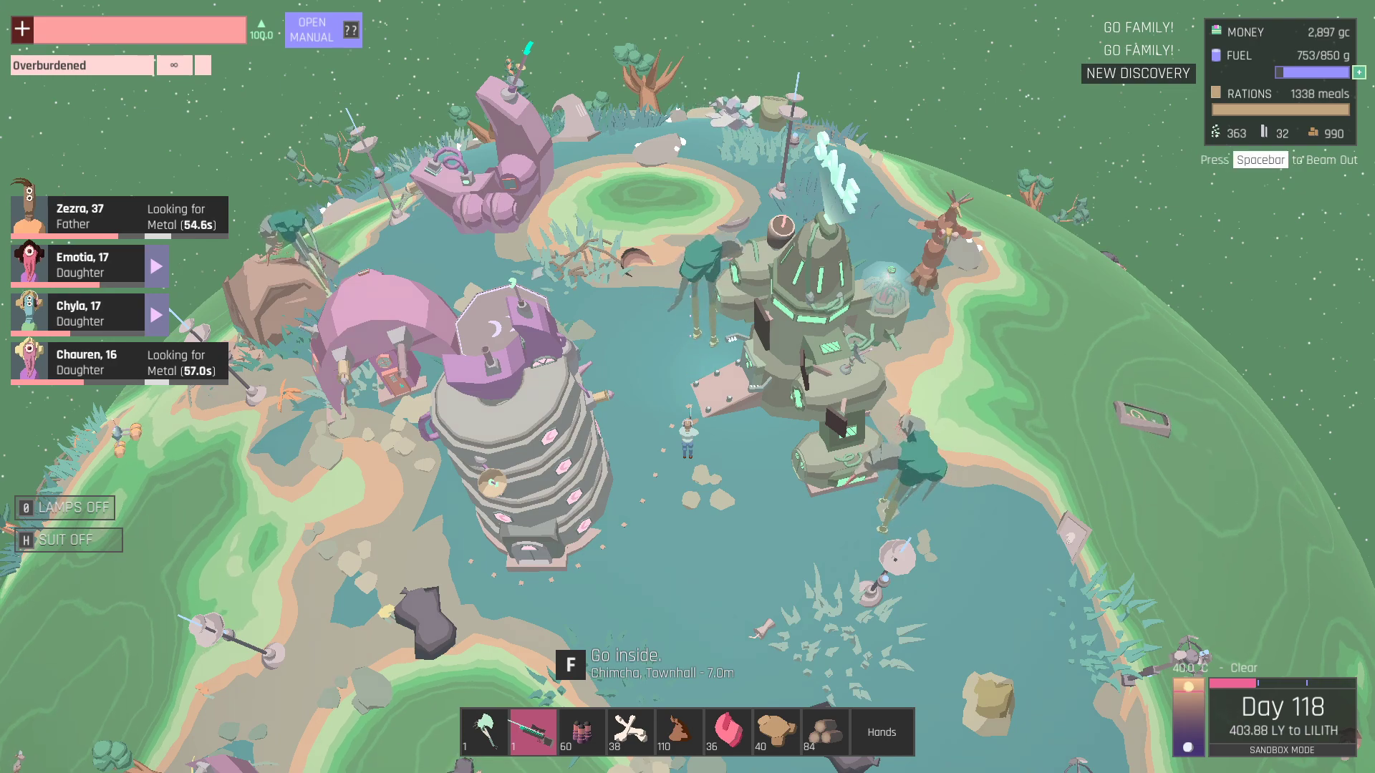
pyautogui.press('q')
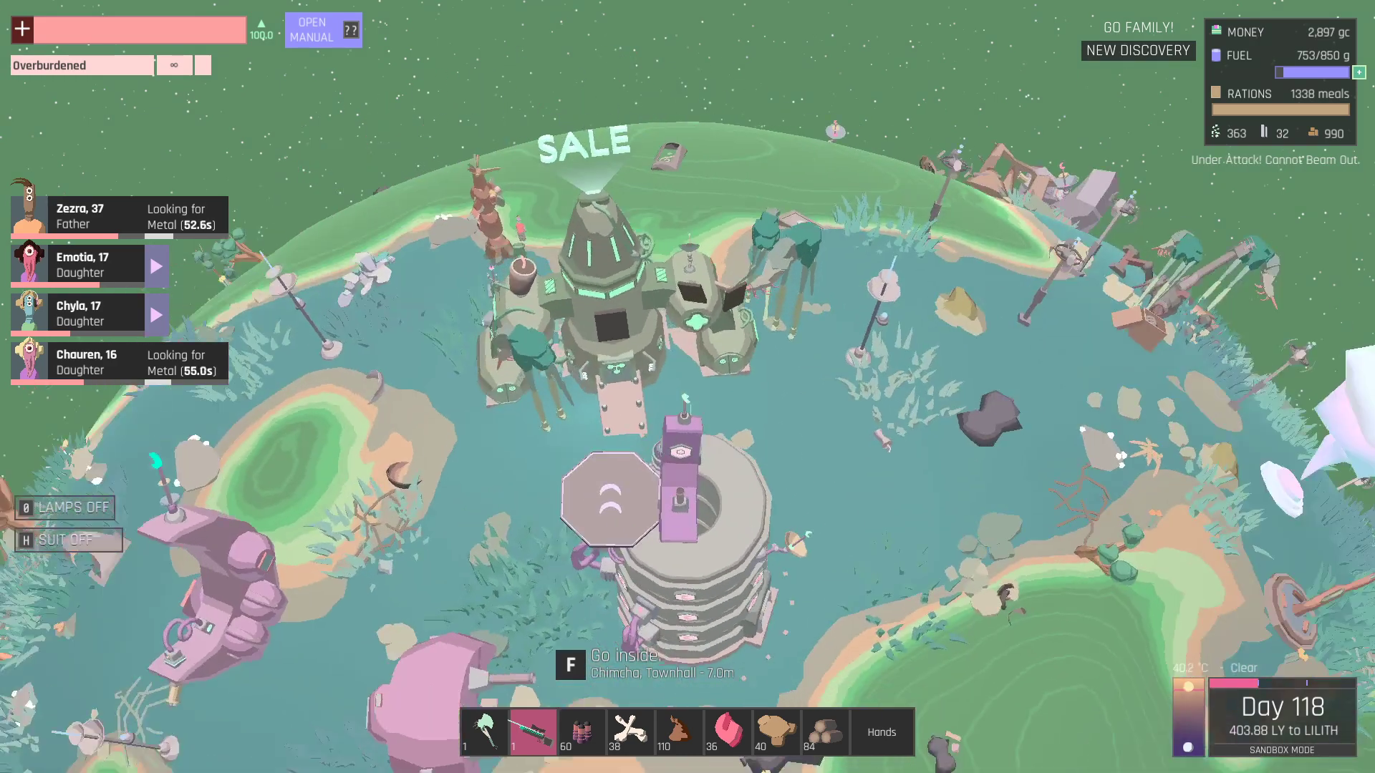
pyautogui.press('q')
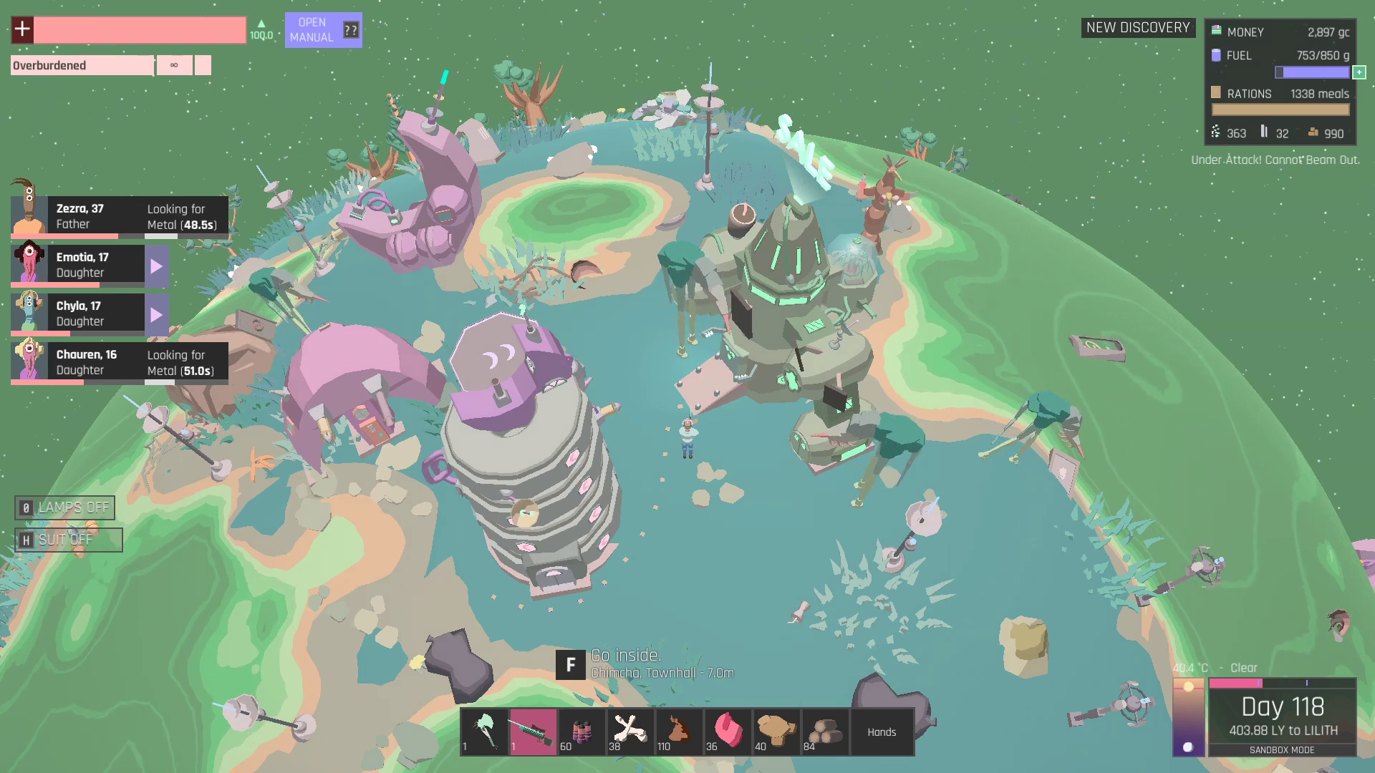
pyautogui.scroll(2, 687, 387)
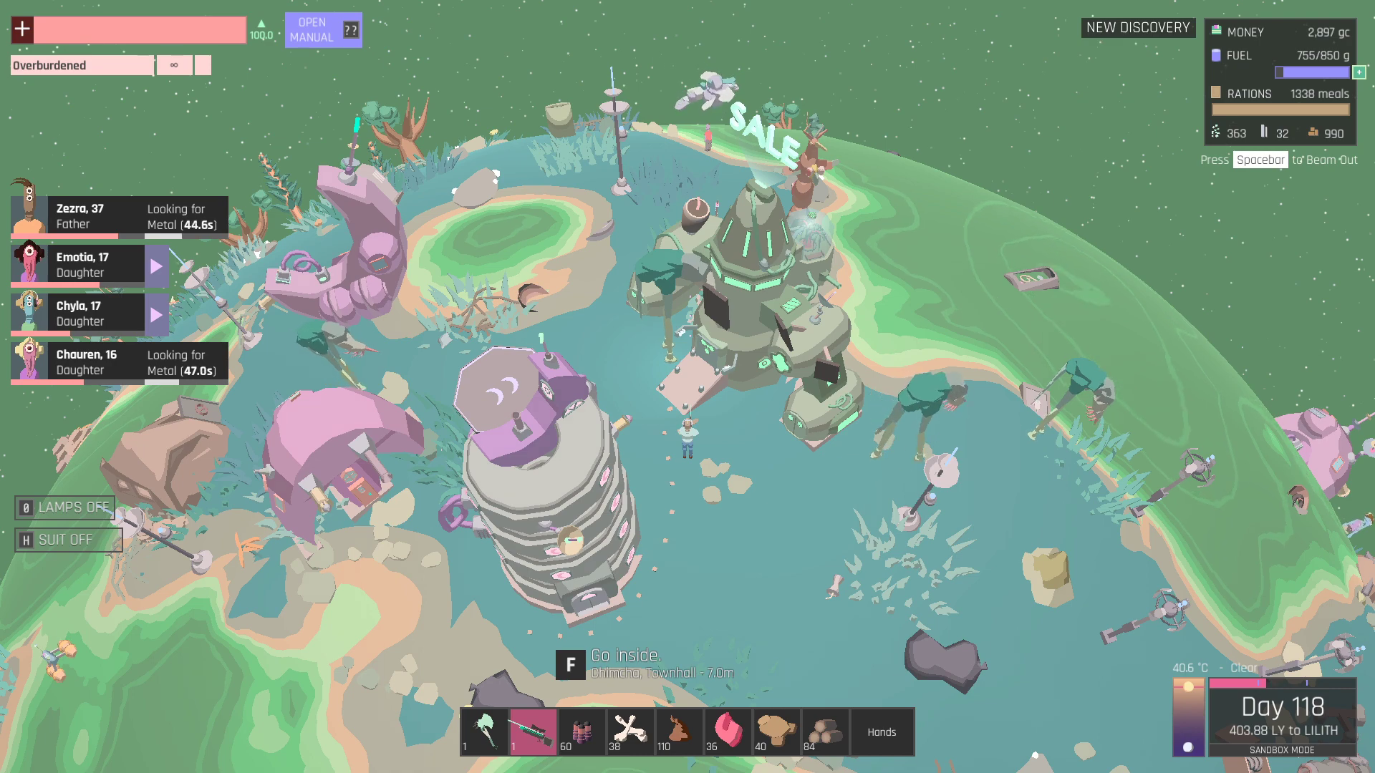
pyautogui.press('q')
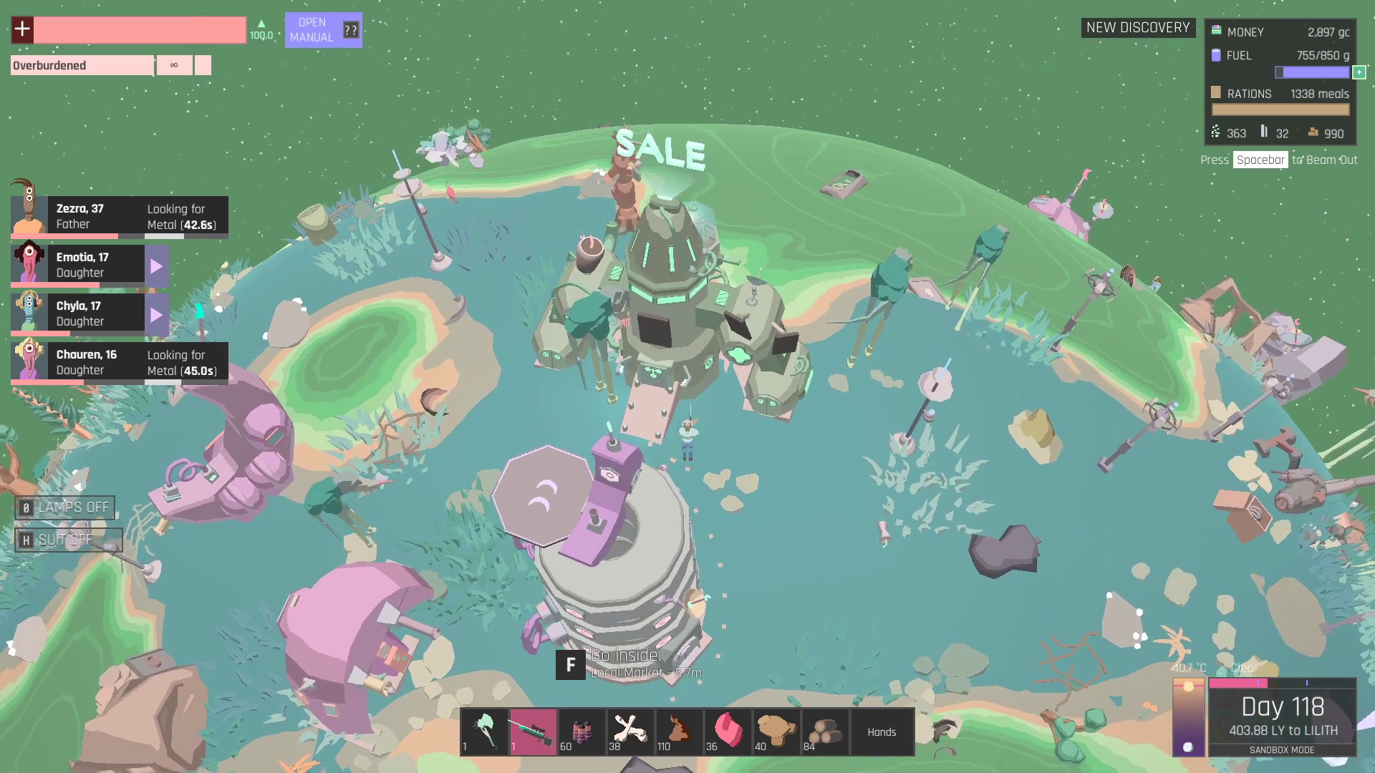
pyautogui.press('q')
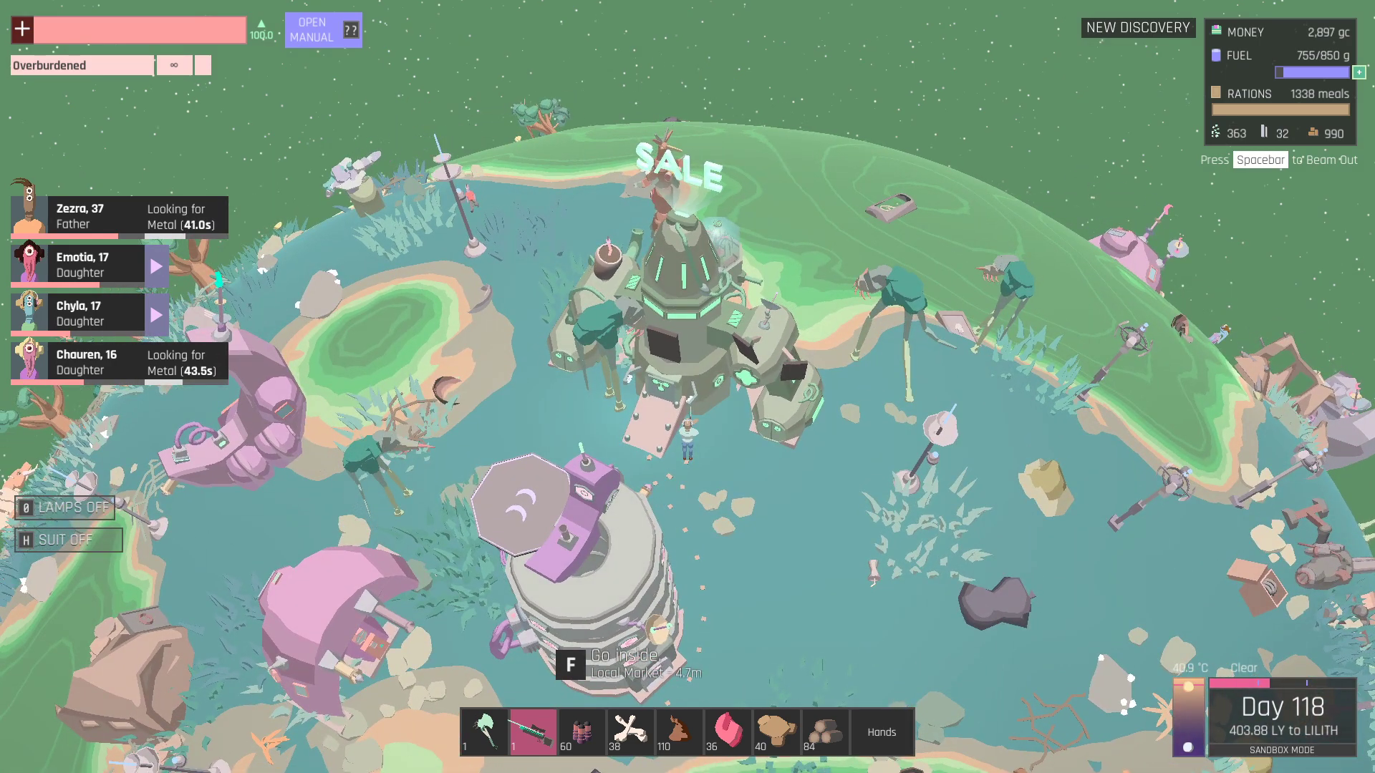
pyautogui.press('f')
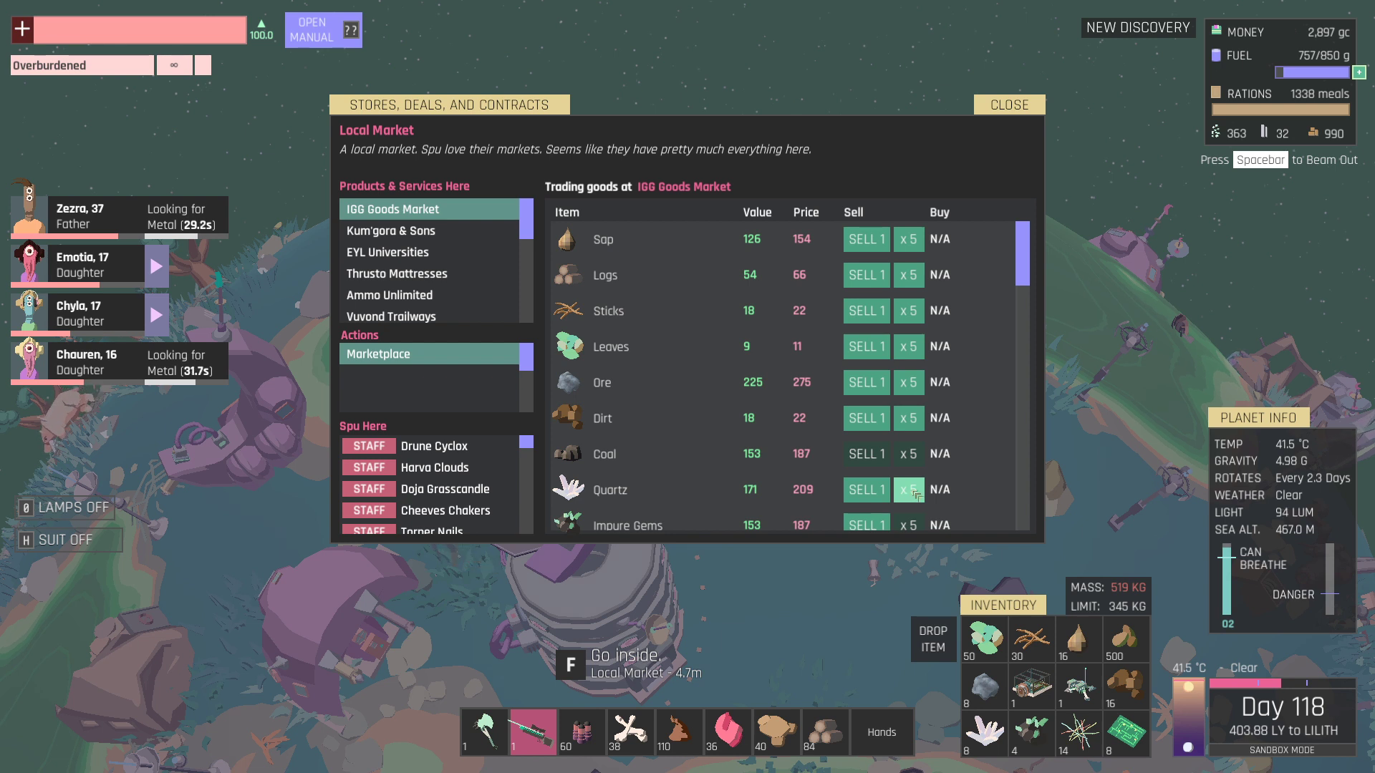
# Sell all the carried quartz and dirt, singly and in batches of five.
pyautogui.click(910, 490)
pyautogui.click(866, 490)
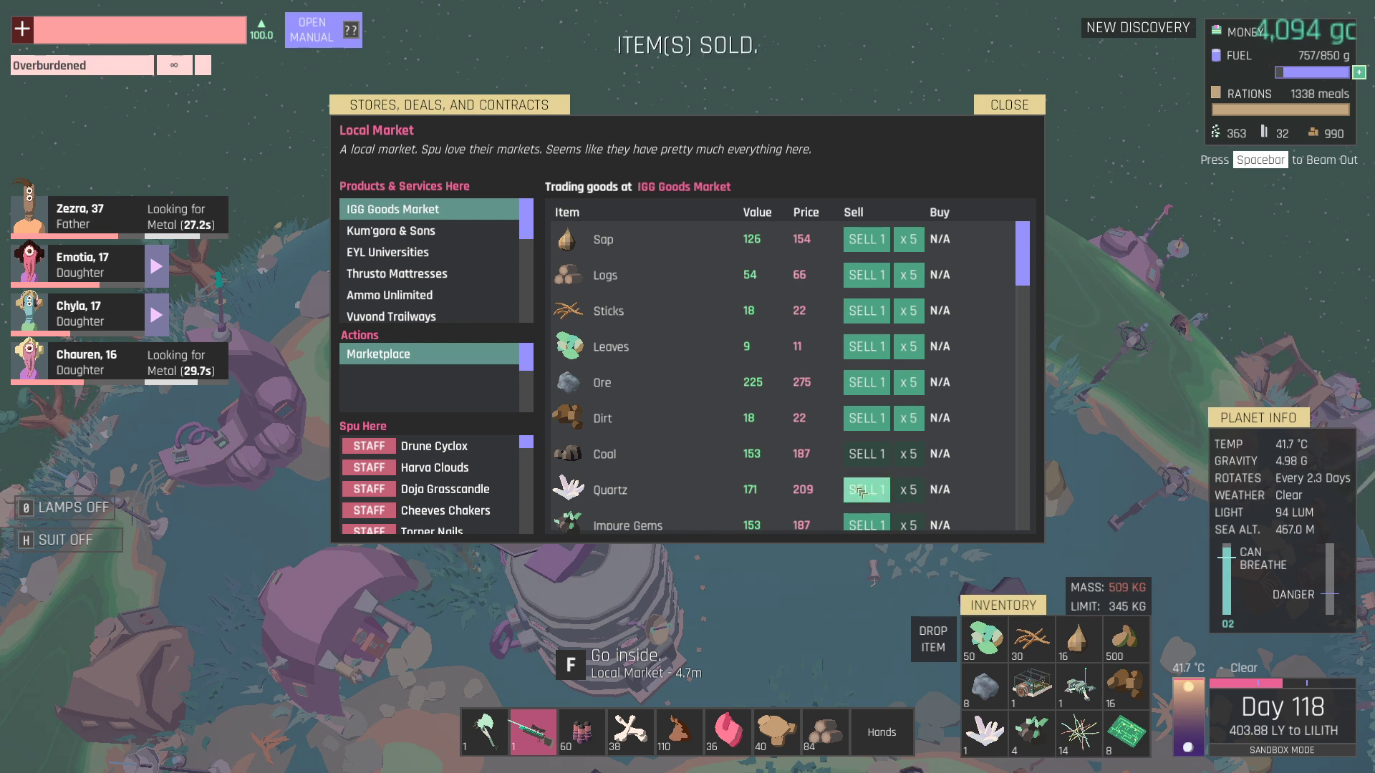
pyautogui.click(863, 491)
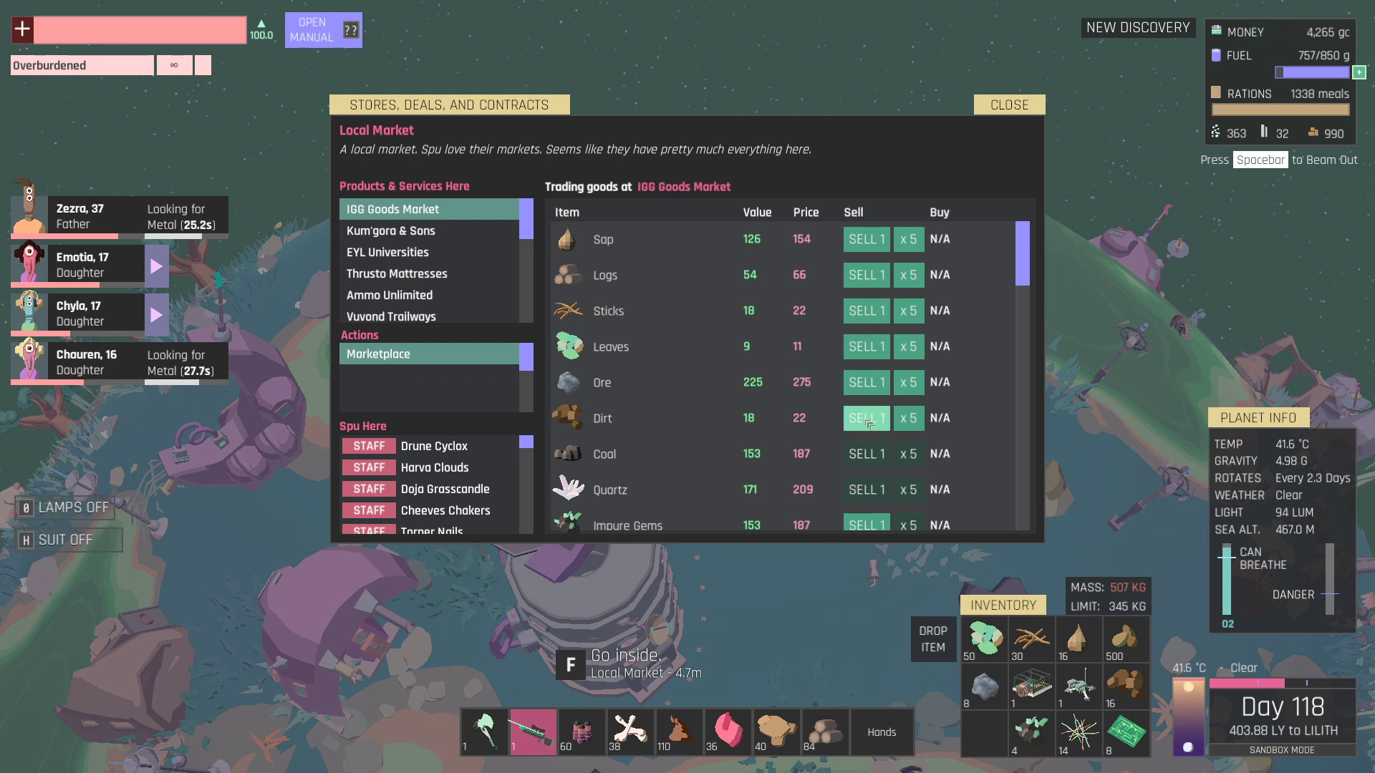
pyautogui.click(873, 419)
pyautogui.click(867, 422)
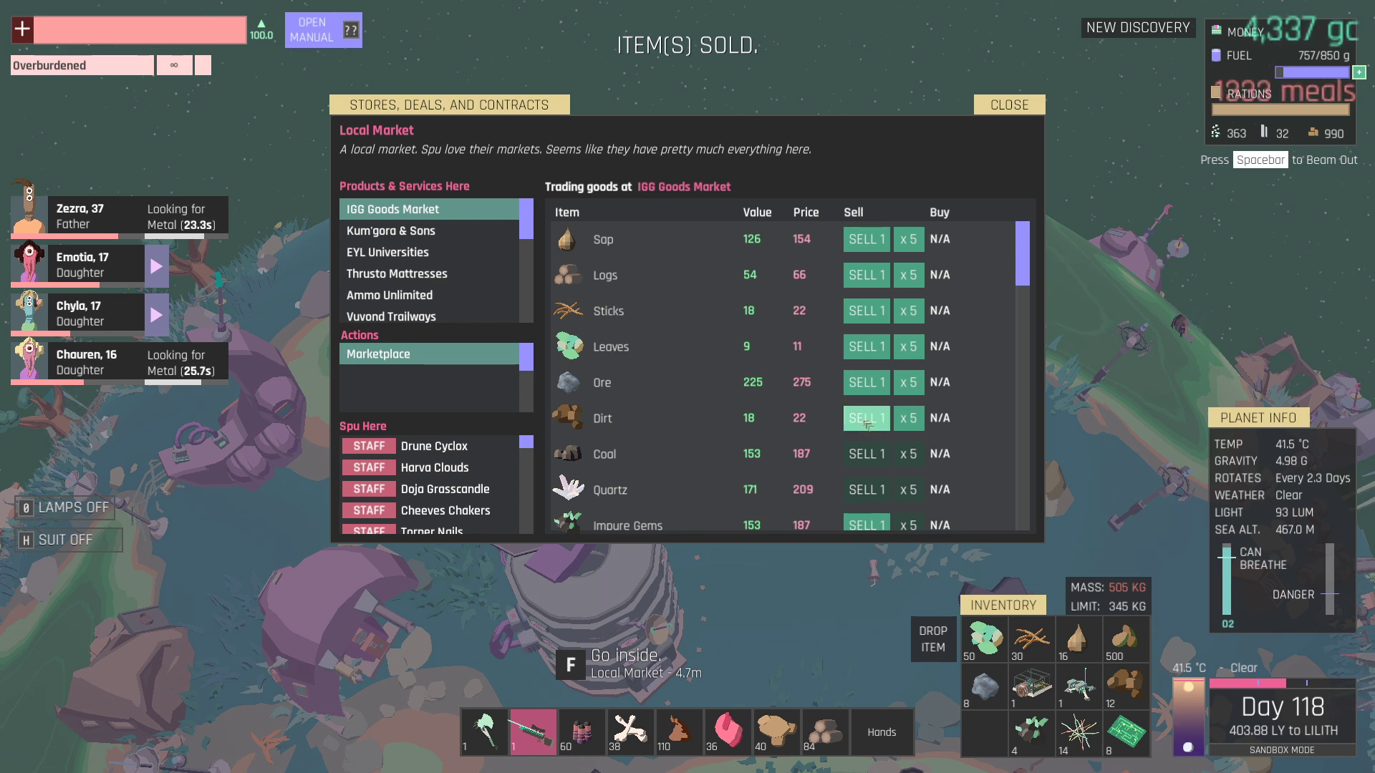
pyautogui.click(868, 419)
pyautogui.click(908, 418)
pyautogui.click(865, 420)
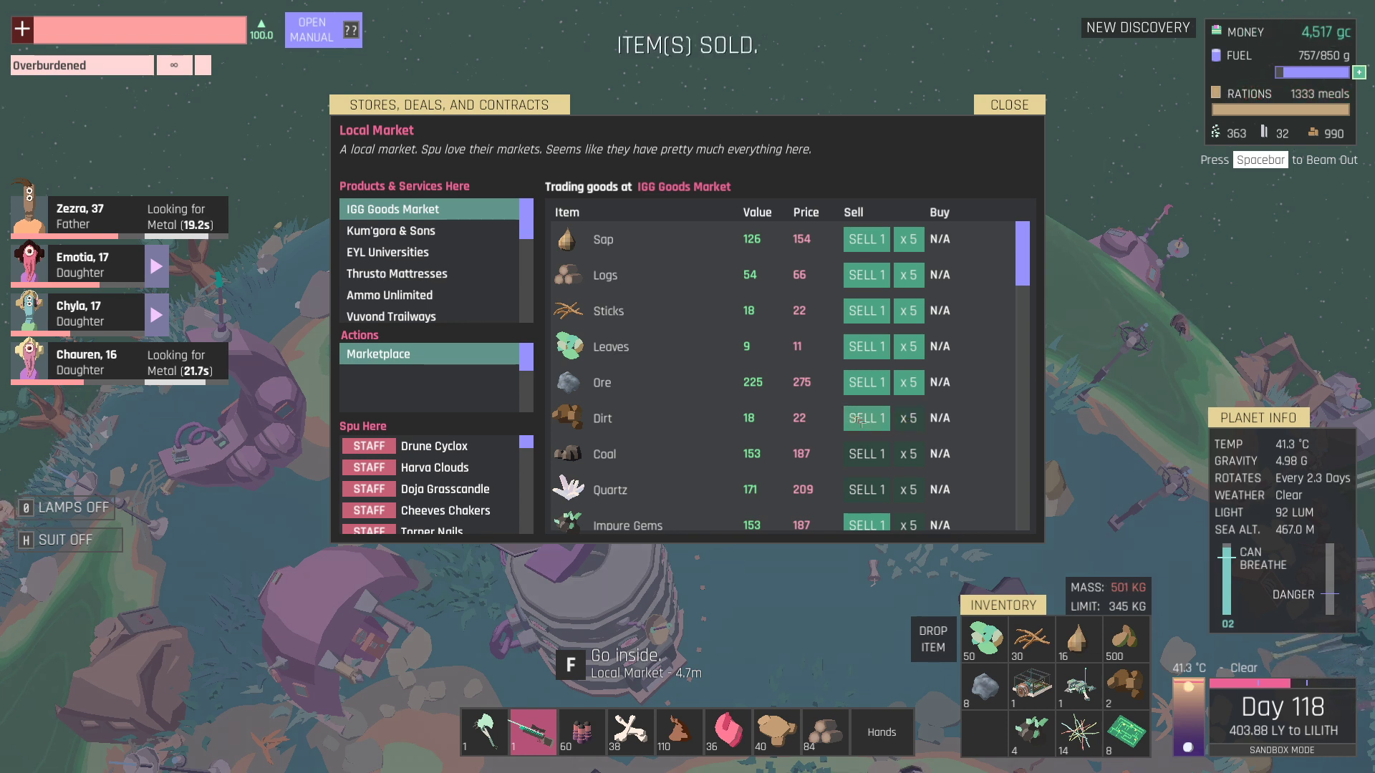
pyautogui.click(859, 421)
# Sell the sap, logs and ore, mostly in batches of five.
pyautogui.click(909, 241)
pyautogui.click(909, 240)
pyautogui.click(865, 240)
pyautogui.click(865, 240)
pyautogui.click(909, 276)
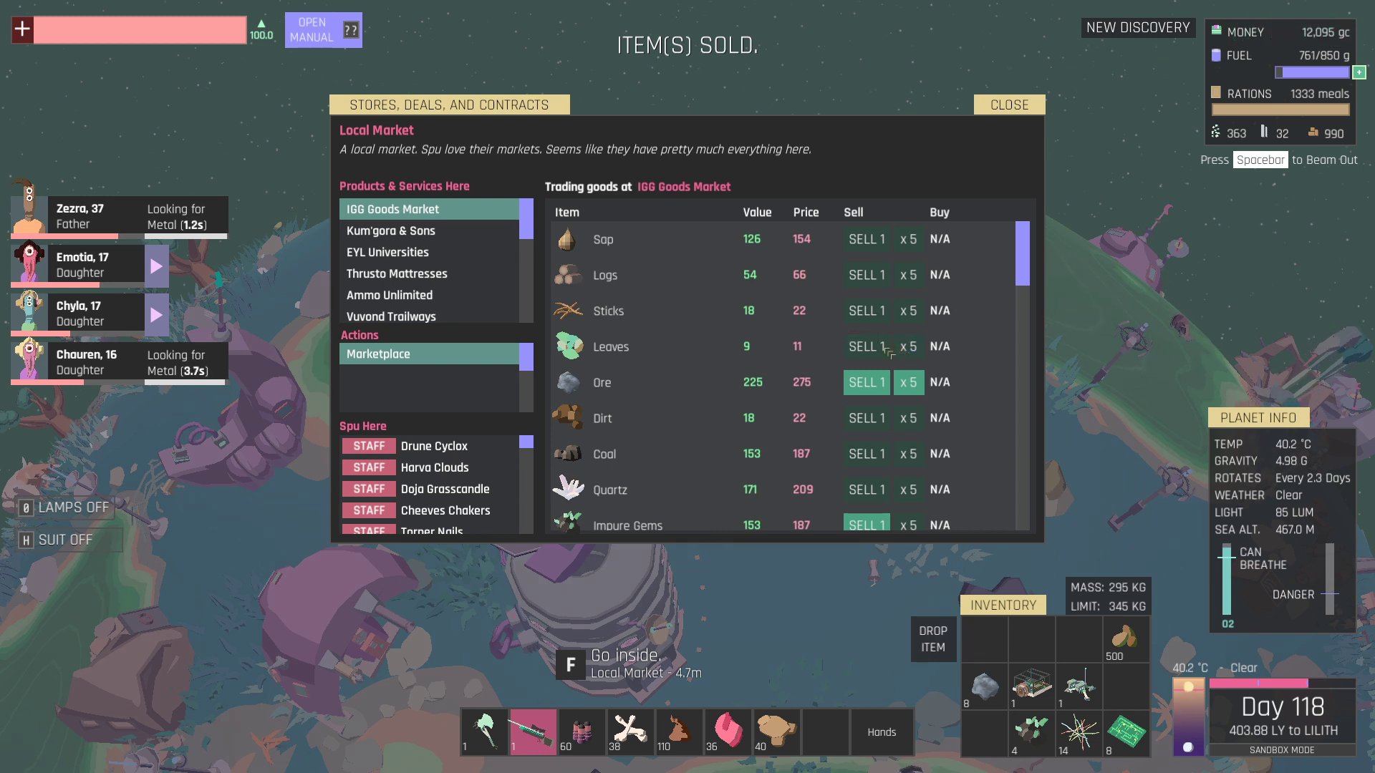
pyautogui.click(909, 382)
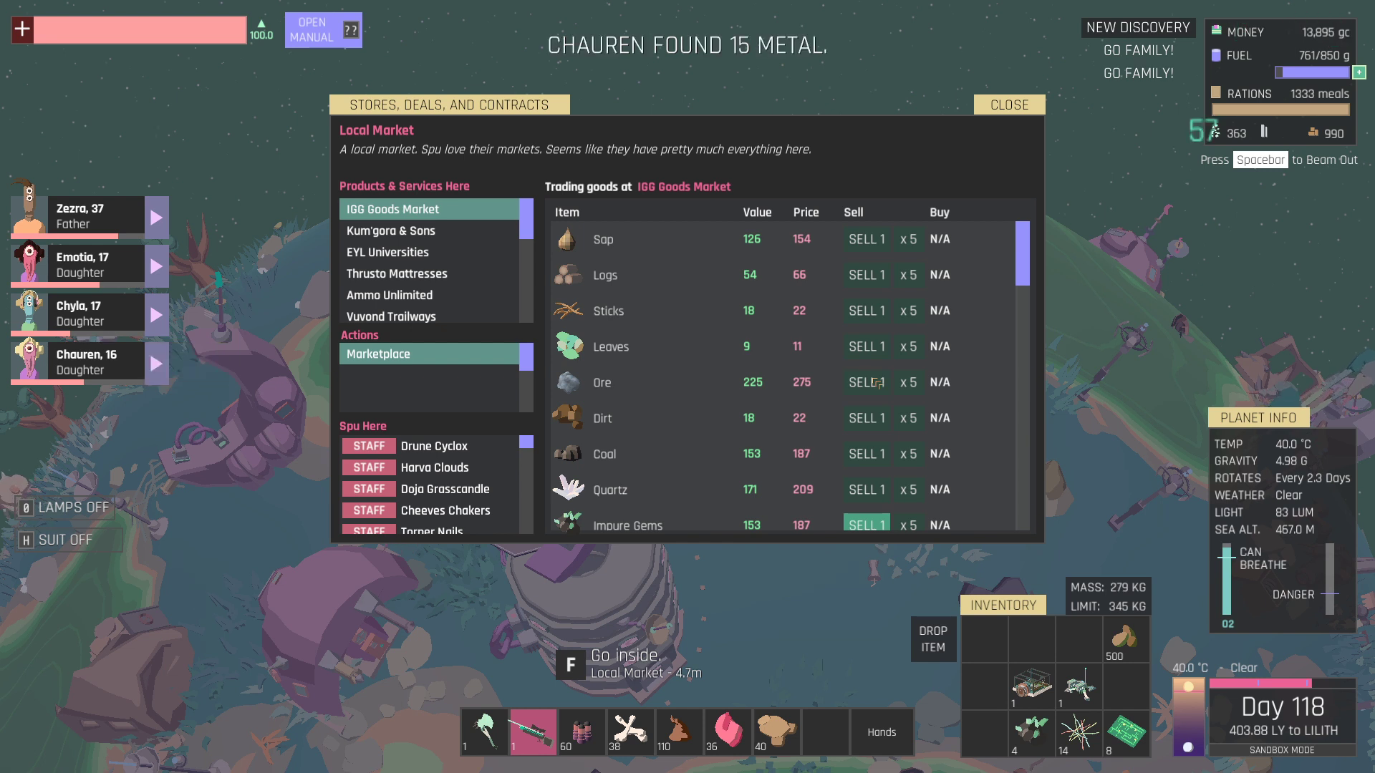
# Assign Collect Carbon to Zezra, Emotia, Chyla and Chauren.
pyautogui.click(156, 218)
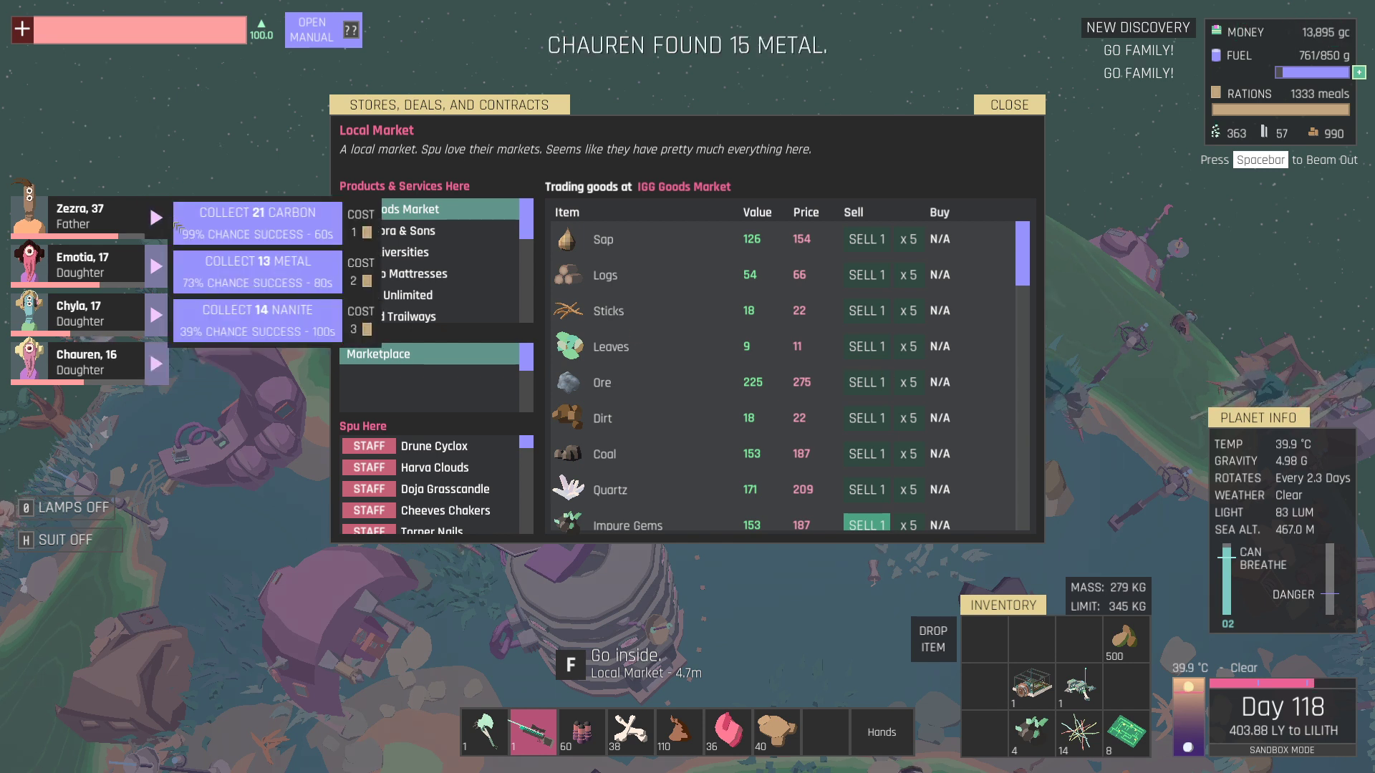
pyautogui.click(258, 223)
pyautogui.click(156, 267)
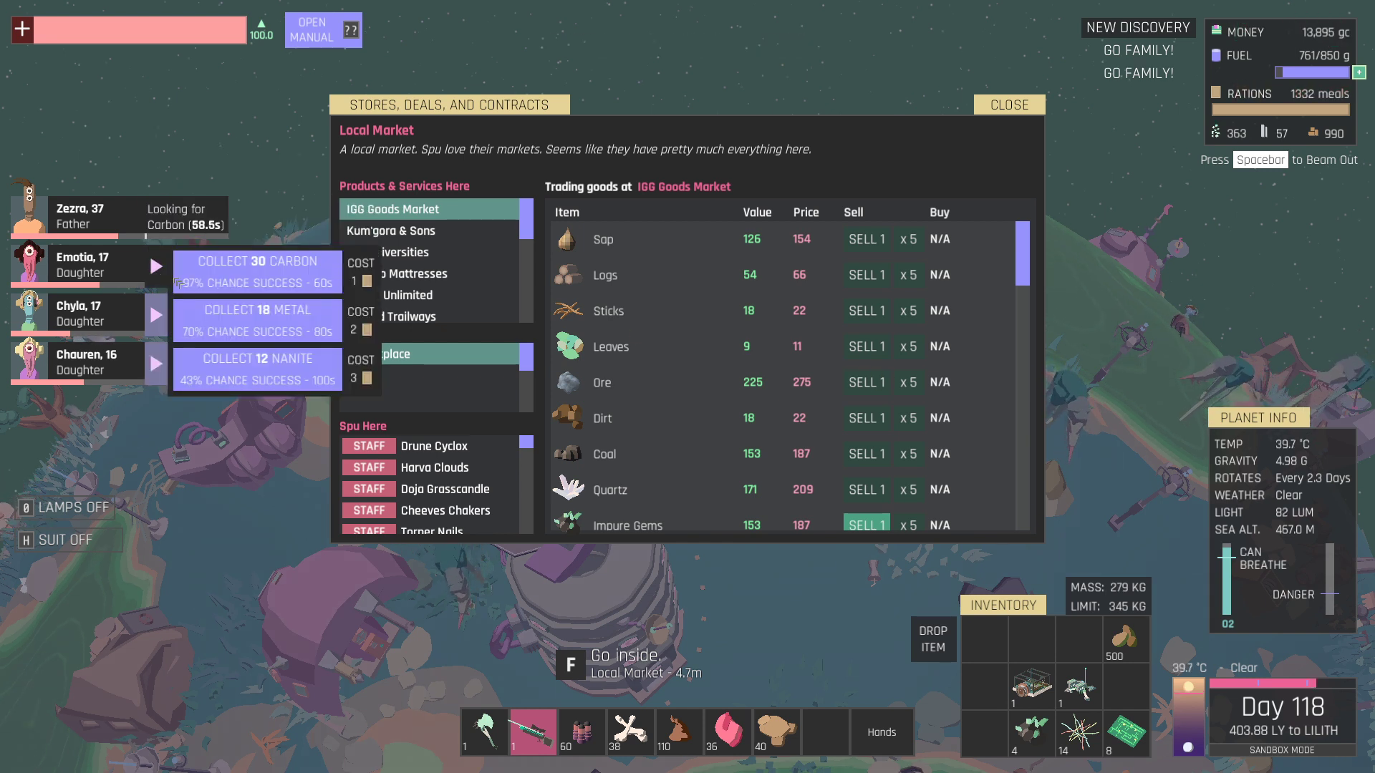
pyautogui.click(189, 284)
pyautogui.click(154, 316)
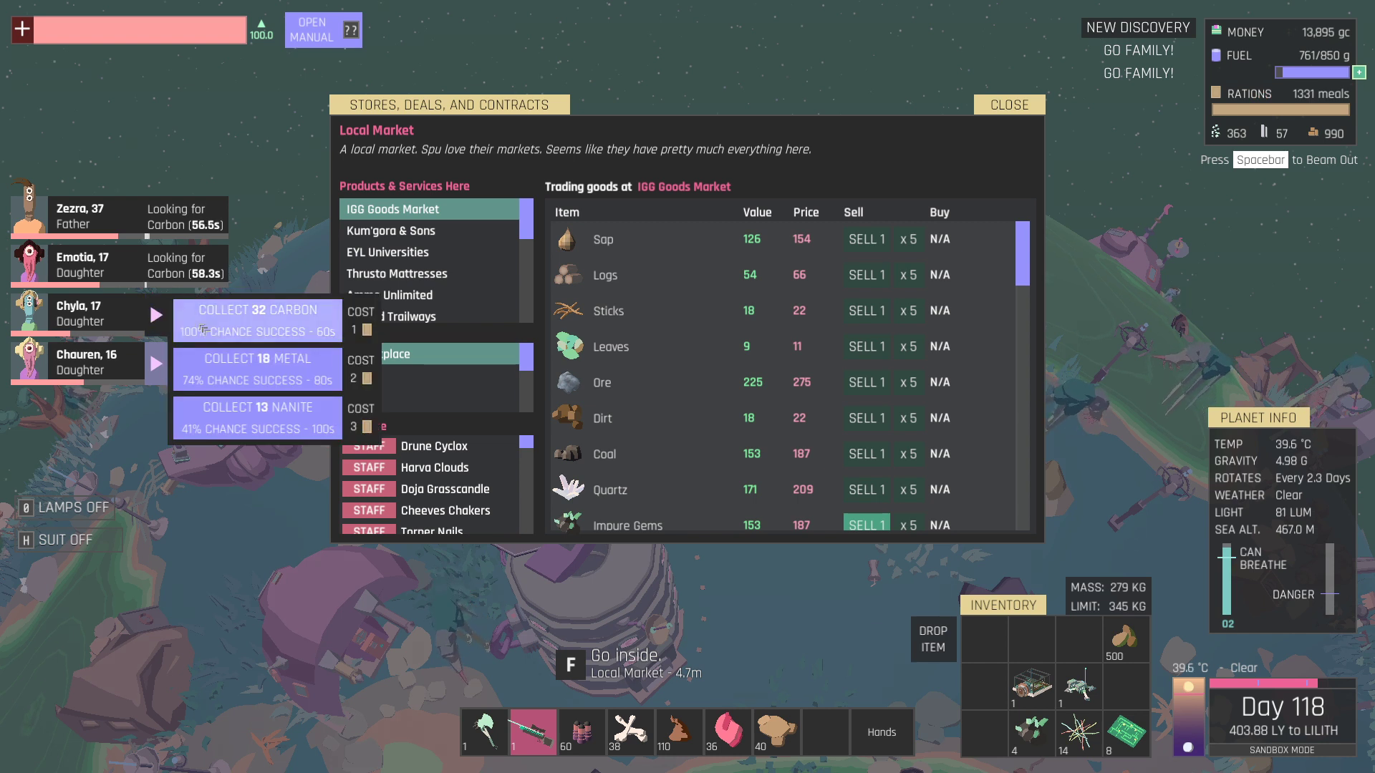
pyautogui.click(259, 321)
pyautogui.click(156, 364)
pyautogui.click(212, 372)
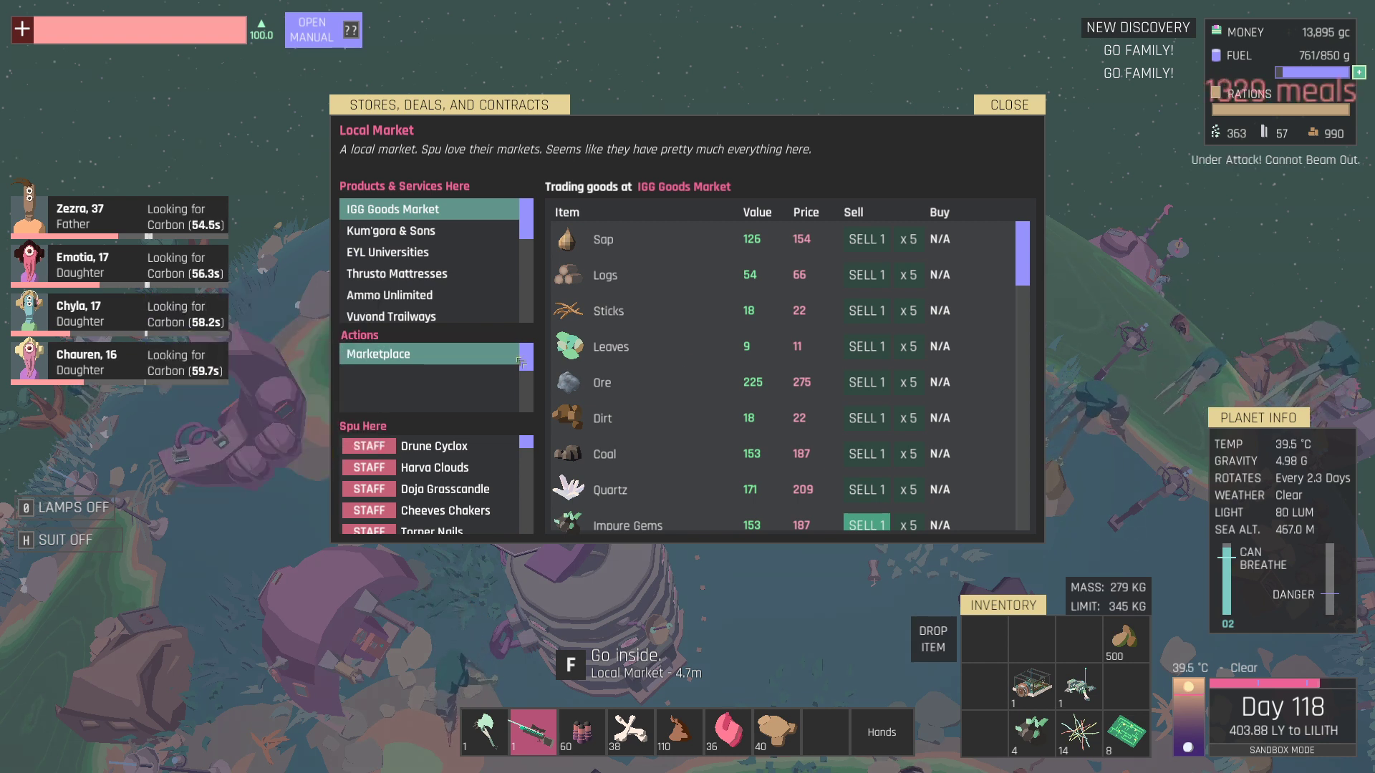
pyautogui.scroll(-2, 967, 413)
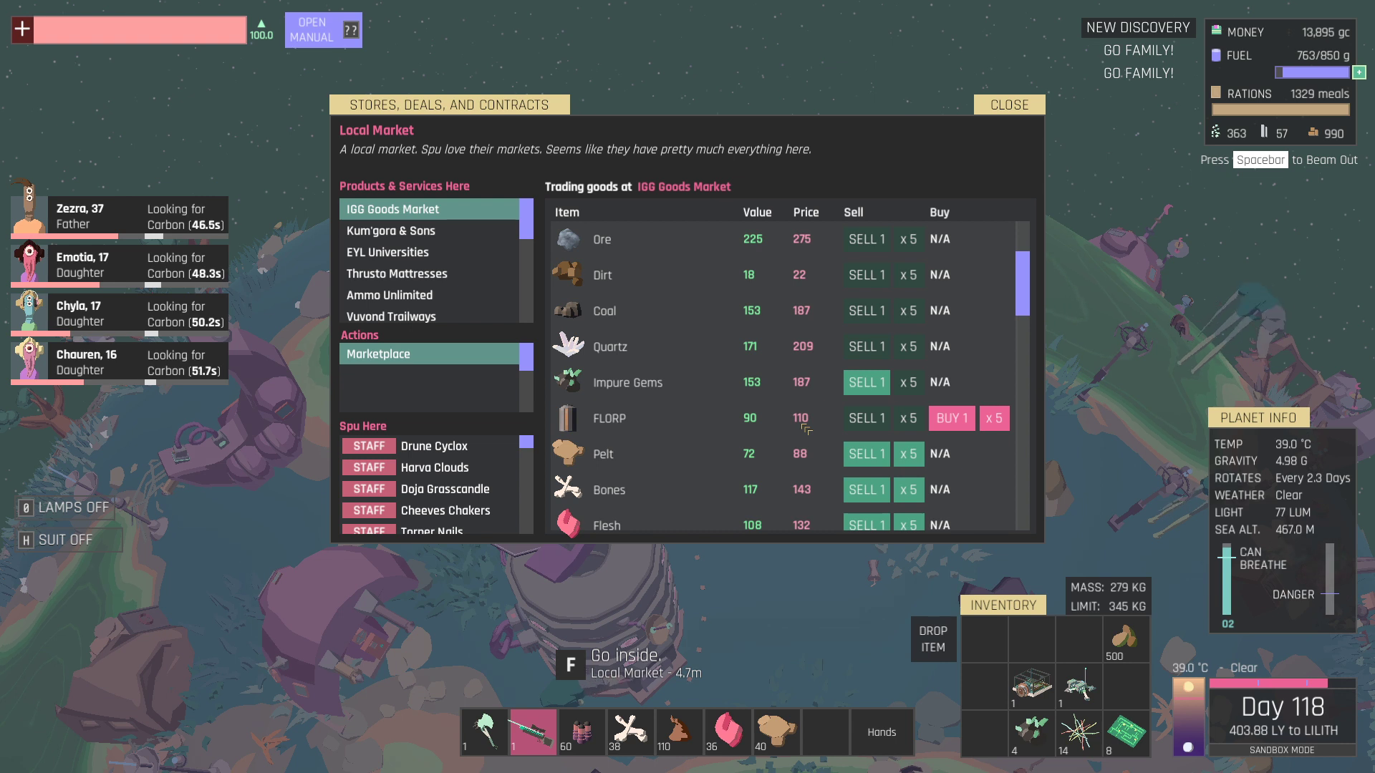
pyautogui.scroll(-1, 804, 426)
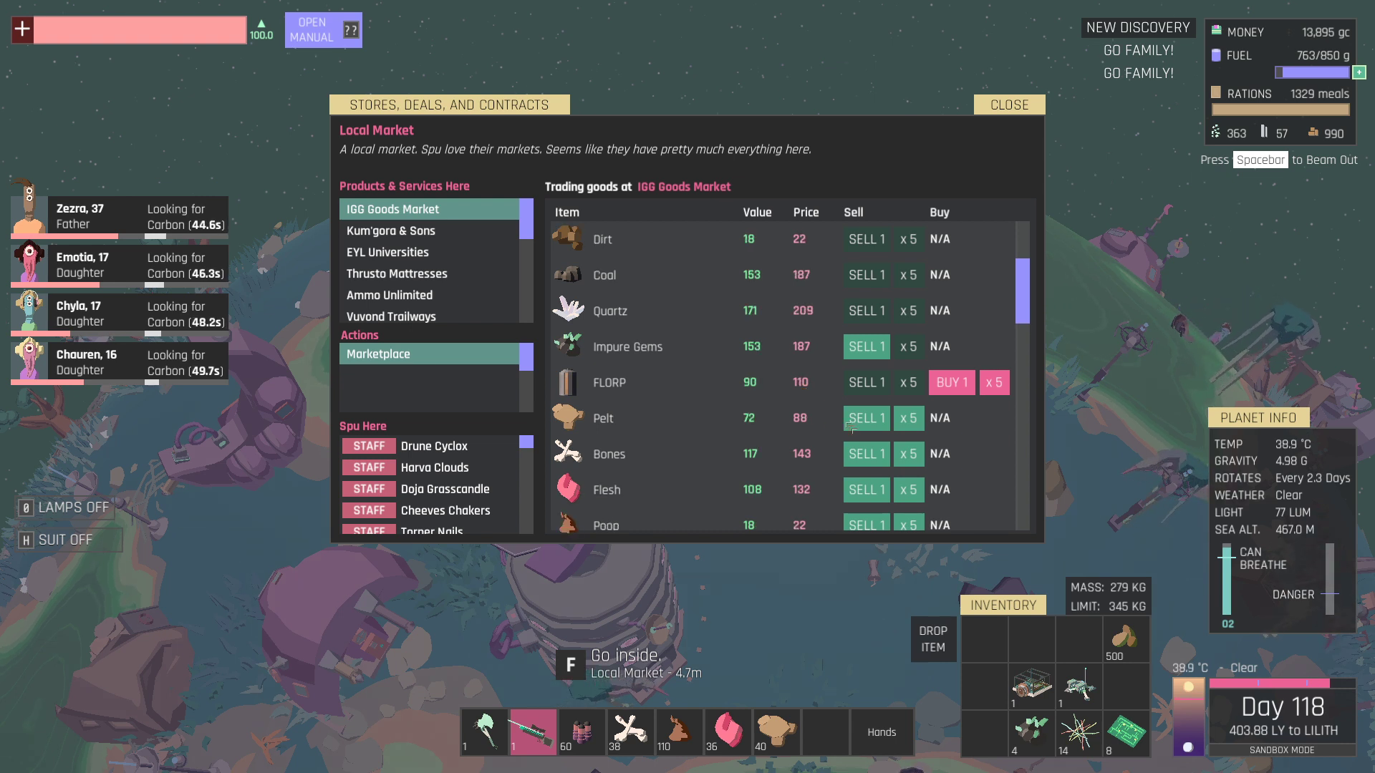
# Sell the pelts in batches of five and the impure gems one by one.
pyautogui.click(908, 418)
pyautogui.click(908, 418)
pyautogui.click(908, 418)
pyautogui.click(908, 418)
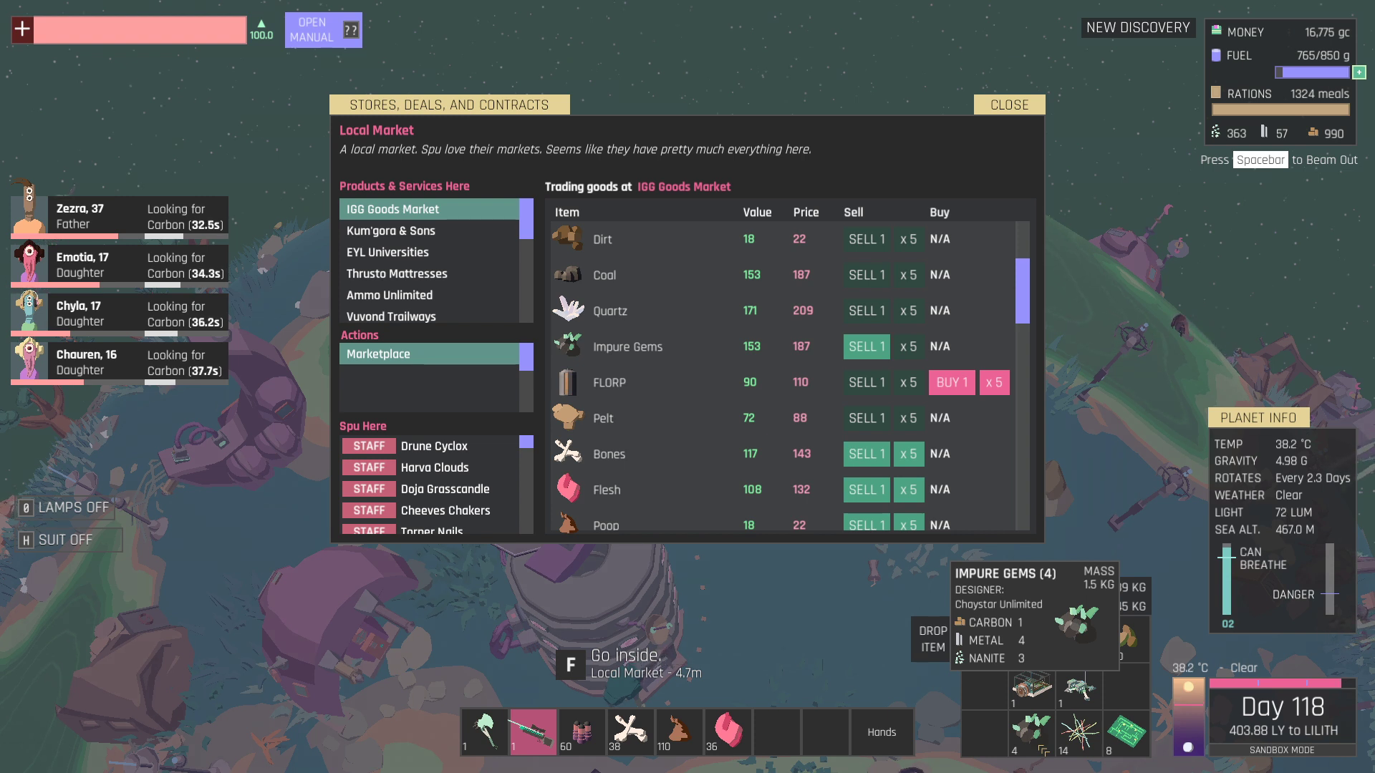
pyautogui.click(867, 348)
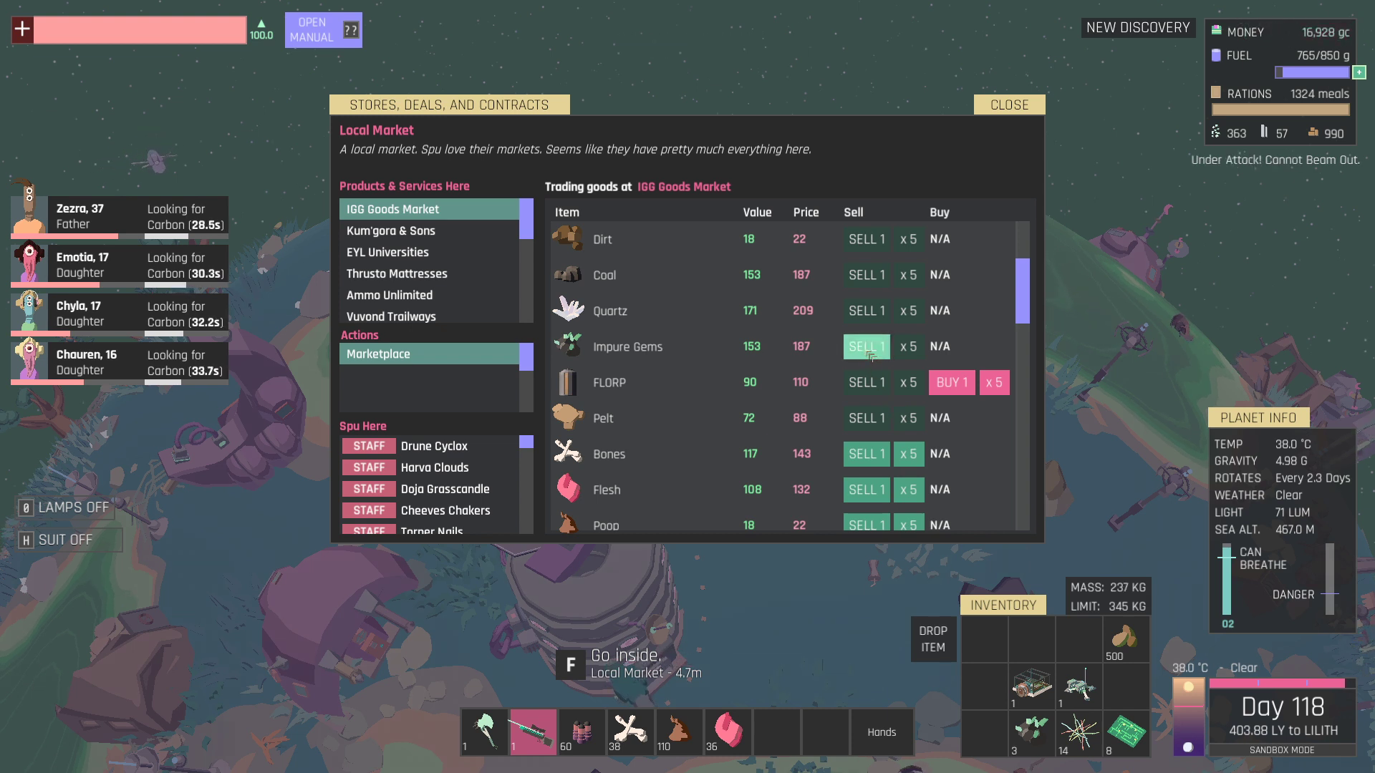
pyautogui.click(866, 347)
pyautogui.click(867, 347)
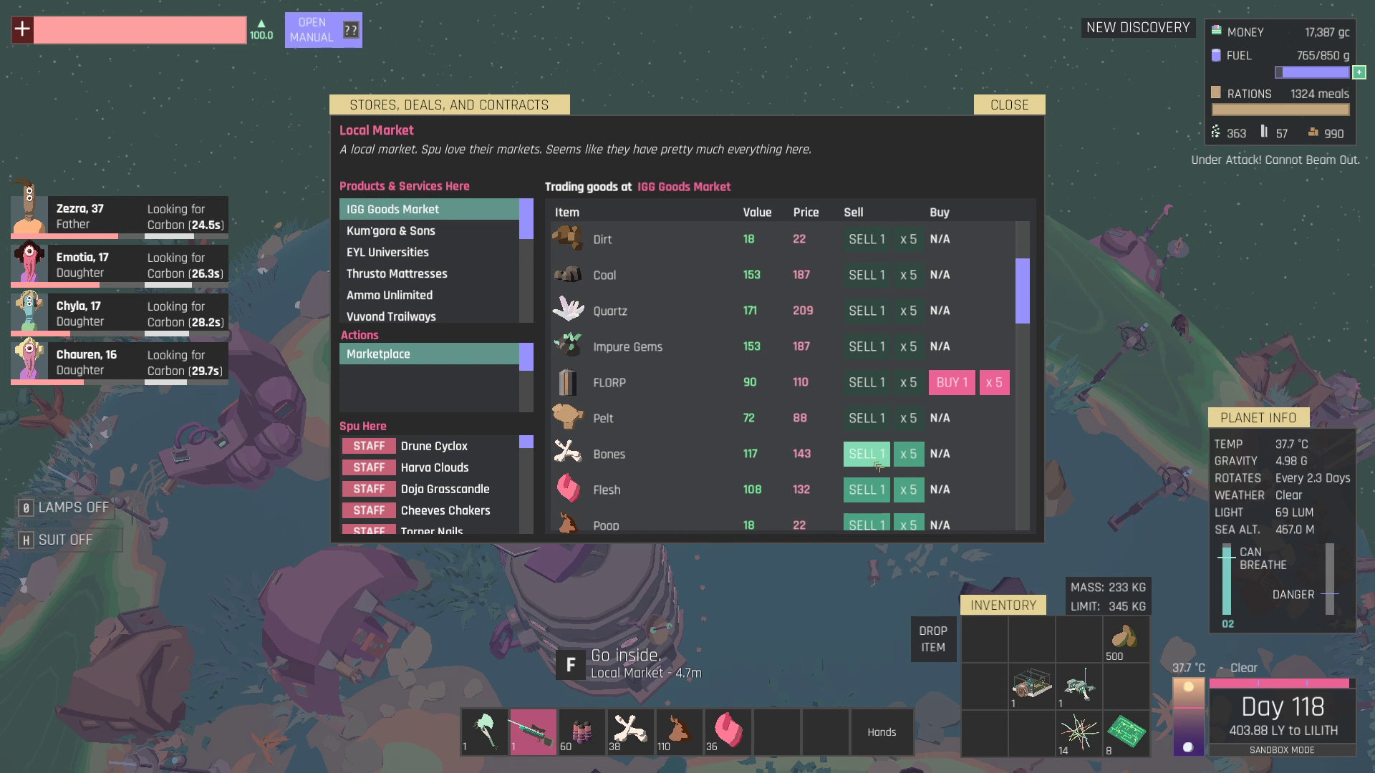
# Sell all the bones and flesh, batches of five then the leftovers.
pyautogui.click(908, 454)
pyautogui.click(907, 454)
pyautogui.click(907, 454)
pyautogui.click(908, 454)
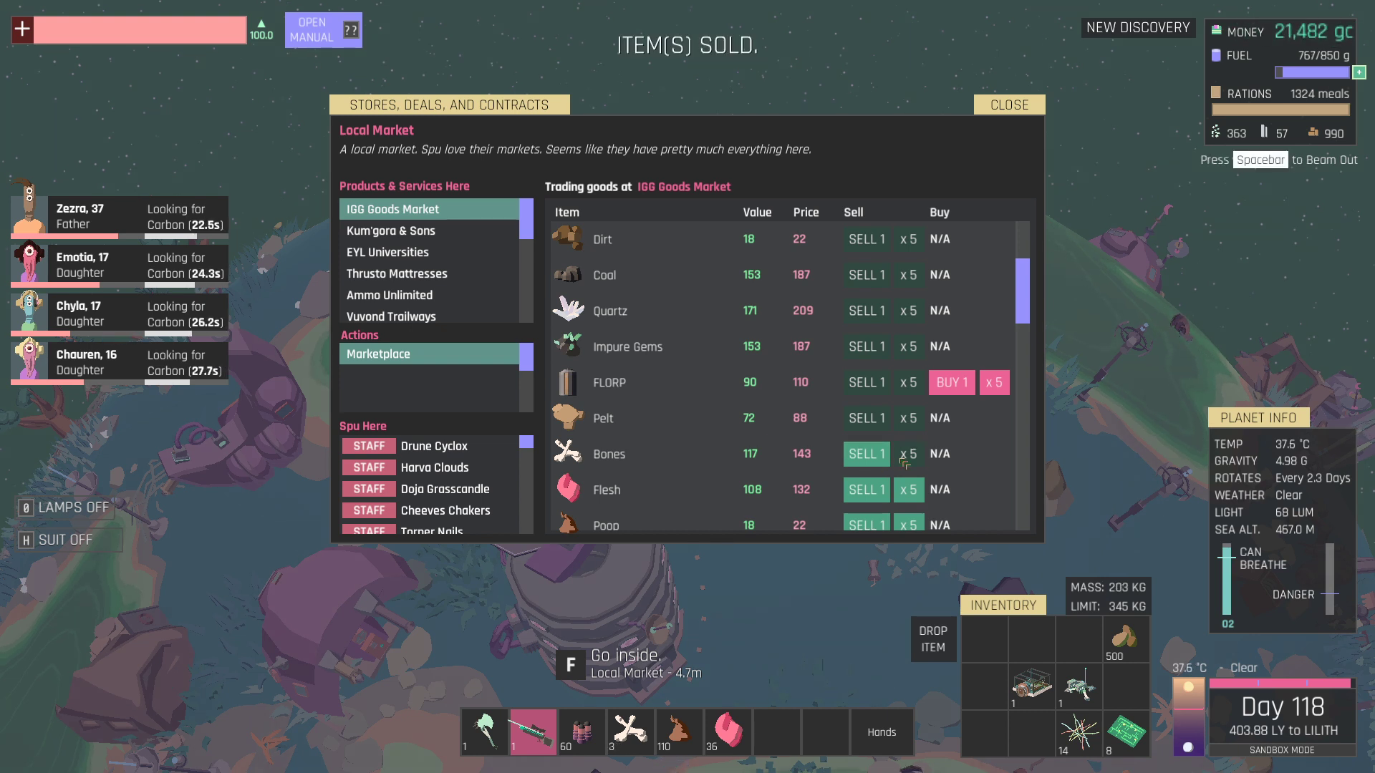
pyautogui.click(866, 453)
pyautogui.click(866, 453)
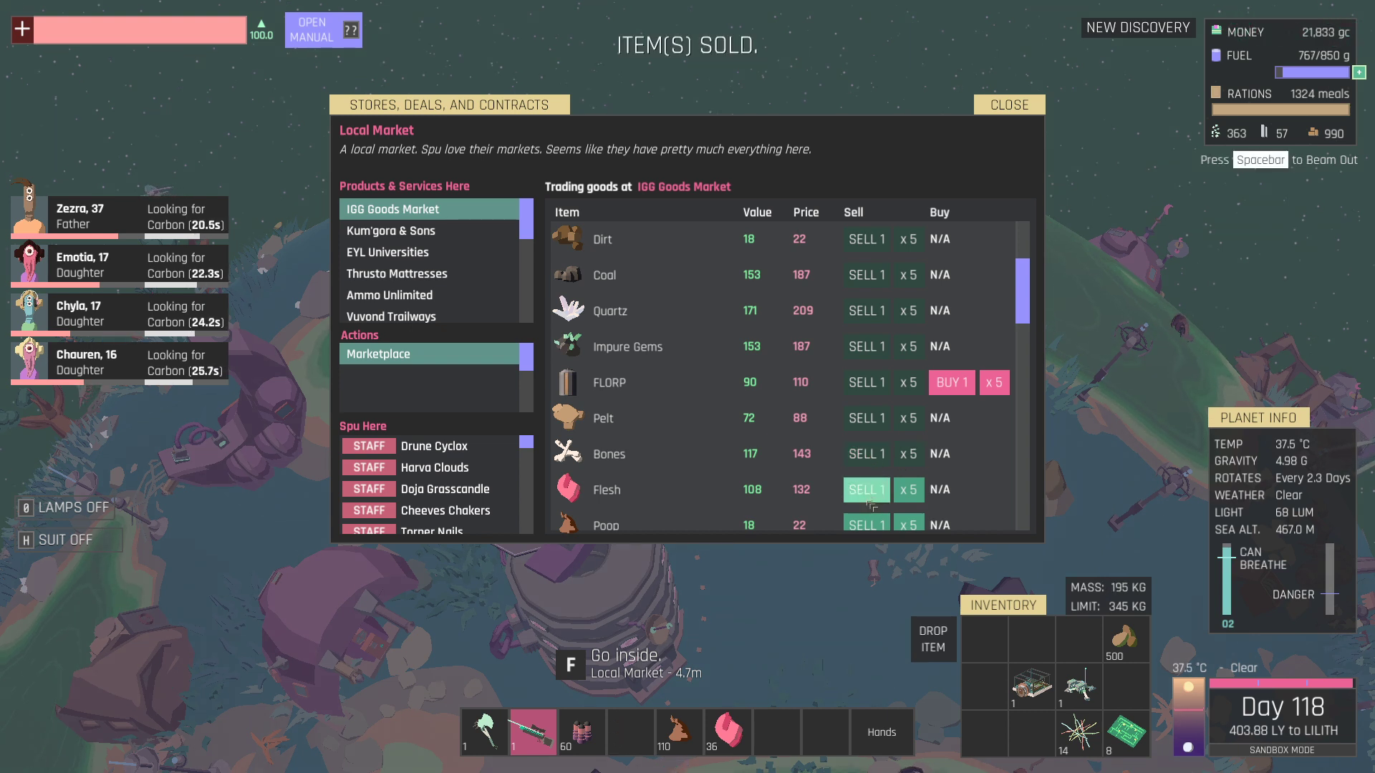
pyautogui.click(908, 491)
pyautogui.click(908, 490)
pyautogui.click(908, 491)
pyautogui.click(908, 490)
pyautogui.click(866, 490)
pyautogui.scroll(-2, 892, 472)
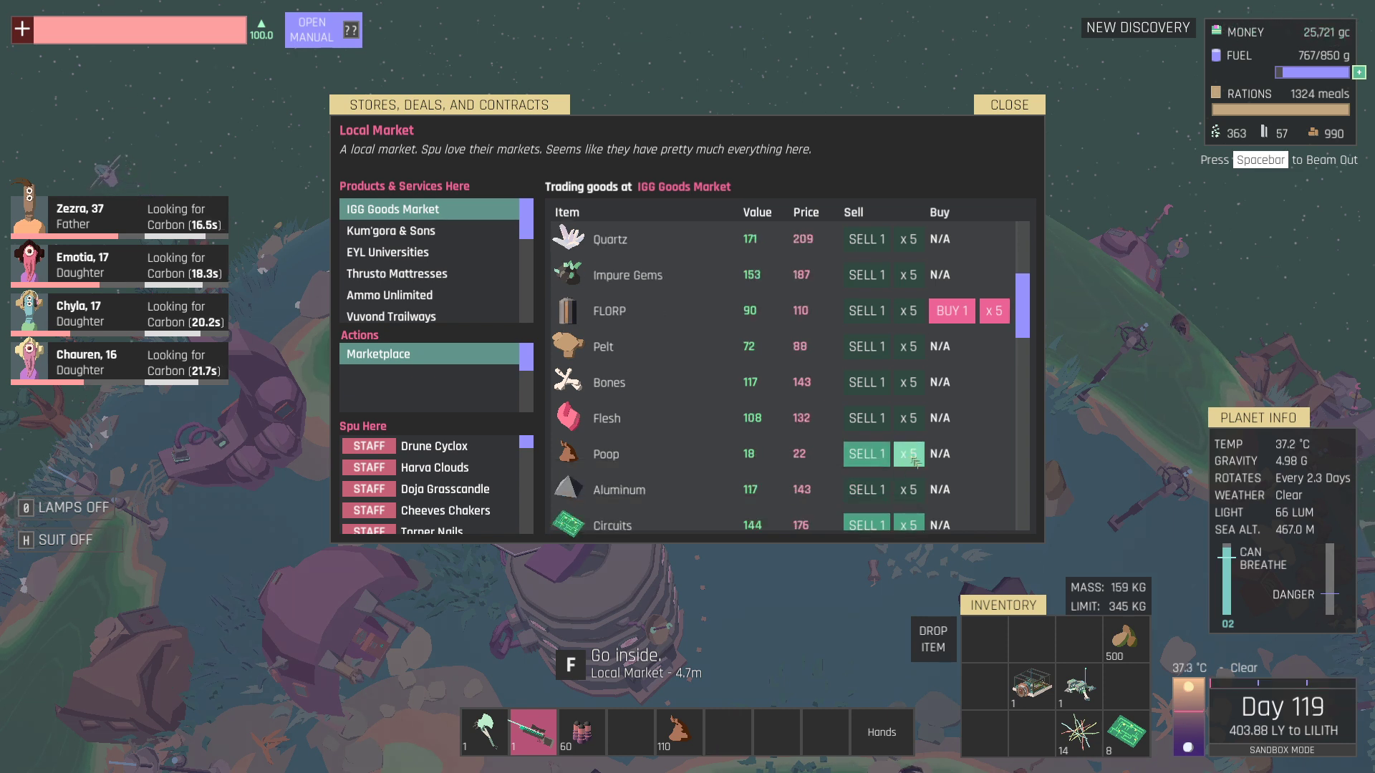
# Sell the poop in repeated batches of five.
pyautogui.click(909, 454)
pyautogui.click(909, 453)
pyautogui.click(909, 453)
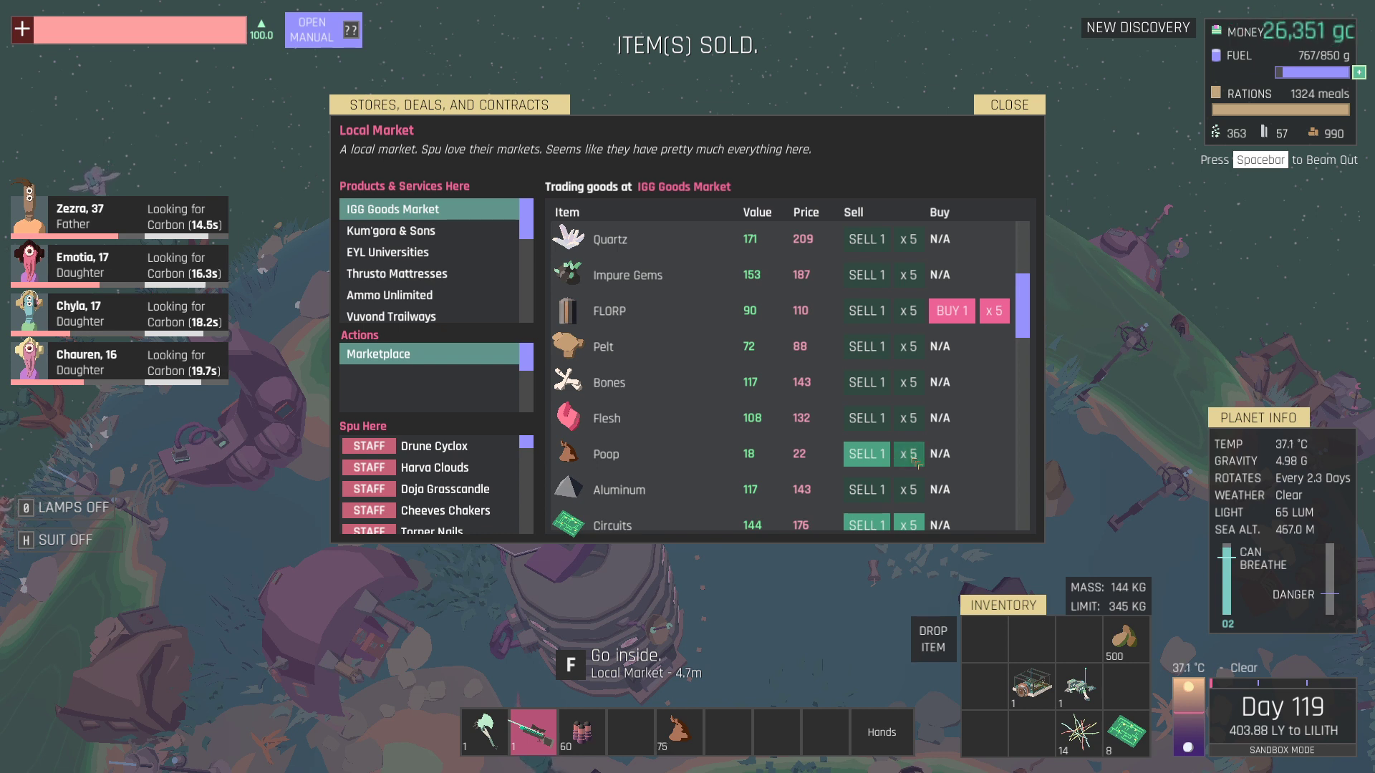
pyautogui.click(909, 454)
pyautogui.click(909, 453)
pyautogui.click(909, 454)
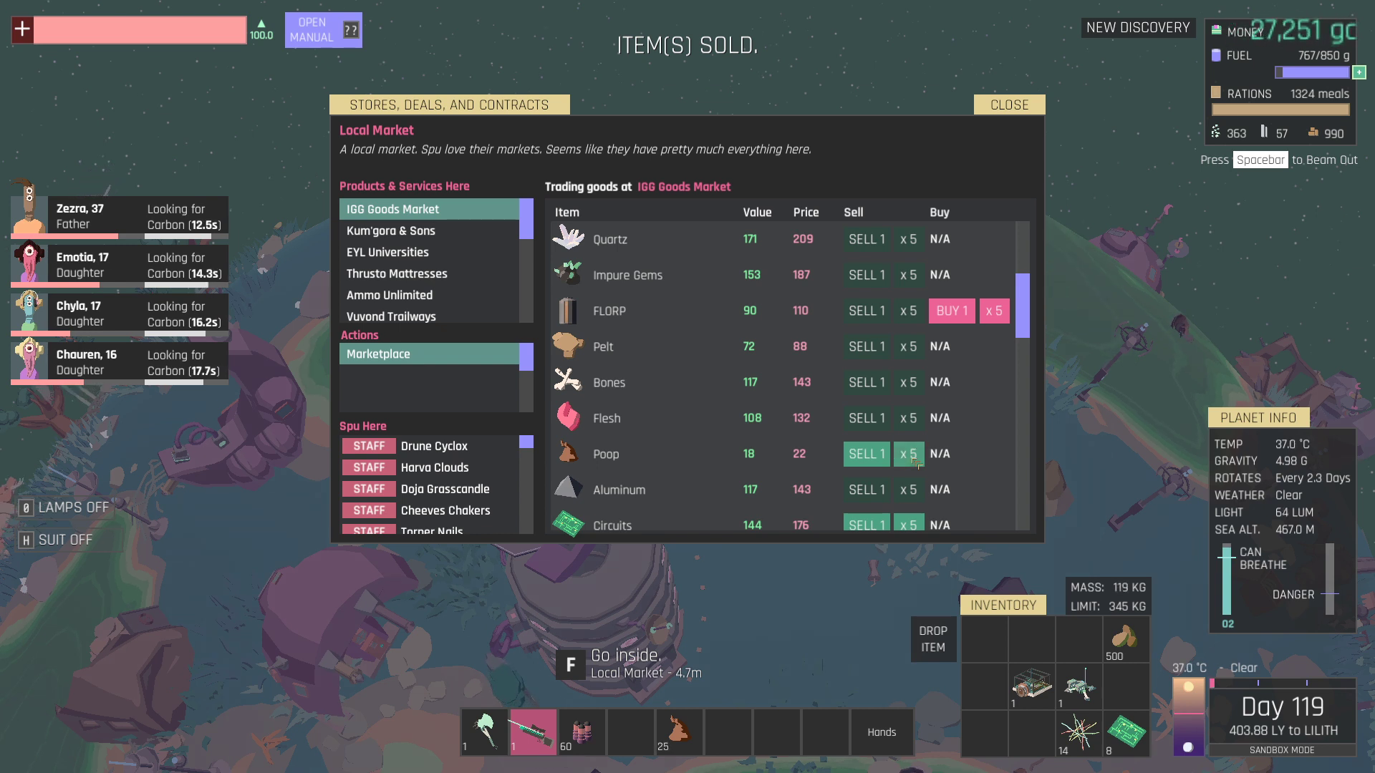
pyautogui.click(910, 454)
pyautogui.click(909, 453)
pyautogui.click(908, 454)
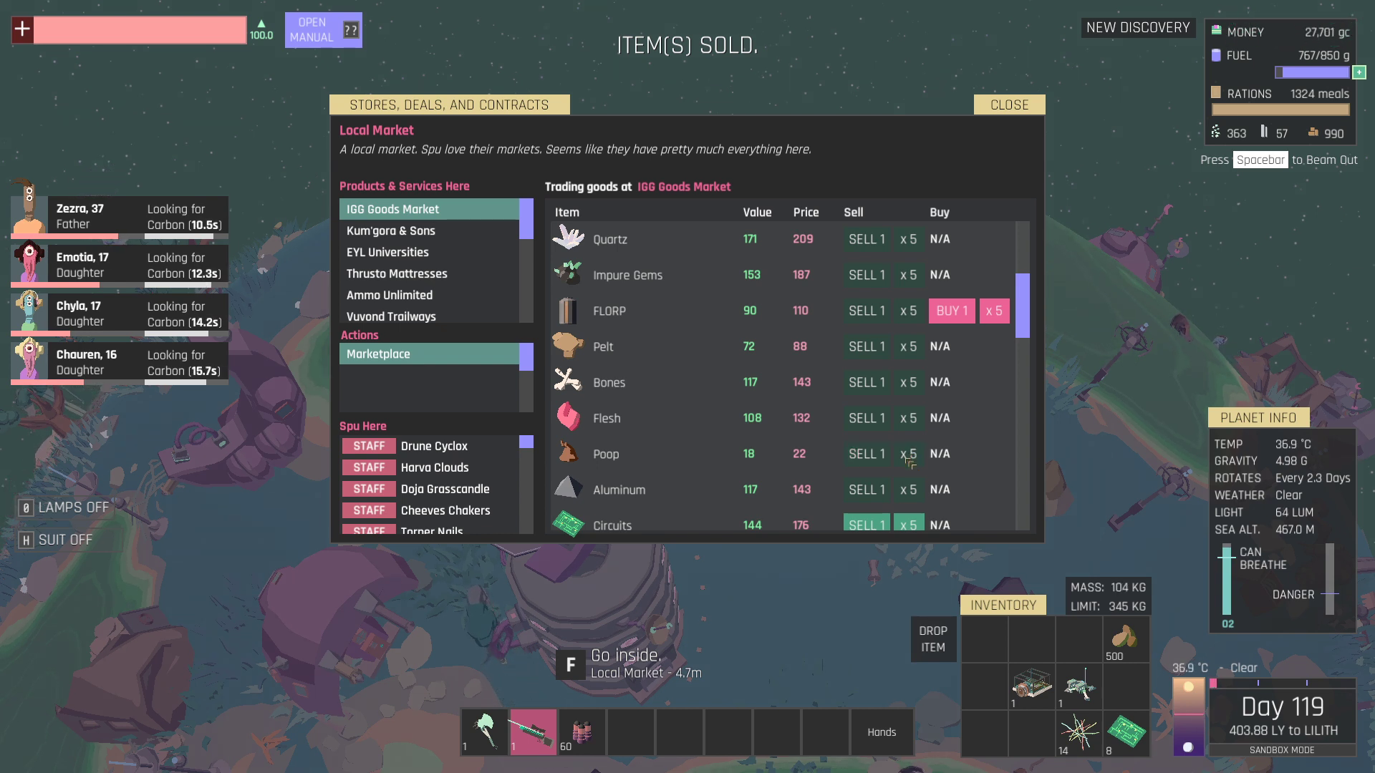
pyautogui.scroll(-2, 909, 457)
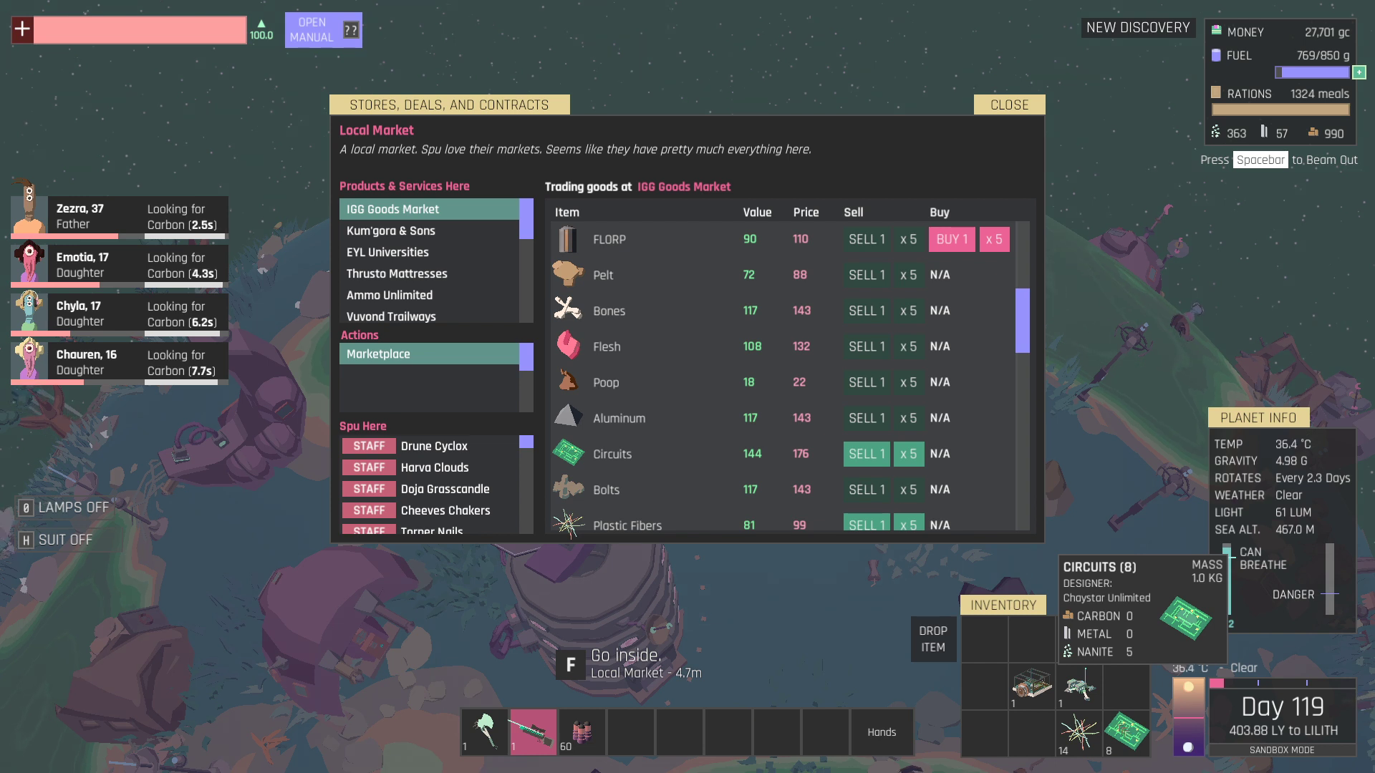
# Sell all the circuits and plastic fibers until none remain.
pyautogui.click(908, 453)
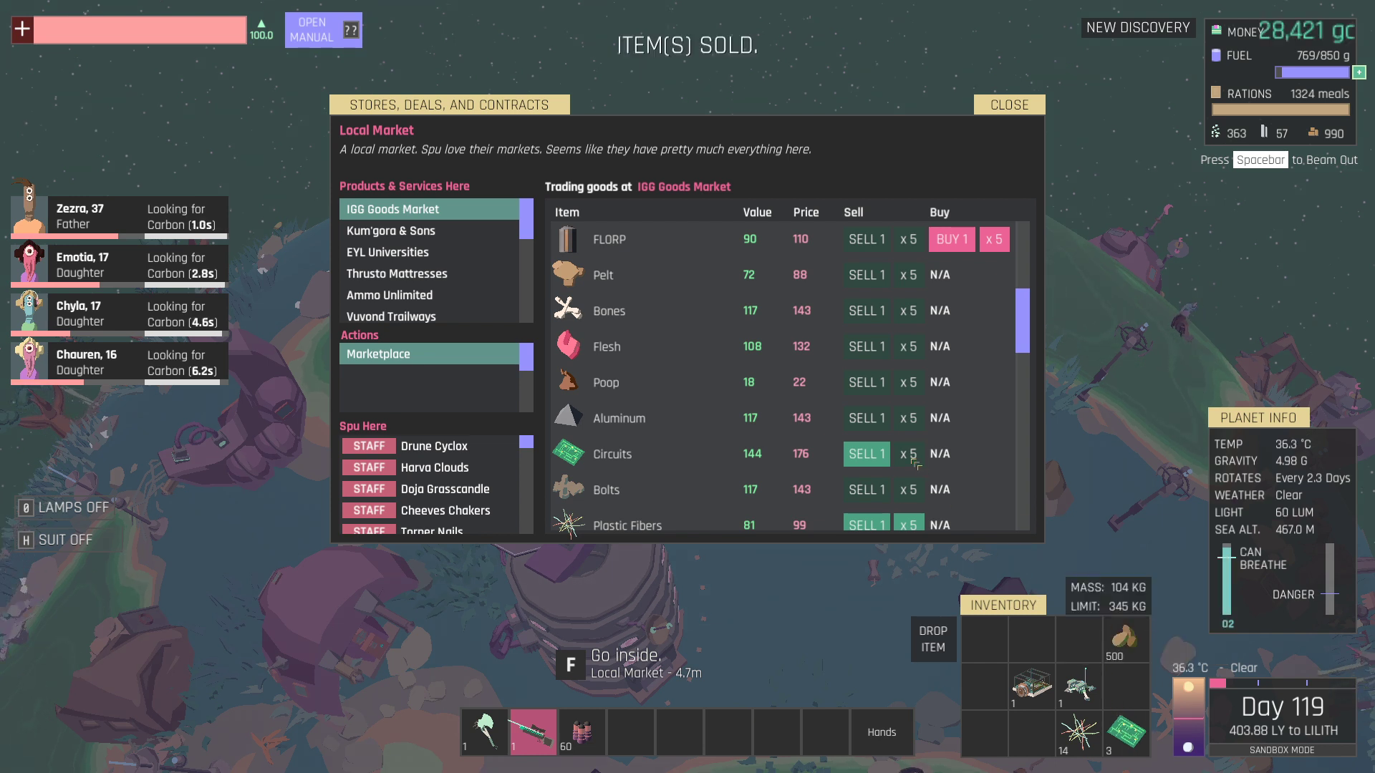
pyautogui.click(865, 454)
pyautogui.click(865, 454)
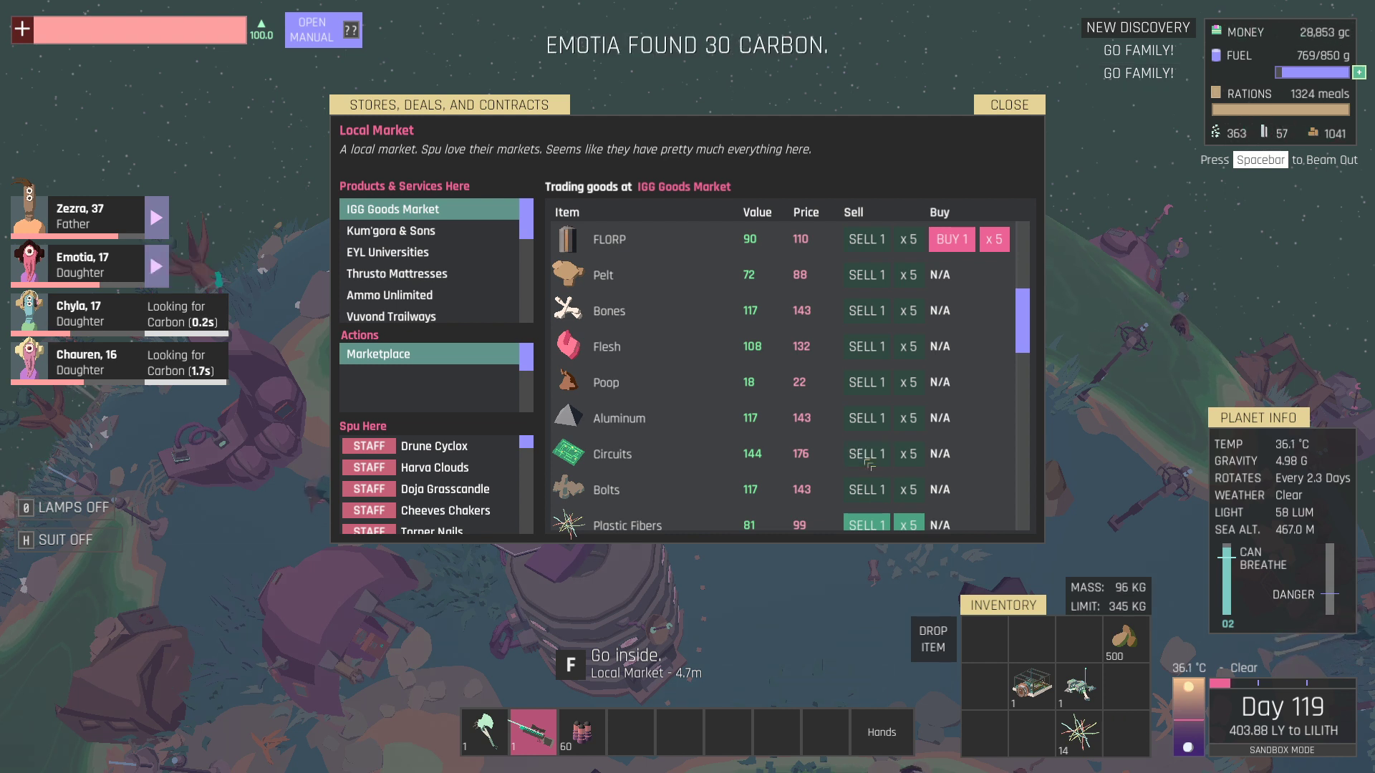
pyautogui.scroll(-2, 881, 478)
pyautogui.click(911, 453)
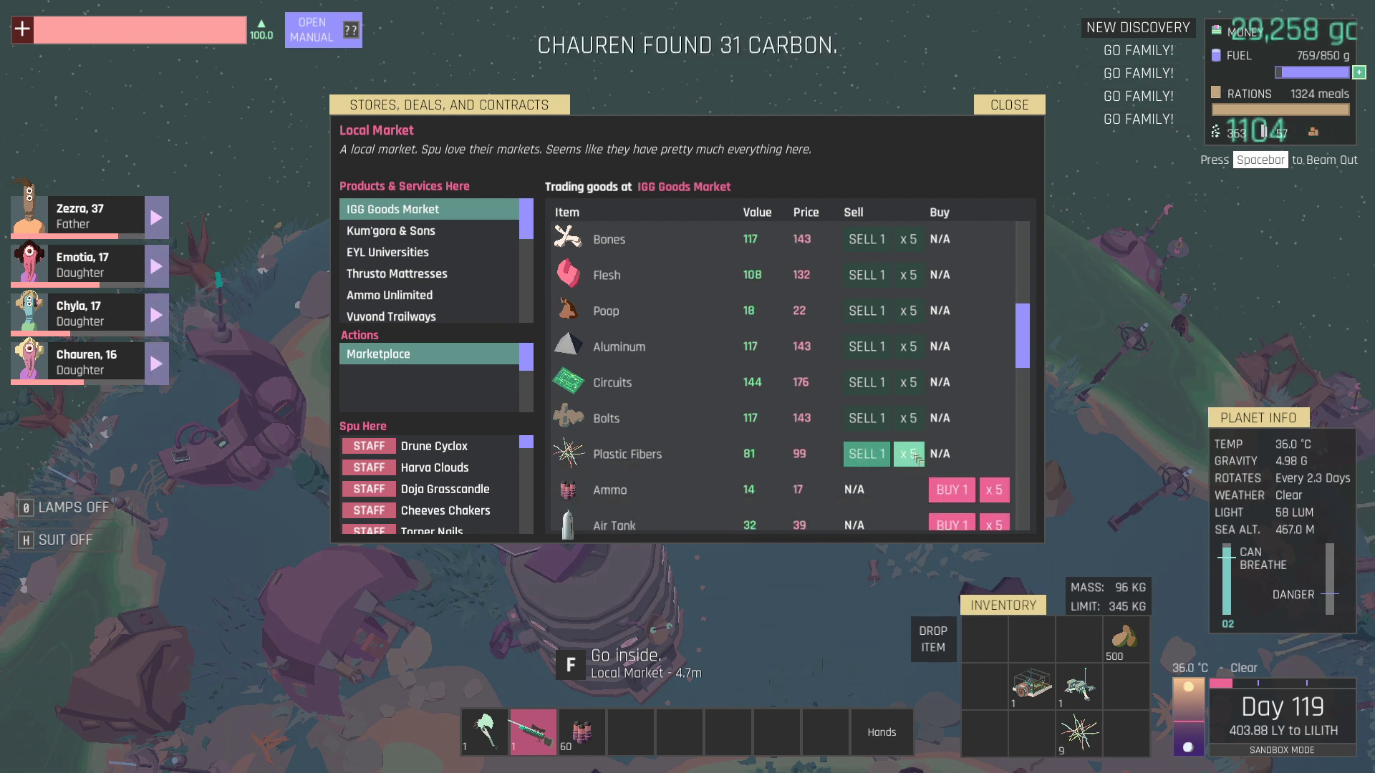
pyautogui.click(866, 454)
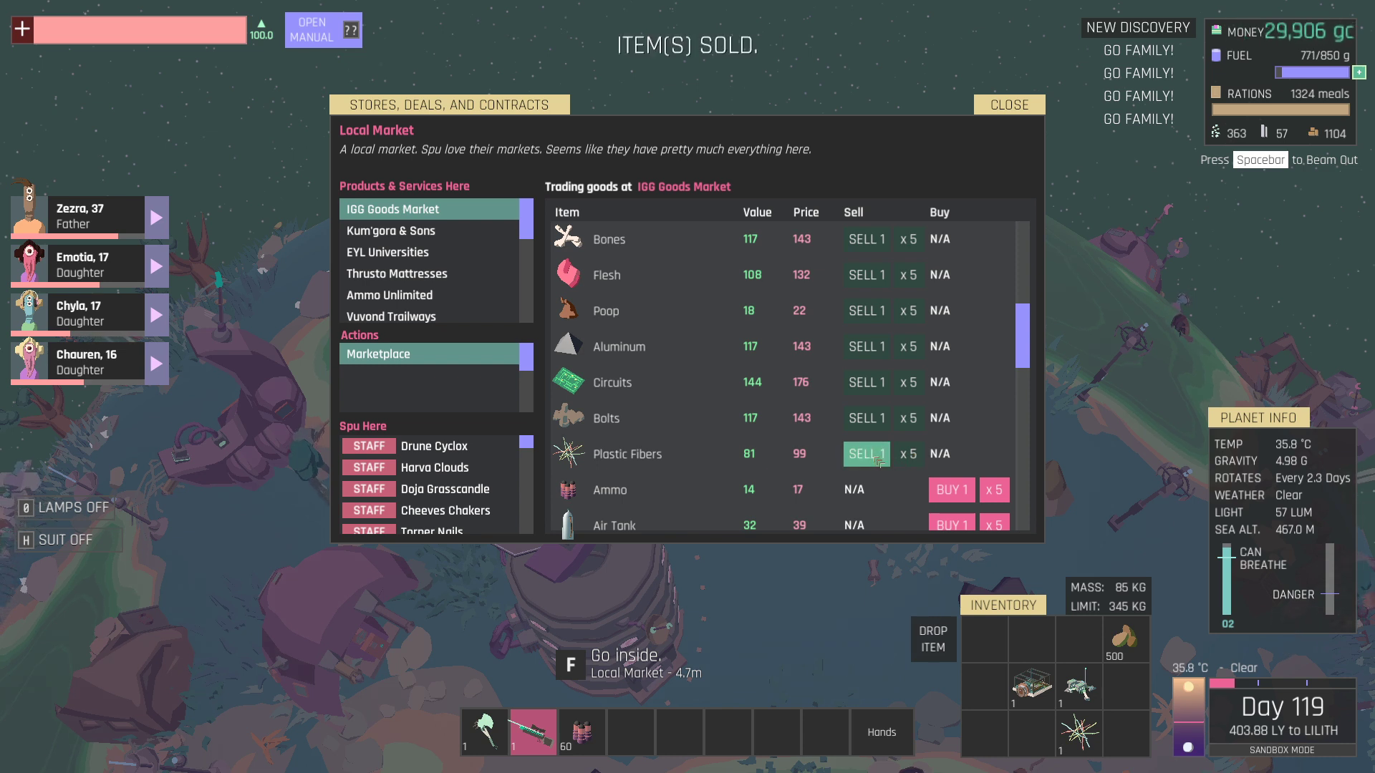
pyautogui.click(866, 453)
pyautogui.scroll(-2, 878, 457)
pyautogui.scroll(-2, 878, 456)
pyautogui.scroll(-2, 879, 456)
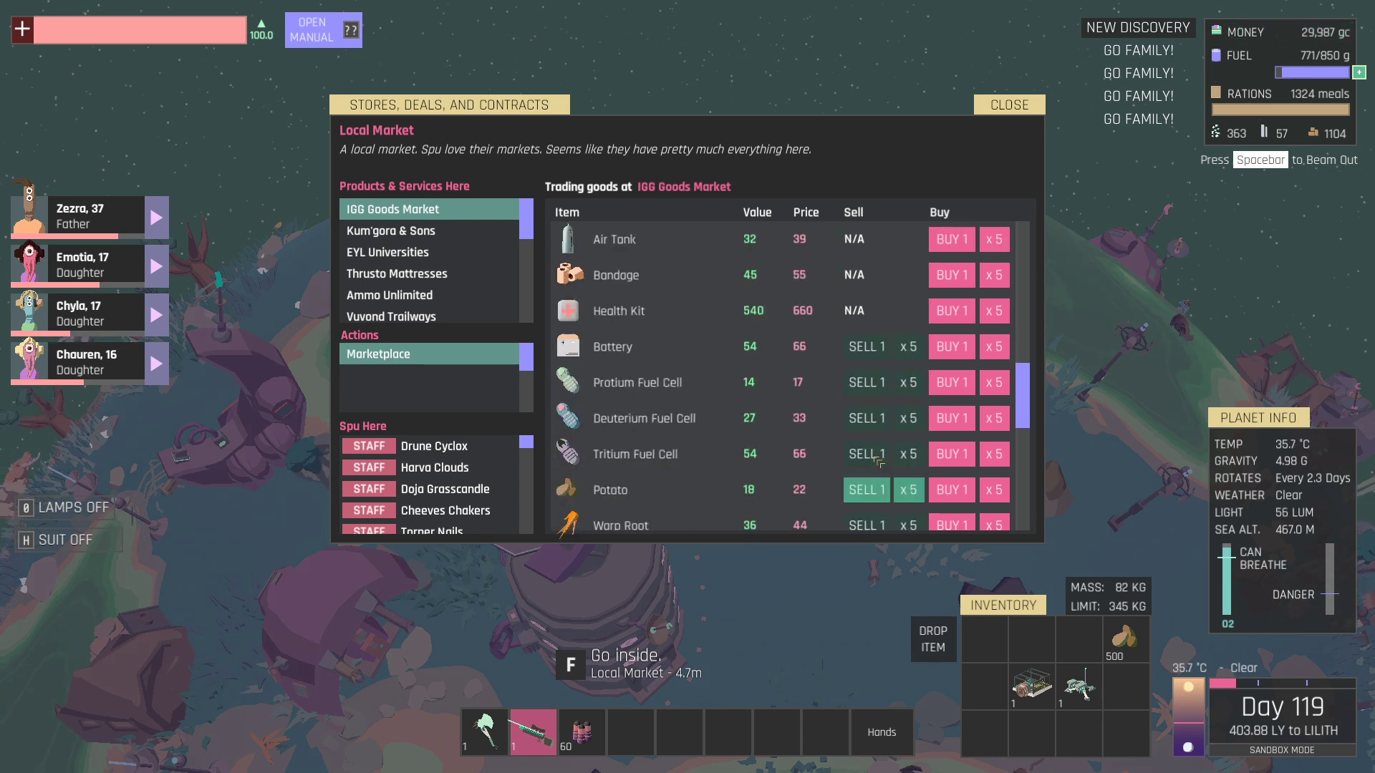
pyautogui.scroll(-1, 880, 460)
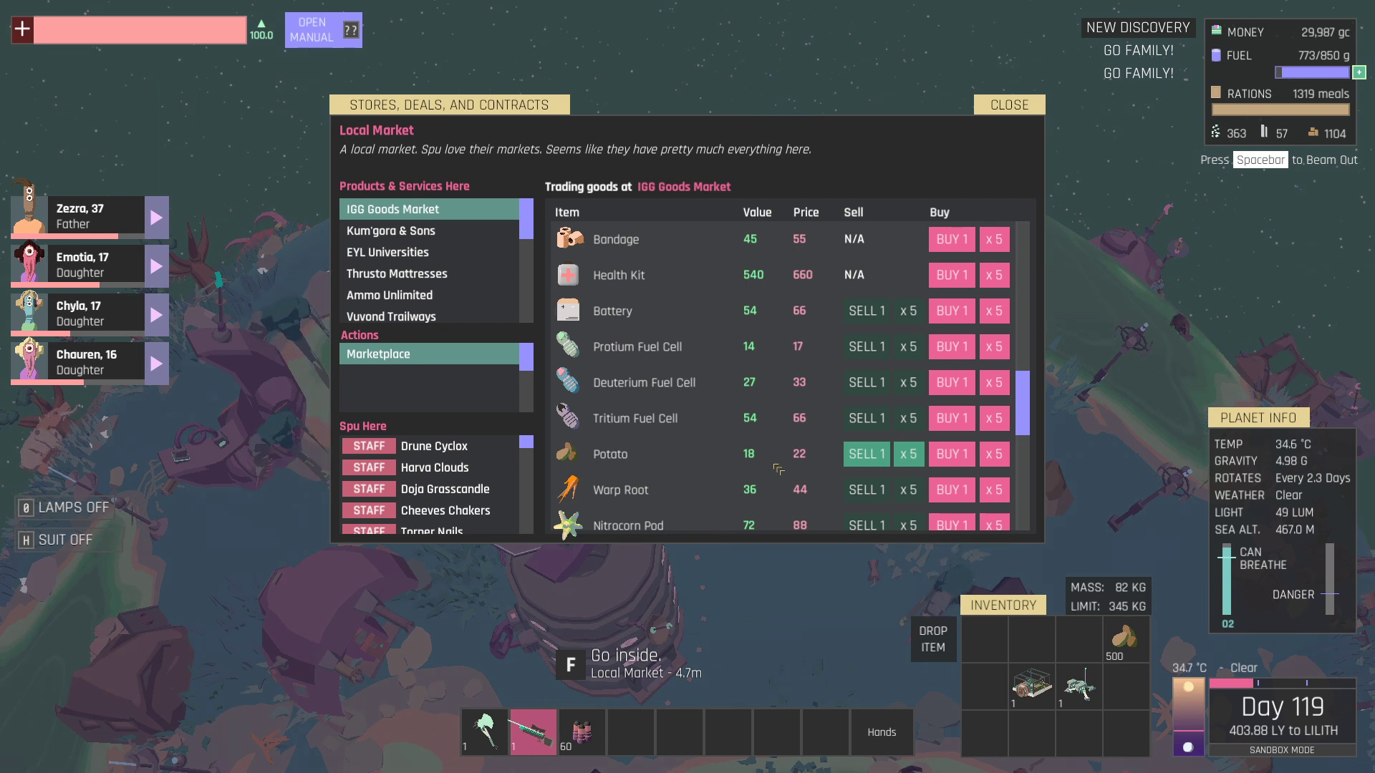
# Sell potatoes at the market, one at first and then in batches of five.
pyautogui.click(909, 454)
pyautogui.doubleClick(908, 454)
pyautogui.tripleClick(909, 454)
pyautogui.doubleClick(909, 453)
pyautogui.tripleClick(909, 453)
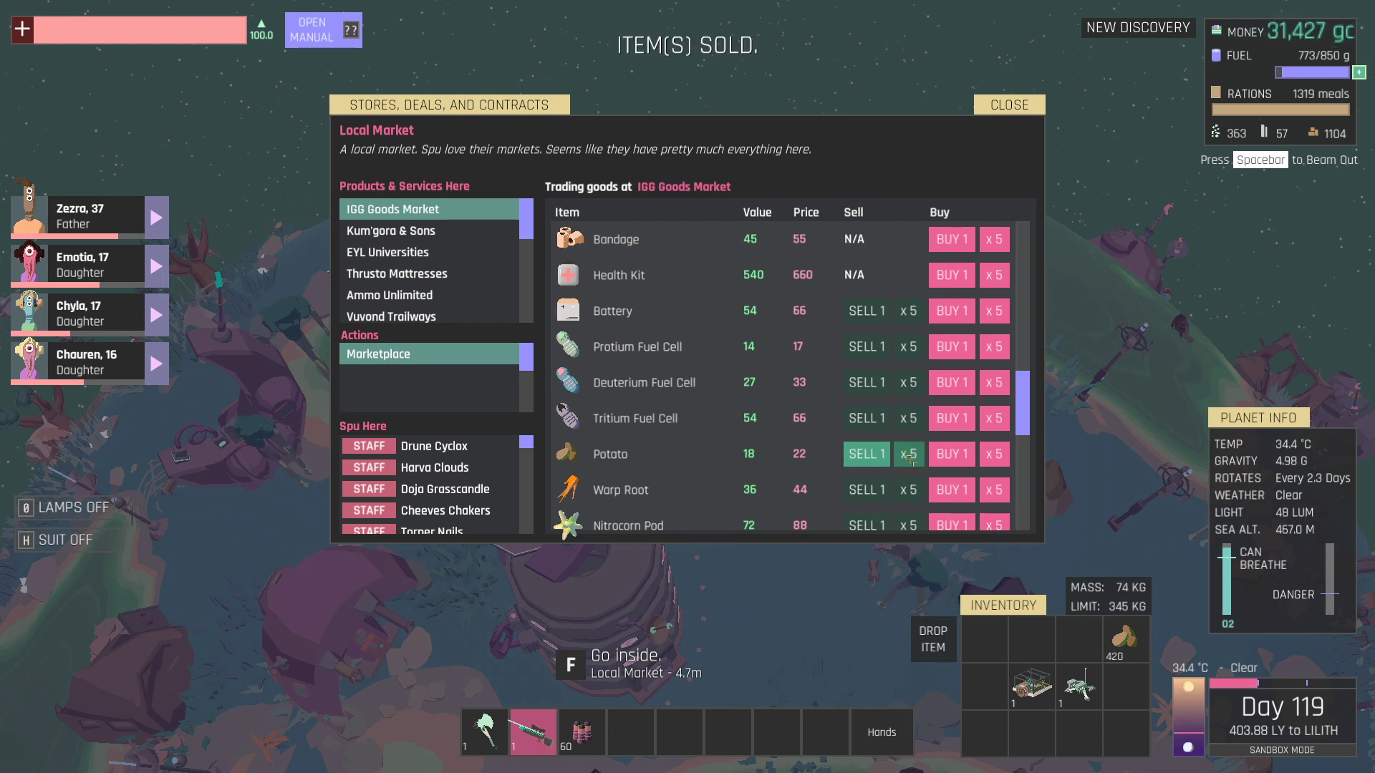
pyautogui.doubleClick(909, 454)
pyautogui.tripleClick(909, 454)
pyautogui.doubleClick(909, 454)
pyautogui.tripleClick(909, 453)
pyautogui.doubleClick(909, 454)
pyautogui.tripleClick(909, 454)
pyautogui.doubleClick(909, 454)
pyautogui.tripleClick(908, 453)
pyautogui.doubleClick(909, 453)
pyautogui.tripleClick(909, 454)
pyautogui.doubleClick(908, 453)
pyautogui.tripleClick(909, 454)
pyautogui.doubleClick(909, 453)
pyautogui.tripleClick(909, 453)
pyautogui.doubleClick(909, 454)
pyautogui.tripleClick(908, 453)
pyautogui.doubleClick(909, 453)
pyautogui.tripleClick(910, 453)
pyautogui.doubleClick(908, 453)
pyautogui.tripleClick(910, 453)
pyautogui.doubleClick(909, 453)
pyautogui.tripleClick(909, 454)
pyautogui.doubleClick(910, 453)
pyautogui.tripleClick(909, 454)
pyautogui.doubleClick(909, 454)
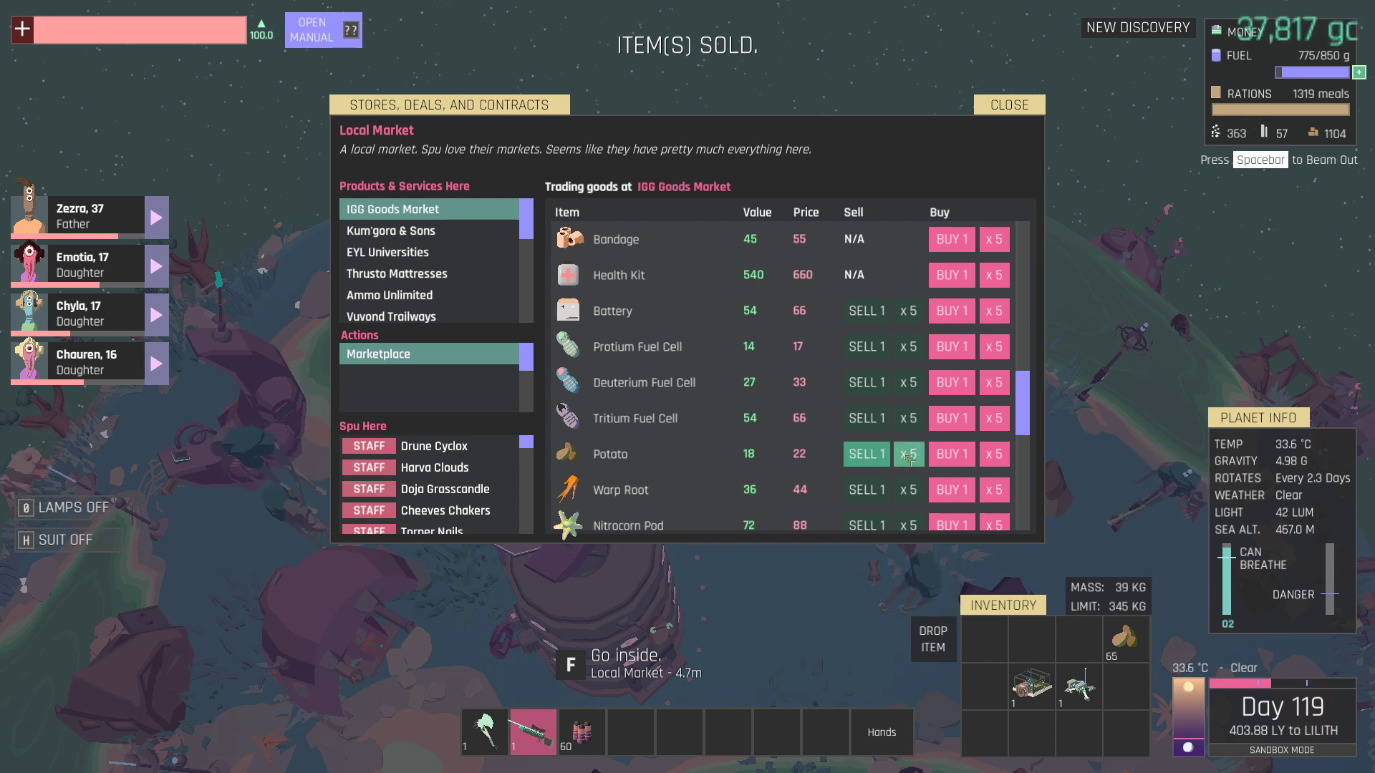
pyautogui.tripleClick(909, 453)
pyautogui.doubleClick(909, 453)
# Sell the last potatoes, then visit Kum'gora & Sons and close the store window.
pyautogui.doubleClick(908, 454)
pyautogui.doubleClick(909, 453)
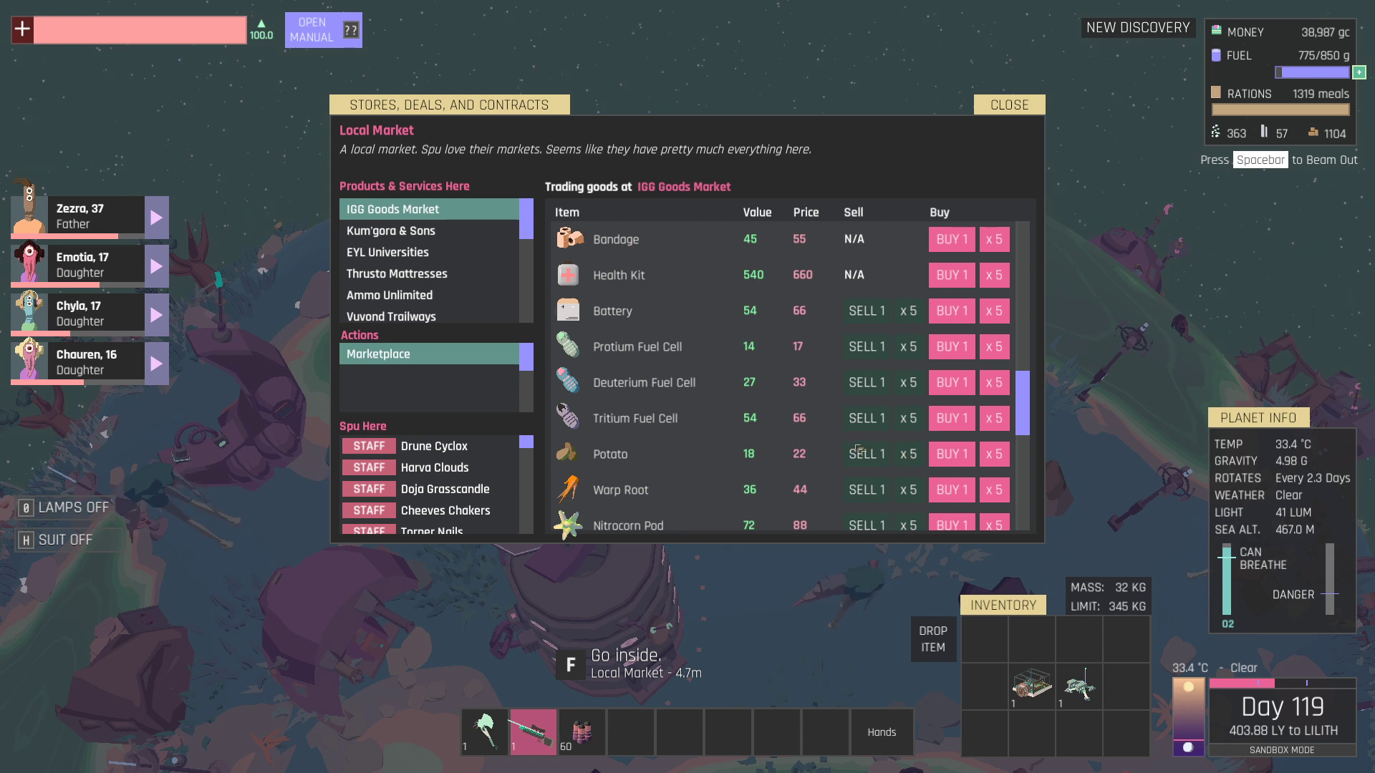
pyautogui.scroll(-2, 910, 456)
pyautogui.scroll(-2, 881, 454)
pyautogui.scroll(-3, 859, 451)
pyautogui.scroll(-3, 859, 451)
pyautogui.scroll(3, 859, 451)
pyautogui.scroll(3, 860, 451)
pyautogui.scroll(2, 860, 451)
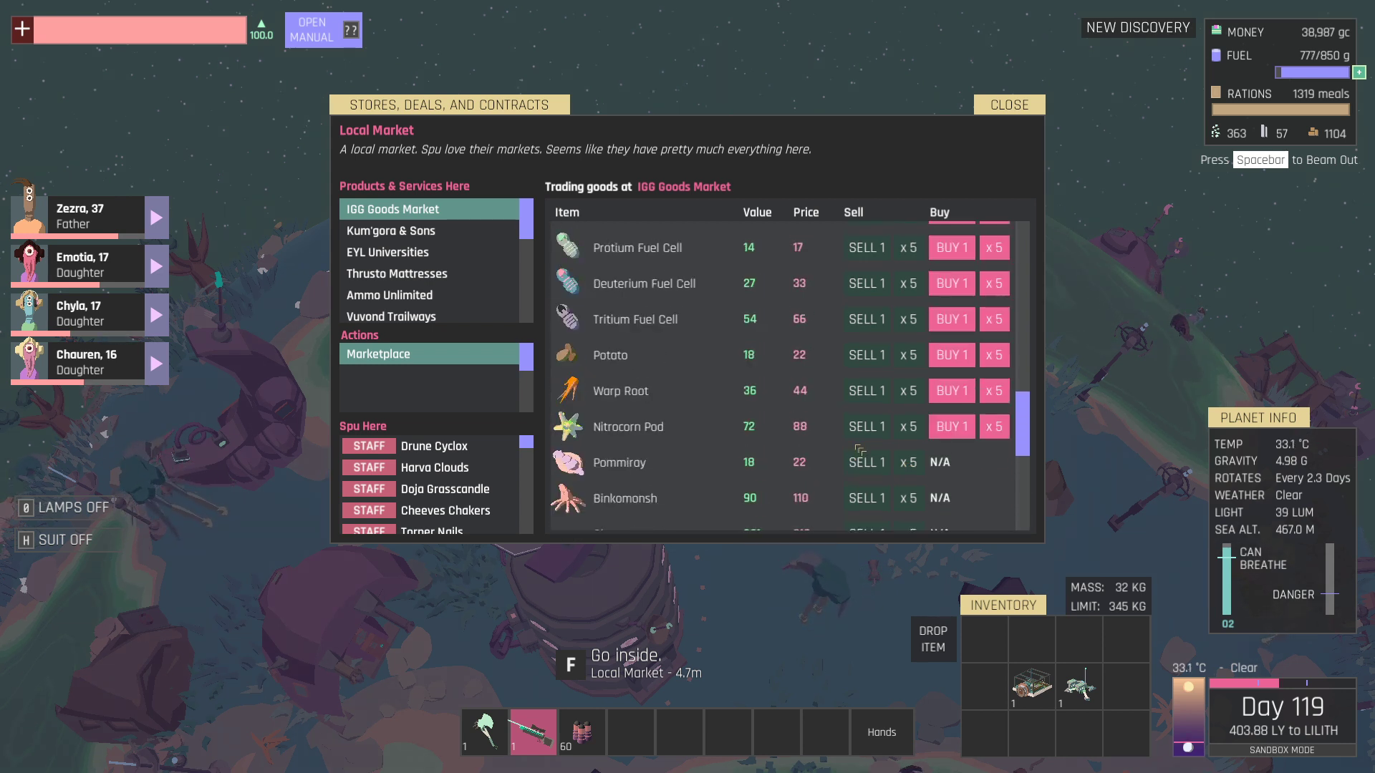
pyautogui.scroll(3, 859, 447)
pyautogui.scroll(3, 859, 448)
pyautogui.scroll(3, 858, 447)
pyautogui.scroll(3, 858, 447)
pyautogui.scroll(3, 859, 447)
pyautogui.scroll(3, 859, 447)
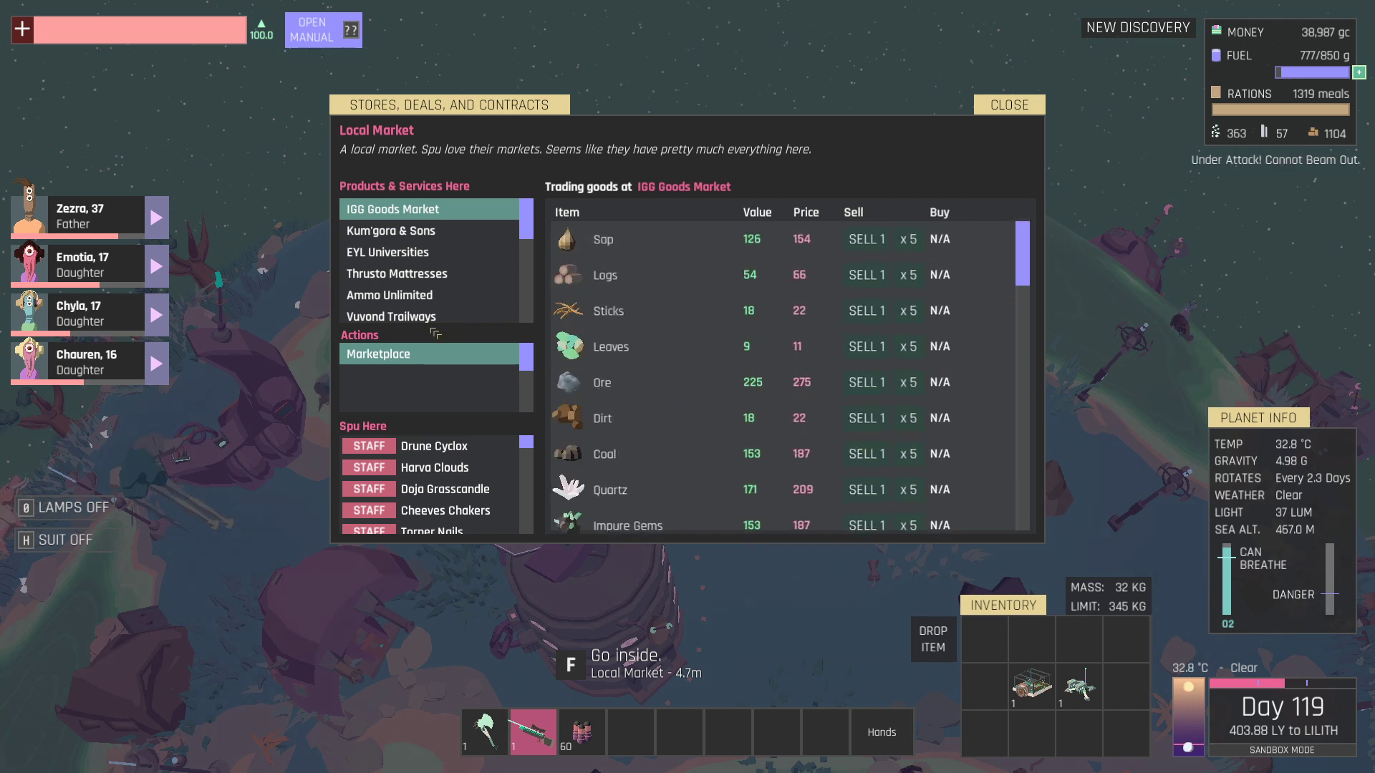
pyautogui.click(392, 231)
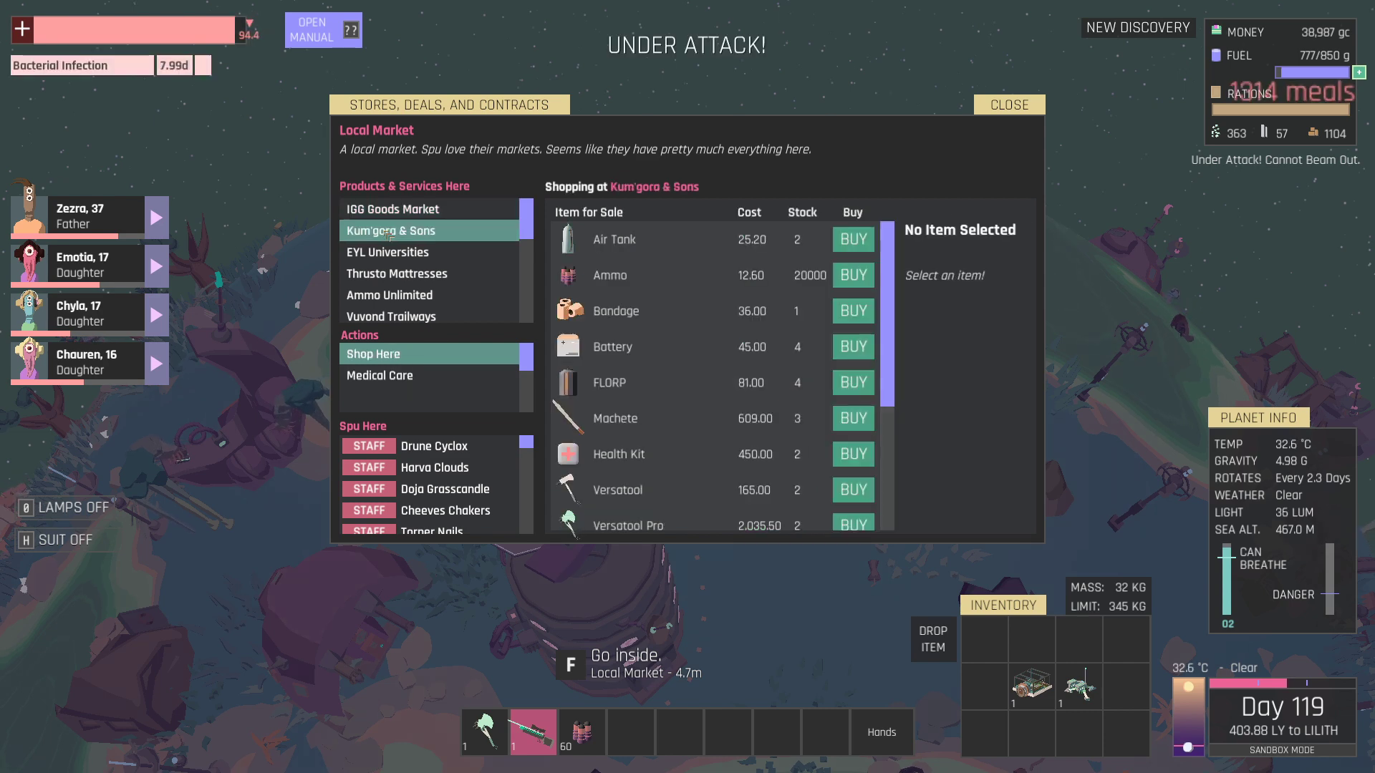
pyautogui.press('Escape')
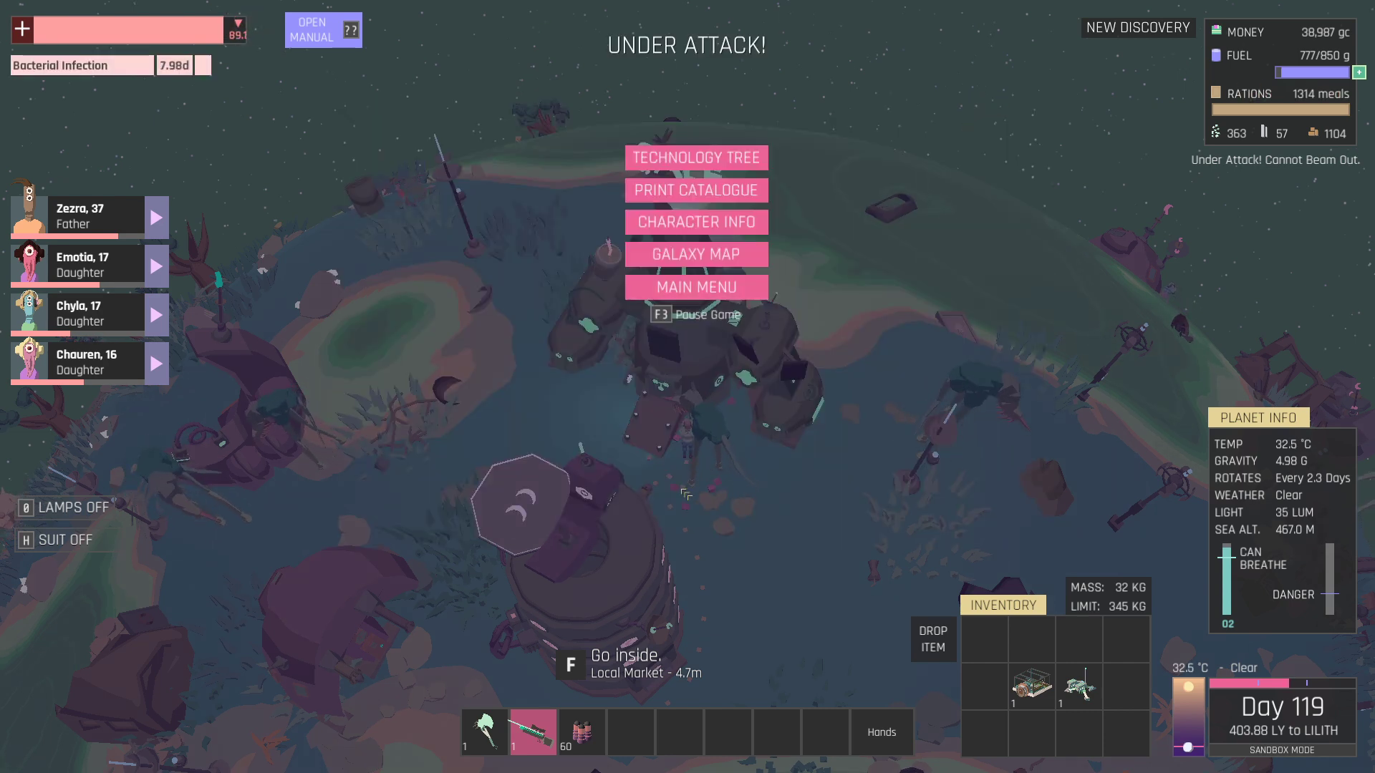
# Resume play, face the townhall, and shoot the first attacking creature.
pyautogui.press('Escape')
pyautogui.moveTo(684, 494); pyautogui.dragTo(967, 430)
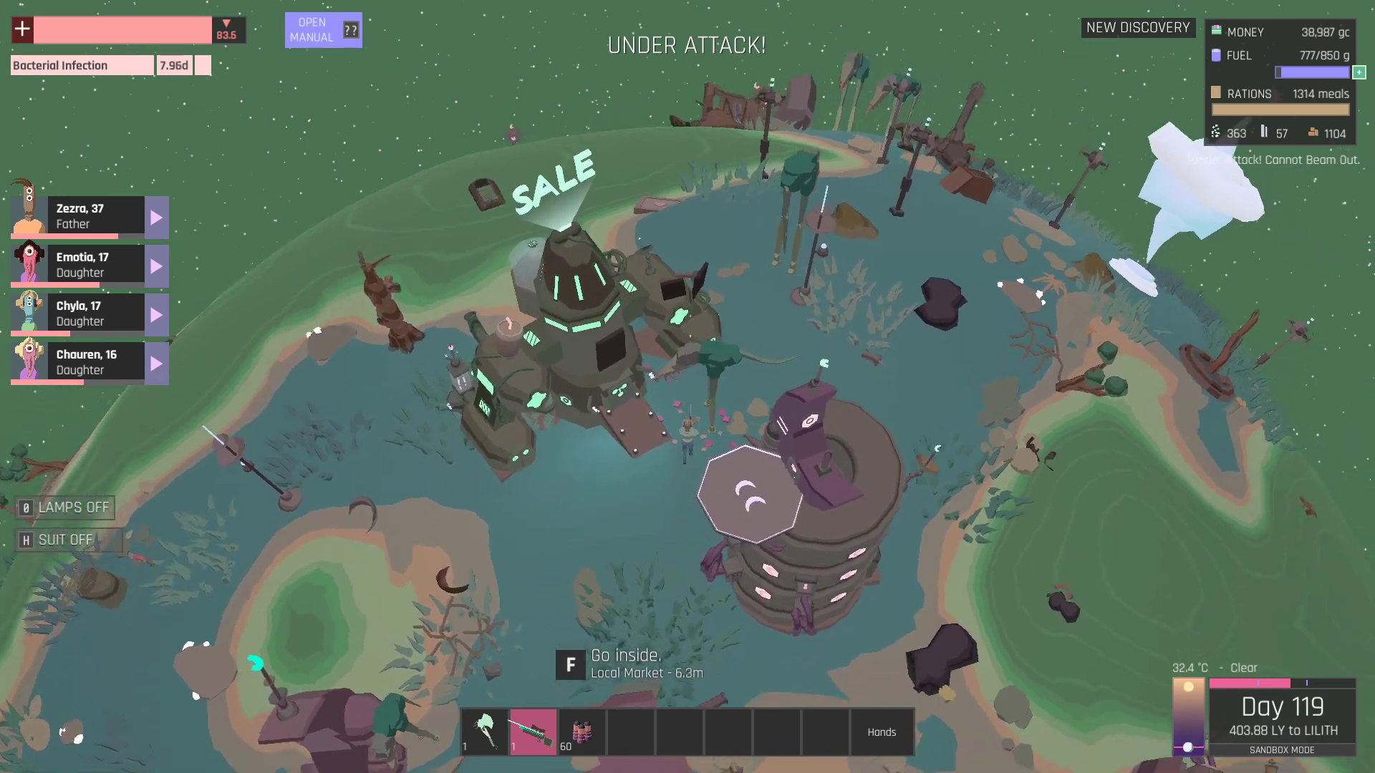
pyautogui.moveTo(688, 451); pyautogui.dragTo(687, 322)
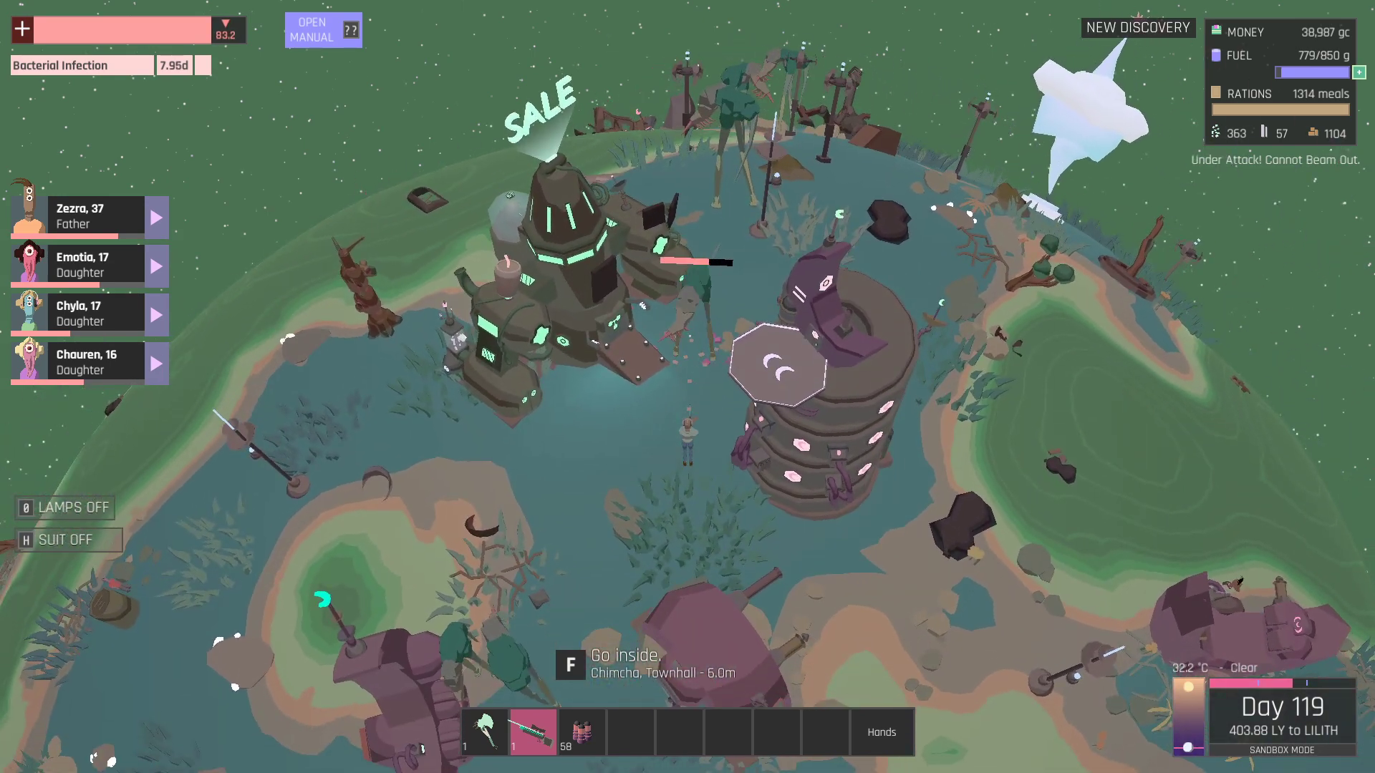
pyautogui.press('s')
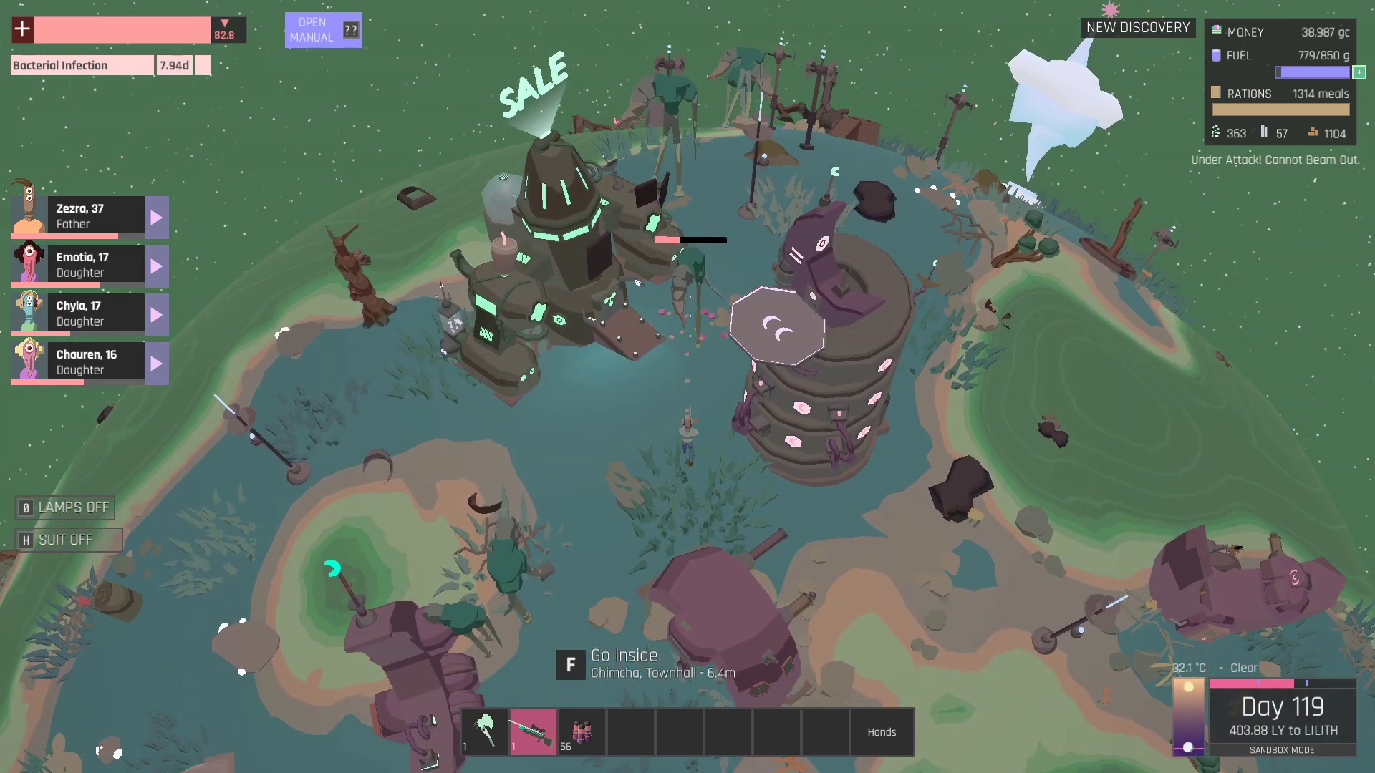
pyautogui.press('s')
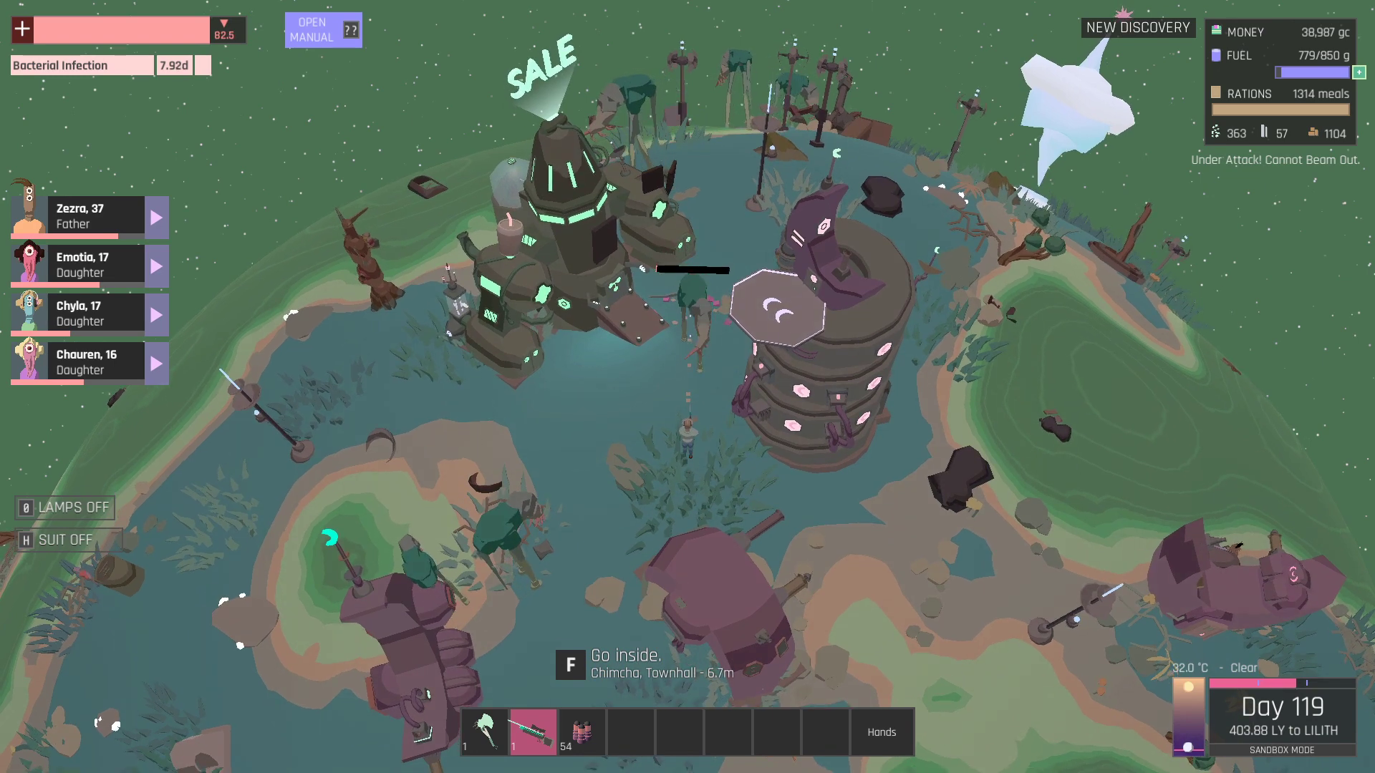
pyautogui.click(692, 290)
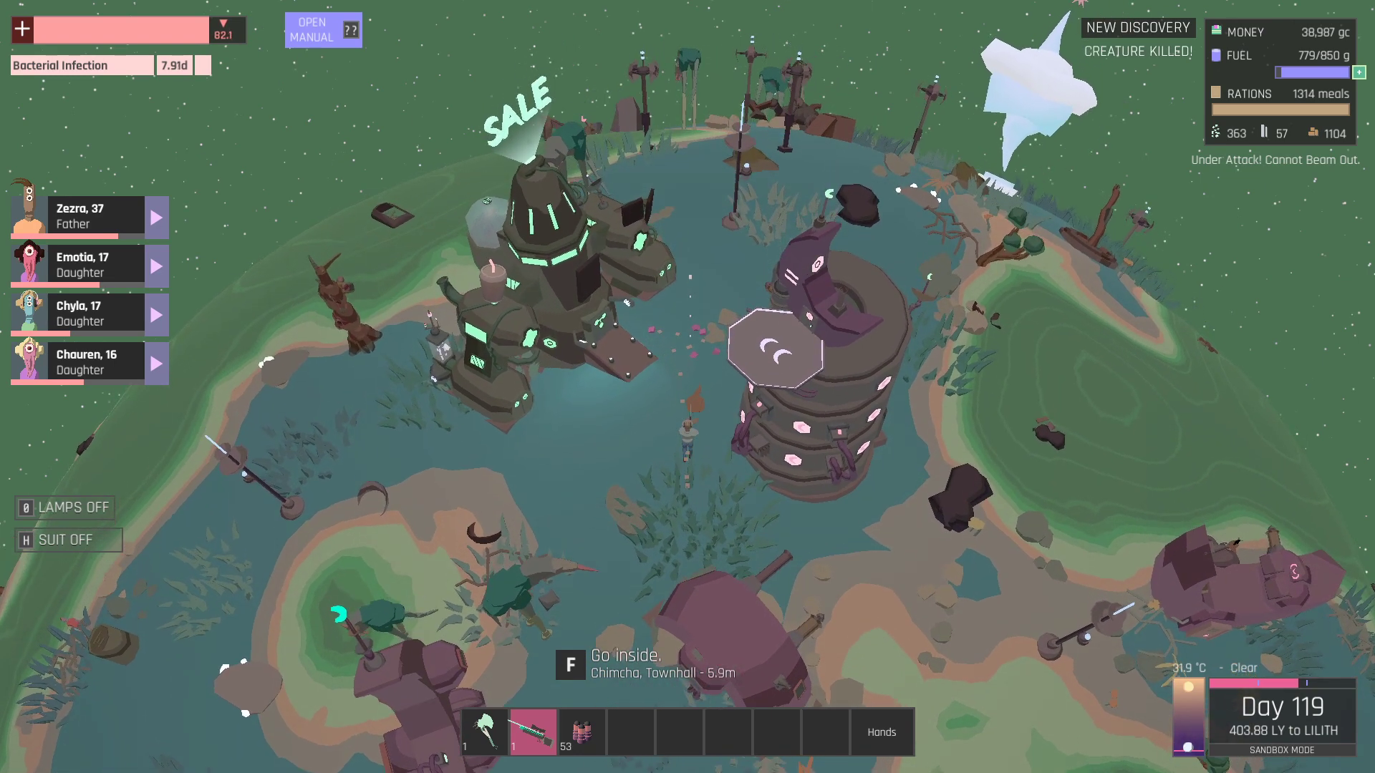
pyautogui.press('w')
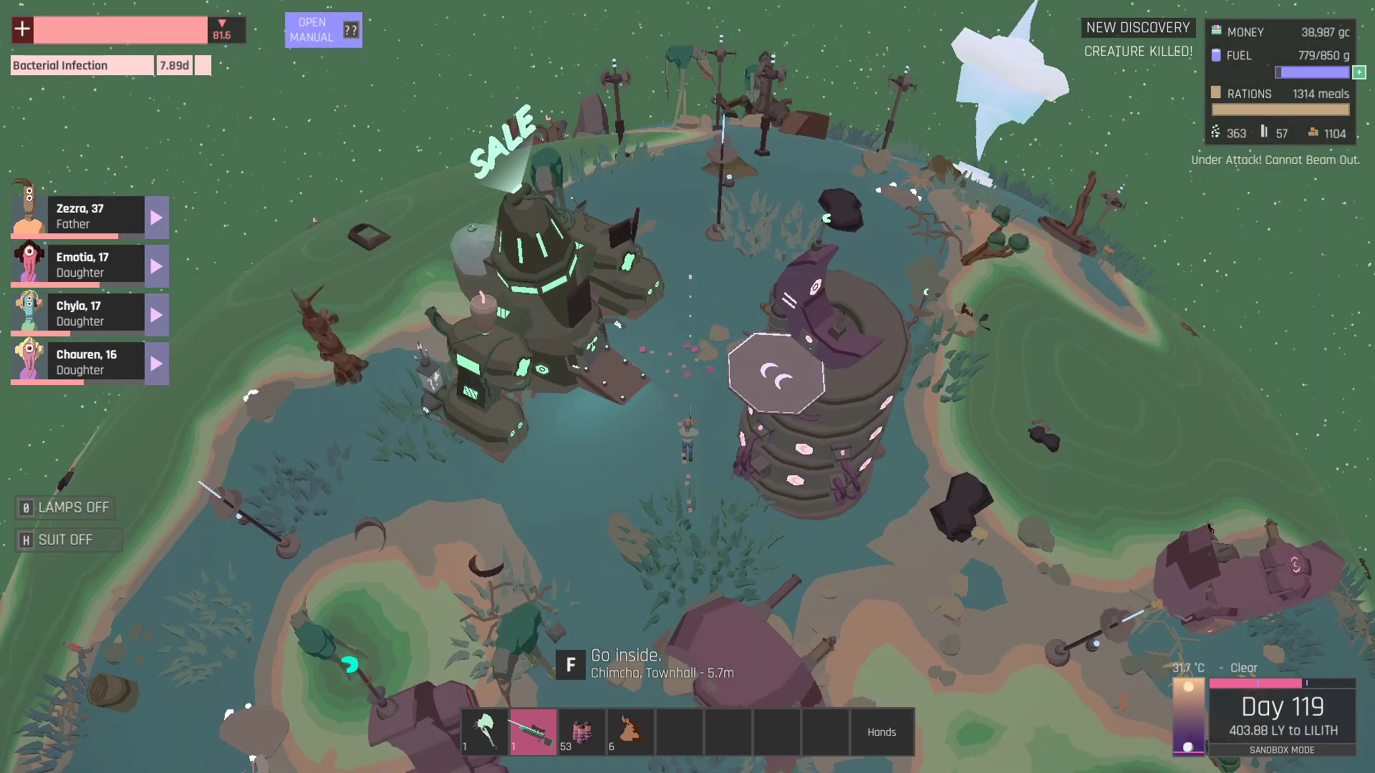
pyautogui.press('q')
pyautogui.press('q')
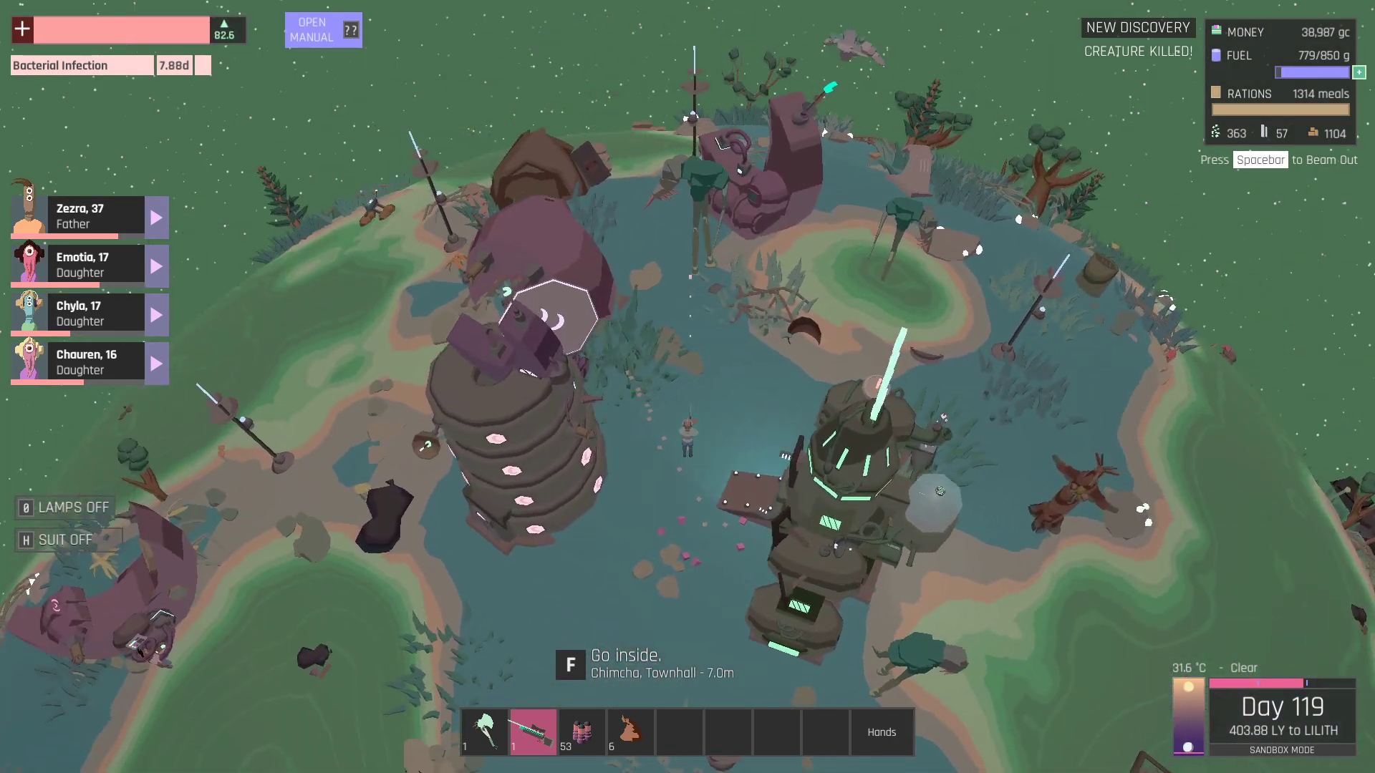
# Kill the approaching creature with repeated rifle shots.
pyautogui.click(709, 184)
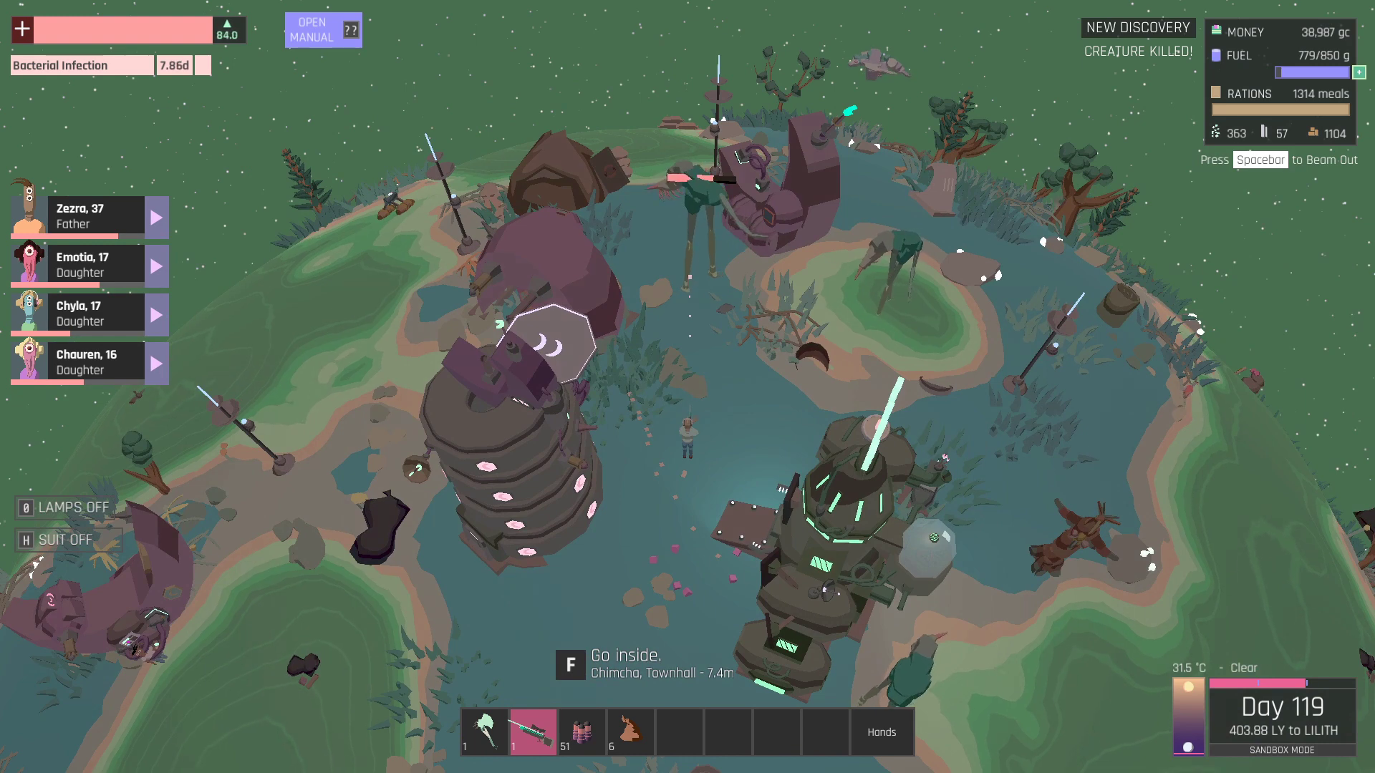
pyautogui.click(850, 110)
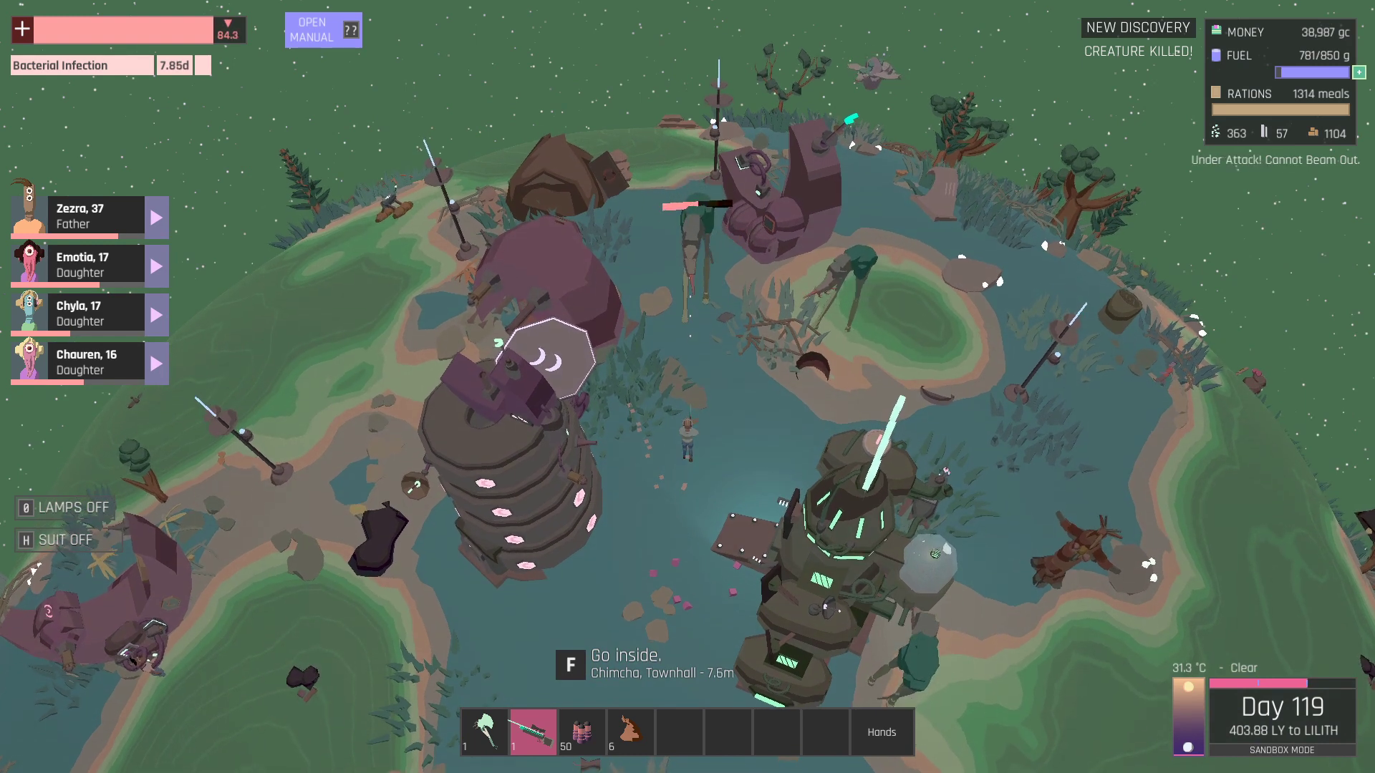
pyautogui.click(851, 120)
pyautogui.click(851, 116)
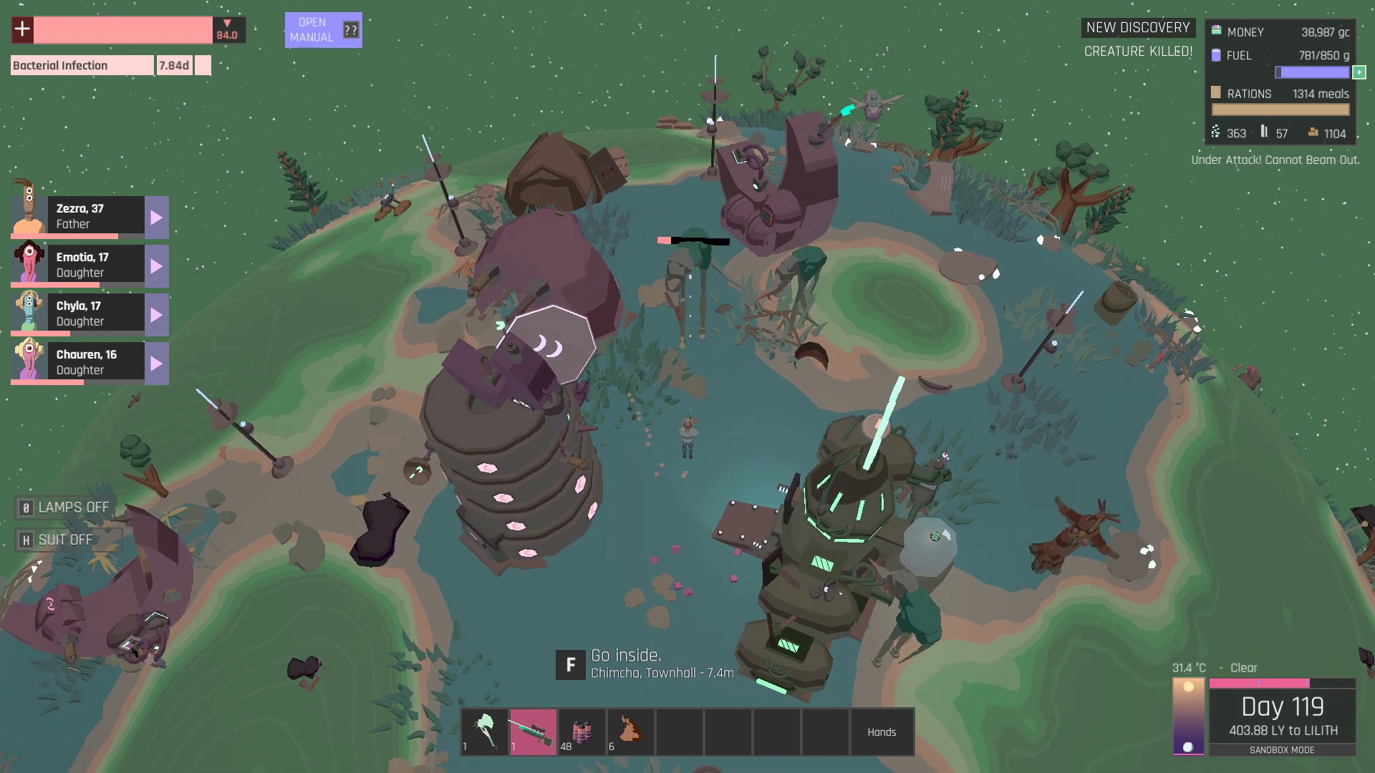
pyautogui.click(851, 120)
# Aim at the second, red creature and shoot it dead.
pyautogui.moveTo(851, 110); pyautogui.dragTo(719, 206)
pyautogui.click(704, 75)
pyautogui.click(704, 75)
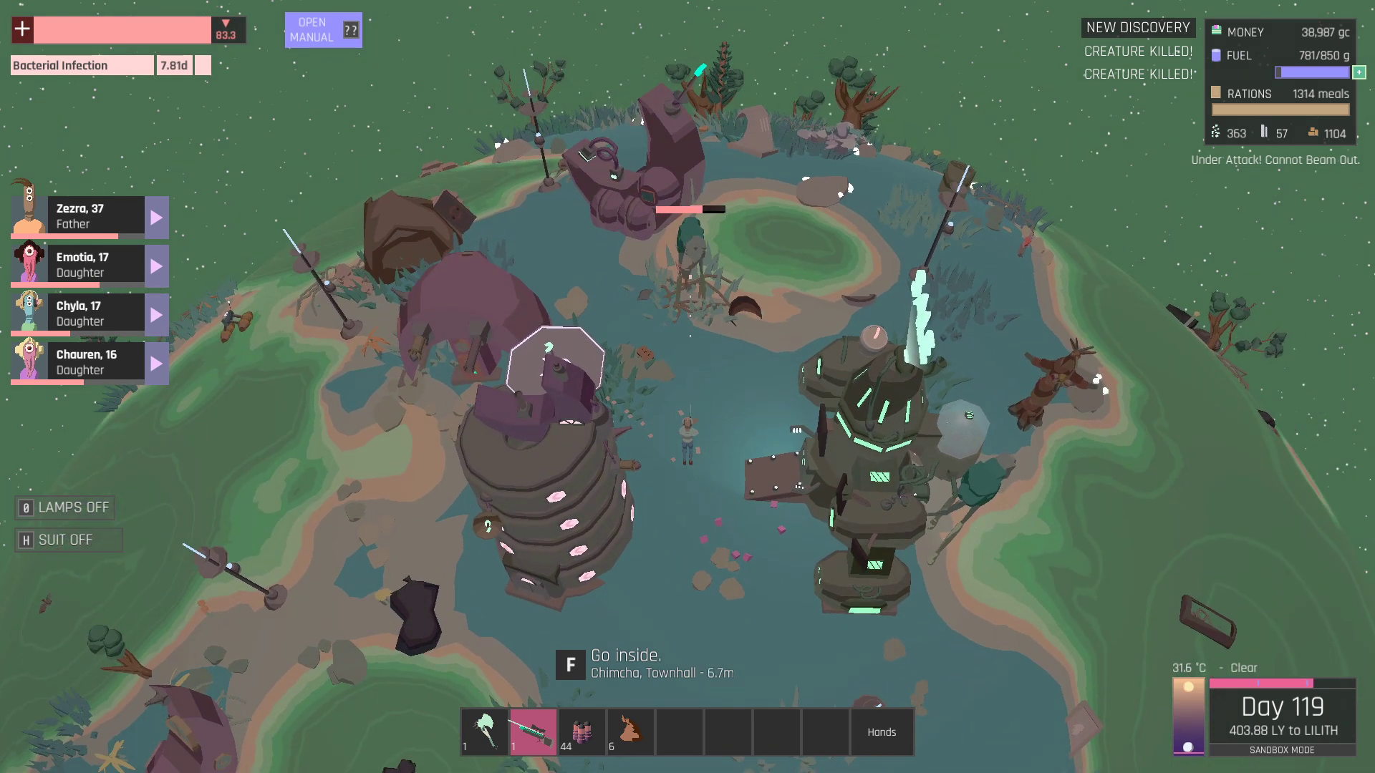
pyautogui.click(703, 75)
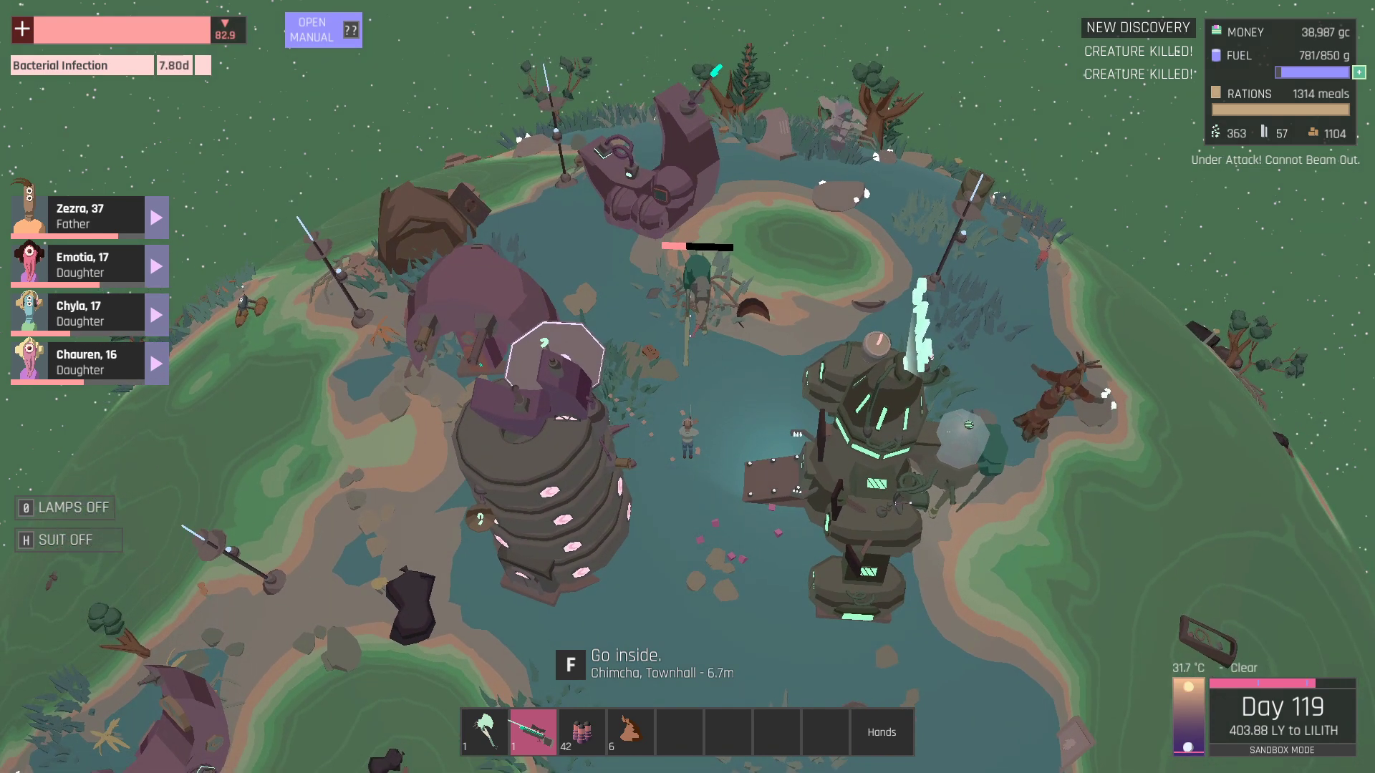
pyautogui.click(708, 70)
pyautogui.click(709, 67)
# Walk to the creature's remains and turn until the market building is visible.
pyautogui.press('w')
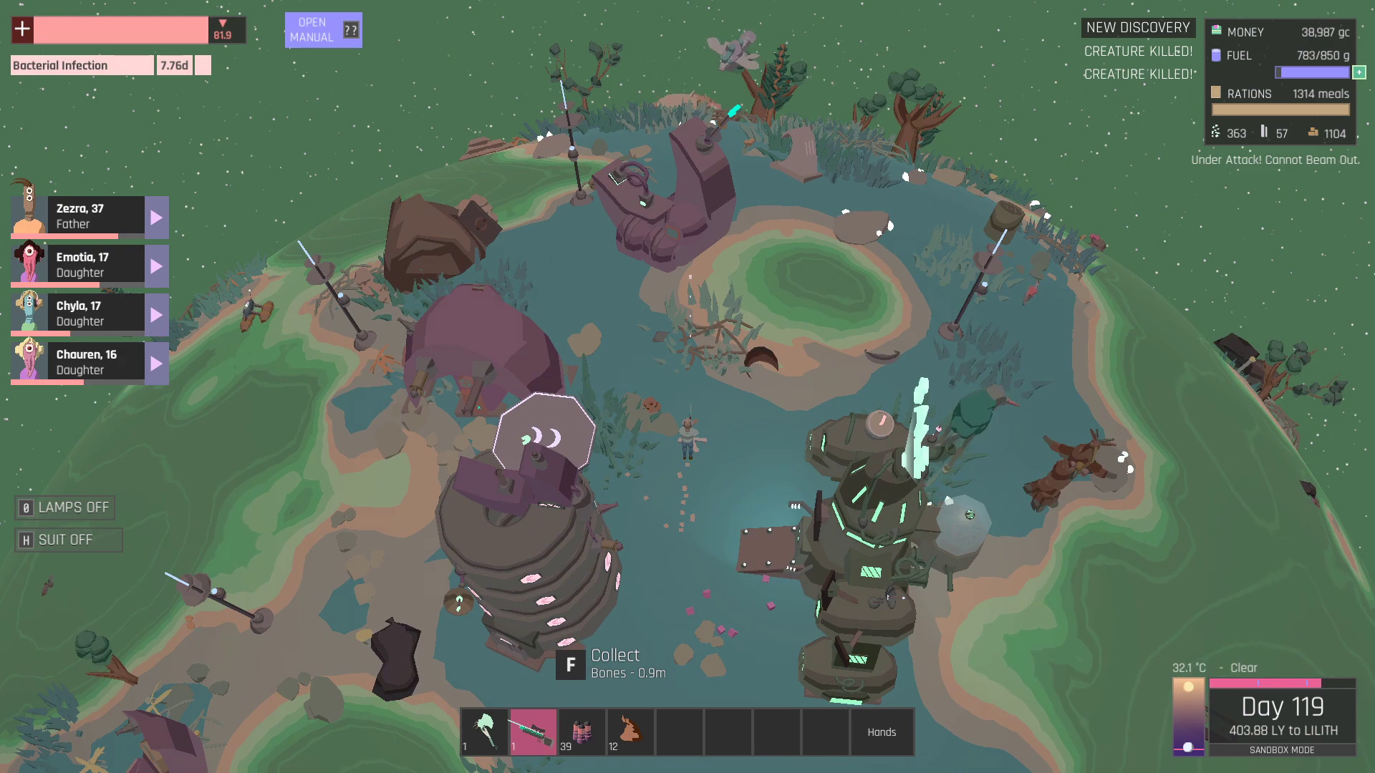
pyautogui.press('e')
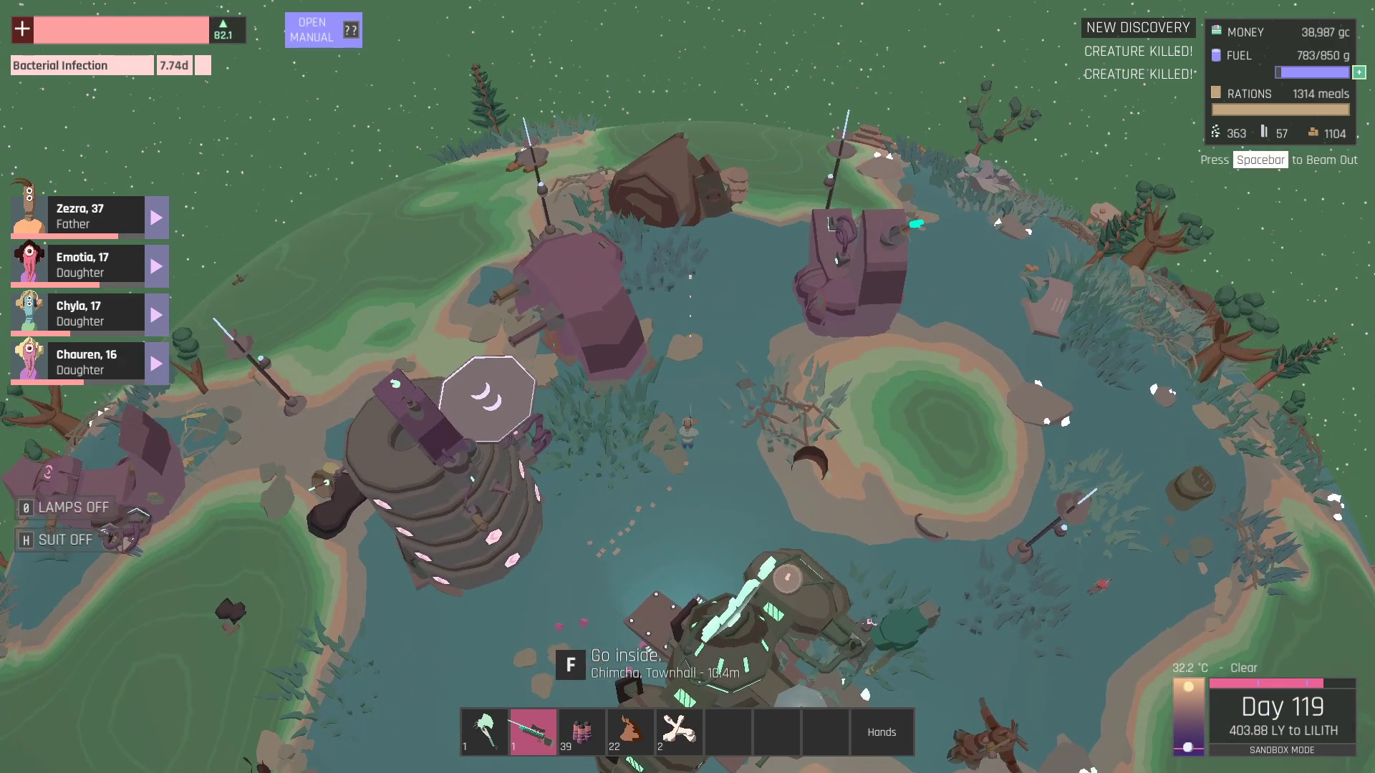
pyautogui.press('e')
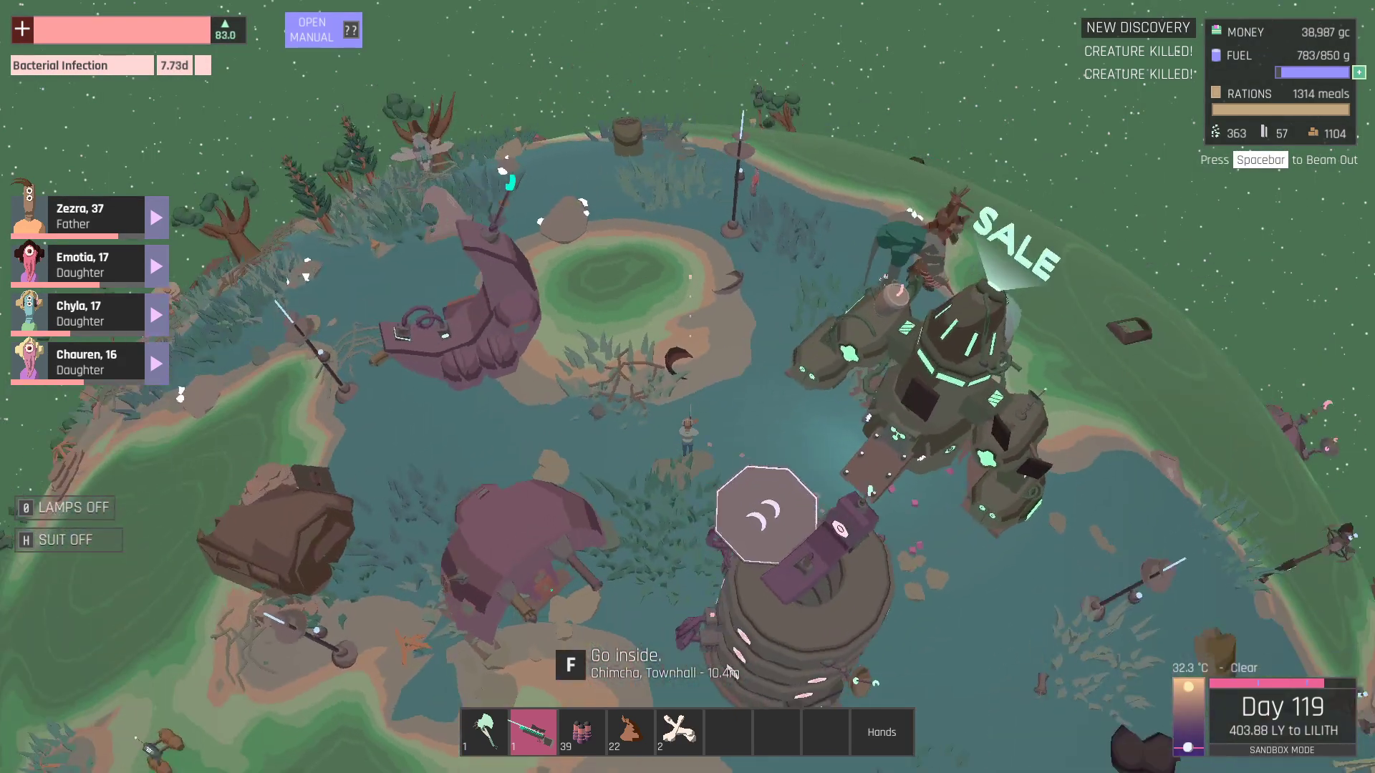
pyautogui.press('e')
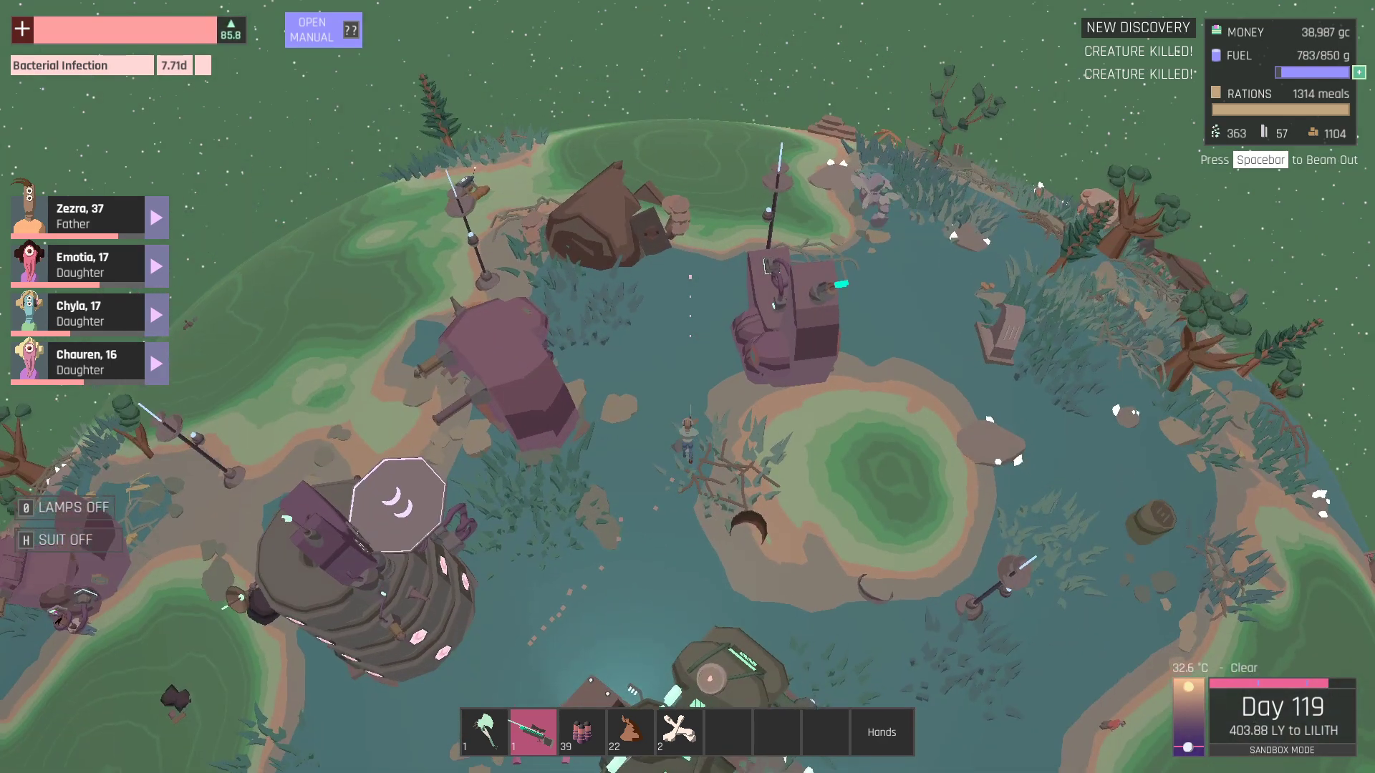
pyautogui.press('e')
pyautogui.press('e')
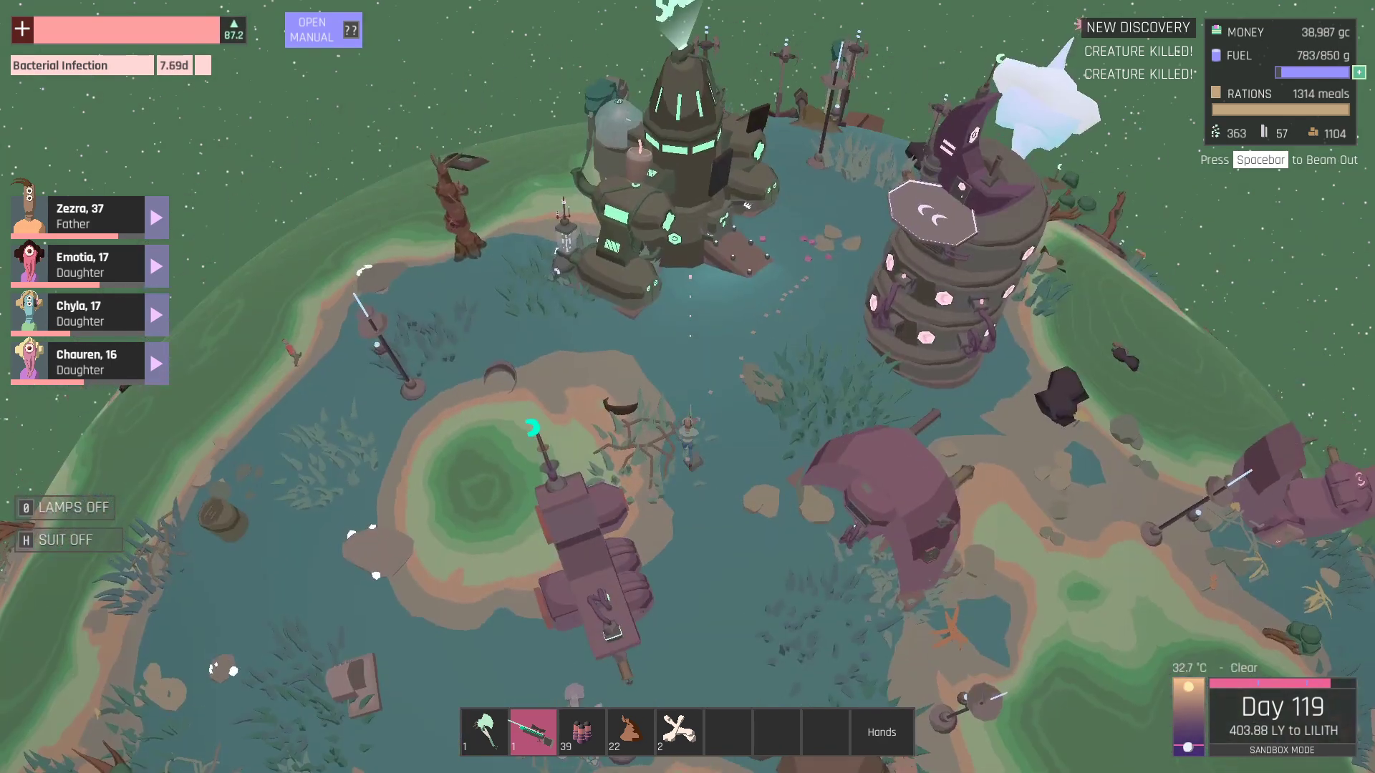
# Step into and out of the Local Market, then walk across the settlement toward the townhall.
pyautogui.press('f')
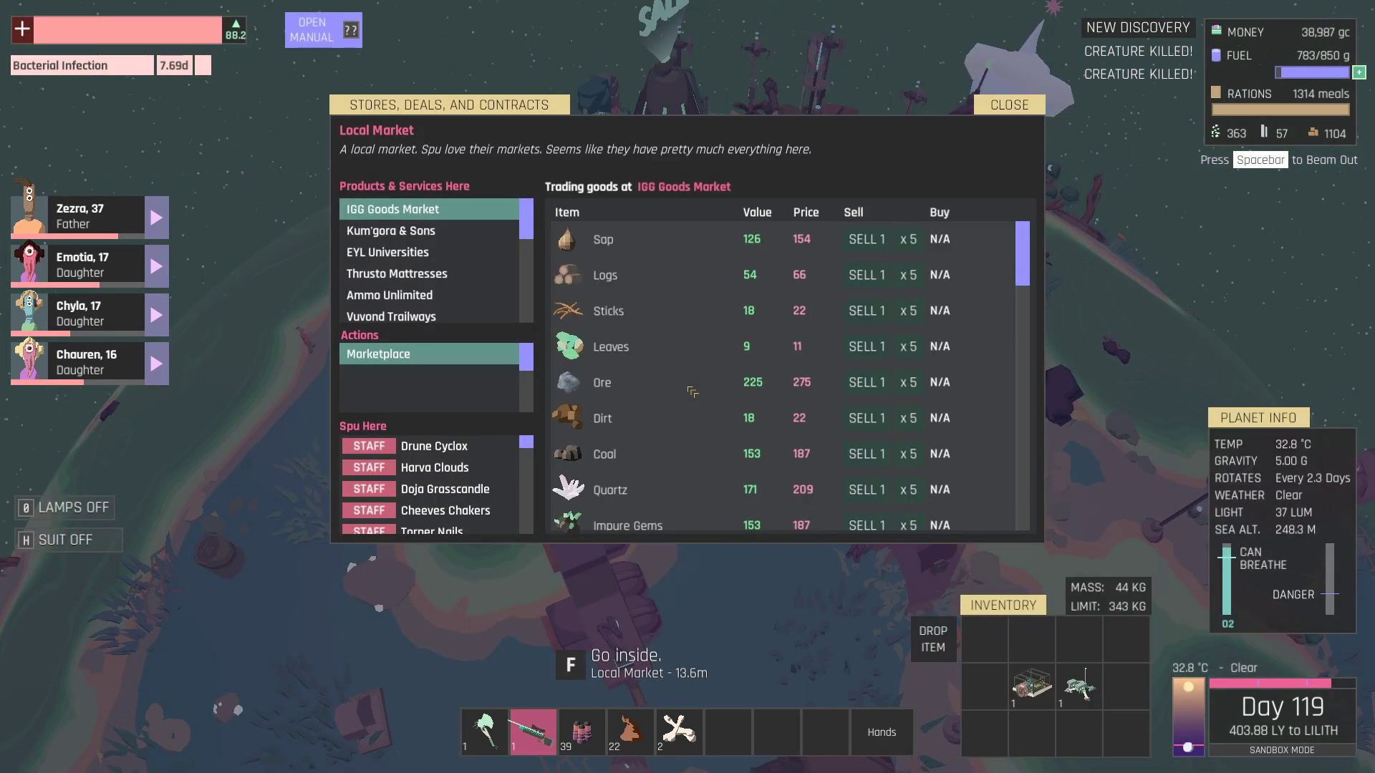
pyautogui.press('Escape')
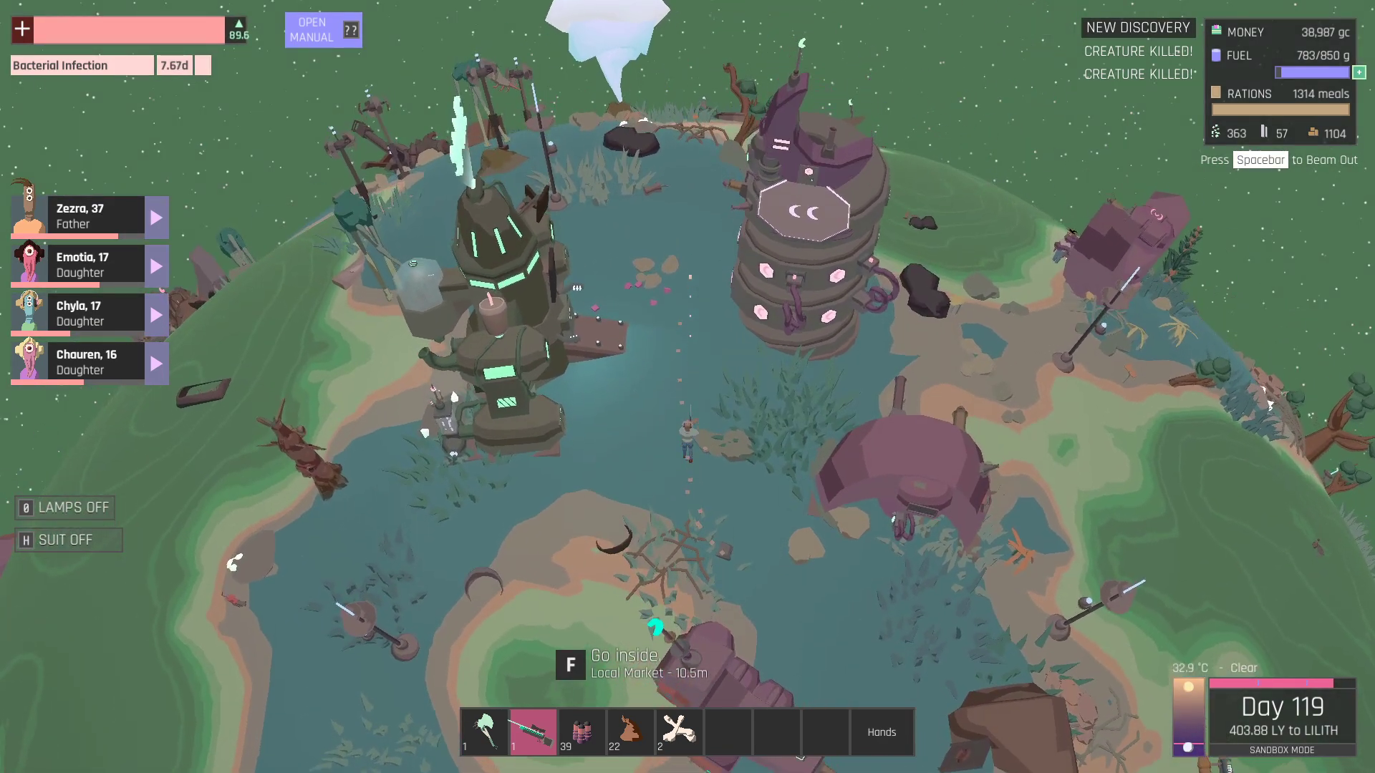
pyautogui.press('w')
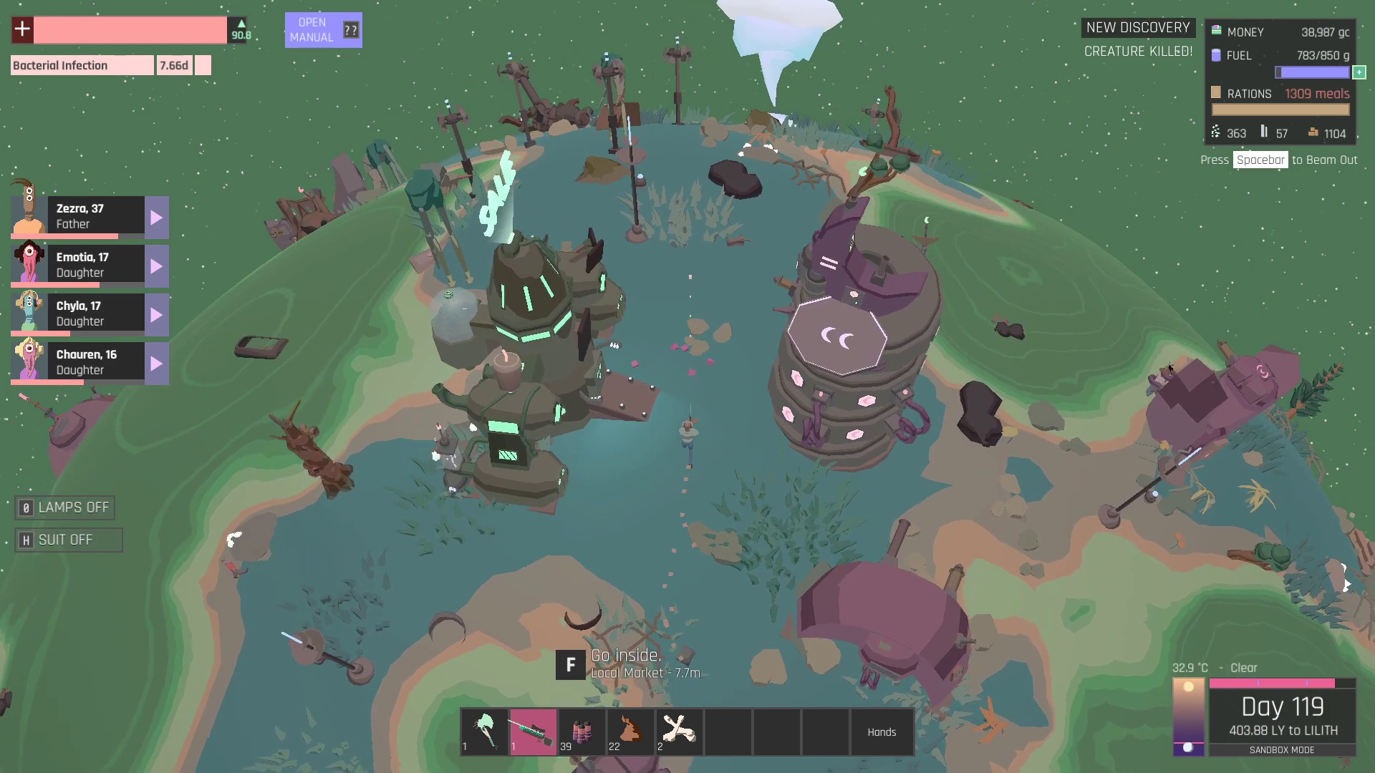
pyautogui.press('w')
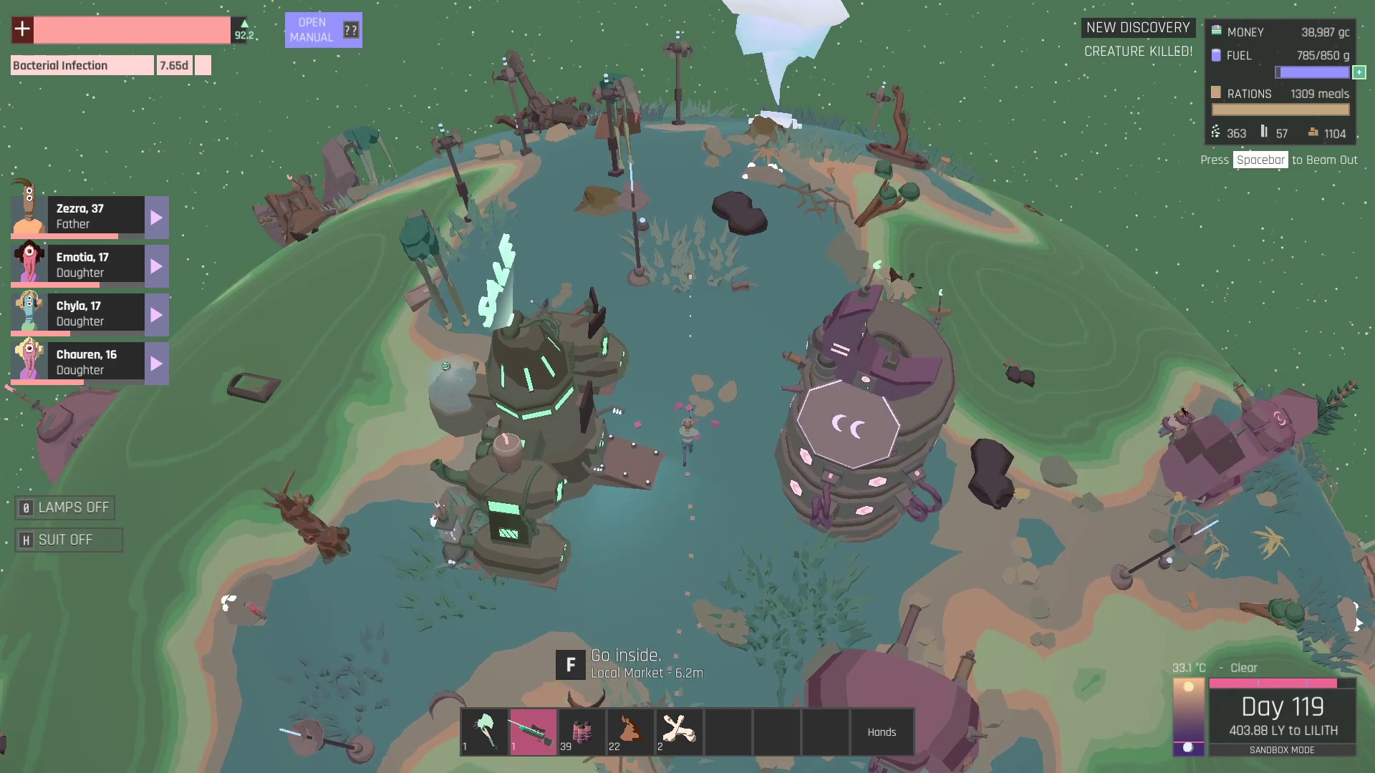
pyautogui.press('e')
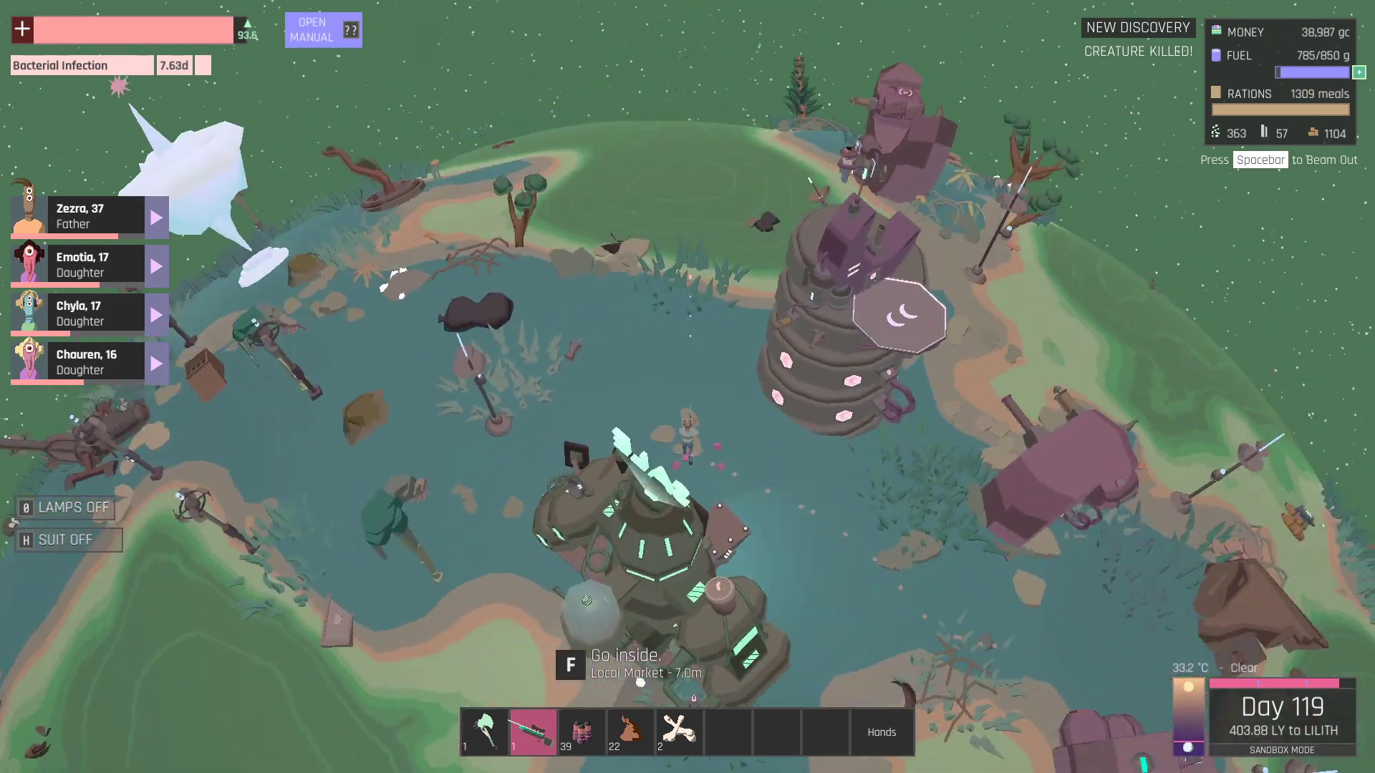
pyautogui.press('e')
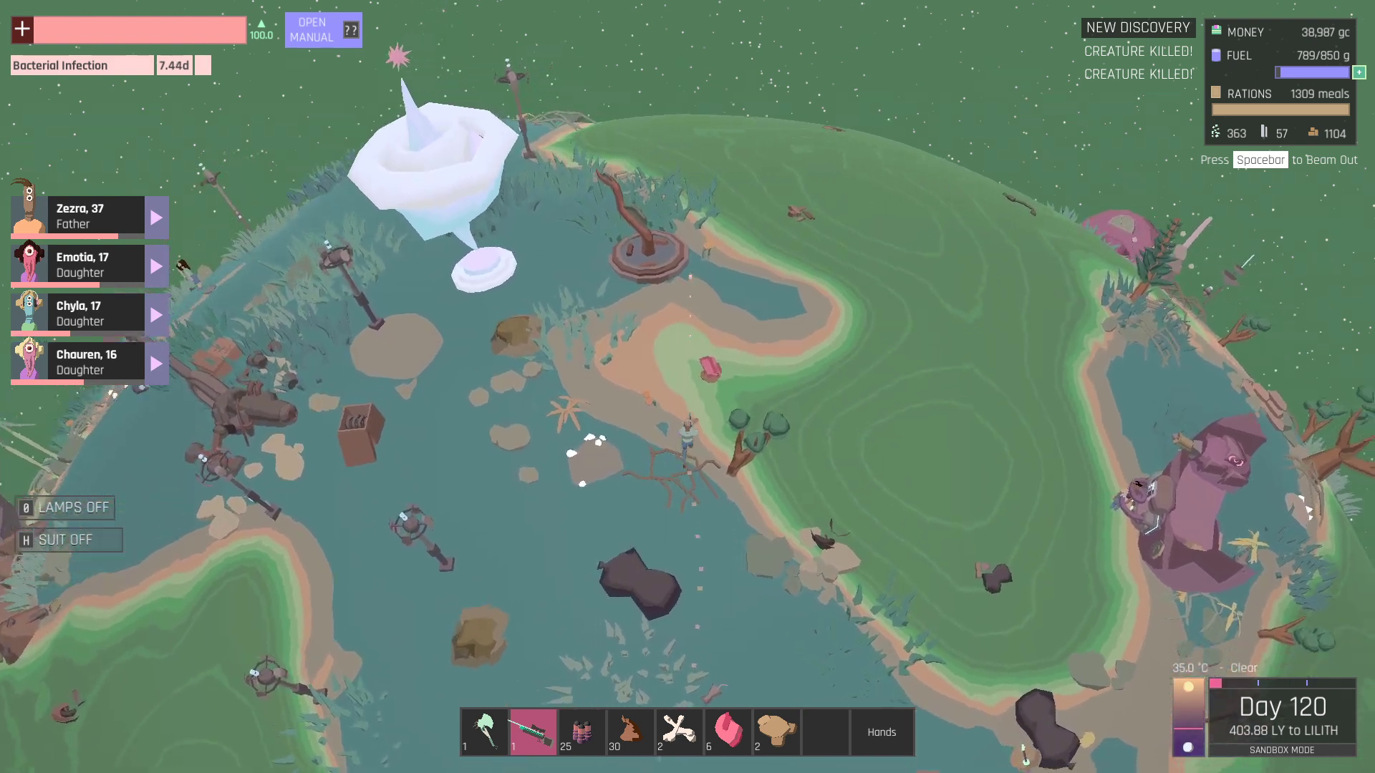
# Collect the poop, mine the nutrient rock with the Versatool, and pause the game.
pyautogui.press('w')
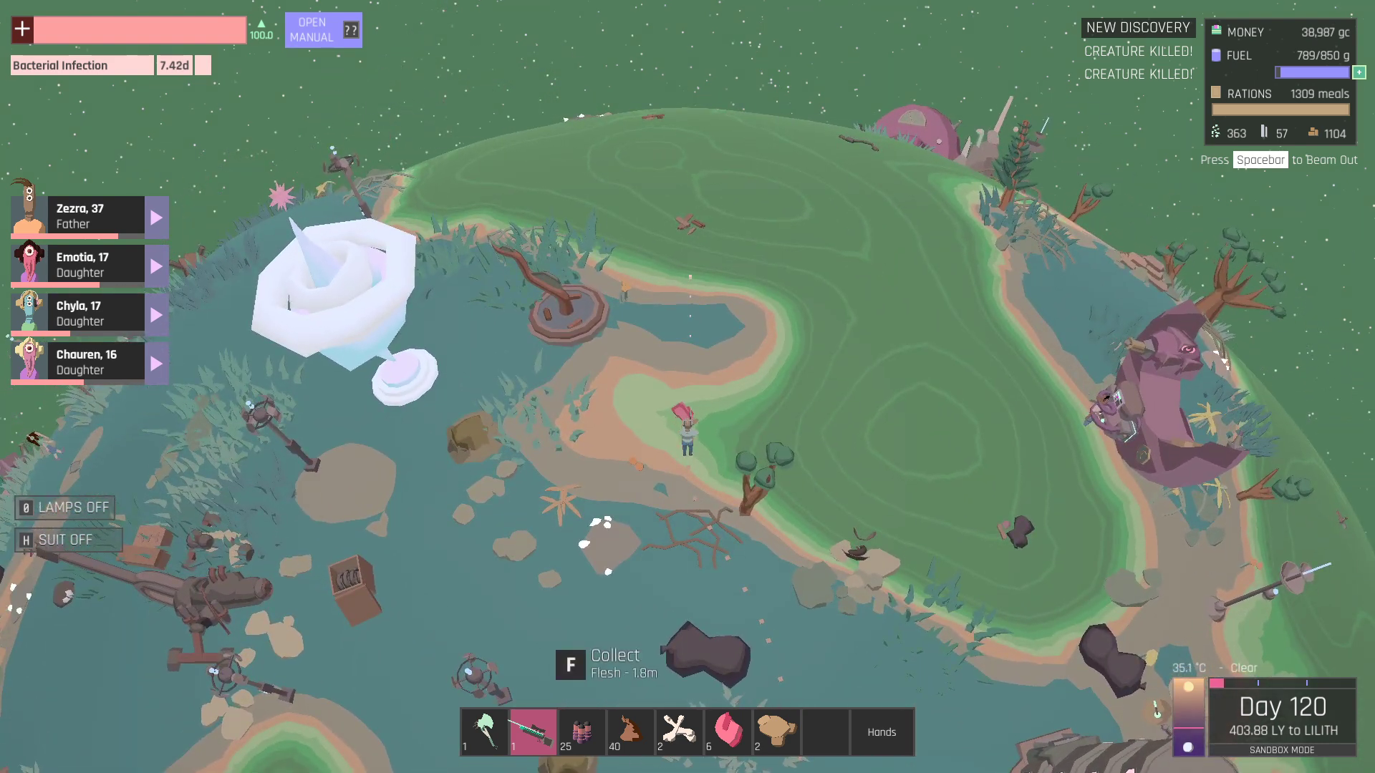
pyautogui.moveTo(967, 429); pyautogui.dragTo(429, 429)
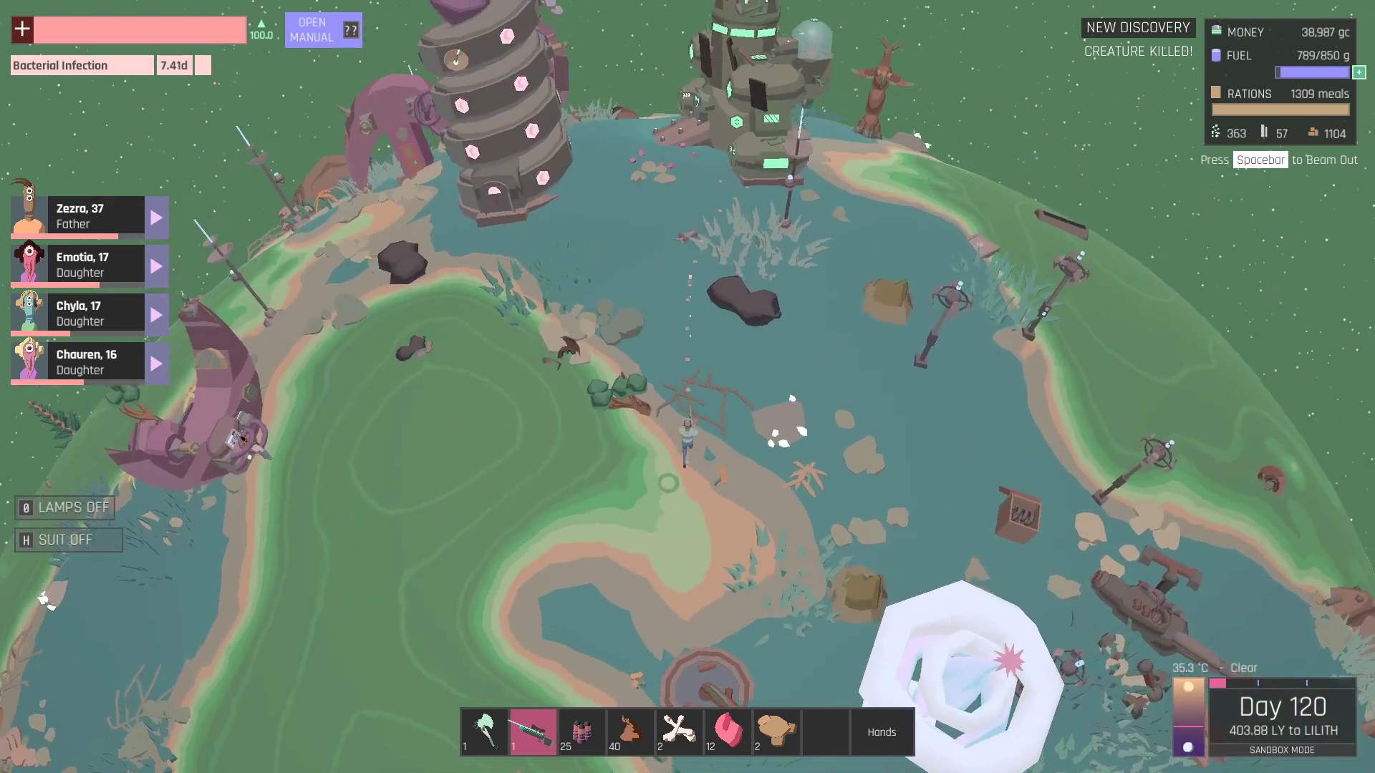
pyautogui.moveTo(967, 387); pyautogui.dragTo(323, 387)
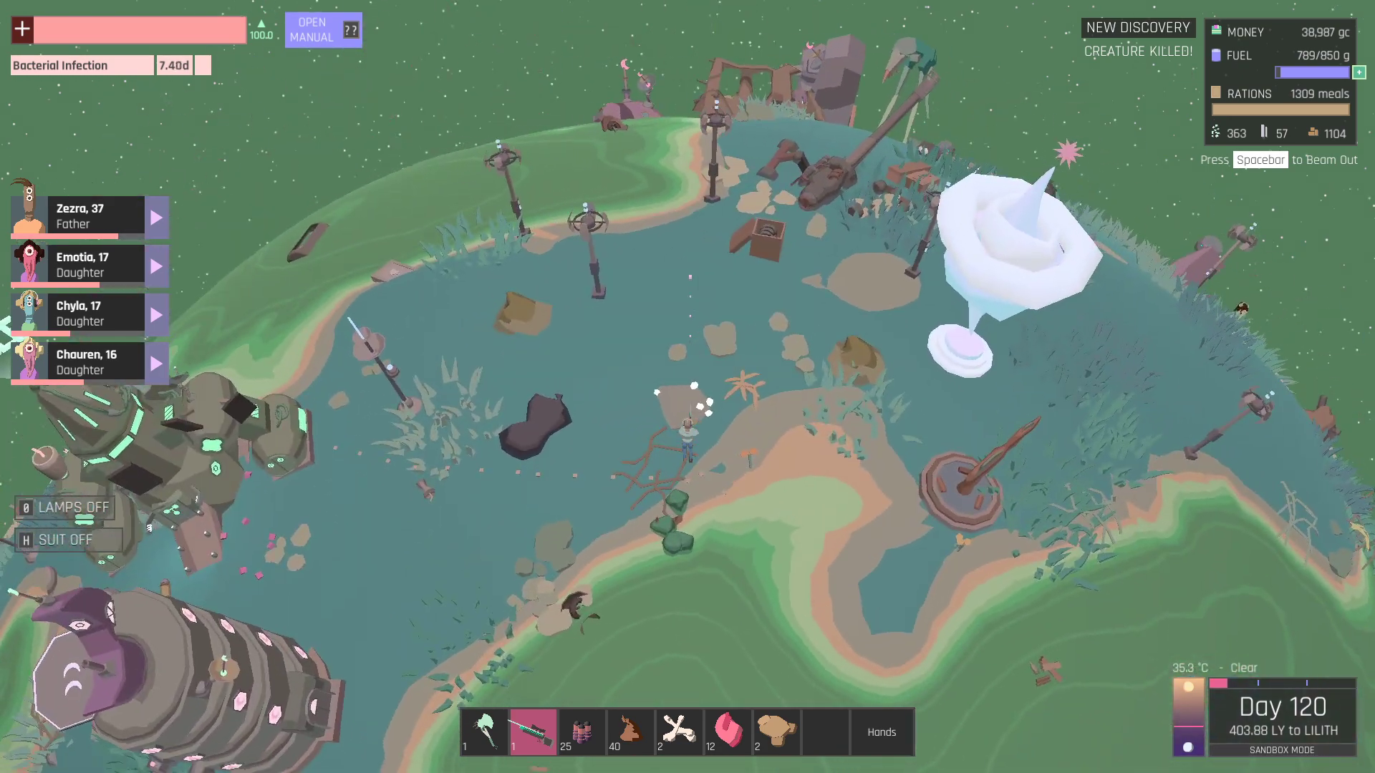
pyautogui.press('1')
pyautogui.press('f')
pyautogui.moveTo(968, 387); pyautogui.dragTo(429, 387)
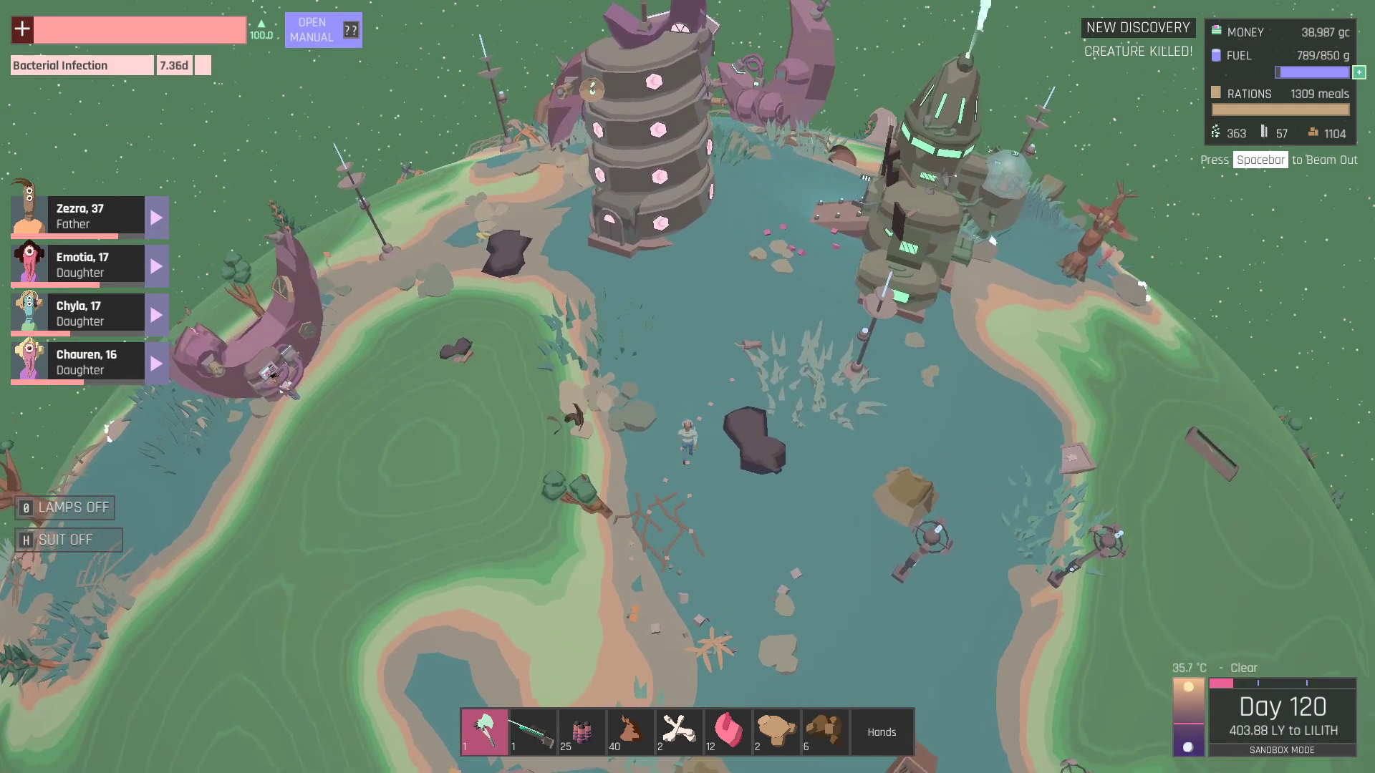
pyautogui.press('Escape')
# Send the father and the first daughter to collect carbon.
pyautogui.click(156, 217)
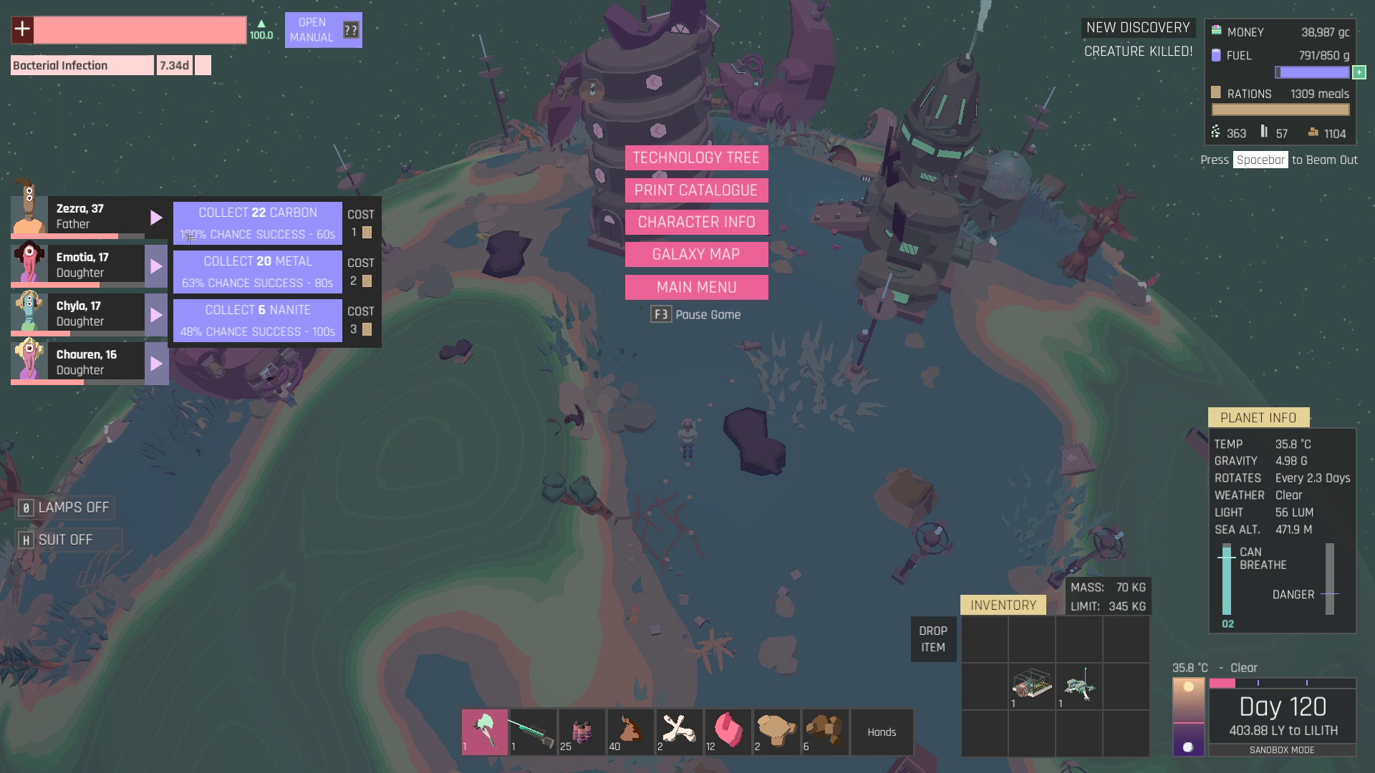
pyautogui.click(258, 222)
pyautogui.click(157, 267)
pyautogui.click(199, 281)
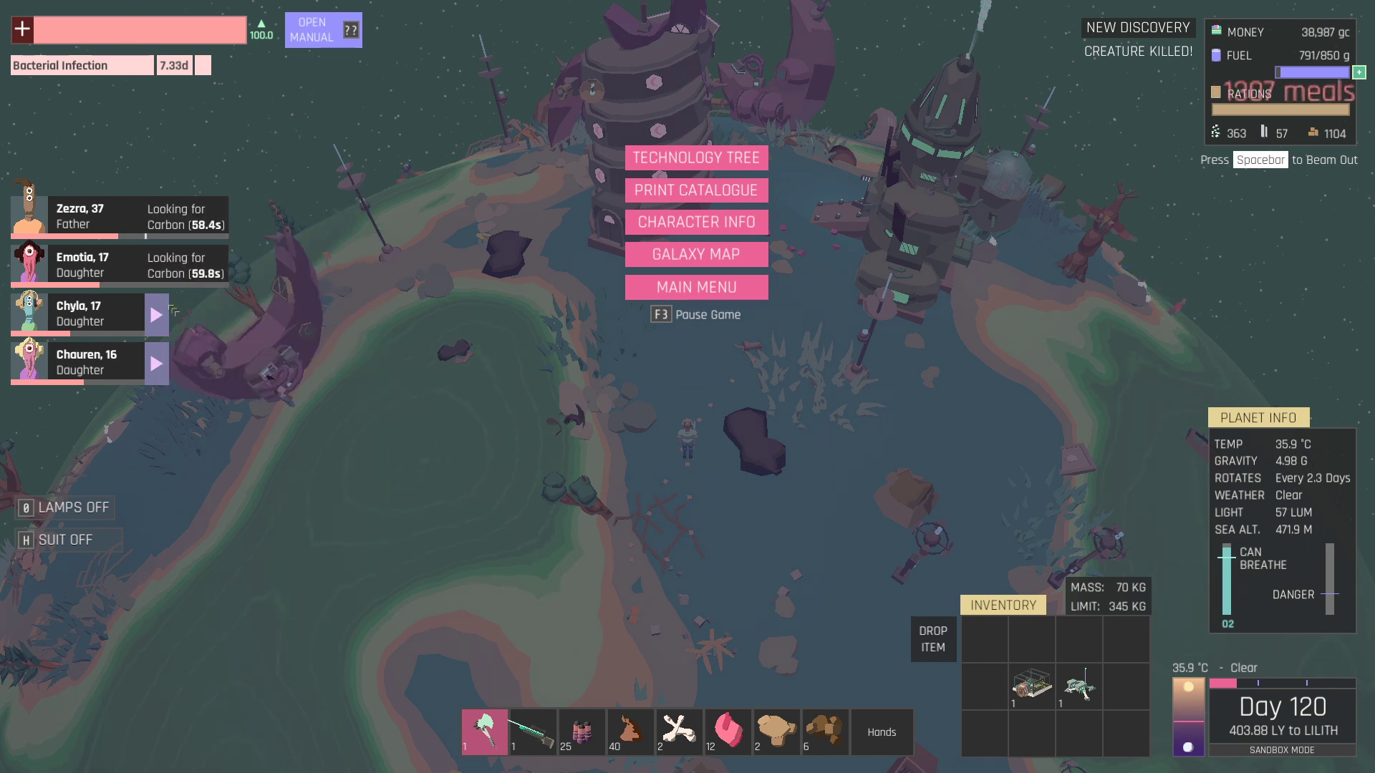
# Send the second and youngest daughters to collect metal.
pyautogui.click(156, 315)
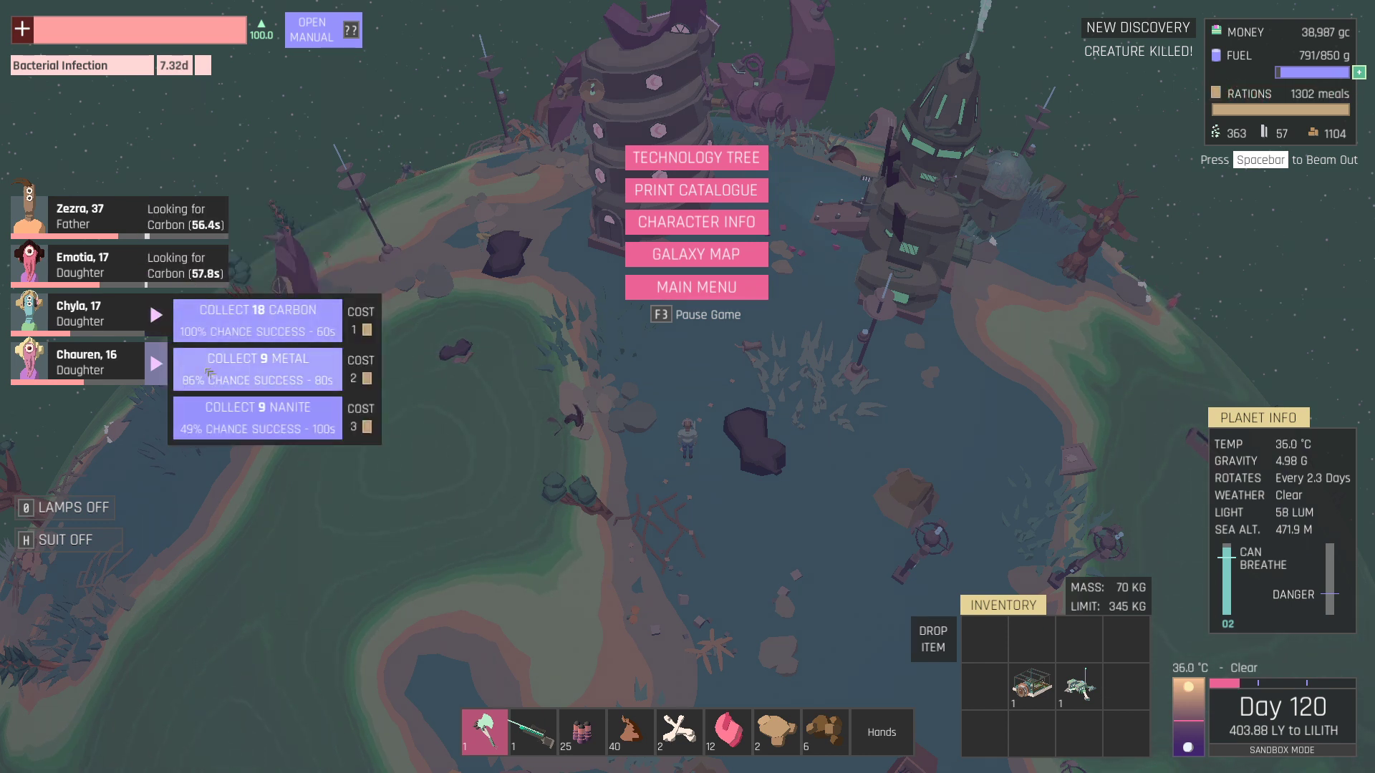
pyautogui.click(206, 373)
pyautogui.click(157, 363)
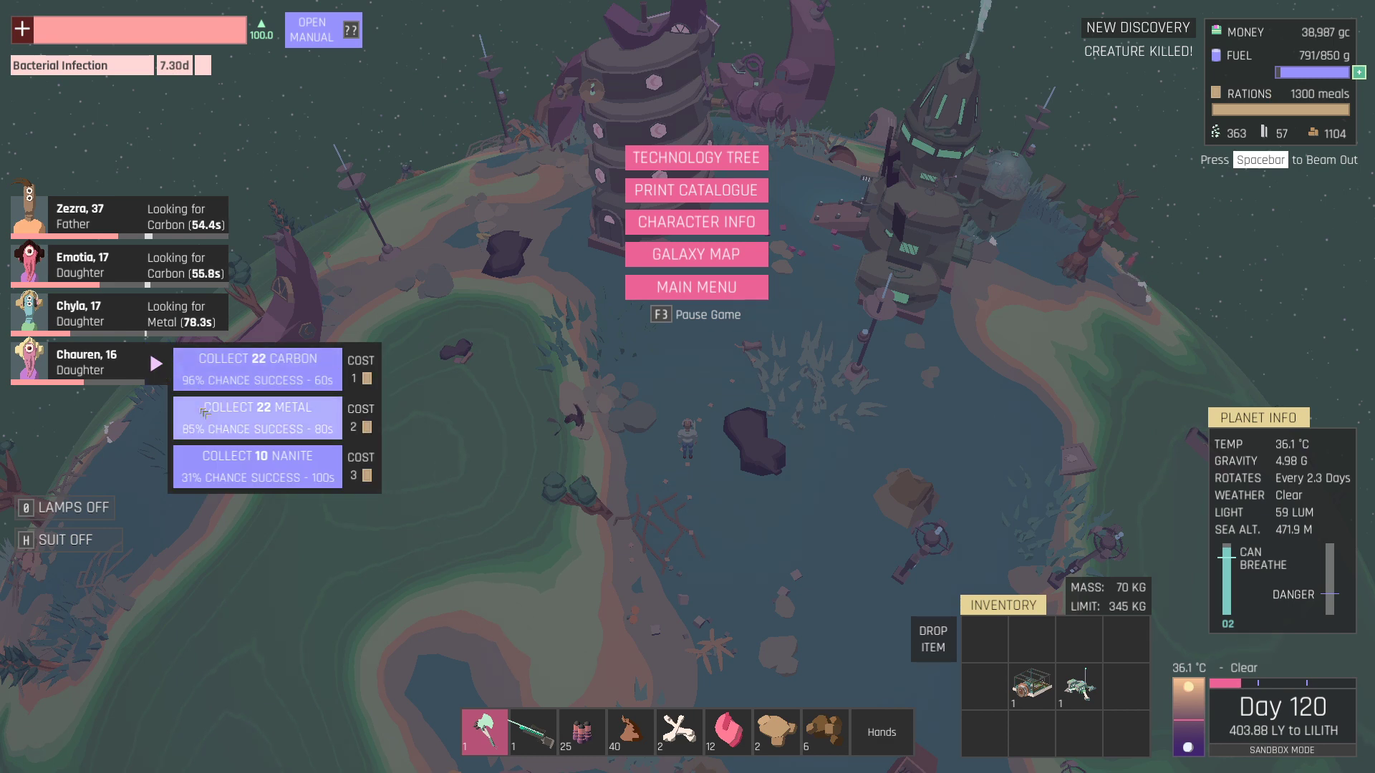
pyautogui.click(258, 418)
# Resume the game and walk past the Townhall to the Local Market entrance.
pyautogui.press('F3')
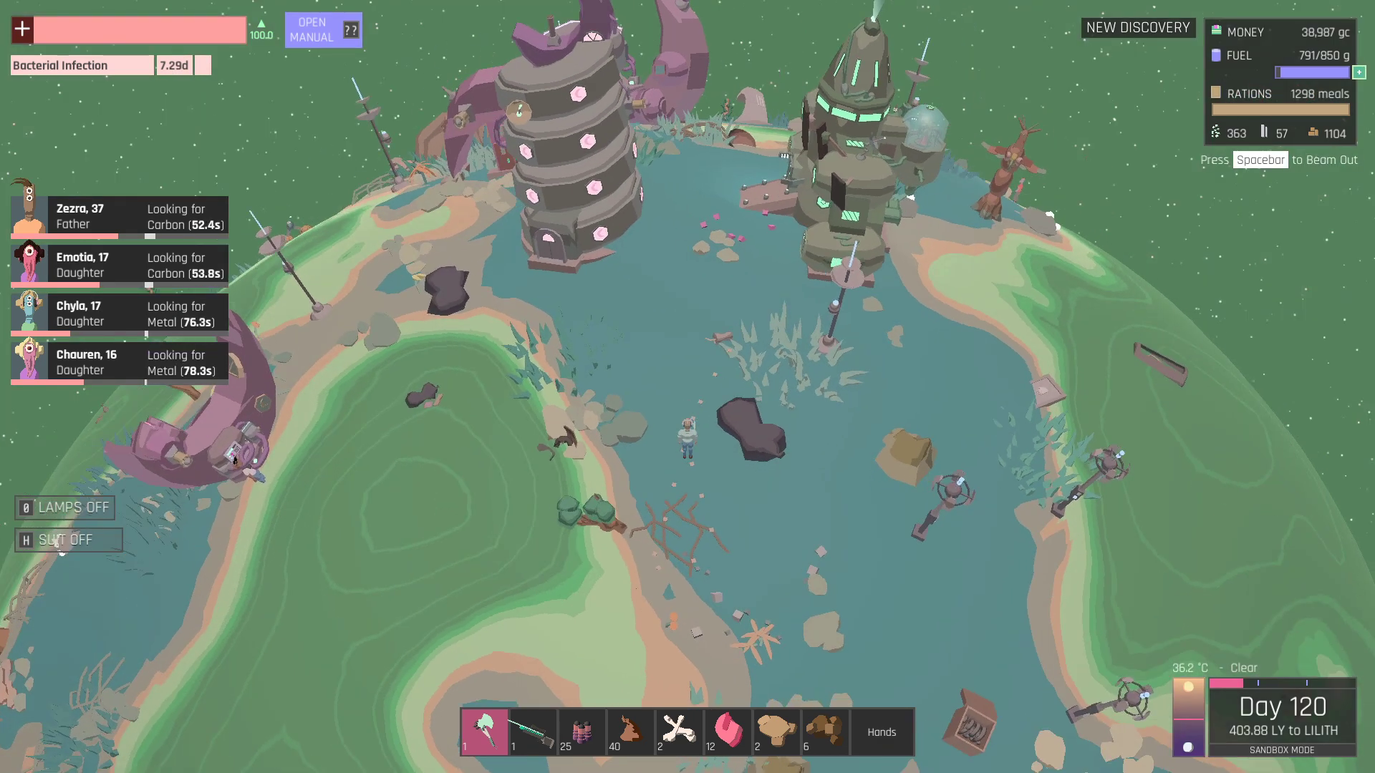
pyautogui.press('w')
pyautogui.press('w')
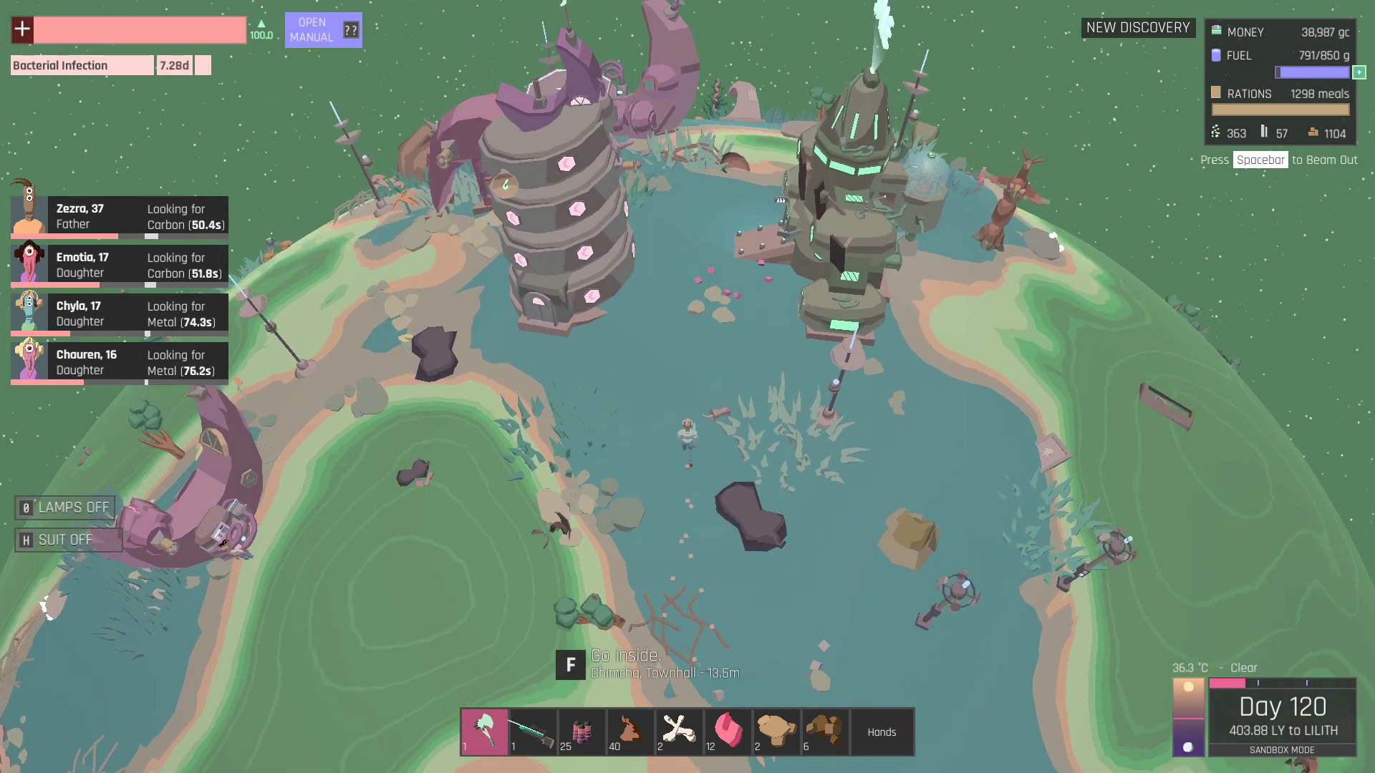
pyautogui.press('w')
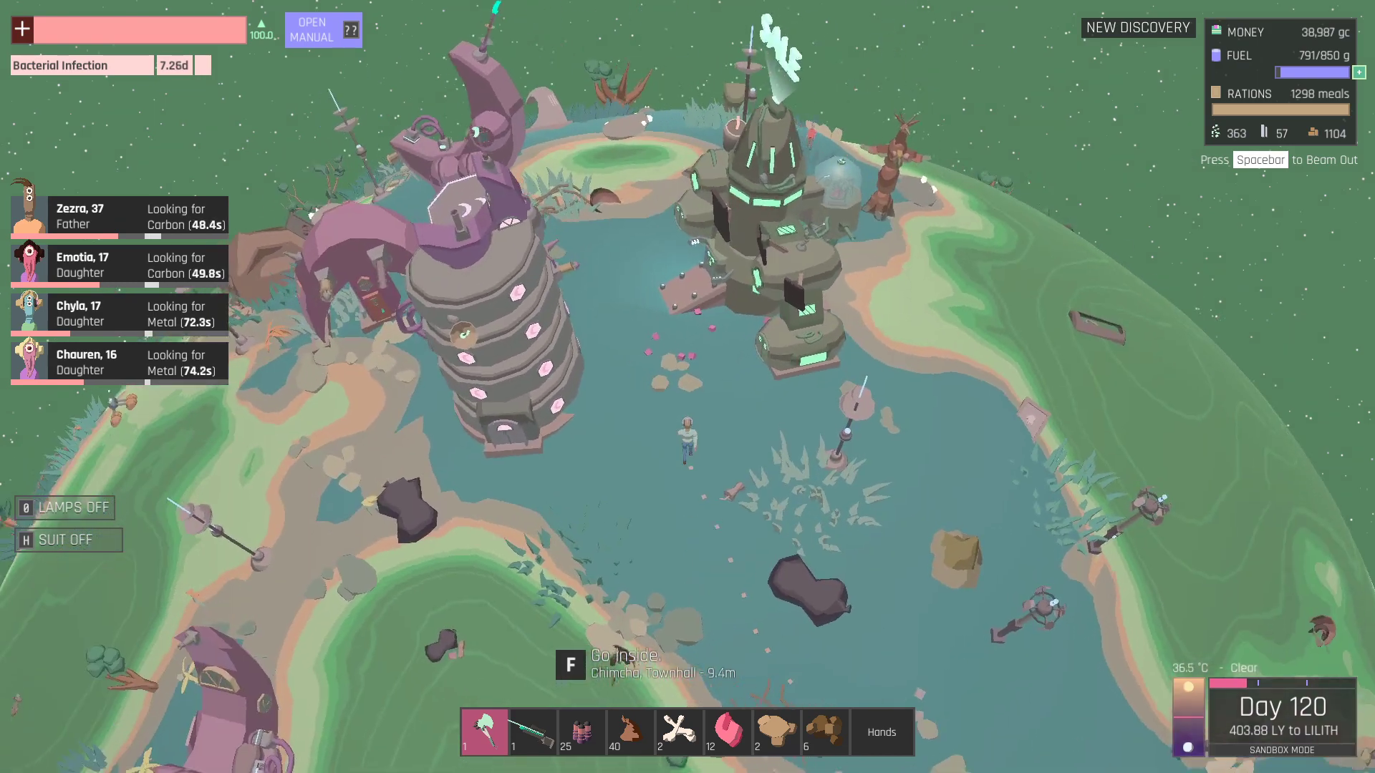
pyautogui.press('w')
pyautogui.press('w')
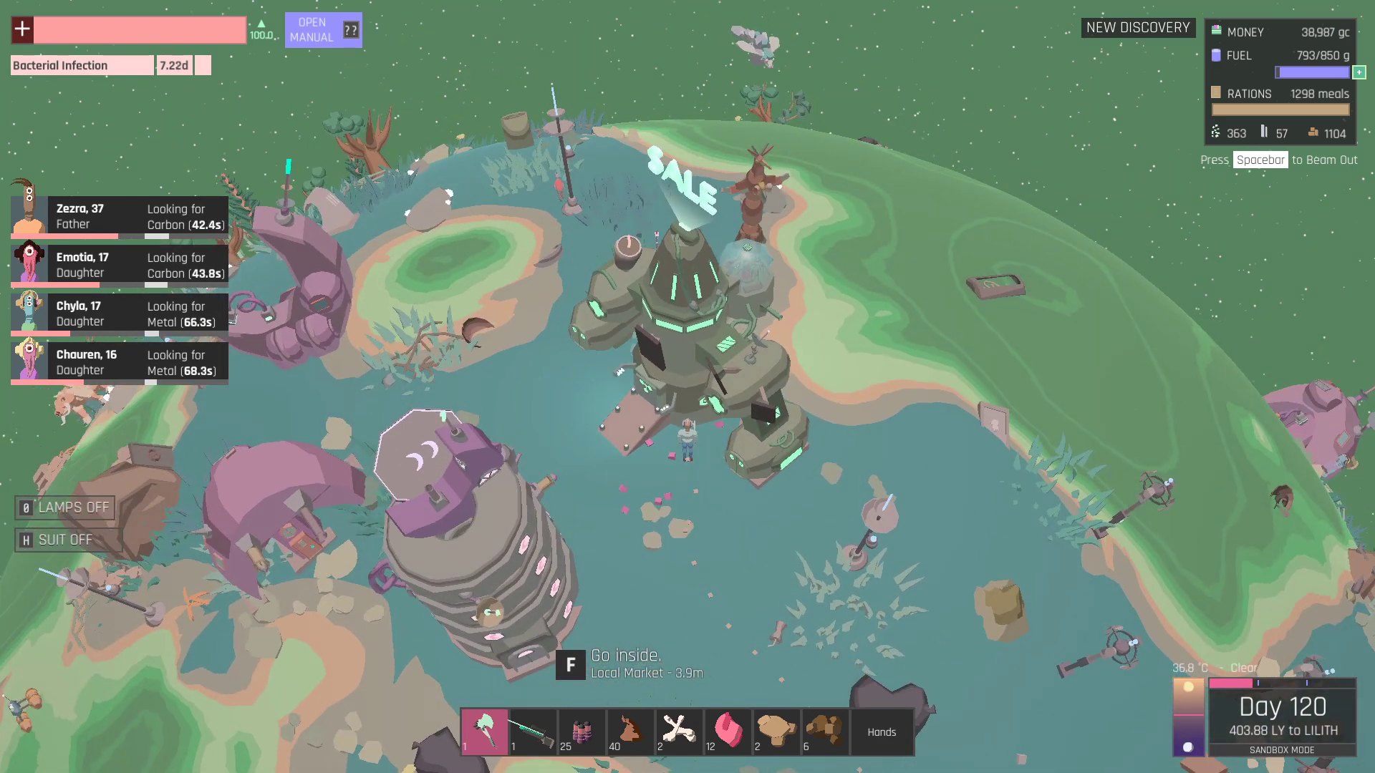
# Enter the market and sell the dirt, pelts and bones.
pyautogui.press('f')
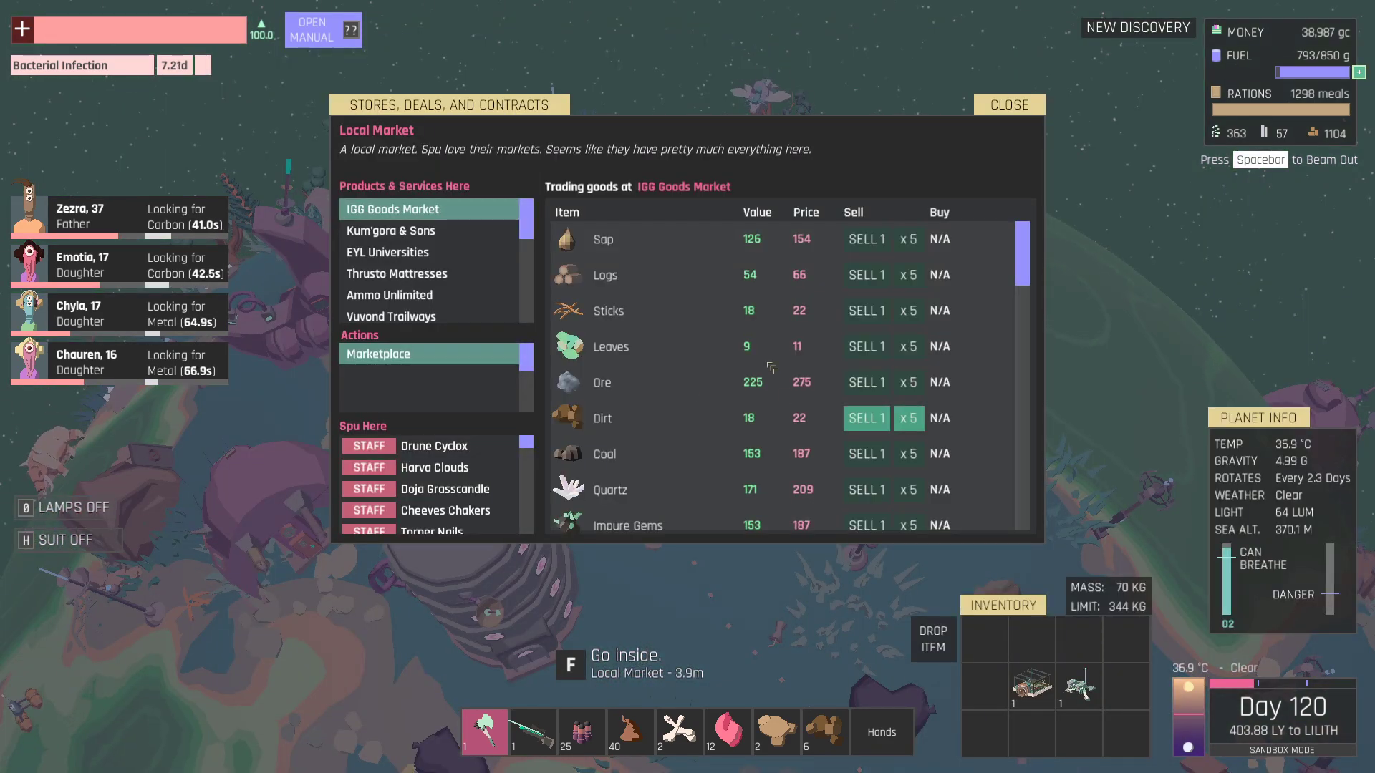
pyautogui.click(910, 419)
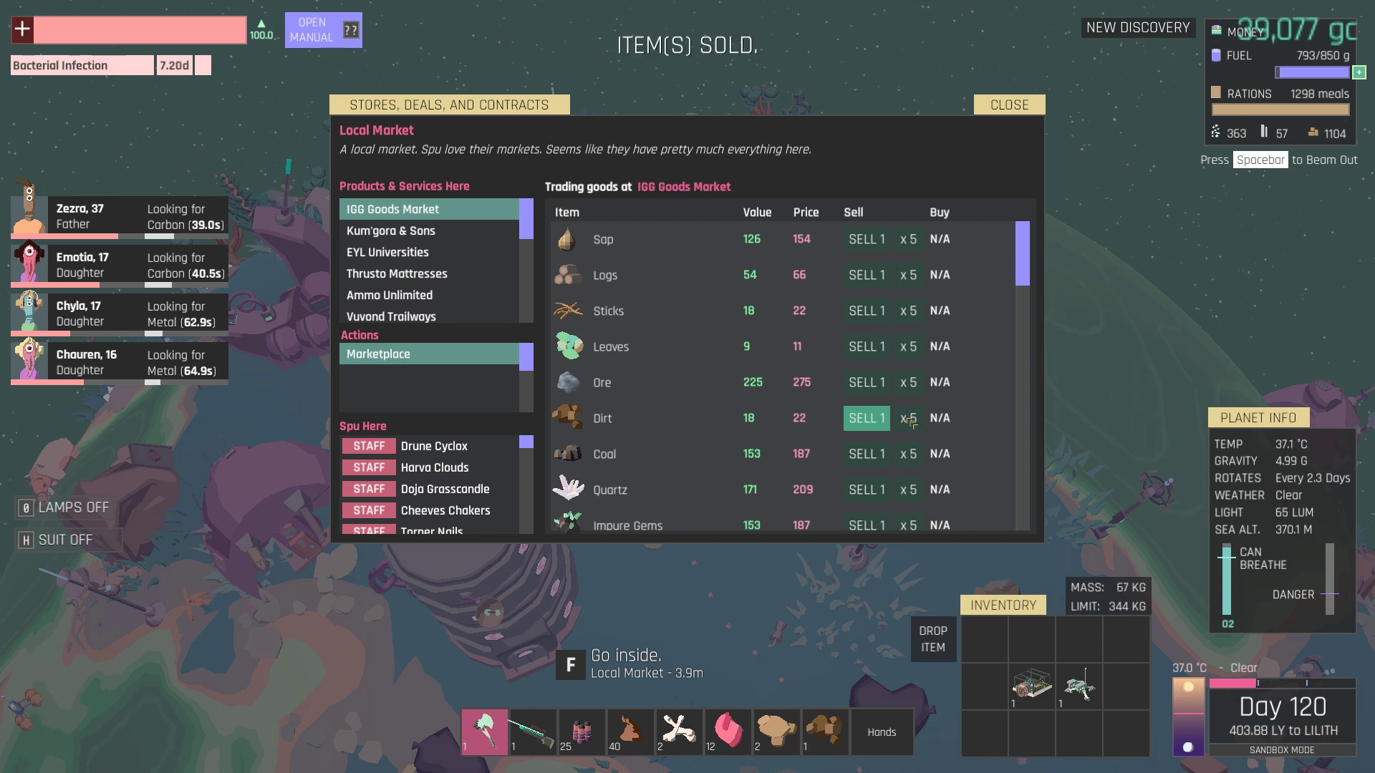
pyautogui.click(869, 419)
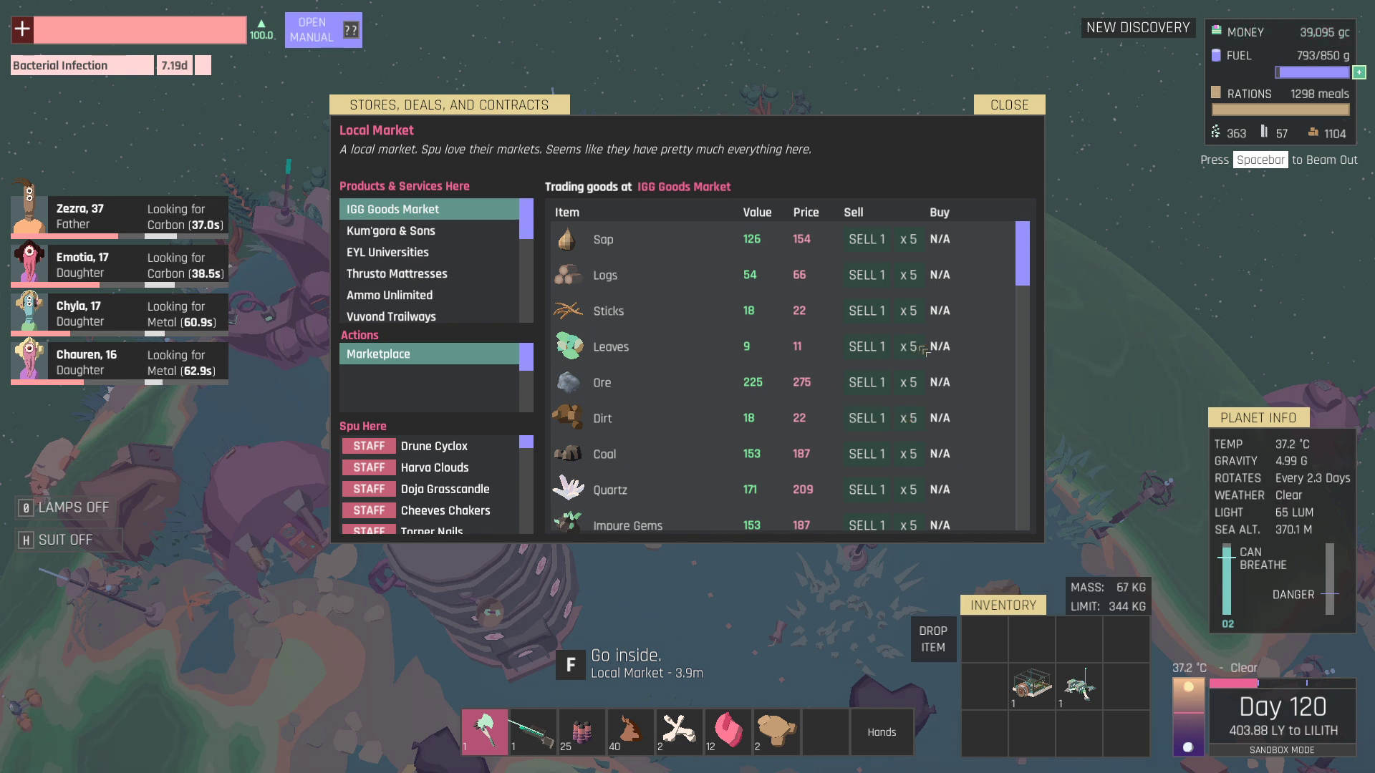
pyautogui.scroll(-3, 919, 351)
pyautogui.scroll(-2, 903, 352)
pyautogui.scroll(-2, 887, 355)
pyautogui.click(867, 347)
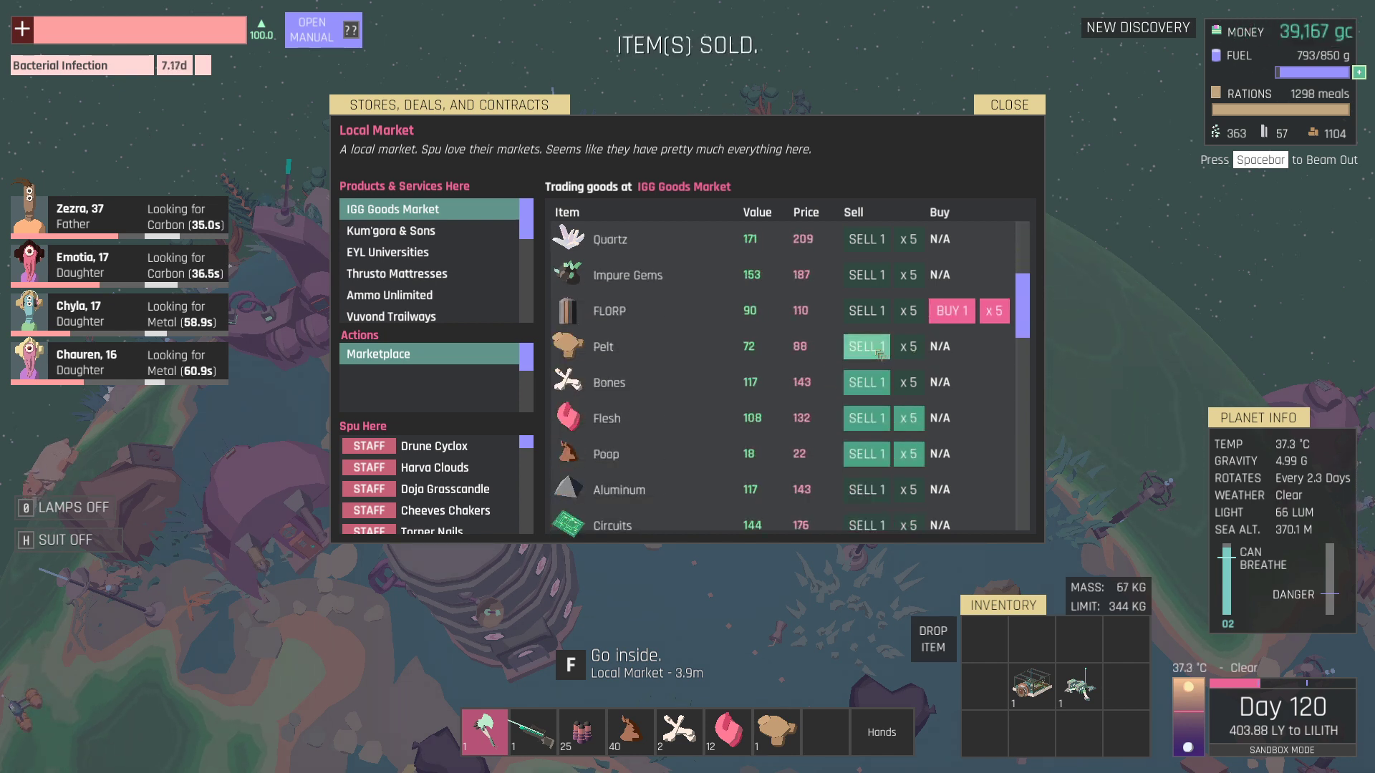
pyautogui.click(868, 382)
# Sell the flesh and poop in batches, raising money to 41,489 gc.
pyautogui.click(909, 419)
pyautogui.click(909, 418)
pyautogui.click(908, 454)
pyautogui.click(909, 454)
pyautogui.click(910, 453)
pyautogui.click(908, 454)
pyautogui.click(909, 453)
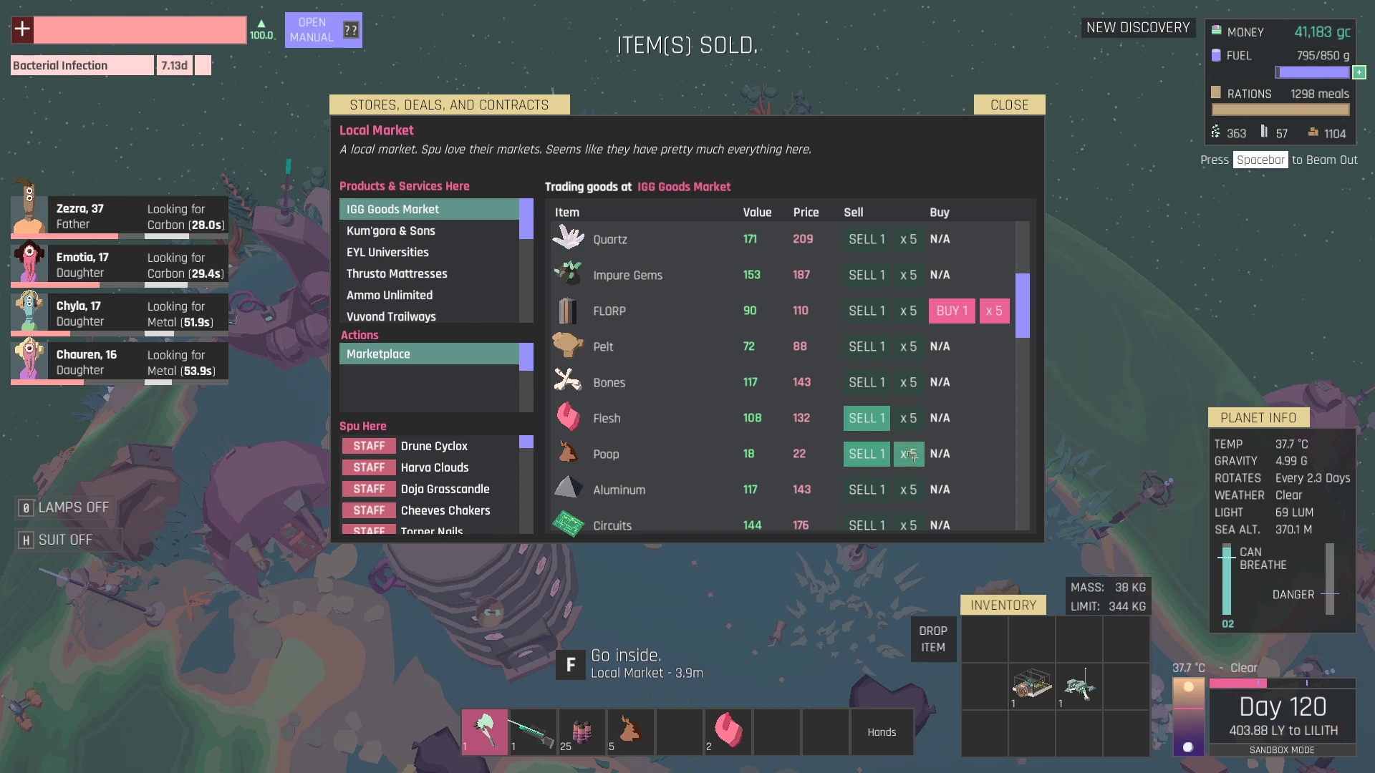
pyautogui.click(866, 417)
pyautogui.scroll(-5, 861, 398)
pyautogui.scroll(-5, 860, 397)
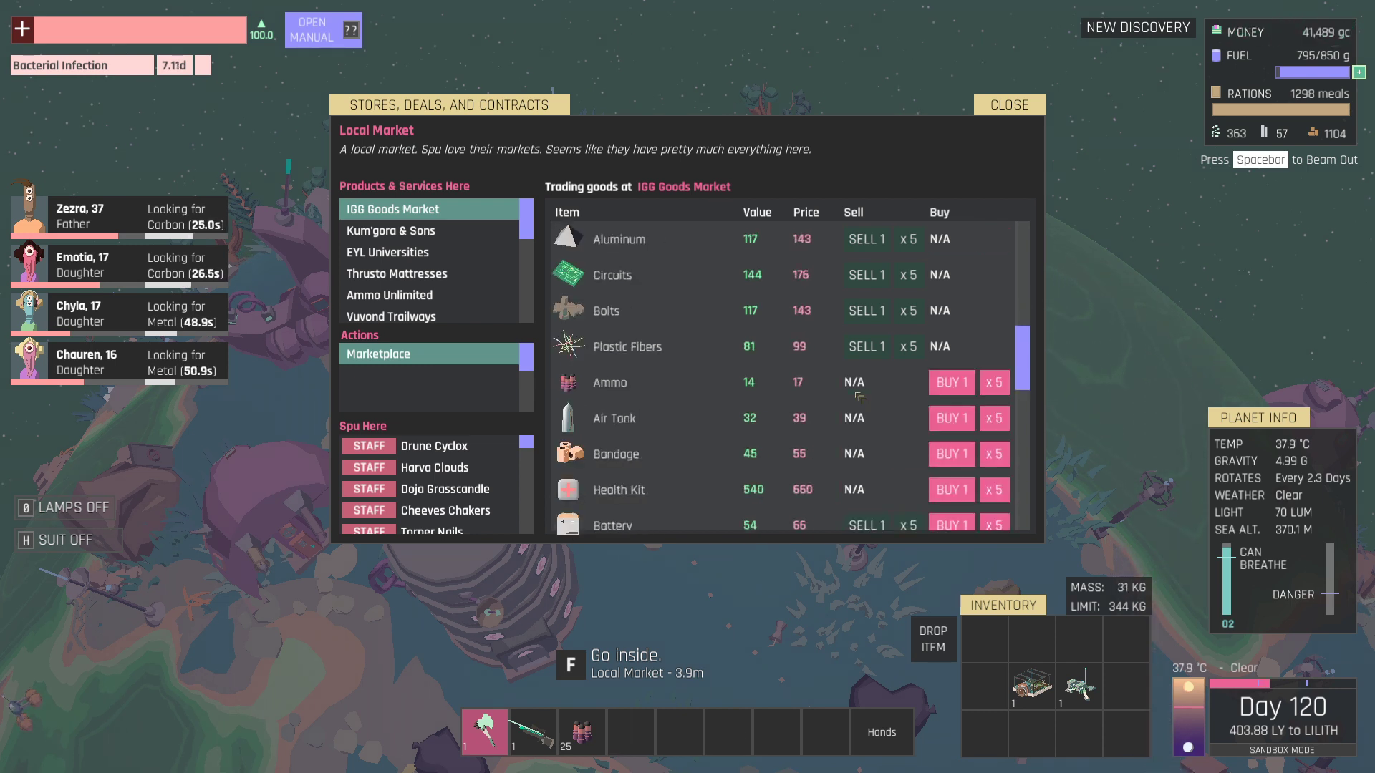
pyautogui.scroll(-3, 860, 398)
pyautogui.scroll(-5, 859, 398)
pyautogui.scroll(-4, 860, 398)
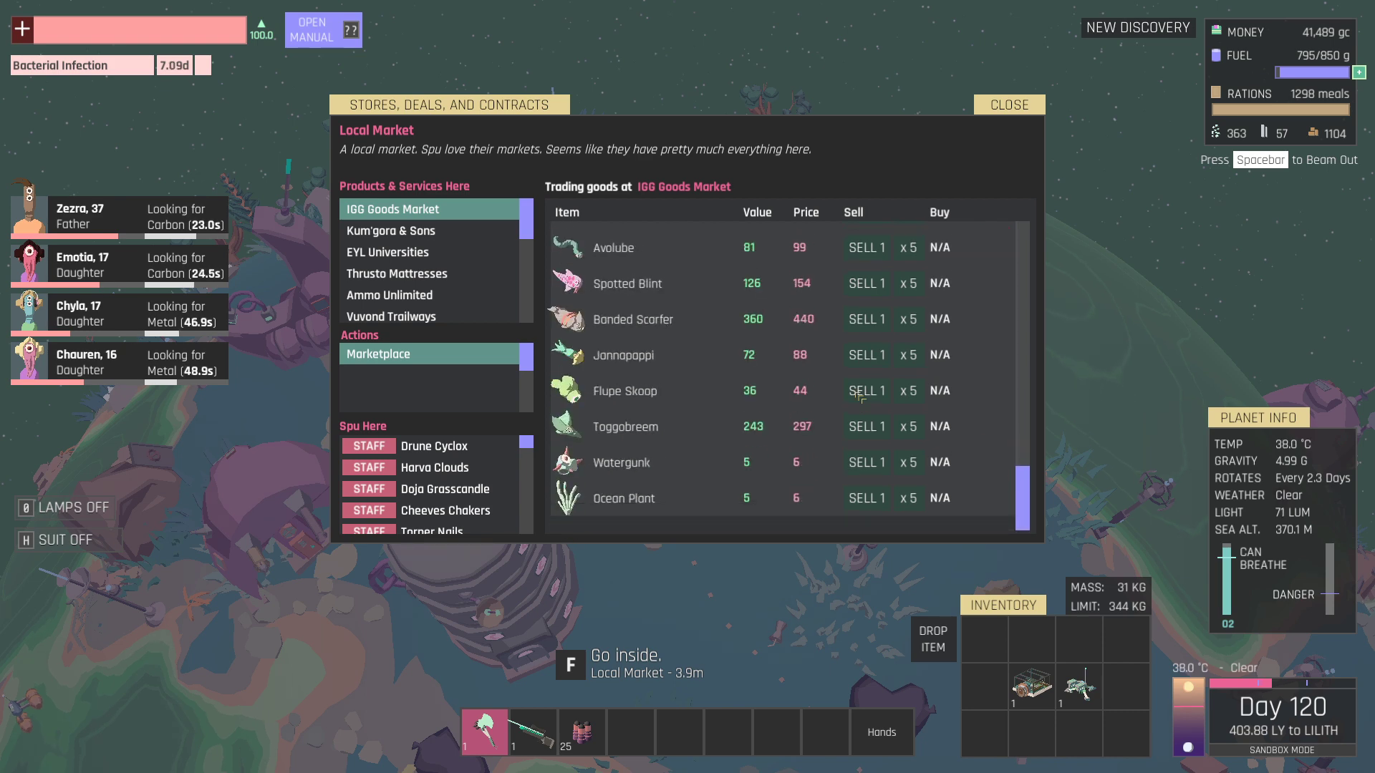
# Open the Kum'gora & Sons shop listing from Products & Services.
pyautogui.click(390, 231)
pyautogui.scroll(-3, 661, 351)
pyautogui.scroll(-1, 661, 351)
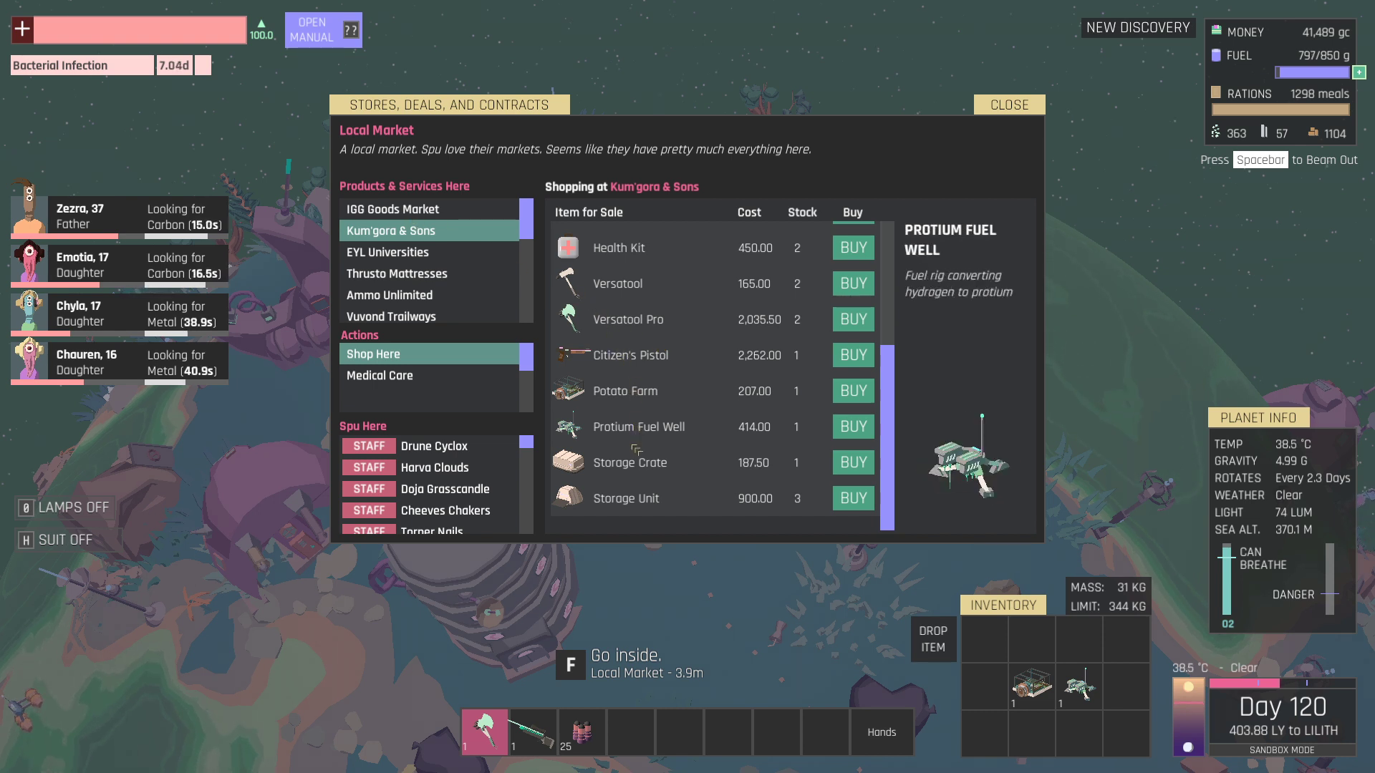
pyautogui.scroll(2, 649, 431)
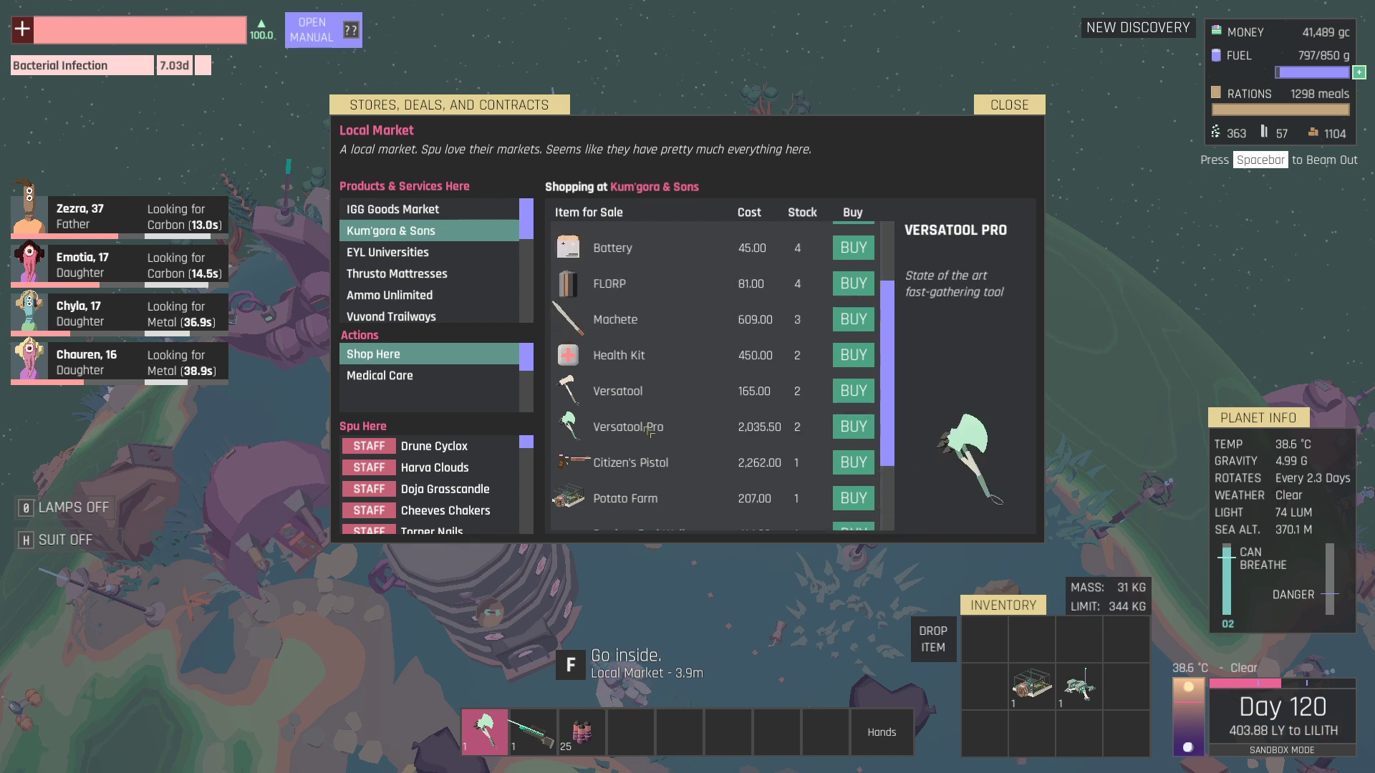
pyautogui.scroll(2, 649, 430)
pyautogui.scroll(2, 648, 431)
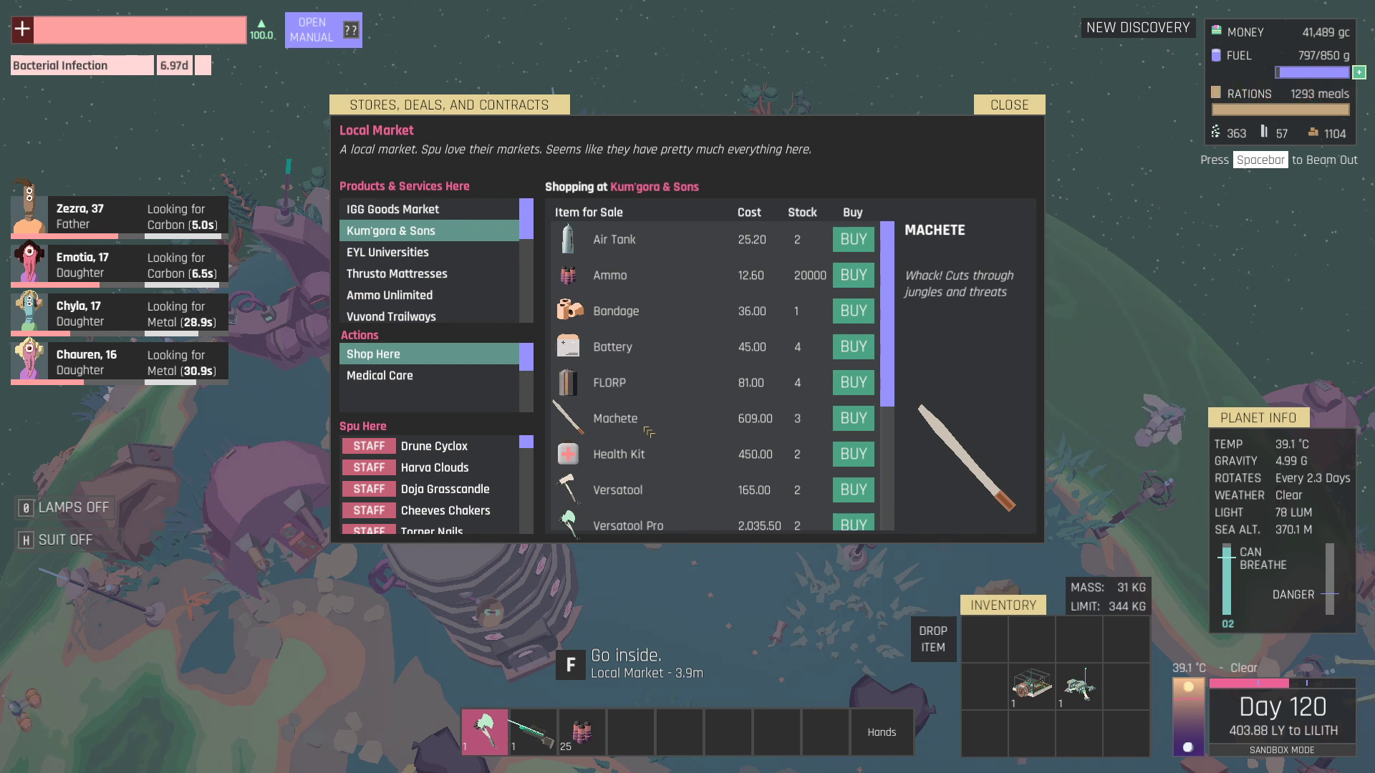
pyautogui.scroll(-1, 644, 344)
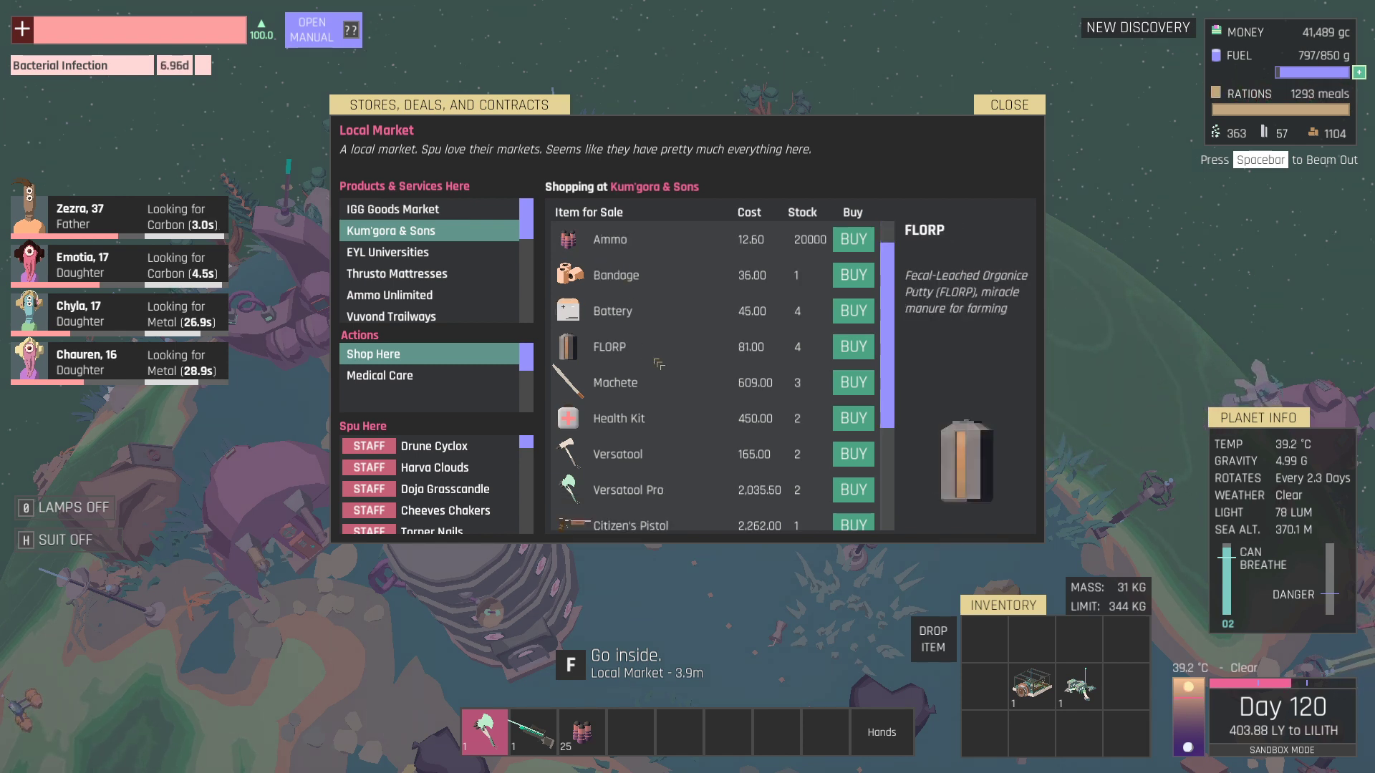
pyautogui.scroll(-2, 658, 365)
pyautogui.scroll(-1, 658, 365)
pyautogui.scroll(-2, 645, 344)
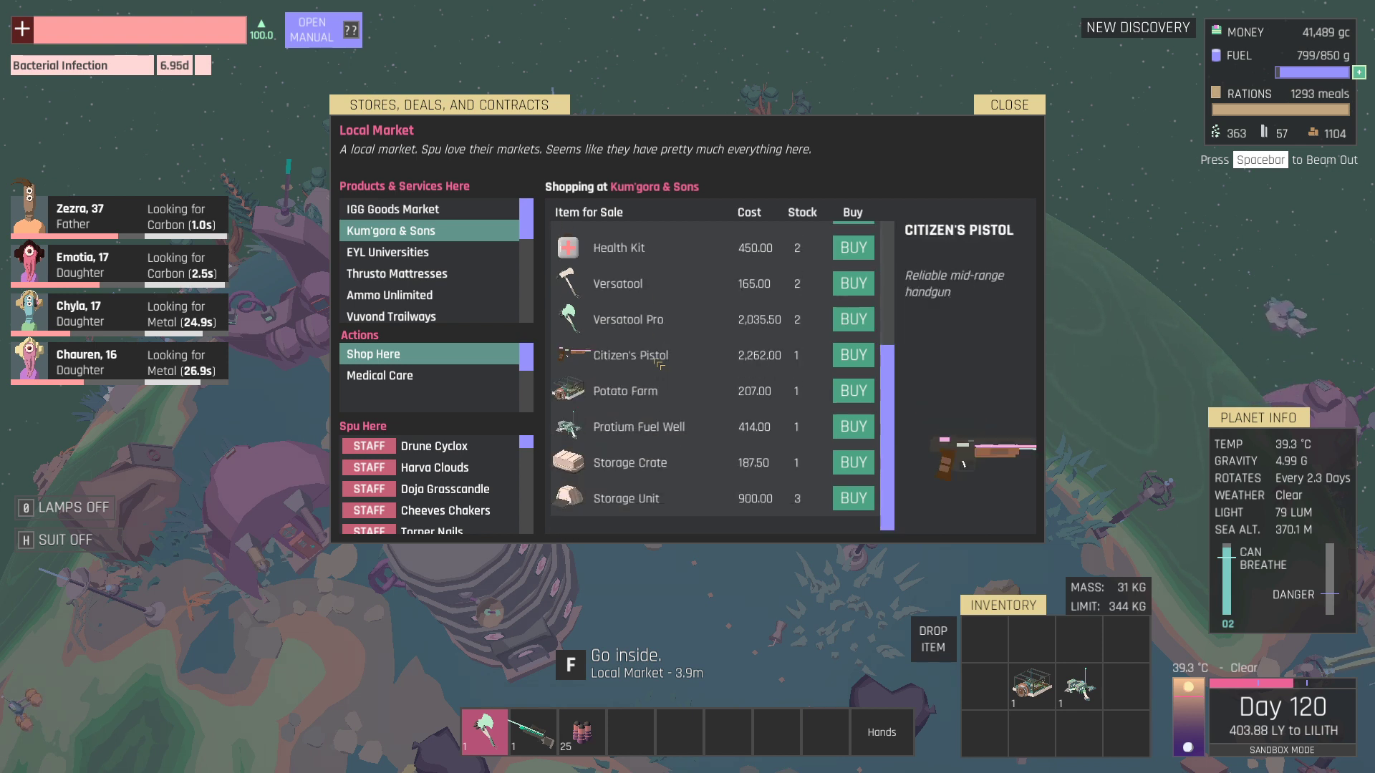
# Choose Medical Care and heal Zezra, Emotia, Chyla and Chauren.
pyautogui.click(406, 376)
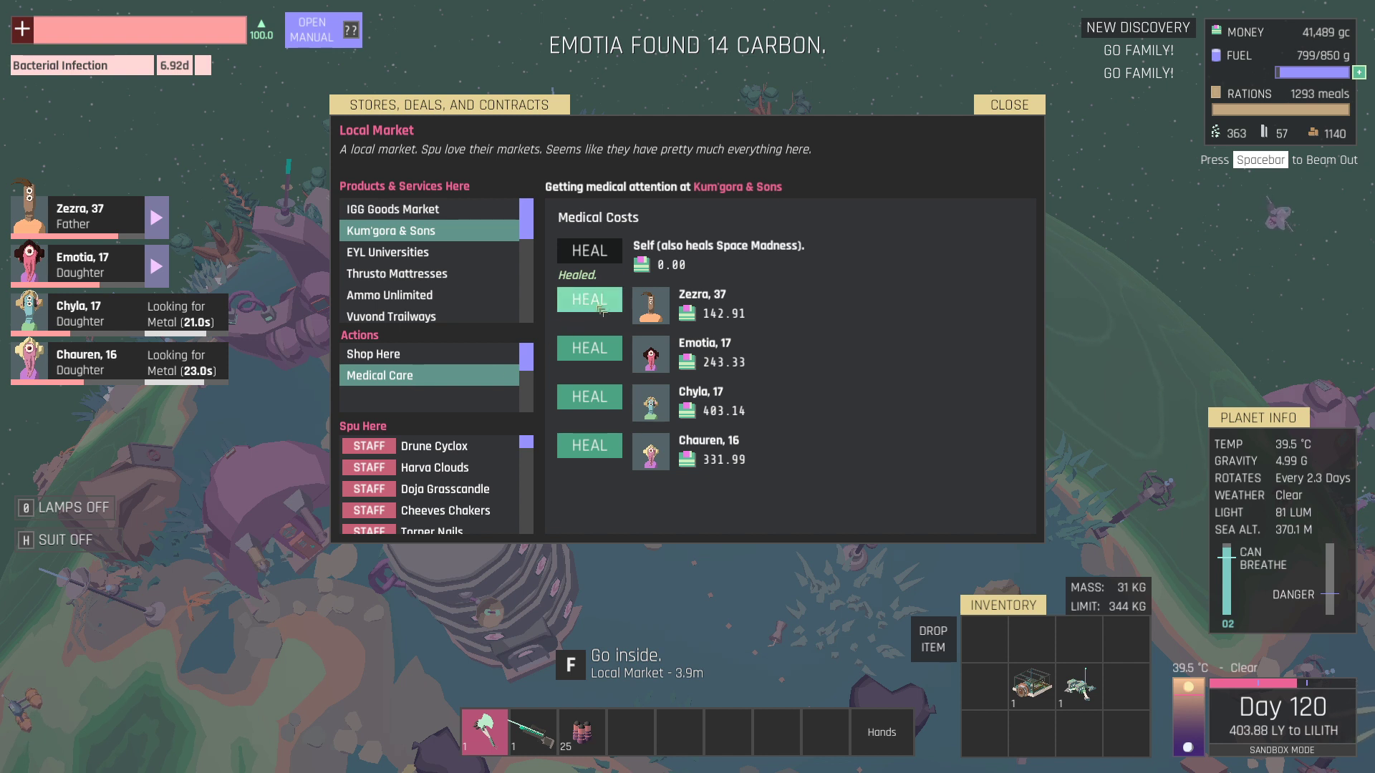
pyautogui.click(589, 299)
pyautogui.click(589, 348)
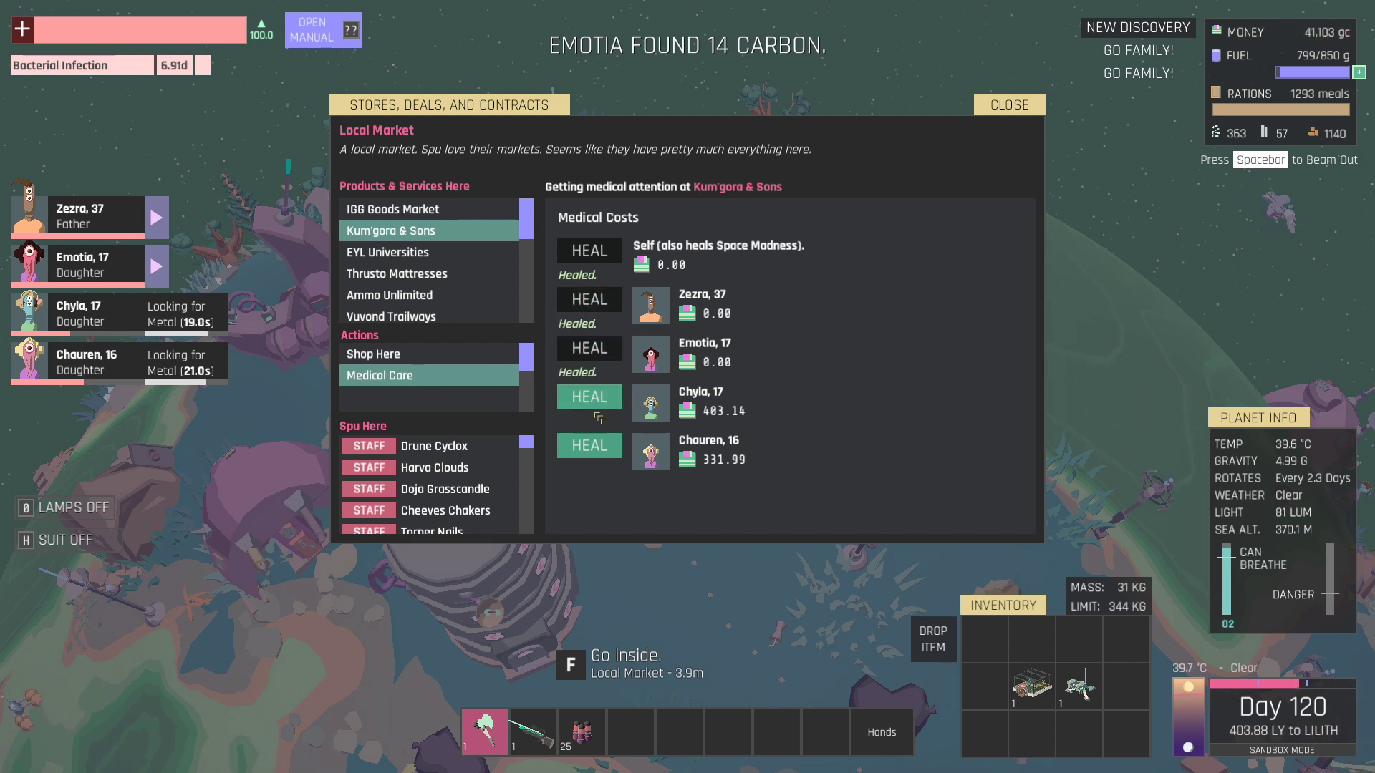
pyautogui.click(588, 397)
pyautogui.click(589, 445)
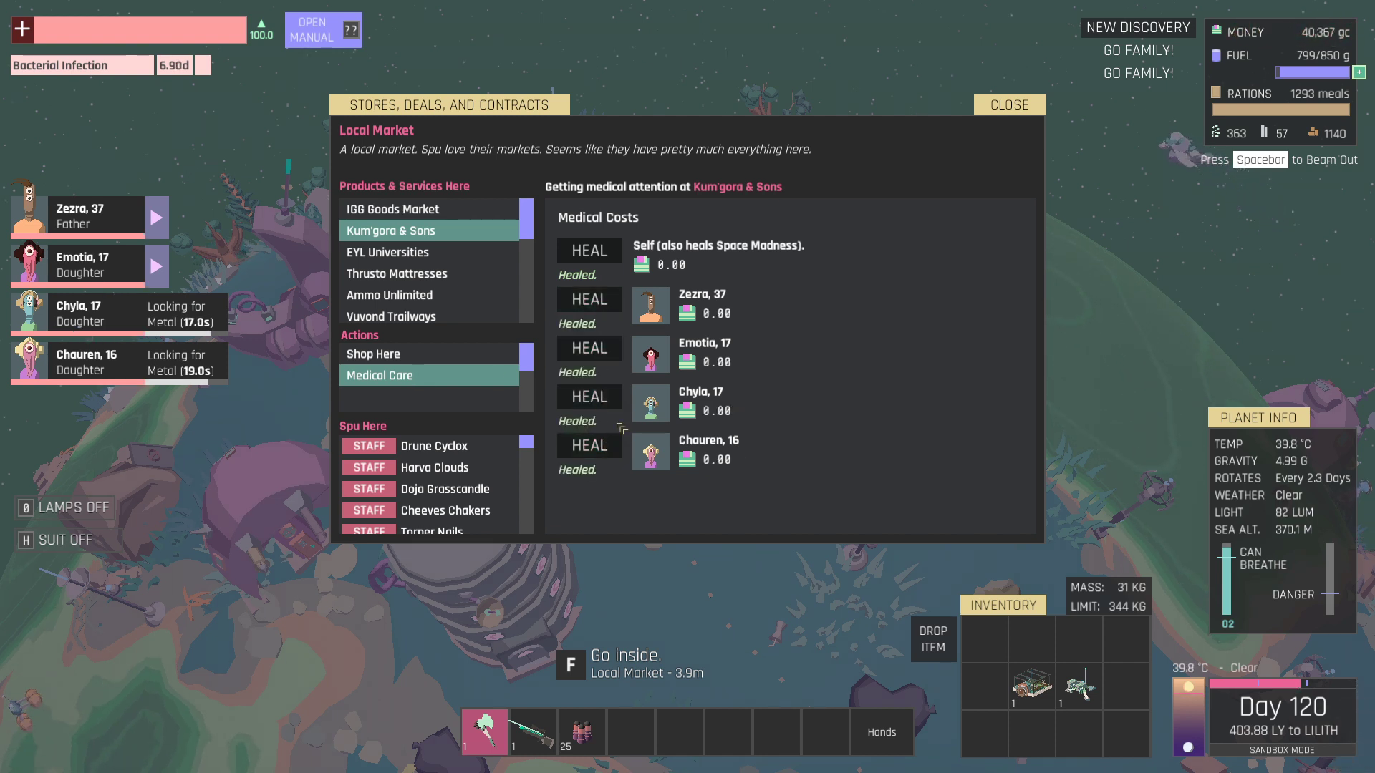
# Browse EYL Universities, Thrusto Mattresses, Ammo Unlimited, Vuvond Trailways and Galacto Goods.
pyautogui.click(398, 252)
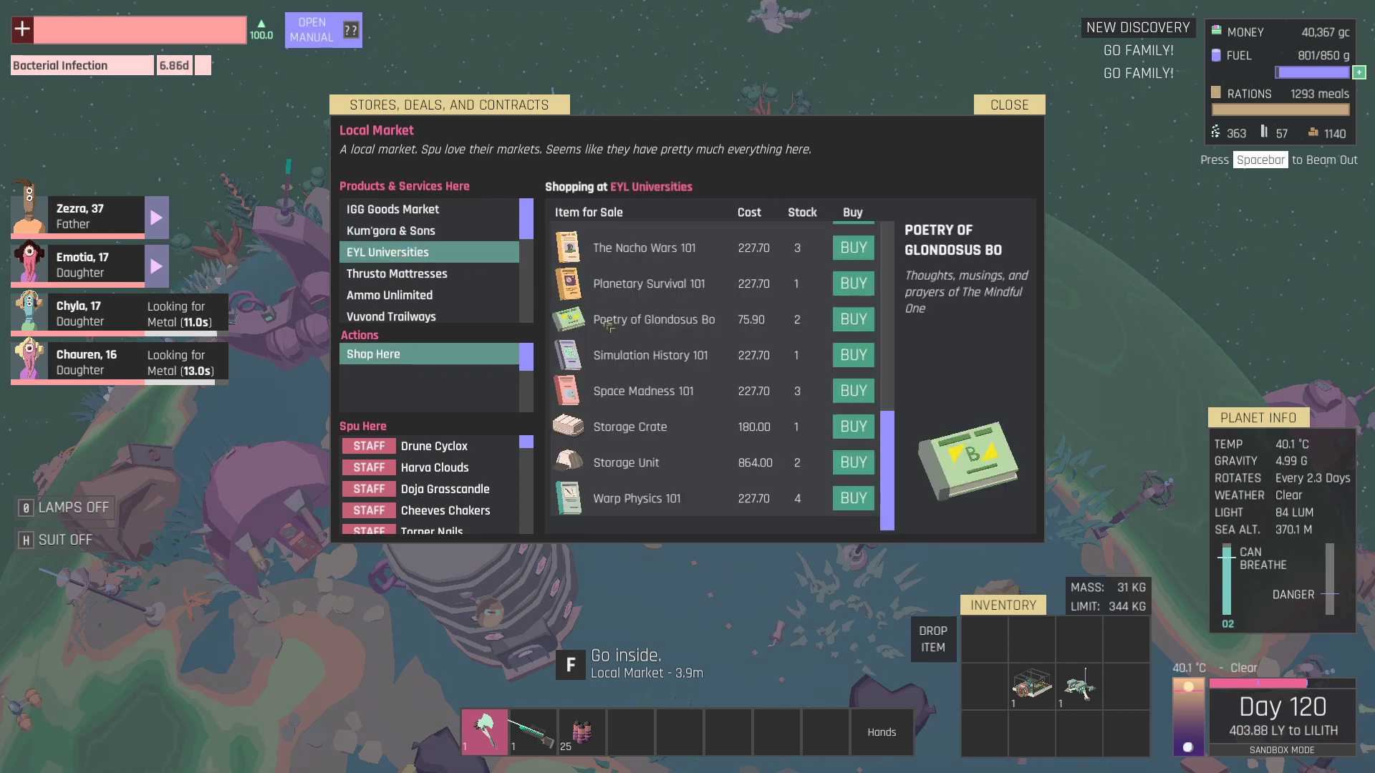
pyautogui.click(408, 275)
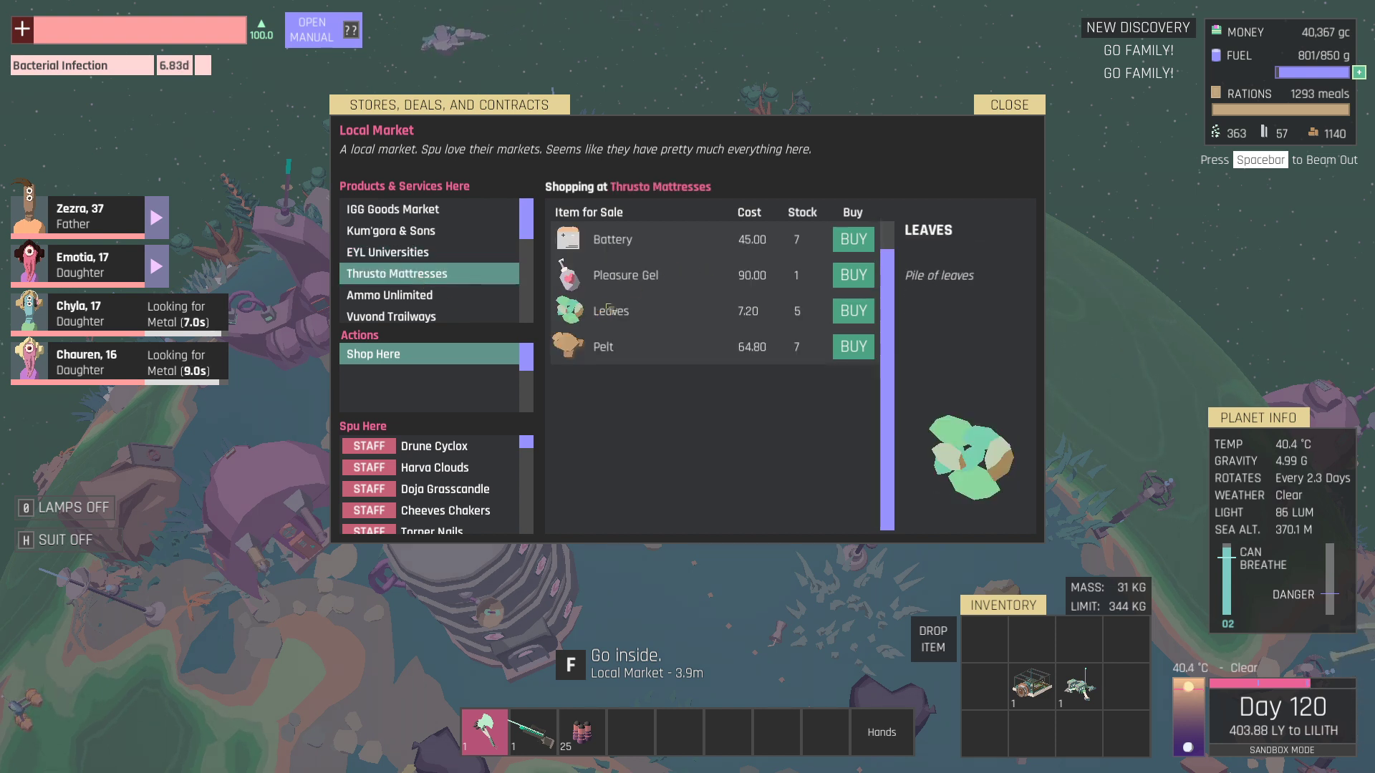
pyautogui.click(390, 296)
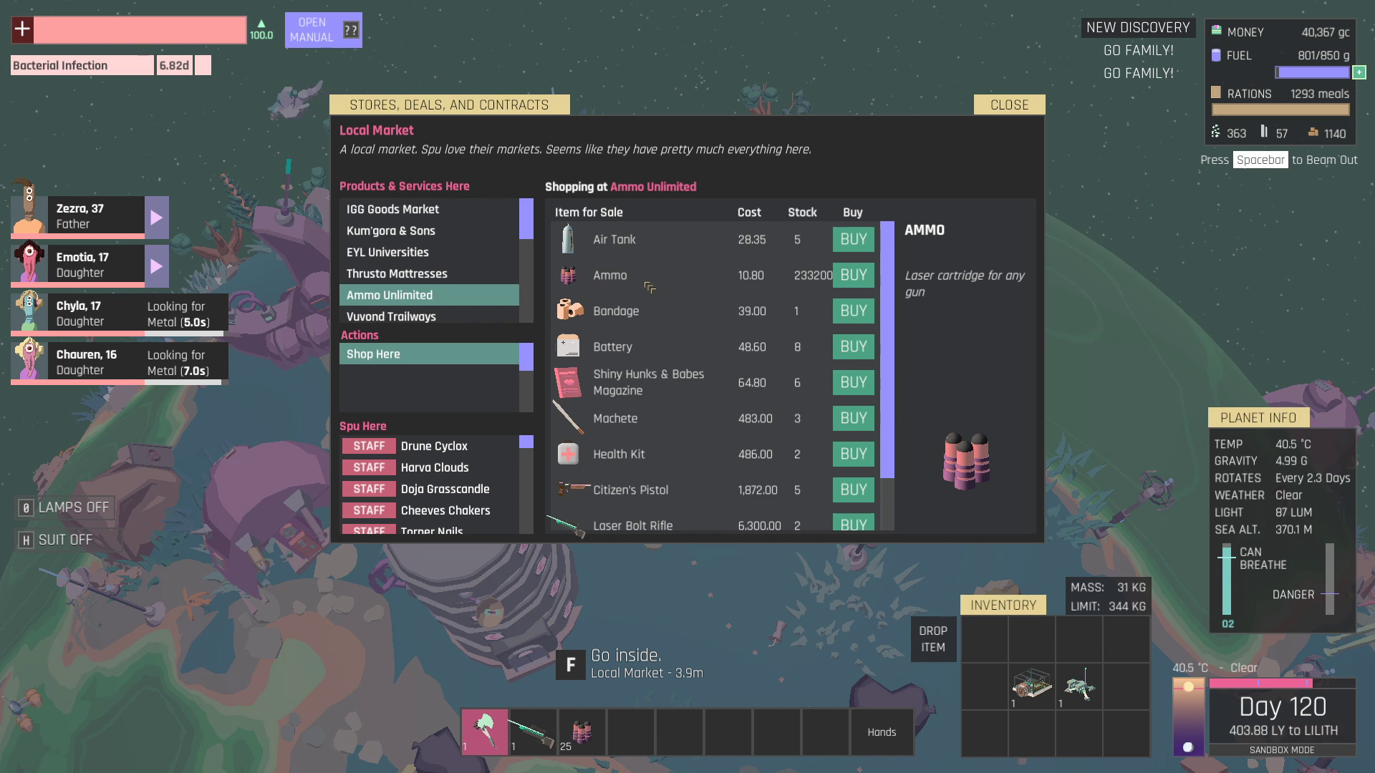
pyautogui.scroll(-2, 644, 322)
pyautogui.scroll(1, 648, 286)
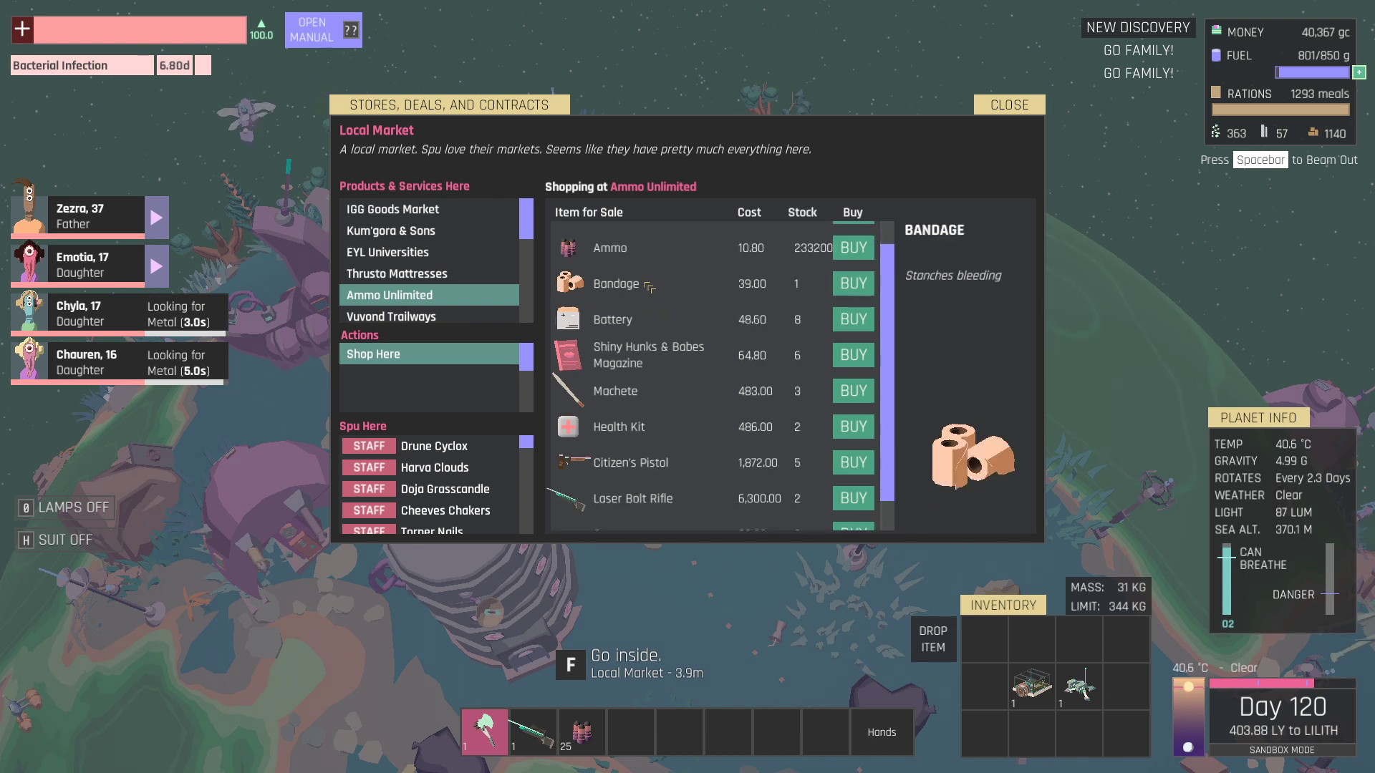
pyautogui.scroll(1, 649, 286)
pyautogui.click(408, 317)
pyautogui.moveTo(634, 275)
pyautogui.scroll(-1, 687, 374)
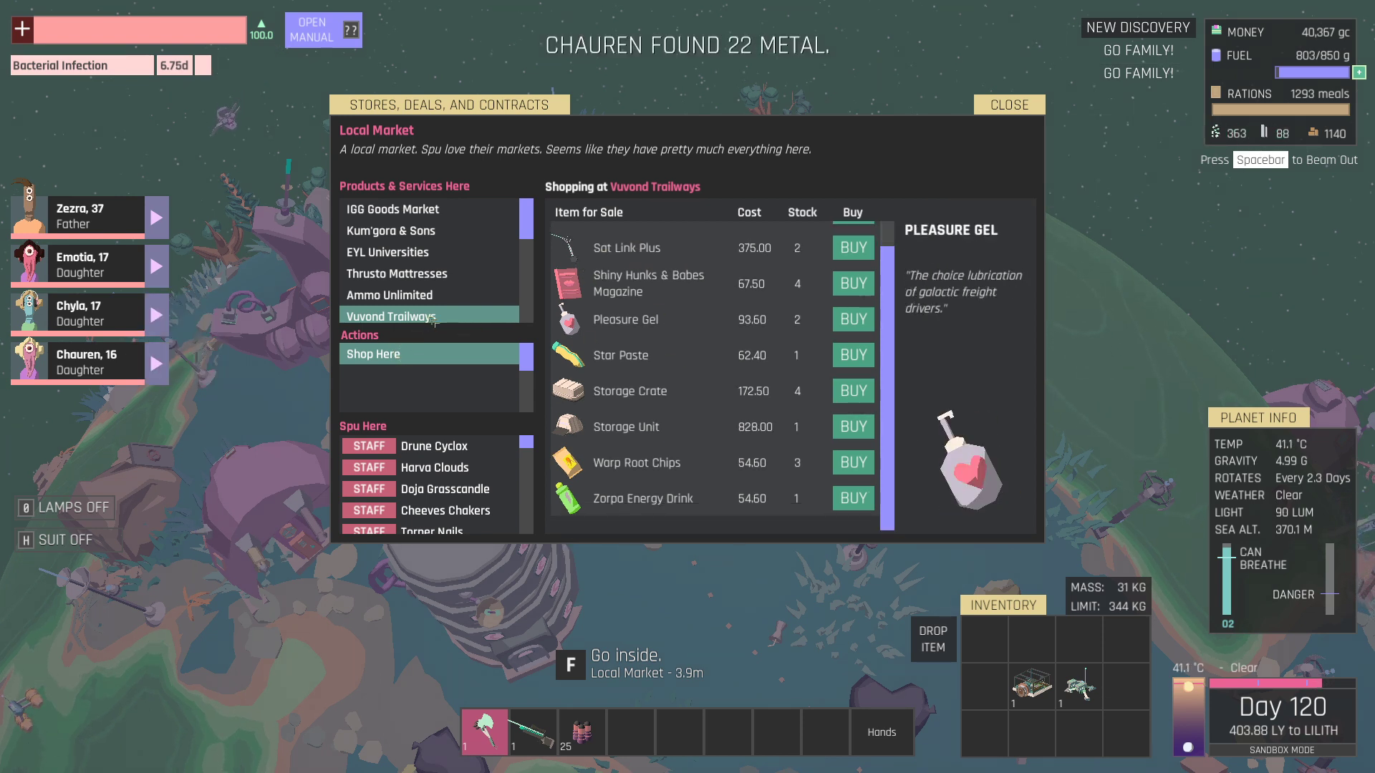
pyautogui.scroll(-2, 433, 319)
pyautogui.click(398, 272)
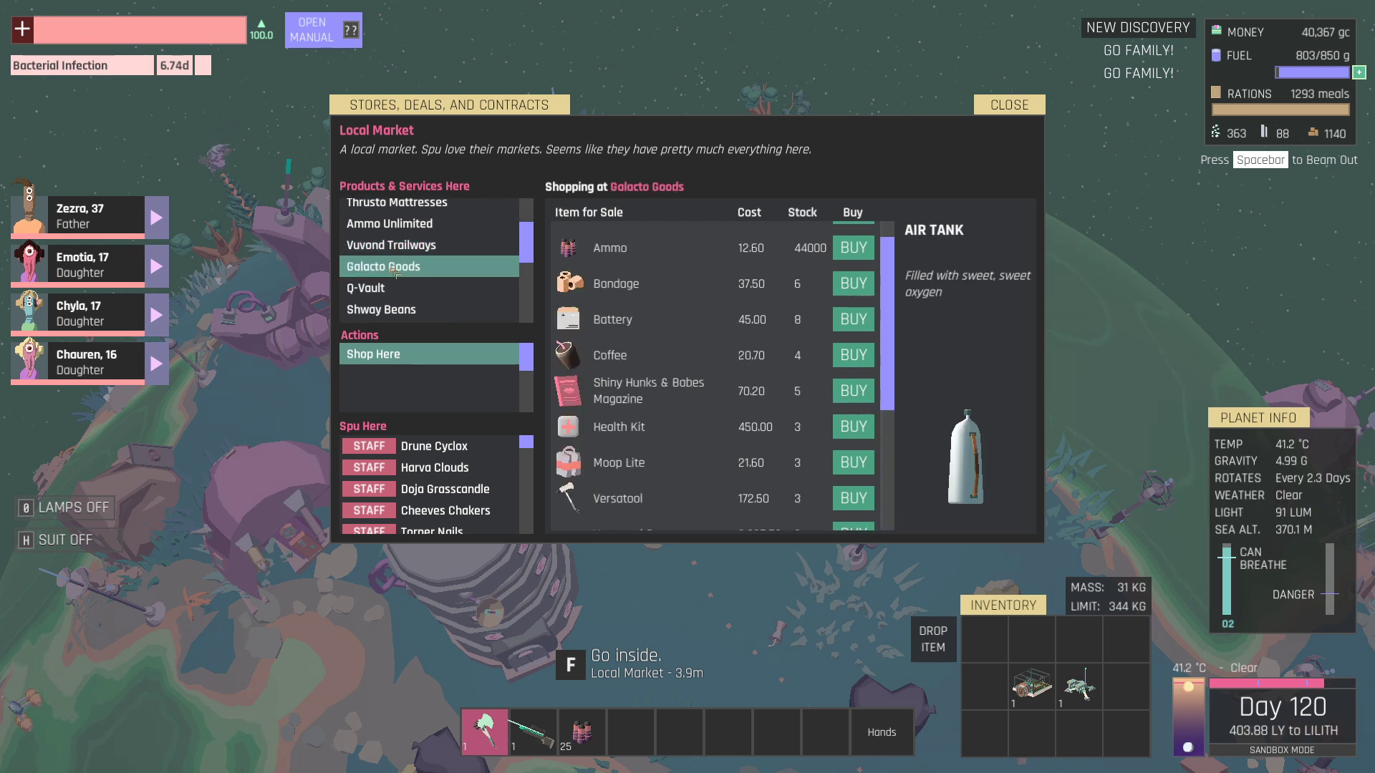
pyautogui.scroll(-1, 687, 355)
pyautogui.scroll(-1, 687, 355)
pyautogui.scroll(-1, 687, 355)
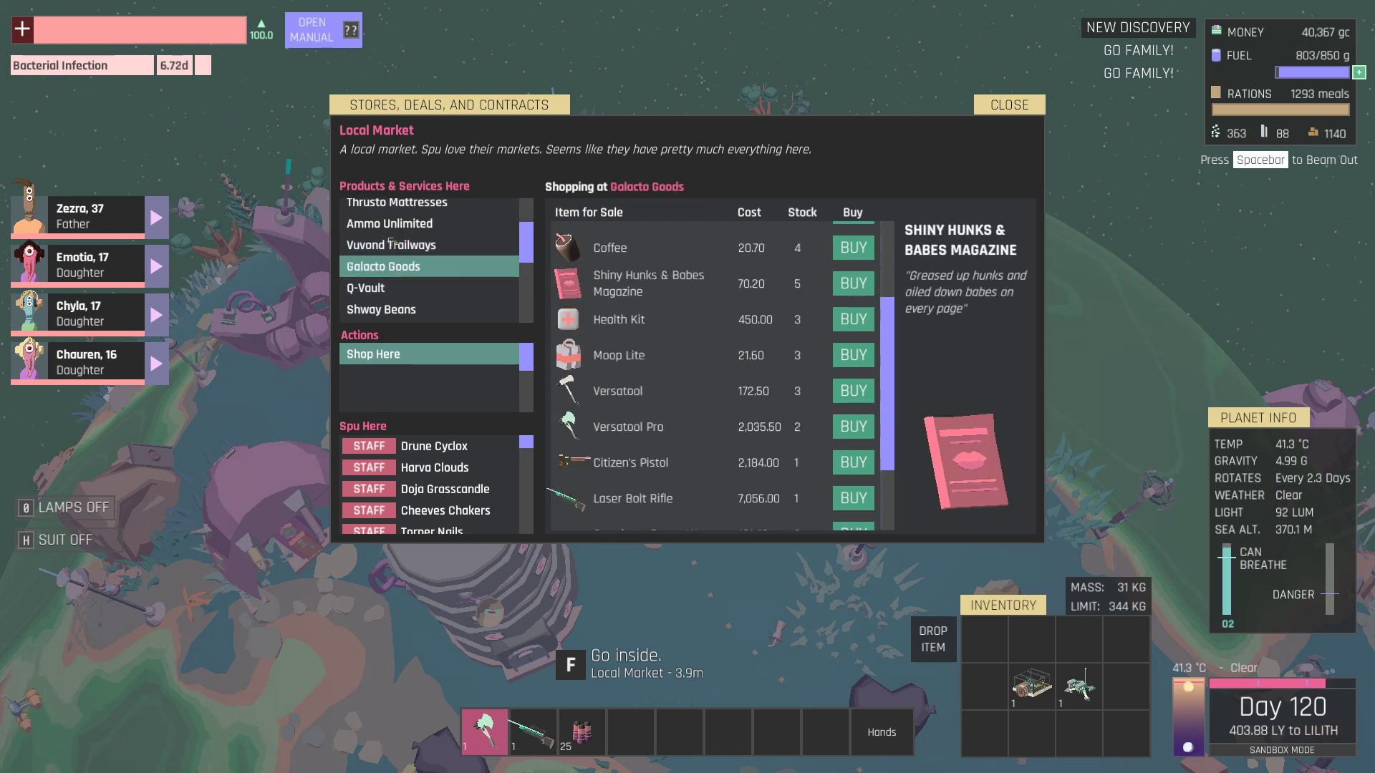
# Assign Collect Carbon to Zezra, Chyla and Chauren, and Collect Metal to Emotia.
pyautogui.click(156, 219)
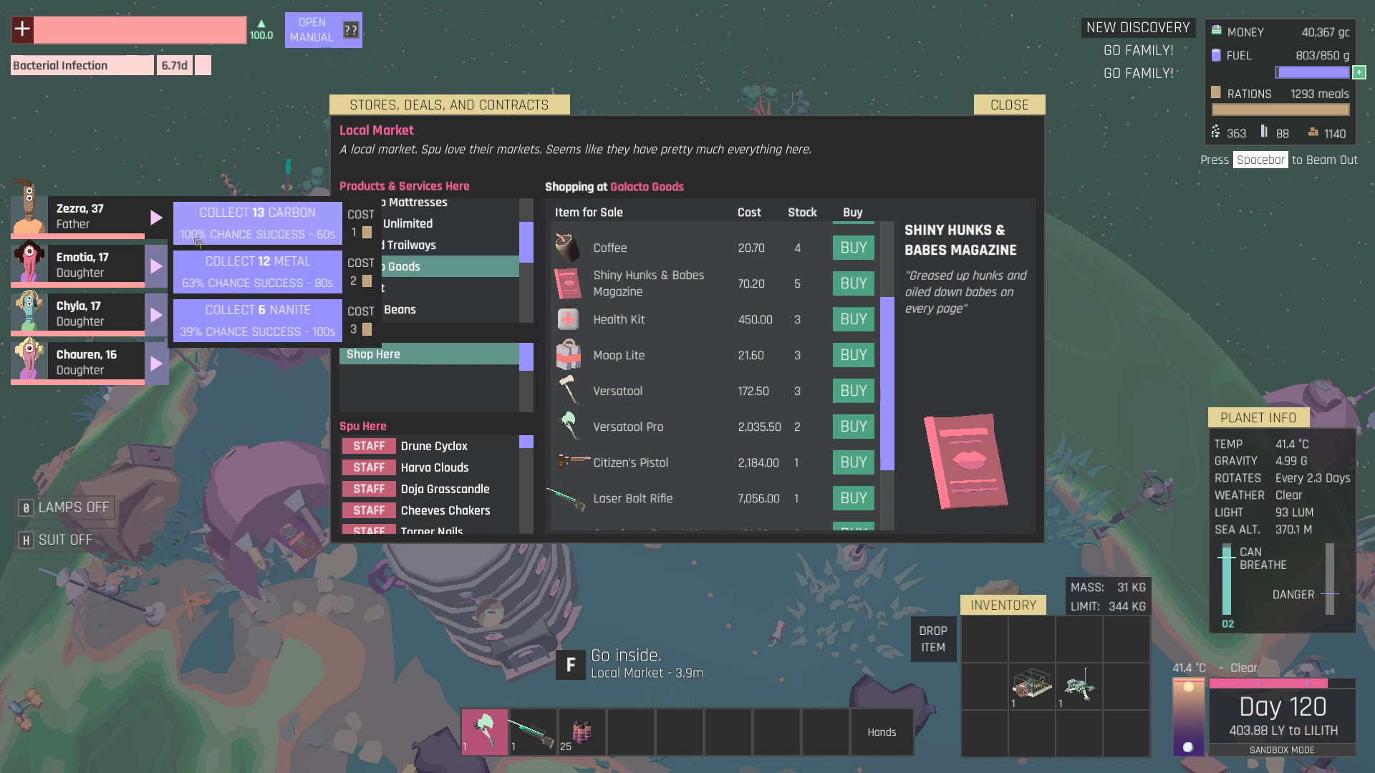
pyautogui.click(258, 223)
pyautogui.click(157, 266)
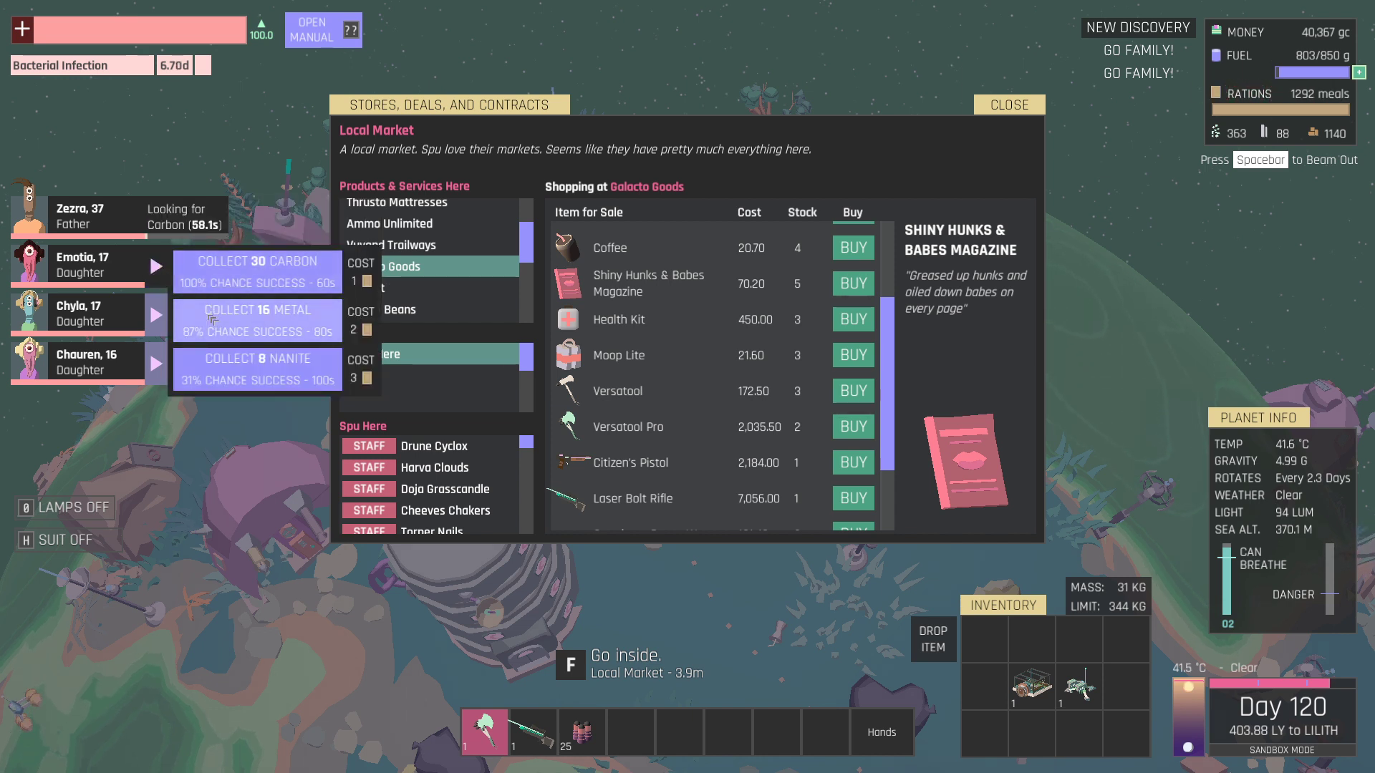
pyautogui.click(259, 320)
pyautogui.click(155, 315)
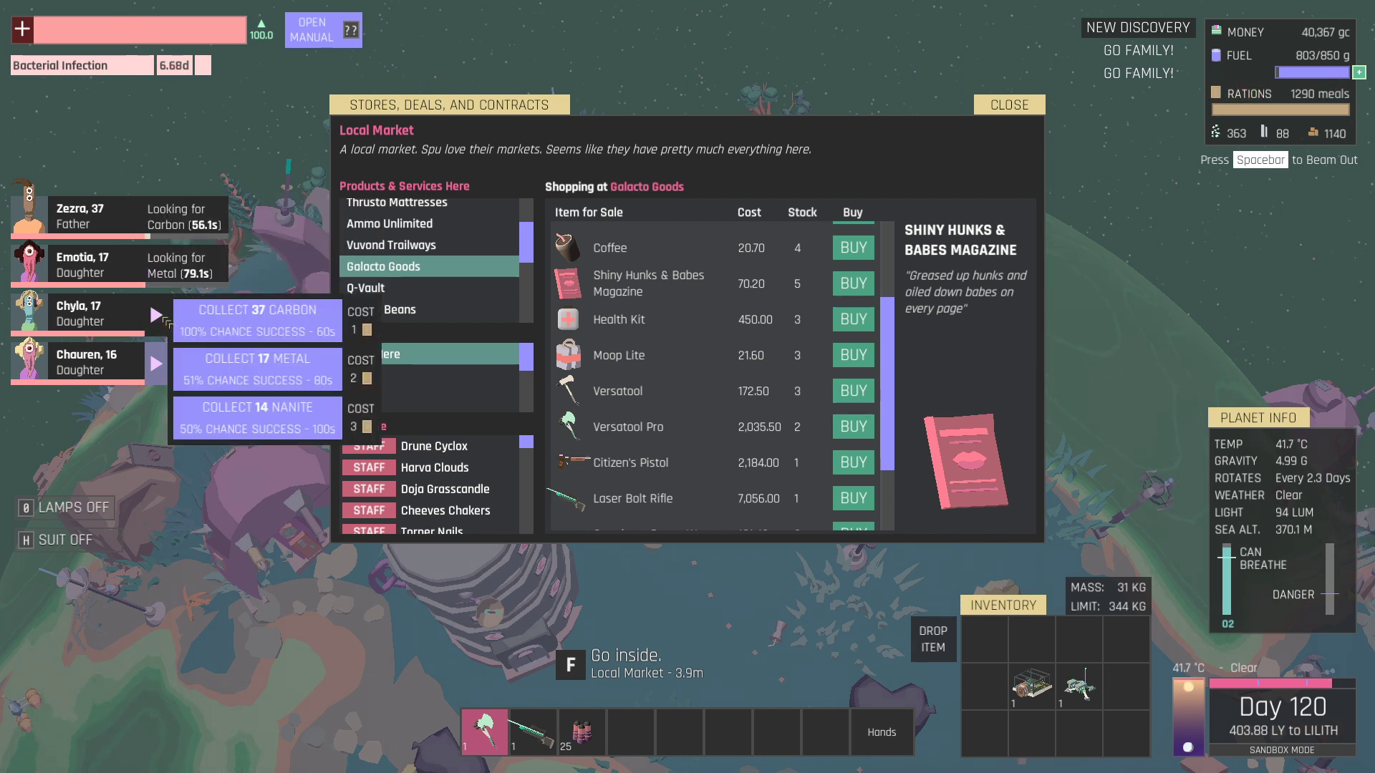
pyautogui.click(258, 321)
pyautogui.click(155, 363)
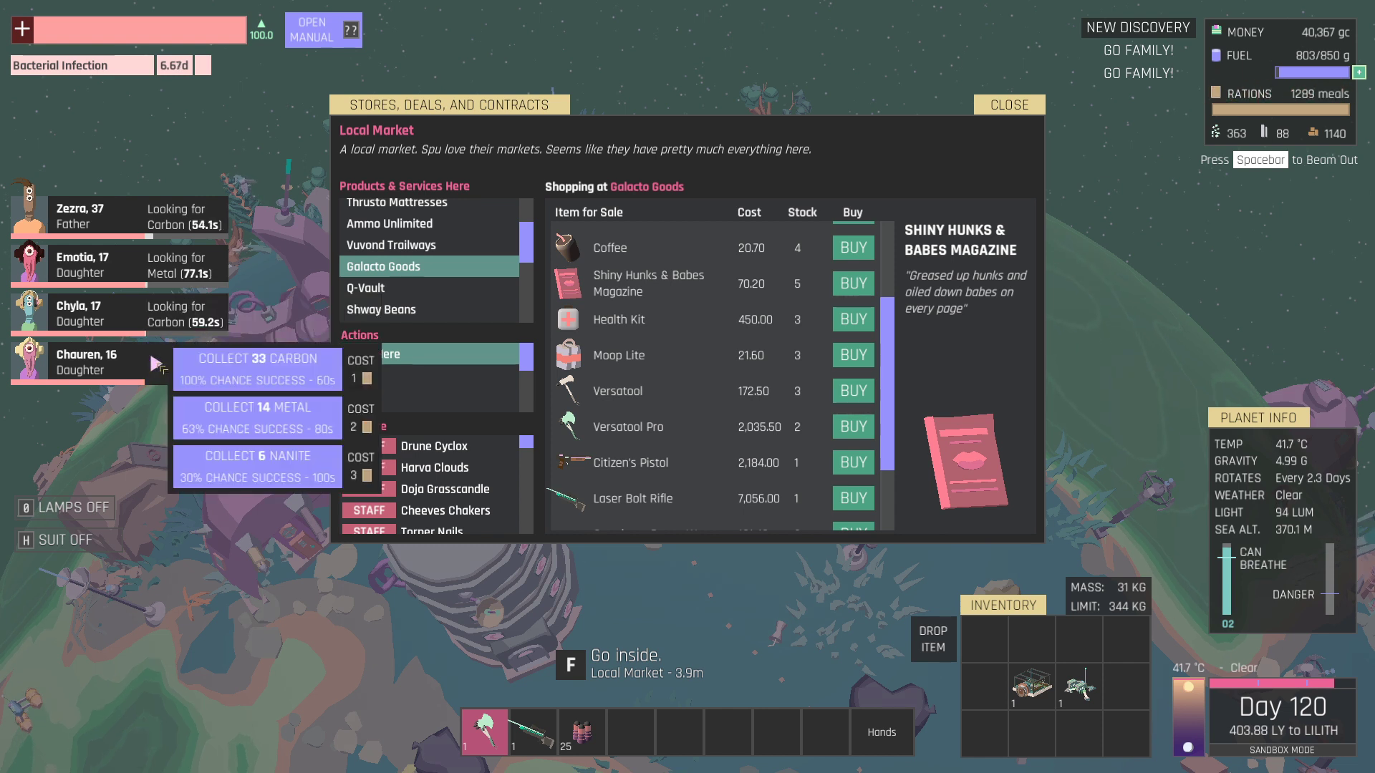
pyautogui.click(258, 369)
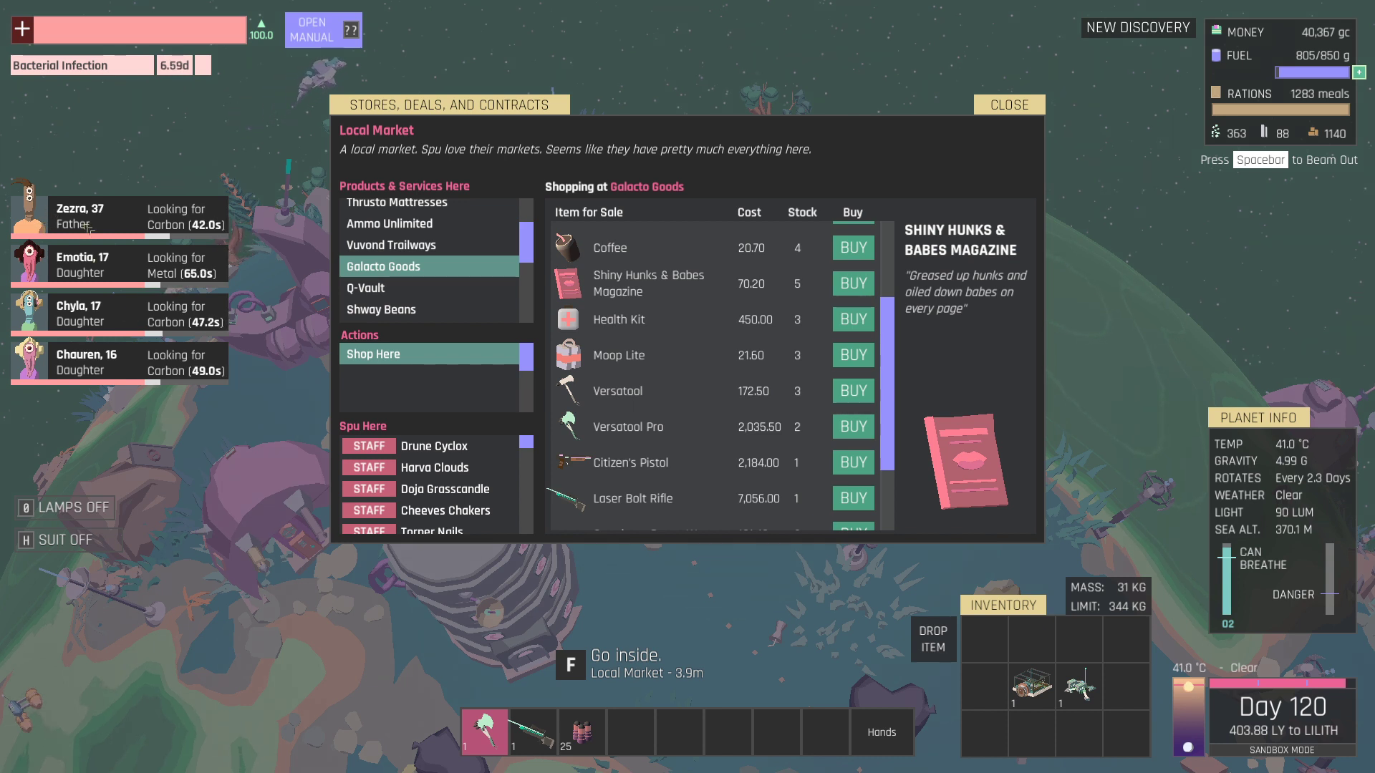
pyautogui.scroll(-2, 677, 369)
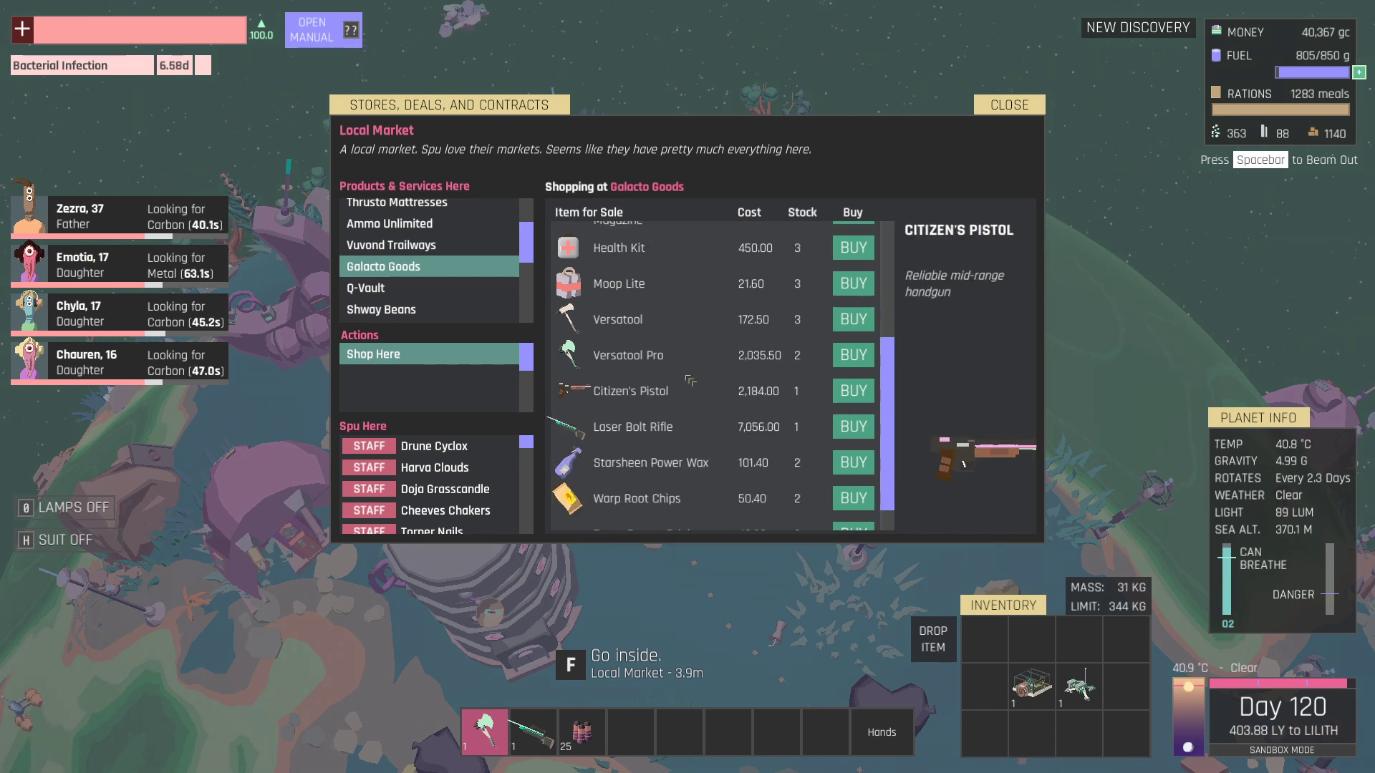
pyautogui.scroll(-1, 690, 380)
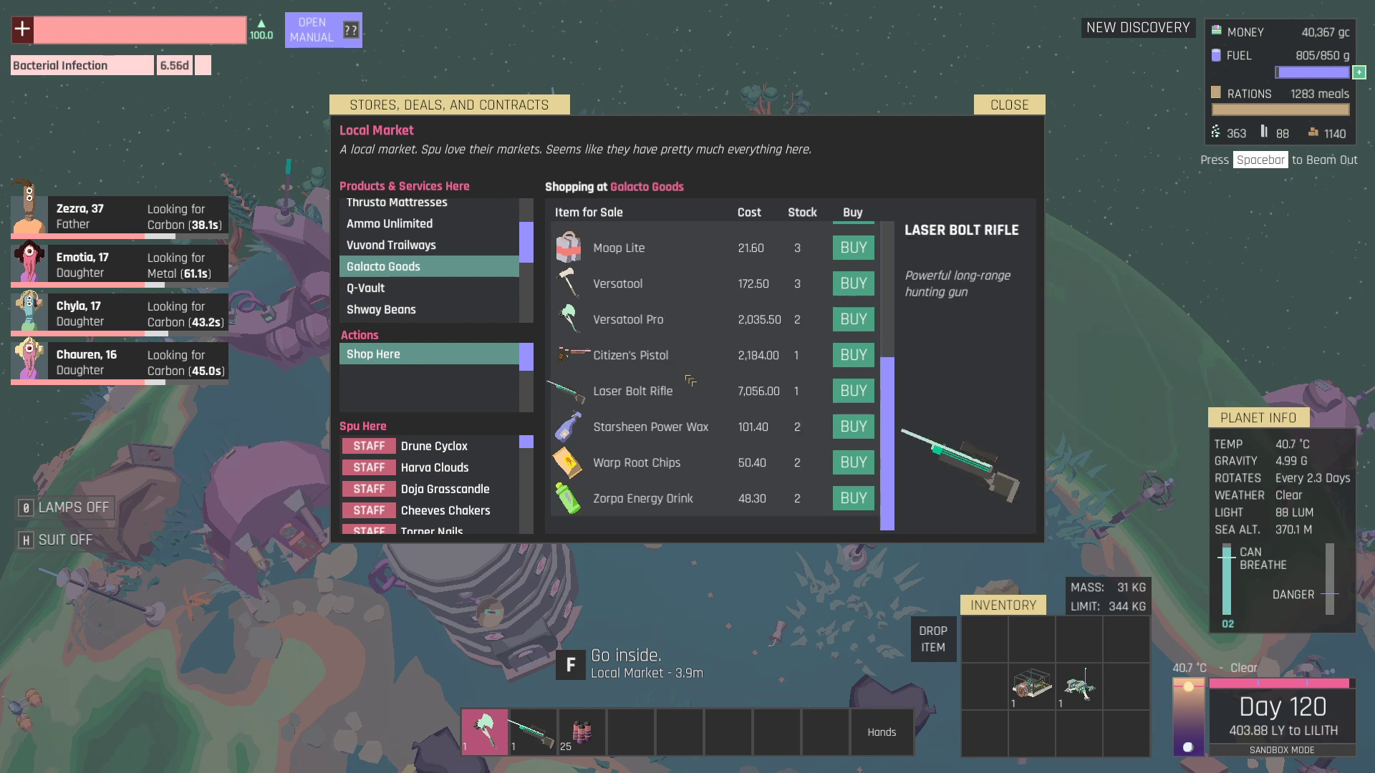
# Browse Q-Vault, Shway Beans and Mugalo Cup, then list Zop Trusts' contract offers.
pyautogui.click(382, 288)
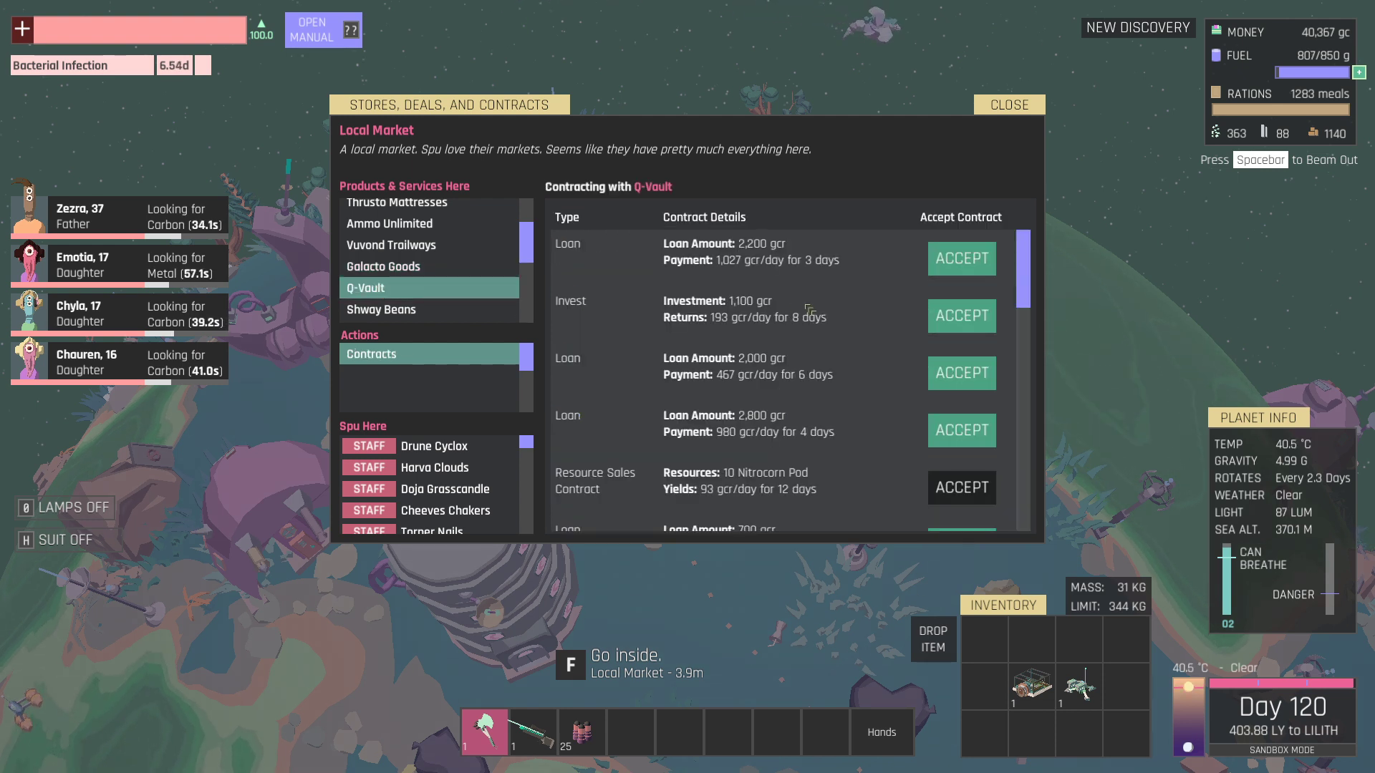
pyautogui.click(381, 310)
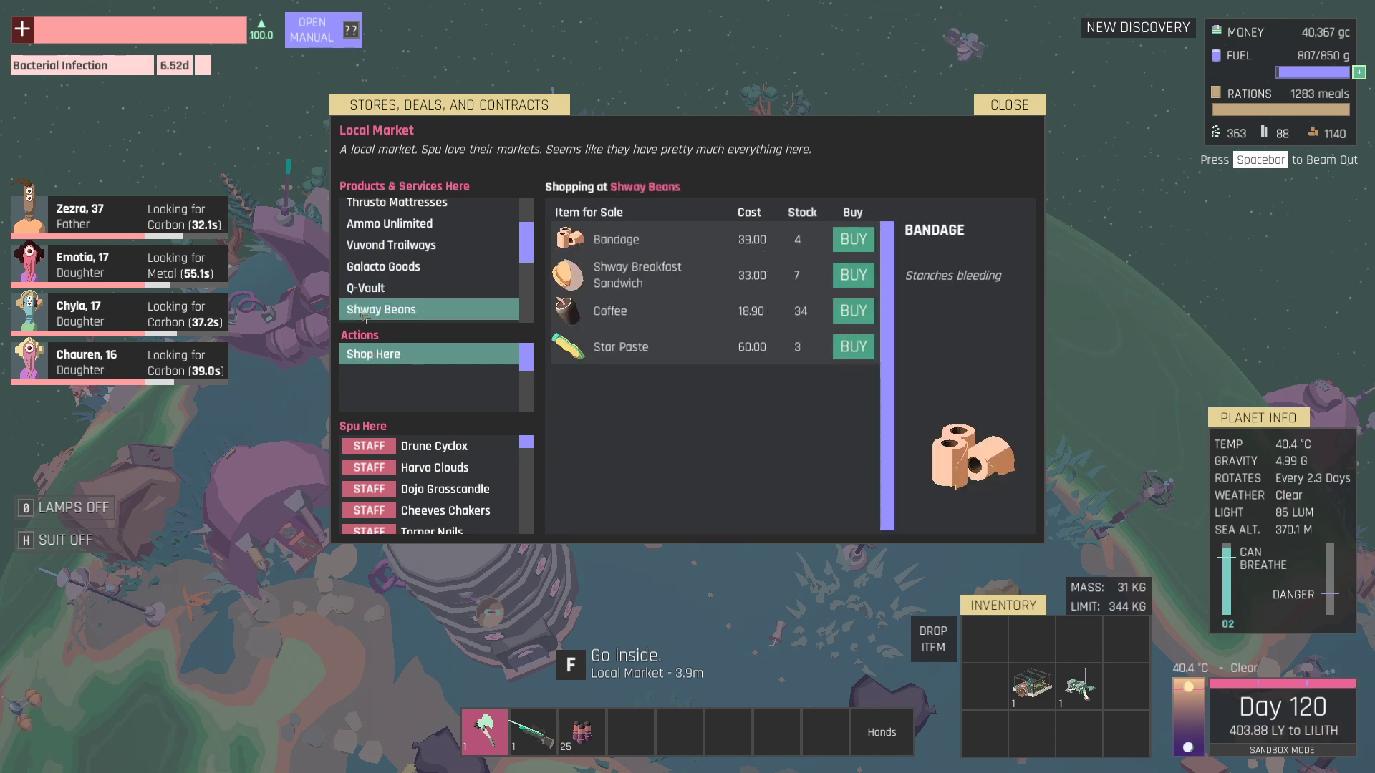
pyautogui.scroll(-2, 440, 274)
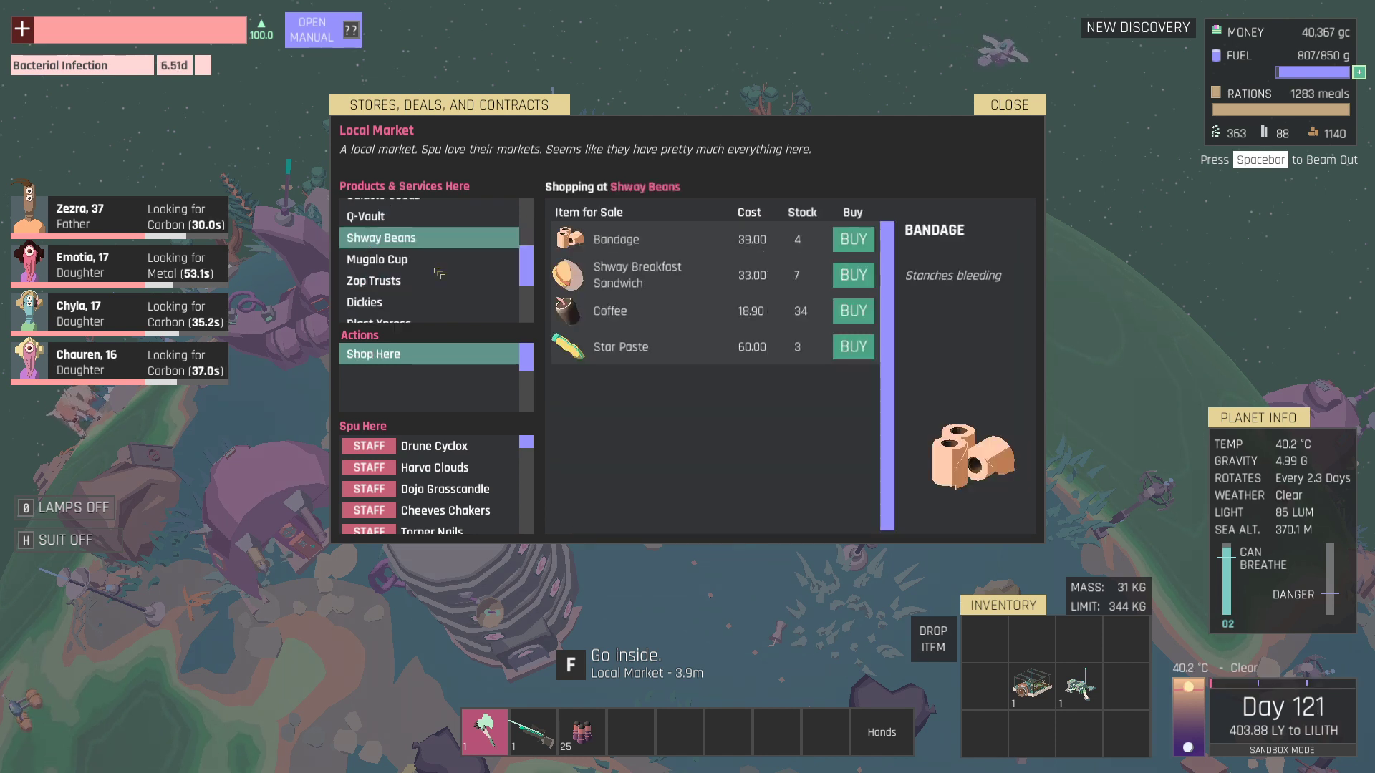
pyautogui.click(398, 262)
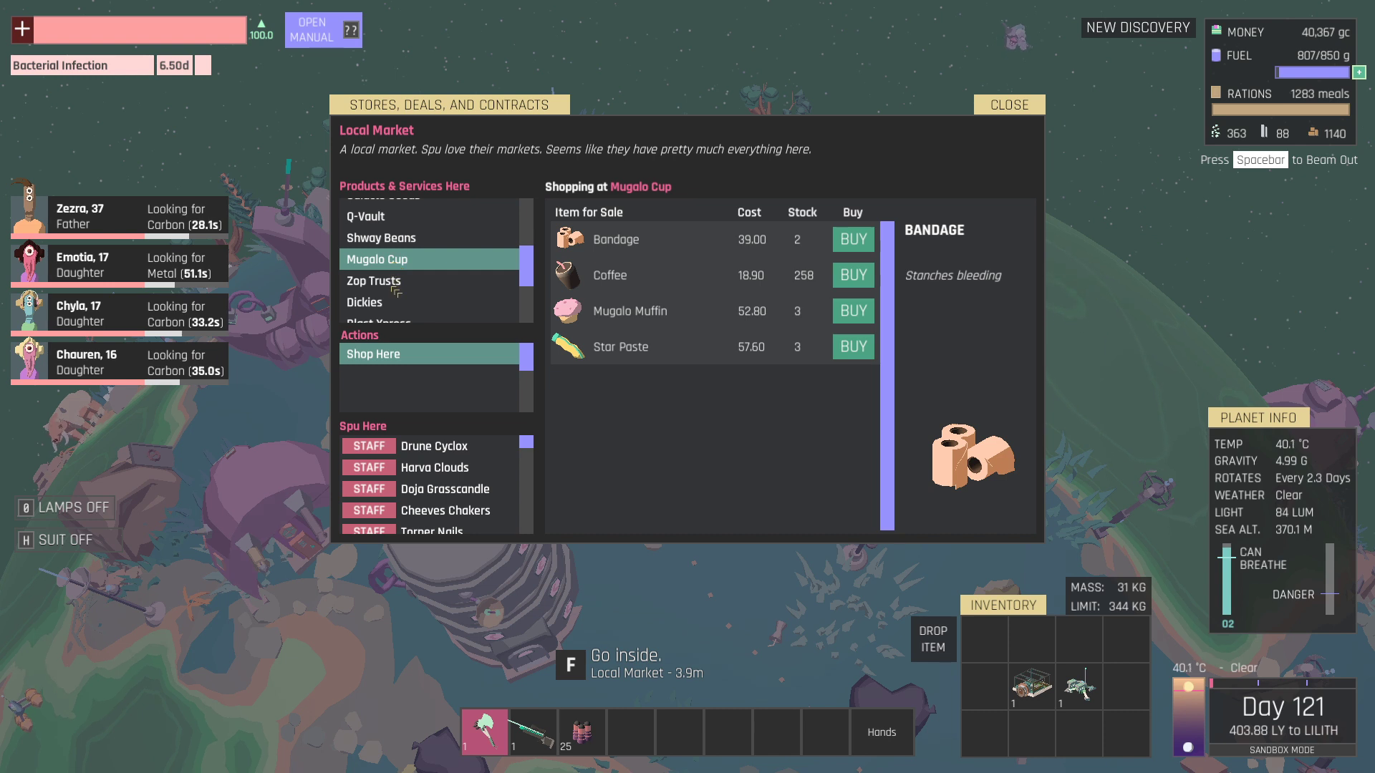
pyautogui.click(396, 283)
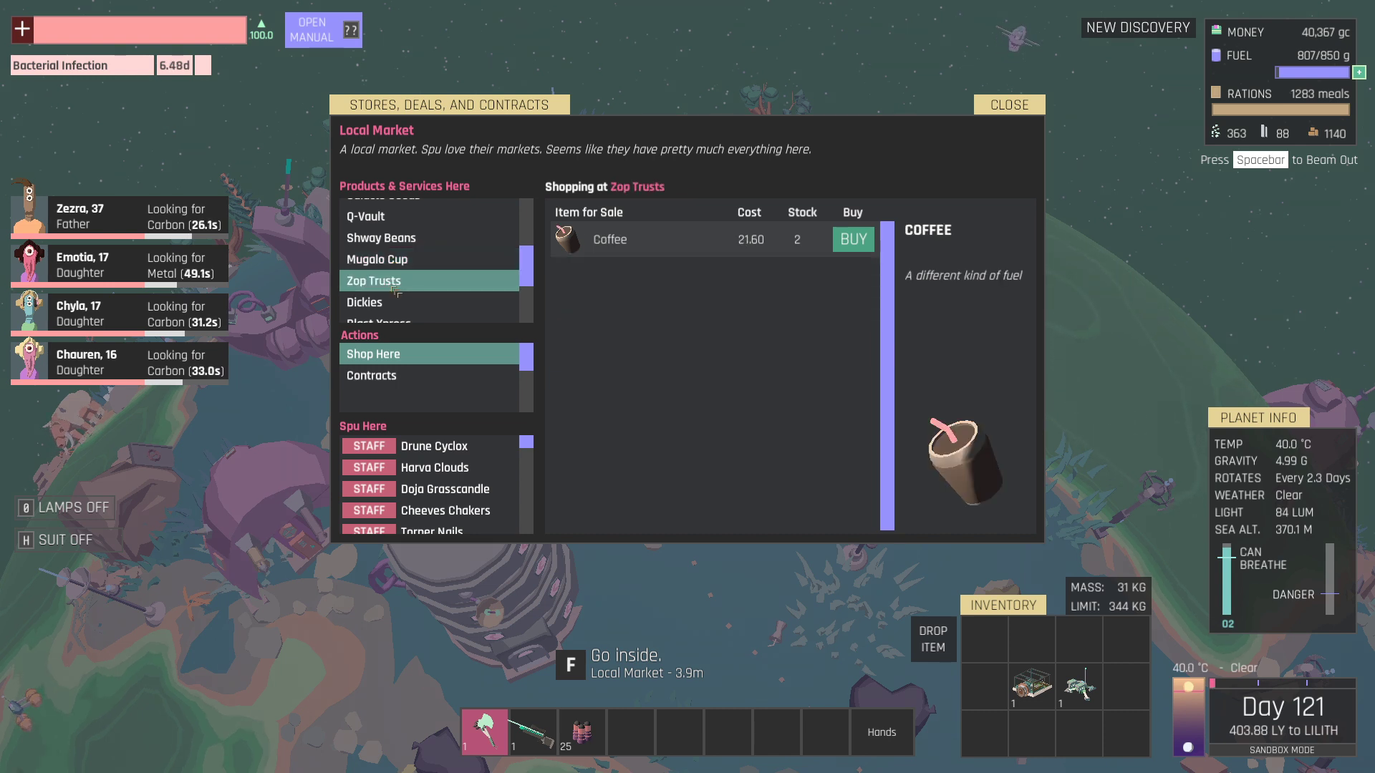
pyautogui.click(388, 376)
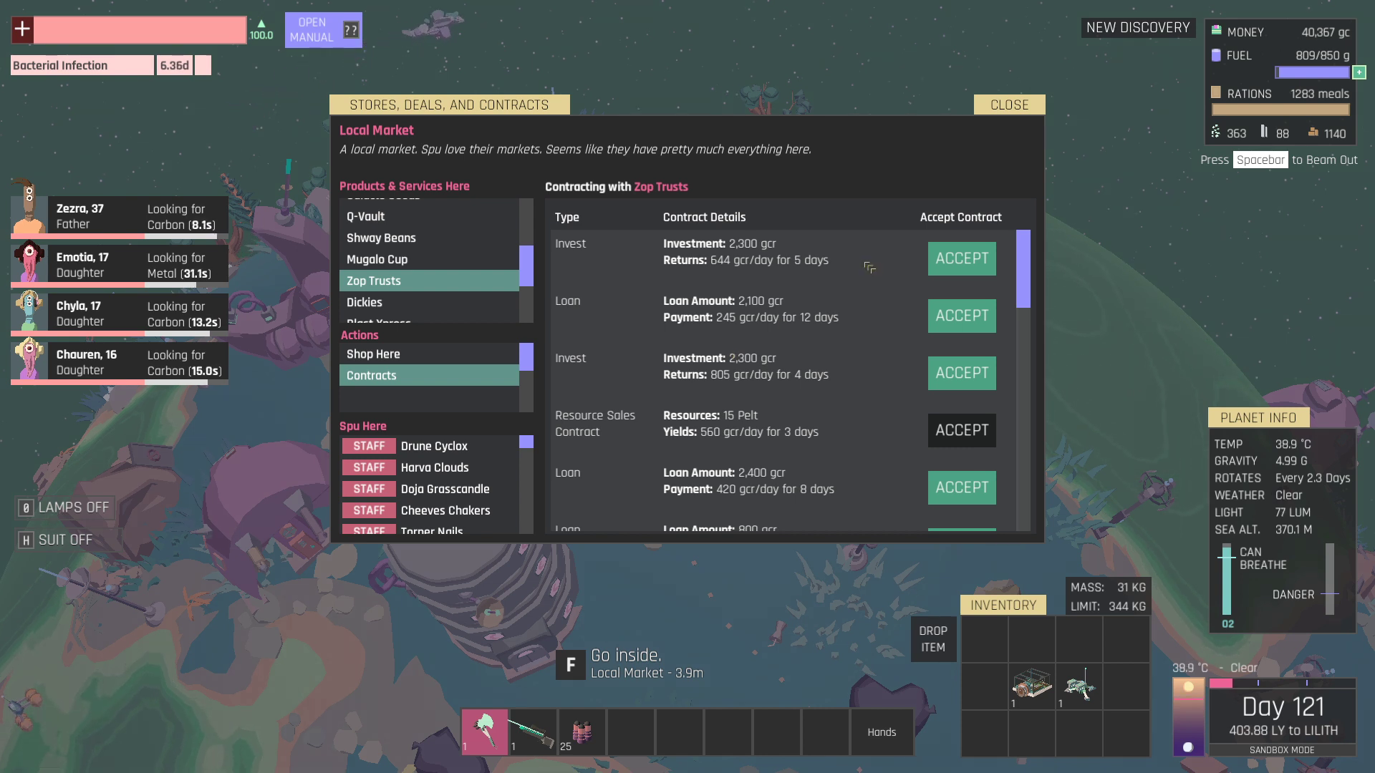
pyautogui.scroll(-3, 744, 398)
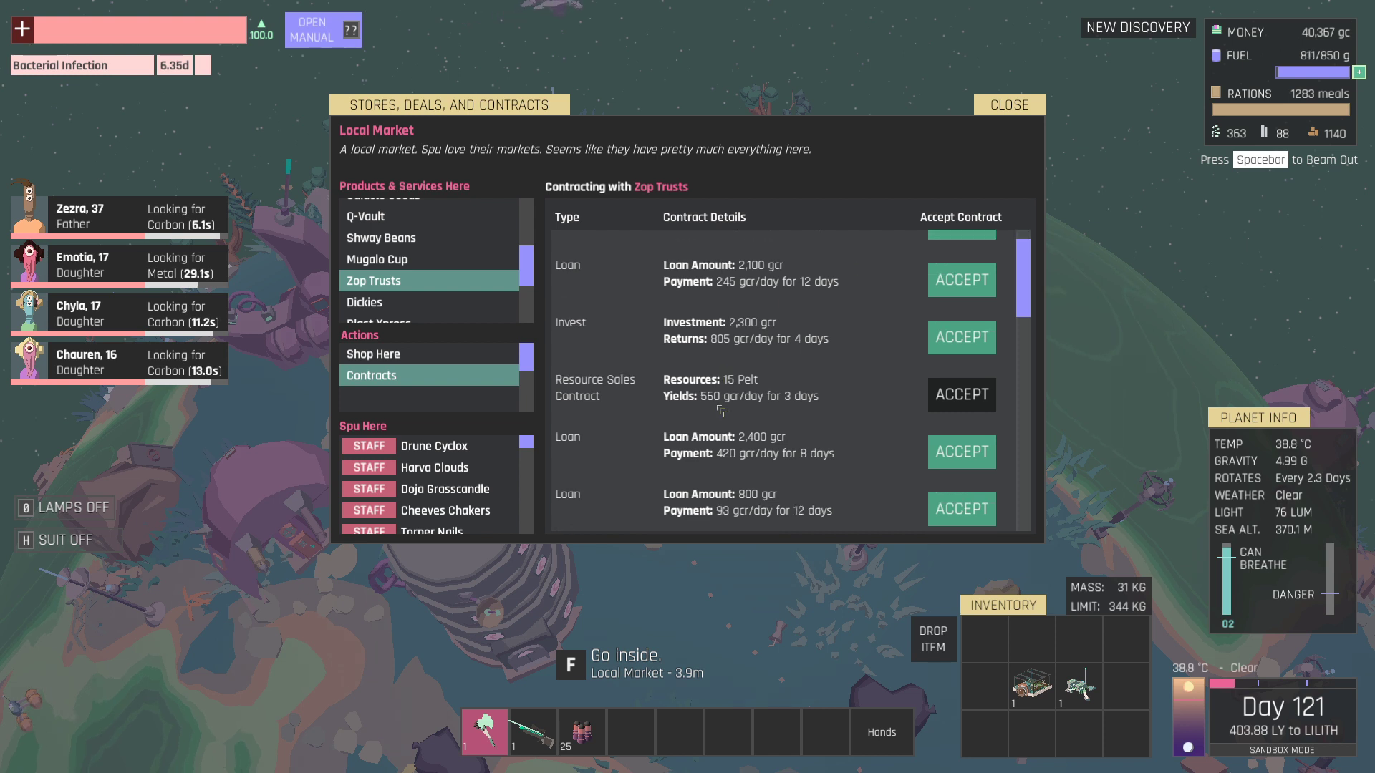
pyautogui.scroll(-3, 742, 401)
pyautogui.scroll(-2, 730, 403)
pyautogui.scroll(-3, 720, 406)
pyautogui.scroll(-1, 717, 406)
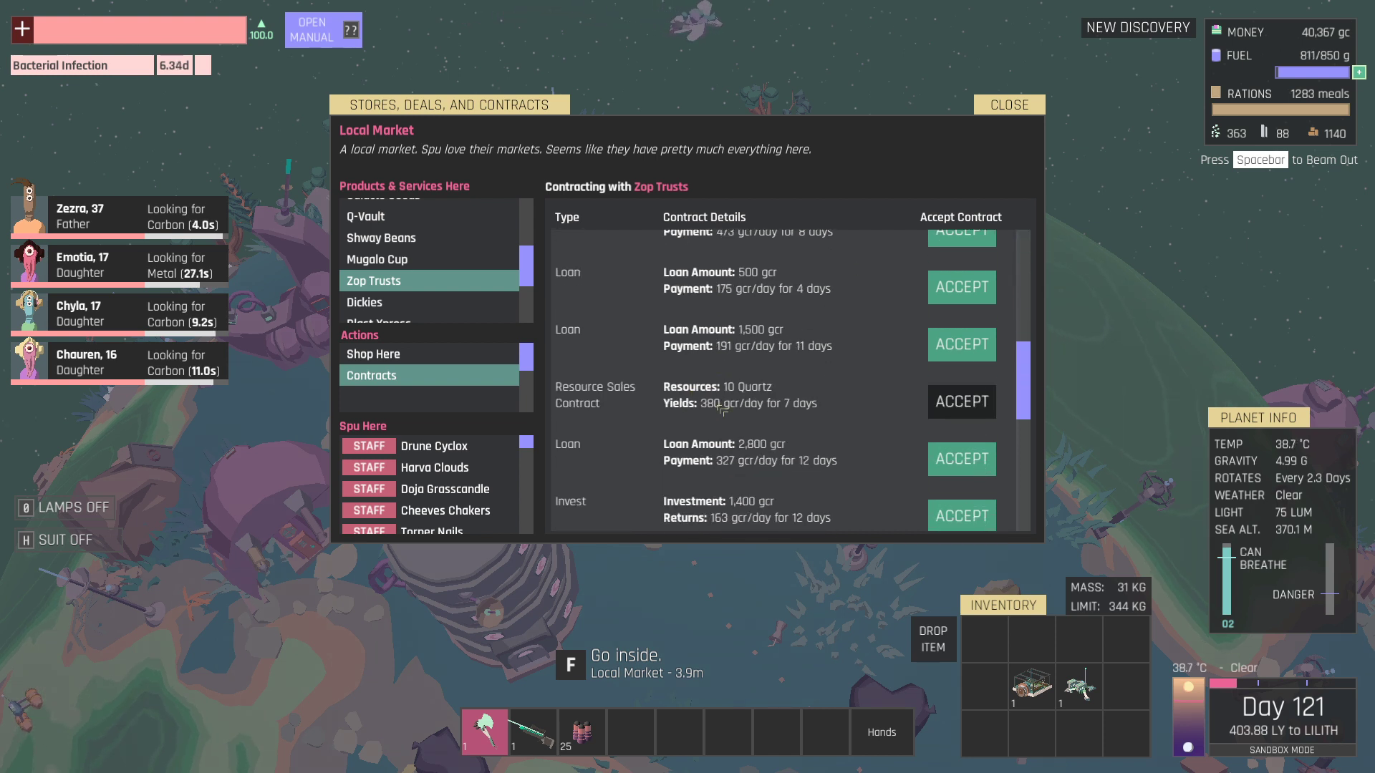
pyautogui.scroll(-3, 717, 406)
pyautogui.scroll(-2, 717, 409)
pyautogui.scroll(-2, 717, 408)
pyautogui.scroll(-2, 716, 409)
pyautogui.scroll(-2, 717, 408)
pyautogui.scroll(-2, 722, 408)
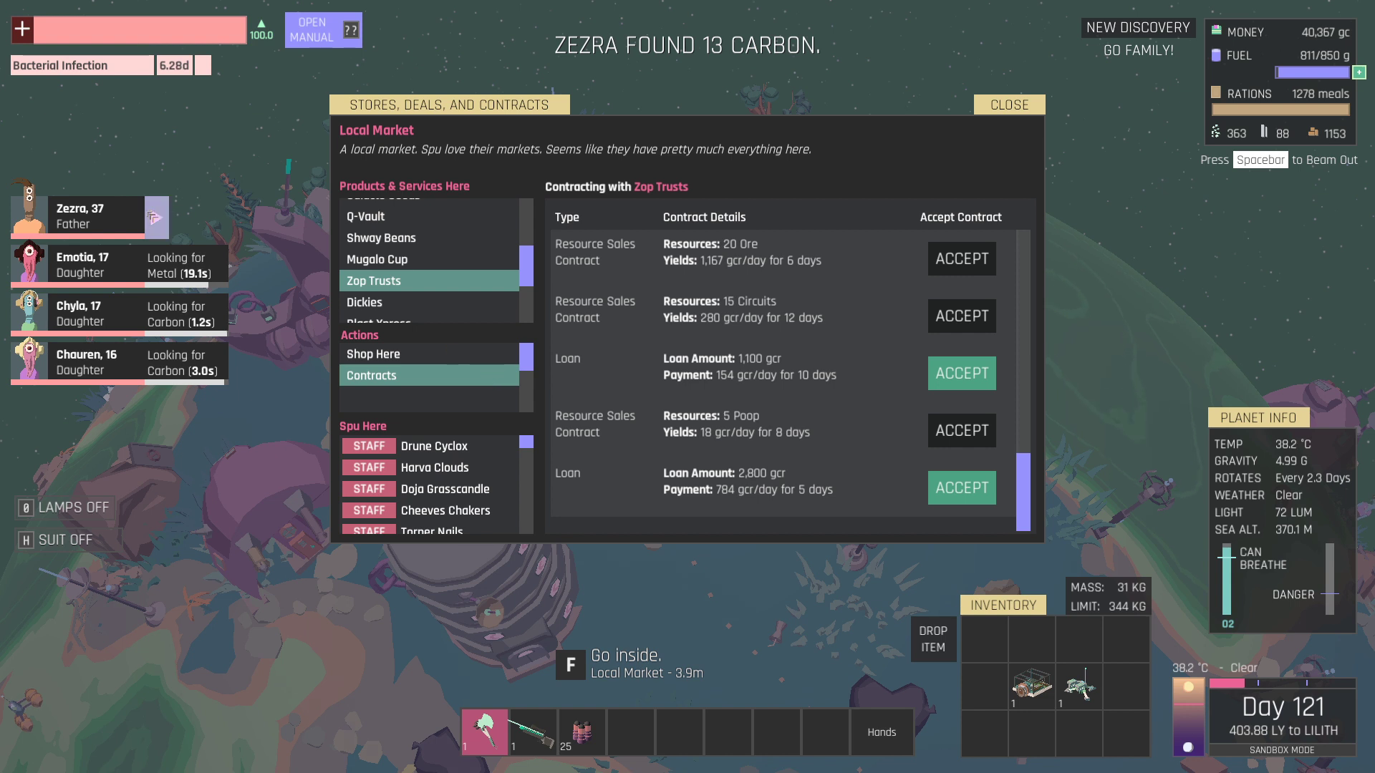
# Set Zezra, Chyla and Chauren to Collect Carbon.
pyautogui.click(154, 216)
pyautogui.click(258, 221)
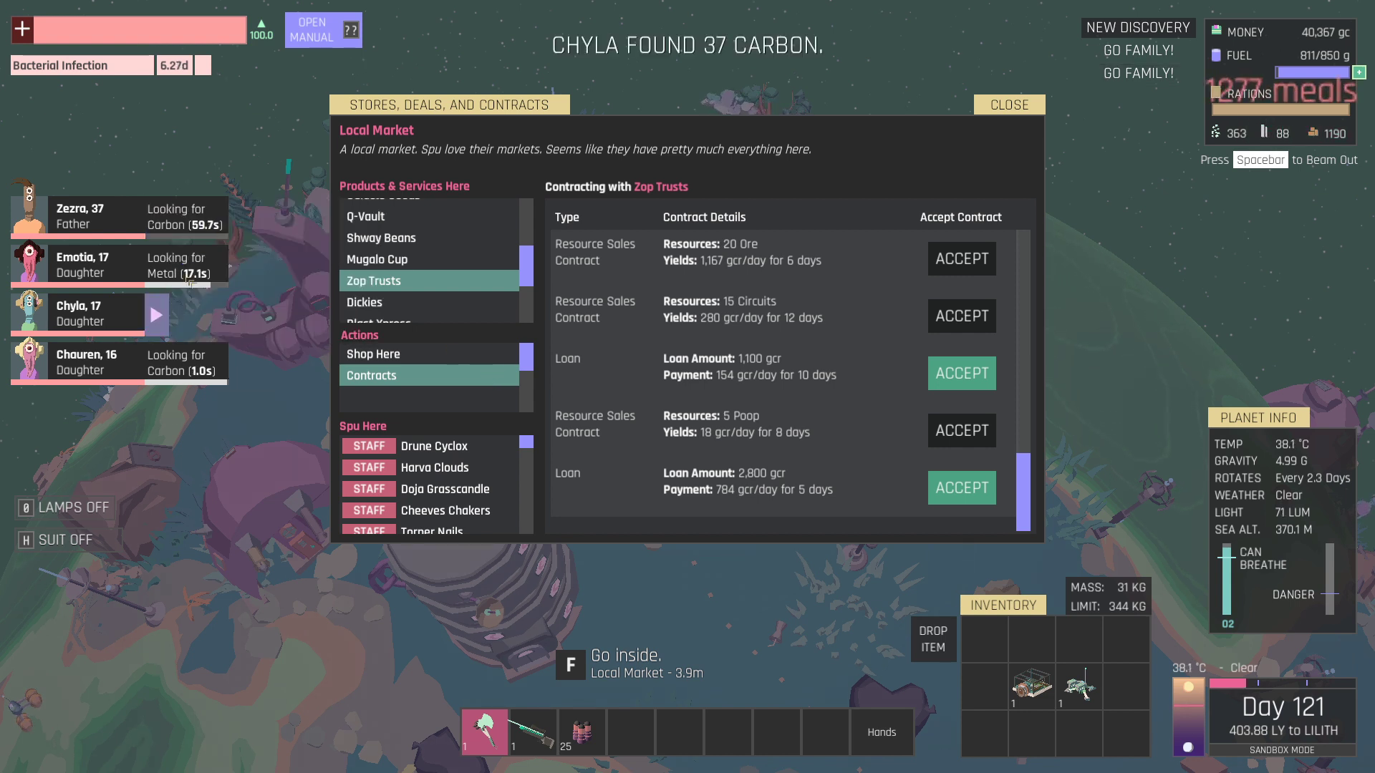
pyautogui.click(156, 314)
pyautogui.click(258, 312)
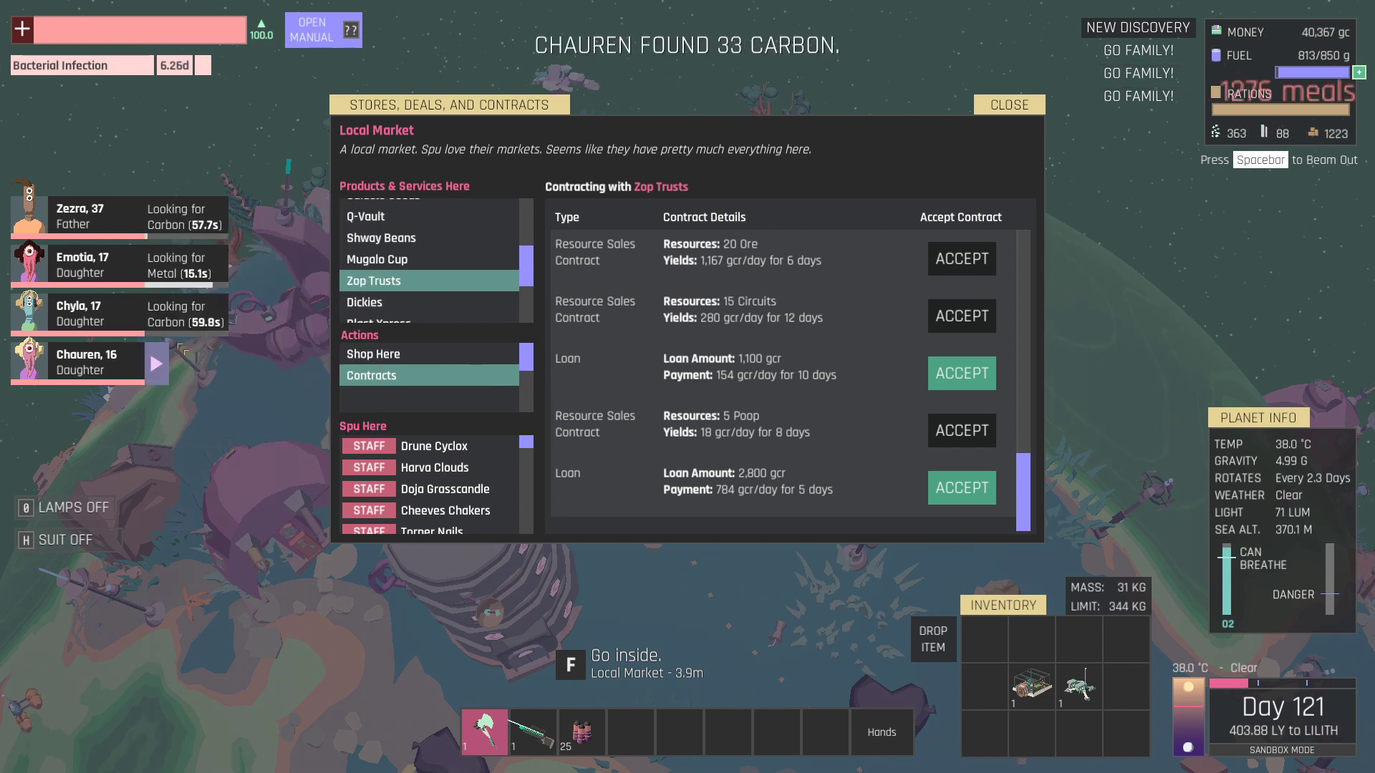
pyautogui.click(156, 363)
pyautogui.click(258, 368)
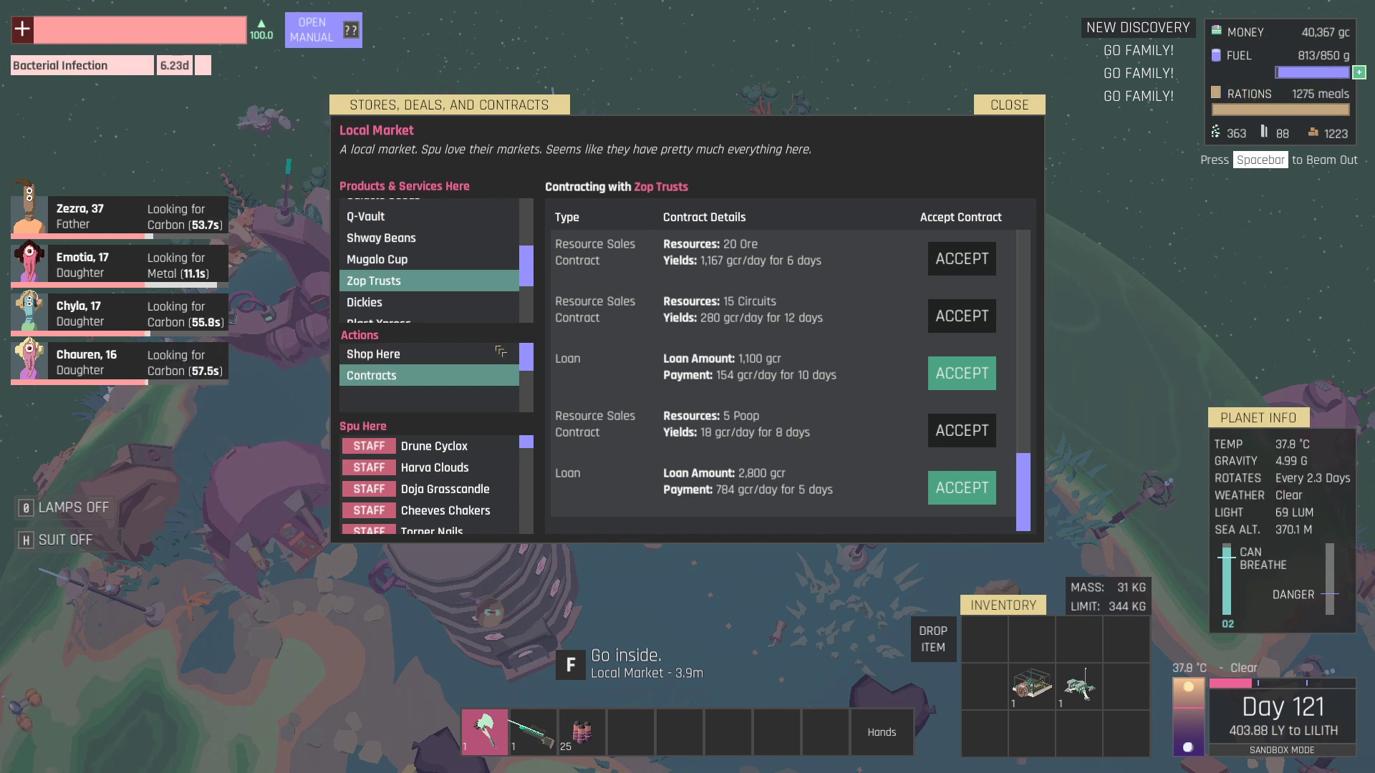
# Return to Zop Trusts' goods, browse Dickies' items, then show Blast Xpress's shop.
pyautogui.click(402, 354)
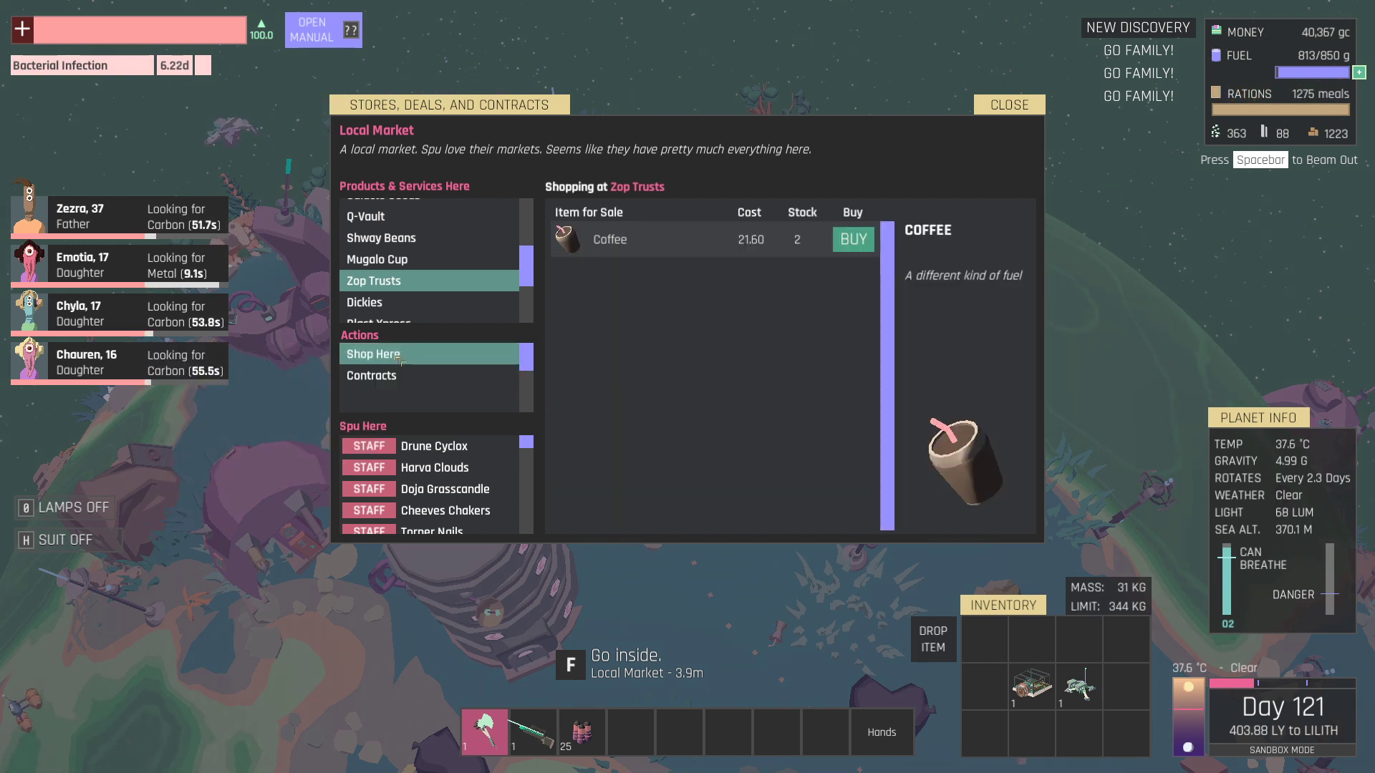
pyautogui.click(388, 308)
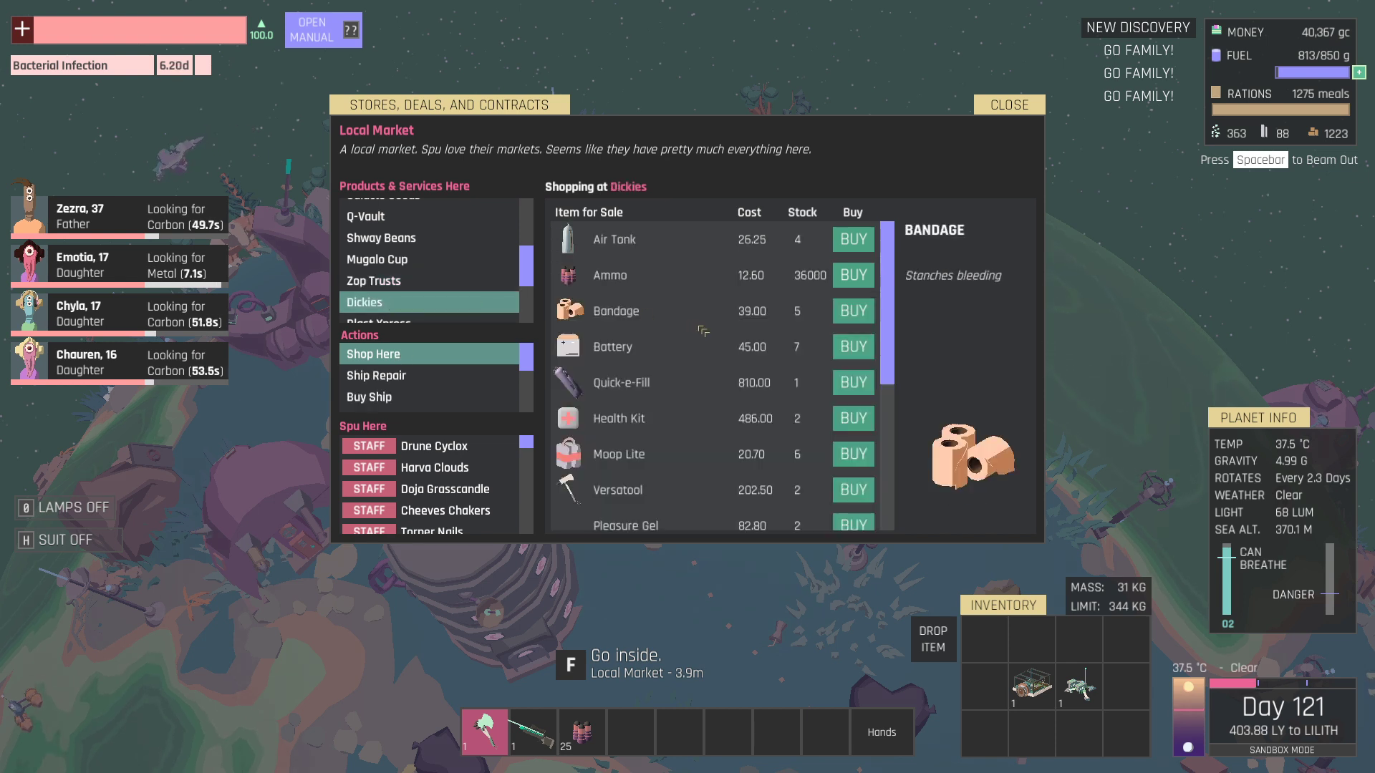
pyautogui.scroll(-3, 704, 331)
pyautogui.scroll(-4, 703, 331)
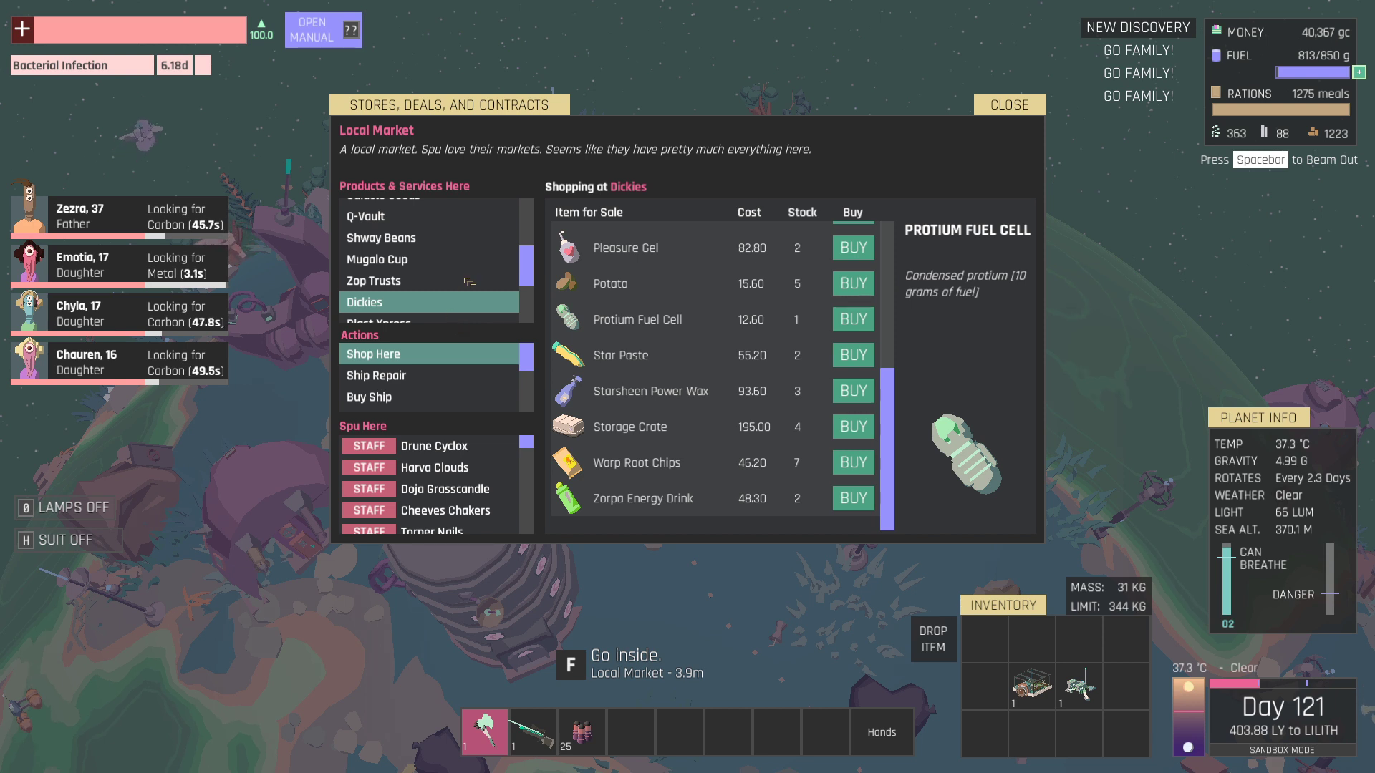
pyautogui.scroll(-2, 470, 281)
pyautogui.click(414, 255)
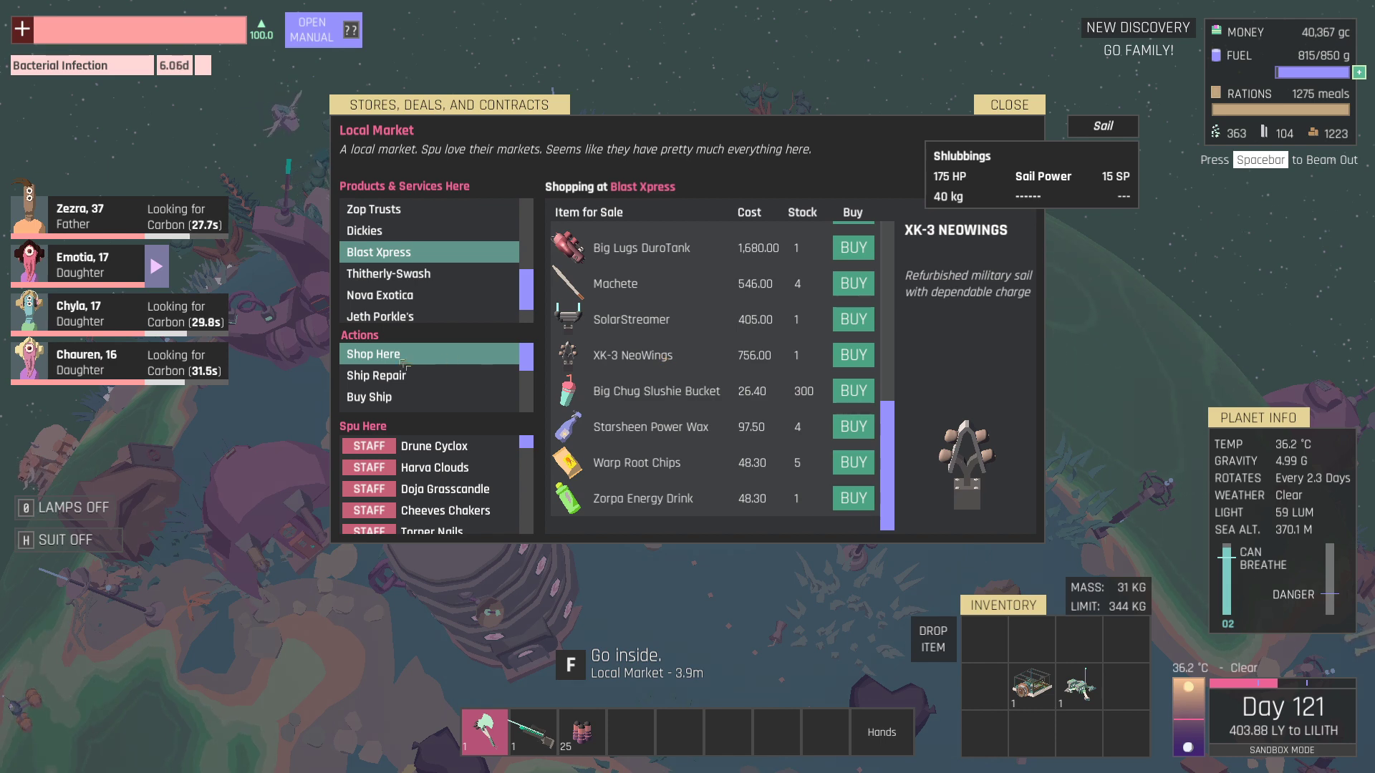
# List Blast Xpress's ships and compare Galactapol Beamer, StarCruise 550 and FUV Solarglide.
pyautogui.click(377, 398)
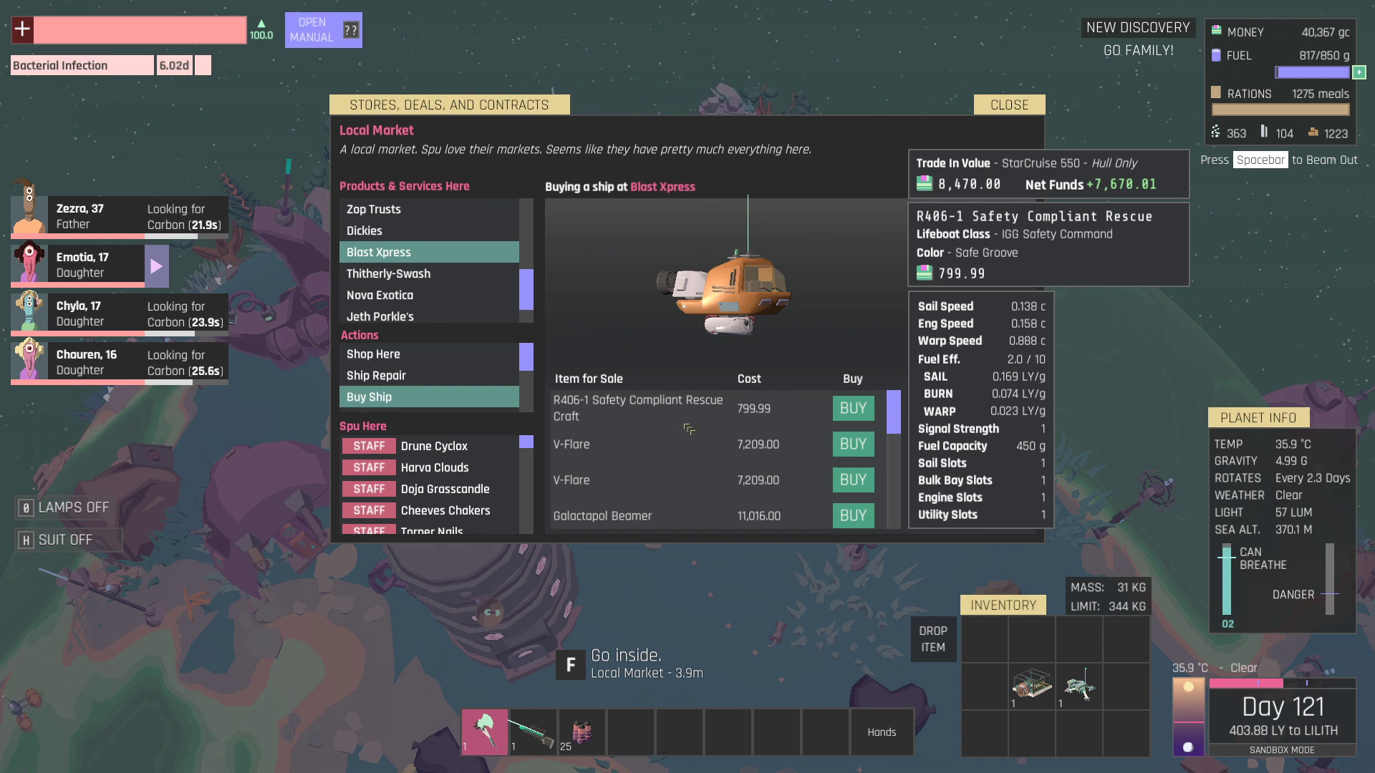
pyautogui.scroll(-1, 689, 429)
pyautogui.scroll(-1, 688, 429)
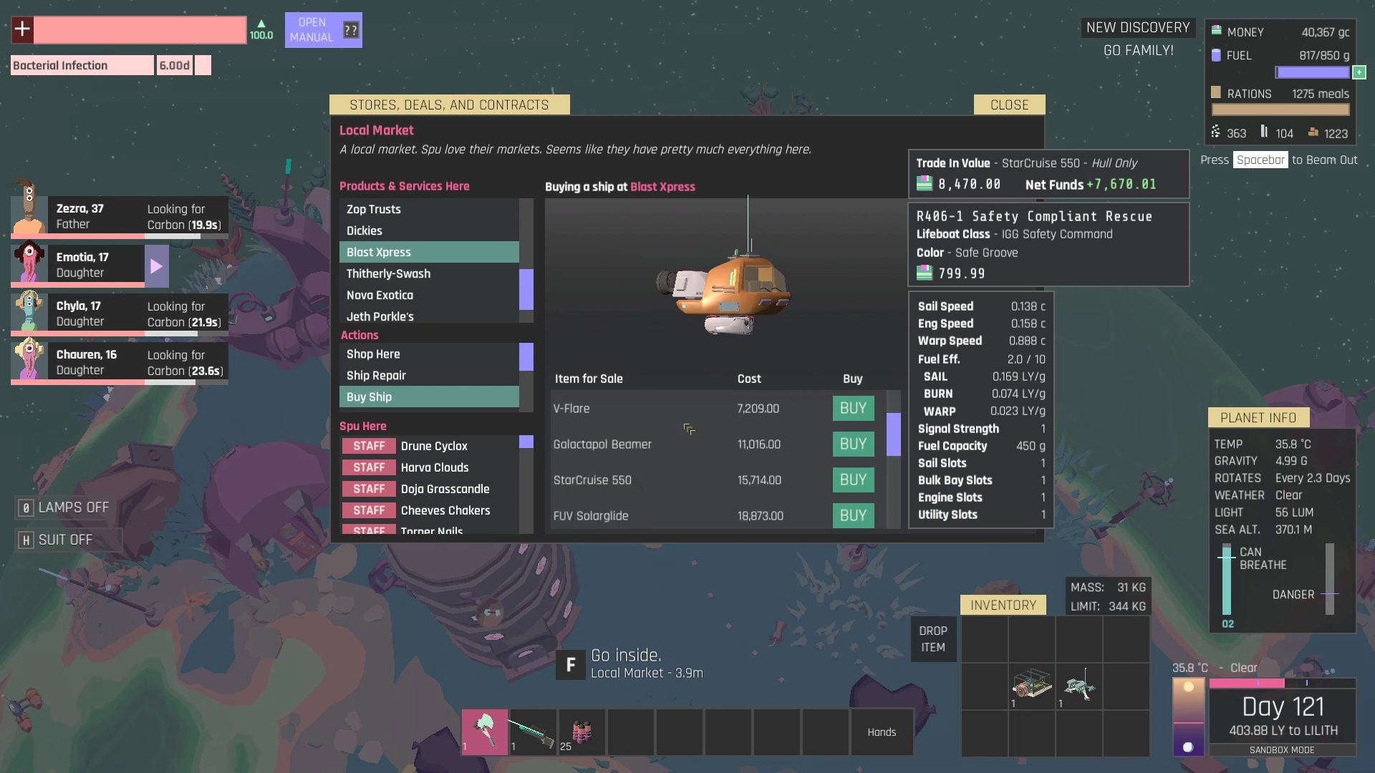
pyautogui.click(631, 445)
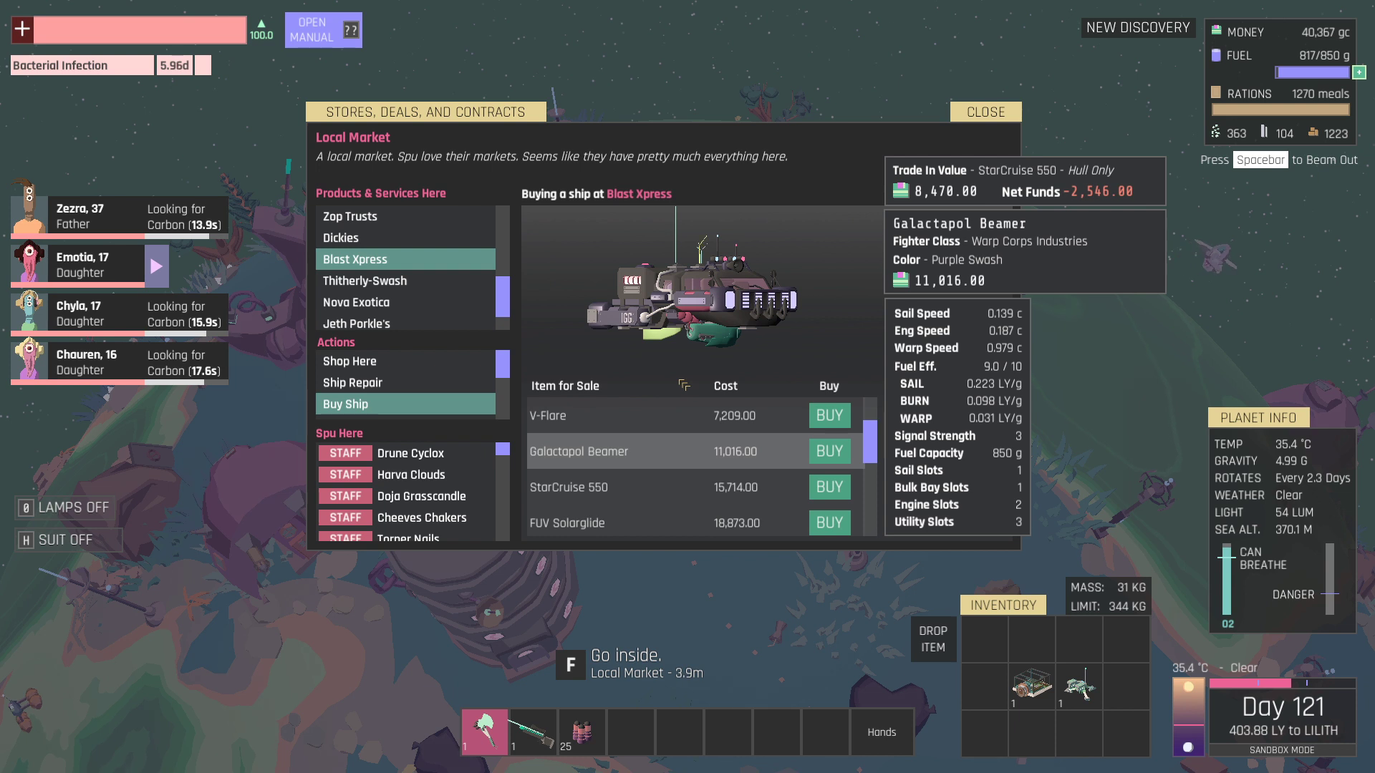
pyautogui.click(578, 490)
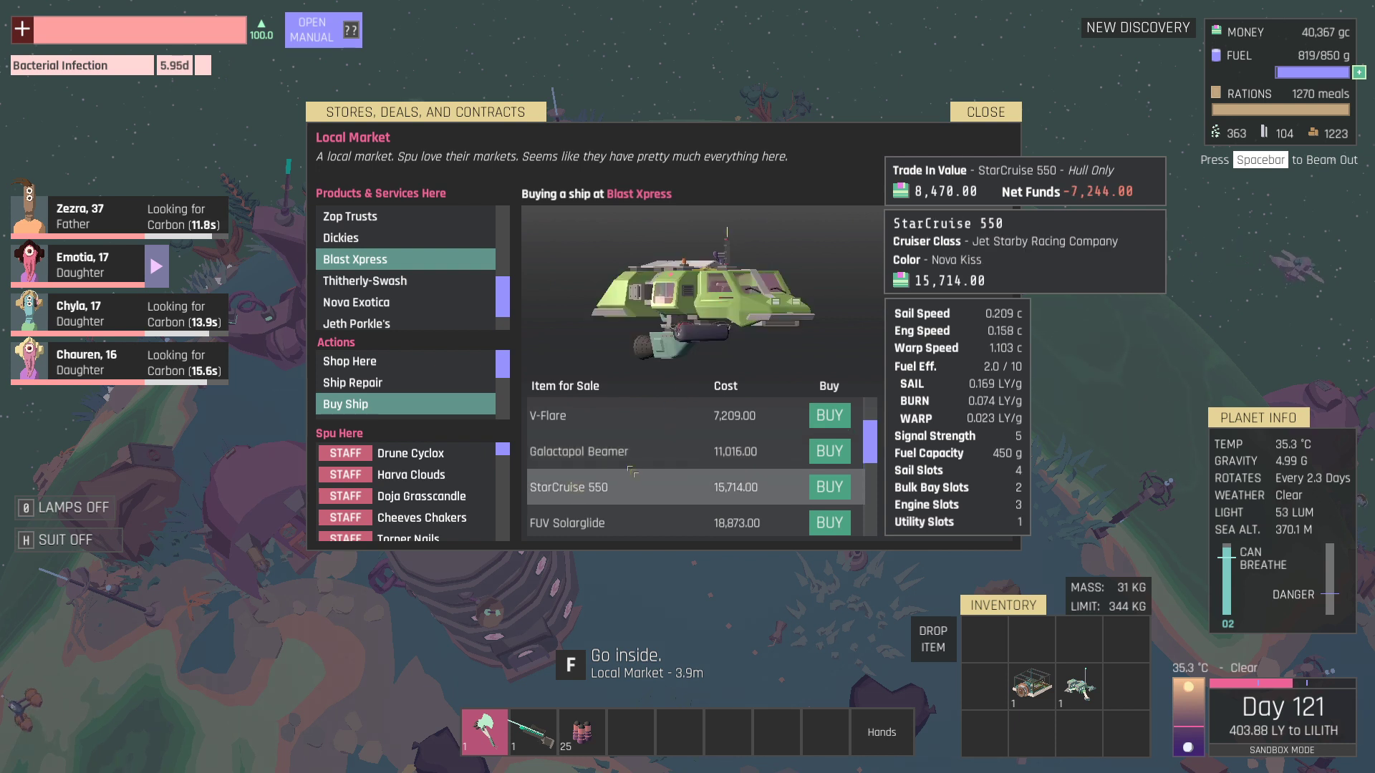
pyautogui.click(601, 525)
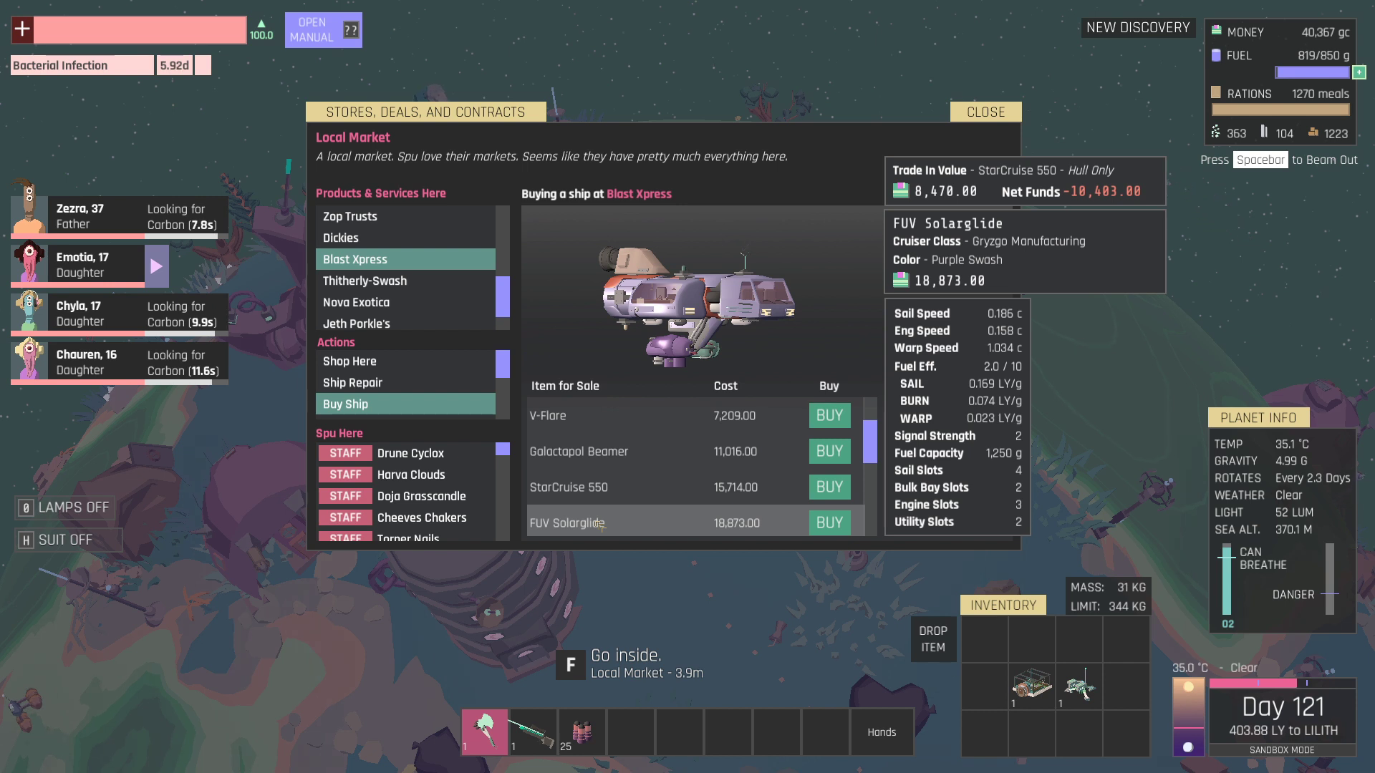
pyautogui.click(597, 501)
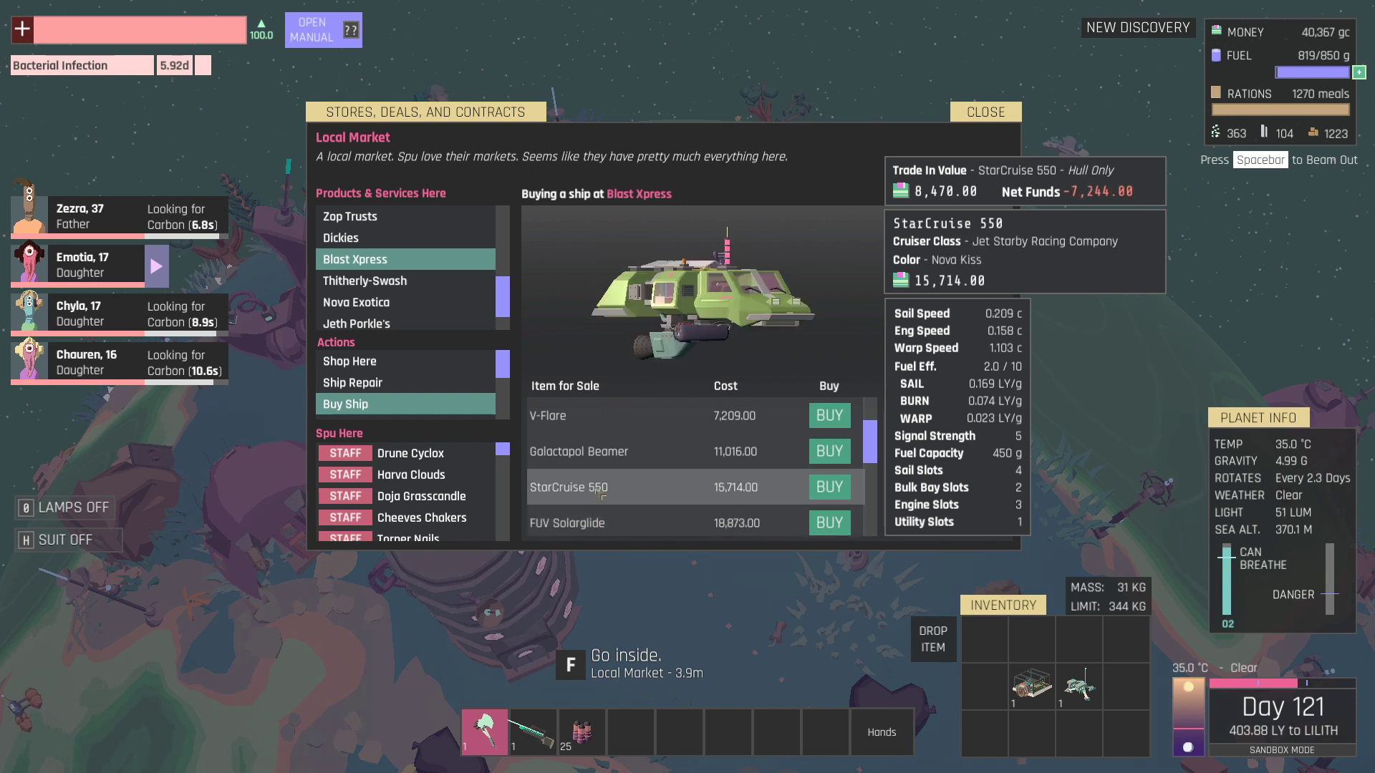
pyautogui.click(596, 525)
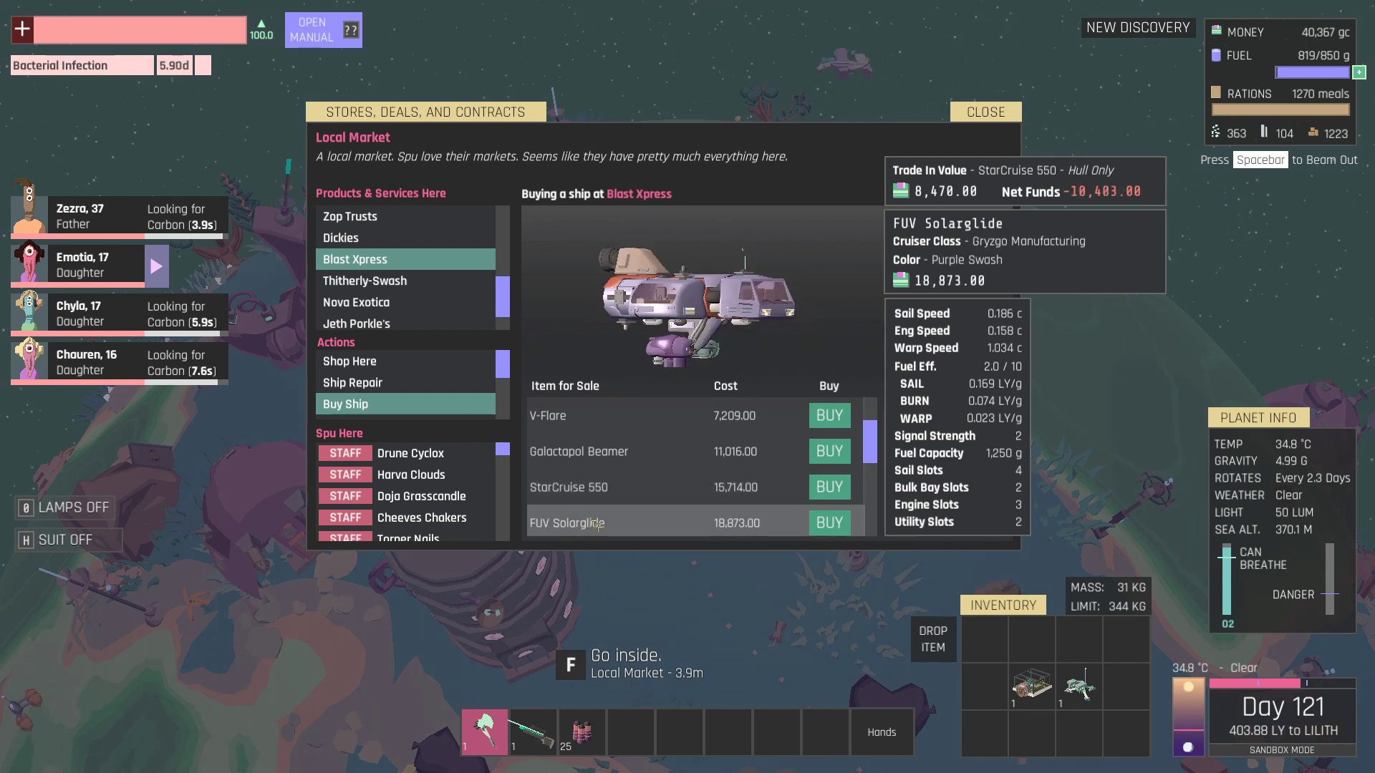
pyautogui.click(598, 501)
pyautogui.click(602, 527)
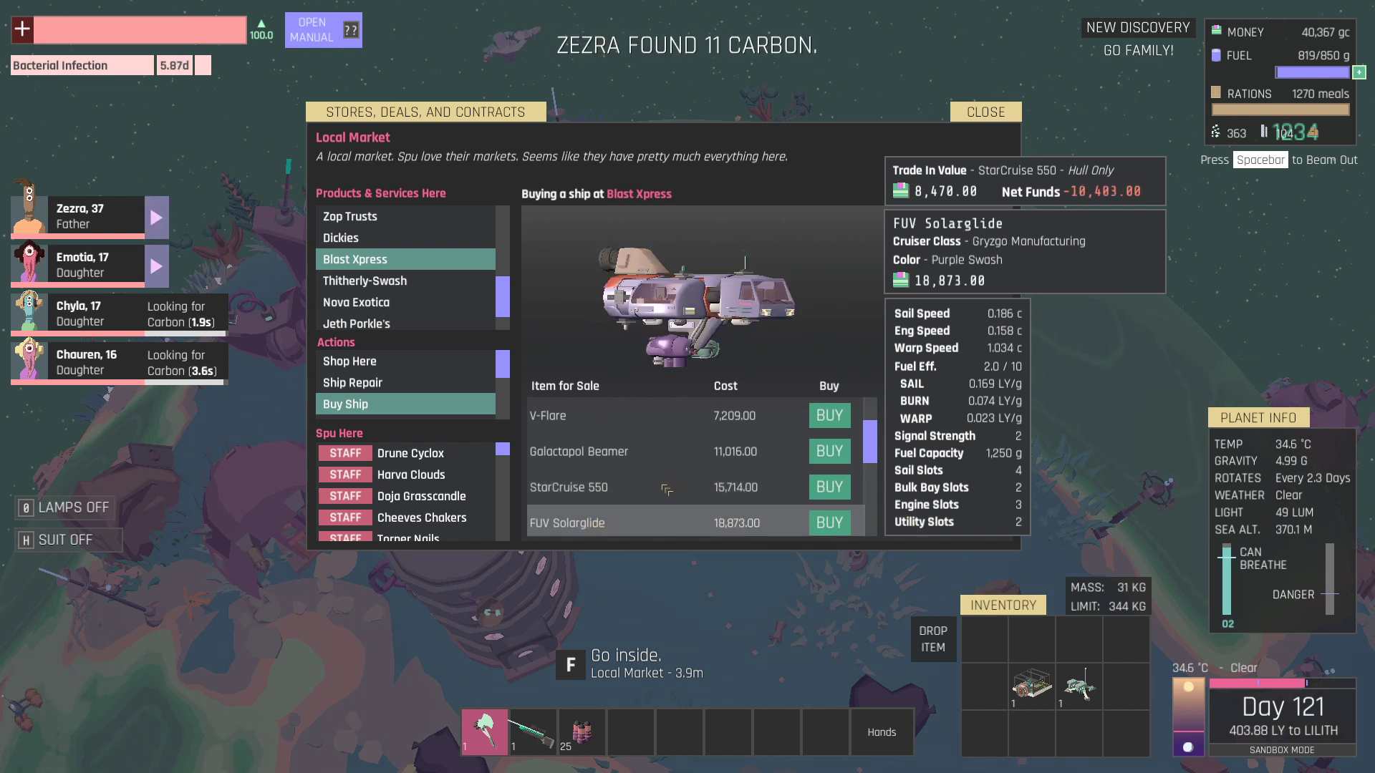
pyautogui.scroll(-1, 645, 506)
pyautogui.scroll(-1, 655, 488)
# Review Dame Voltara III and both EconoBarge Z4 and Jerbis Freightclass variants.
pyautogui.click(610, 491)
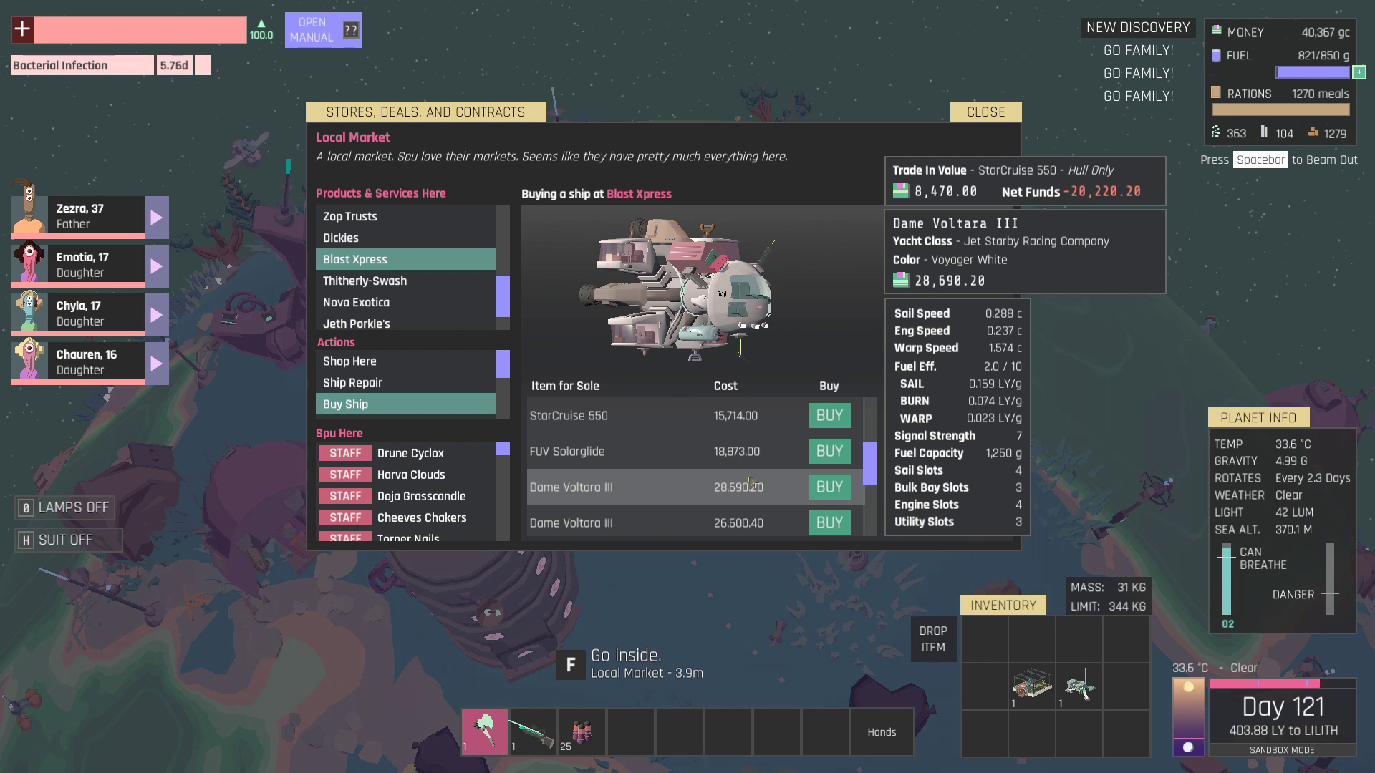
pyautogui.scroll(-1, 668, 505)
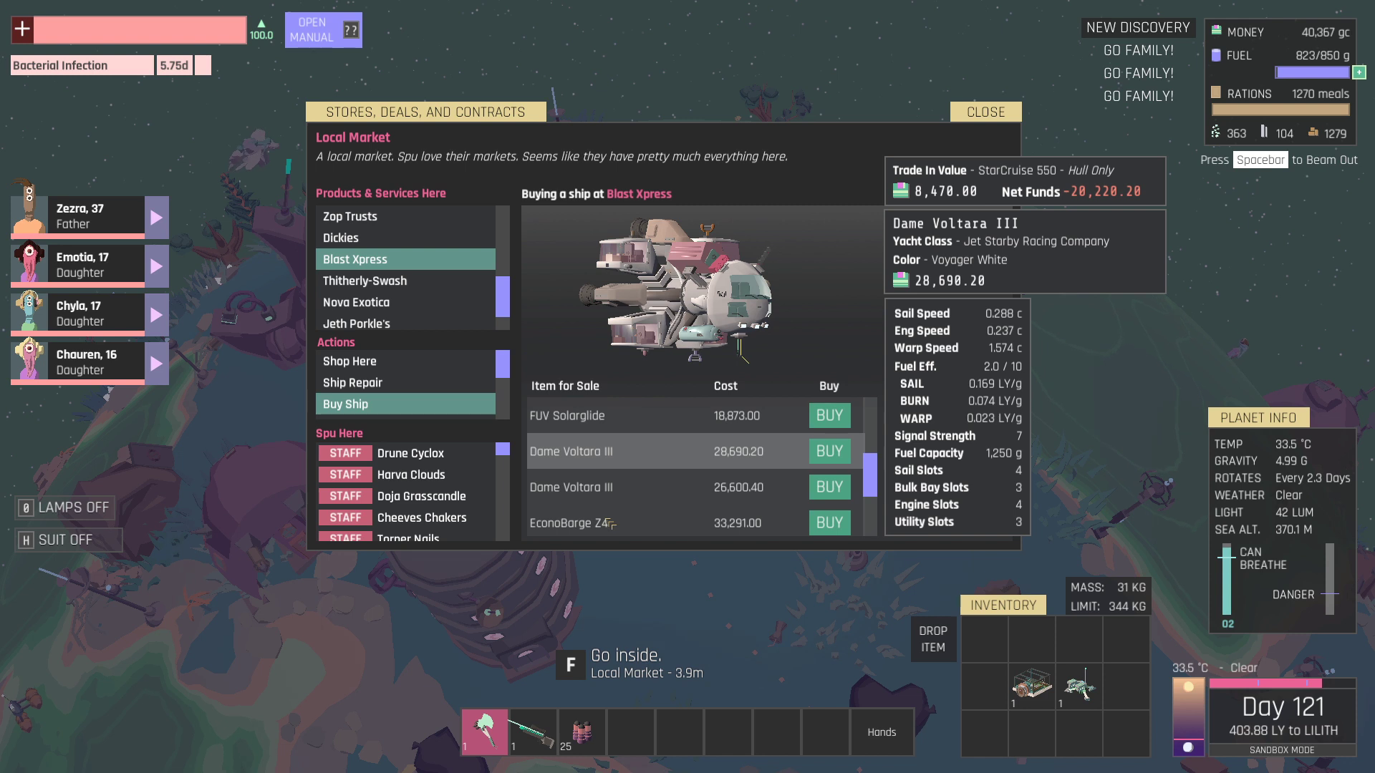
pyautogui.click(631, 518)
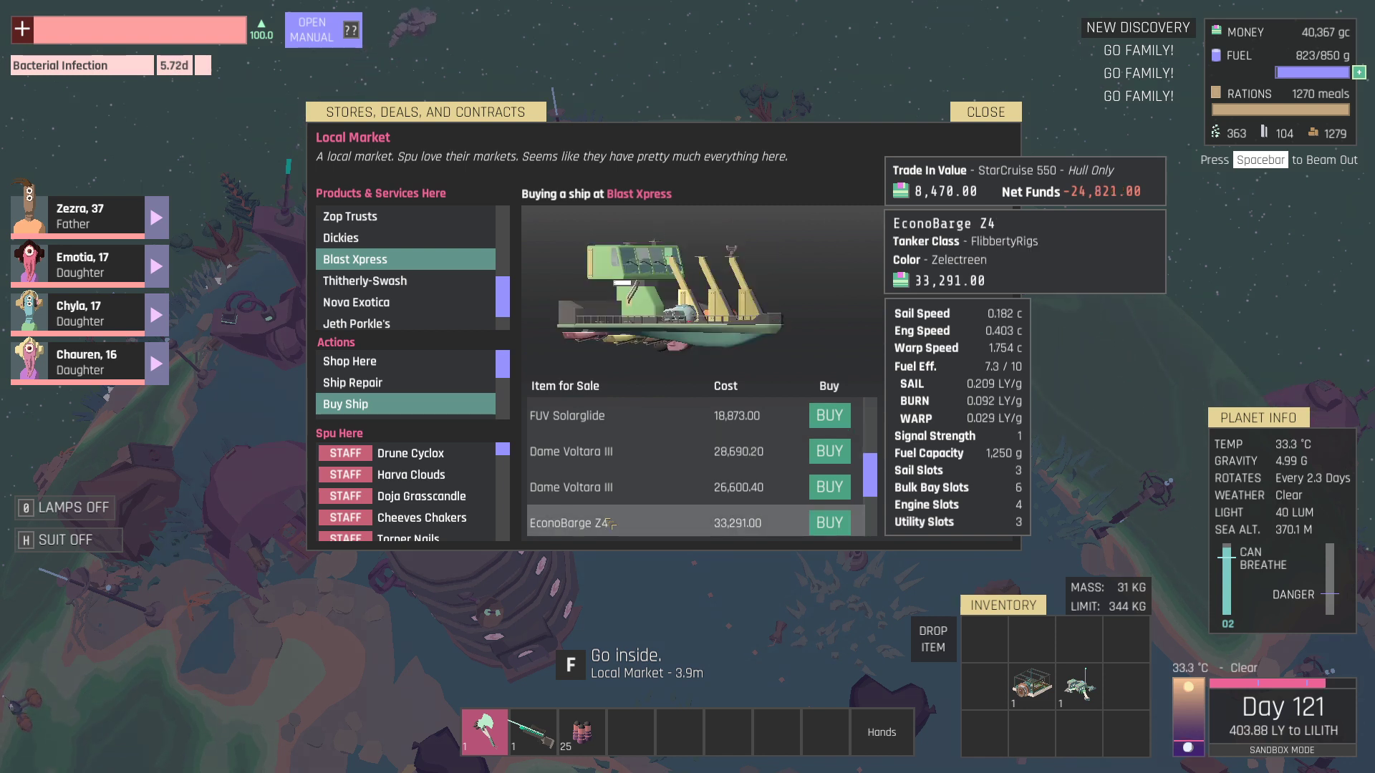
pyautogui.scroll(-1, 645, 496)
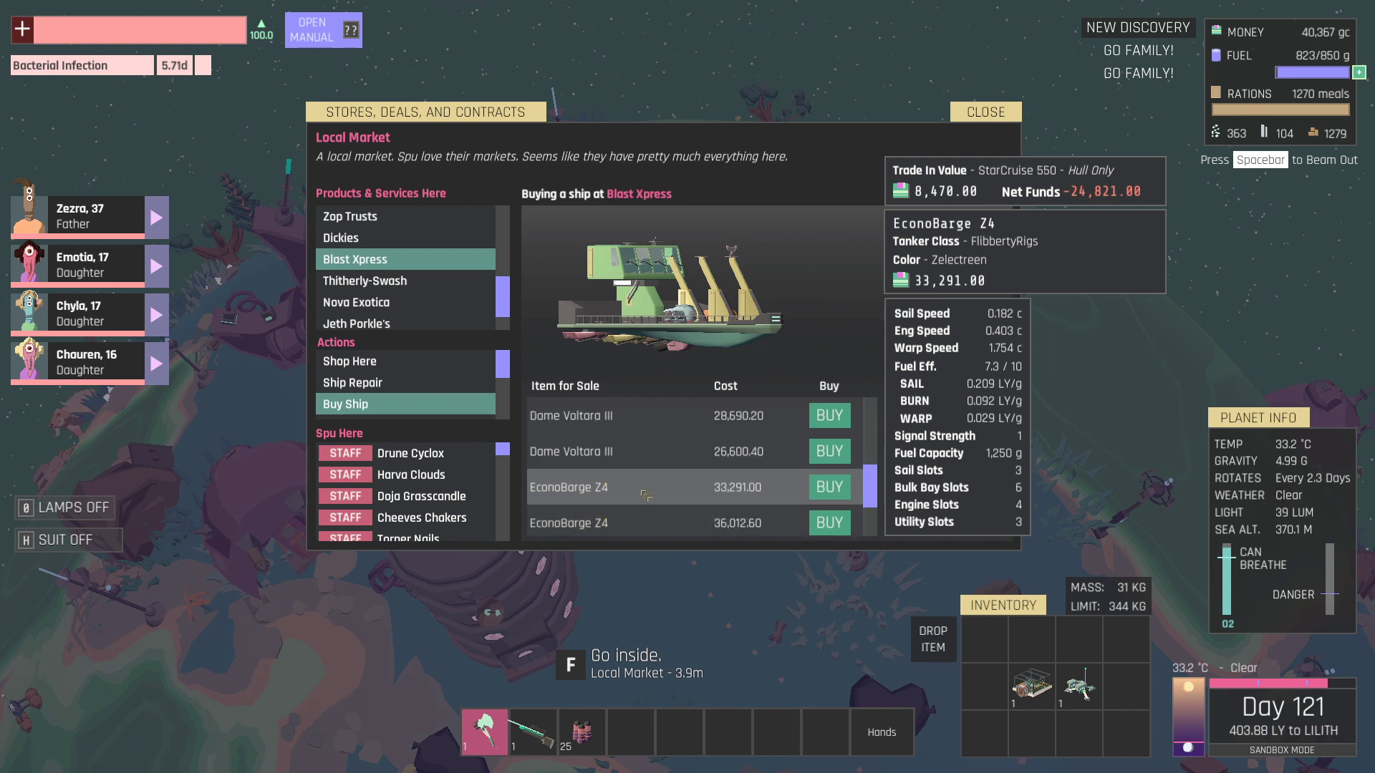
pyautogui.click(612, 526)
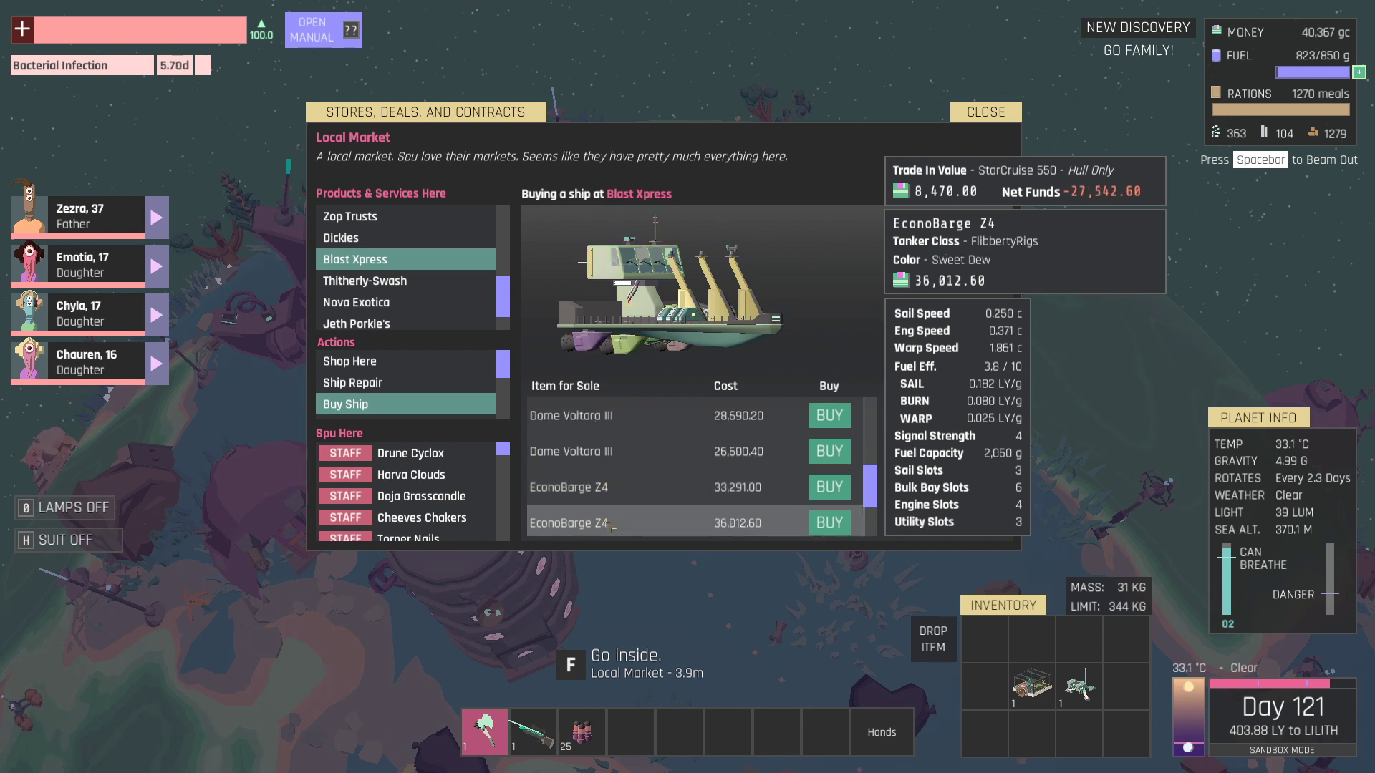
pyautogui.scroll(-2, 646, 491)
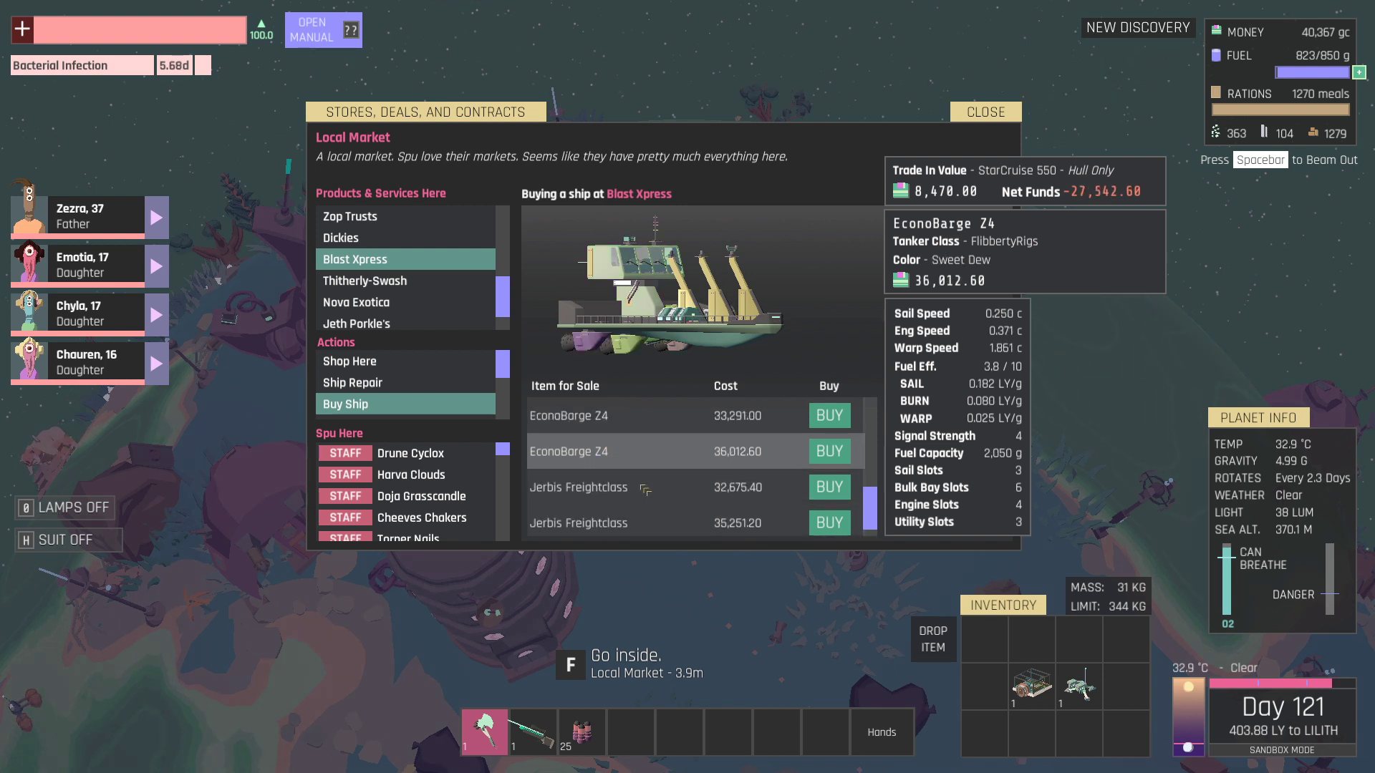
pyautogui.click(619, 497)
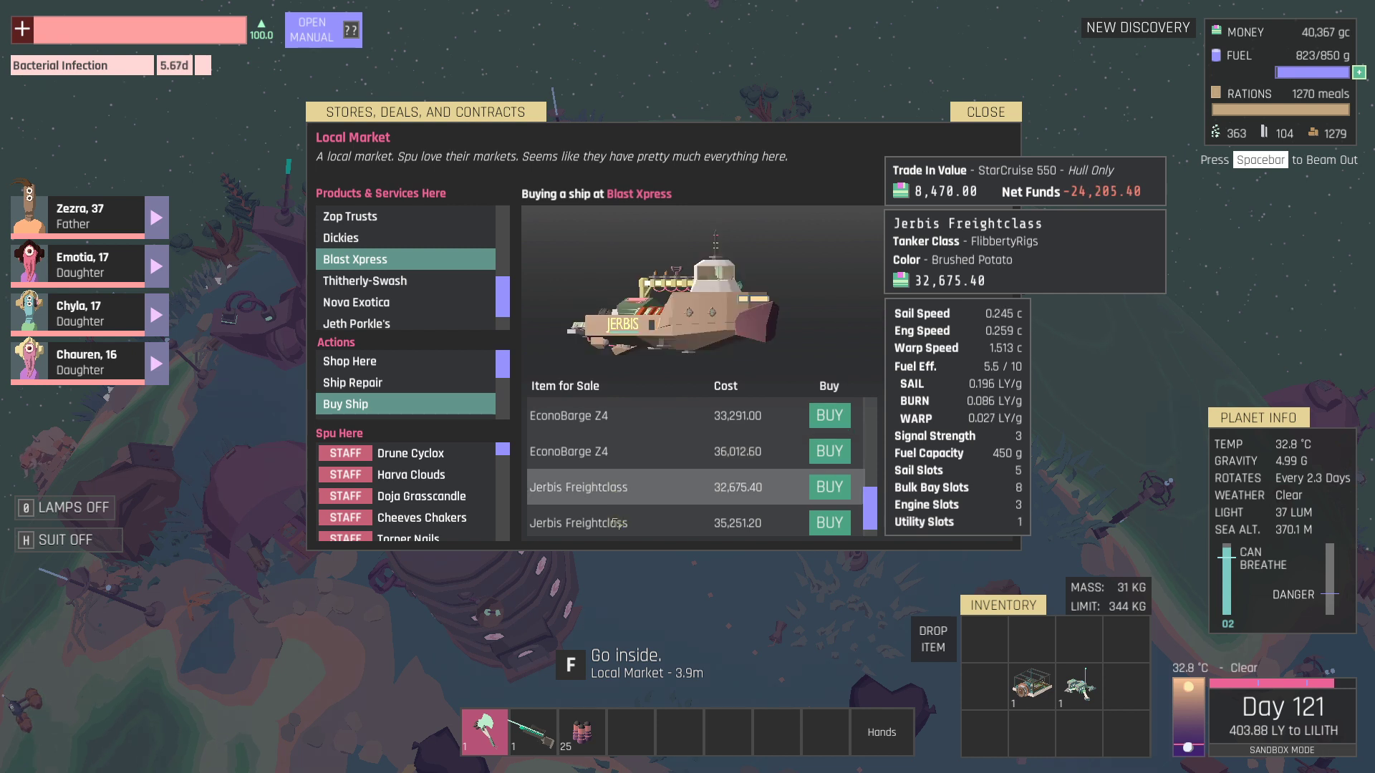
pyautogui.click(616, 526)
pyautogui.scroll(1, 624, 515)
pyautogui.scroll(1, 637, 500)
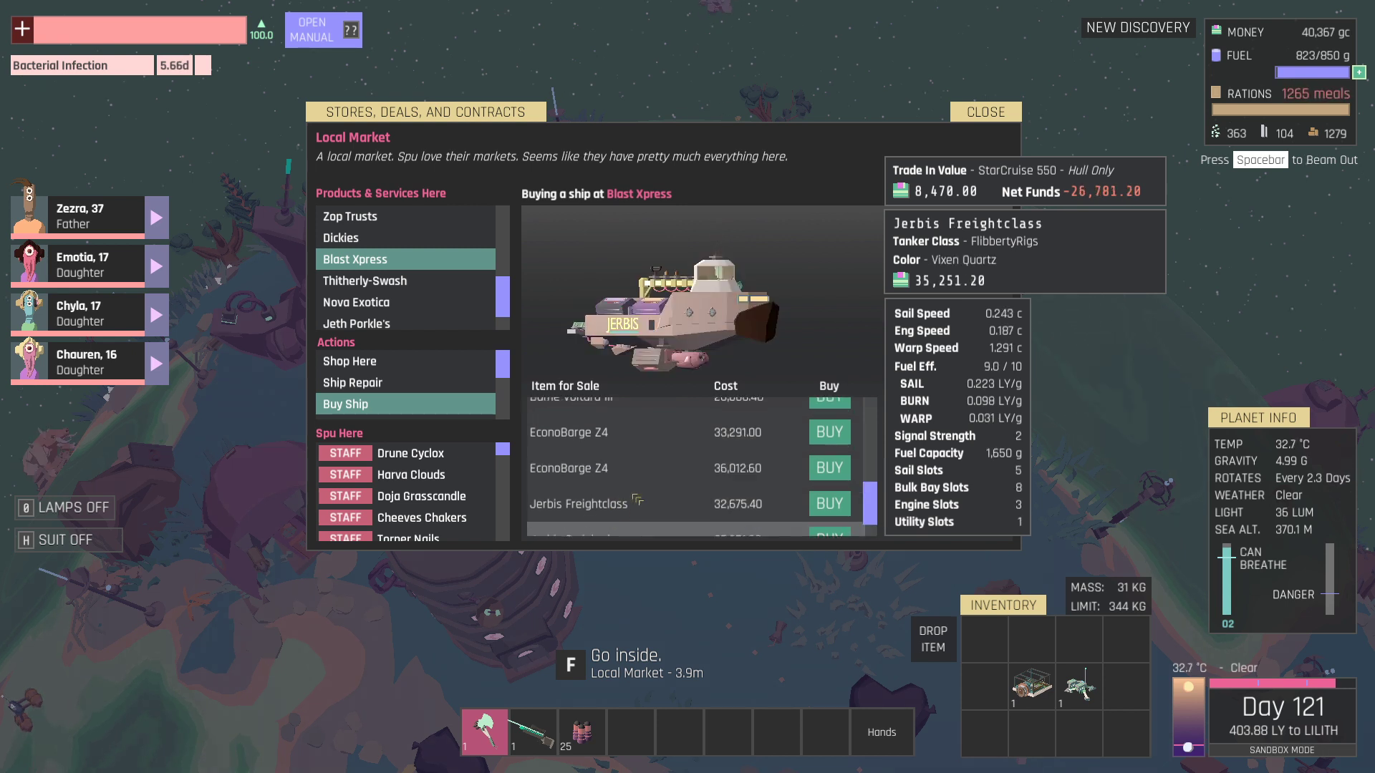
pyautogui.scroll(-1, 638, 501)
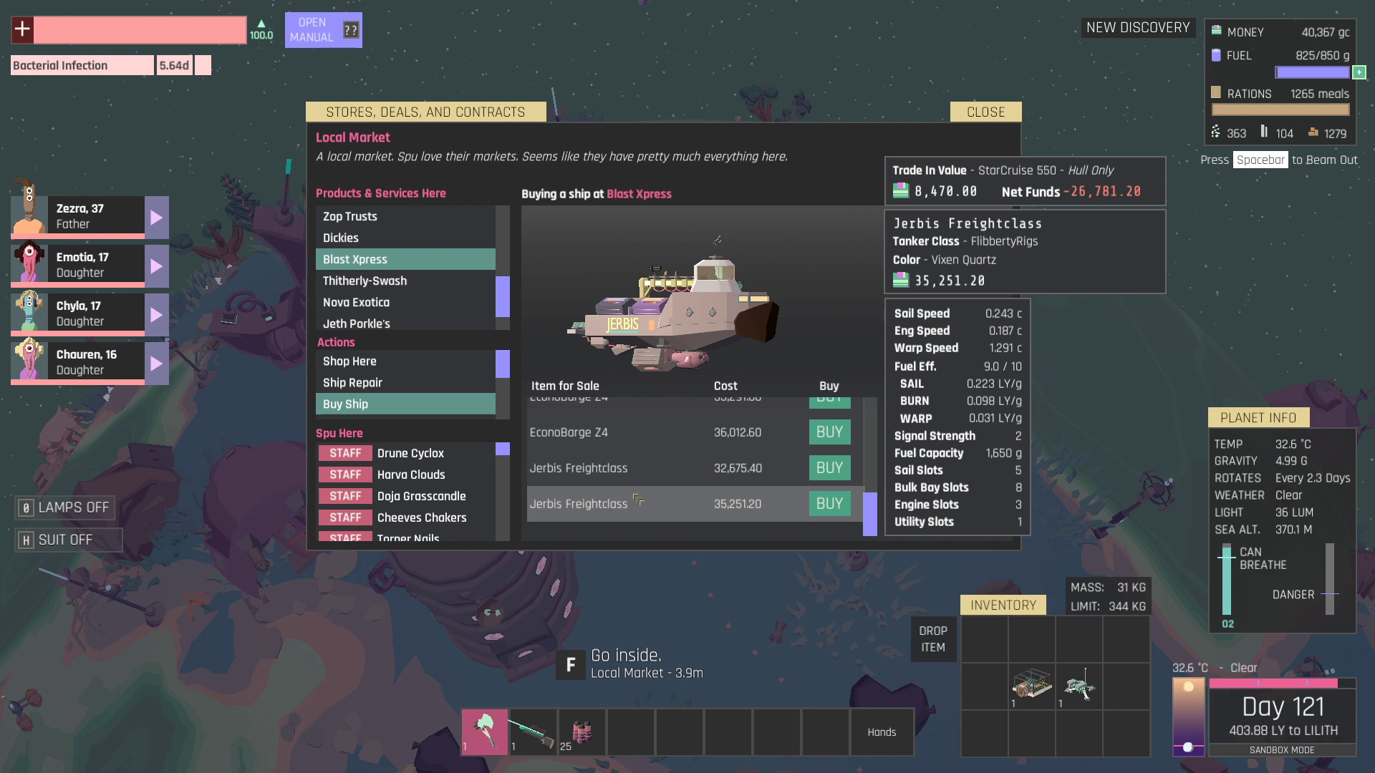
pyautogui.click(593, 434)
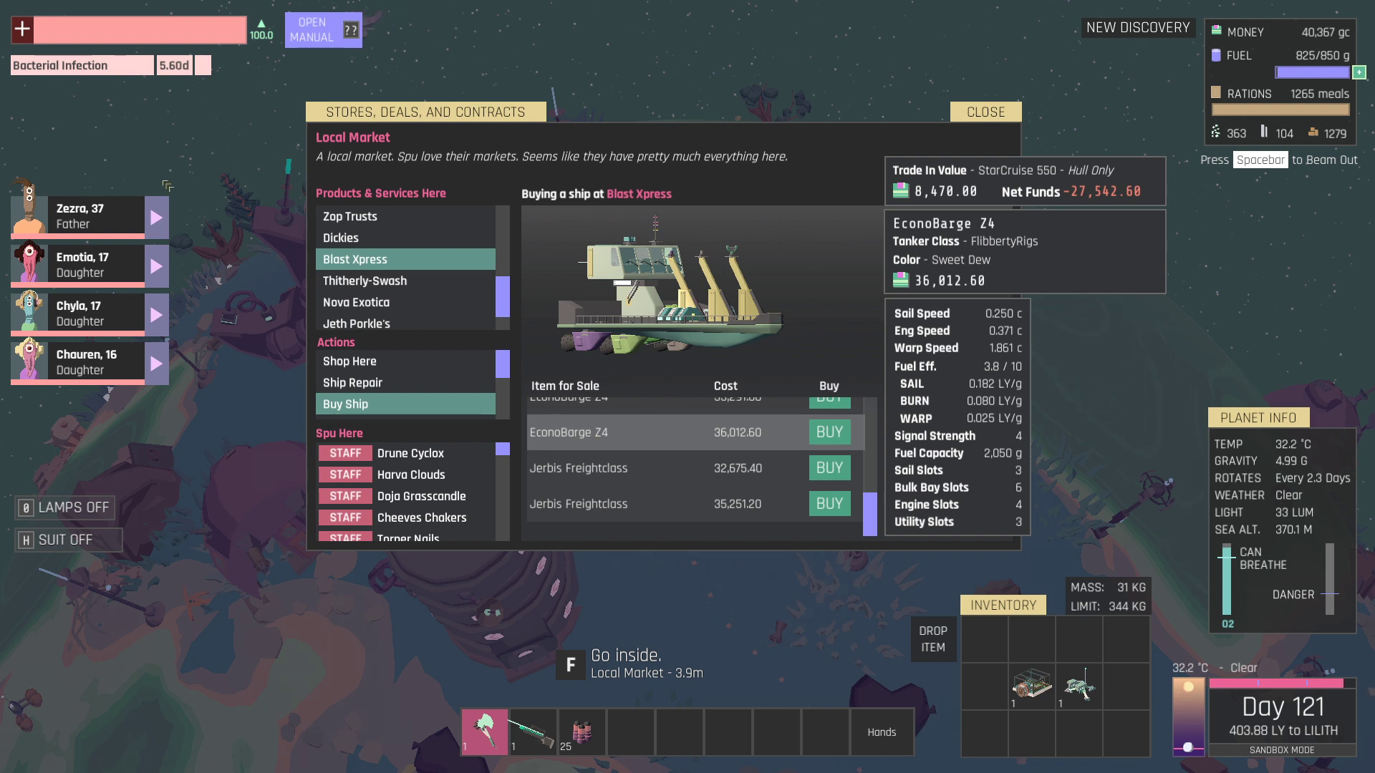
# Assign Collect Carbon to Zezra, Ematia and Chyla, and Collect Metal to Chauren.
pyautogui.click(158, 218)
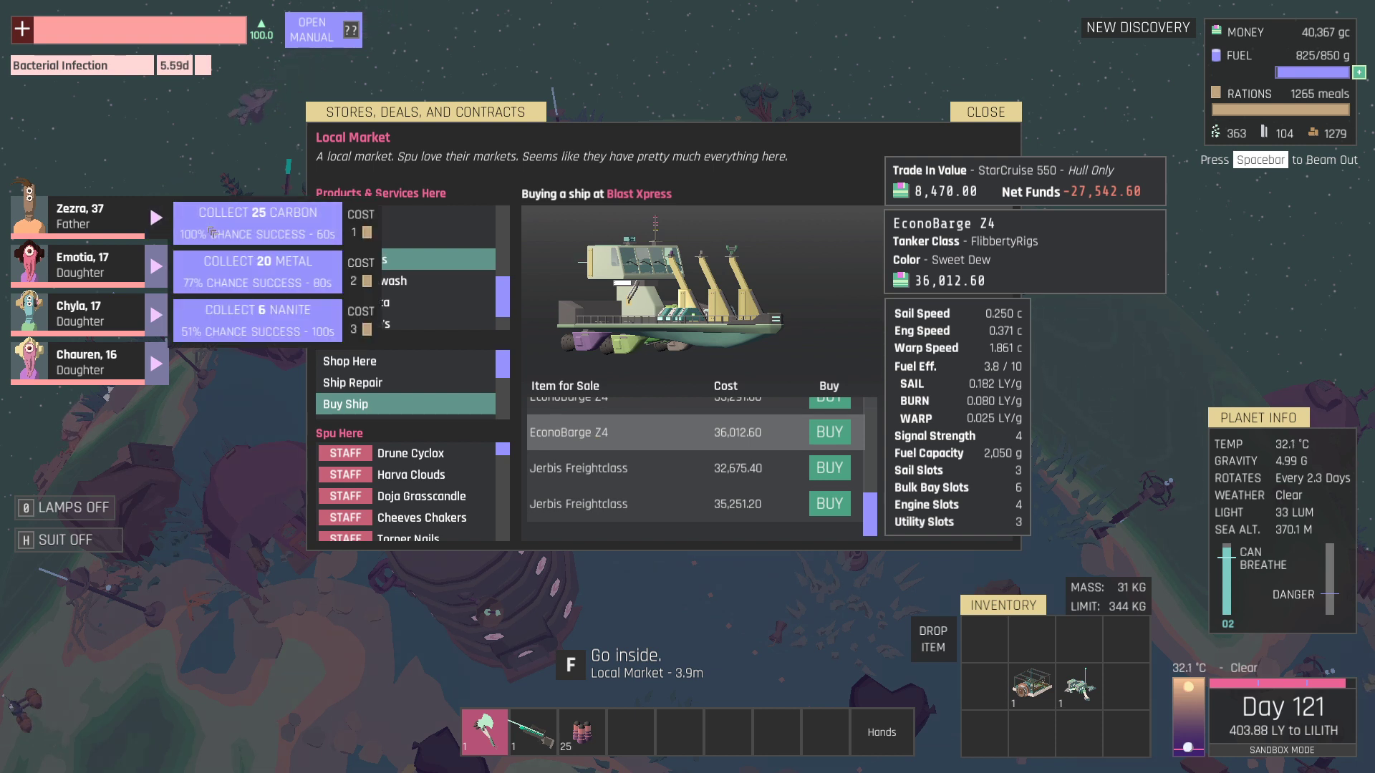
pyautogui.click(257, 222)
pyautogui.click(157, 265)
pyautogui.click(258, 272)
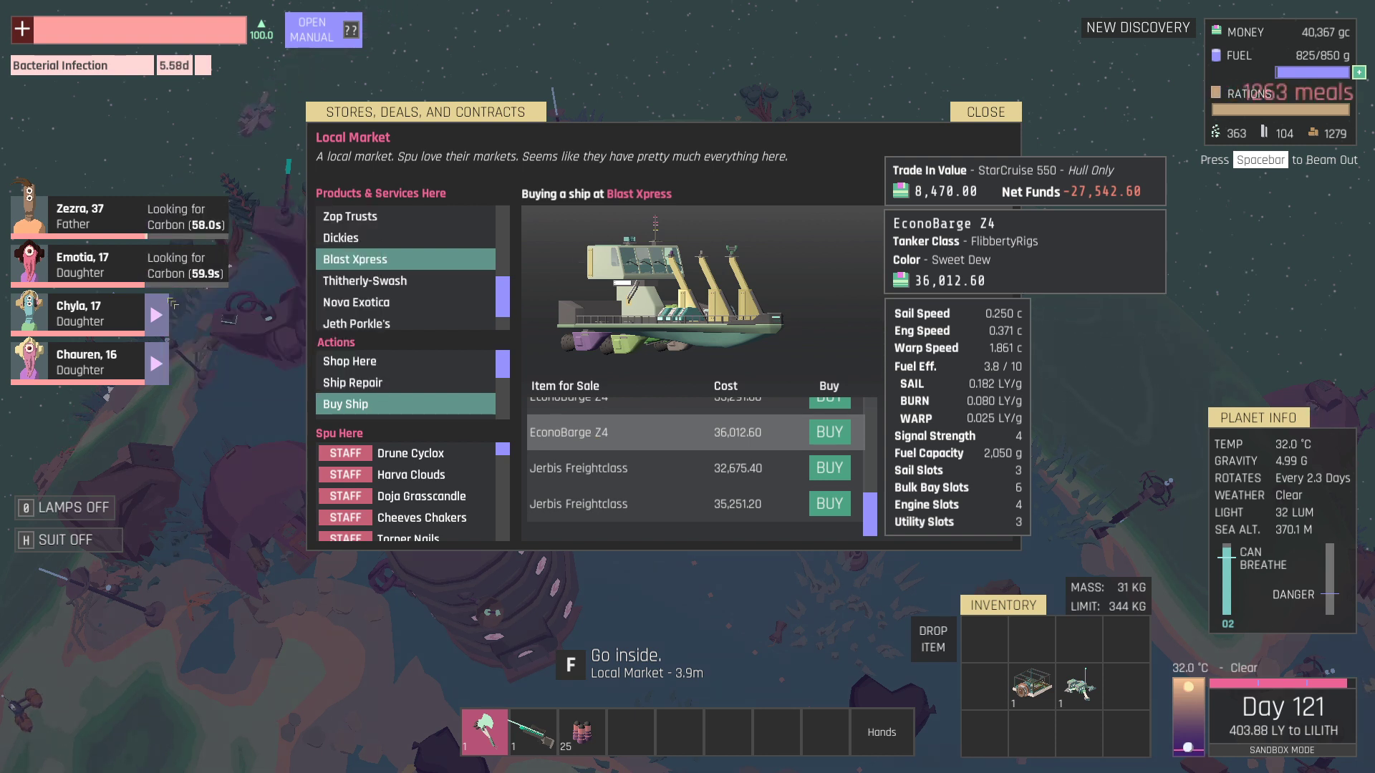
pyautogui.click(158, 314)
pyautogui.click(258, 320)
pyautogui.click(156, 364)
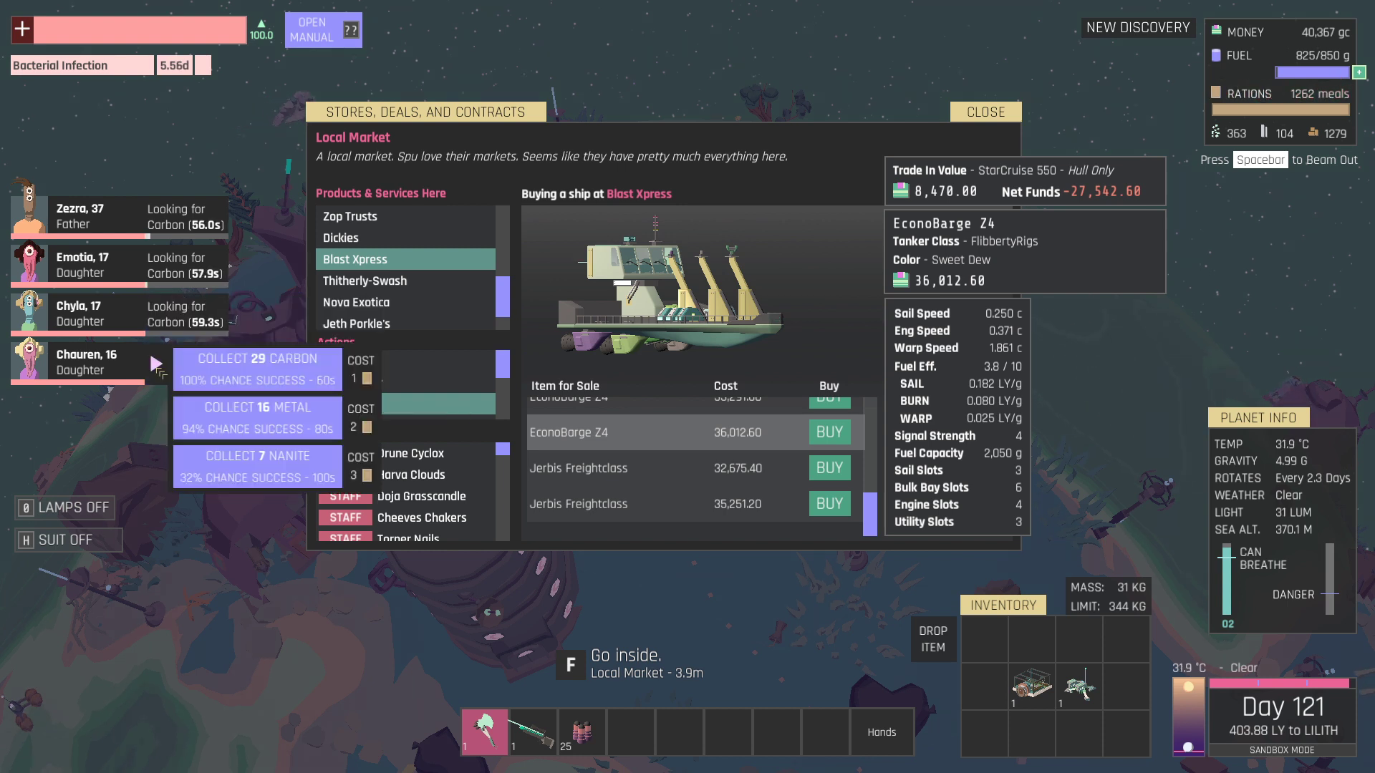
pyautogui.click(258, 418)
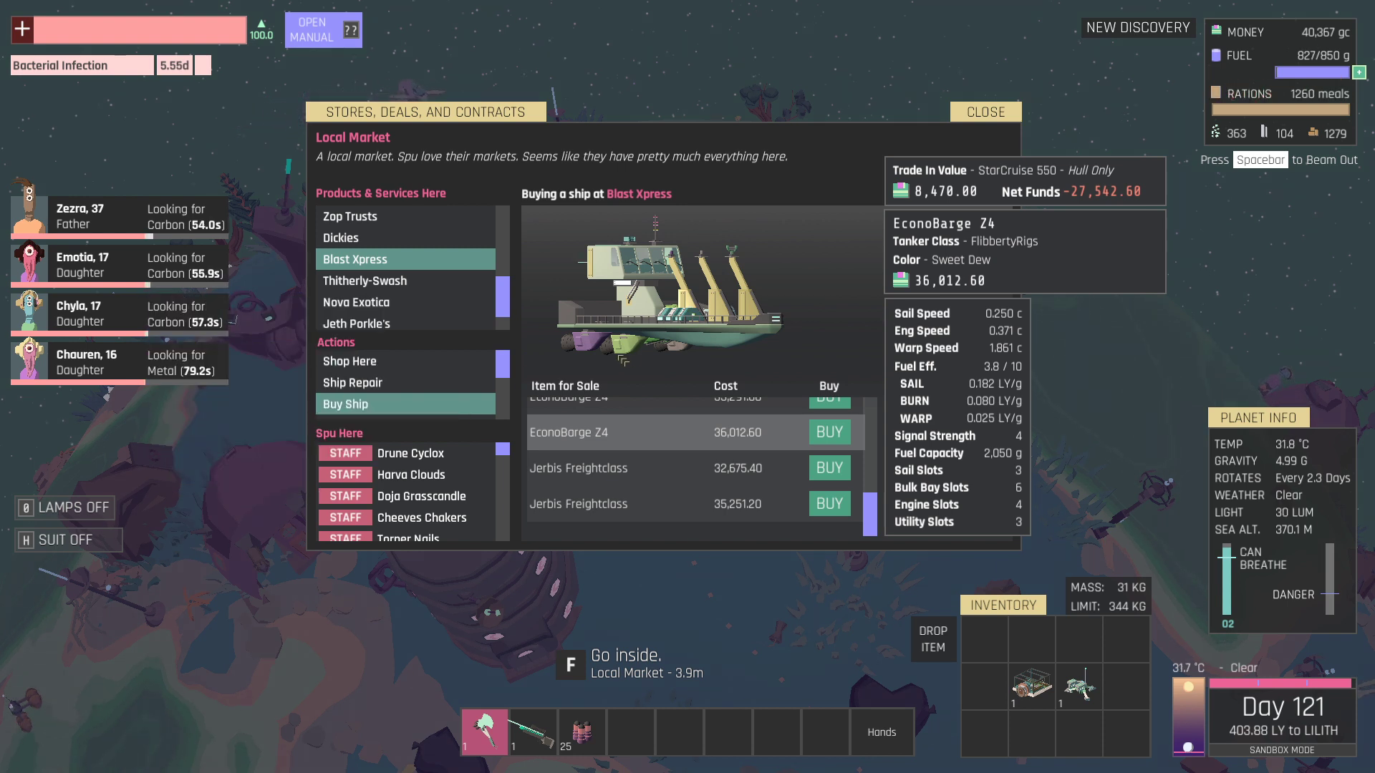
# Buy and confirm the EconoBarge Z4 tanker, then close the local market.
pyautogui.click(830, 432)
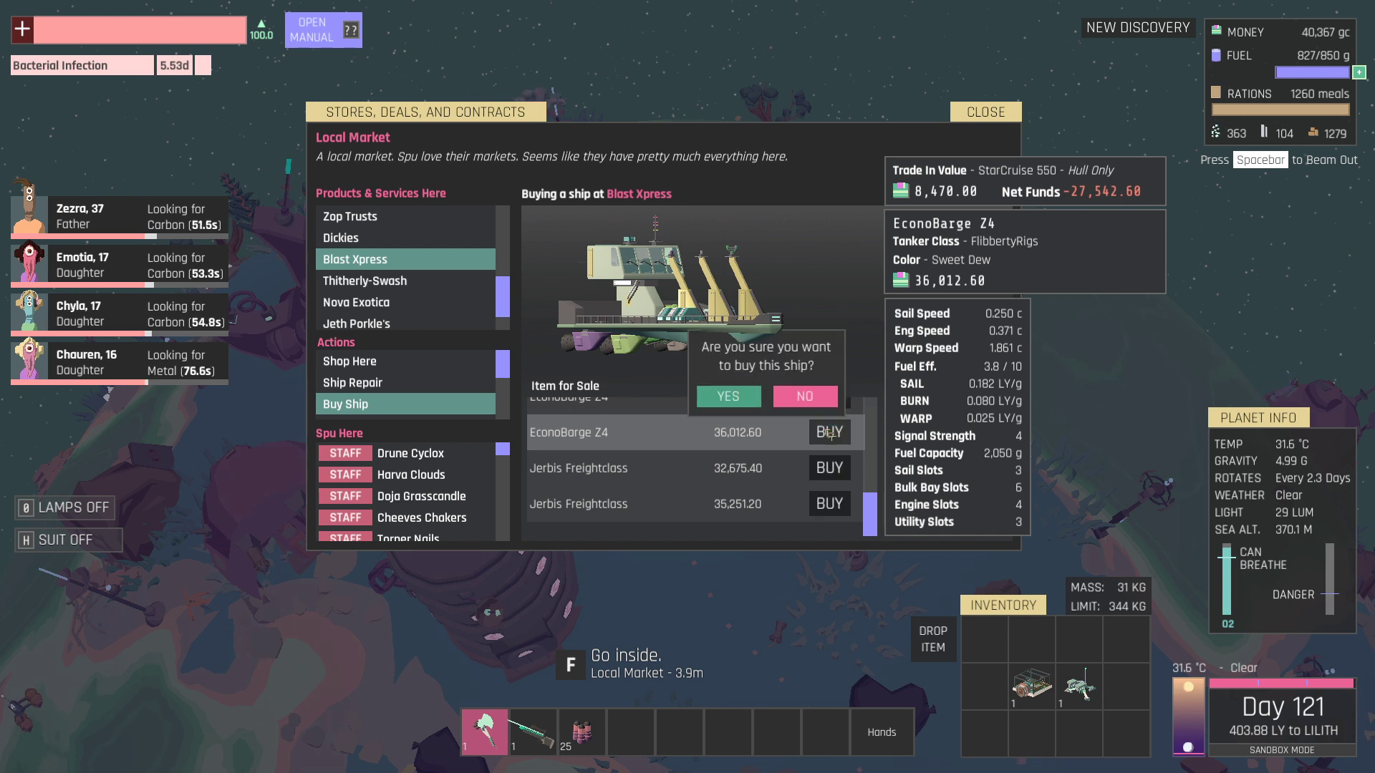
pyautogui.click(729, 396)
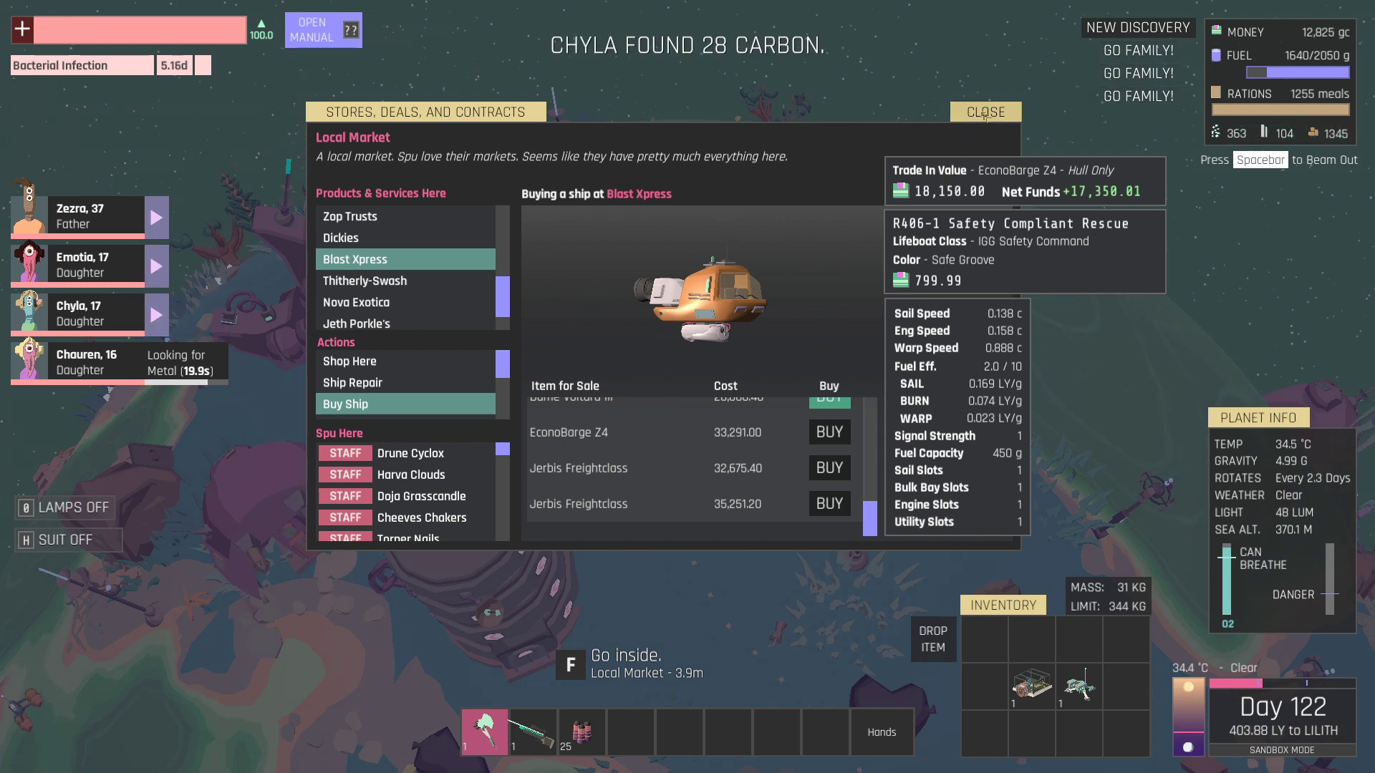
pyautogui.click(985, 111)
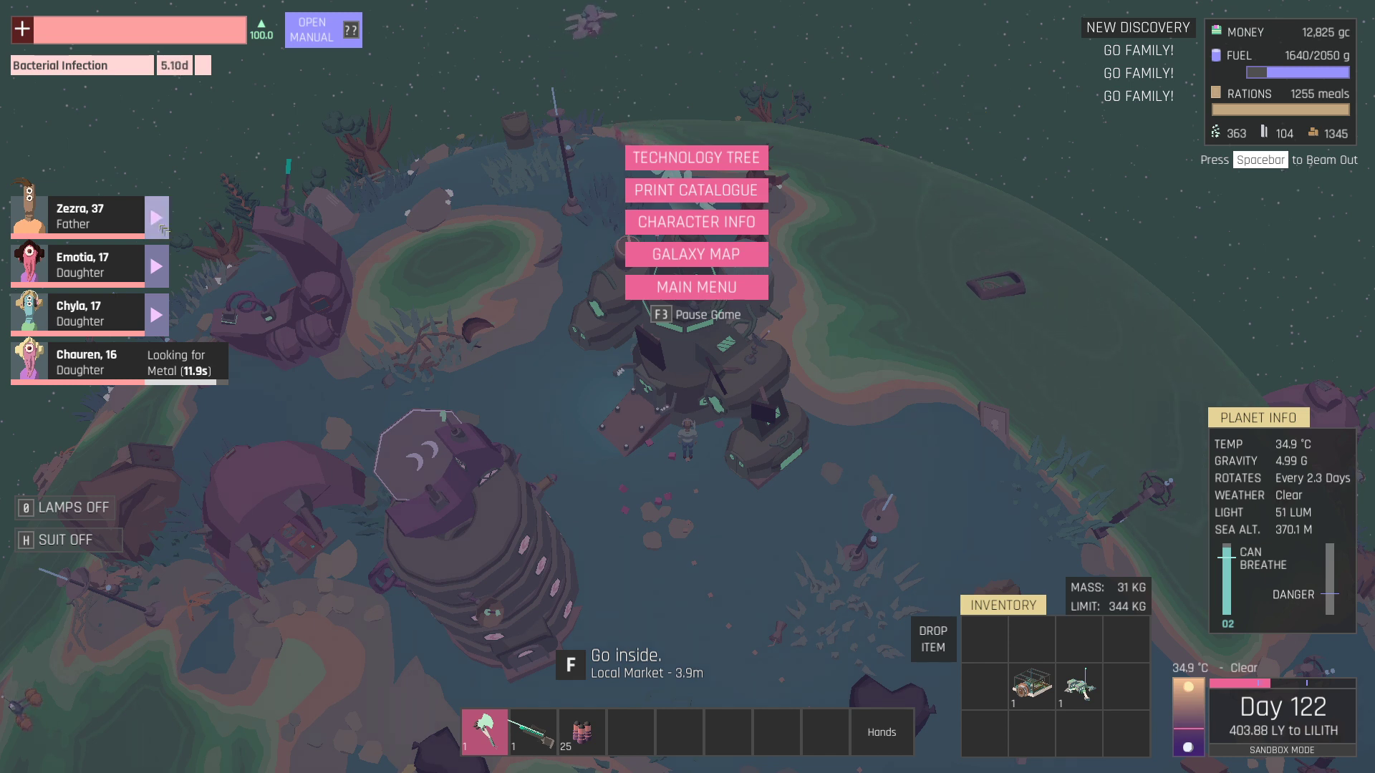
# Leave the pause menu and beam up to the ship docked in orbit.
pyautogui.click(157, 218)
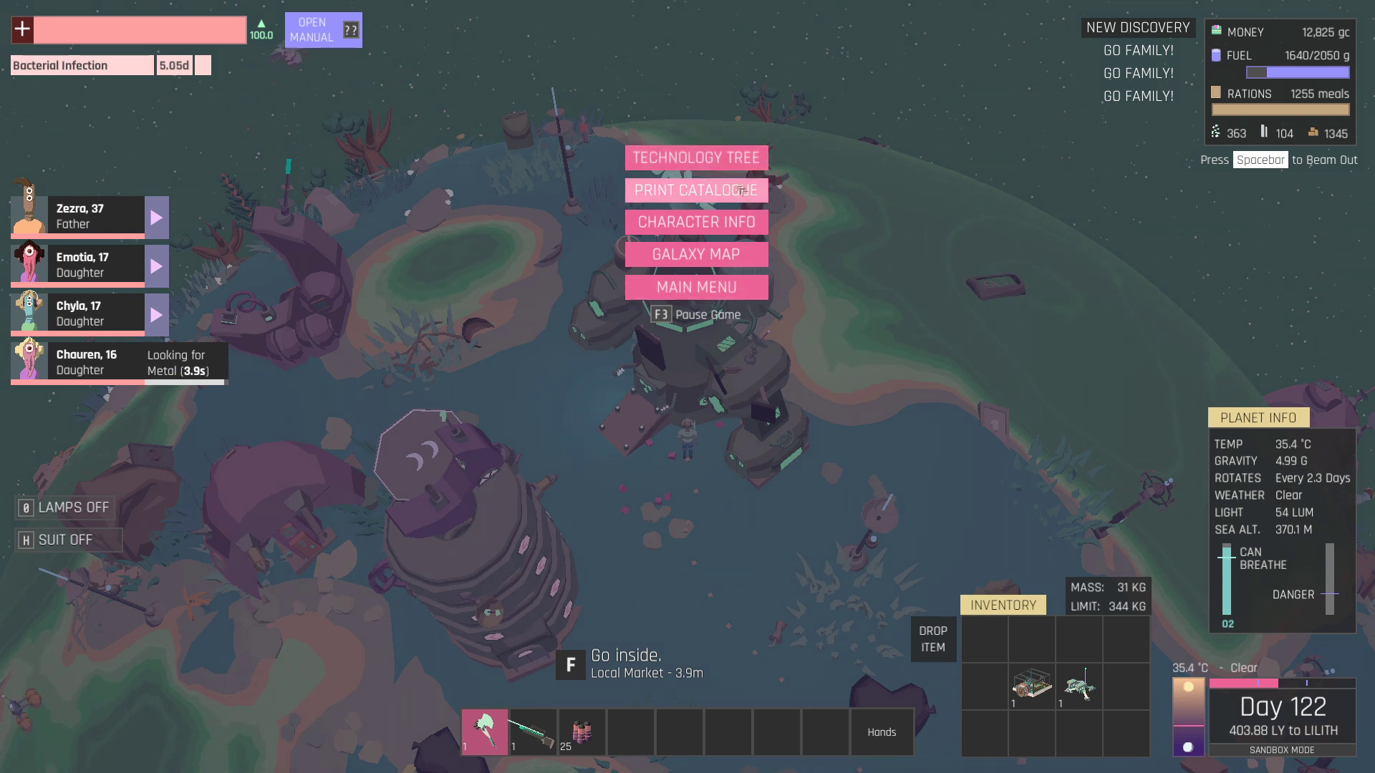
pyautogui.press('Escape')
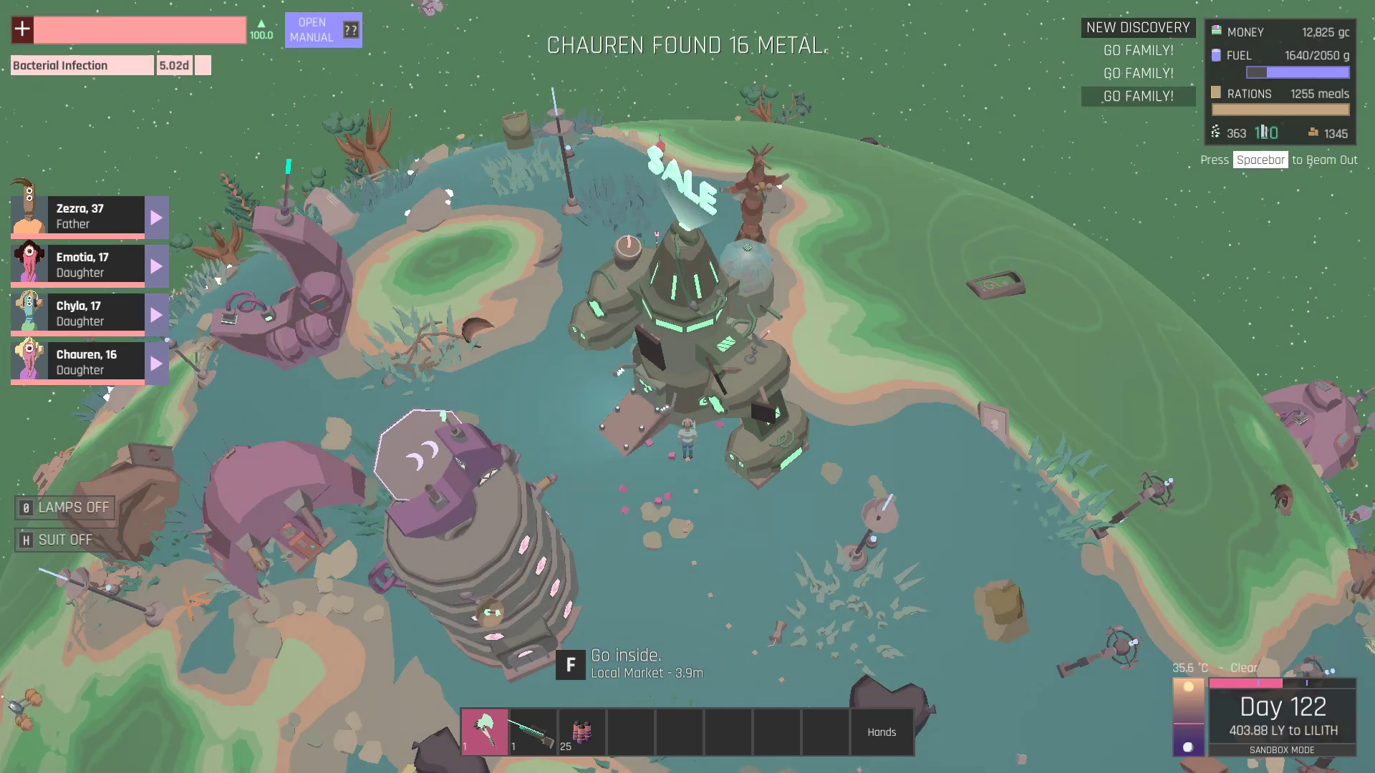
pyautogui.press('space')
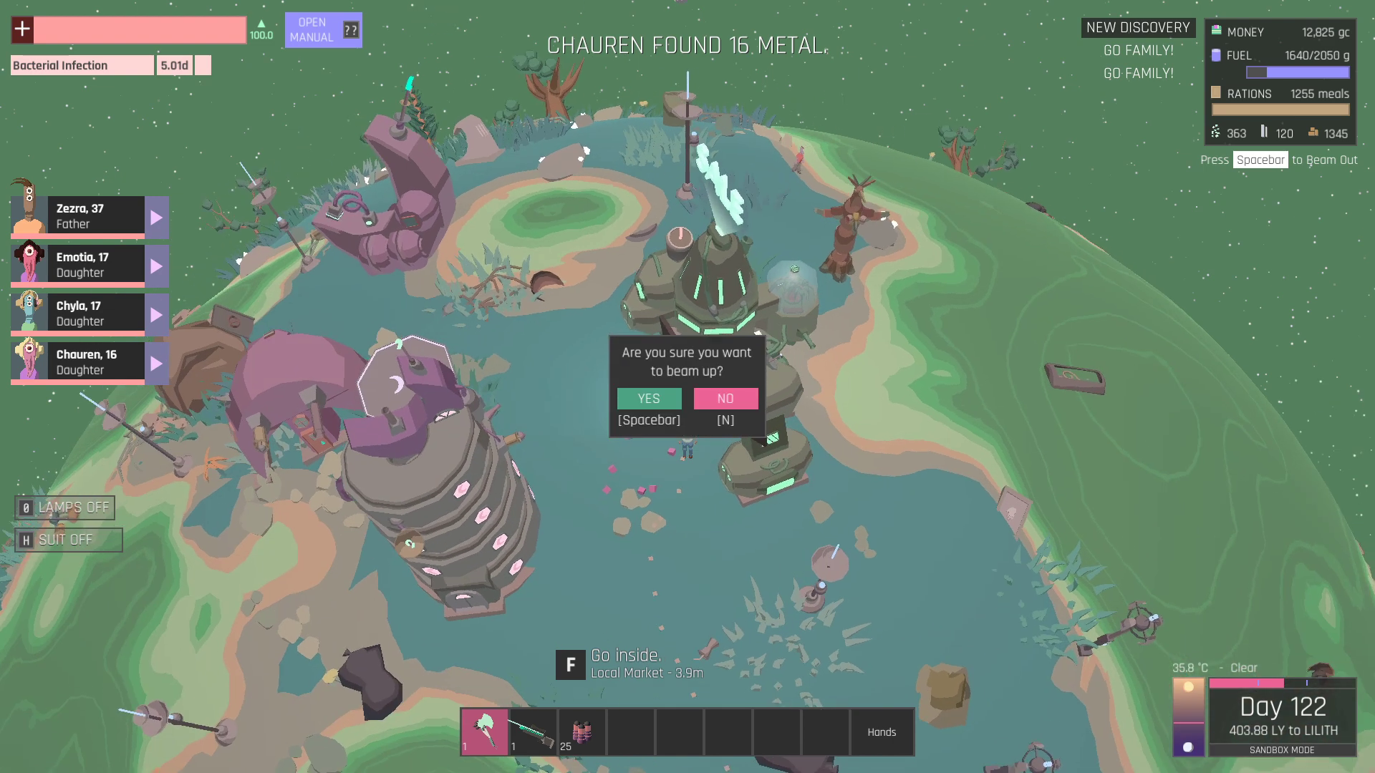
pyautogui.press('space')
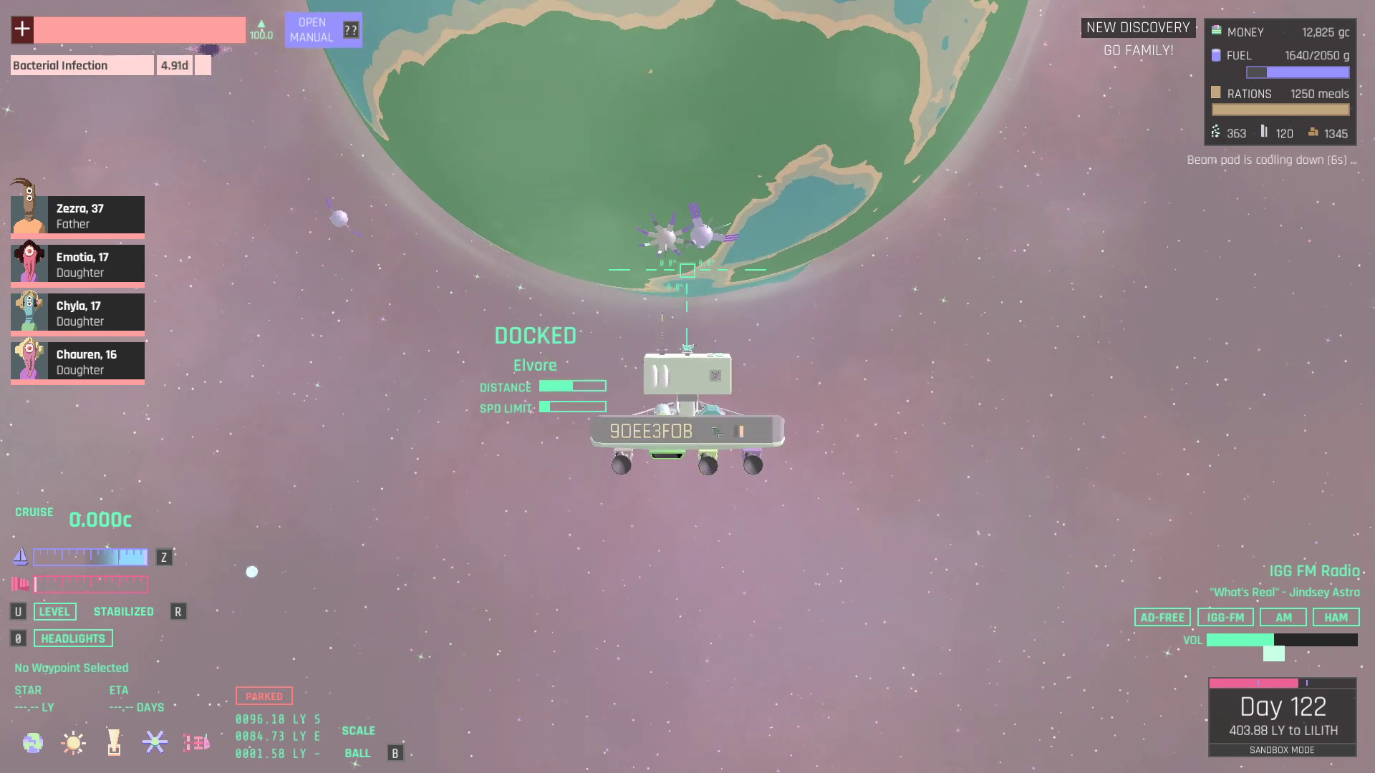
pyautogui.moveTo(688, 430)
pyautogui.mouseDown()
pyautogui.moveTo(430, 462)
pyautogui.moveTo(239, 442)
pyautogui.mouseUp()
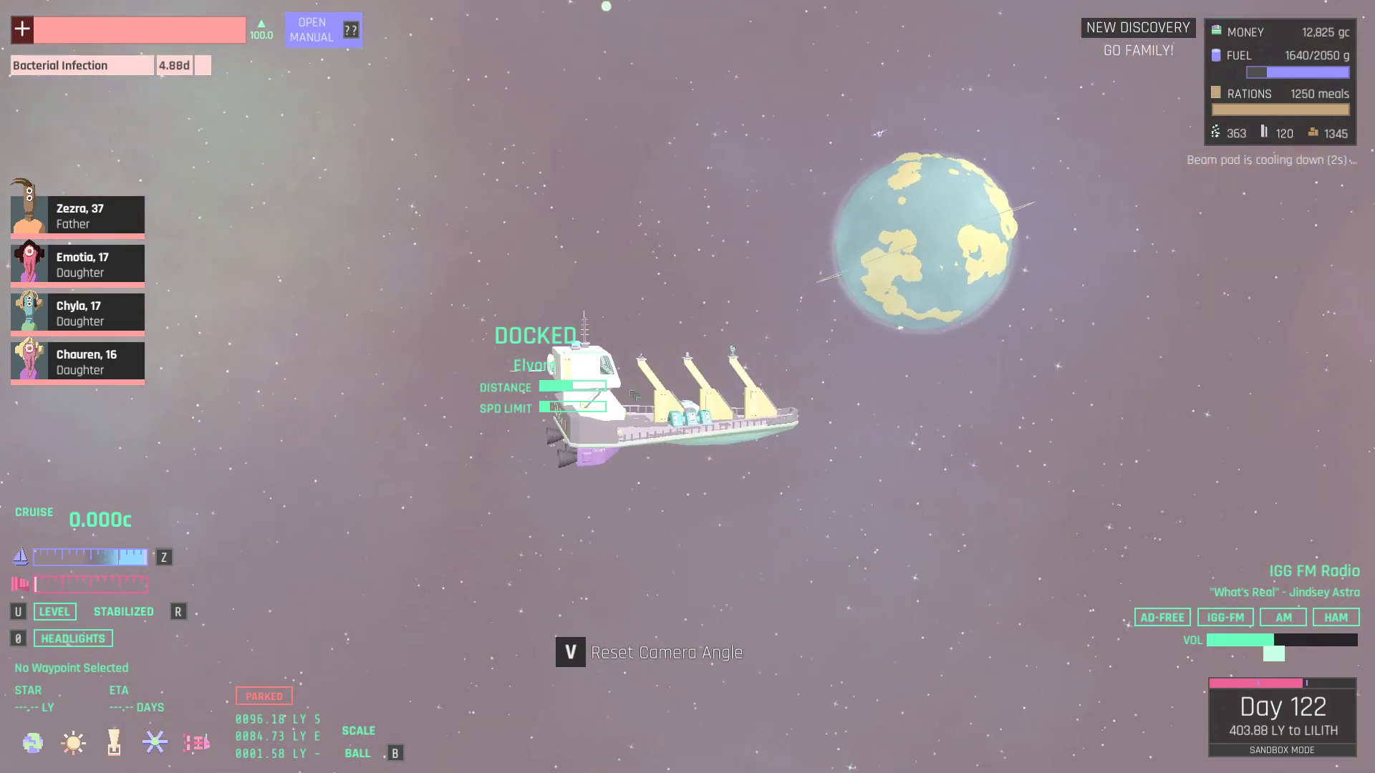
pyautogui.moveTo(645, 430); pyautogui.dragTo(323, 429)
pyautogui.scroll(8, 689, 387)
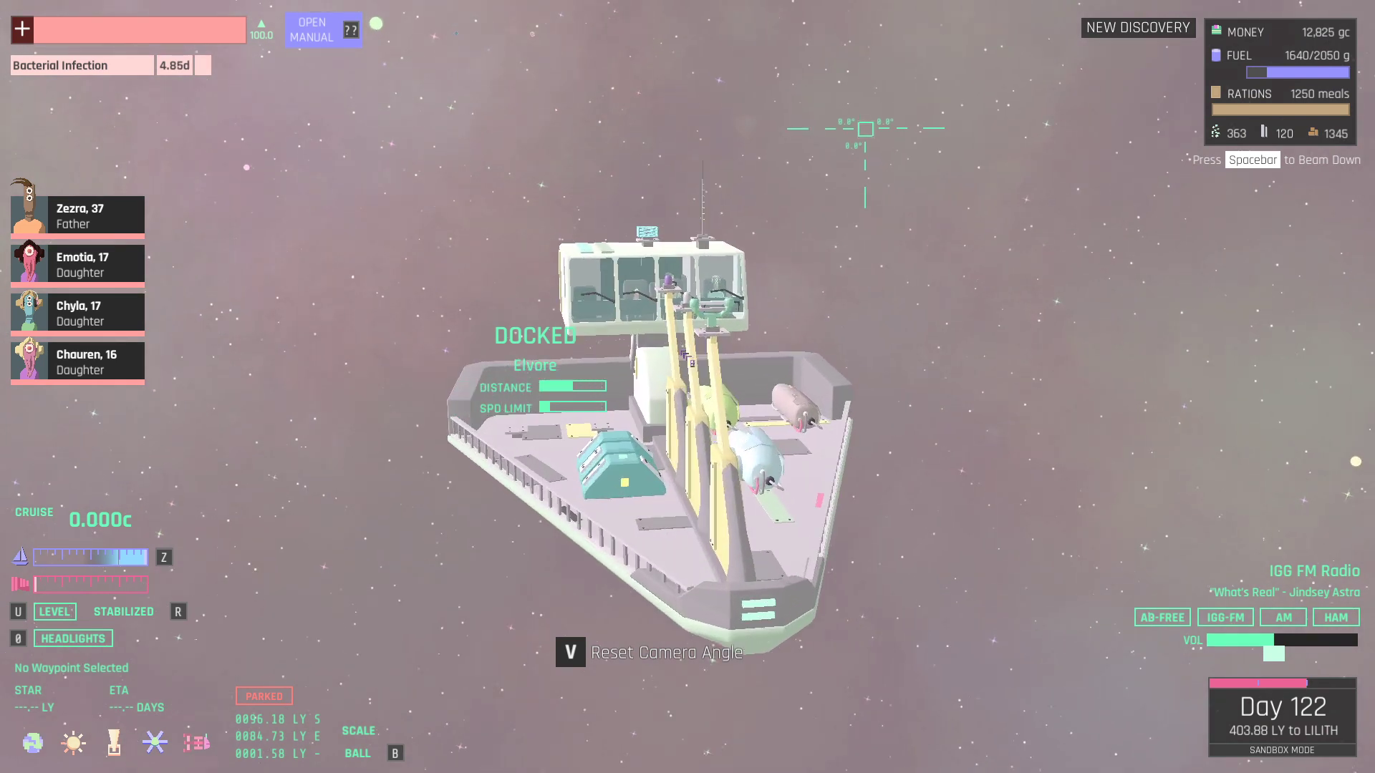
pyautogui.scroll(3, 689, 387)
pyautogui.scroll(2, 687, 387)
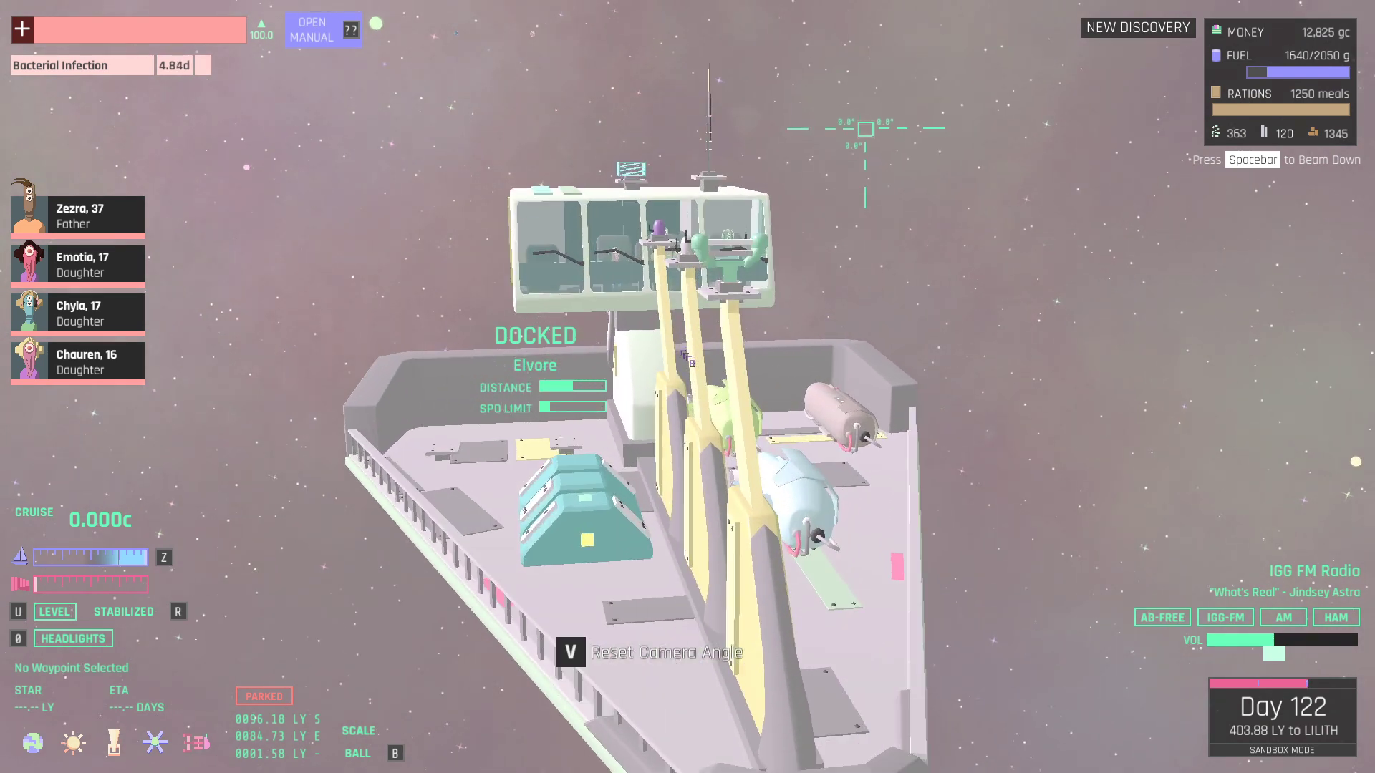
pyautogui.scroll(2, 688, 387)
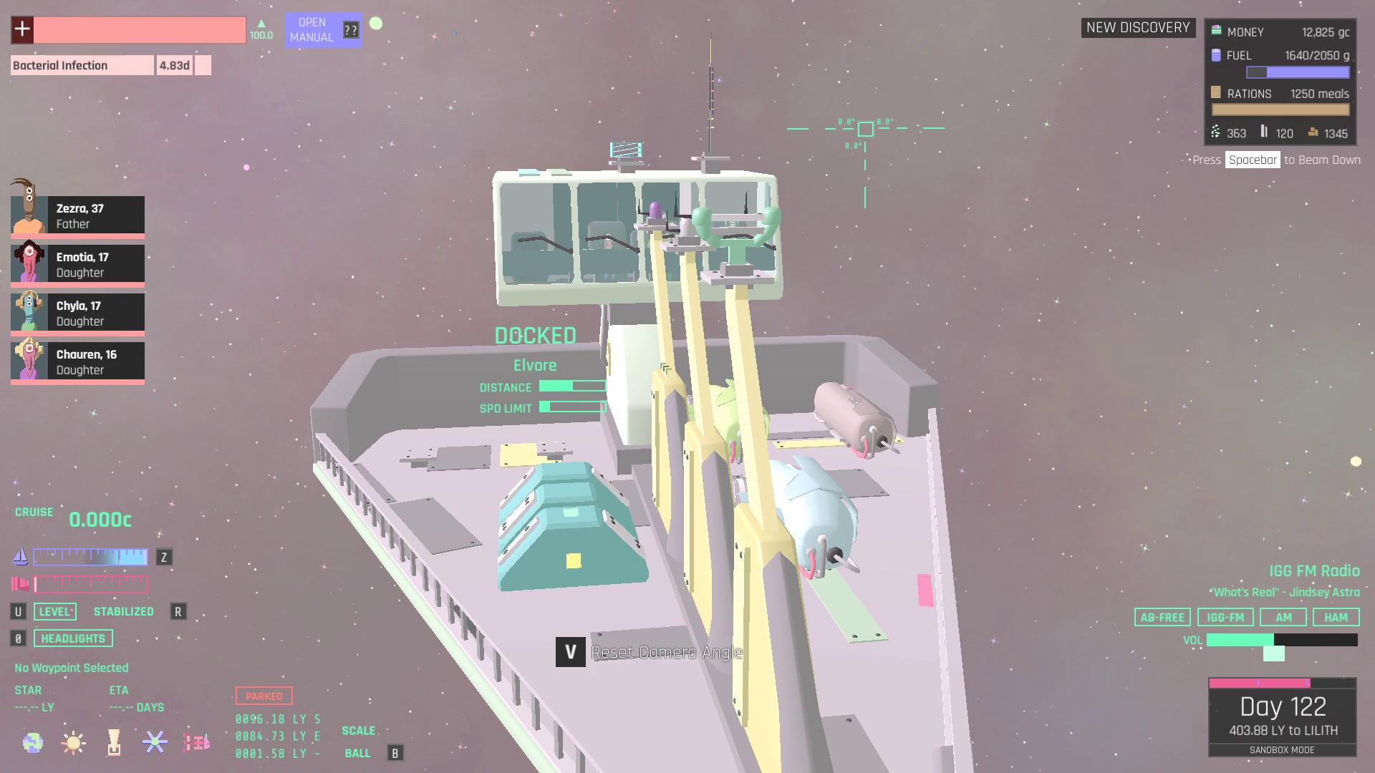
pyautogui.moveTo(687, 360); pyautogui.dragTo(910, 398)
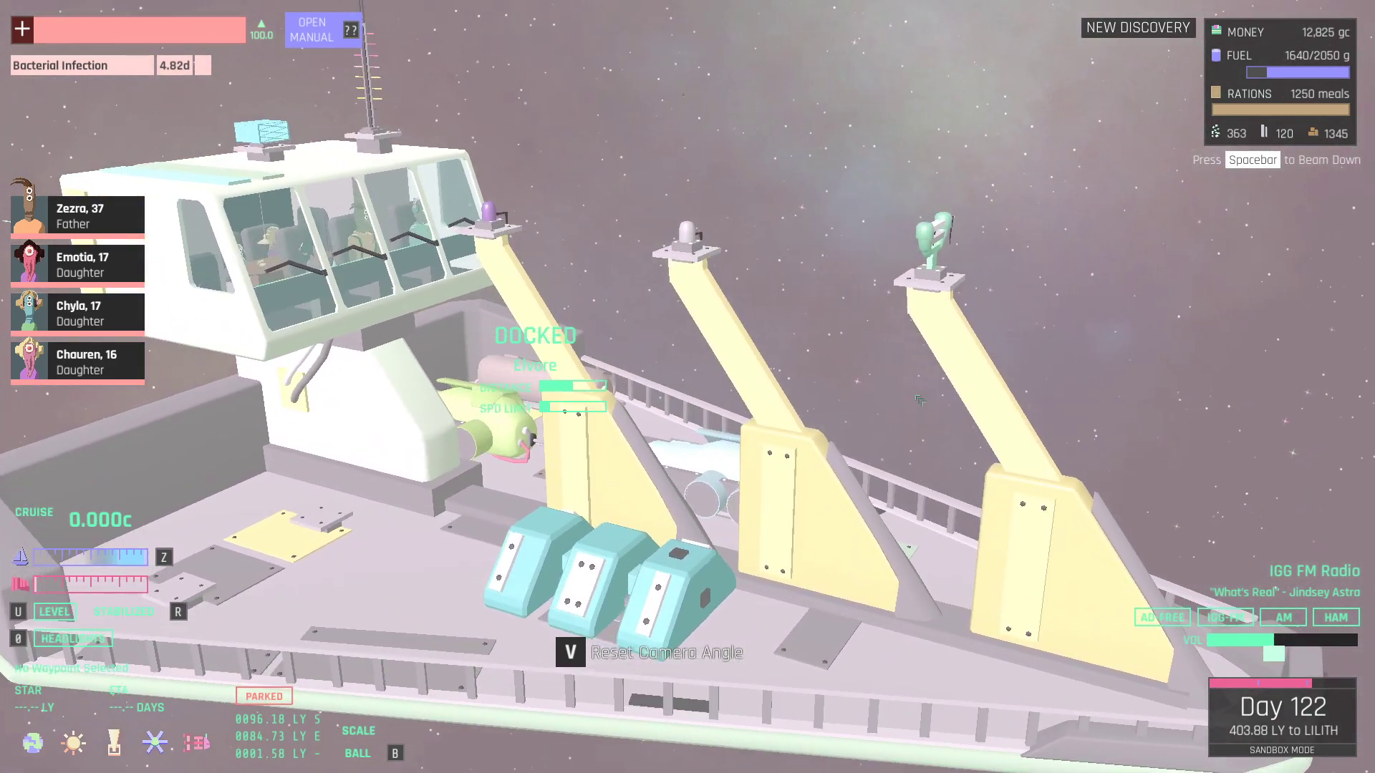
pyautogui.moveTo(919, 400)
pyautogui.mouseDown()
pyautogui.moveTo(460, 320)
pyautogui.moveTo(731, 454)
pyautogui.moveTo(486, 422)
pyautogui.mouseUp()
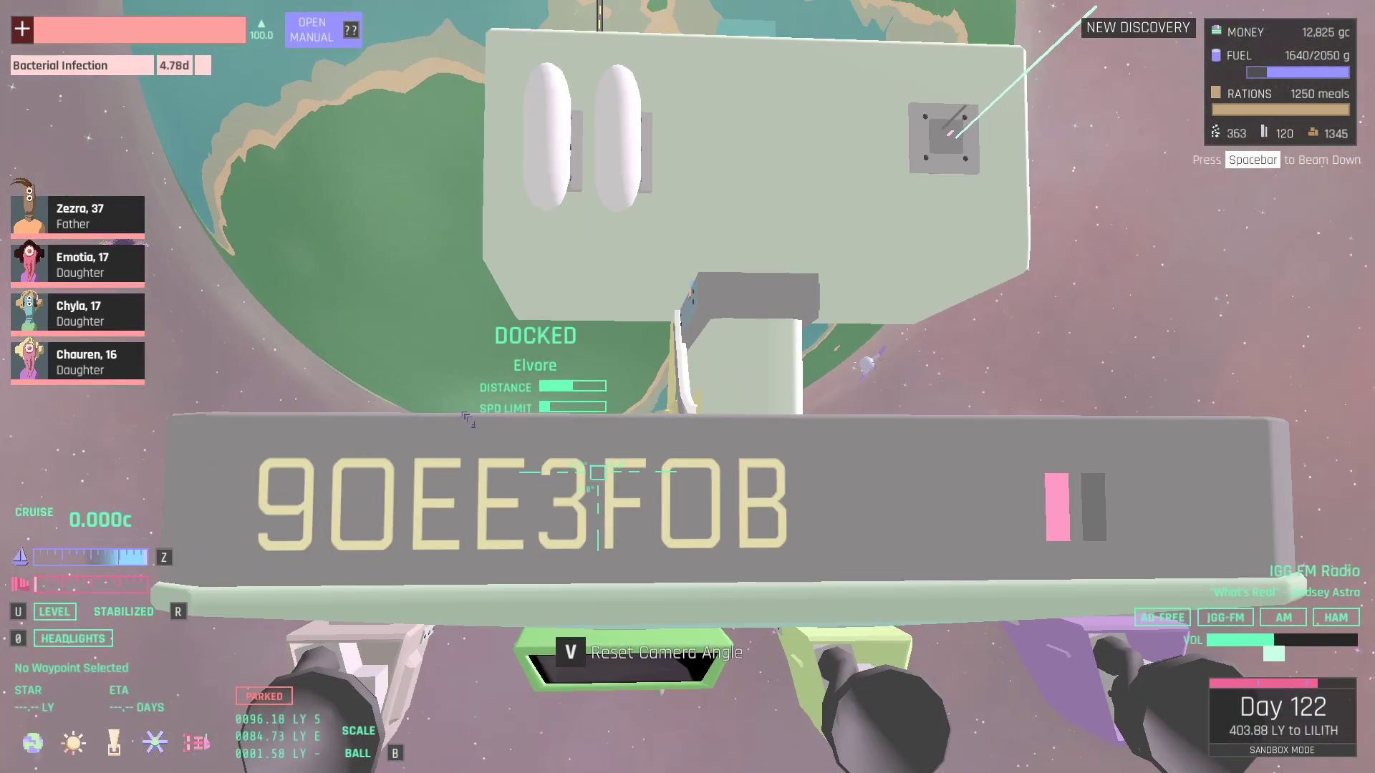
pyautogui.scroll(-2, 486, 422)
pyautogui.scroll(-1, 486, 421)
pyautogui.scroll(-1, 487, 423)
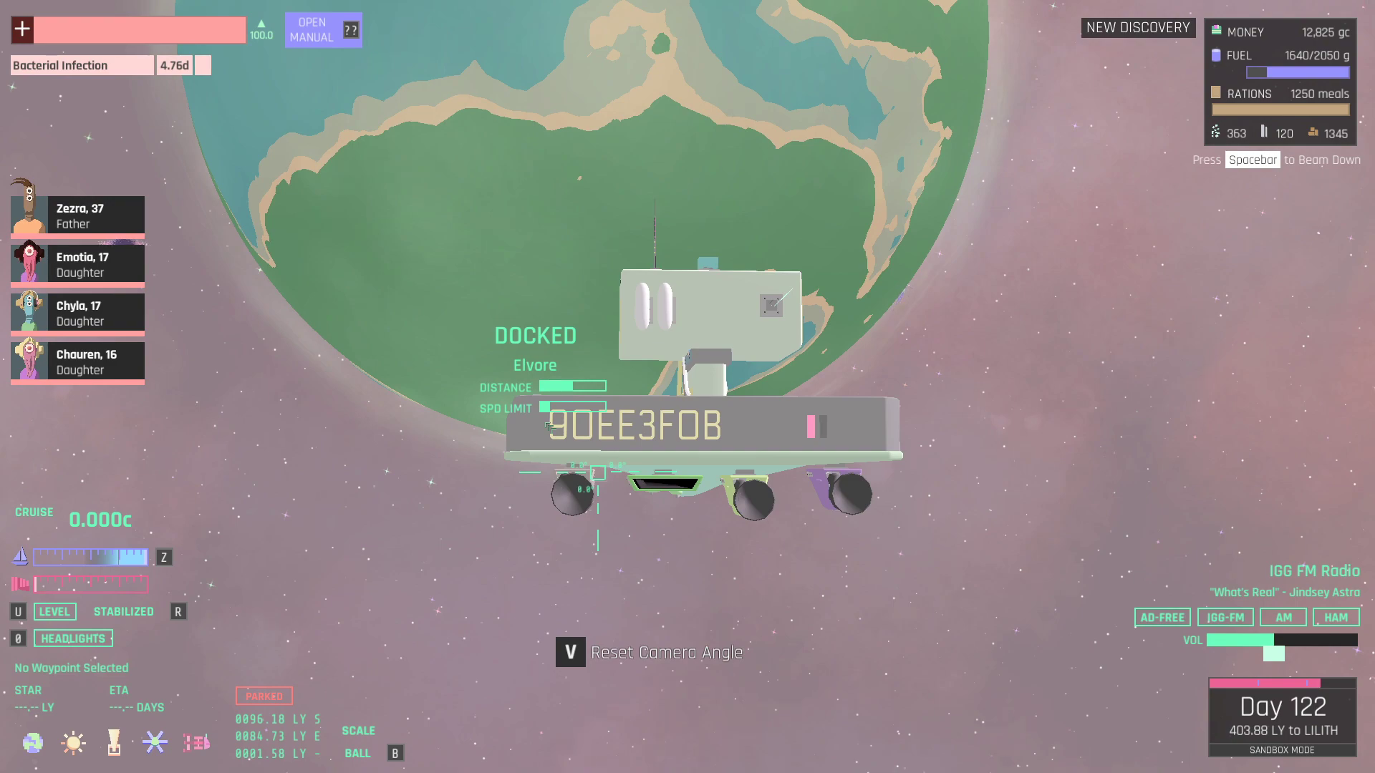
pyautogui.moveTo(486, 423)
pyautogui.mouseDown()
pyautogui.moveTo(322, 484)
pyautogui.moveTo(265, 570)
pyautogui.mouseUp()
pyautogui.scroll(-1, 264, 571)
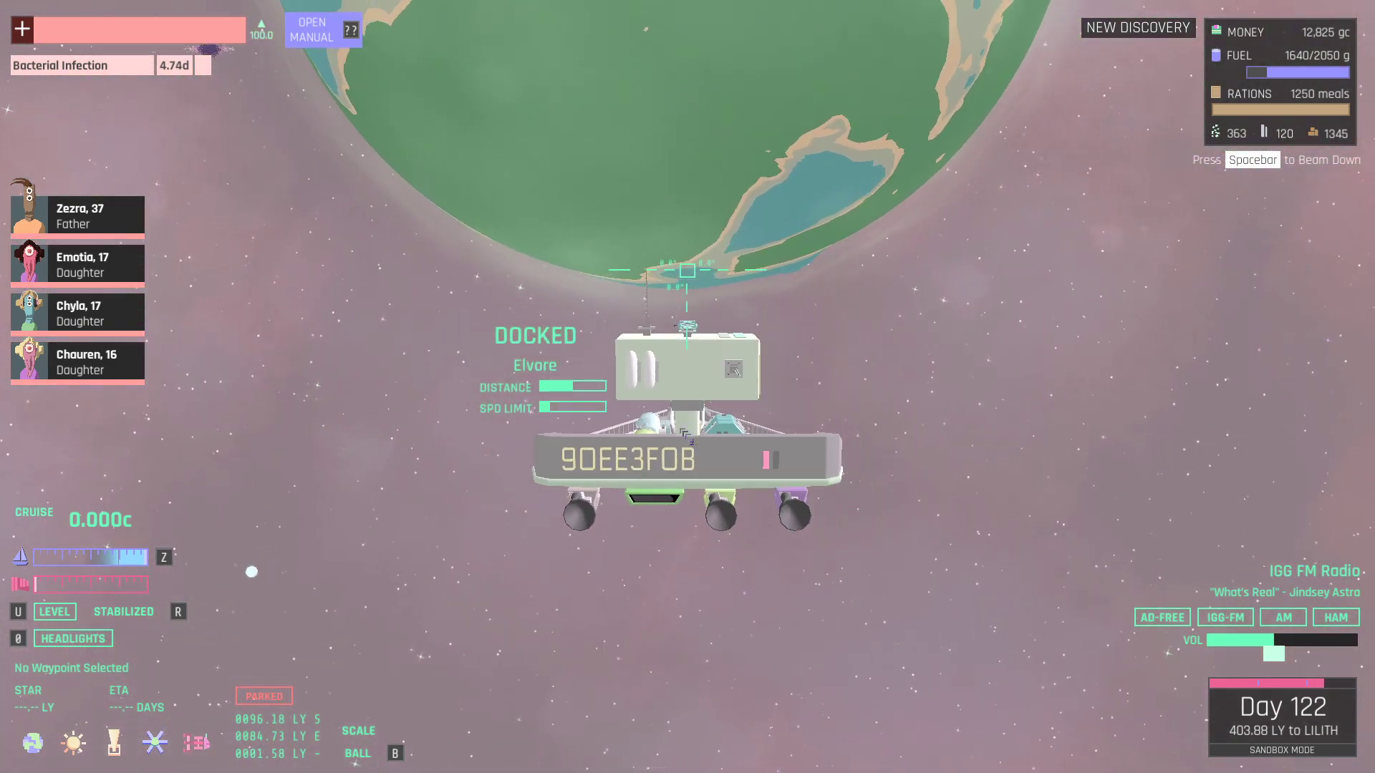
pyautogui.scroll(-1, 258, 570)
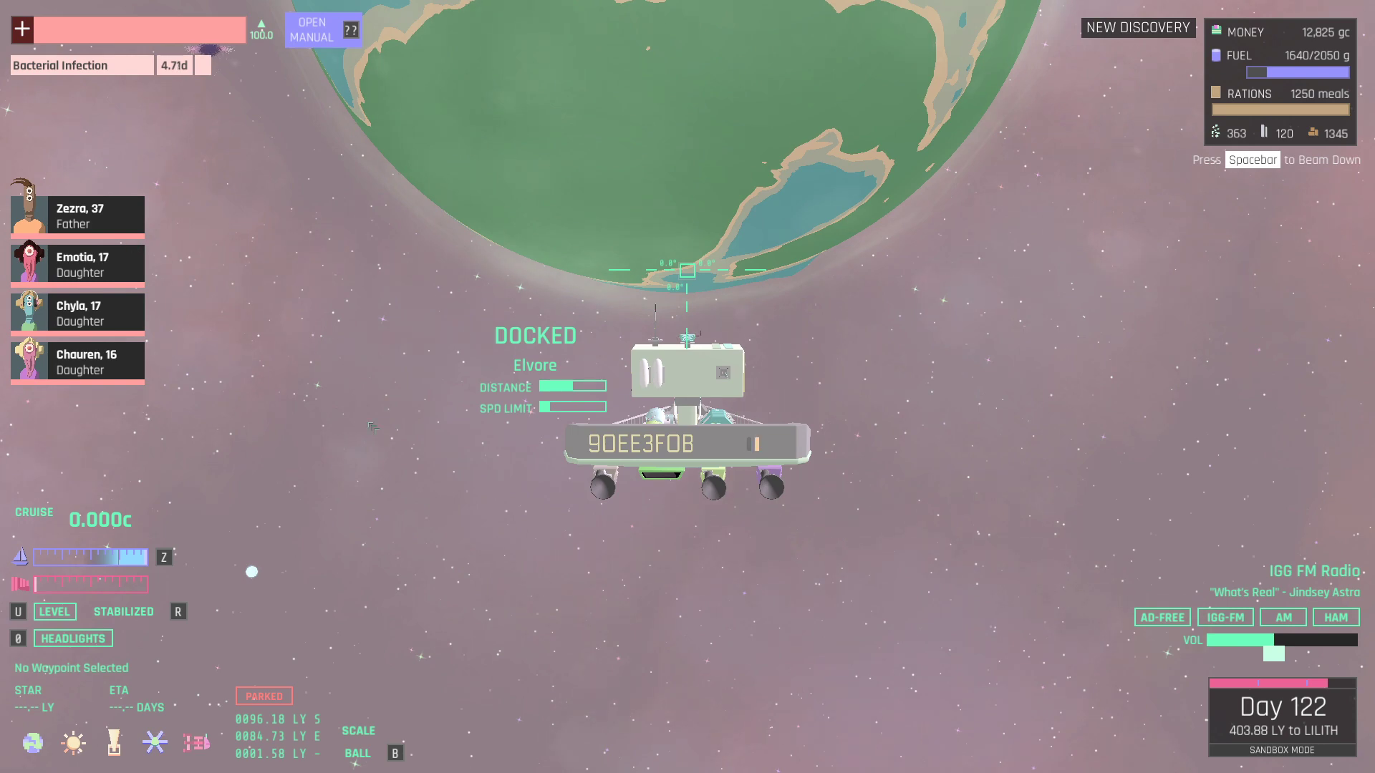
# Fit the XK-3 NeoWings sails and M6 TrueDeep Spu Harmony utility part in Ship Inventory.
pyautogui.press('i')
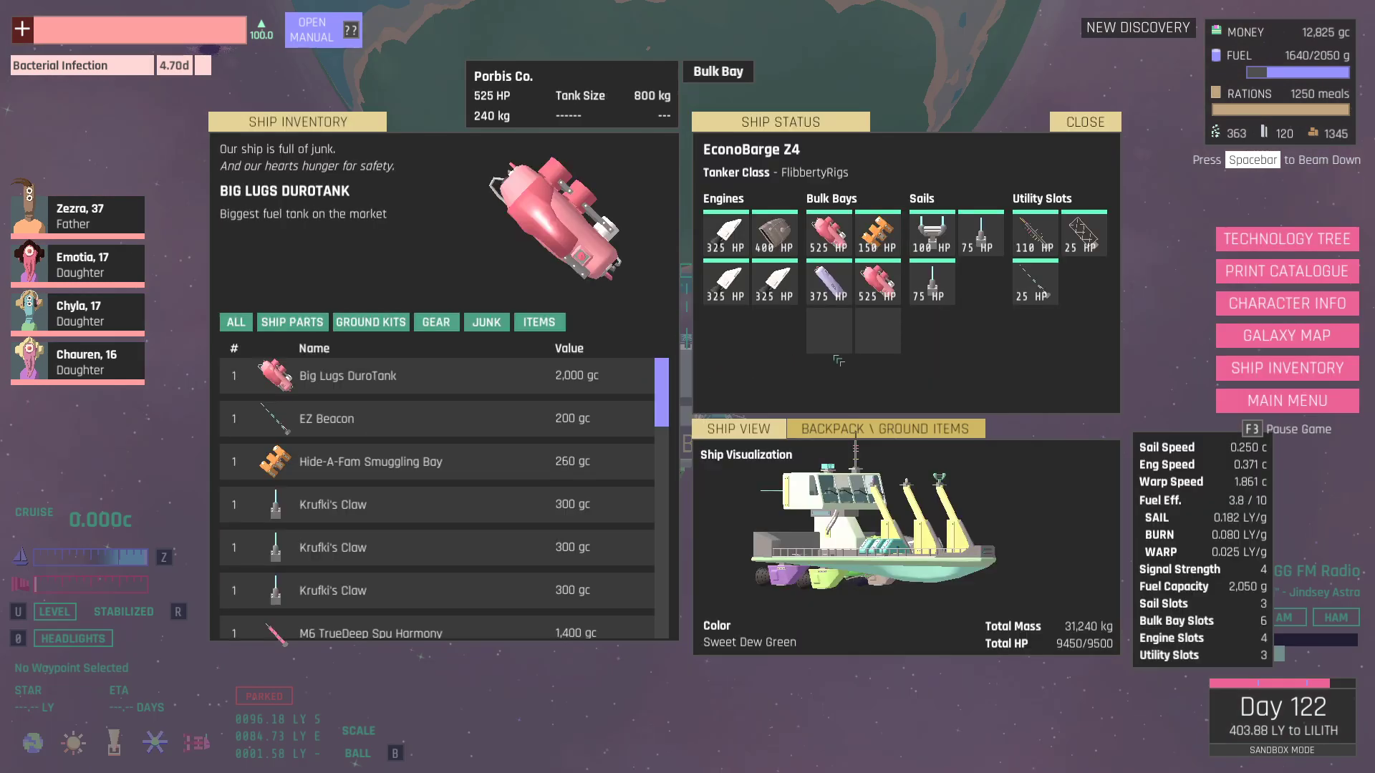
pyautogui.scroll(-2, 531, 520)
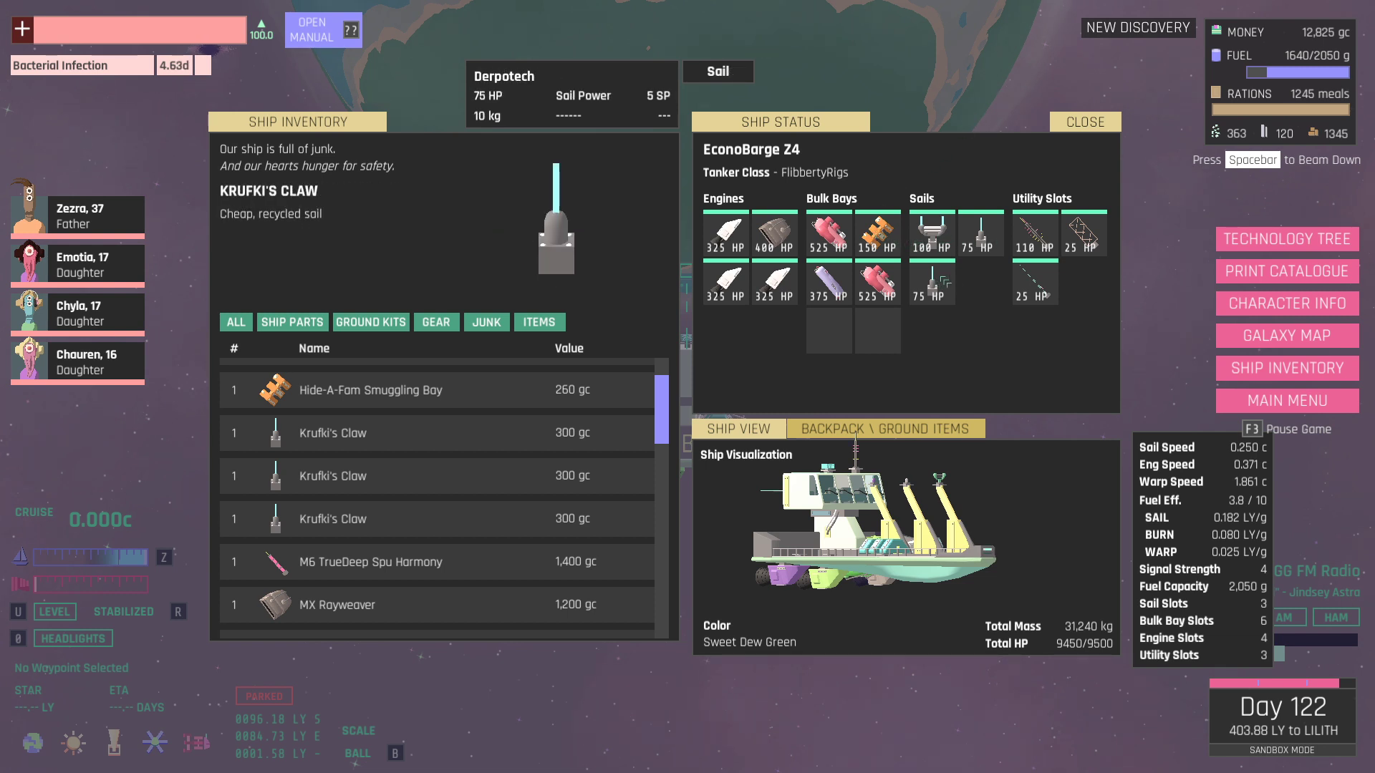
pyautogui.scroll(-3, 572, 467)
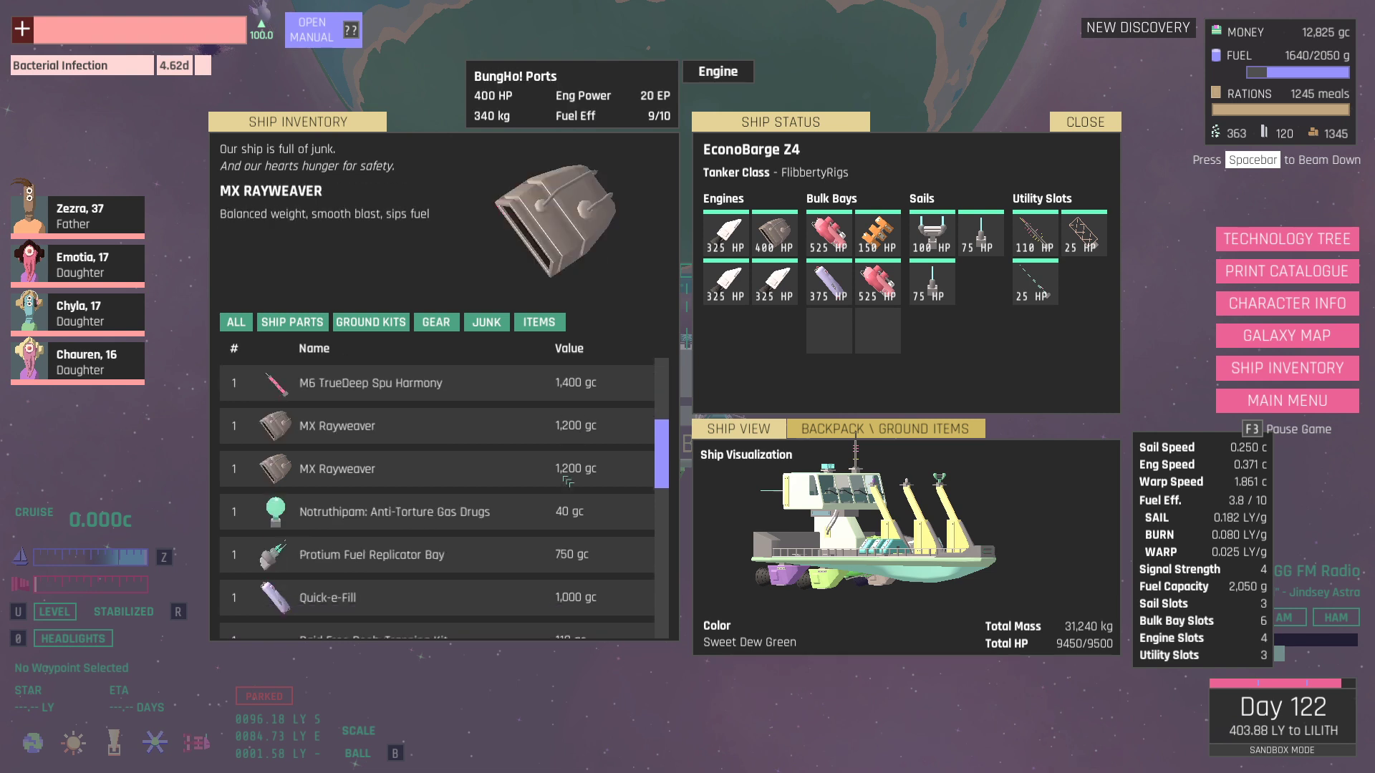
pyautogui.scroll(-3, 573, 473)
pyautogui.scroll(-3, 571, 478)
pyautogui.scroll(-2, 570, 480)
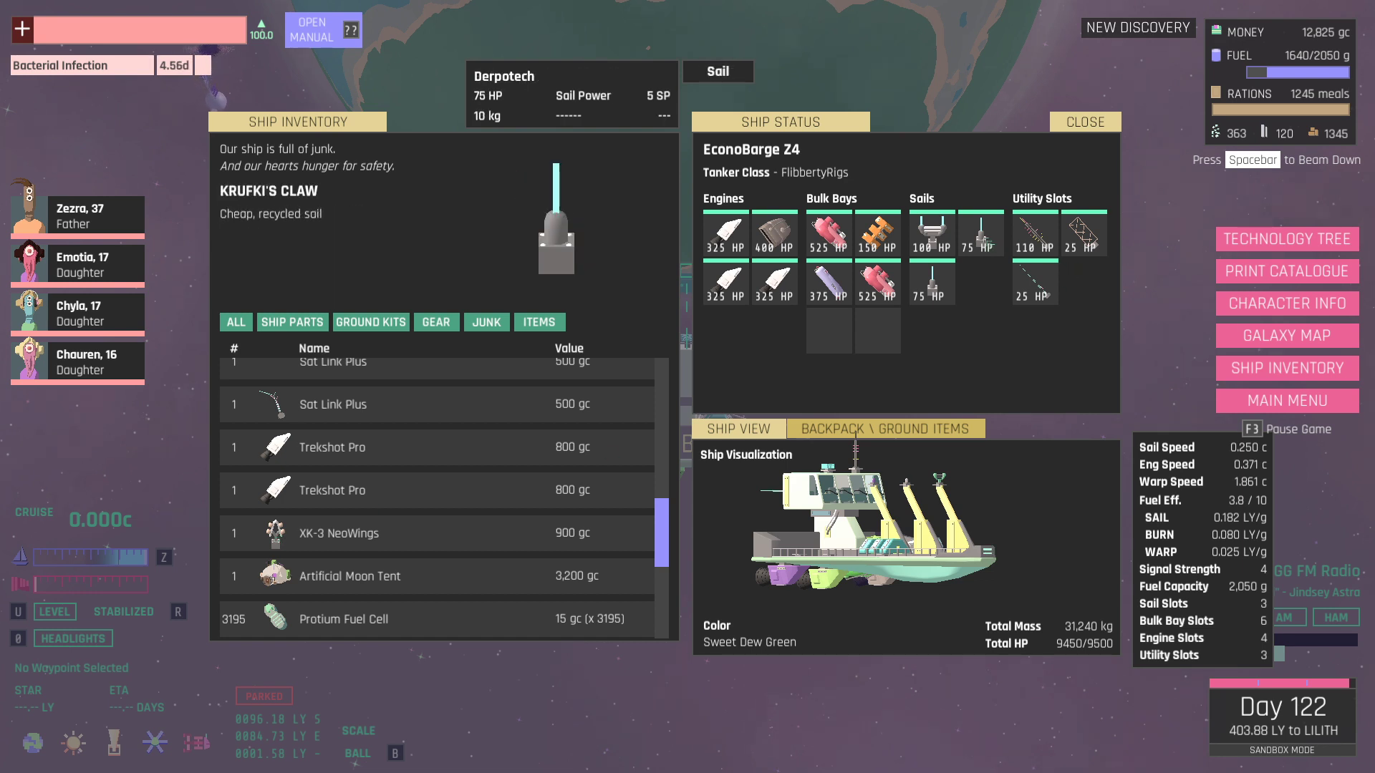
pyautogui.moveTo(275, 533)
pyautogui.mouseDown()
pyautogui.moveTo(930, 278)
pyautogui.moveTo(978, 234)
pyautogui.mouseUp()
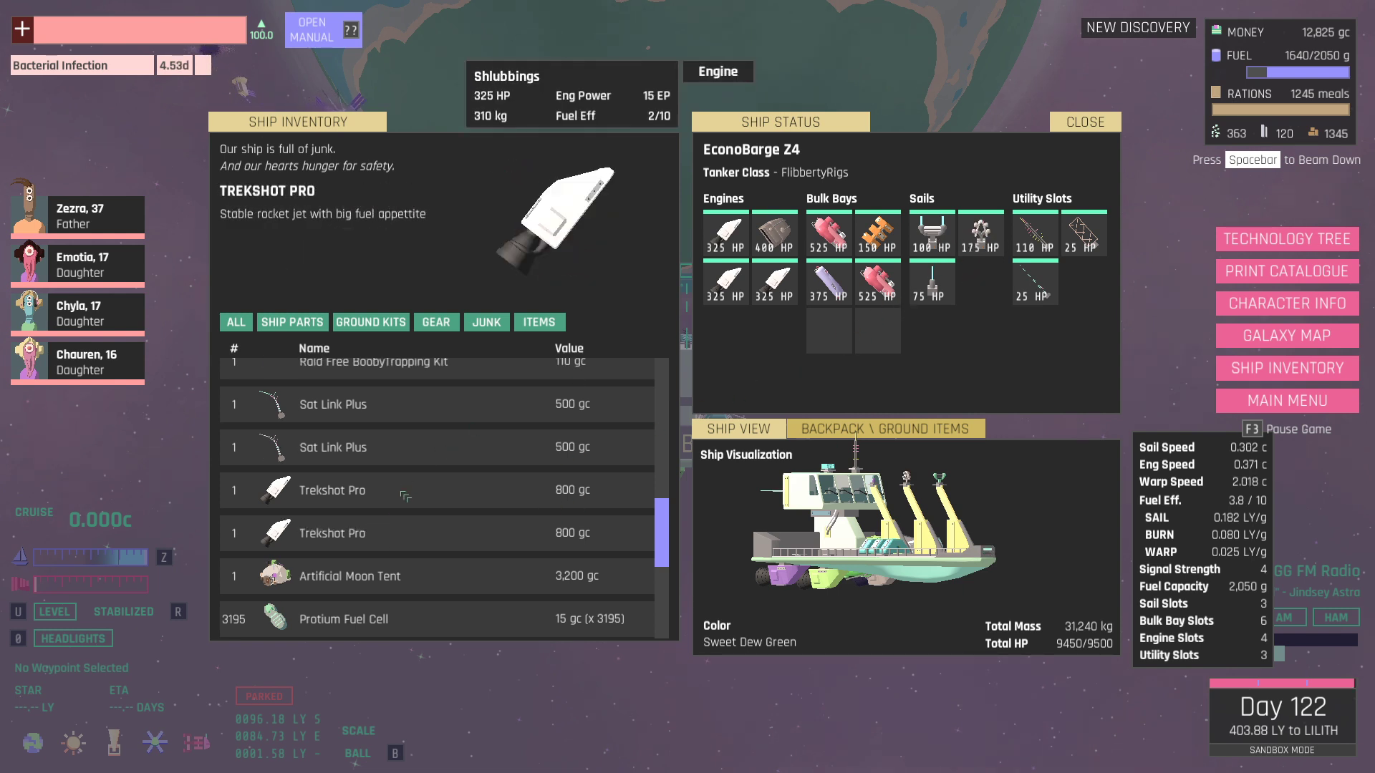
pyautogui.scroll(-1, 408, 501)
pyautogui.scroll(1, 408, 501)
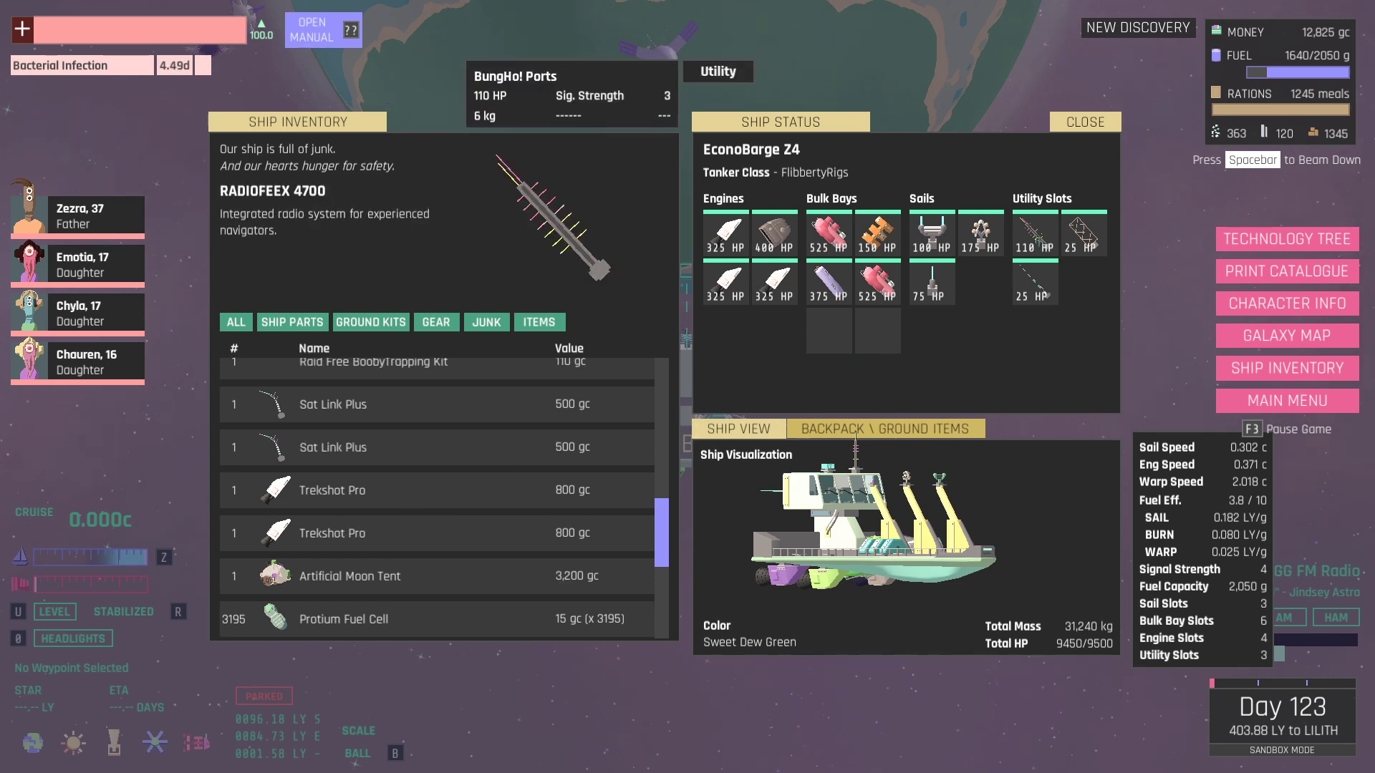
pyautogui.scroll(2, 529, 518)
pyautogui.scroll(2, 529, 520)
pyautogui.scroll(2, 528, 519)
pyautogui.scroll(2, 528, 520)
pyautogui.scroll(2, 529, 519)
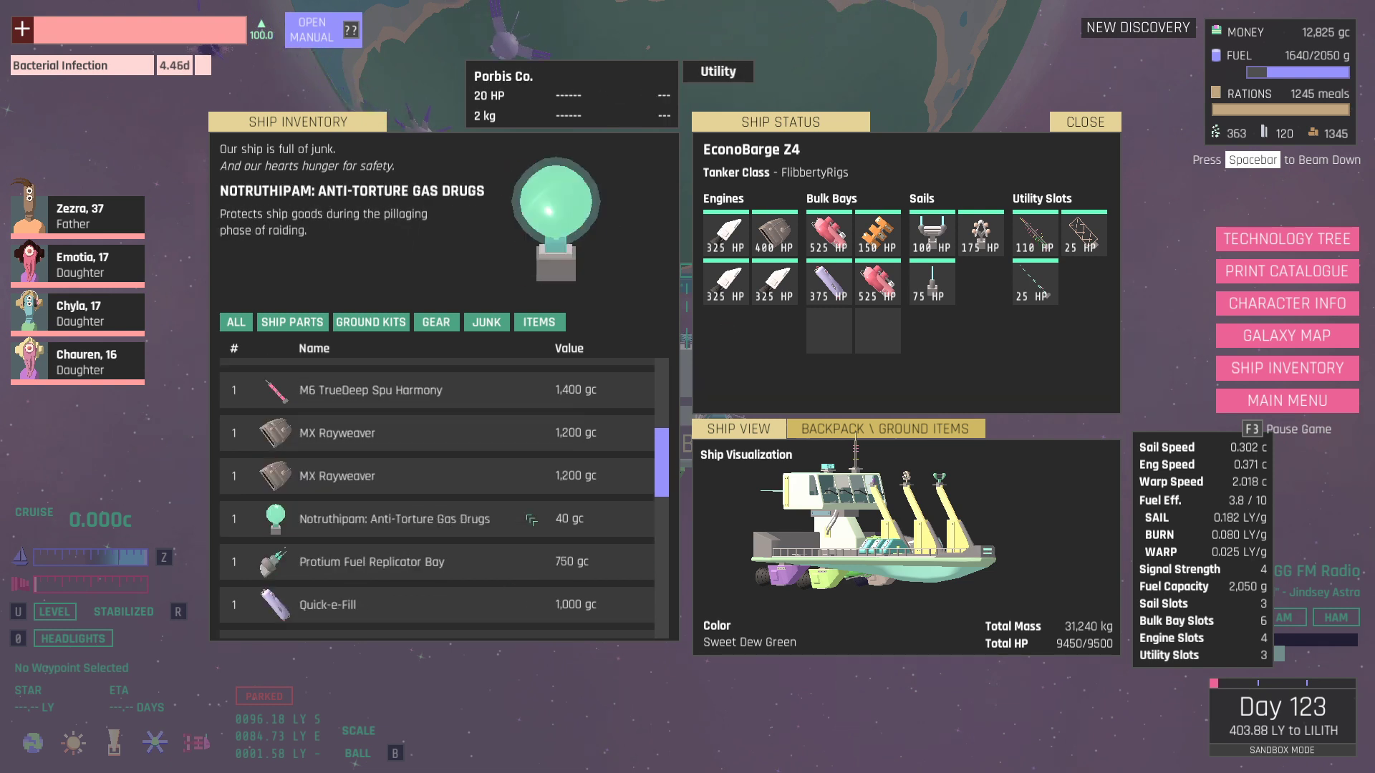
pyautogui.scroll(2, 528, 519)
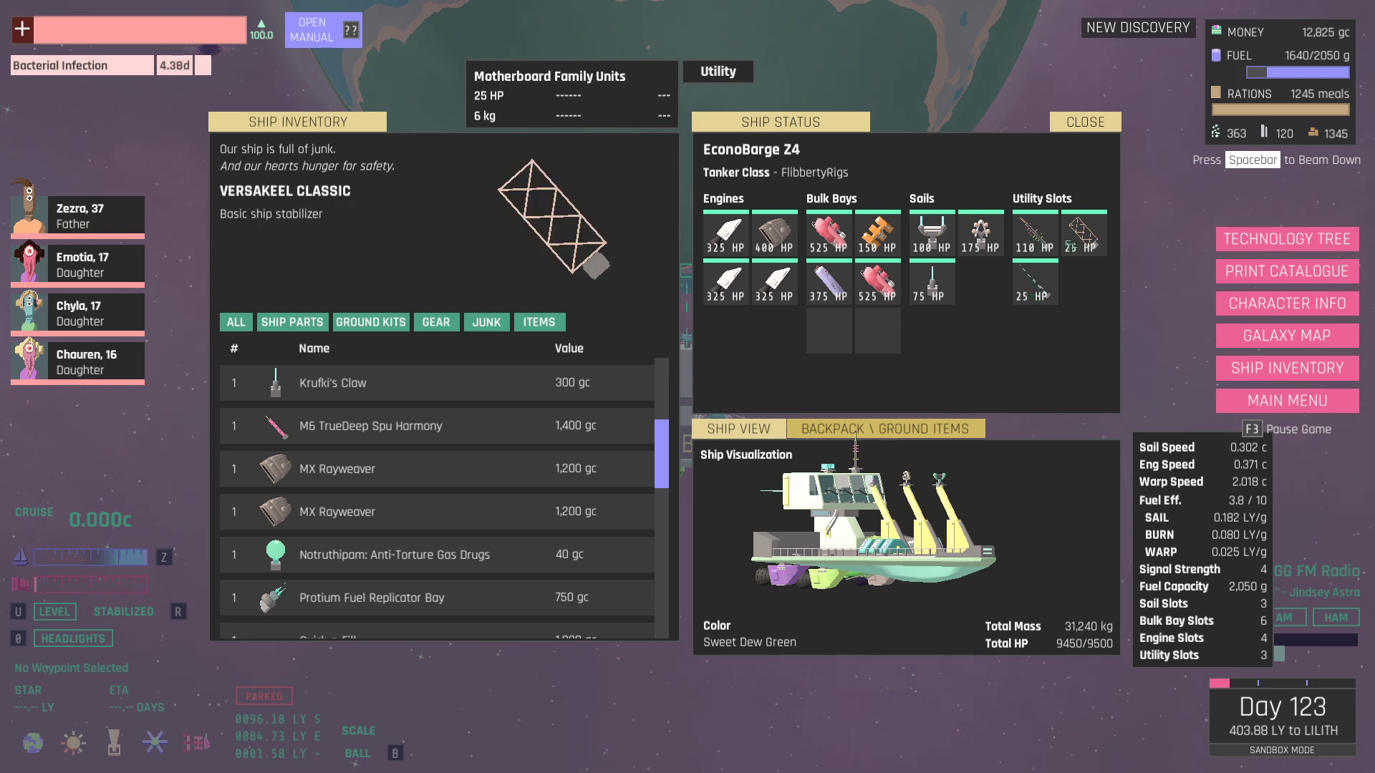
pyautogui.moveTo(277, 428); pyautogui.dragTo(1040, 245)
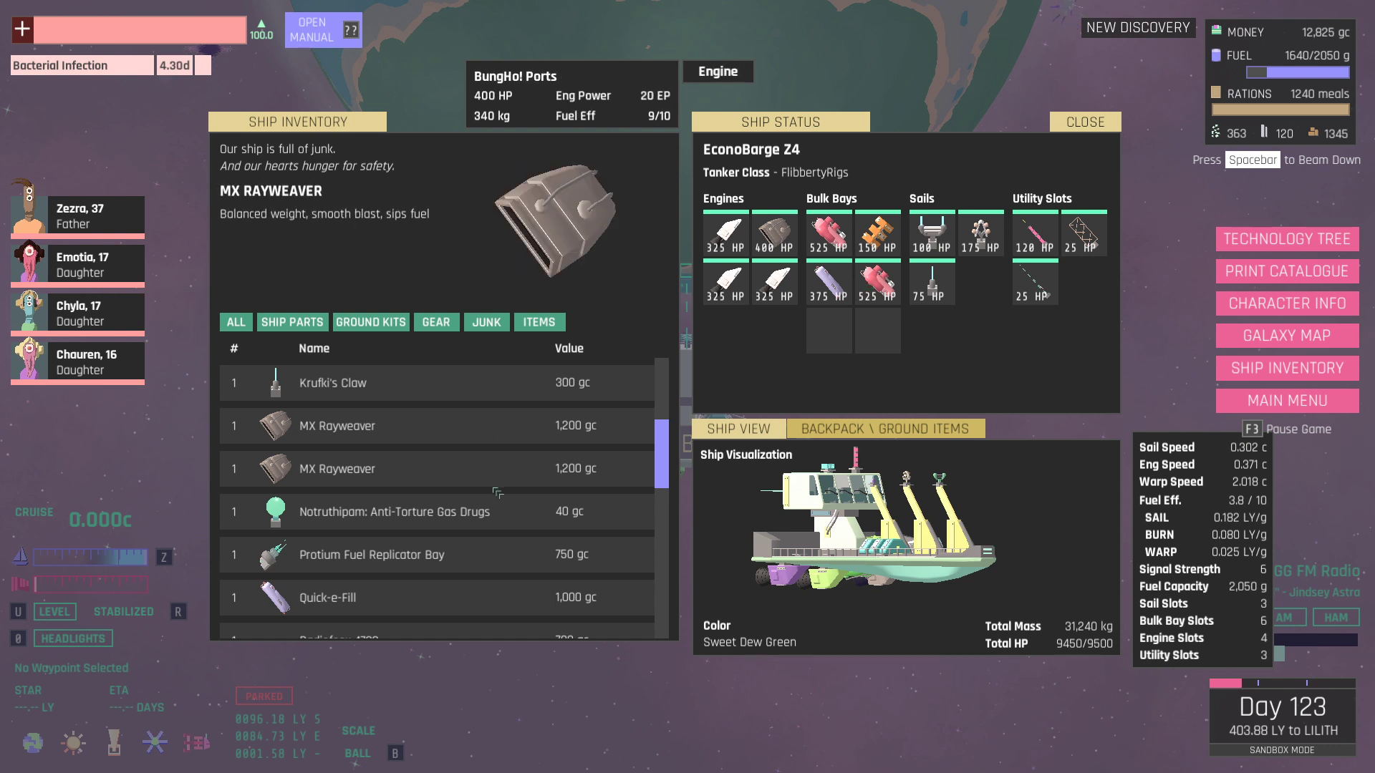
pyautogui.scroll(3, 506, 492)
pyautogui.scroll(3, 506, 492)
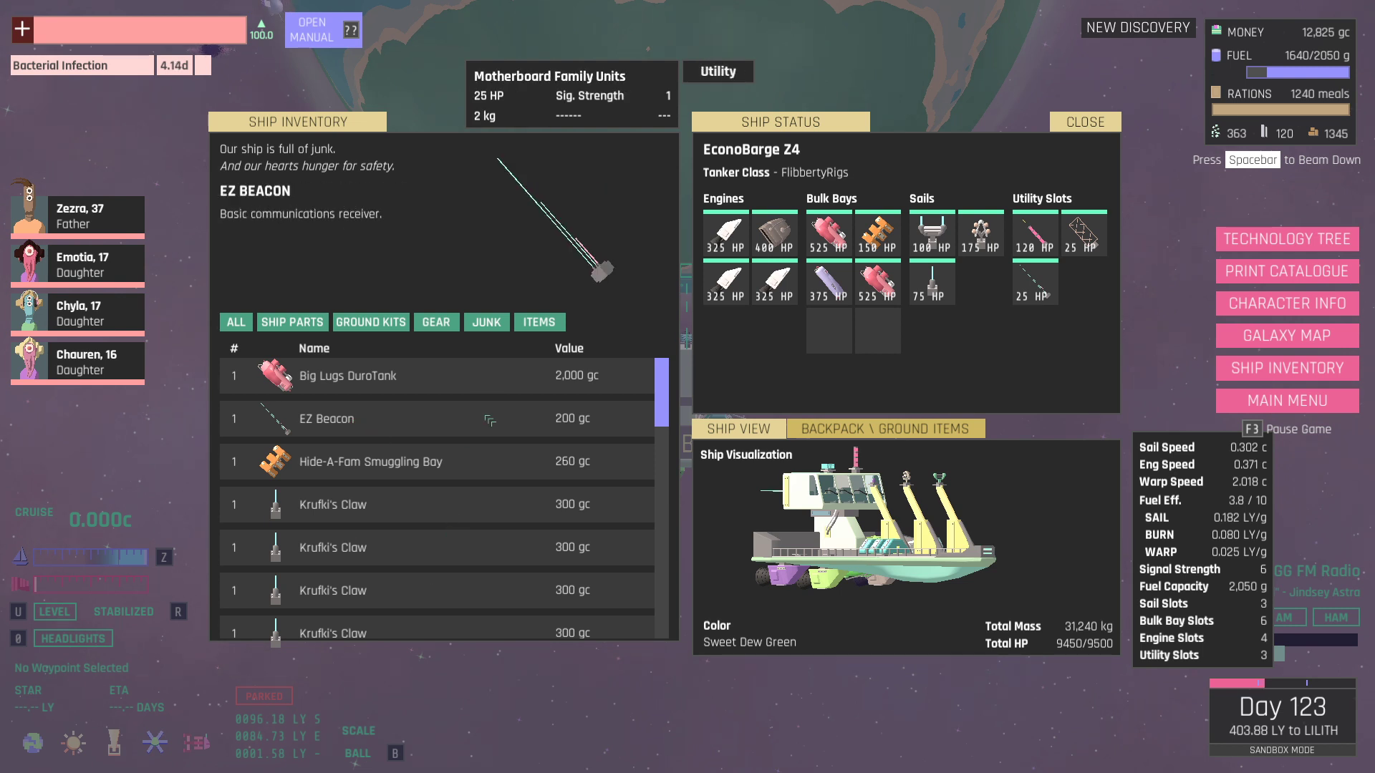
pyautogui.scroll(-2, 485, 428)
pyautogui.scroll(-2, 484, 429)
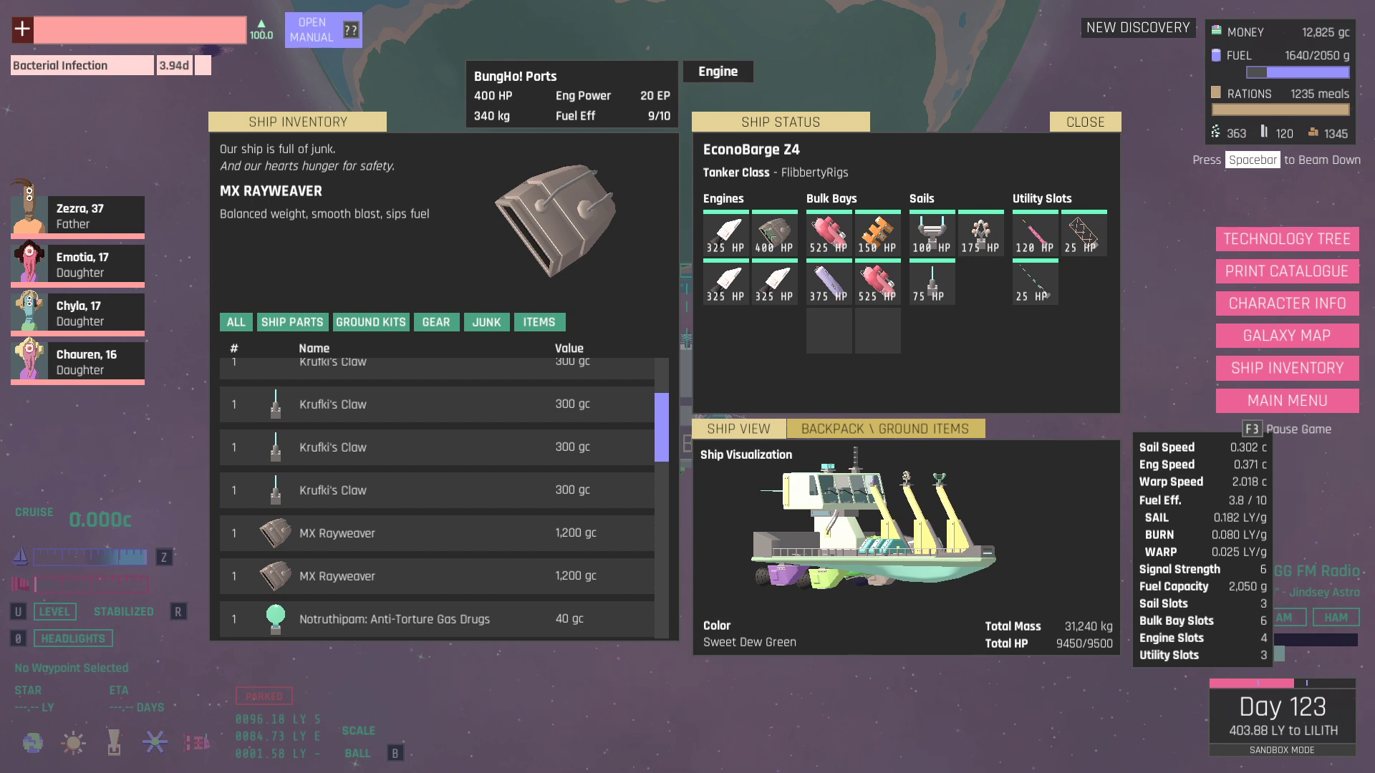
# Install the MX Rayweaver engine, Protium Fuel Replicator Bay and Raid Free BoobyTrapping Kit.
pyautogui.moveTo(275, 534); pyautogui.dragTo(731, 245)
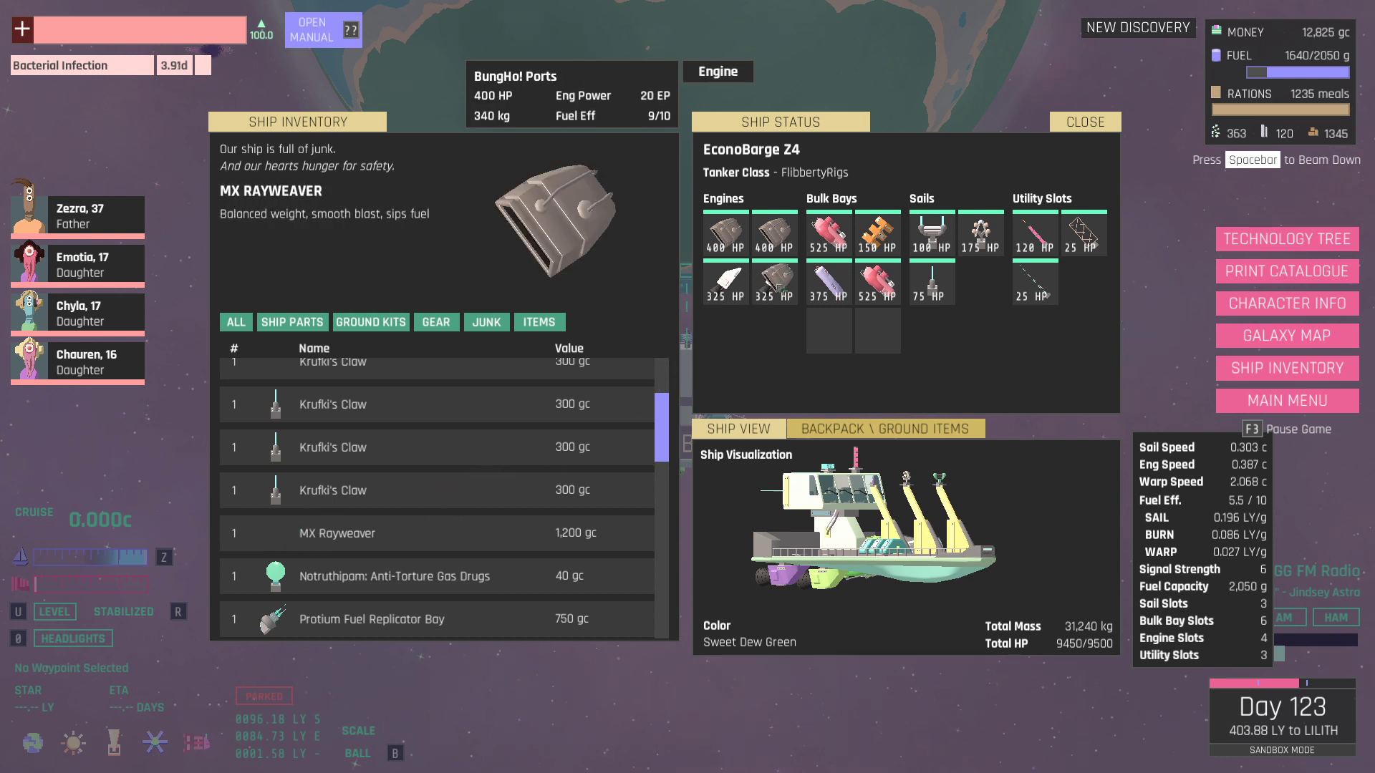
pyautogui.moveTo(275, 533); pyautogui.dragTo(774, 288)
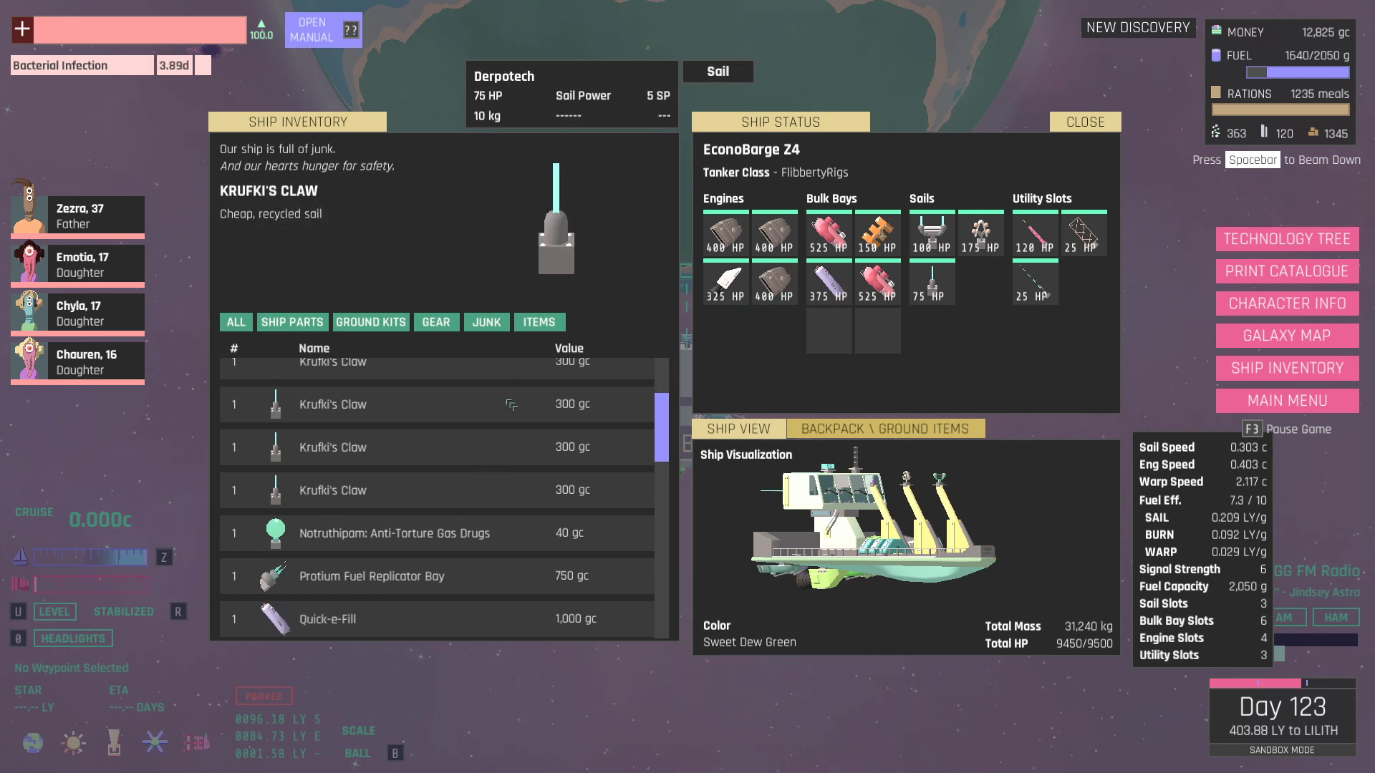
pyautogui.scroll(-2, 504, 406)
pyautogui.scroll(-2, 452, 430)
pyautogui.scroll(-1, 430, 440)
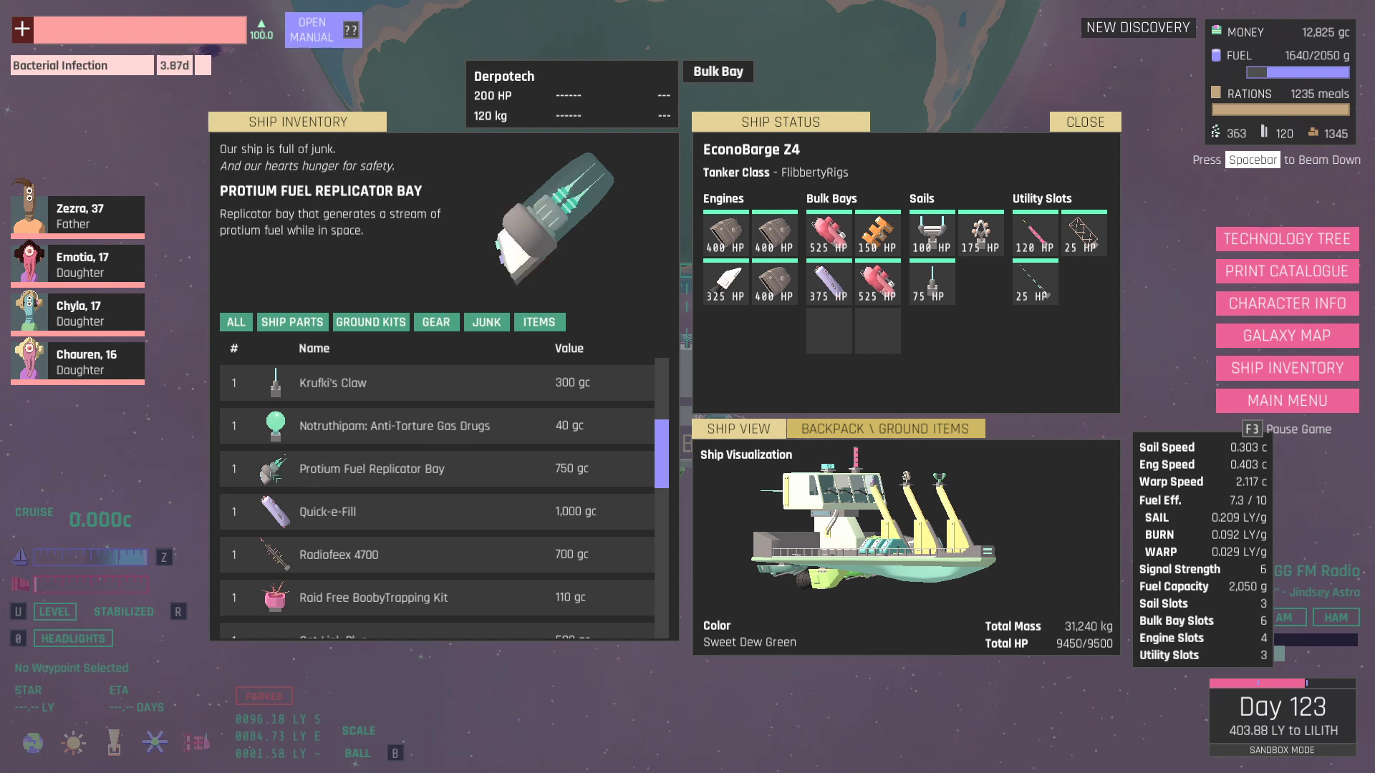
pyautogui.moveTo(272, 470); pyautogui.dragTo(828, 333)
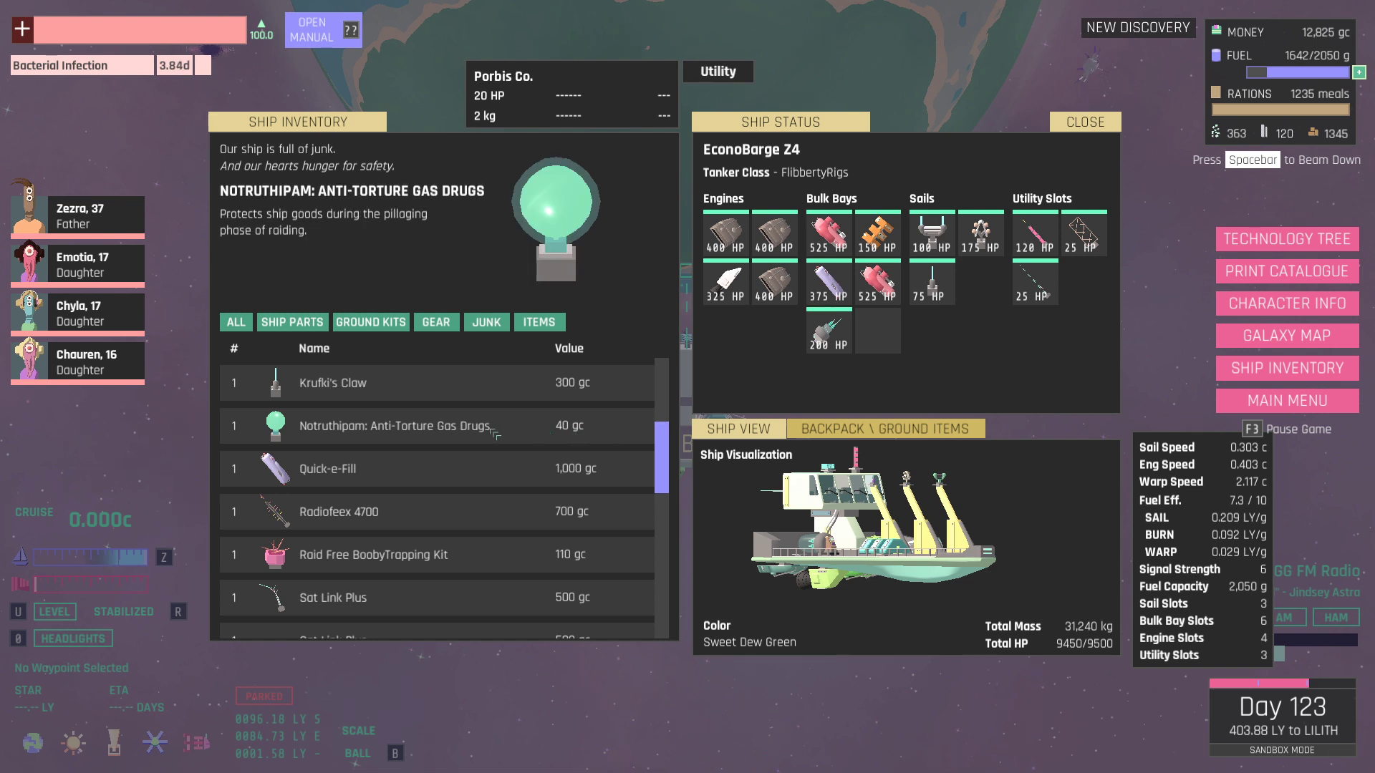
pyautogui.scroll(-1, 378, 516)
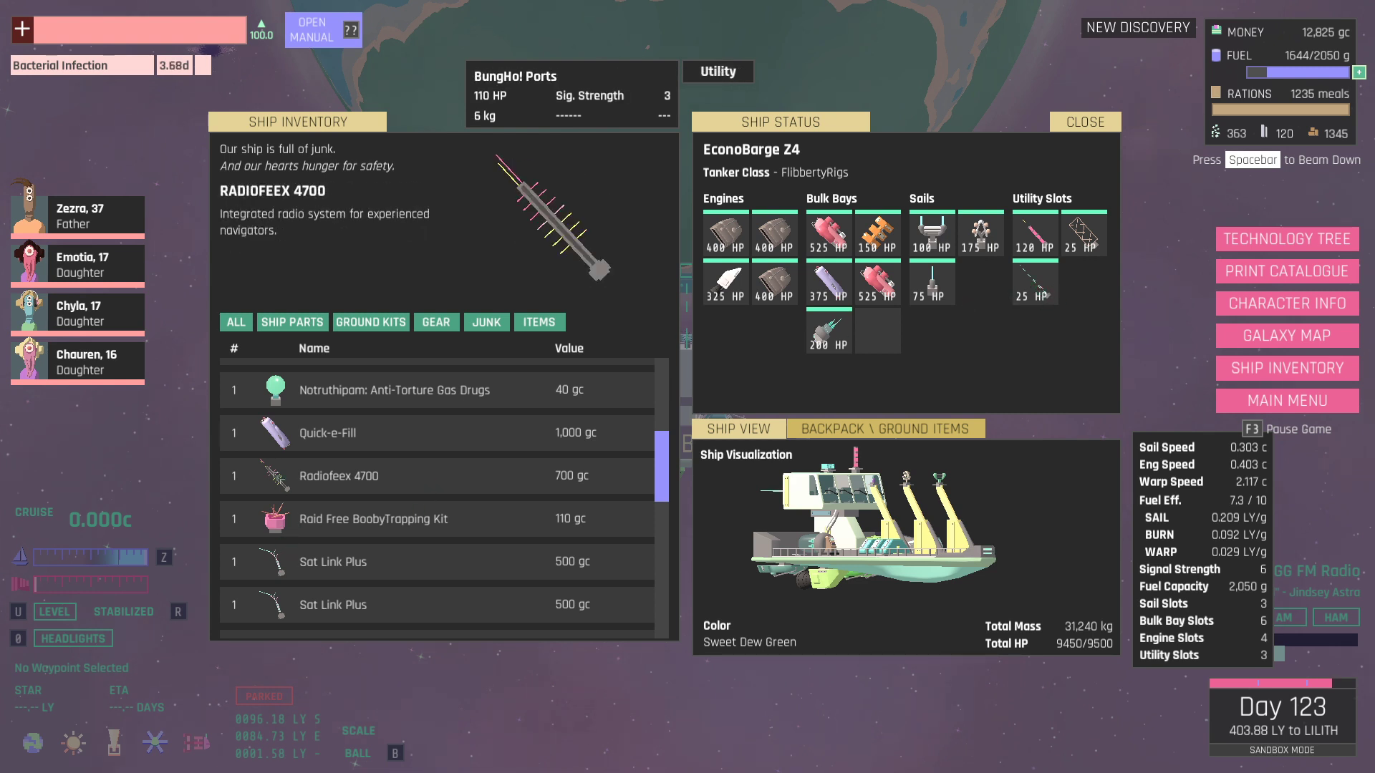
pyautogui.scroll(-3, 345, 500)
pyautogui.scroll(-3, 346, 502)
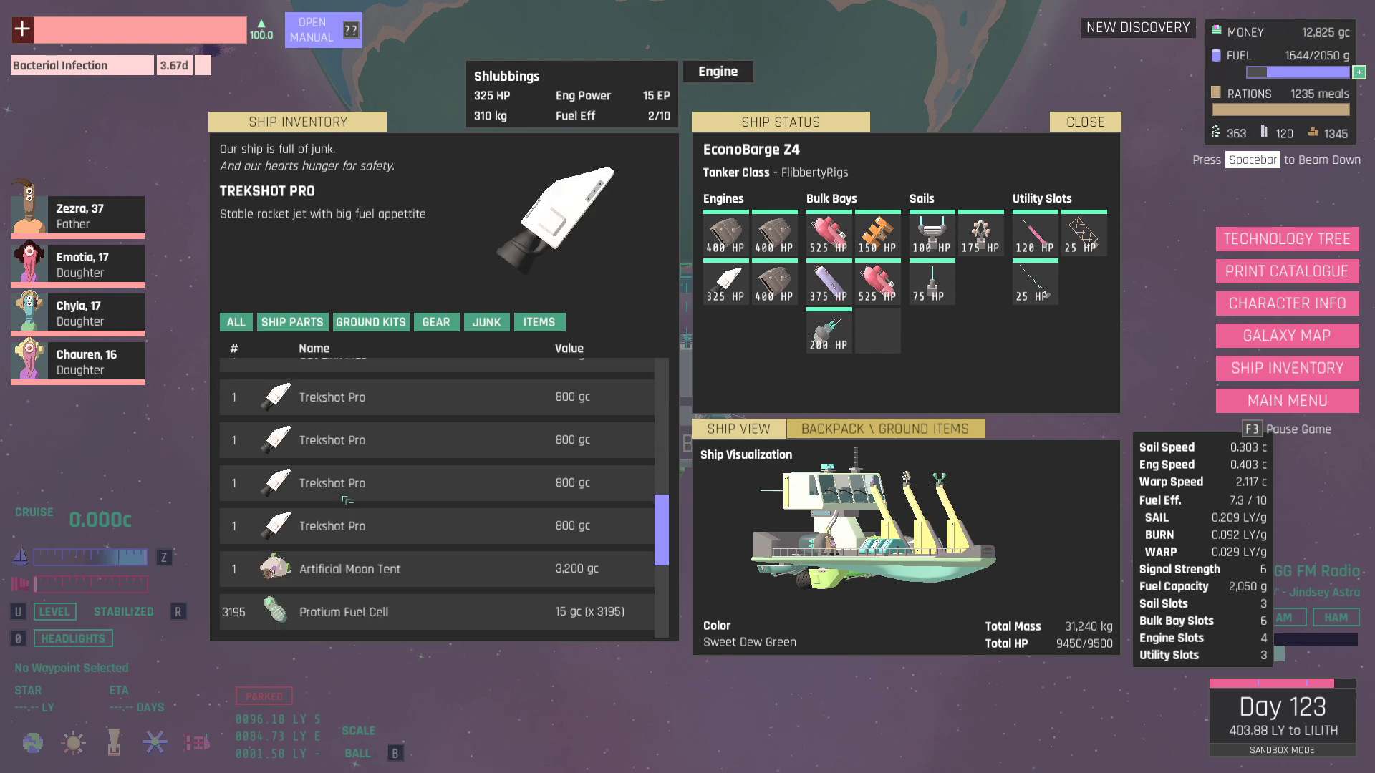
pyautogui.scroll(-2, 345, 501)
pyautogui.scroll(2, 347, 501)
pyautogui.scroll(3, 346, 473)
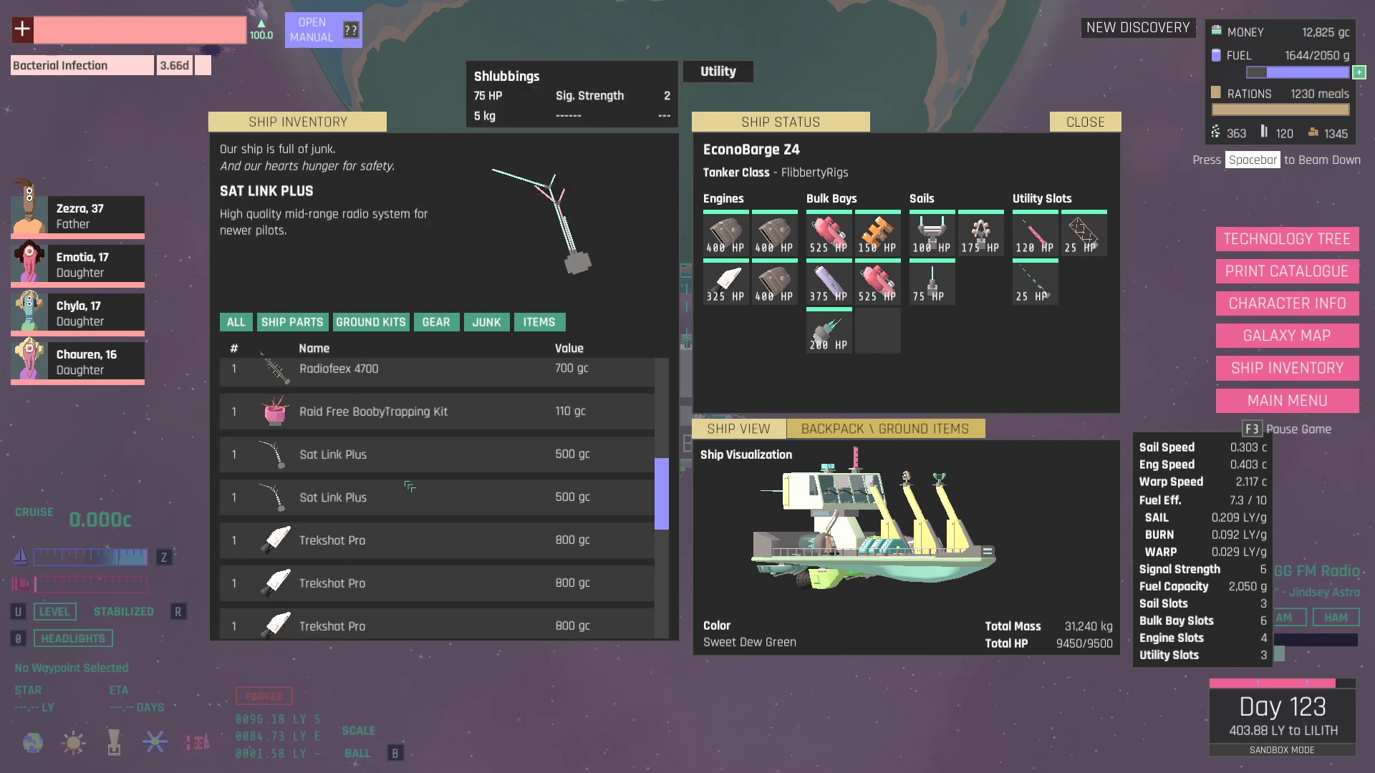
pyautogui.moveTo(275, 419); pyautogui.dragTo(1033, 281)
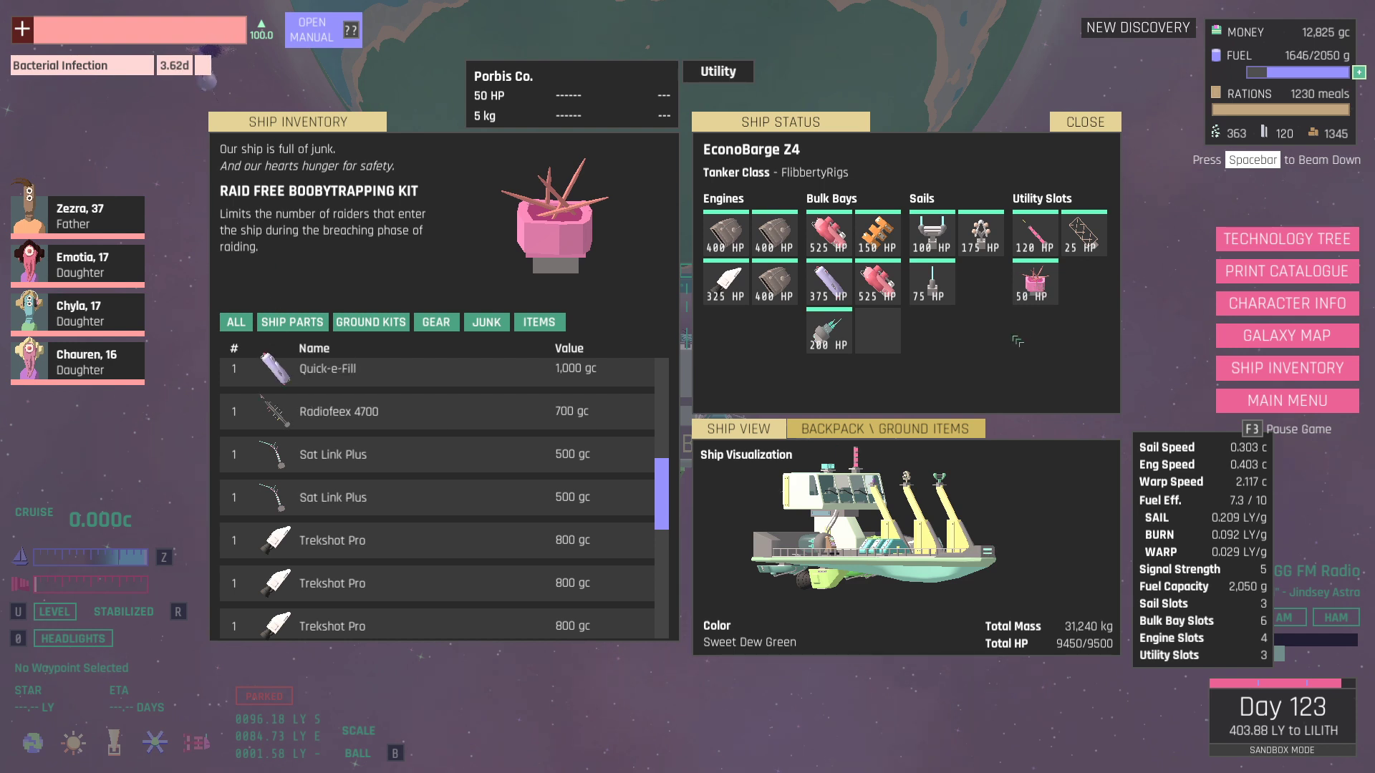
pyautogui.scroll(-1, 464, 497)
pyautogui.scroll(-3, 464, 497)
pyautogui.scroll(2, 465, 498)
pyautogui.scroll(4, 465, 497)
pyautogui.scroll(3, 464, 498)
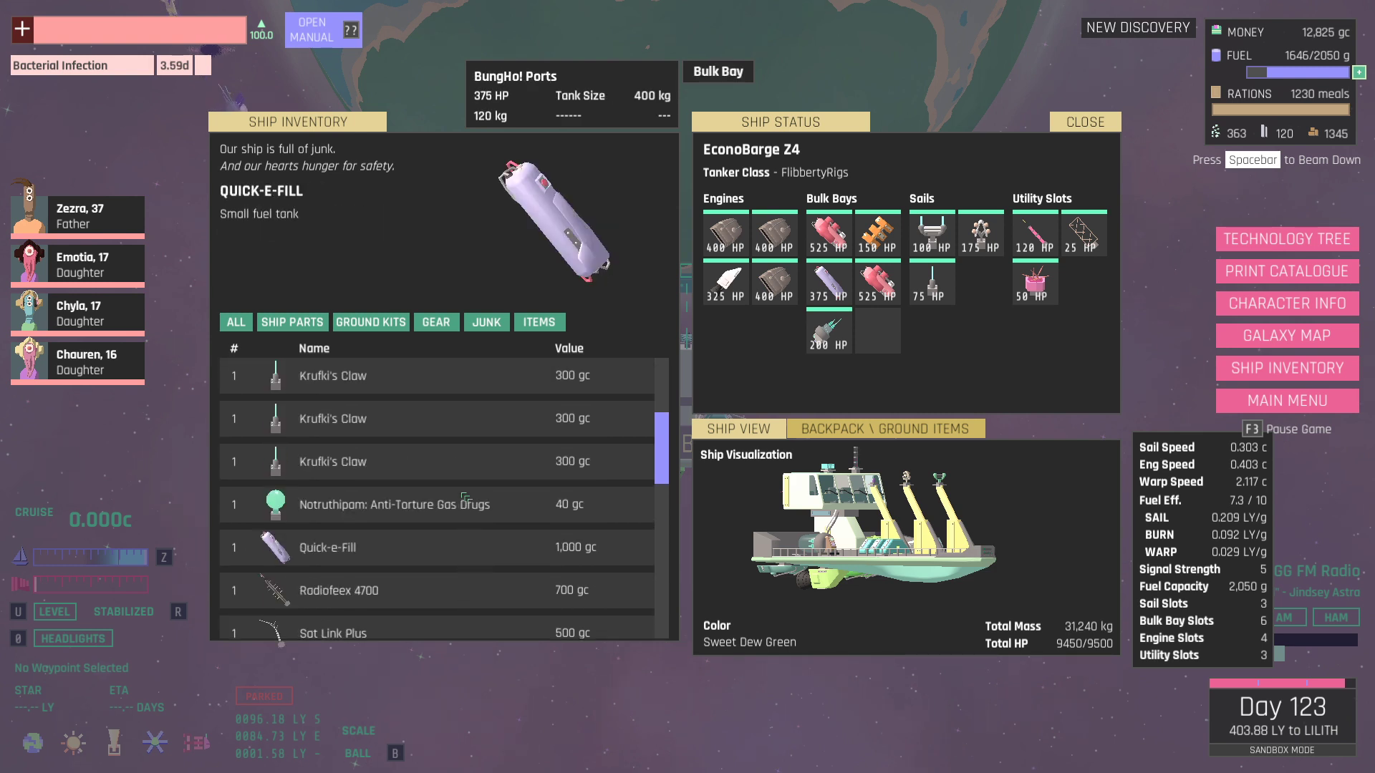
pyautogui.scroll(1, 464, 497)
pyautogui.scroll(3, 464, 498)
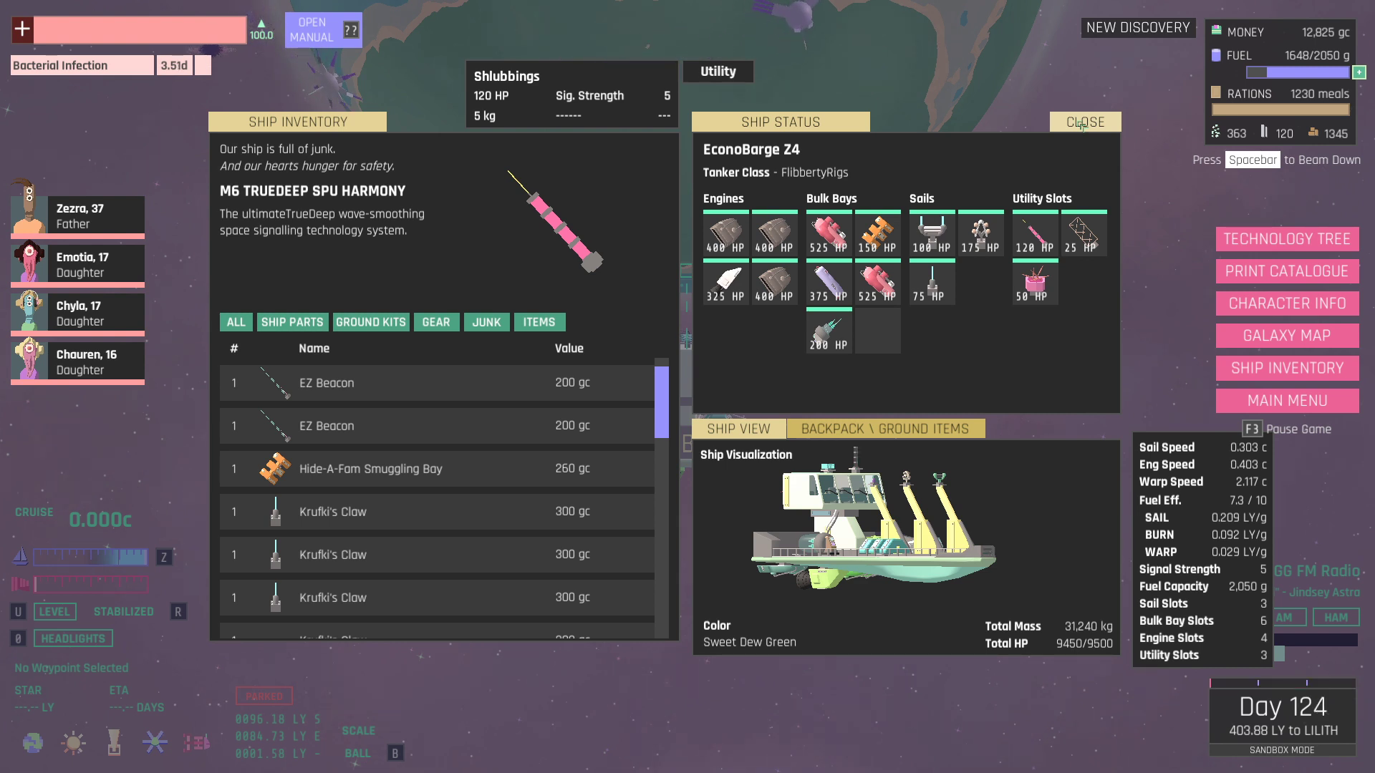
pyautogui.click(1080, 123)
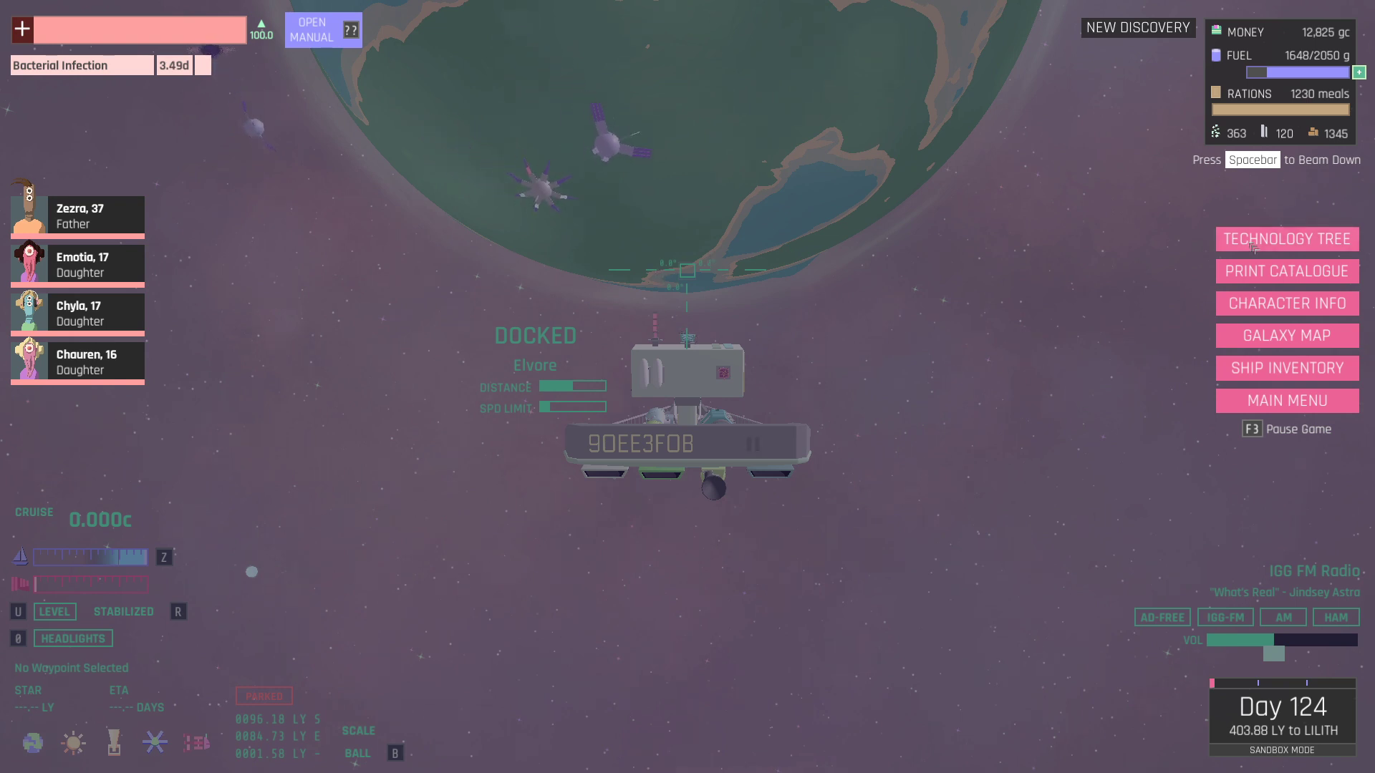
pyautogui.click(1286, 271)
pyautogui.scroll(-3, 732, 259)
pyautogui.scroll(-3, 732, 259)
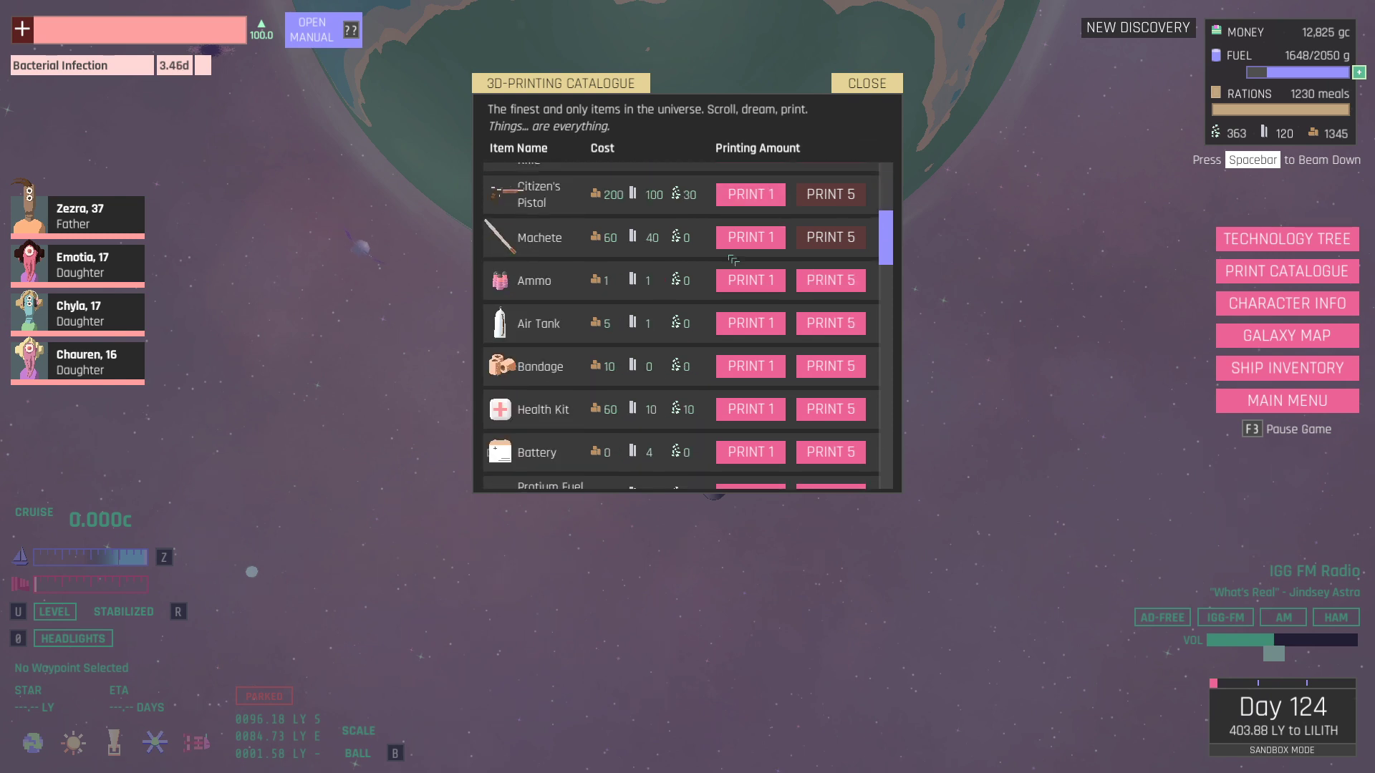
pyautogui.scroll(-4, 732, 259)
pyautogui.scroll(-3, 731, 258)
pyautogui.scroll(-3, 731, 259)
pyautogui.scroll(-3, 731, 259)
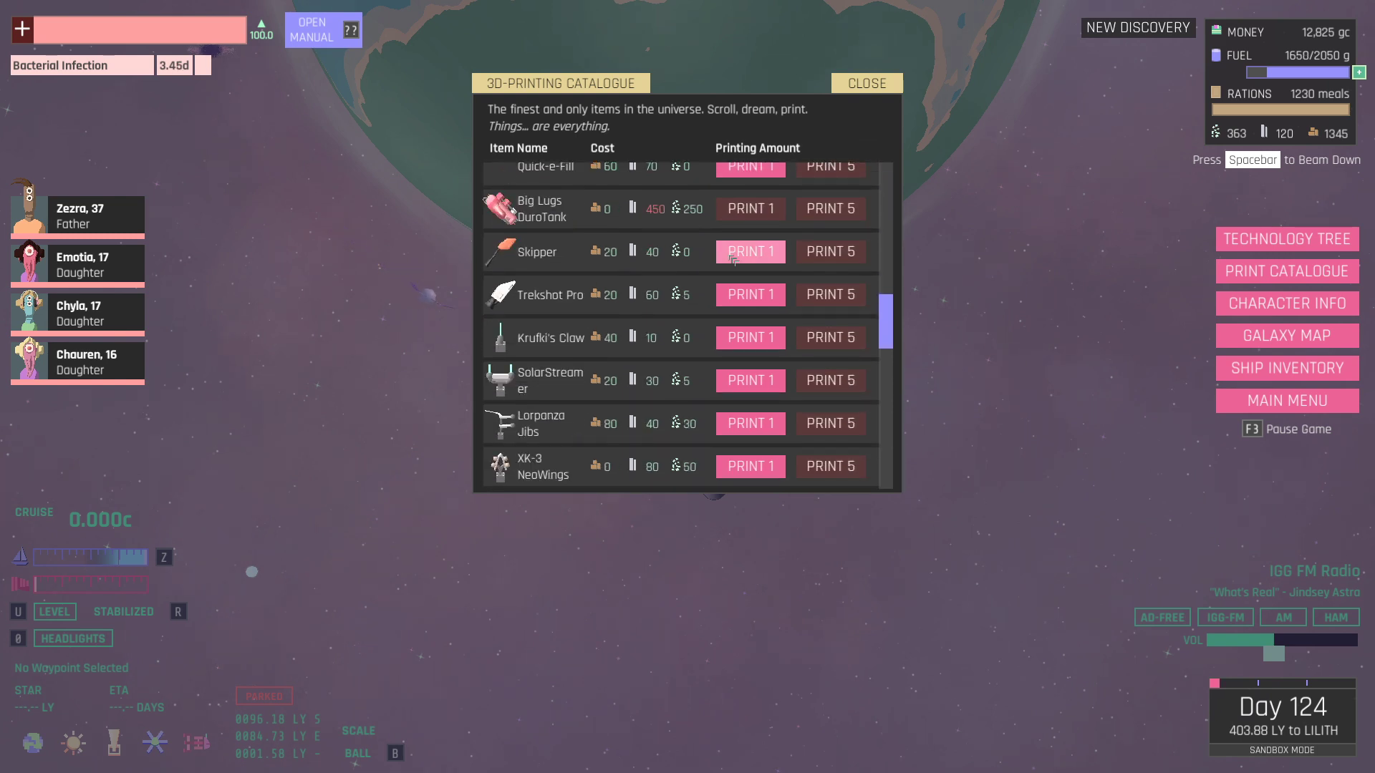
pyautogui.scroll(-2, 732, 259)
pyautogui.scroll(-2, 732, 260)
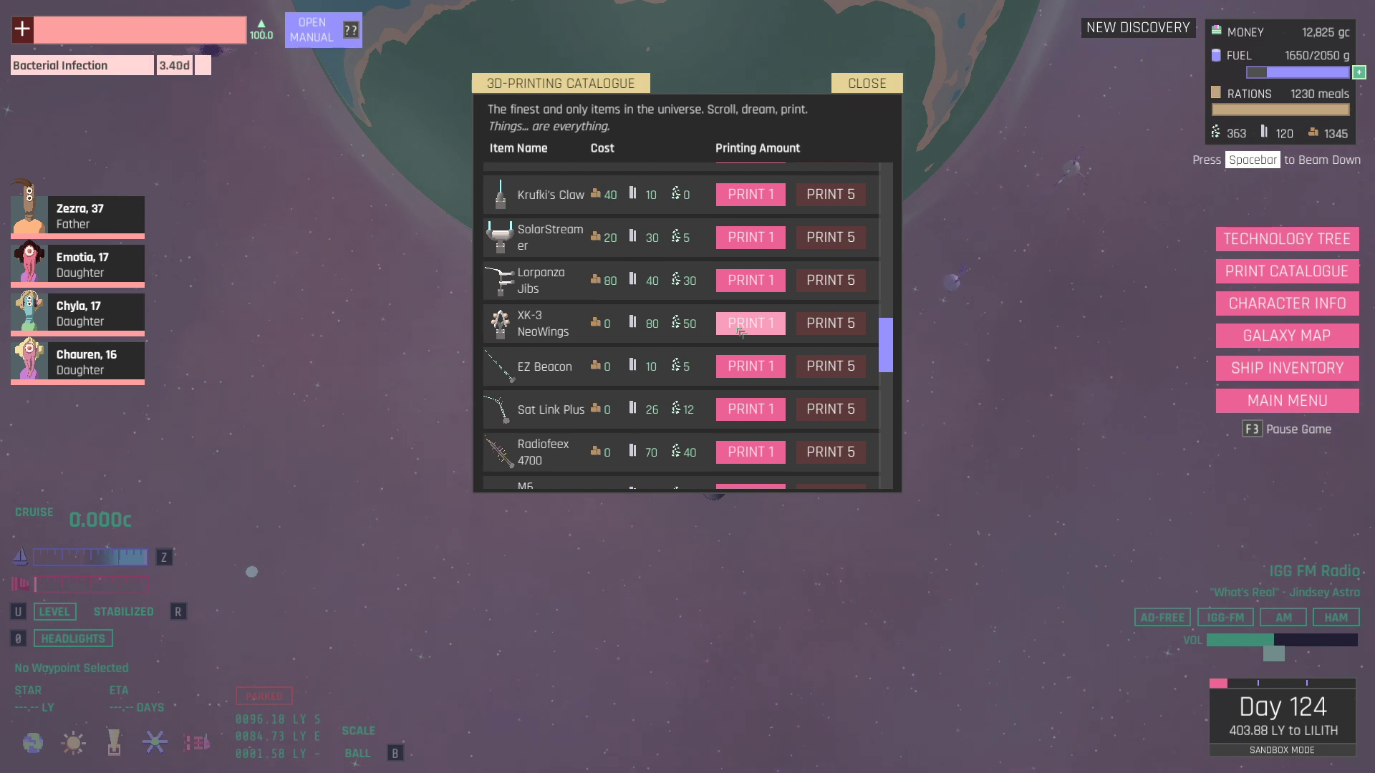
pyautogui.click(881, 91)
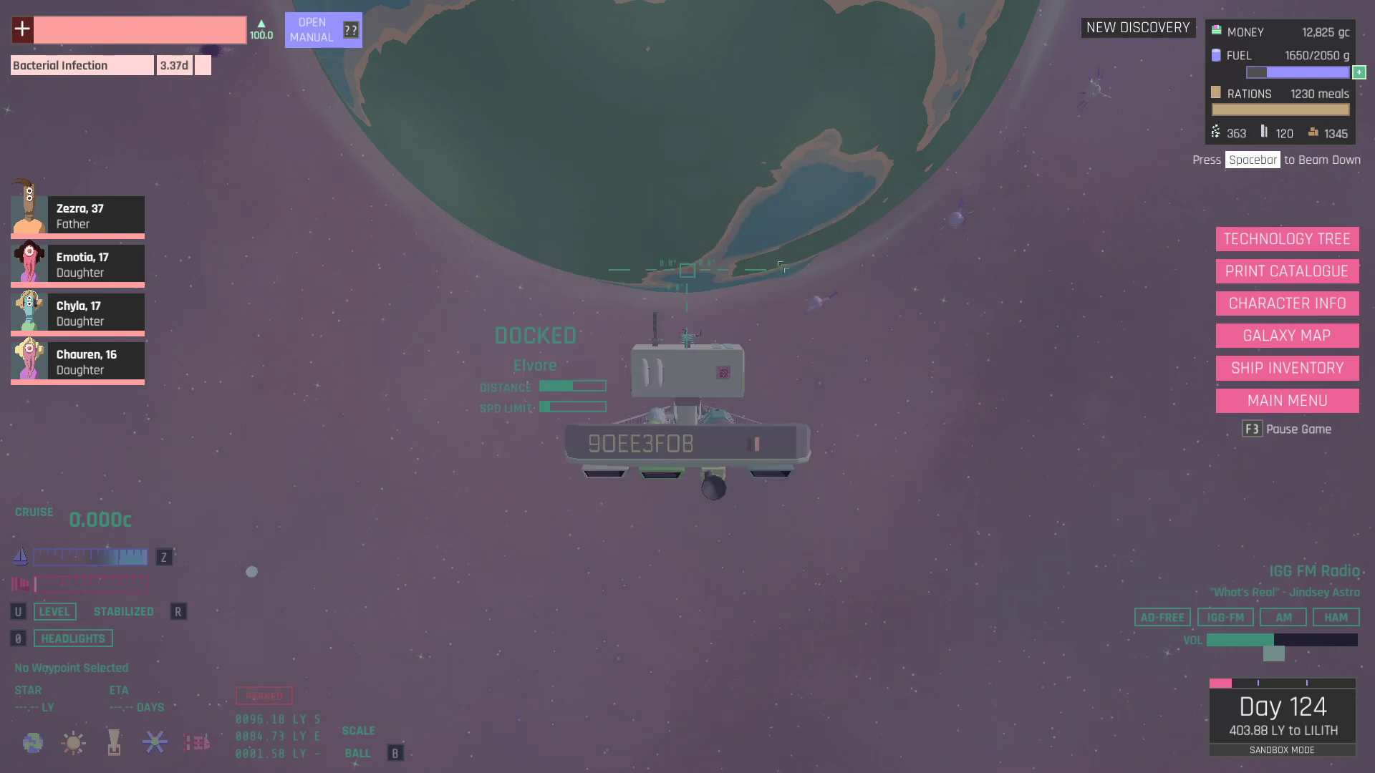
# Unpause and beam down to Elvore, accepting the Welcome to Elvore dialog.
pyautogui.press('Escape')
pyautogui.press('space')
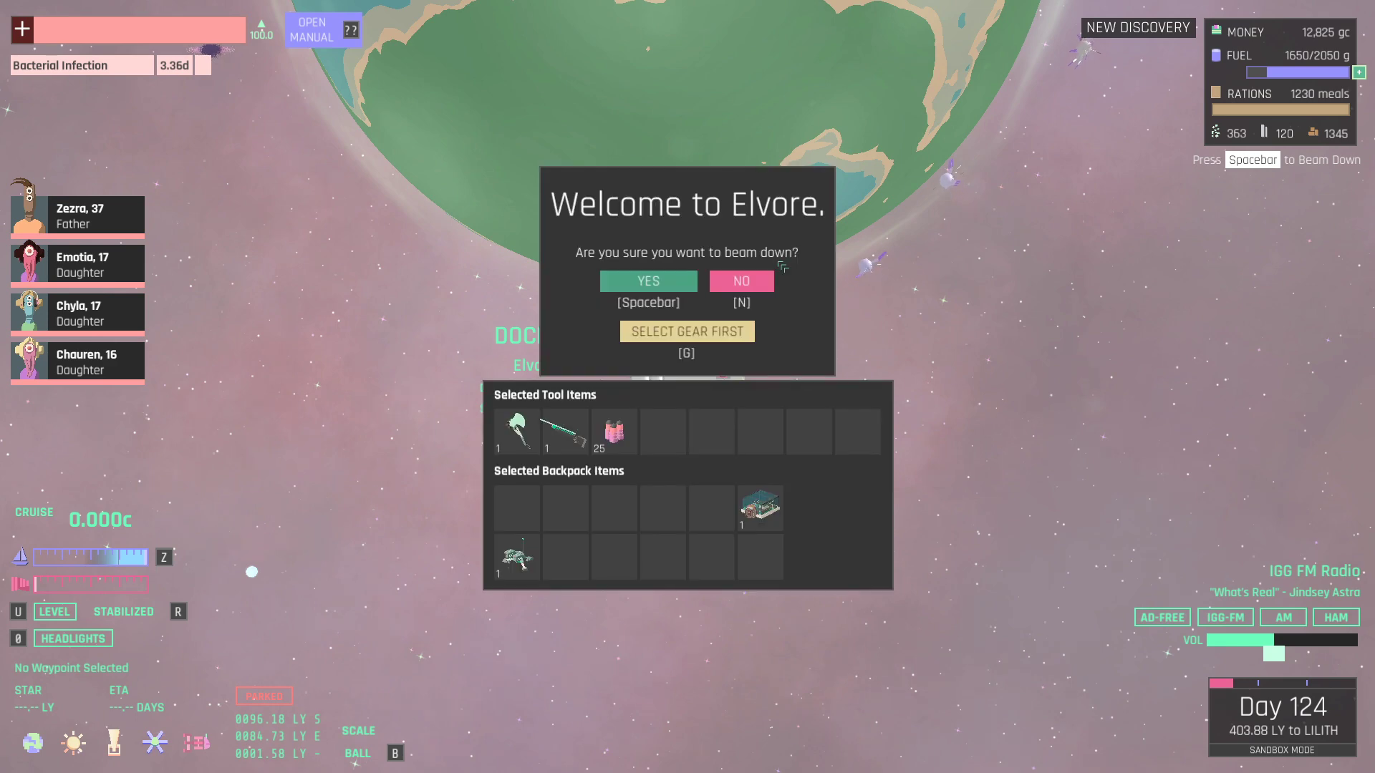
pyautogui.click(675, 288)
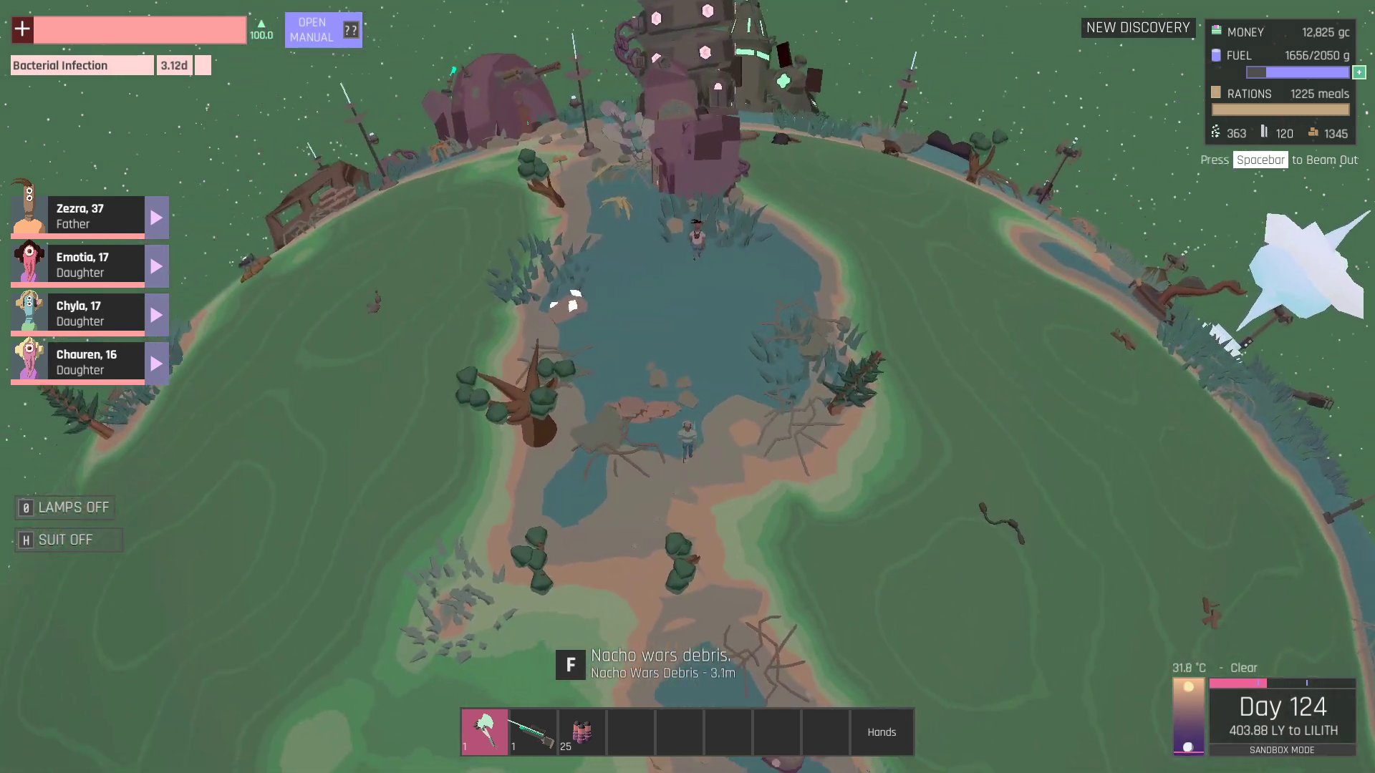
# Equip the laser bolt rifle with the 2 key.
pyautogui.press('2')
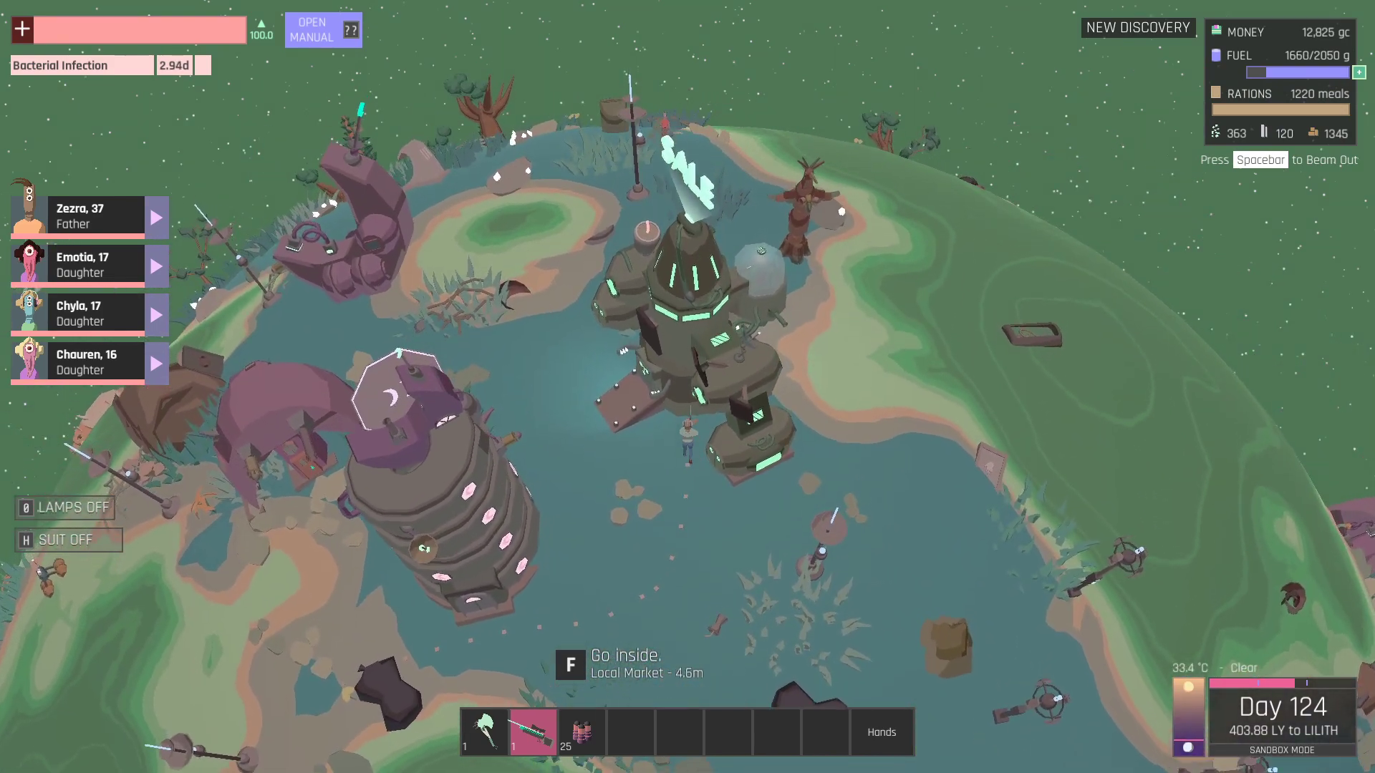
# 3D-print five batches of ammo, adding 75 rounds for a stack of 100, then resume play.
pyautogui.press('Escape')
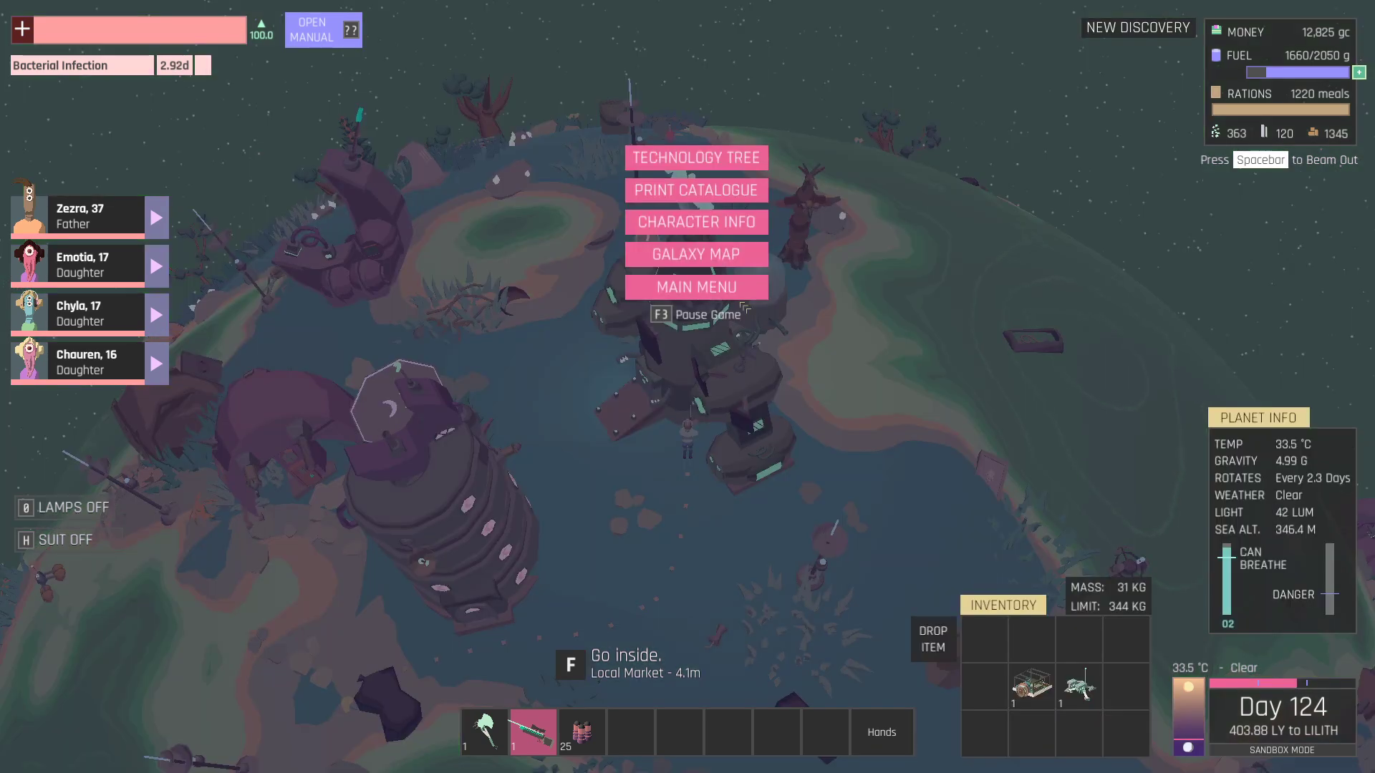
pyautogui.click(685, 191)
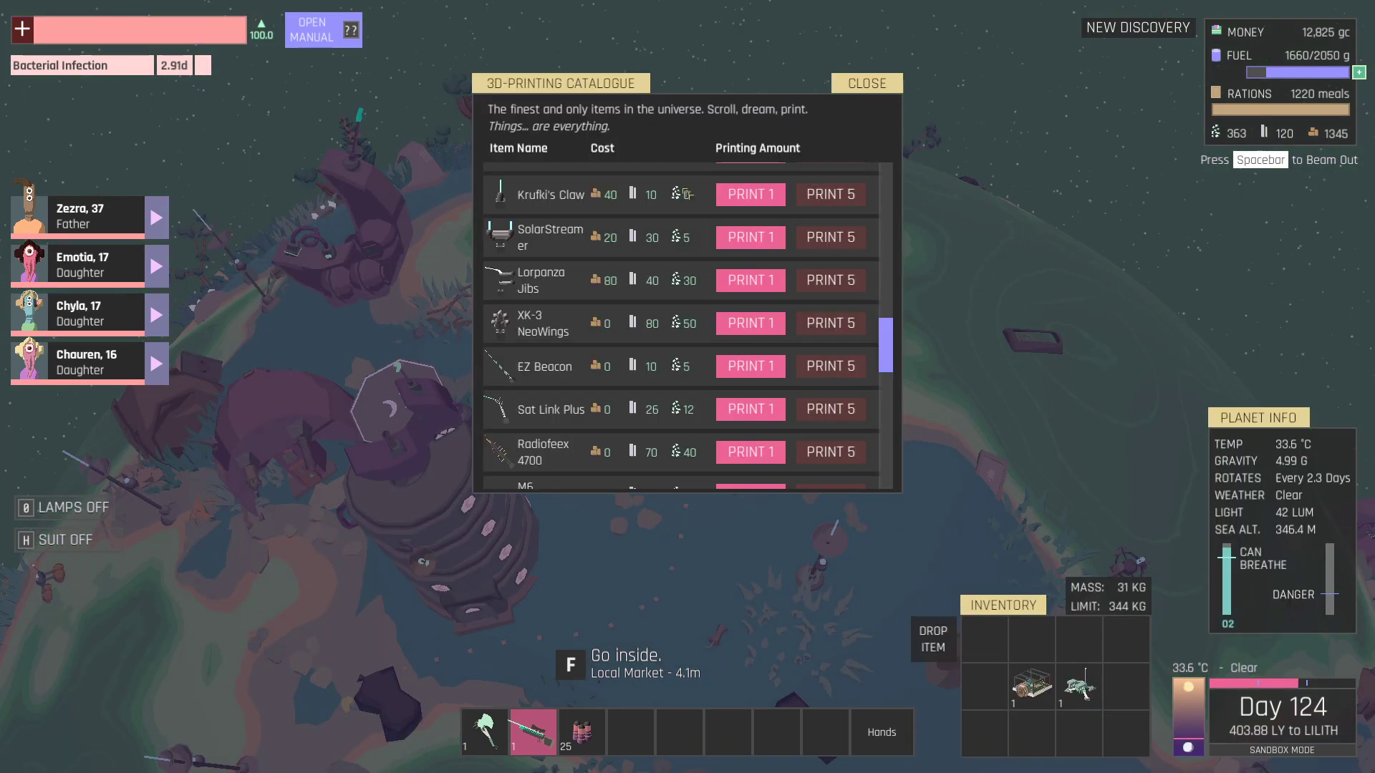
pyautogui.scroll(-5, 687, 323)
pyautogui.scroll(-3, 687, 322)
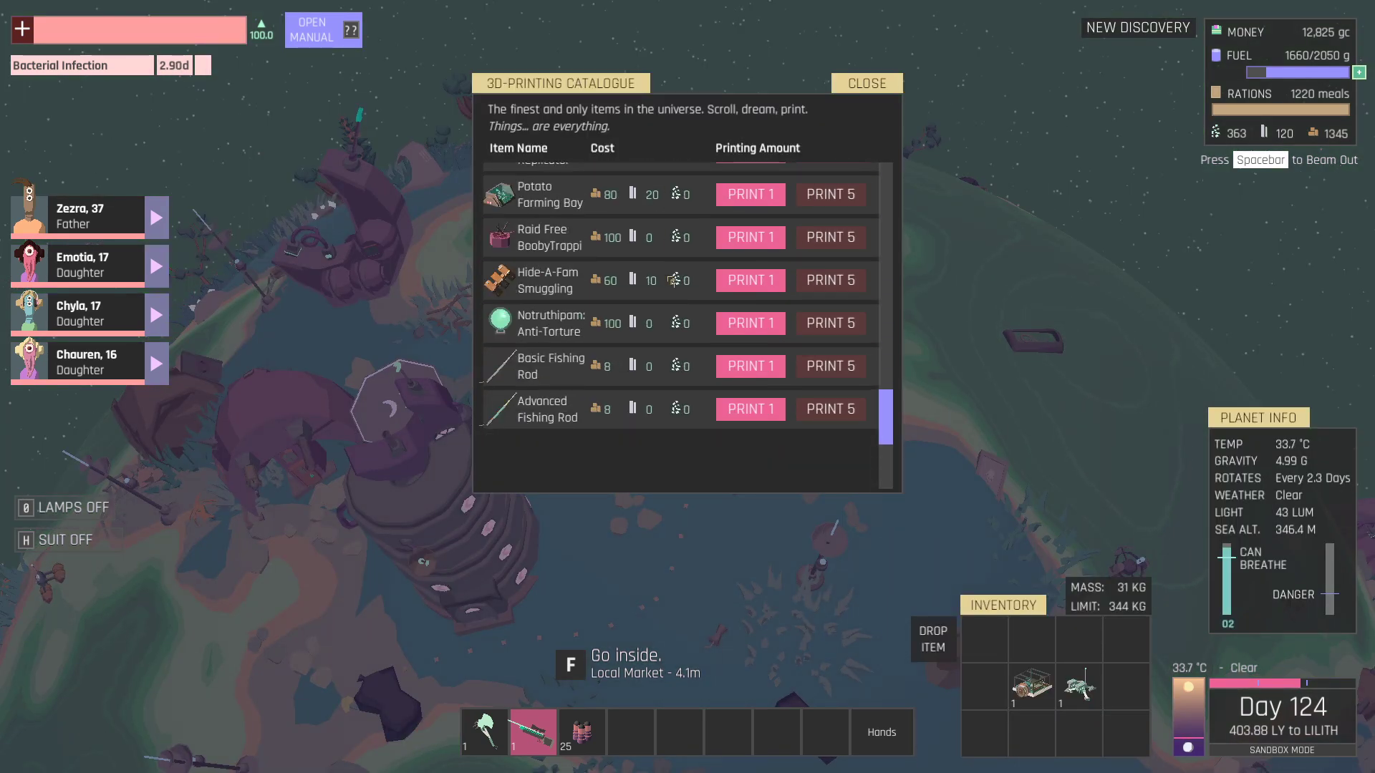
pyautogui.scroll(2, 687, 323)
pyautogui.scroll(3, 676, 279)
pyautogui.scroll(3, 675, 279)
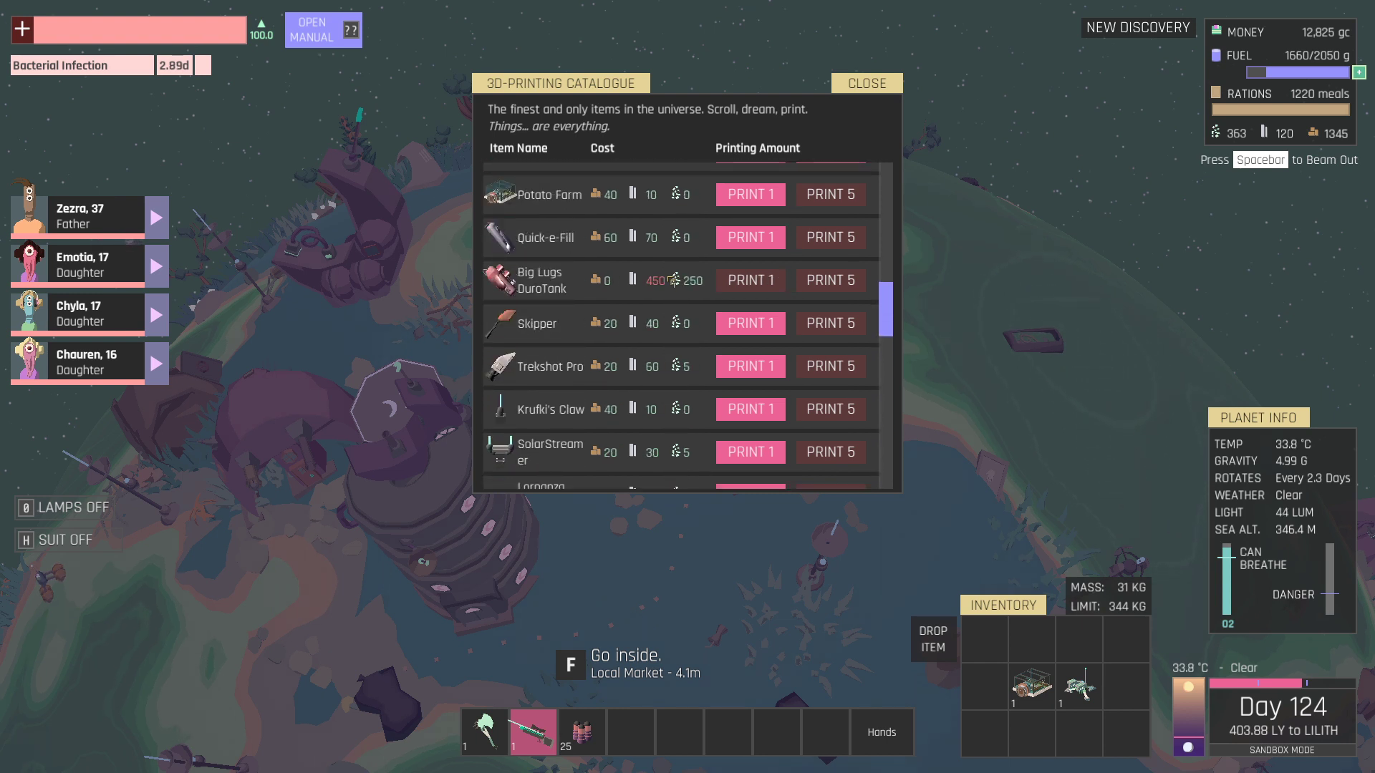
pyautogui.scroll(3, 675, 279)
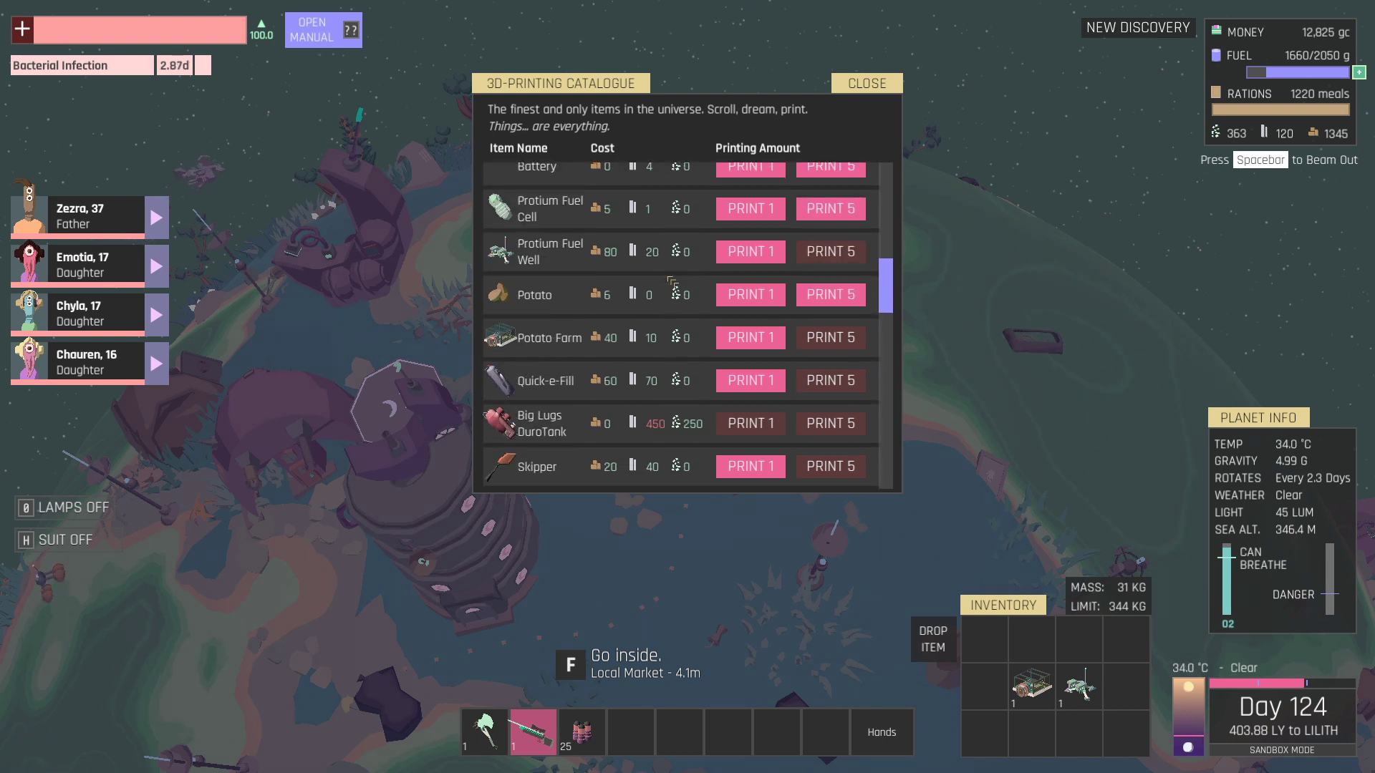
pyautogui.scroll(2, 674, 285)
pyautogui.scroll(3, 675, 285)
pyautogui.scroll(2, 675, 285)
pyautogui.scroll(2, 675, 285)
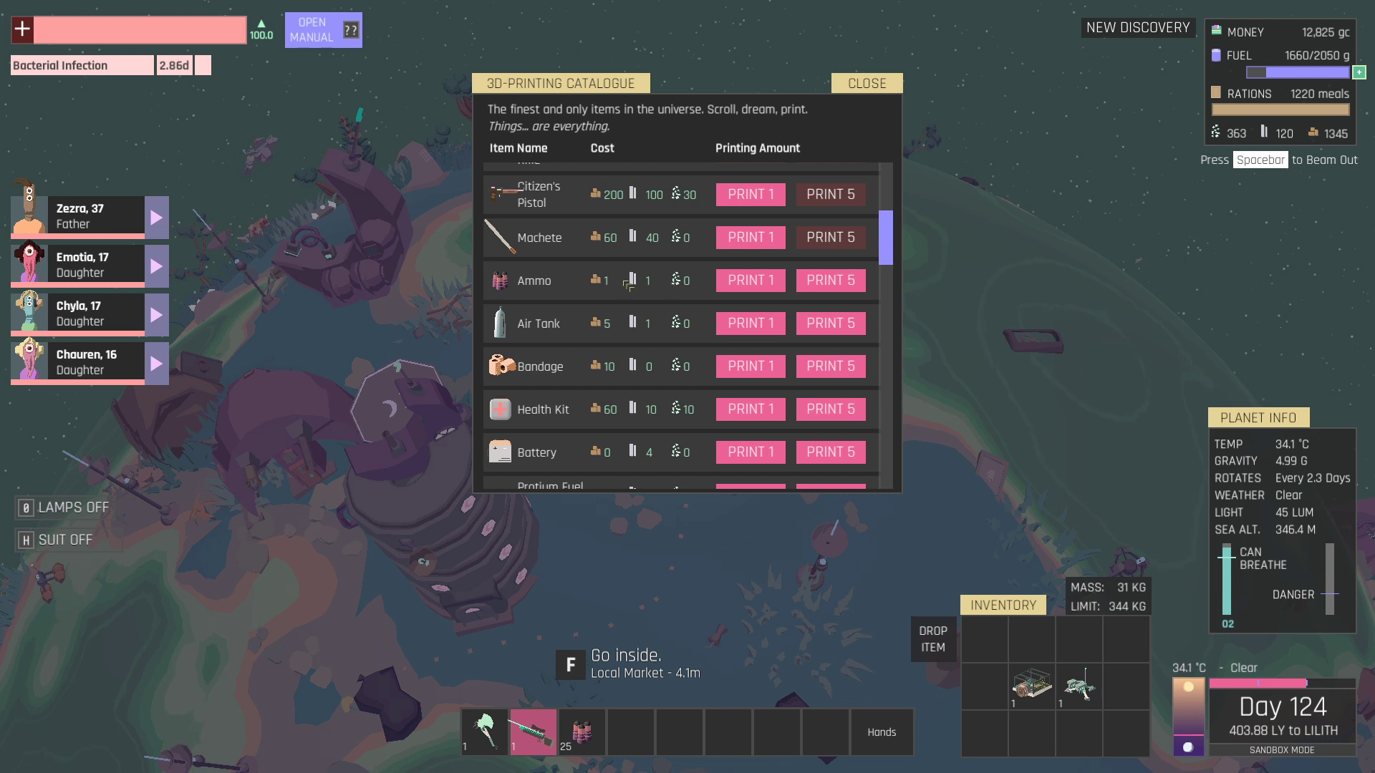
pyautogui.click(824, 286)
pyautogui.click(823, 286)
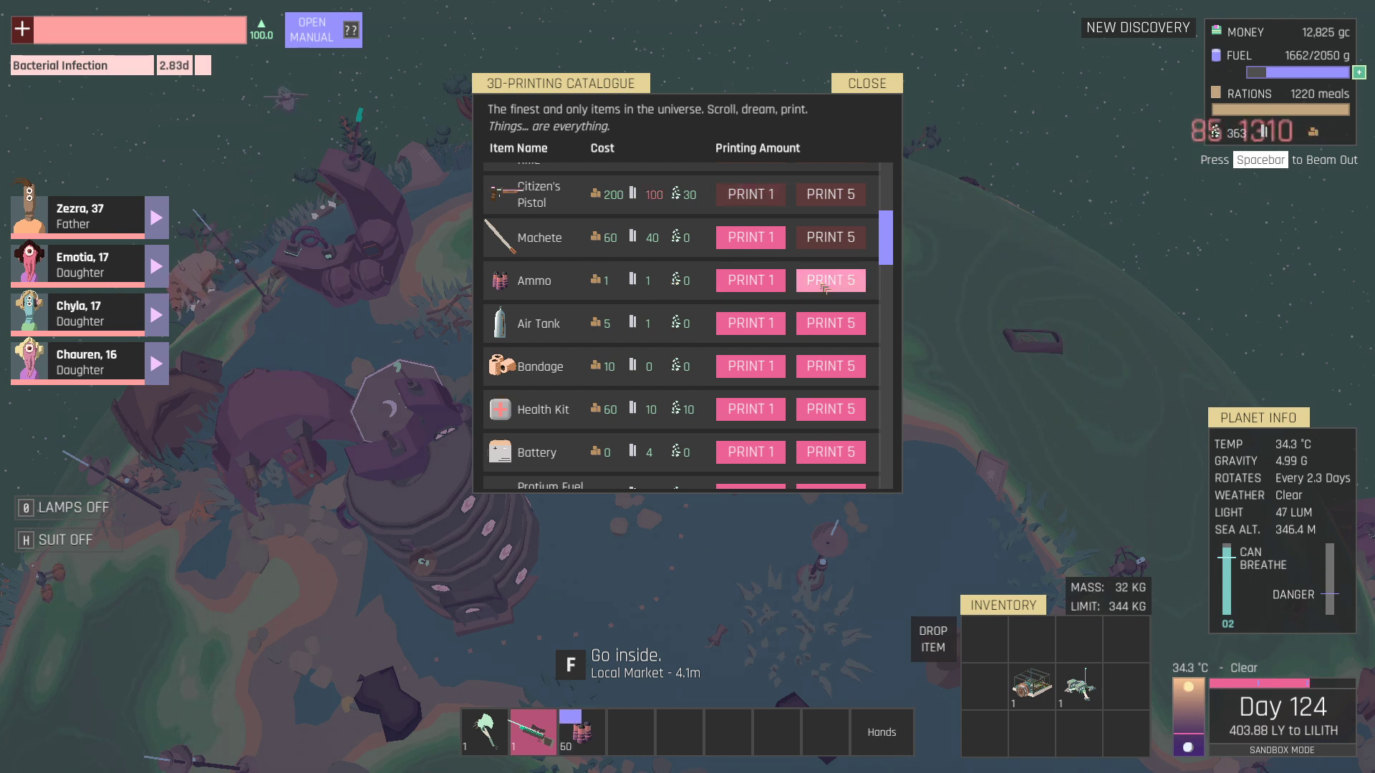
pyautogui.click(823, 286)
pyautogui.click(825, 286)
pyautogui.click(824, 286)
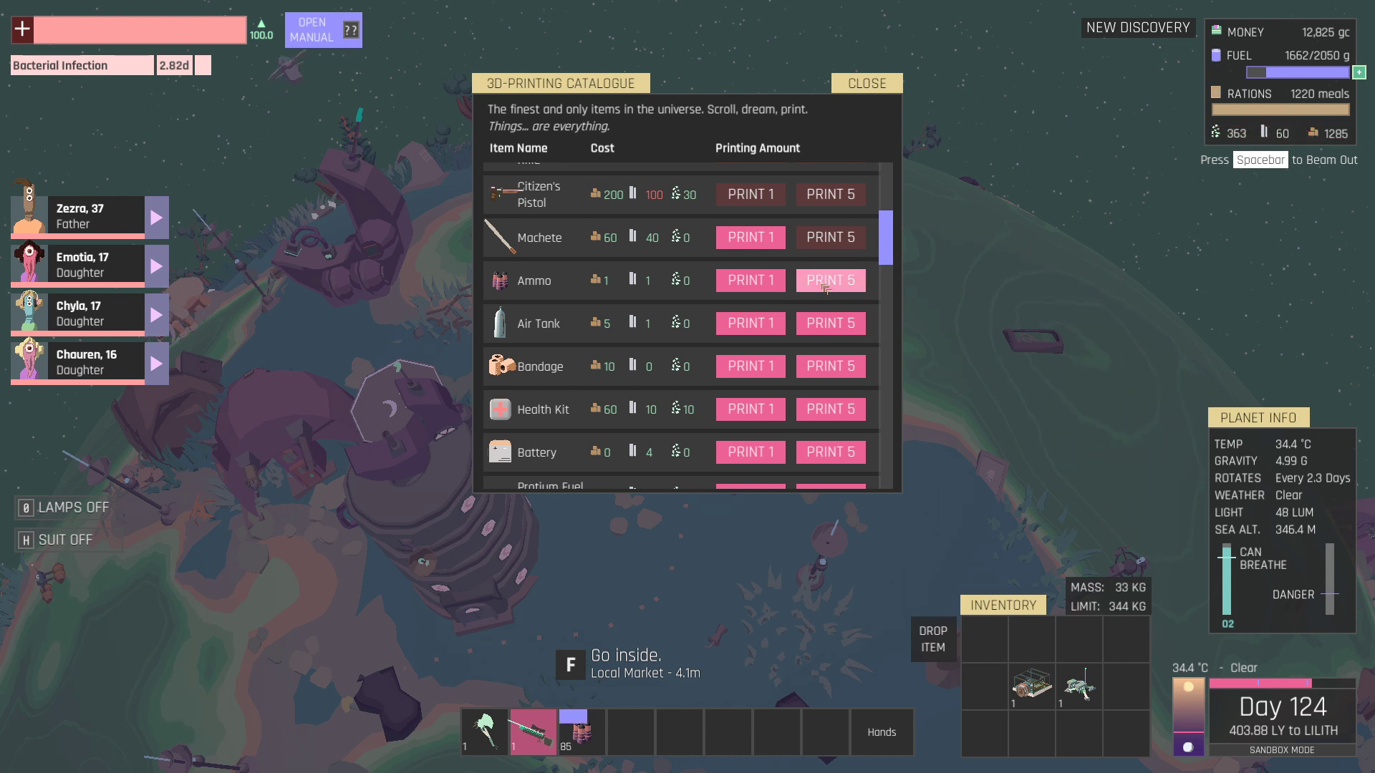
pyautogui.click(828, 289)
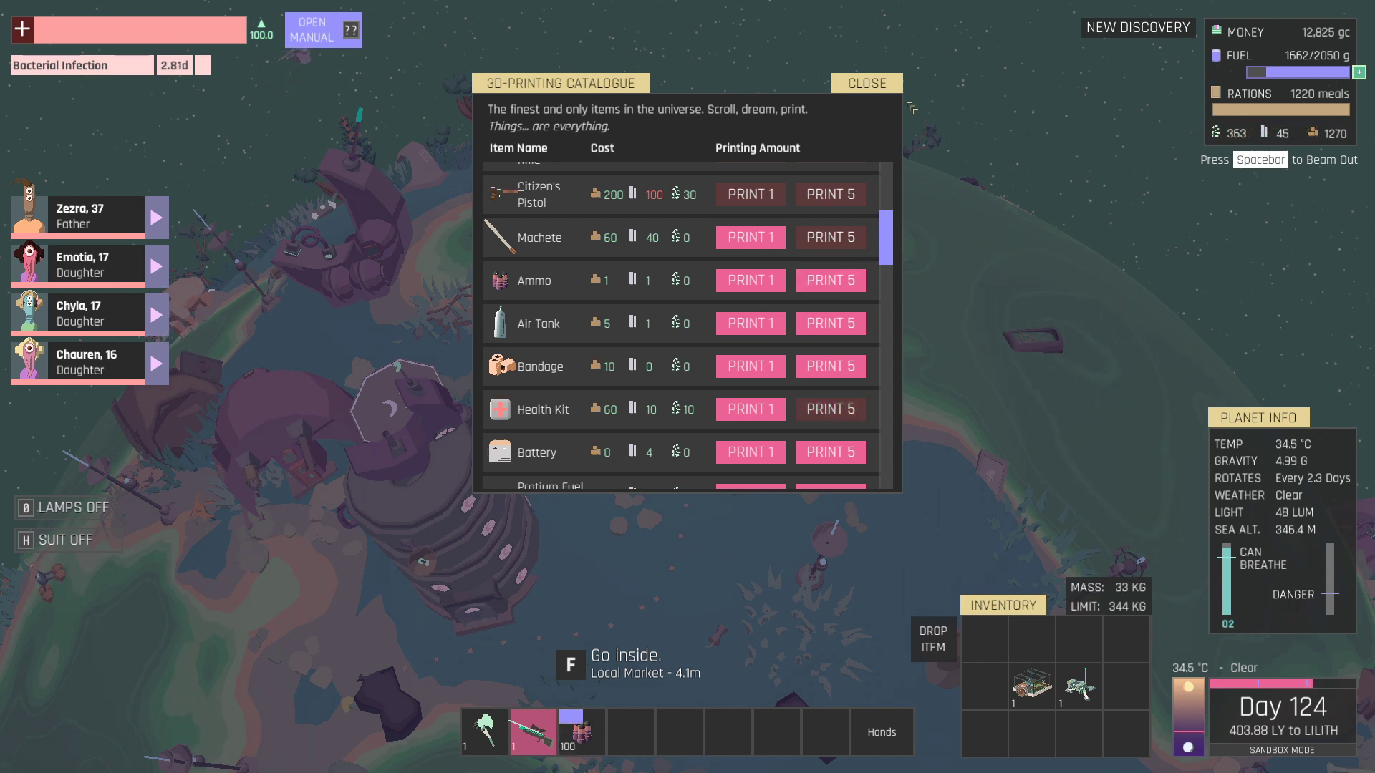
pyautogui.click(868, 84)
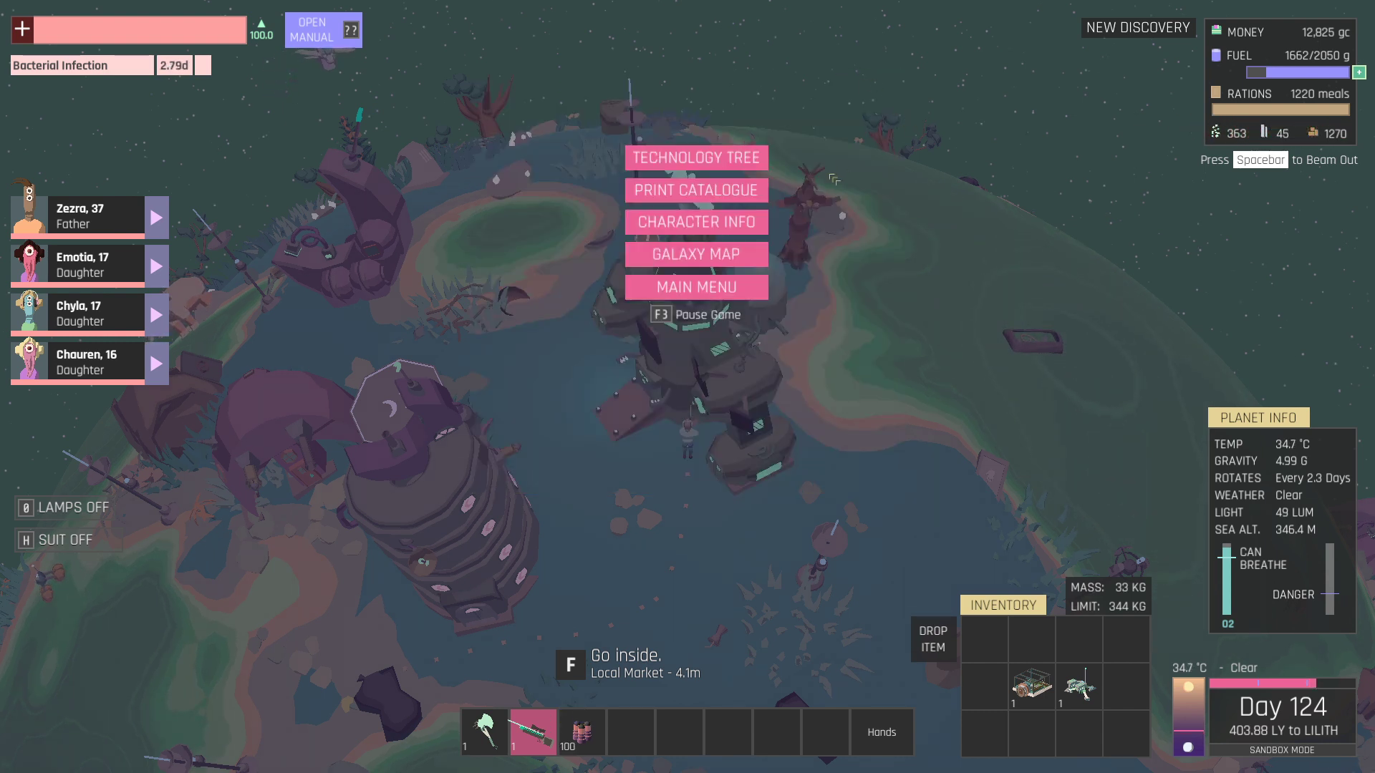
pyautogui.press('Escape')
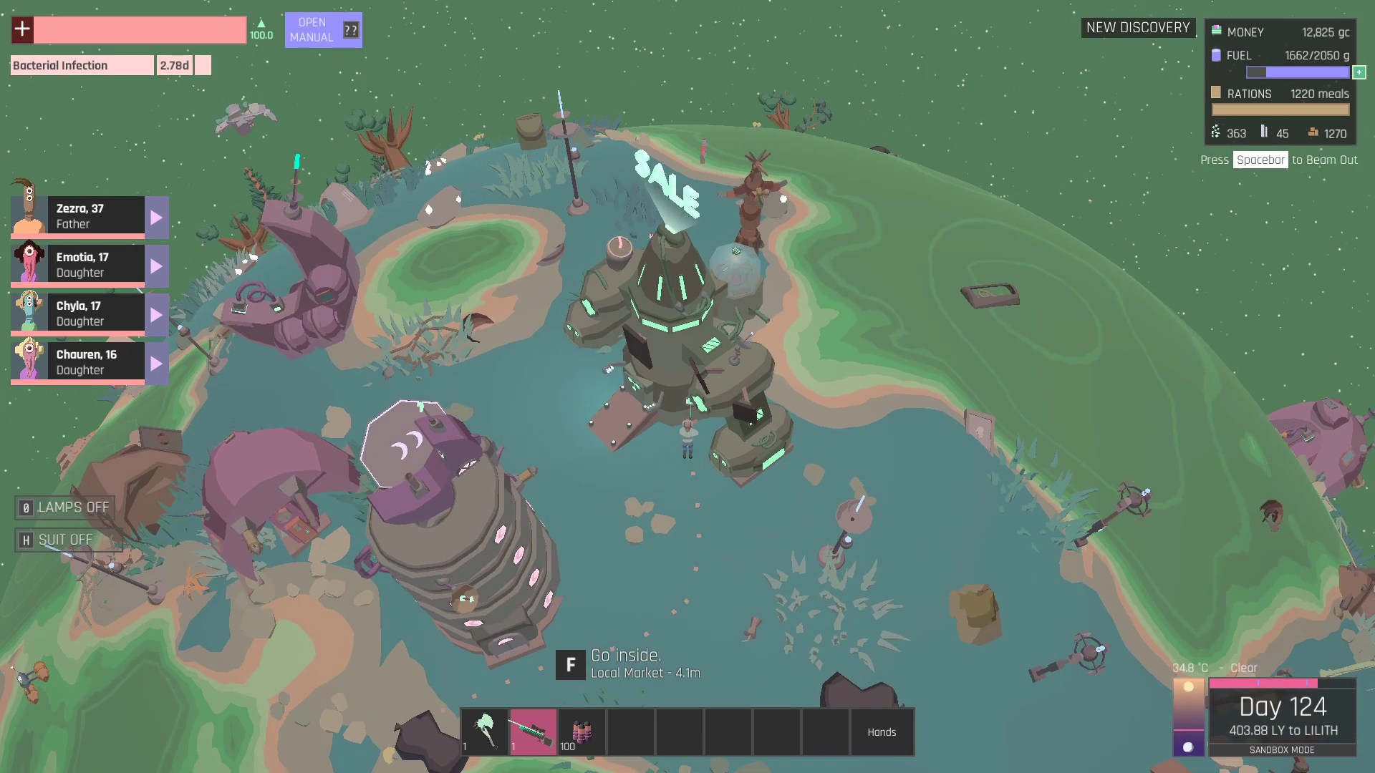
# Enter the Local Market and browse Zop Trusts, Dickies' repair costs, Mugalo Cup and Blast Xpress.
pyautogui.press('f')
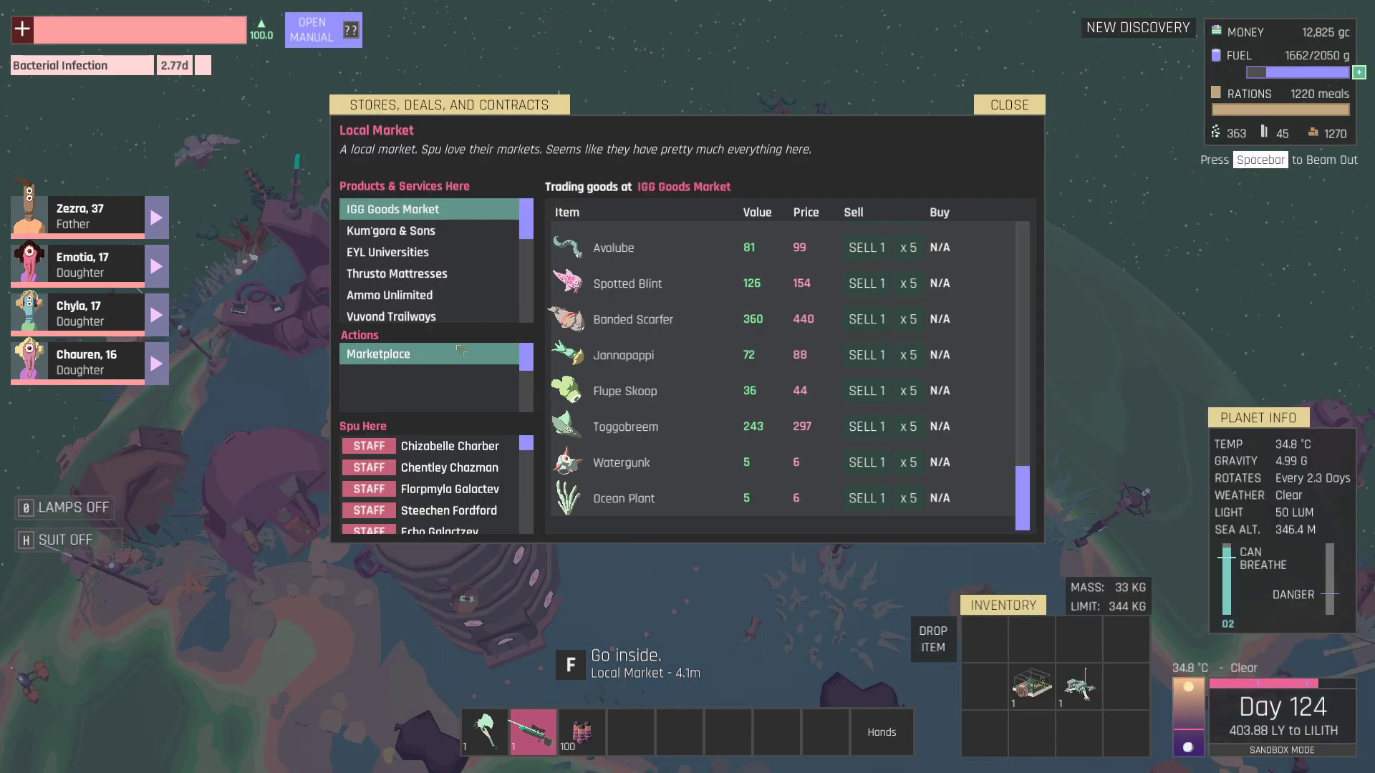
pyautogui.scroll(-3, 430, 269)
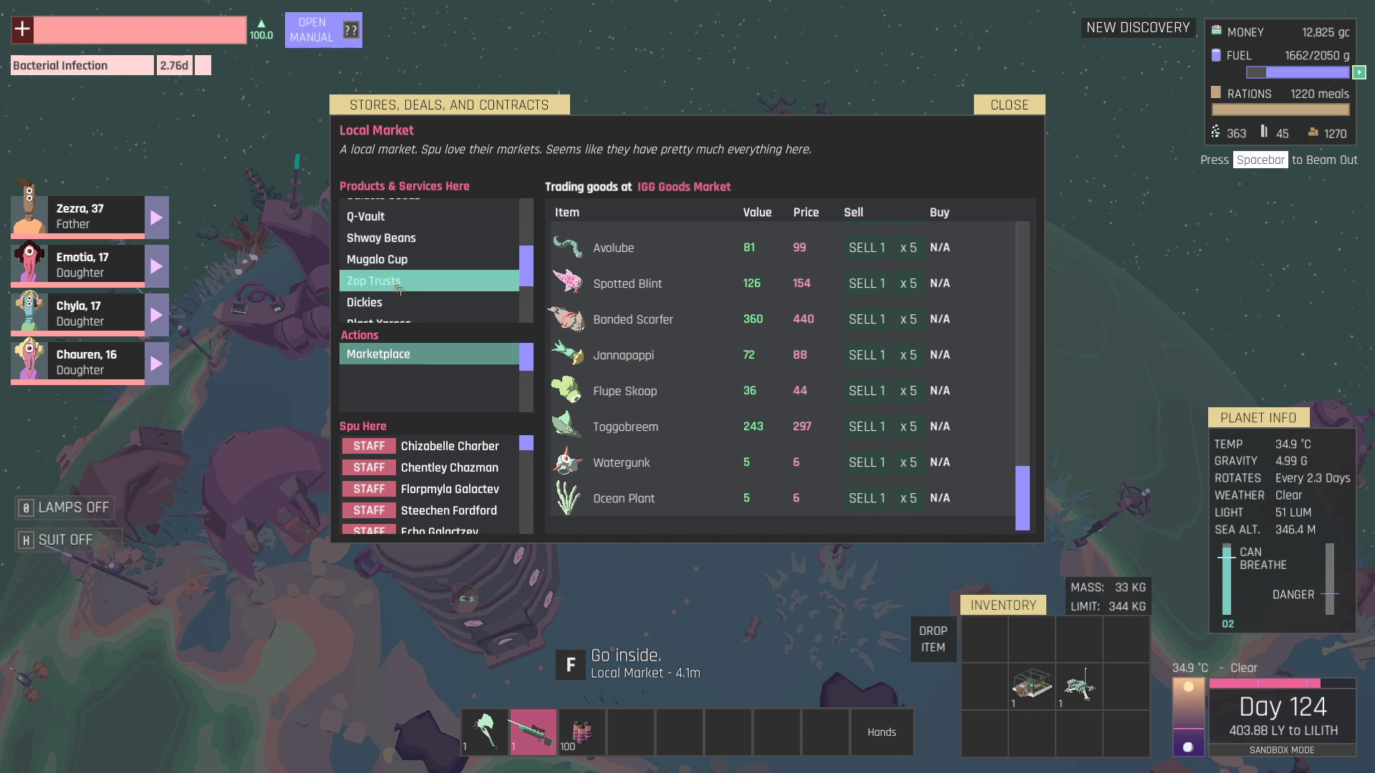
pyautogui.click(399, 282)
pyautogui.click(366, 303)
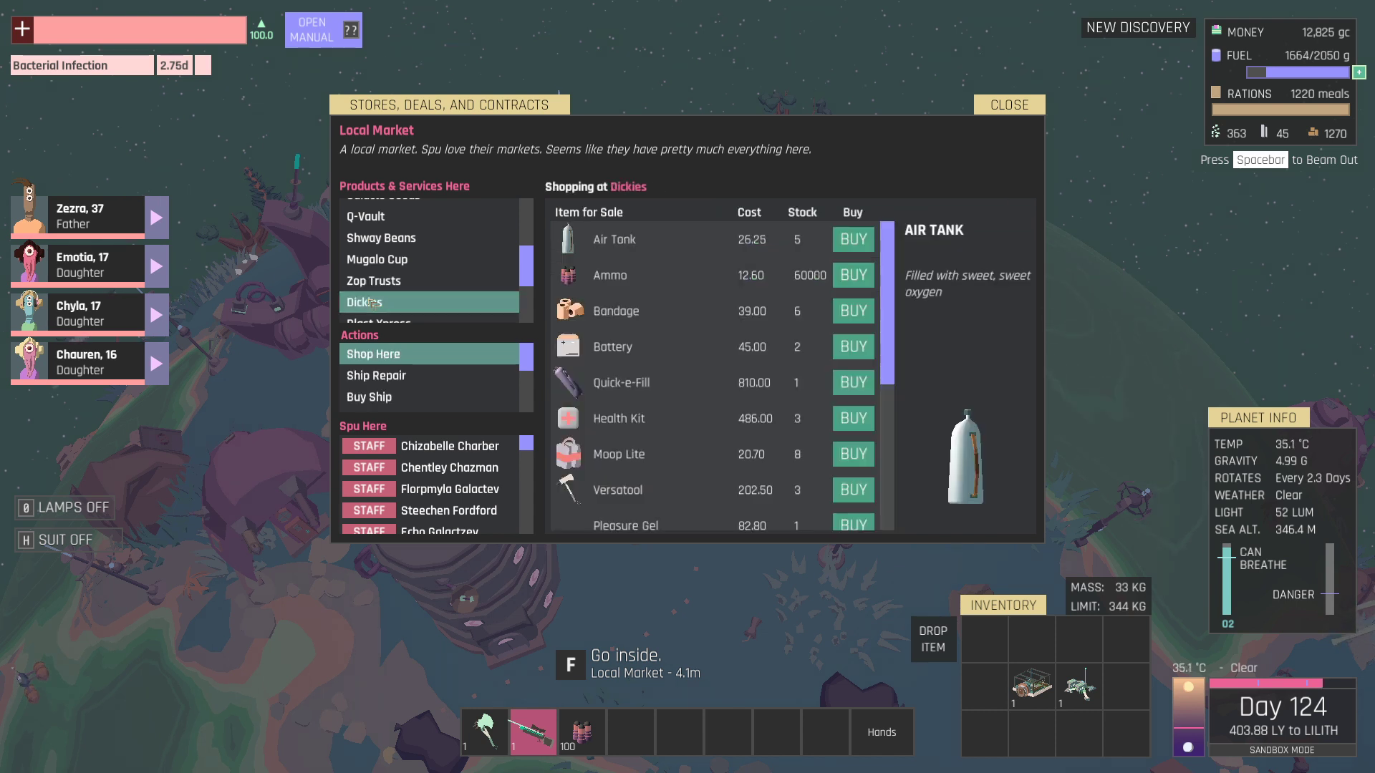
pyautogui.scroll(-3, 709, 376)
pyautogui.scroll(-3, 709, 377)
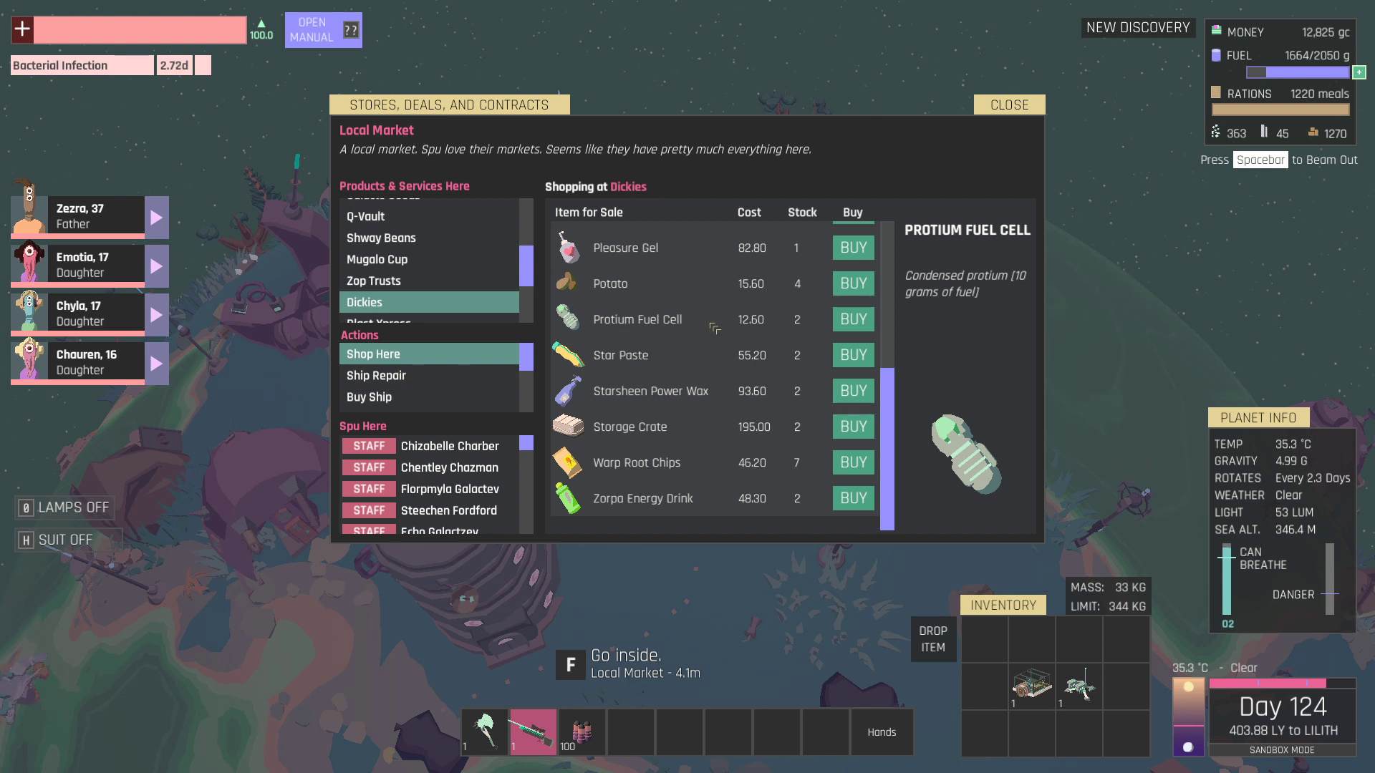
pyautogui.scroll(3, 715, 354)
pyautogui.scroll(3, 714, 334)
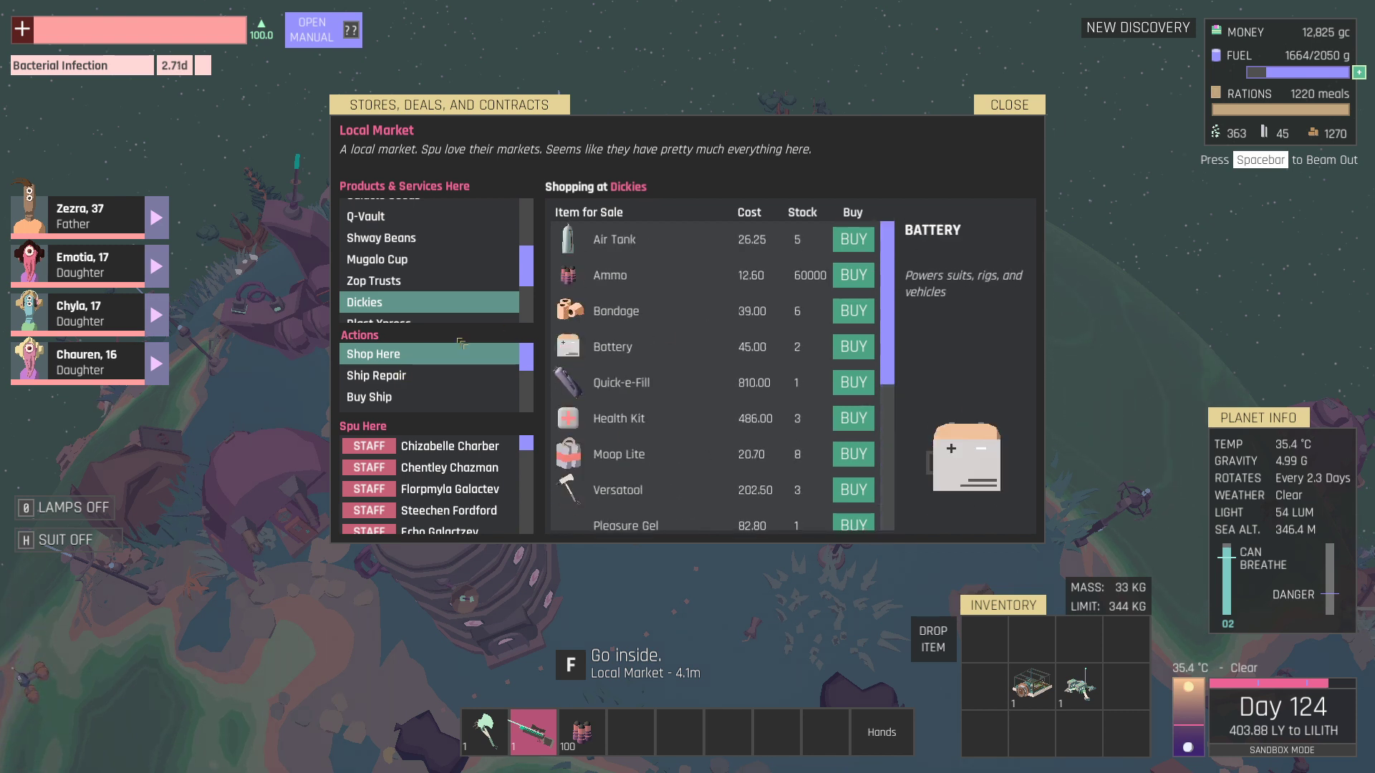
pyautogui.click(389, 377)
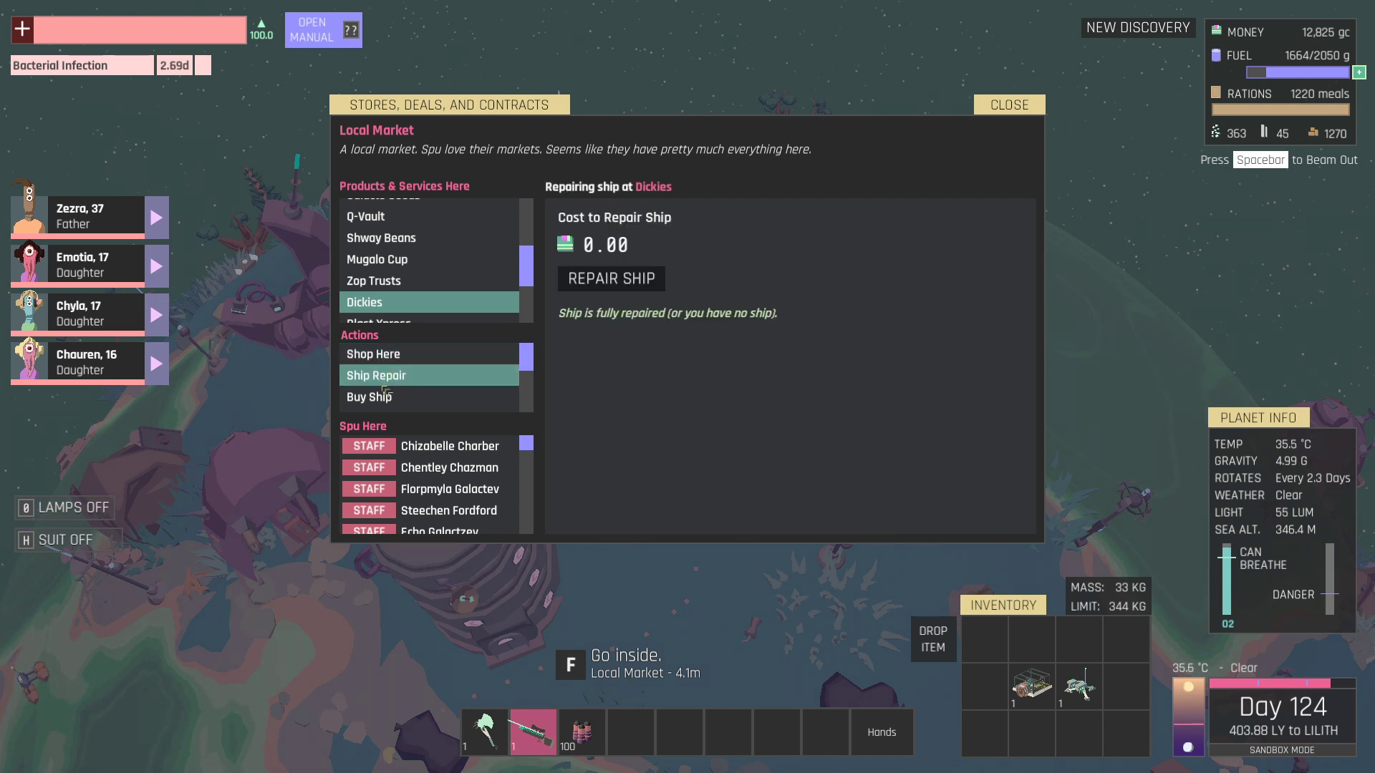
pyautogui.click(406, 283)
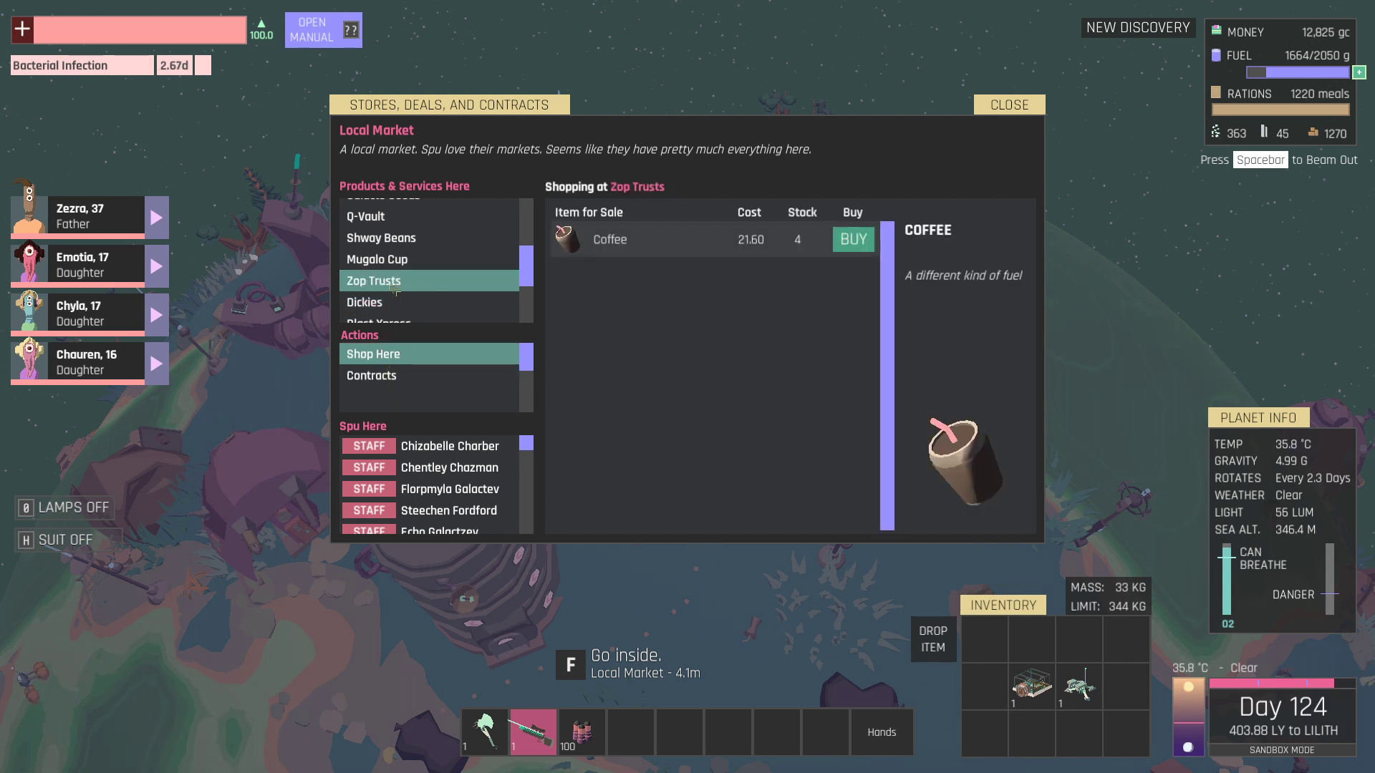
pyautogui.click(393, 261)
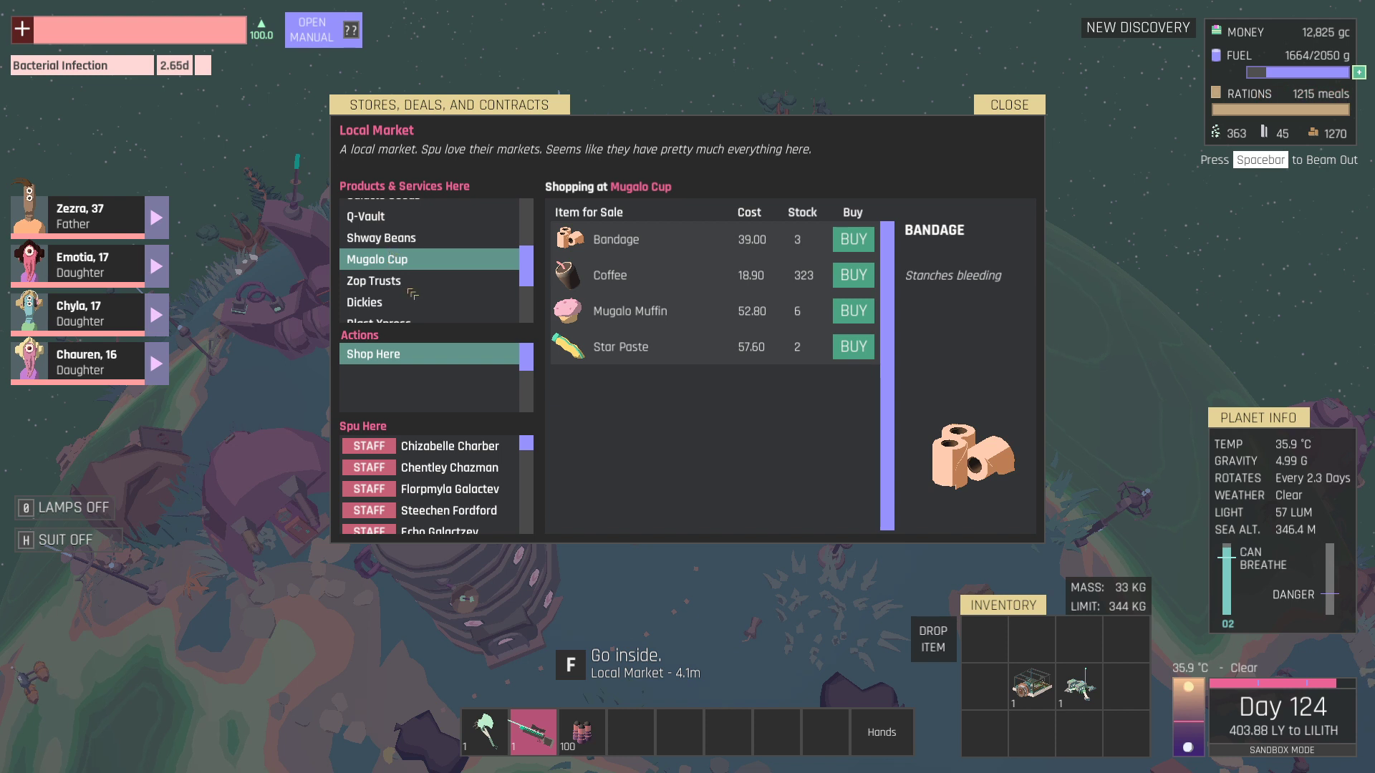
pyautogui.scroll(-3, 412, 292)
pyautogui.click(394, 254)
pyautogui.scroll(-1, 723, 352)
pyautogui.scroll(-2, 723, 353)
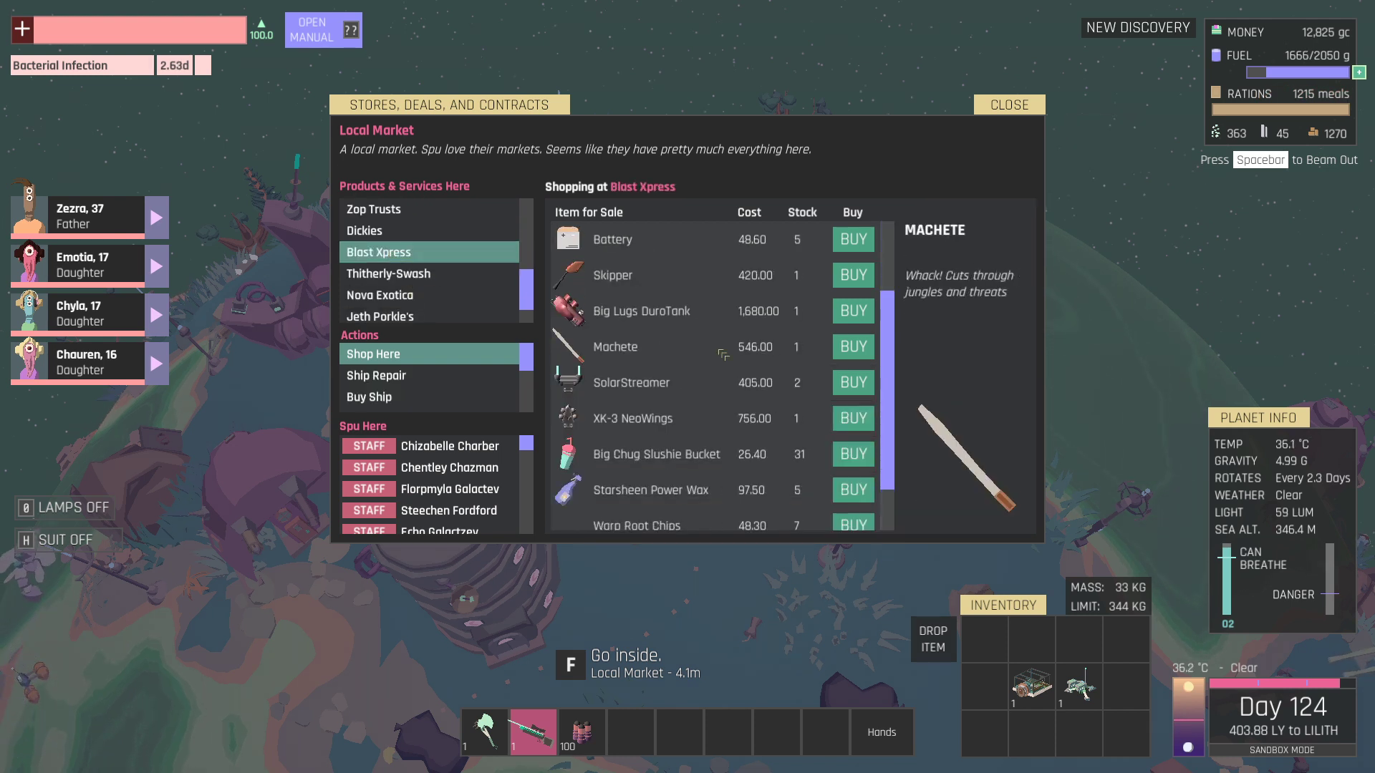
# Buy two XK-3 NeoWings sails at Blast Xpress, leaving 11,313 gc, and exit the market.
pyautogui.click(853, 418)
pyautogui.click(853, 418)
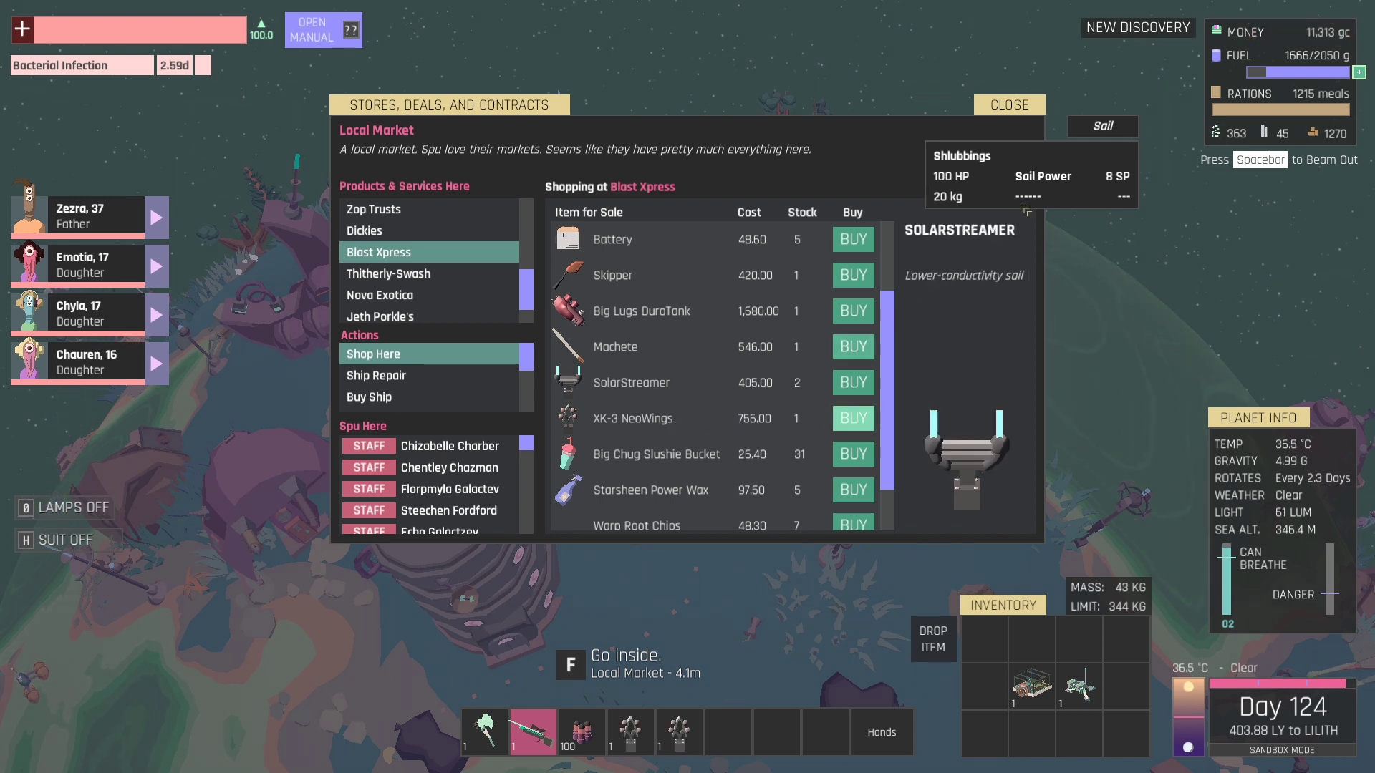
pyautogui.click(1009, 104)
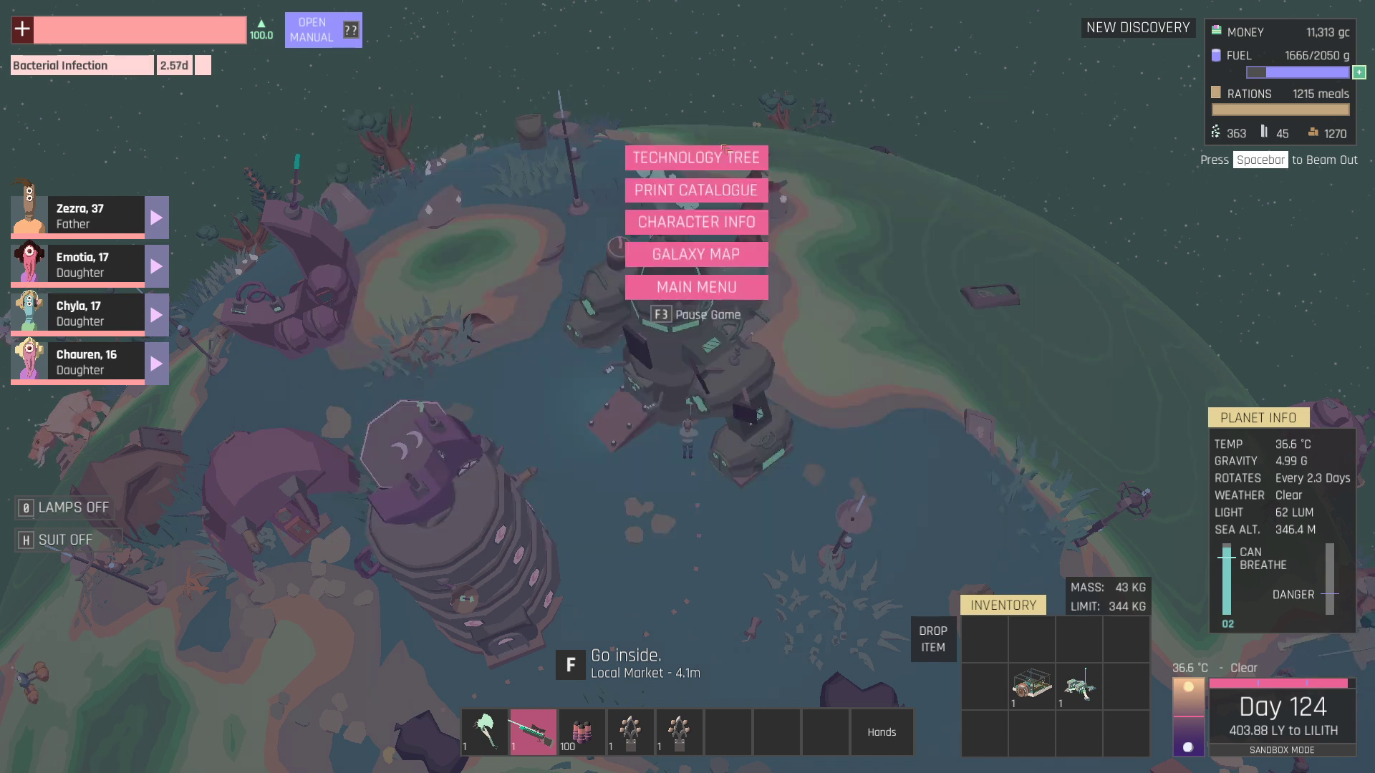
# Resume play and beam the colonist up to the barge docked above Elvore.
pyautogui.press('F3')
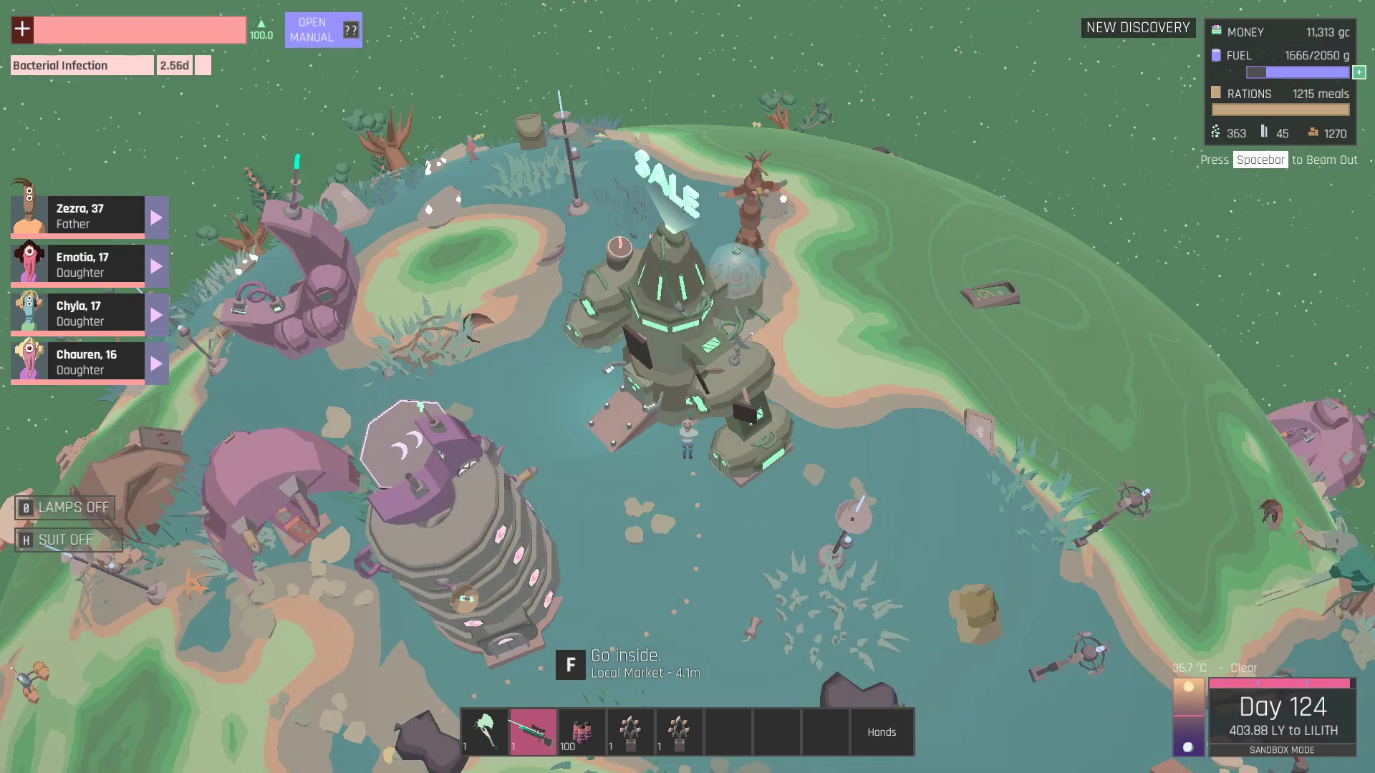
pyautogui.press('space')
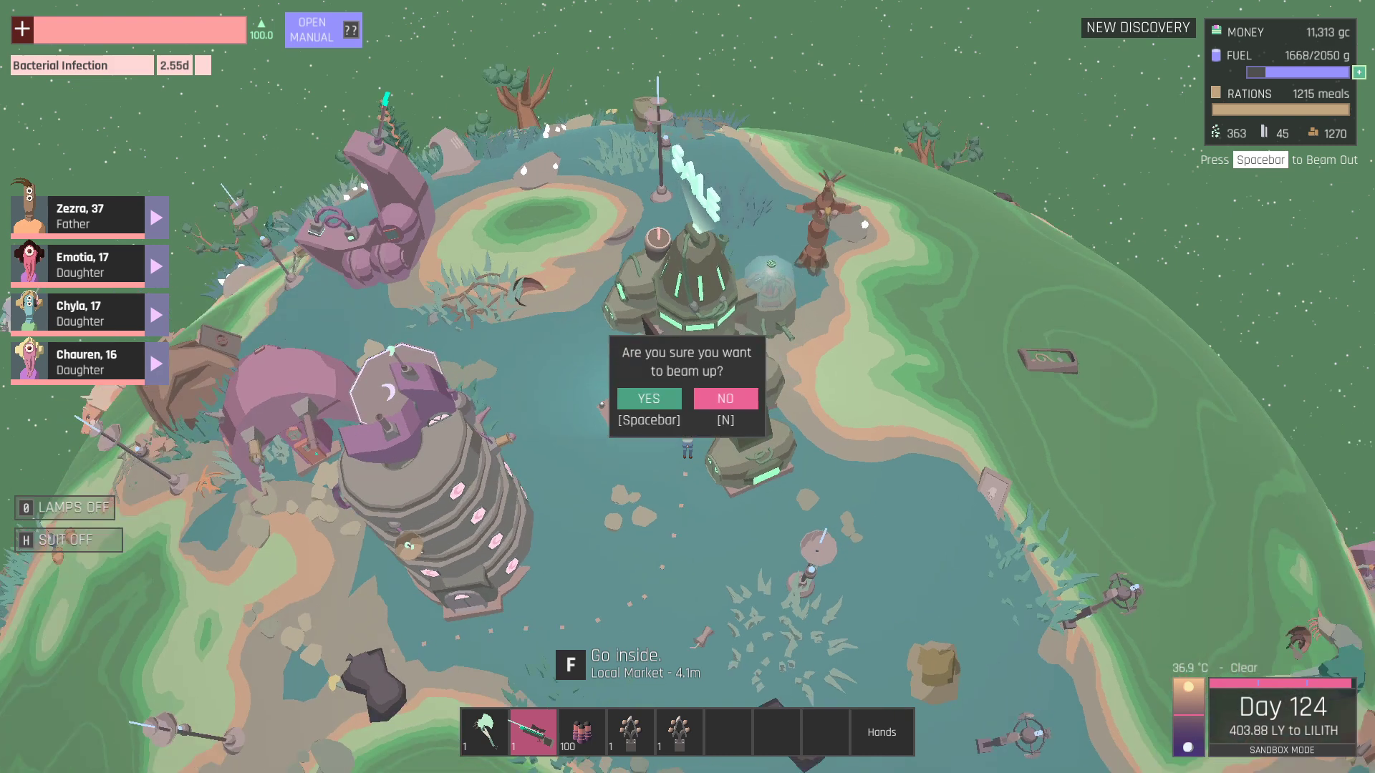
pyautogui.press('space')
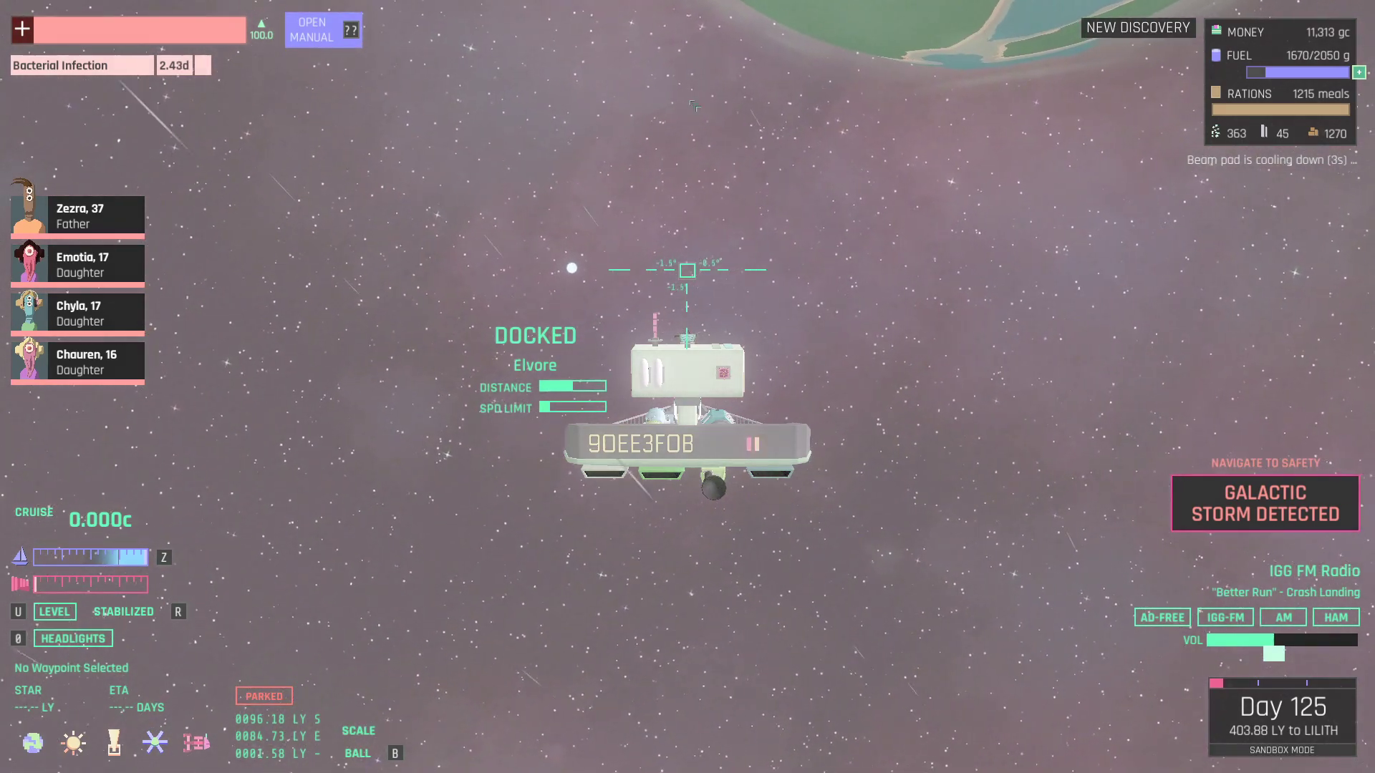
# Track CHIM-COM19 station, 23.65 LY away, on the galaxy map and undock toward it.
pyautogui.press('i')
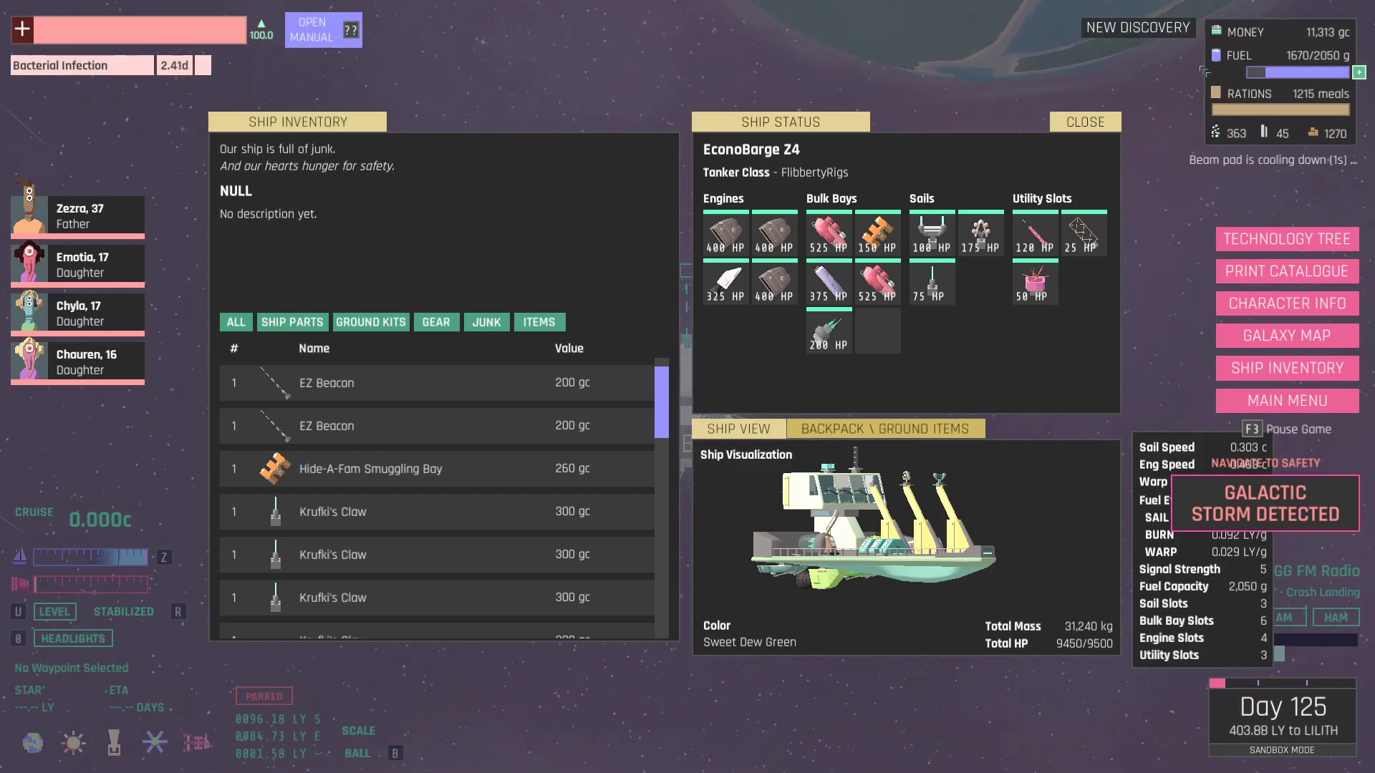
pyautogui.click(1302, 336)
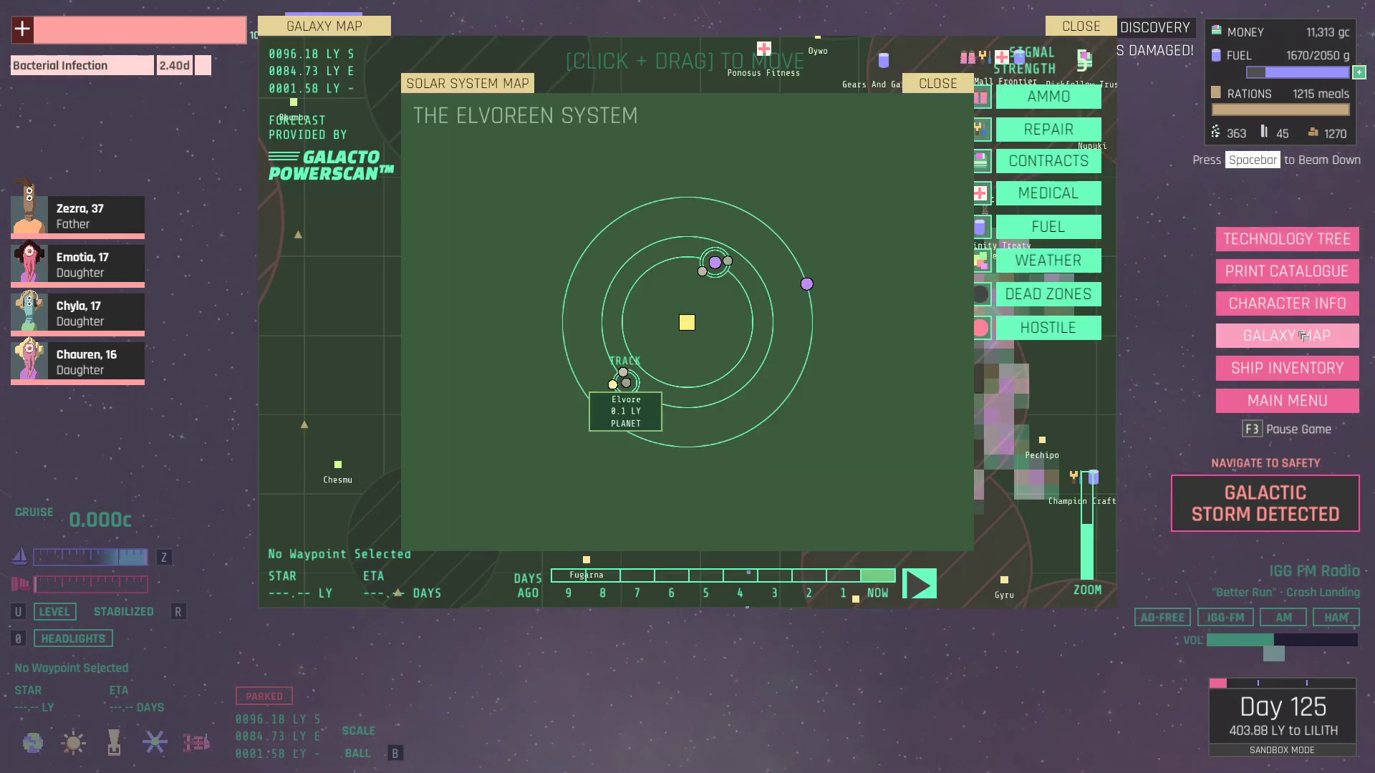
pyautogui.click(324, 26)
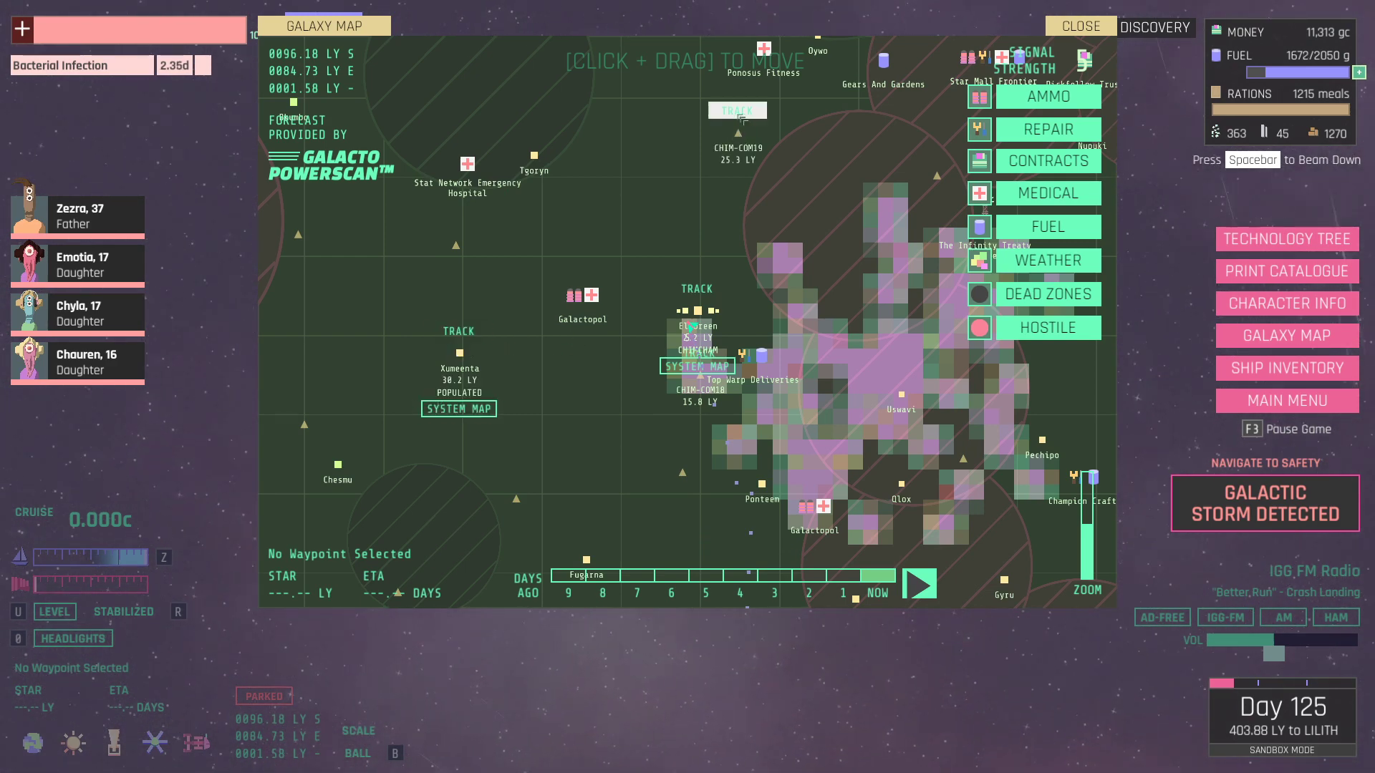
pyautogui.click(1074, 25)
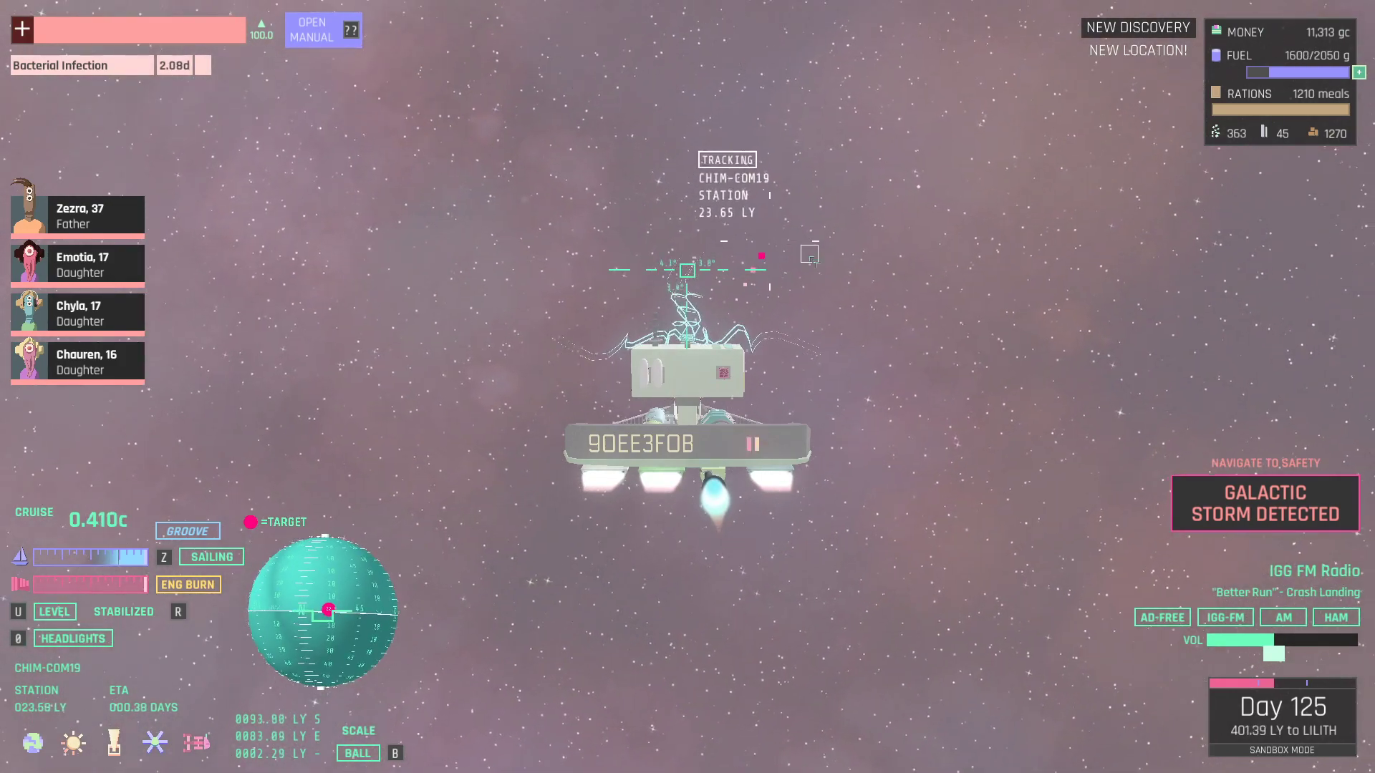
# Warp briefly toward CHIM-COM19 for a spacefaring level-up, then view ship inventory and status.
pyautogui.press('space')
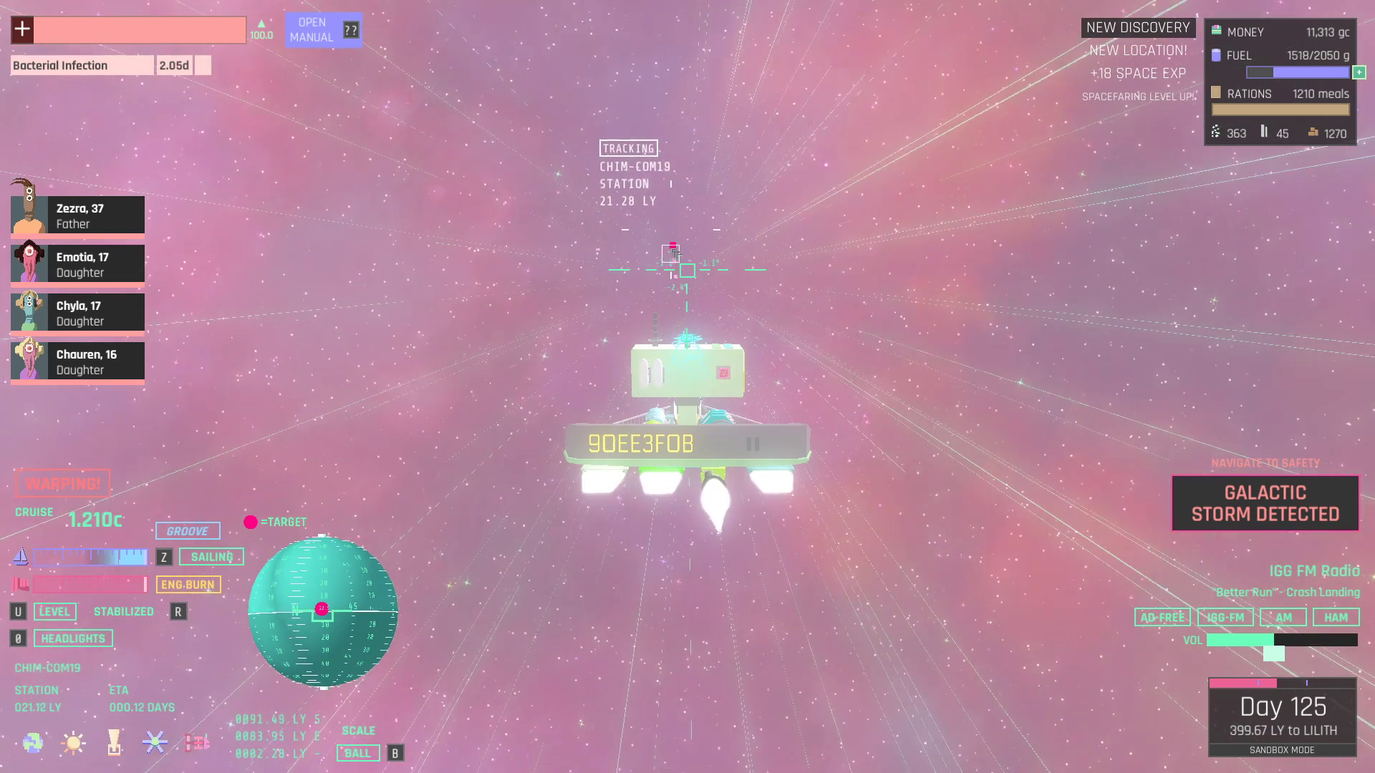
pyautogui.press('space')
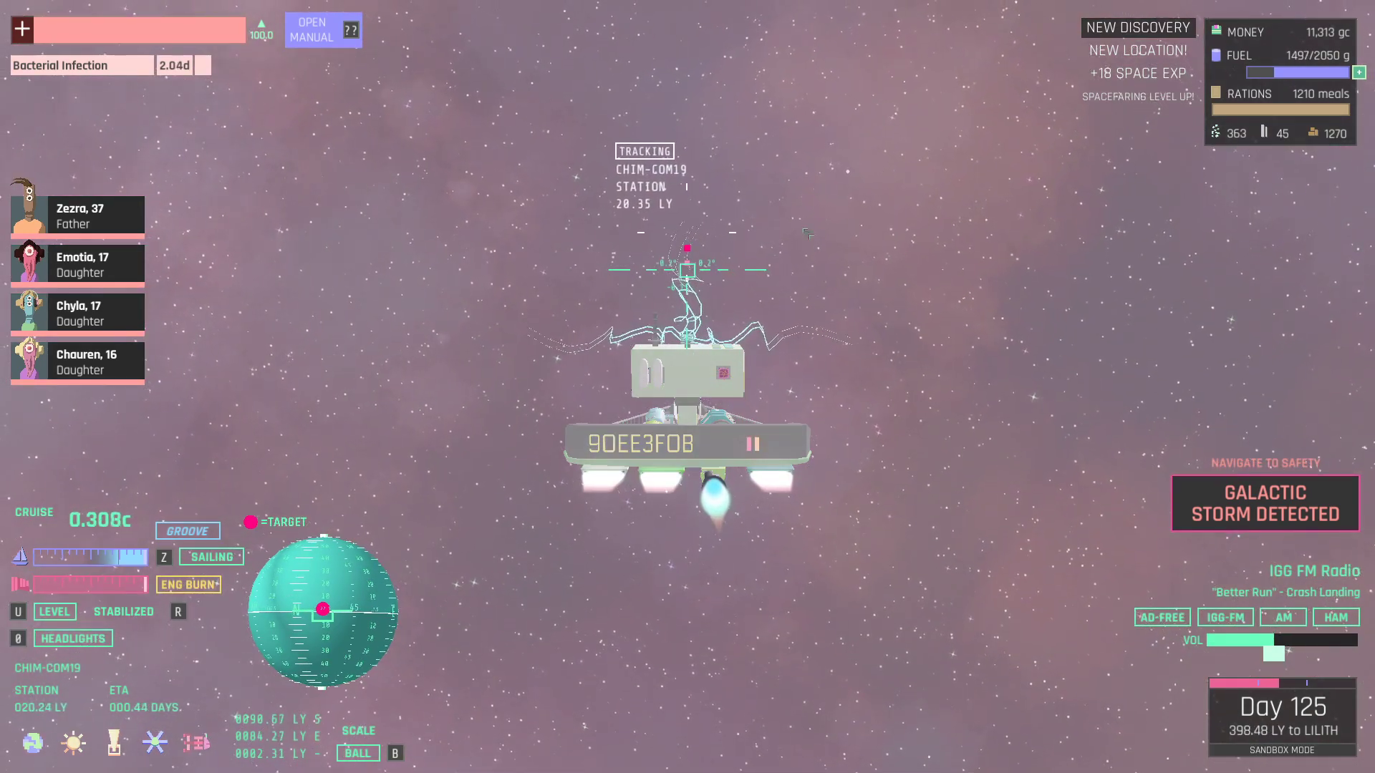
pyautogui.press('i')
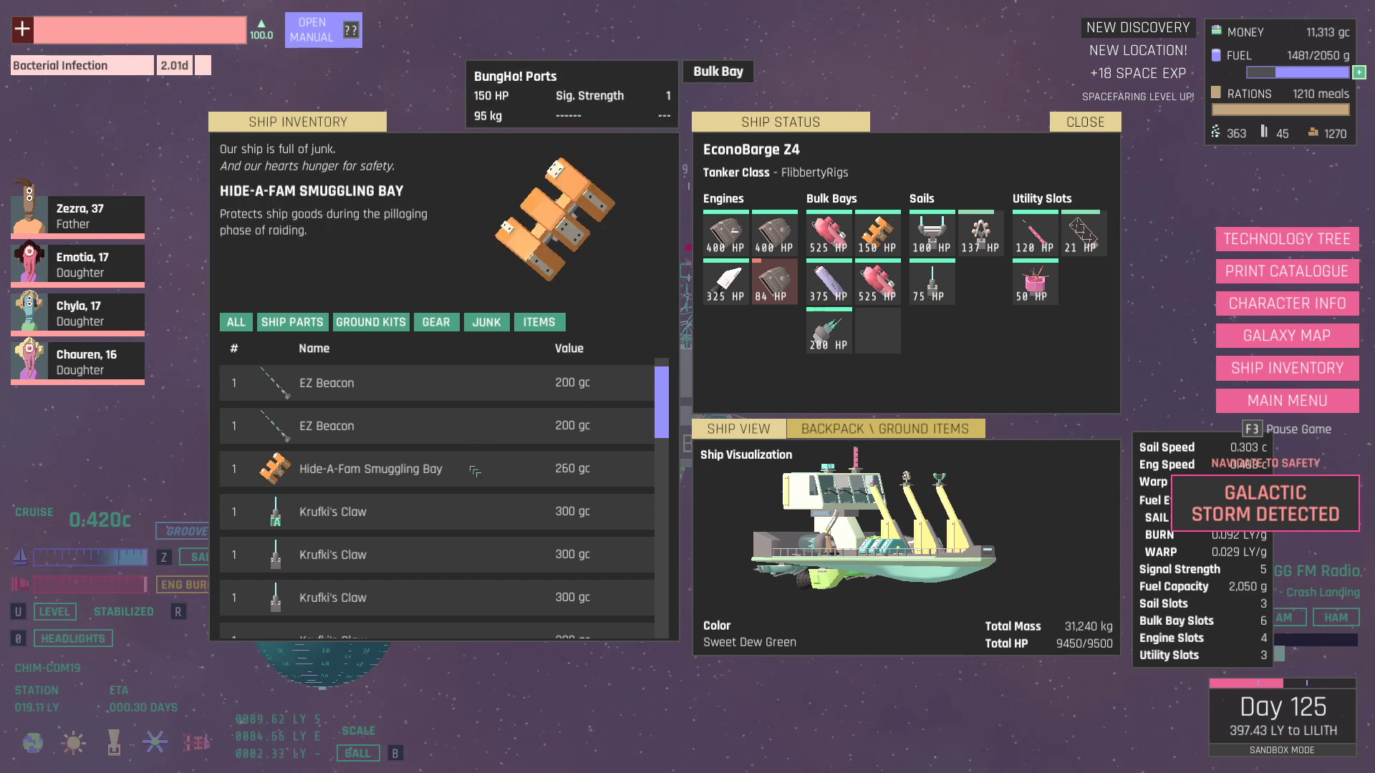
pyautogui.scroll(-5, 475, 469)
pyautogui.scroll(-5, 475, 470)
pyautogui.scroll(-3, 475, 470)
pyautogui.scroll(4, 476, 469)
pyautogui.scroll(4, 478, 467)
pyautogui.scroll(3, 478, 468)
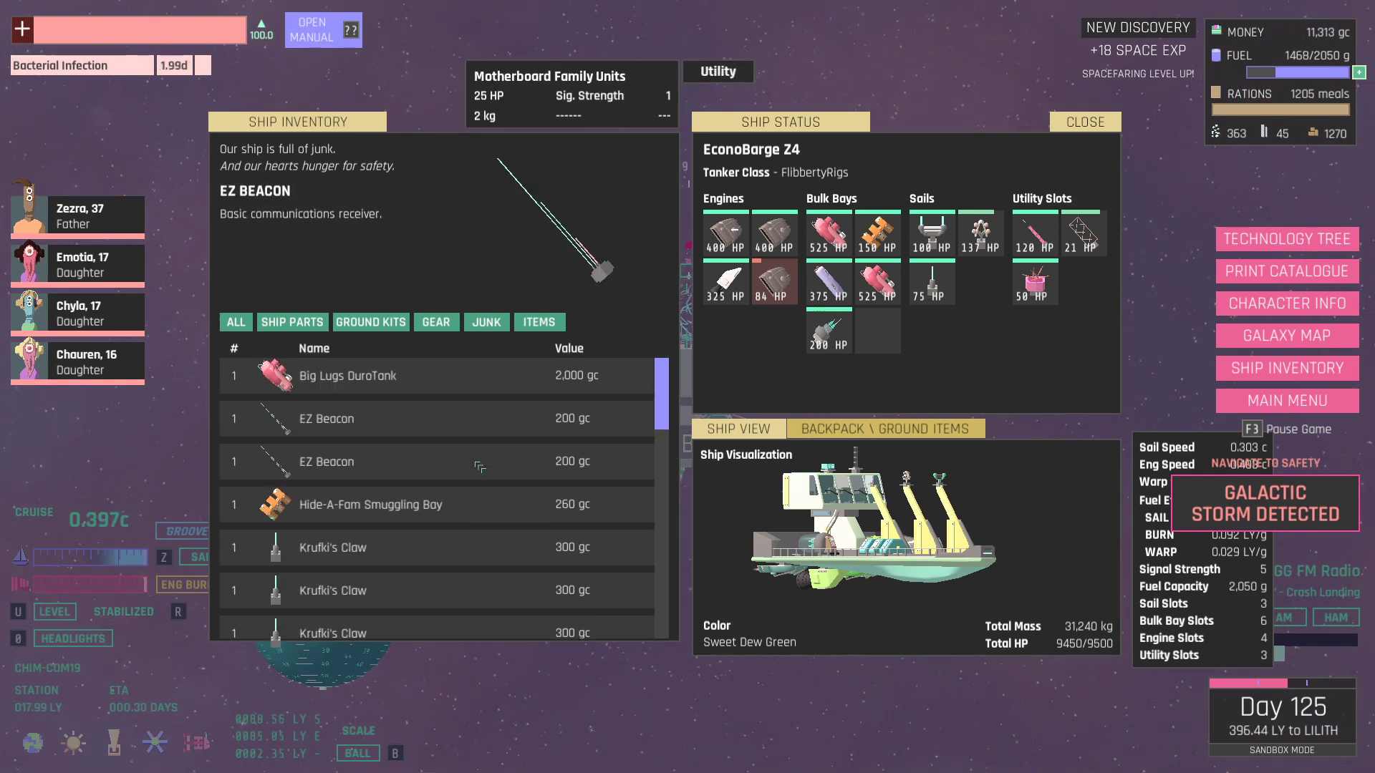
# Drag both XK-3 NeoWings from hands into the Sails slots, then return to the galaxy map.
pyautogui.click(832, 429)
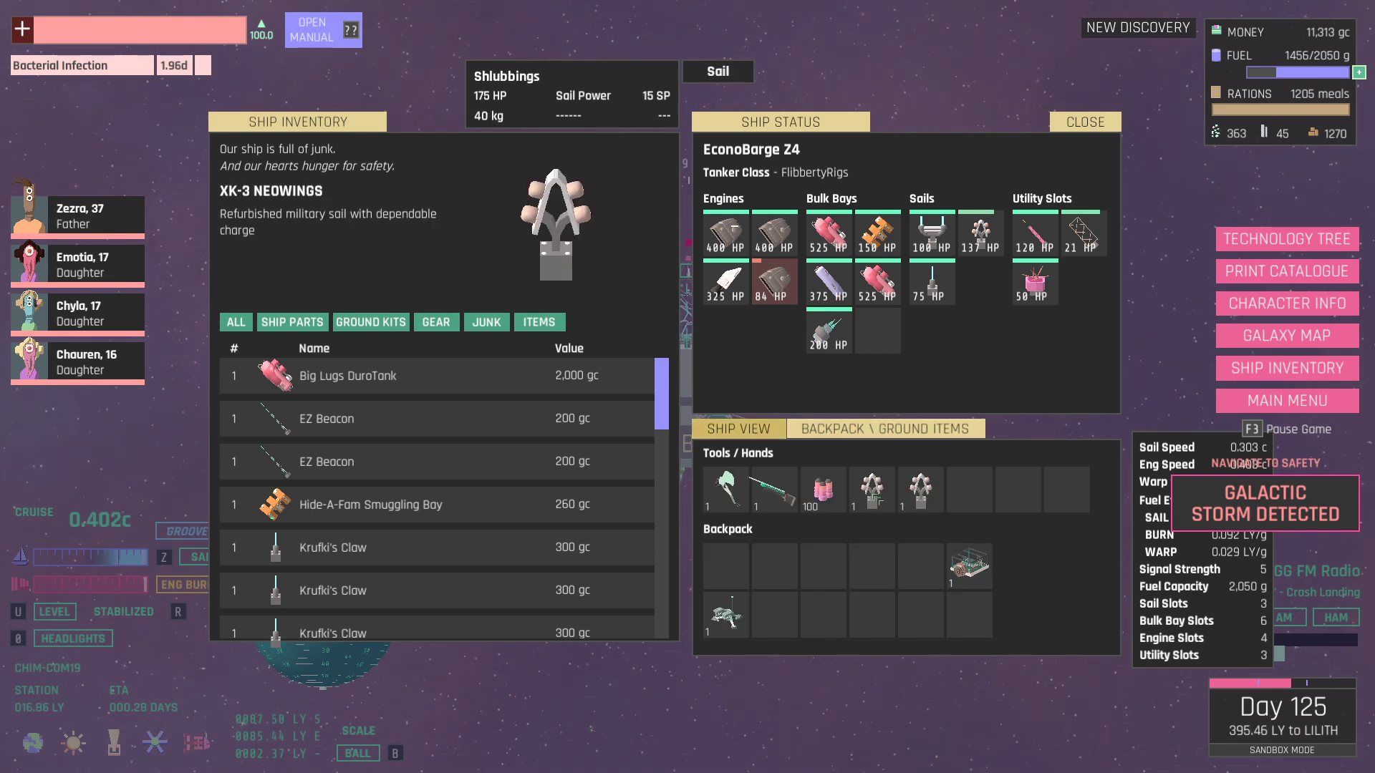
pyautogui.moveTo(875, 486); pyautogui.dragTo(927, 231)
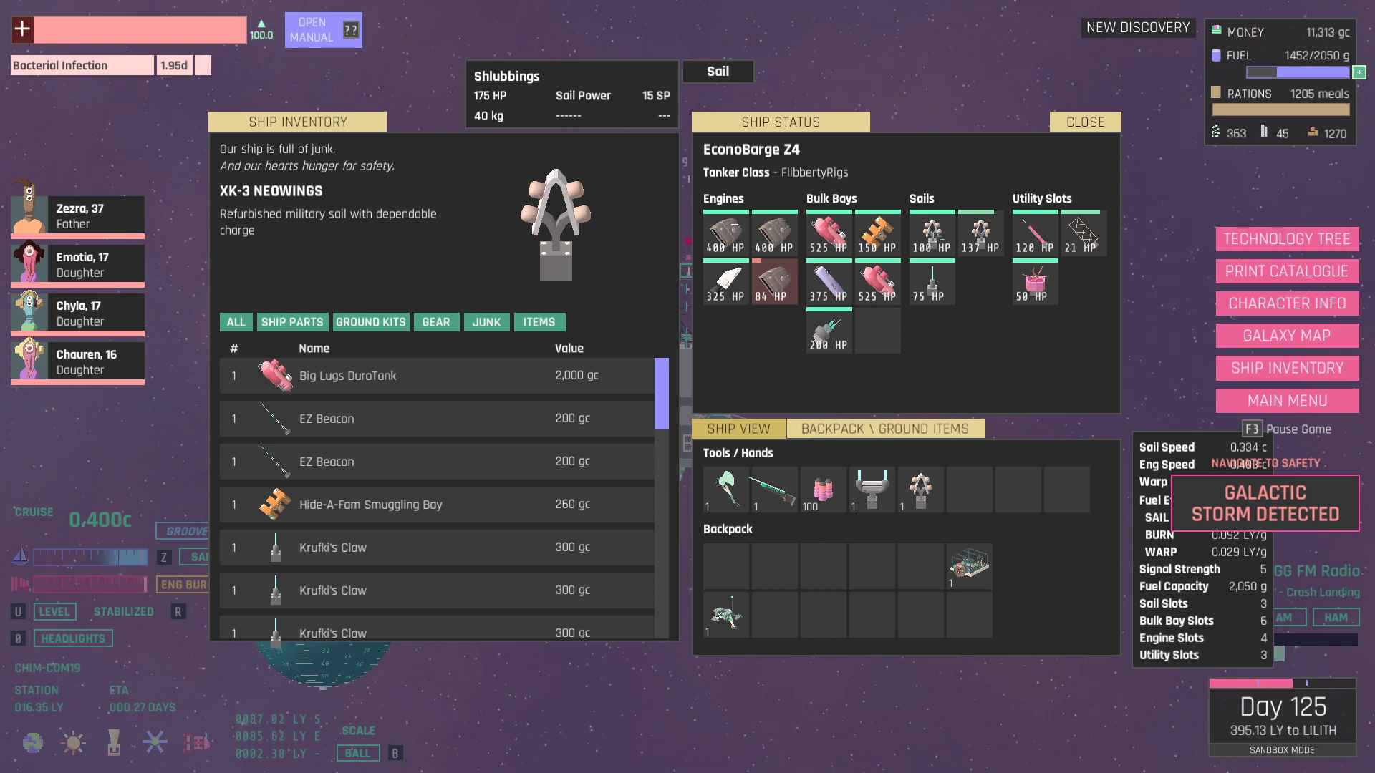
pyautogui.moveTo(920, 488); pyautogui.dragTo(931, 238)
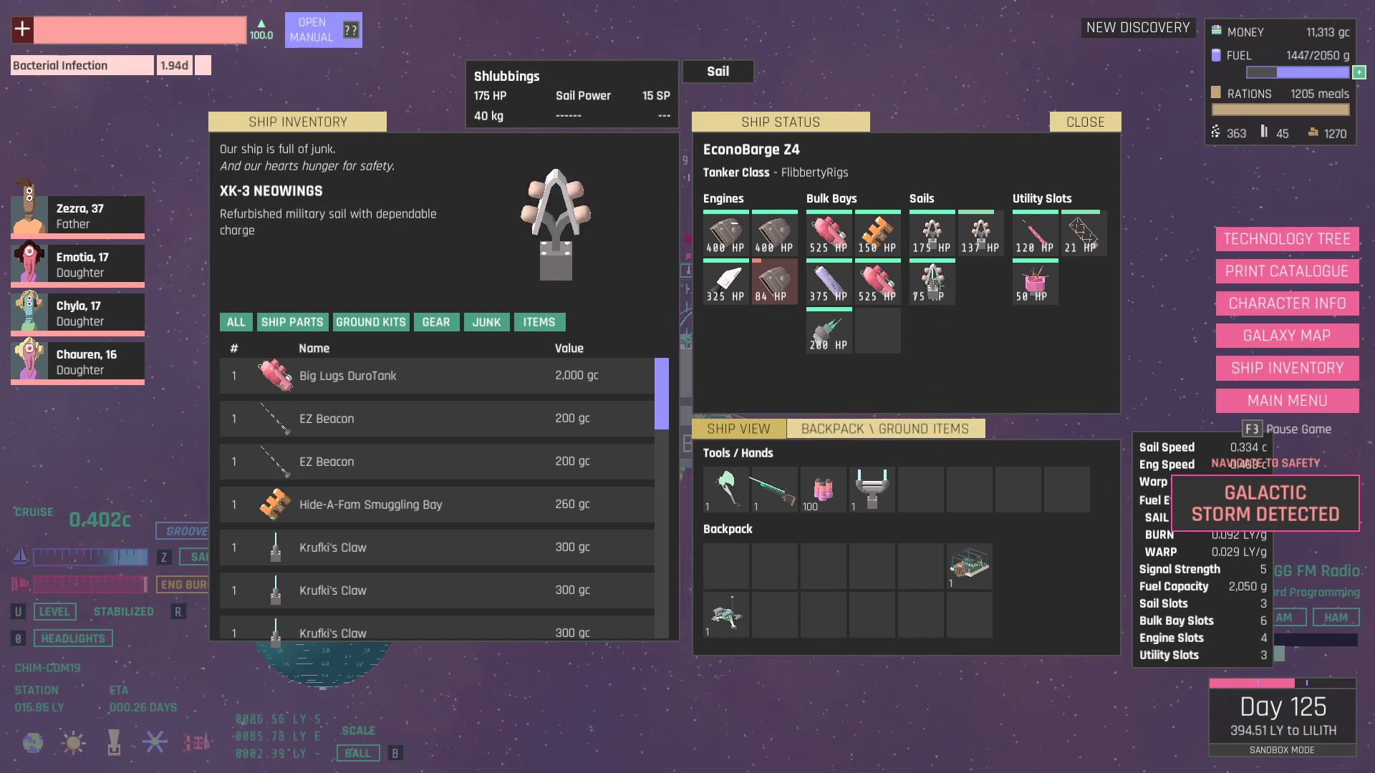
pyautogui.click(1085, 122)
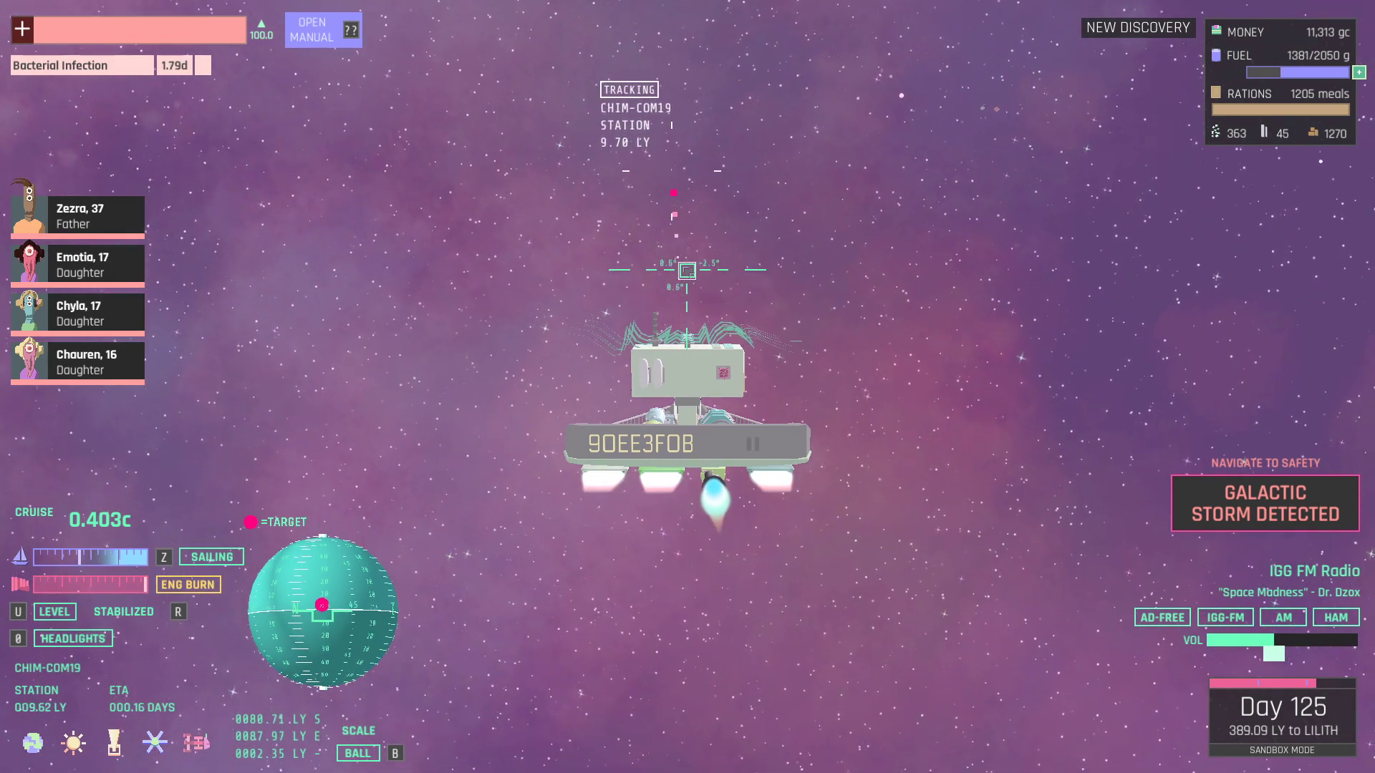
pyautogui.press('i')
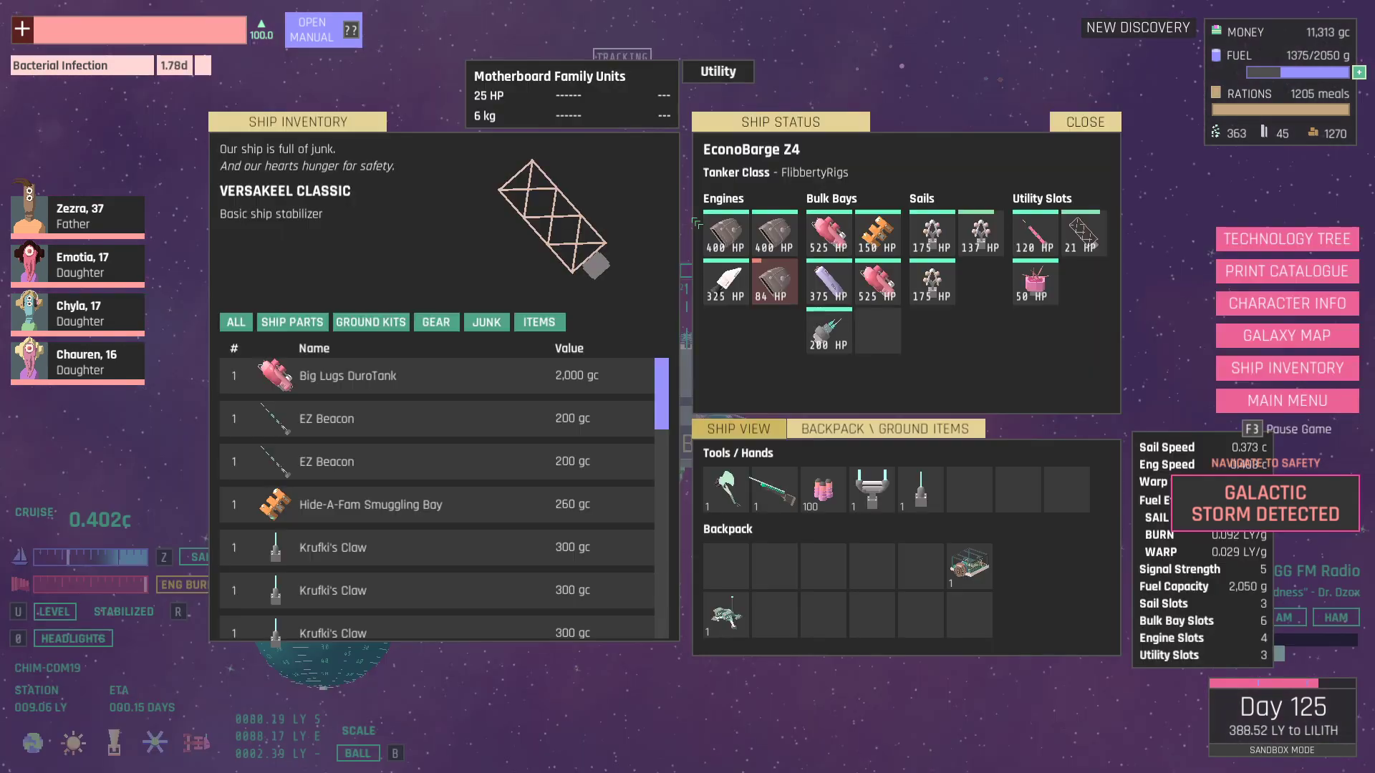
pyautogui.click(1287, 335)
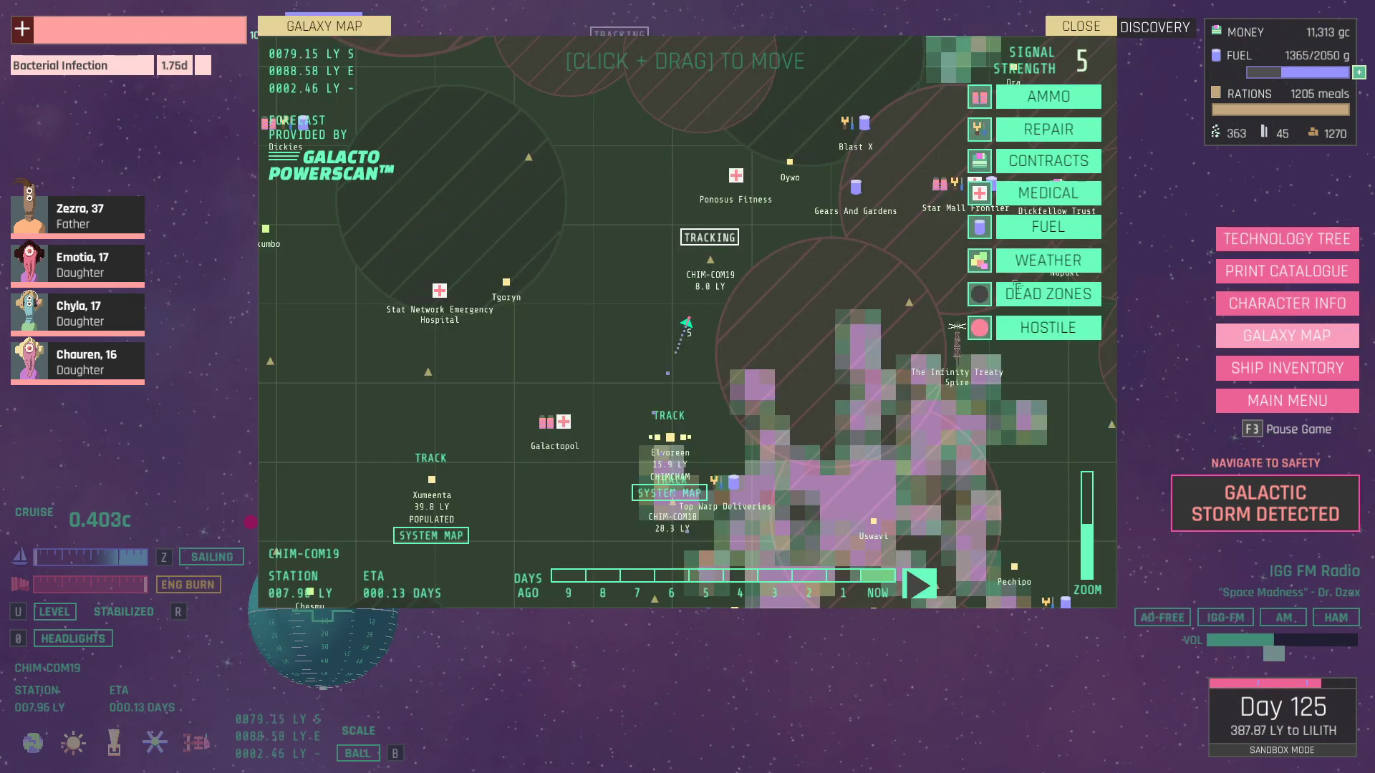
pyautogui.scroll(3, 801, 281)
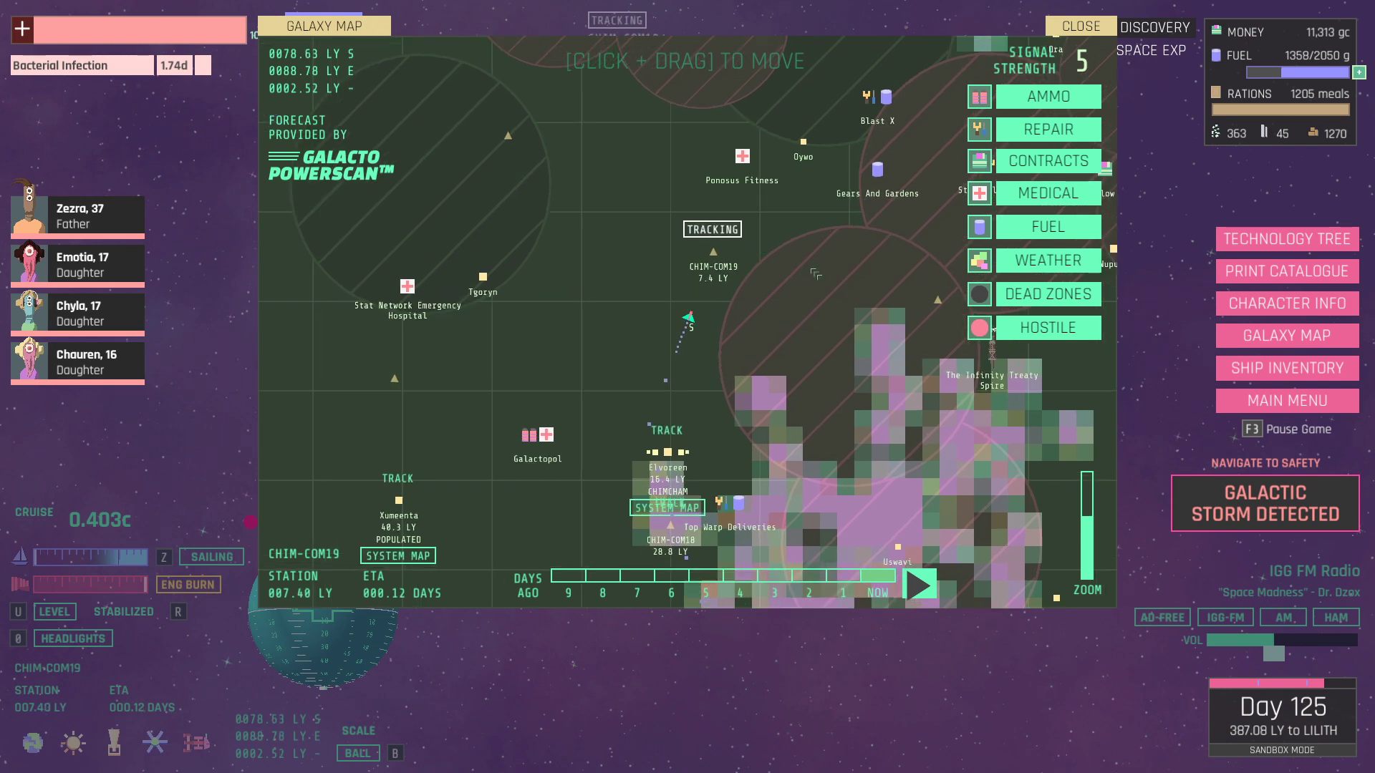
pyautogui.scroll(-4, 800, 283)
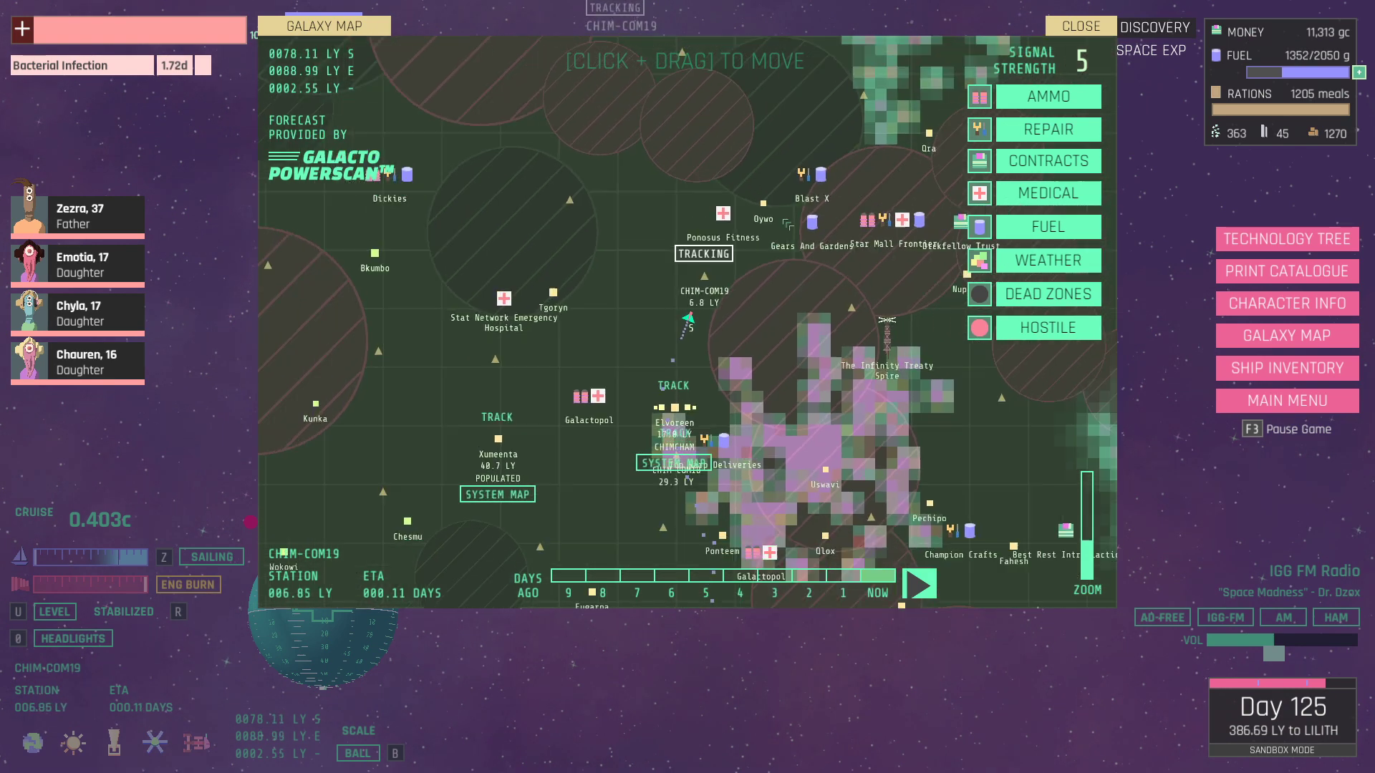
pyautogui.scroll(-3, 788, 225)
pyautogui.scroll(-3, 788, 223)
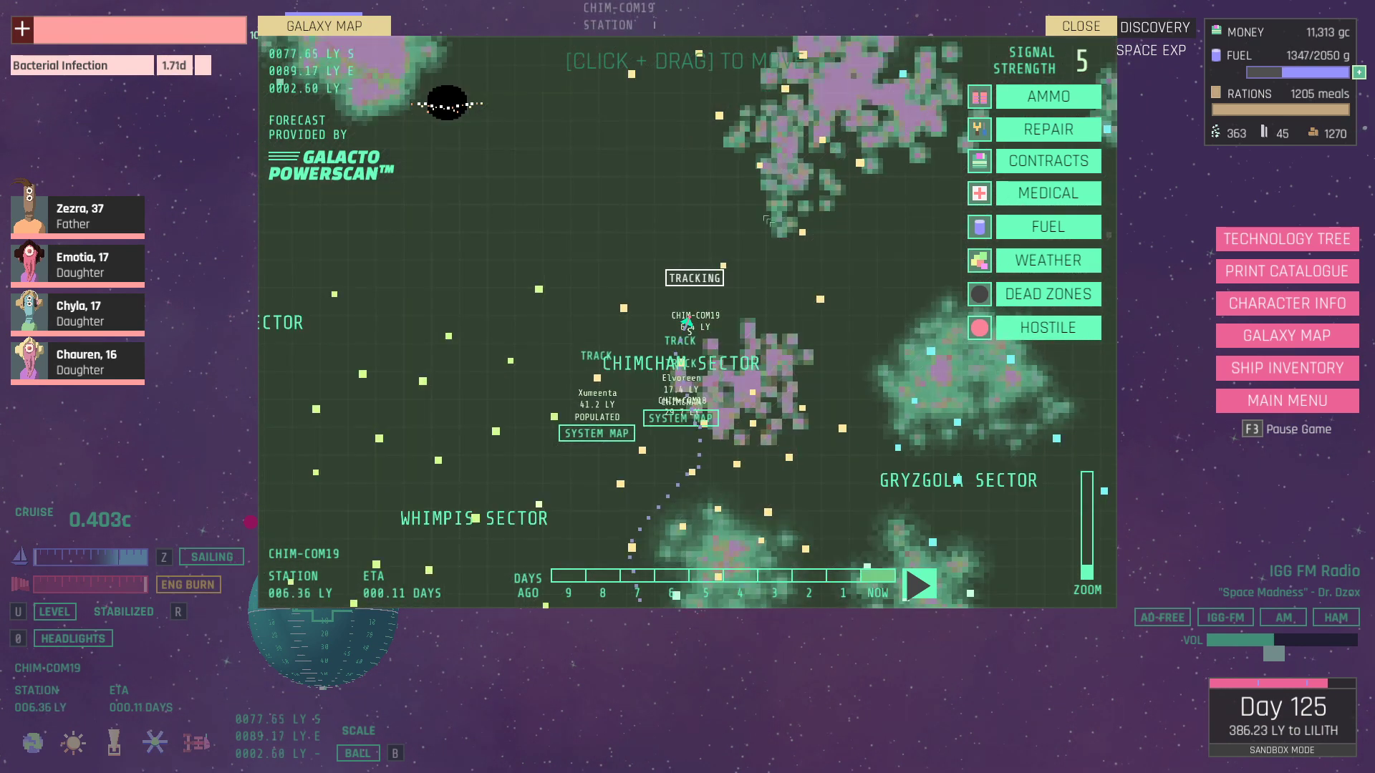
pyautogui.scroll(3, 769, 222)
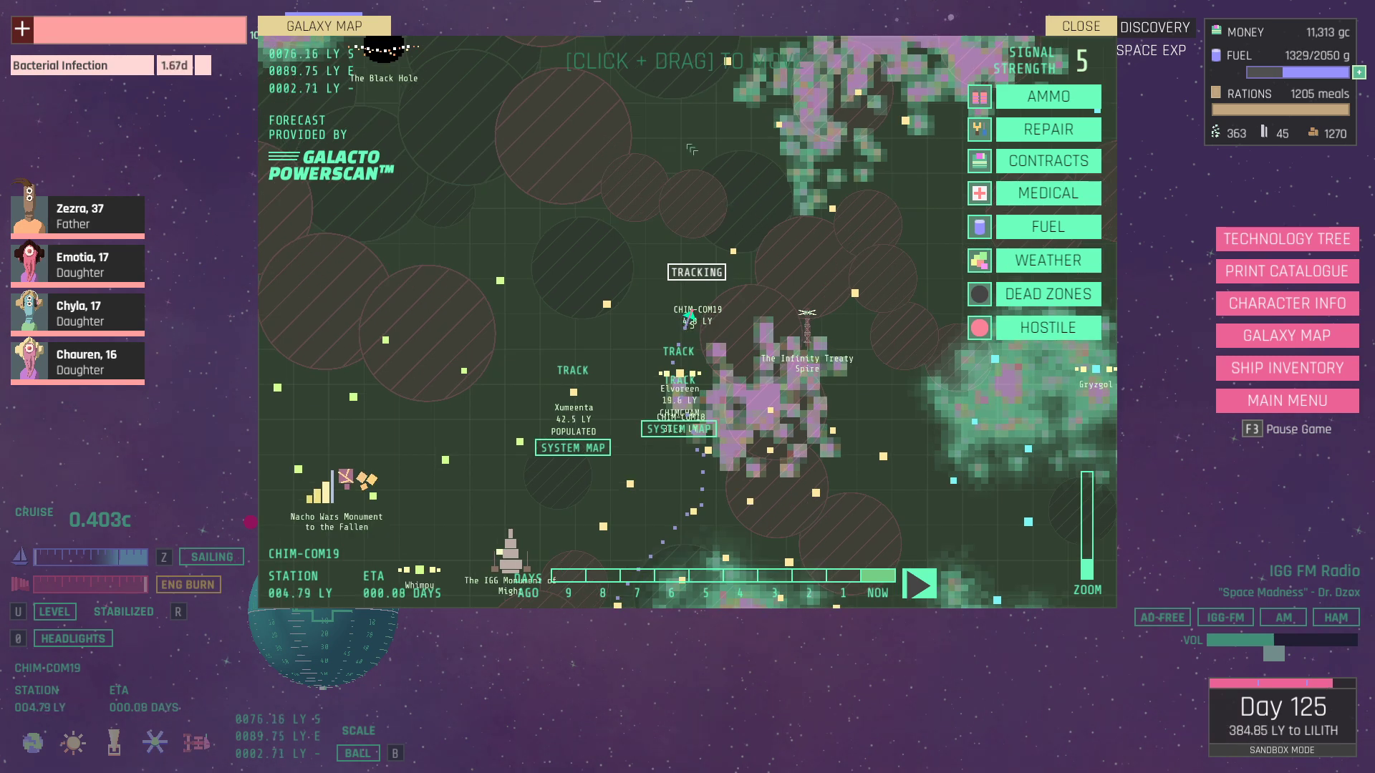
# Pan the galaxy map northward, close it, and sail on until reaching CHIM-COM19 station.
pyautogui.moveTo(673, 144); pyautogui.dragTo(658, 286)
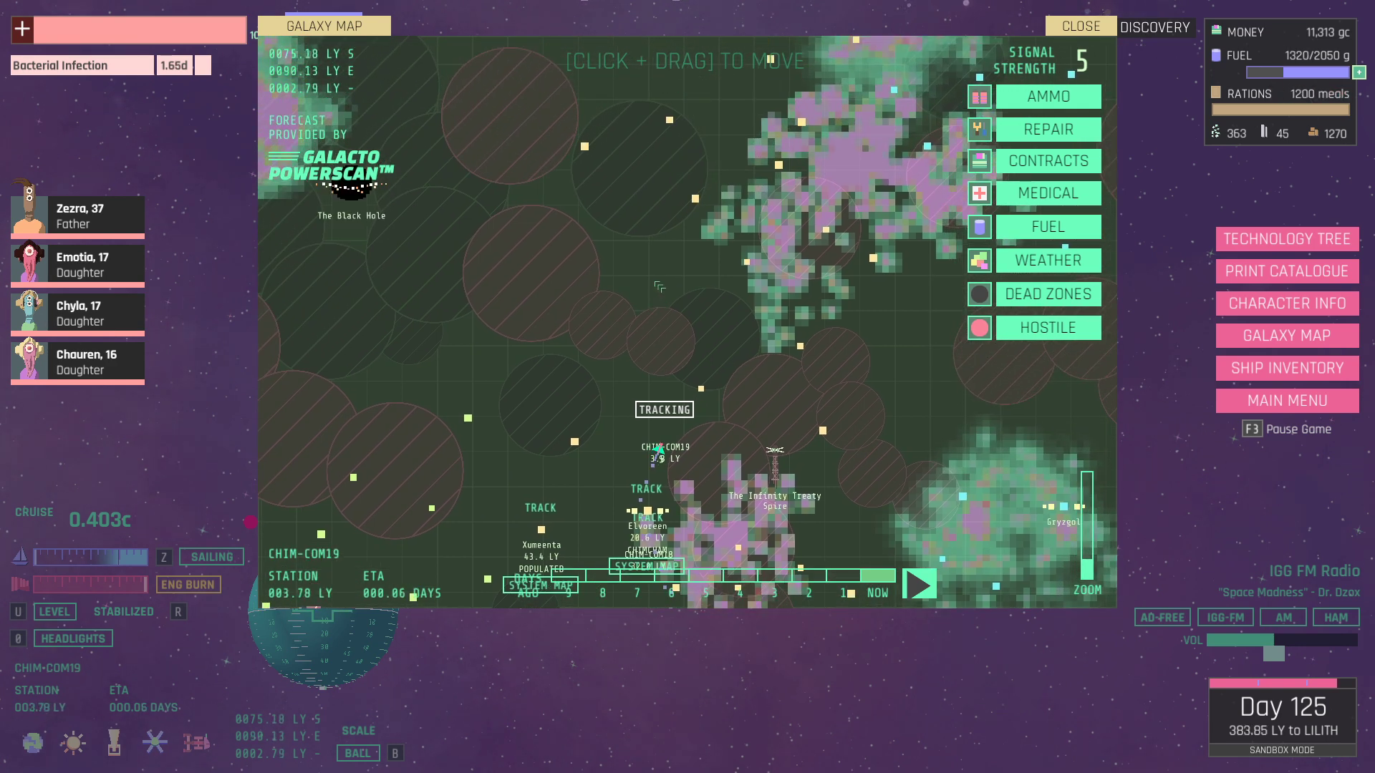
pyautogui.moveTo(659, 286); pyautogui.dragTo(619, 272)
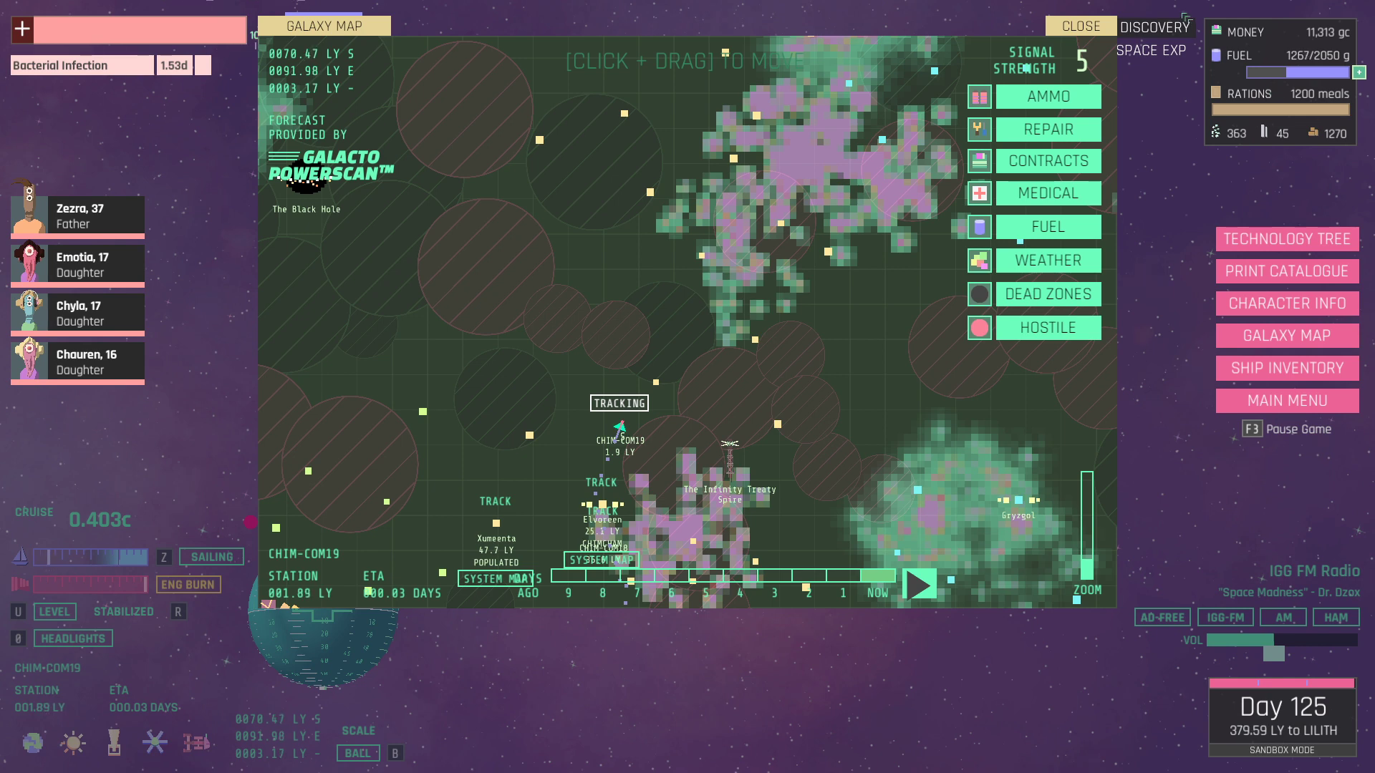
pyautogui.click(1081, 25)
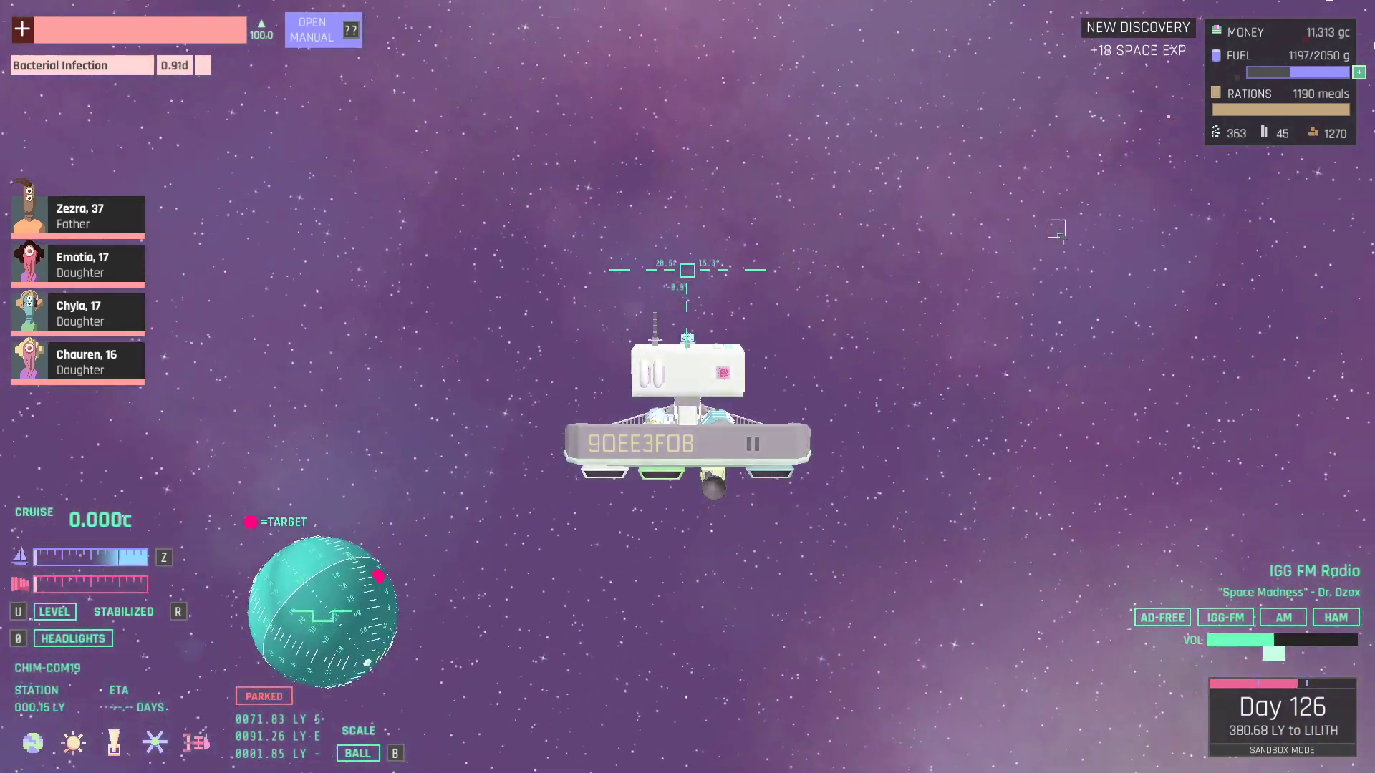
# Undock from CHIM-COM19, stop 0.7 LY away, and bring the galaxy map back up.
pyautogui.moveTo(1057, 234)
pyautogui.mouseDown()
pyautogui.moveTo(792, 141)
pyautogui.moveTo(597, 325)
pyautogui.mouseUp()
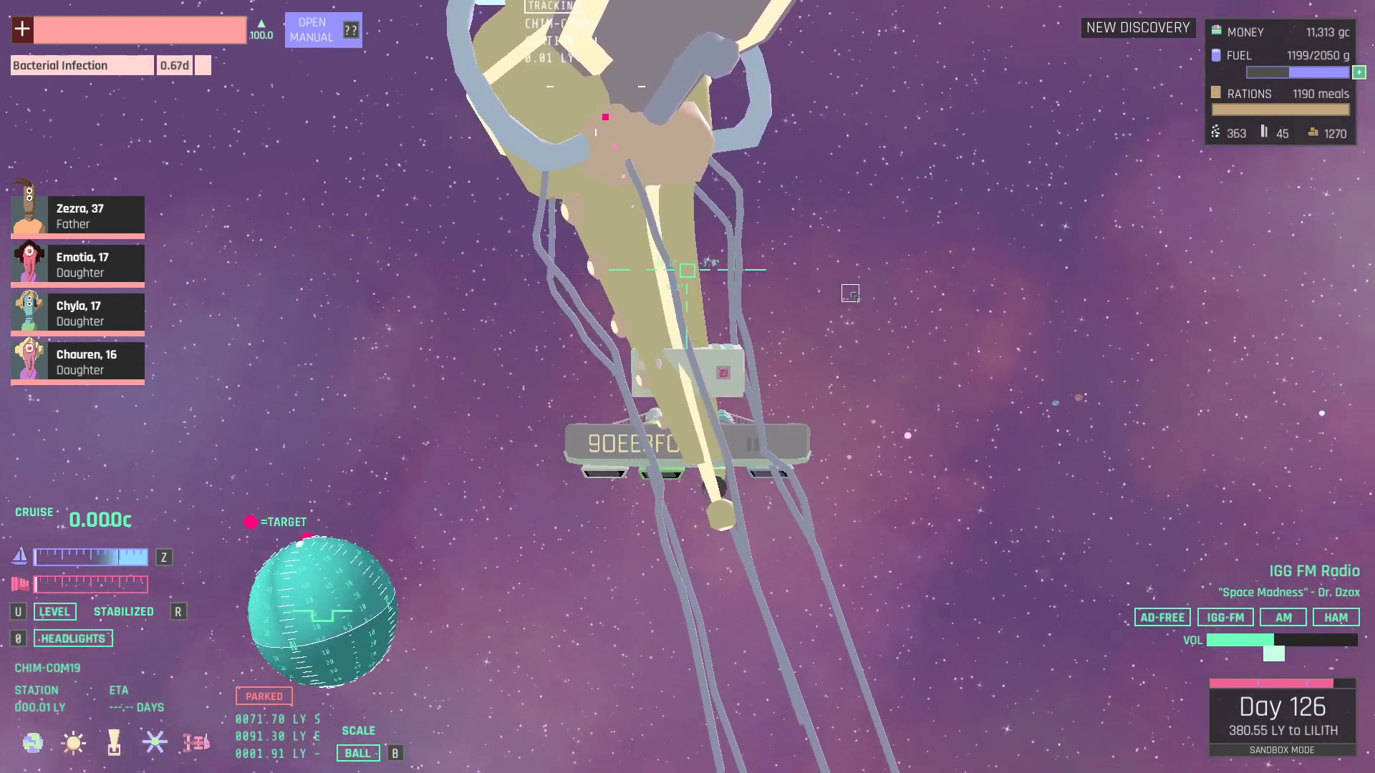
pyautogui.press('w')
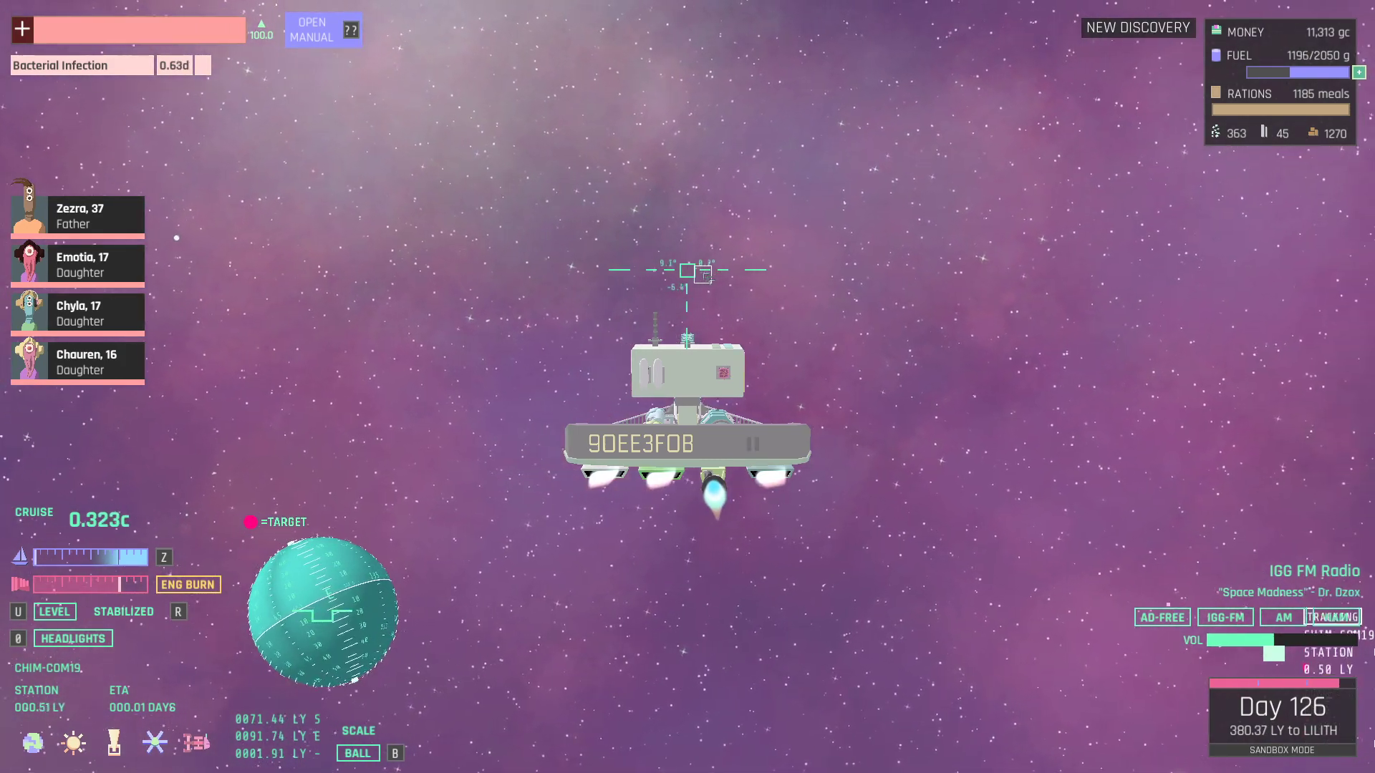
pyautogui.press('s')
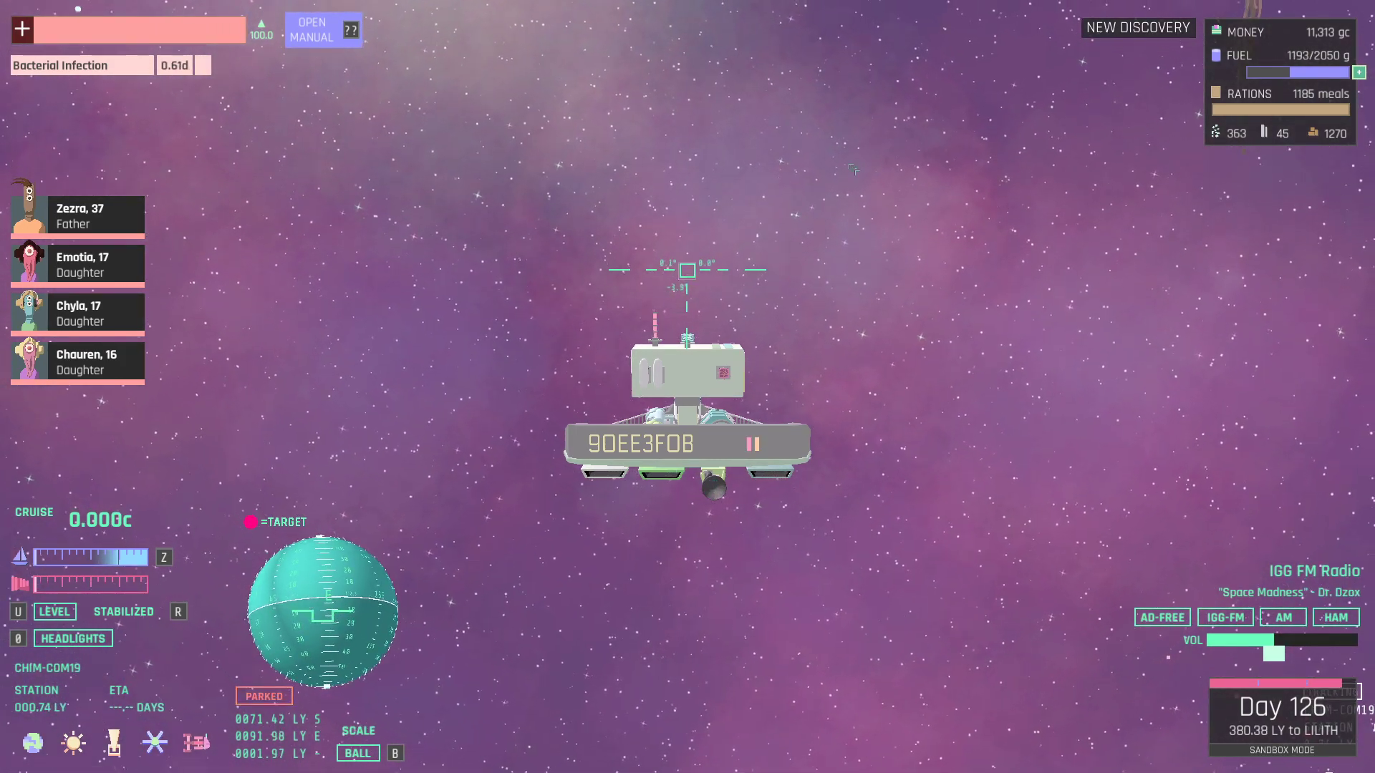
pyautogui.press('Tab')
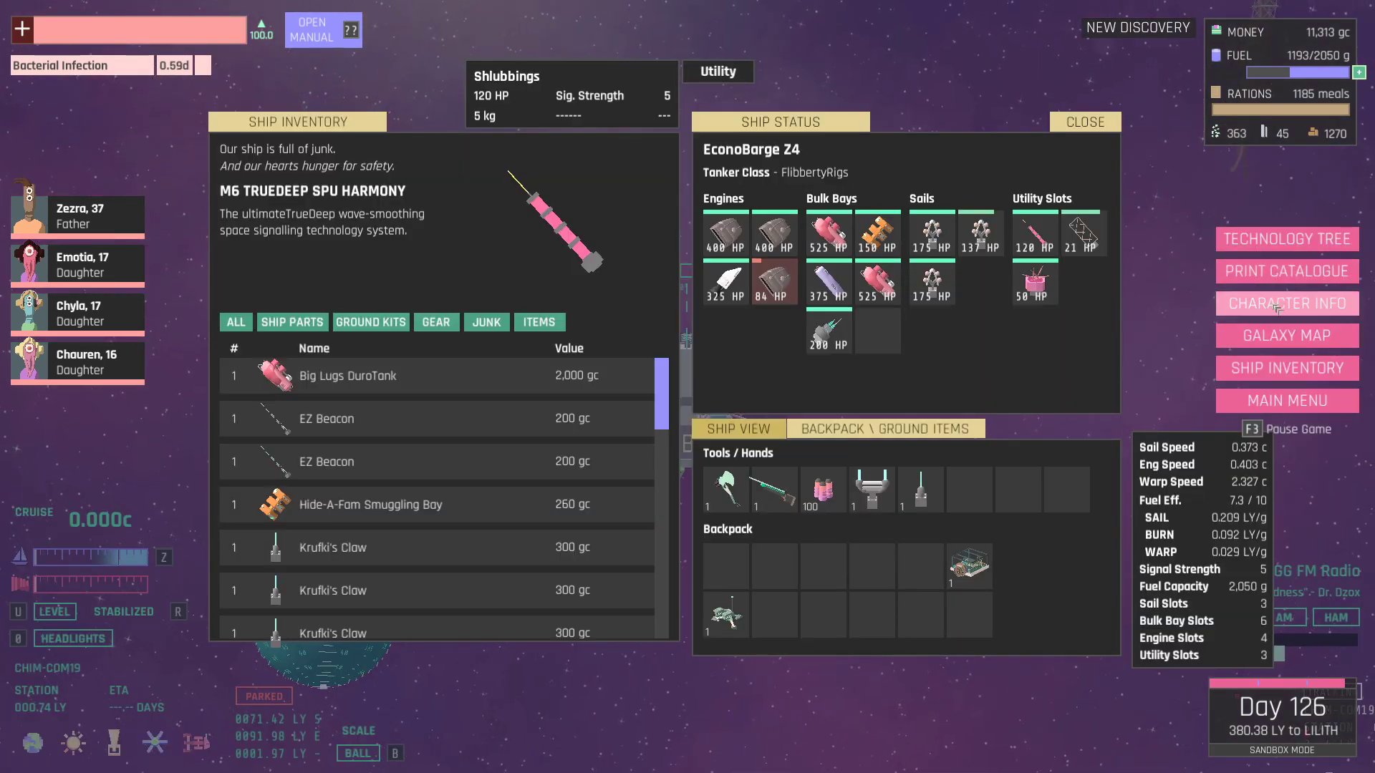
pyautogui.click(1287, 335)
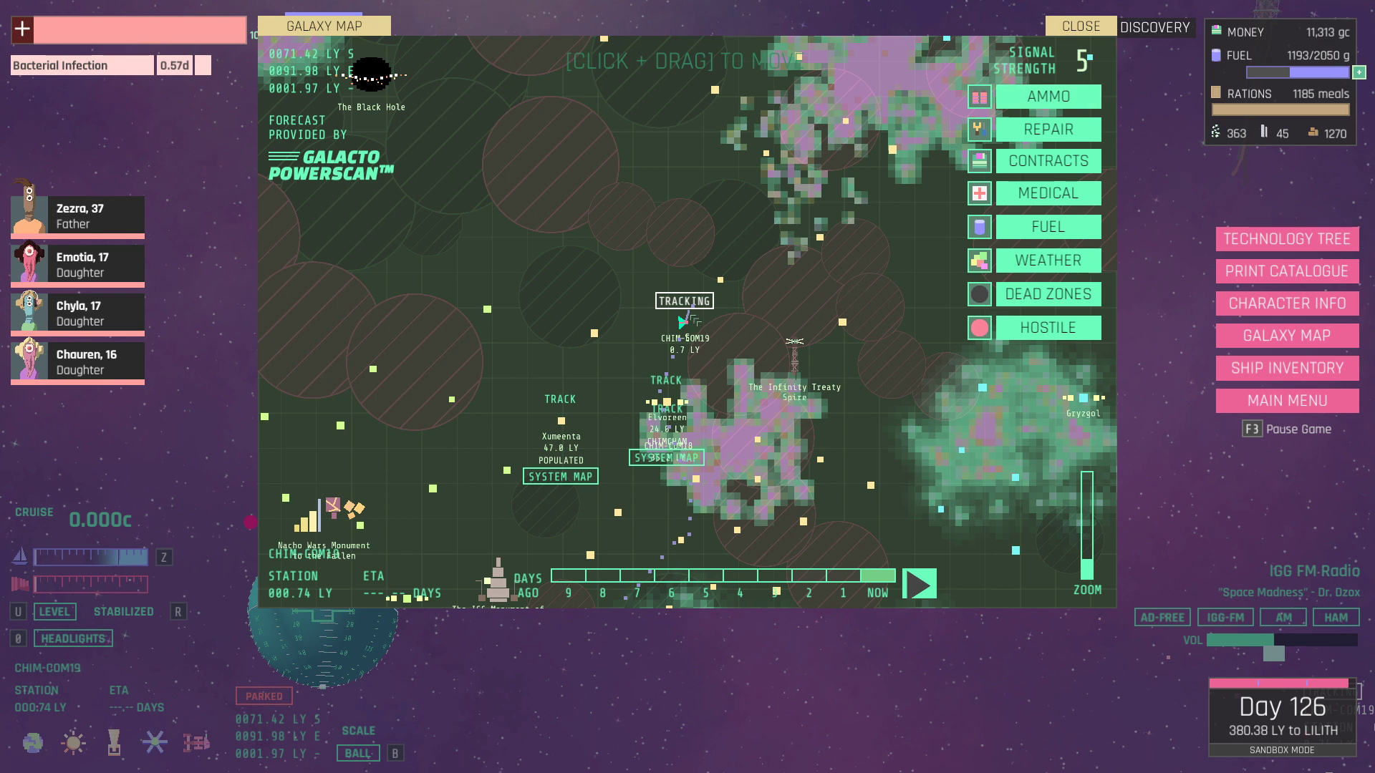
pyautogui.scroll(3, 683, 318)
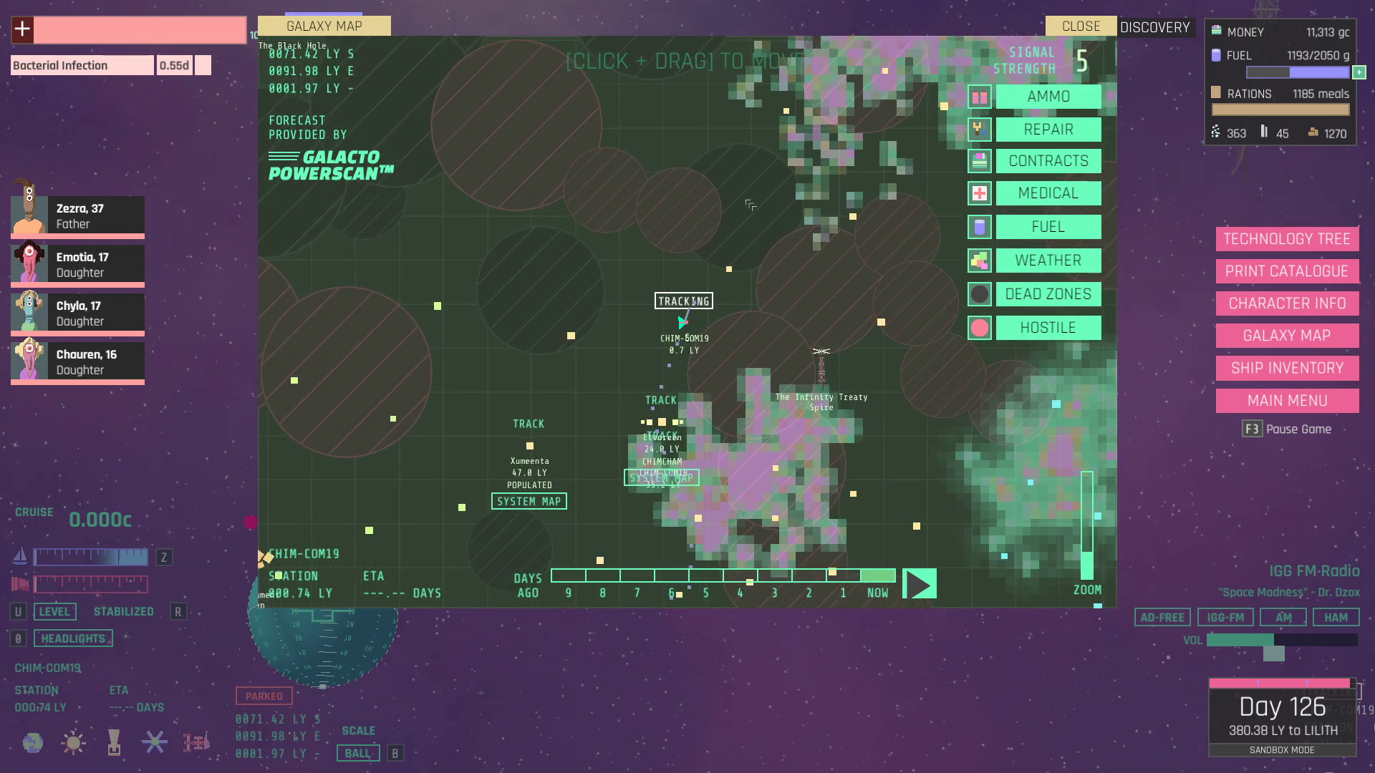
pyautogui.scroll(-2, 744, 261)
pyautogui.scroll(-1, 743, 261)
pyautogui.moveTo(707, 298)
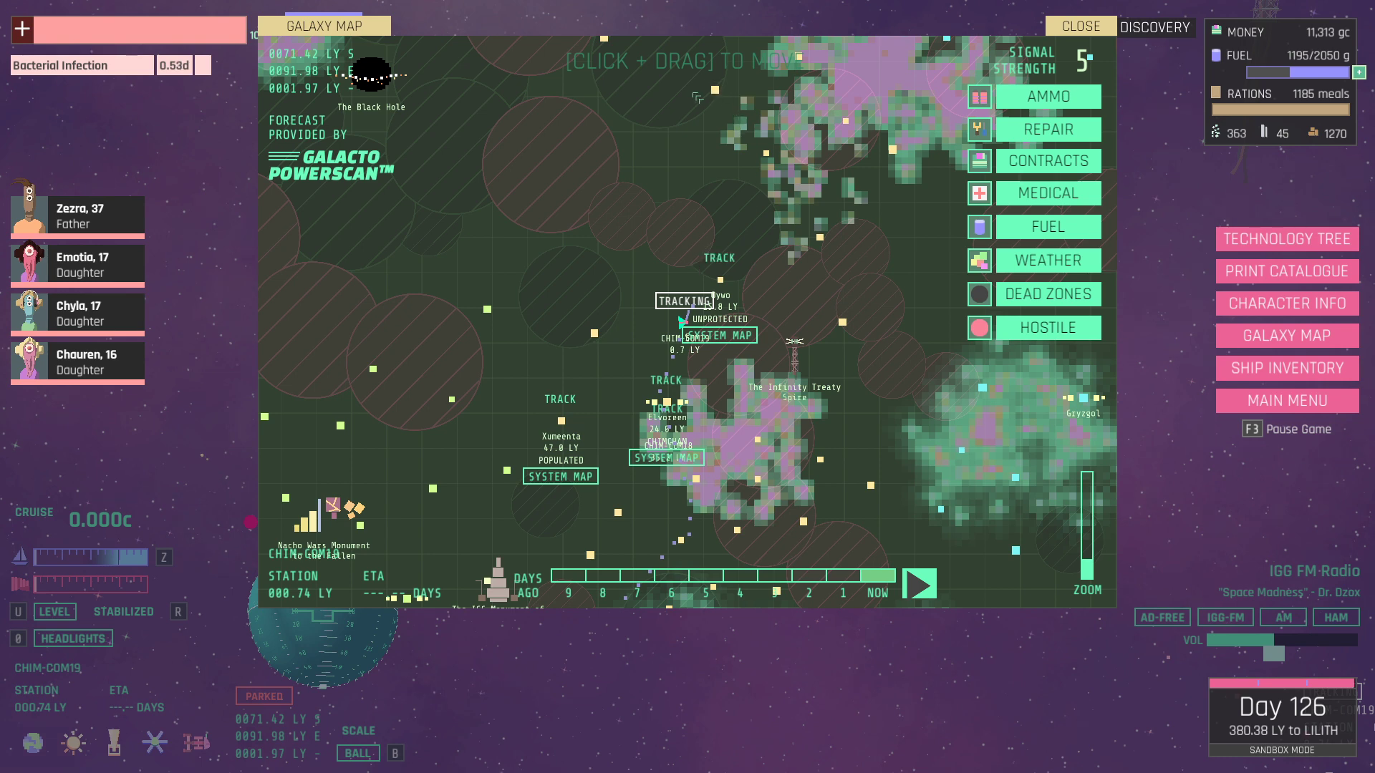
pyautogui.scroll(1, 699, 97)
pyautogui.scroll(-2, 699, 97)
pyautogui.scroll(1, 713, 203)
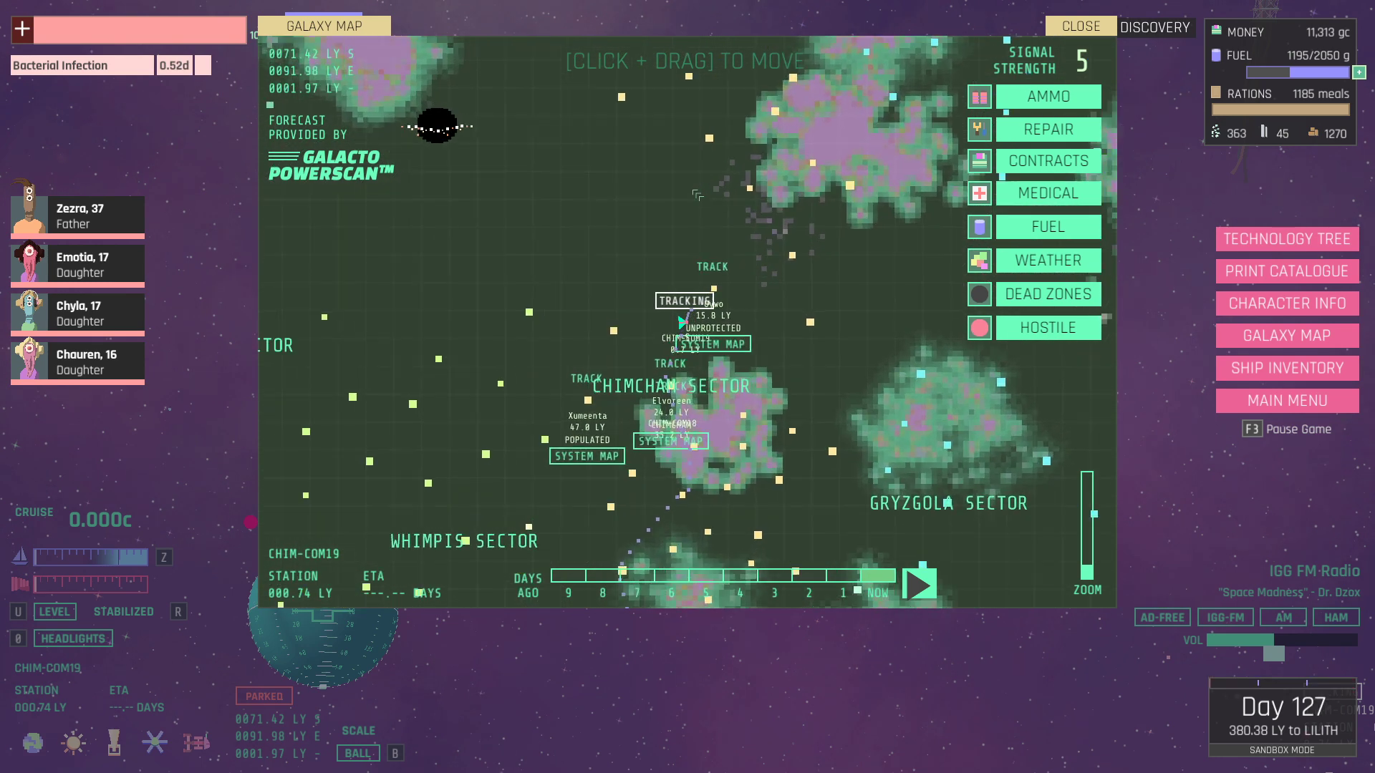
pyautogui.scroll(2, 714, 202)
pyautogui.scroll(1, 716, 202)
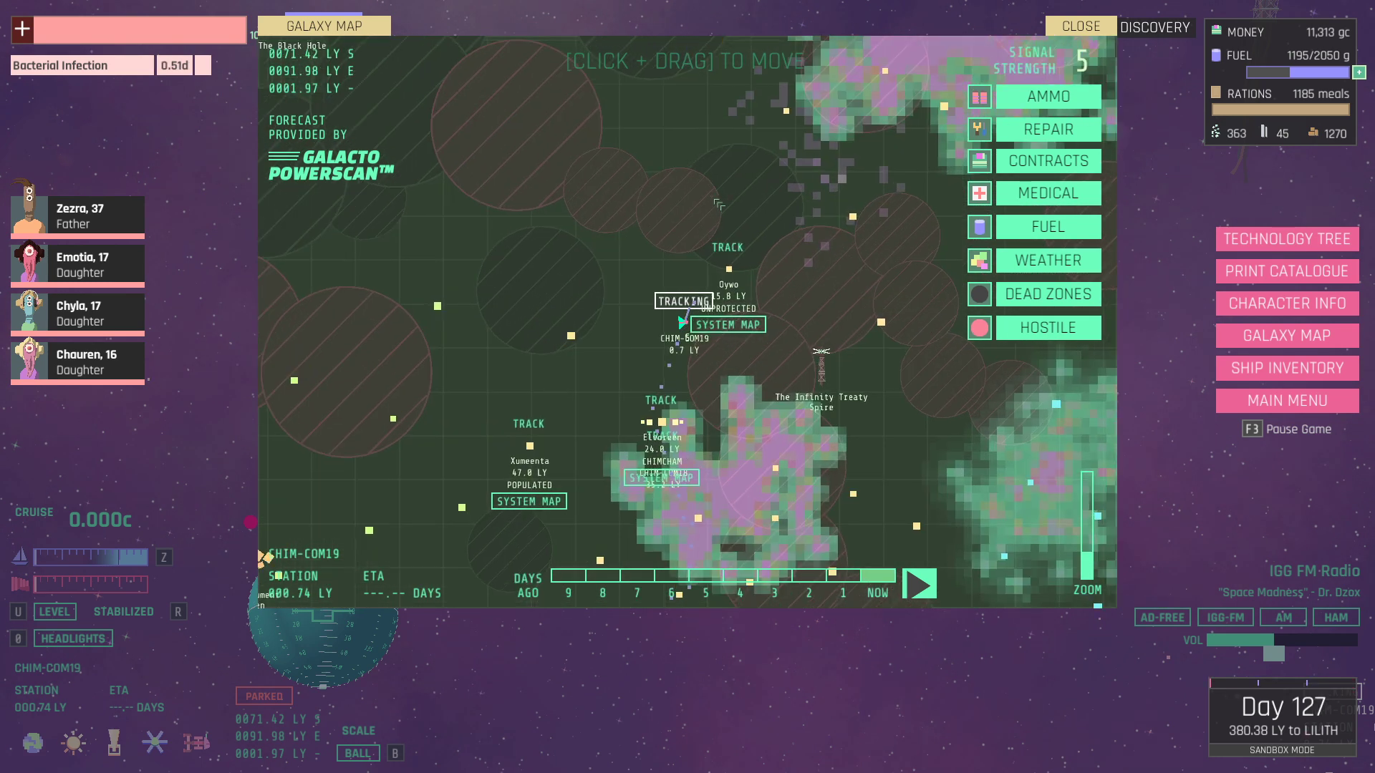
pyautogui.scroll(1, 717, 205)
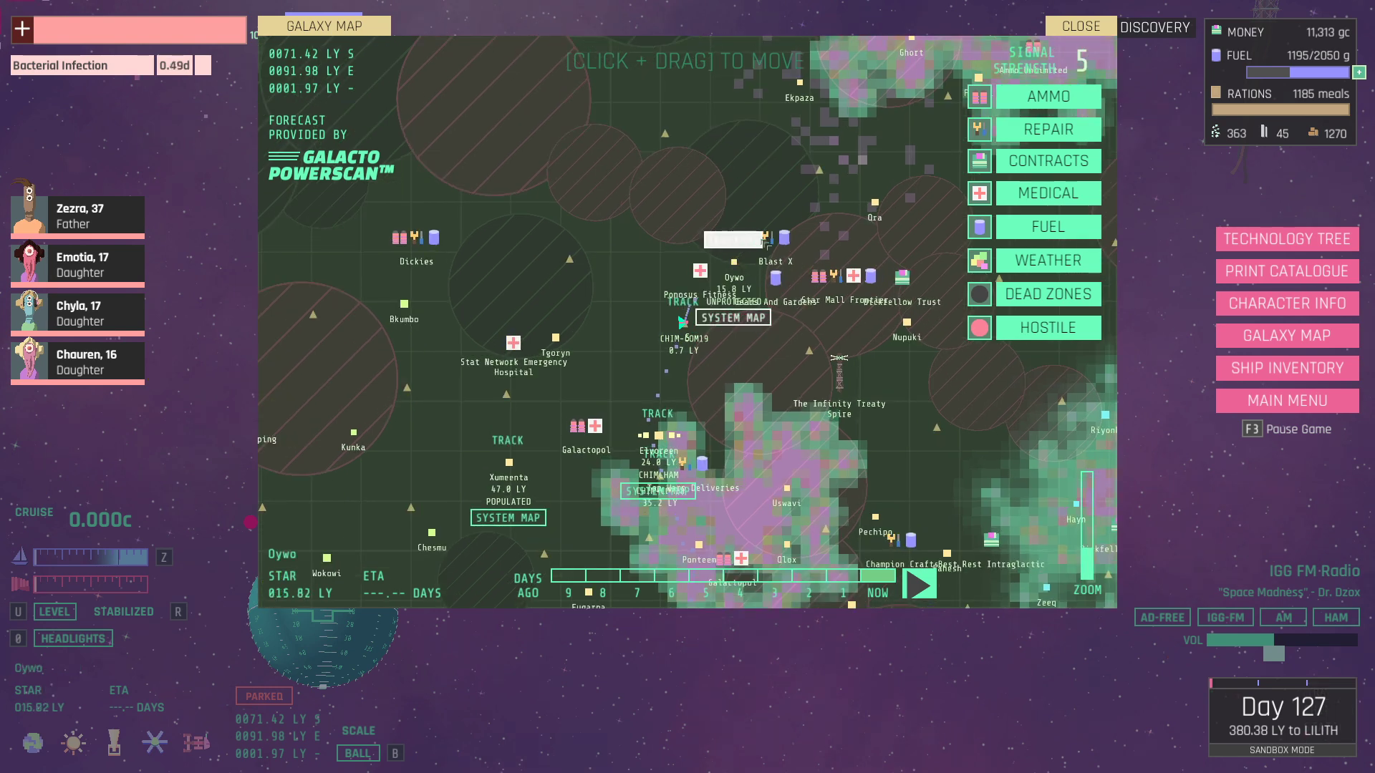
# Track the star Oywo, 15.82 LY away, and close the galaxy map.
pyautogui.click(1081, 26)
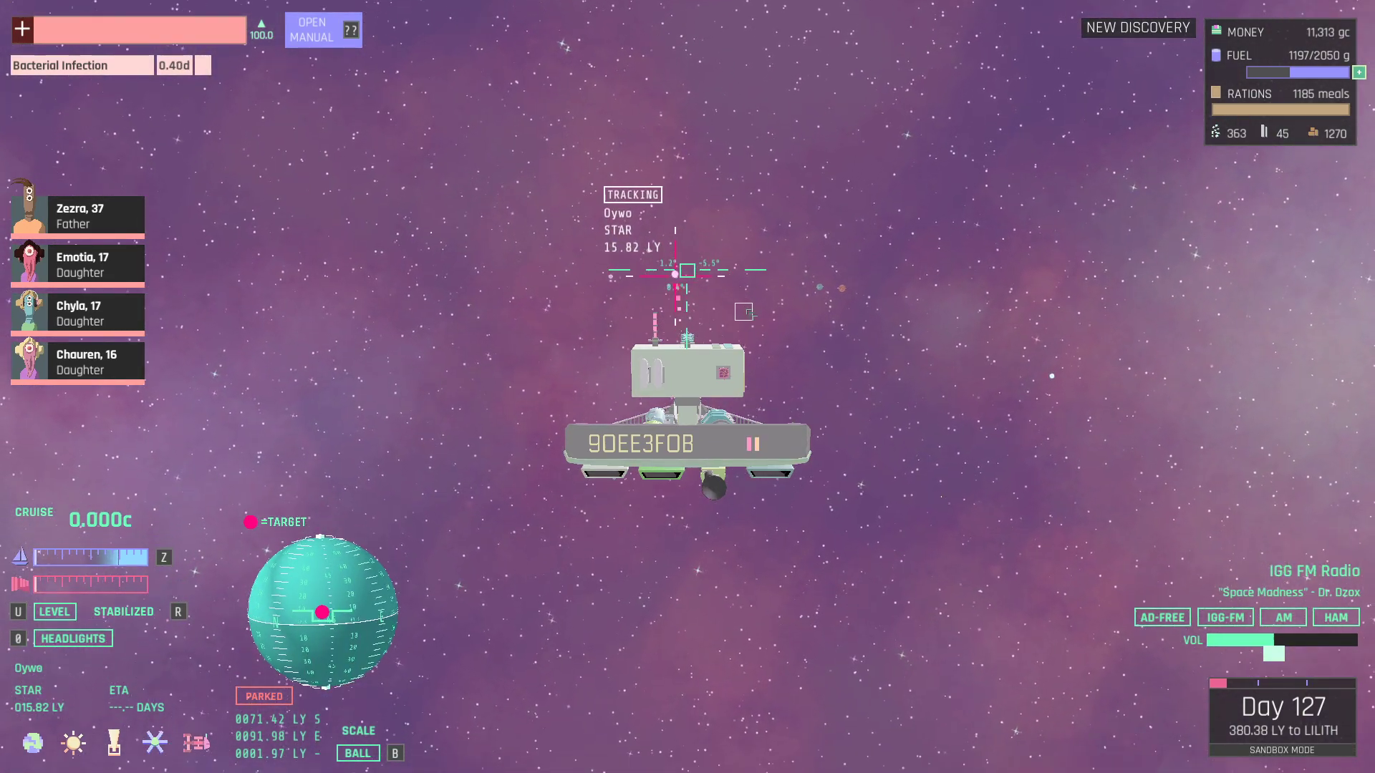
# Sail toward Oywo at about 0.29c, then check ship inventory and status at 8.92 LY.
pyautogui.press('z')
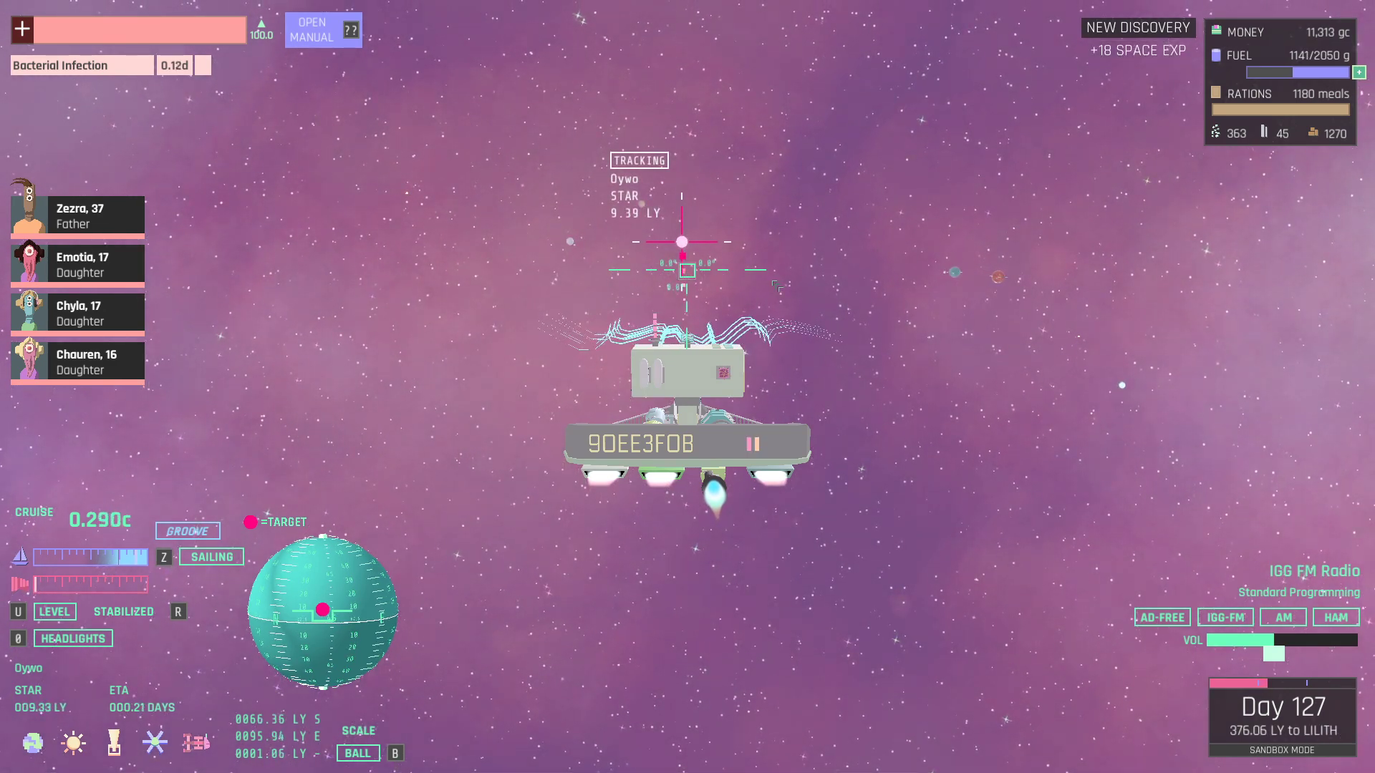
pyautogui.press('i')
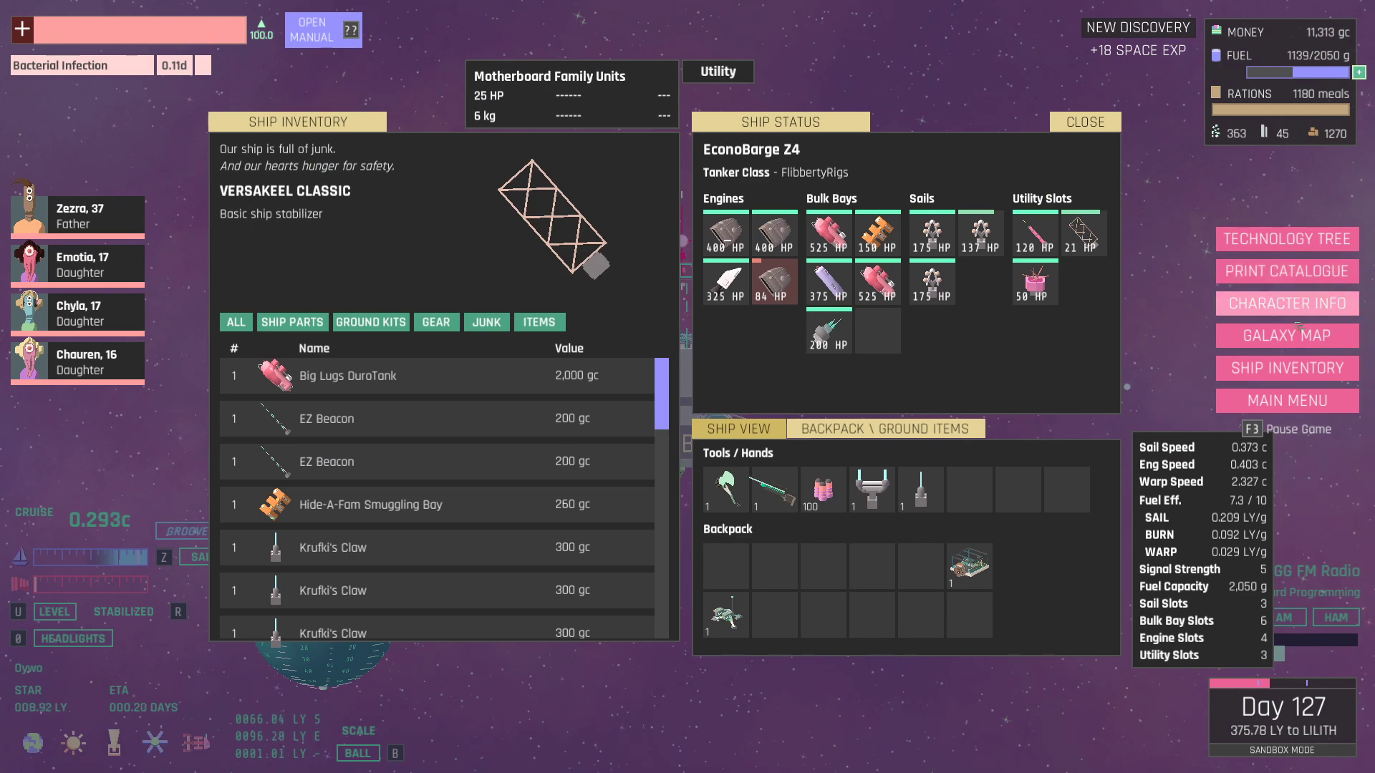
# Track Ekpaza, 43.14 LY away, on the galaxy map instead of Oywo.
pyautogui.click(1287, 335)
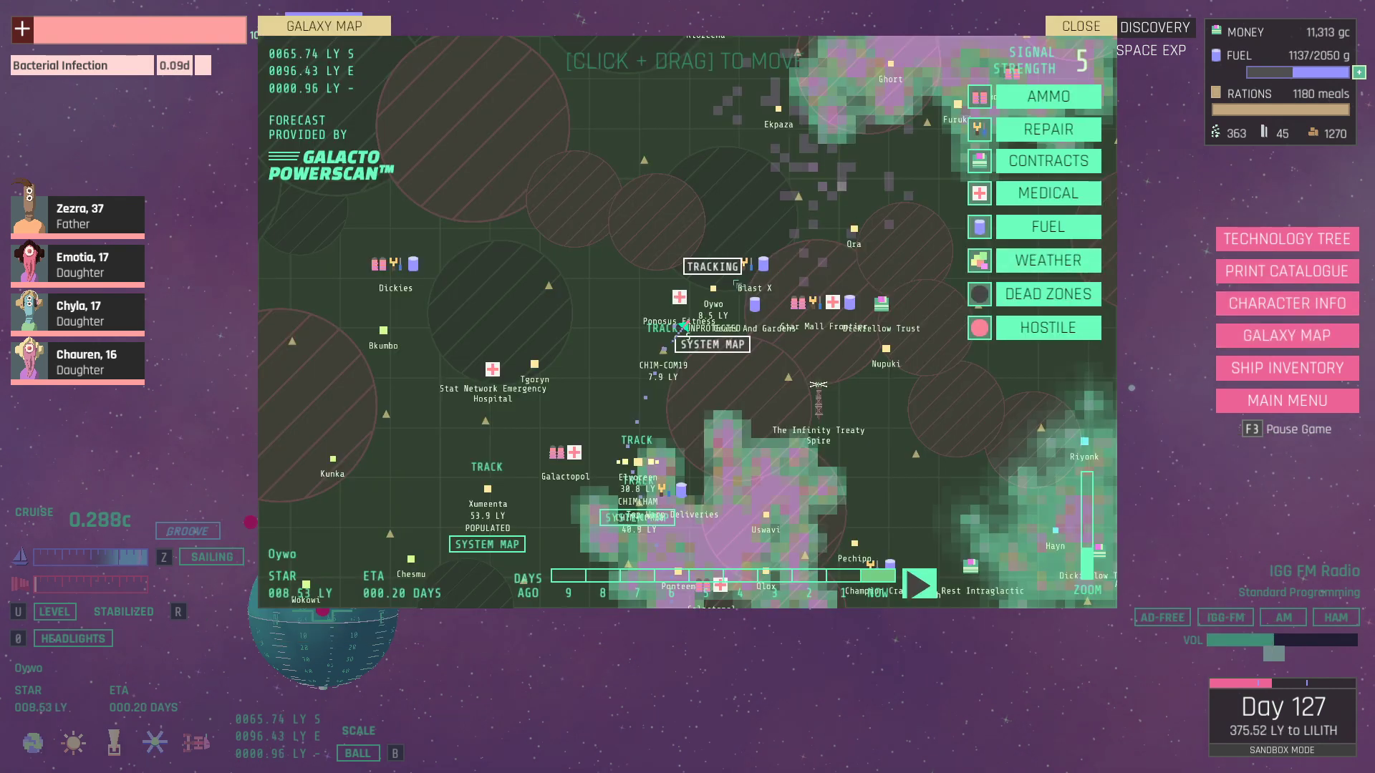
pyautogui.scroll(4, 714, 254)
pyautogui.scroll(2, 736, 282)
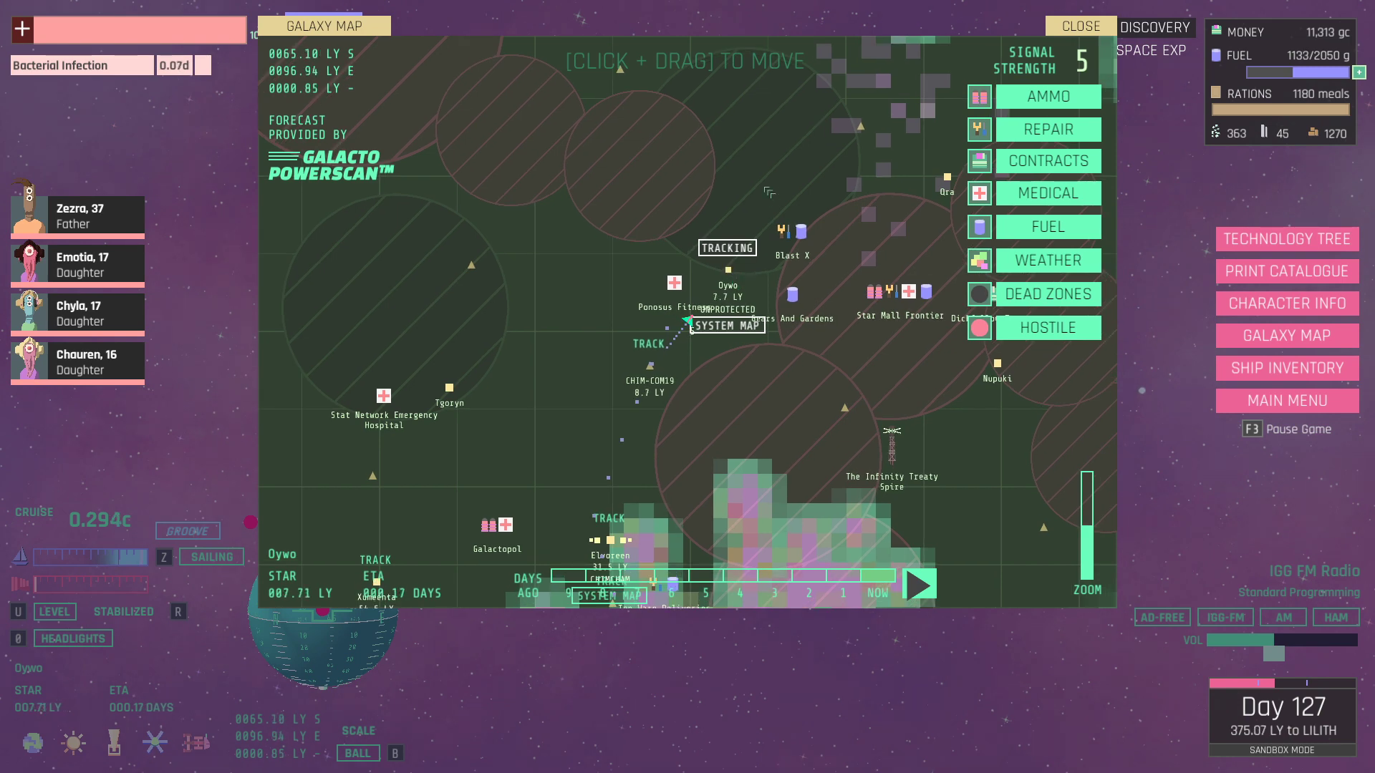
pyautogui.scroll(-3, 768, 191)
pyautogui.scroll(-2, 766, 185)
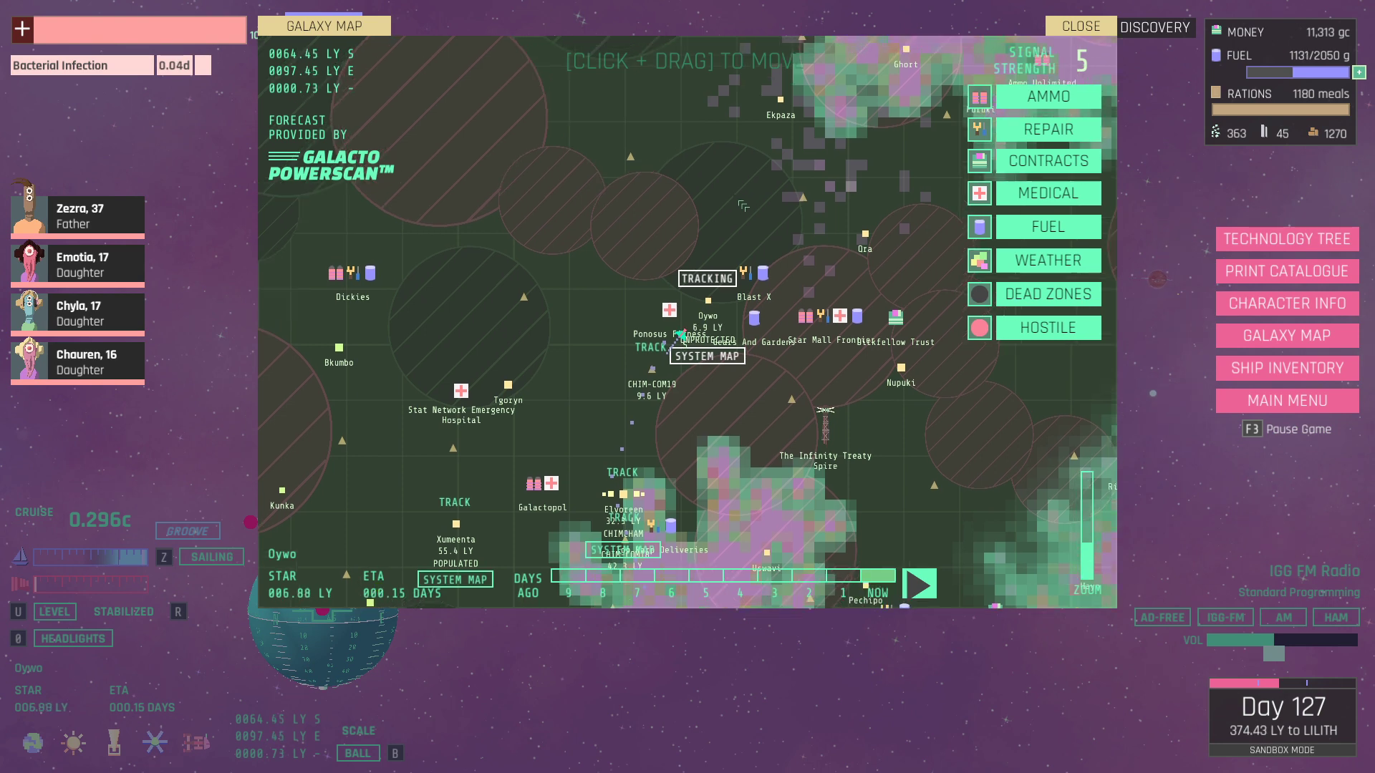
pyautogui.moveTo(759, 181); pyautogui.dragTo(701, 274)
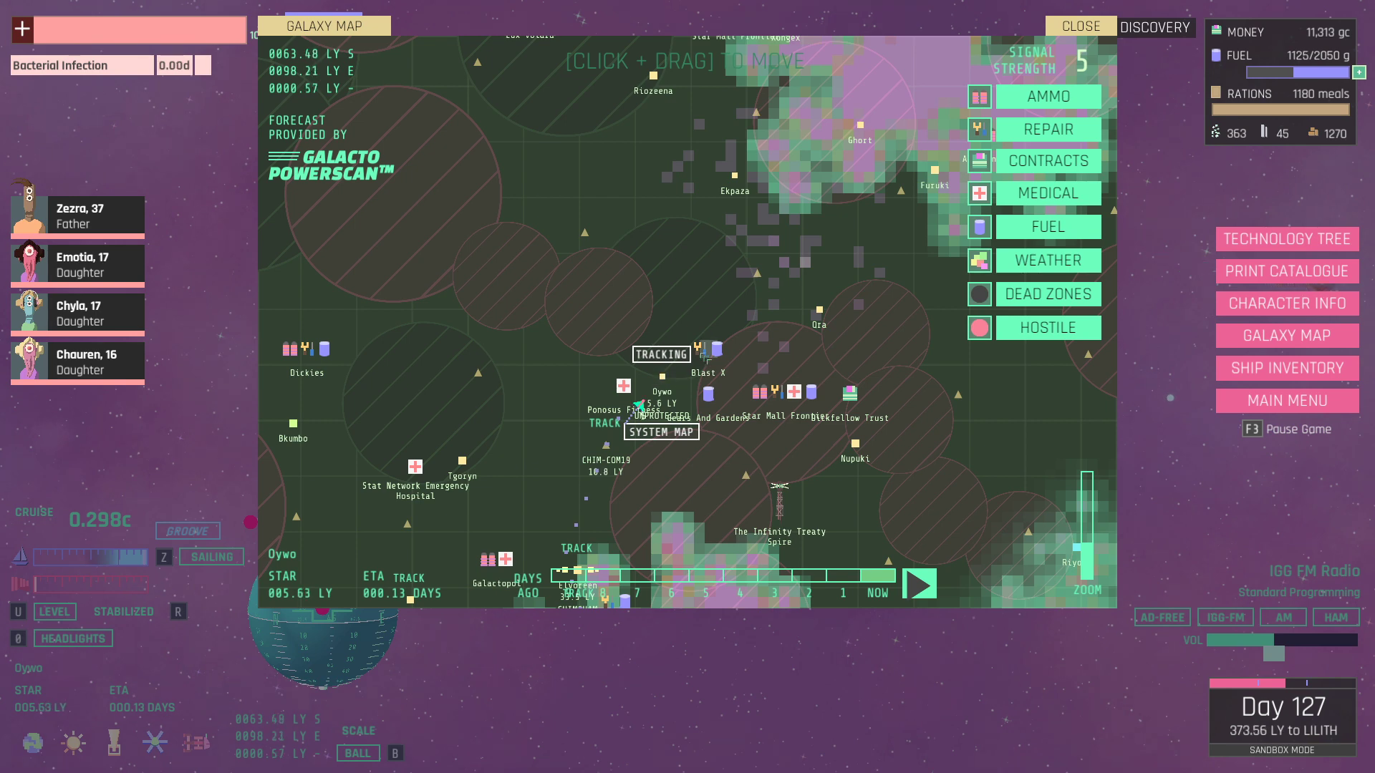
pyautogui.scroll(2, 698, 365)
pyautogui.scroll(1, 709, 356)
pyautogui.scroll(1, 709, 357)
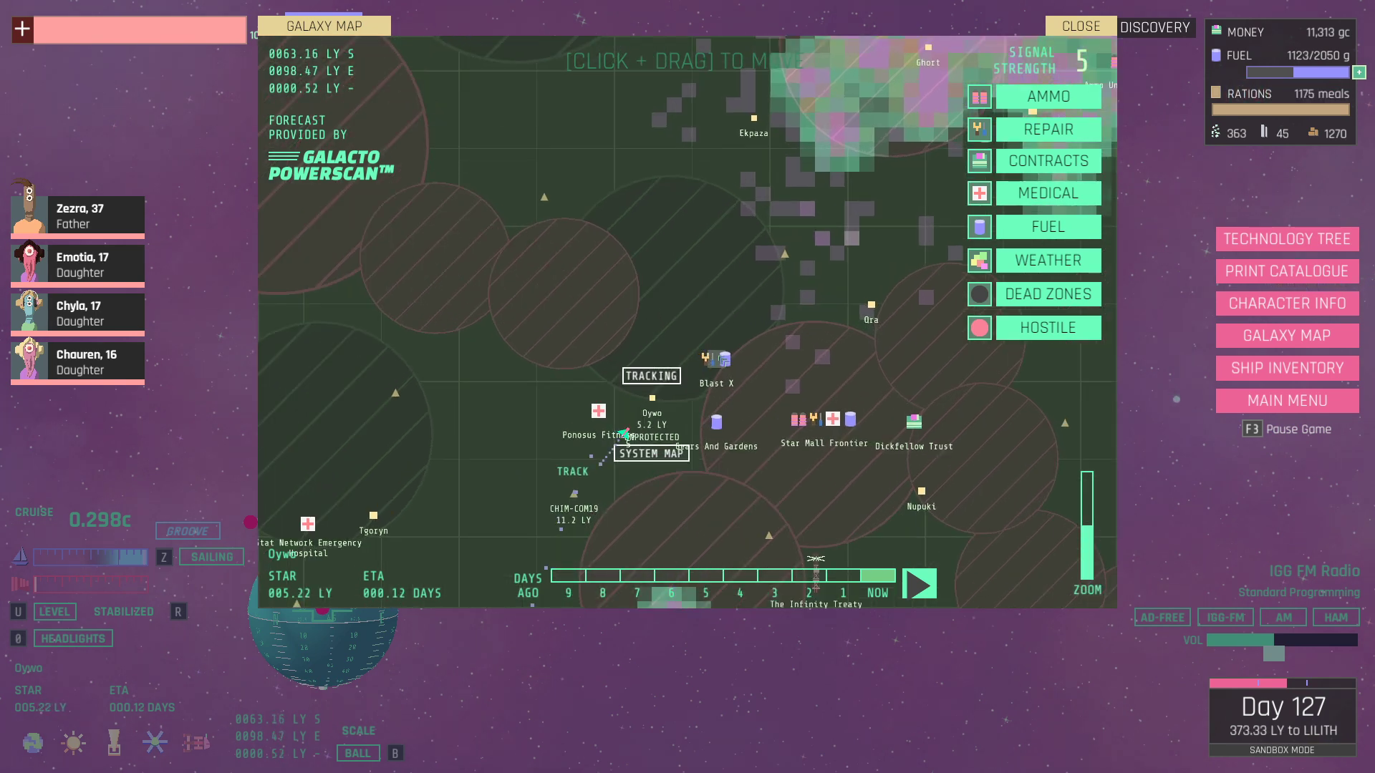
pyautogui.scroll(1, 692, 285)
pyautogui.scroll(1, 693, 285)
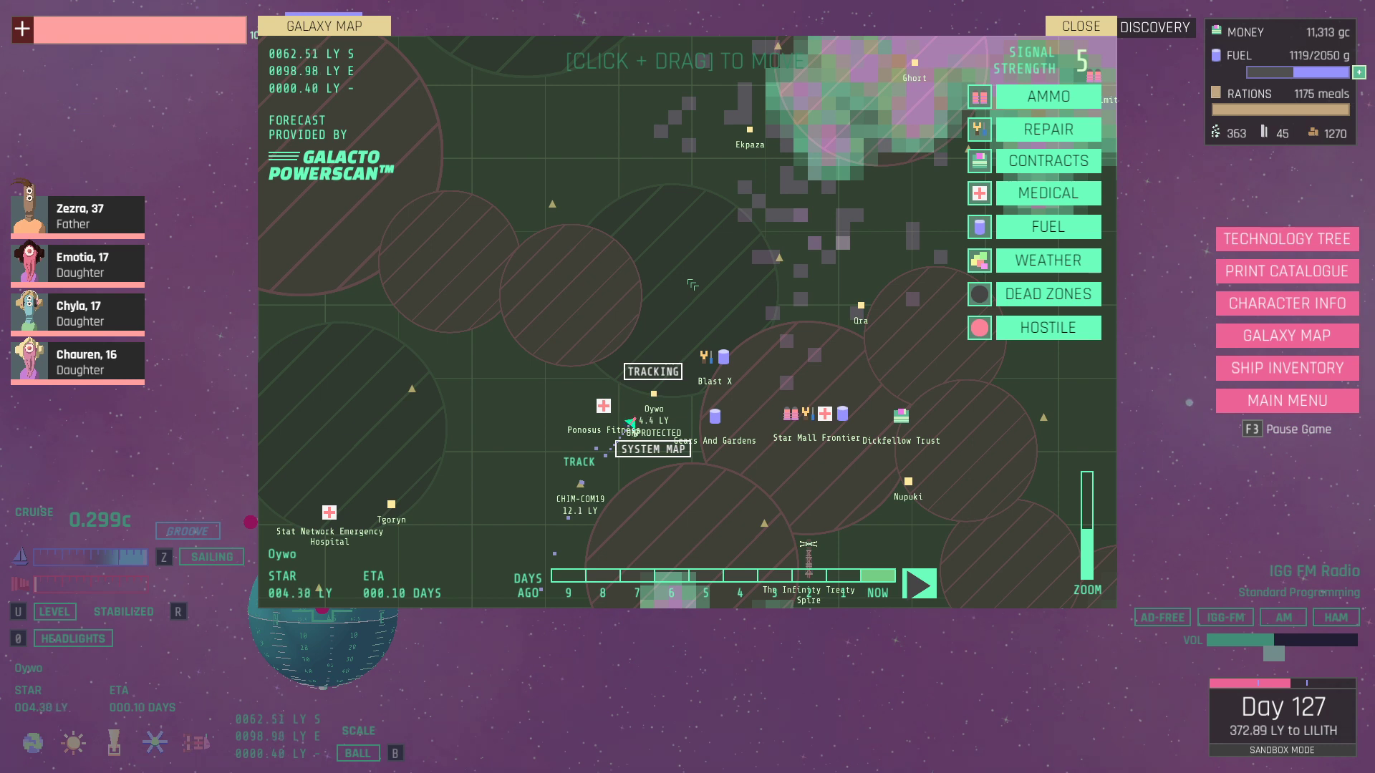
pyautogui.click(751, 128)
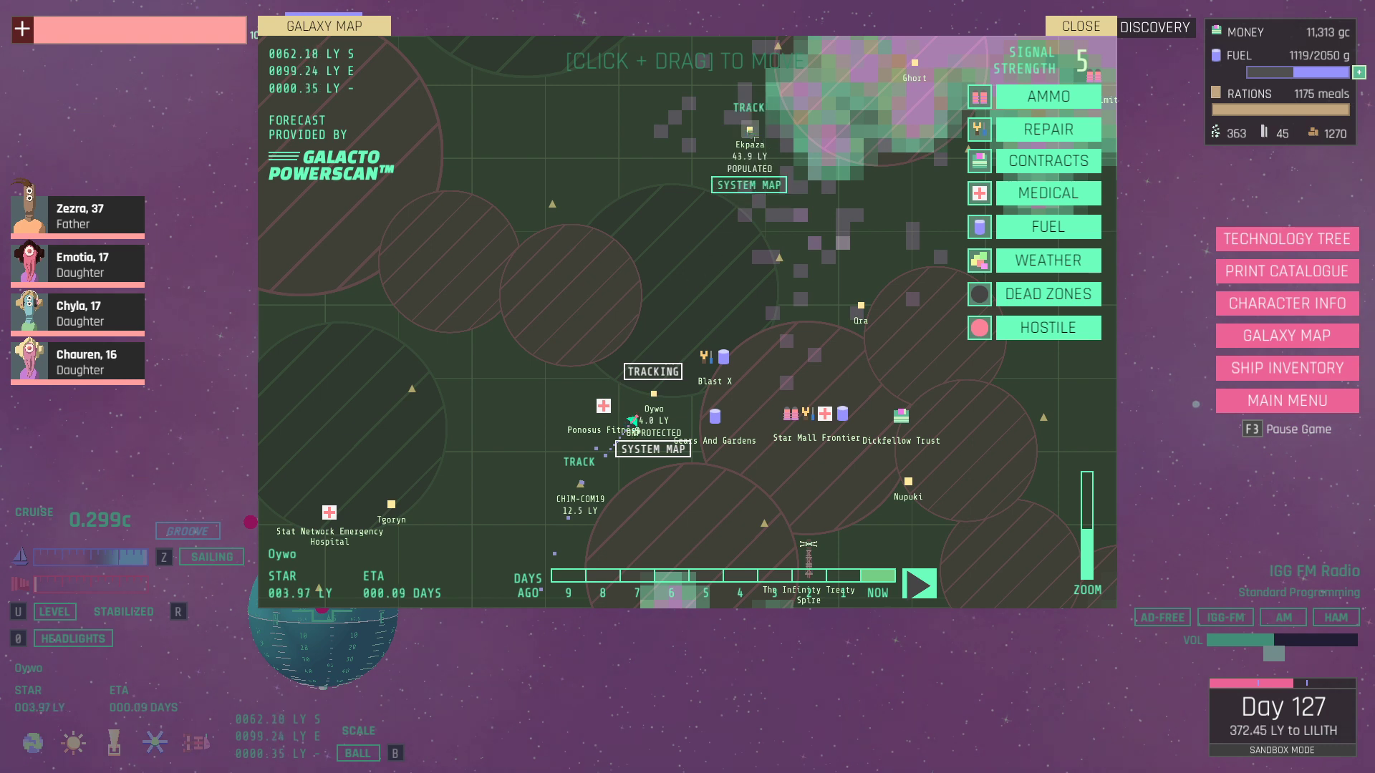
pyautogui.click(752, 108)
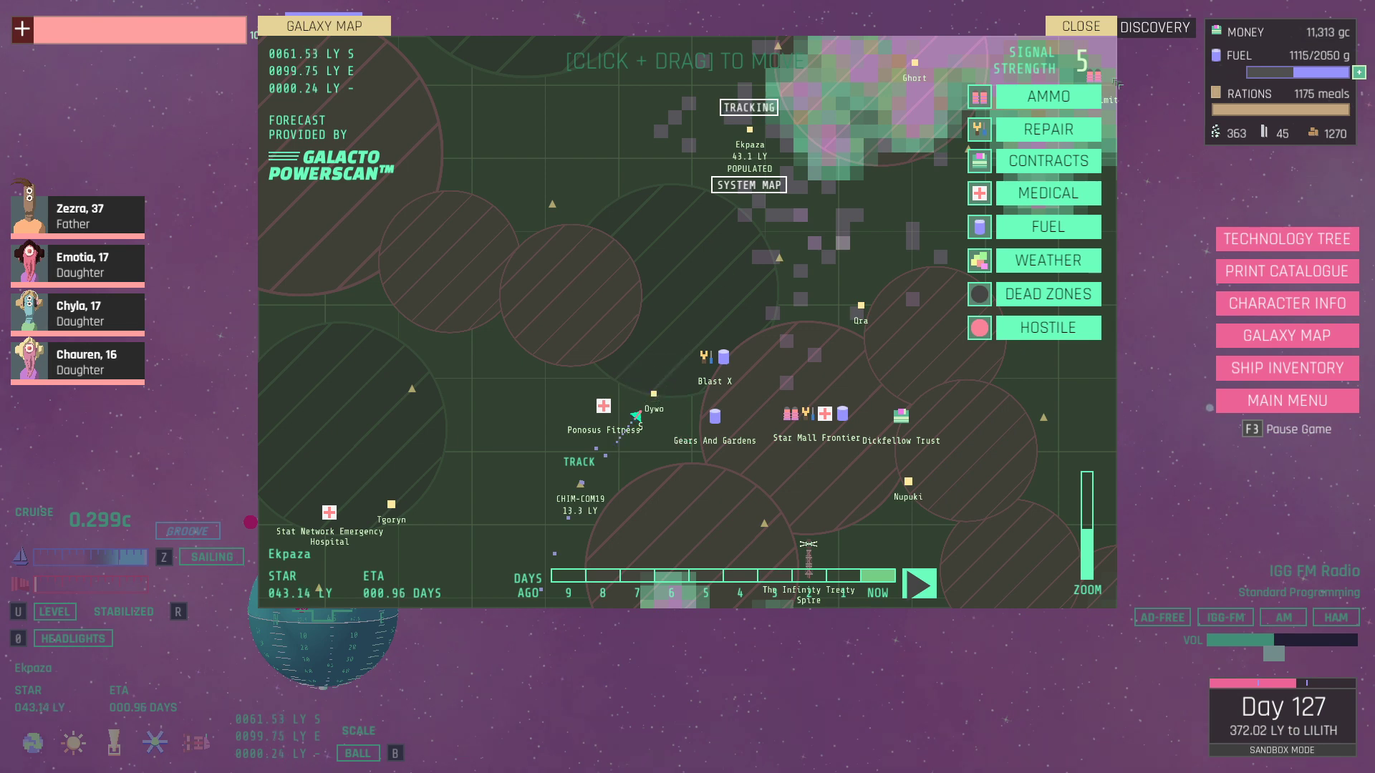
# Return to flight and turn the ship to face Ekpaza.
pyautogui.click(1080, 26)
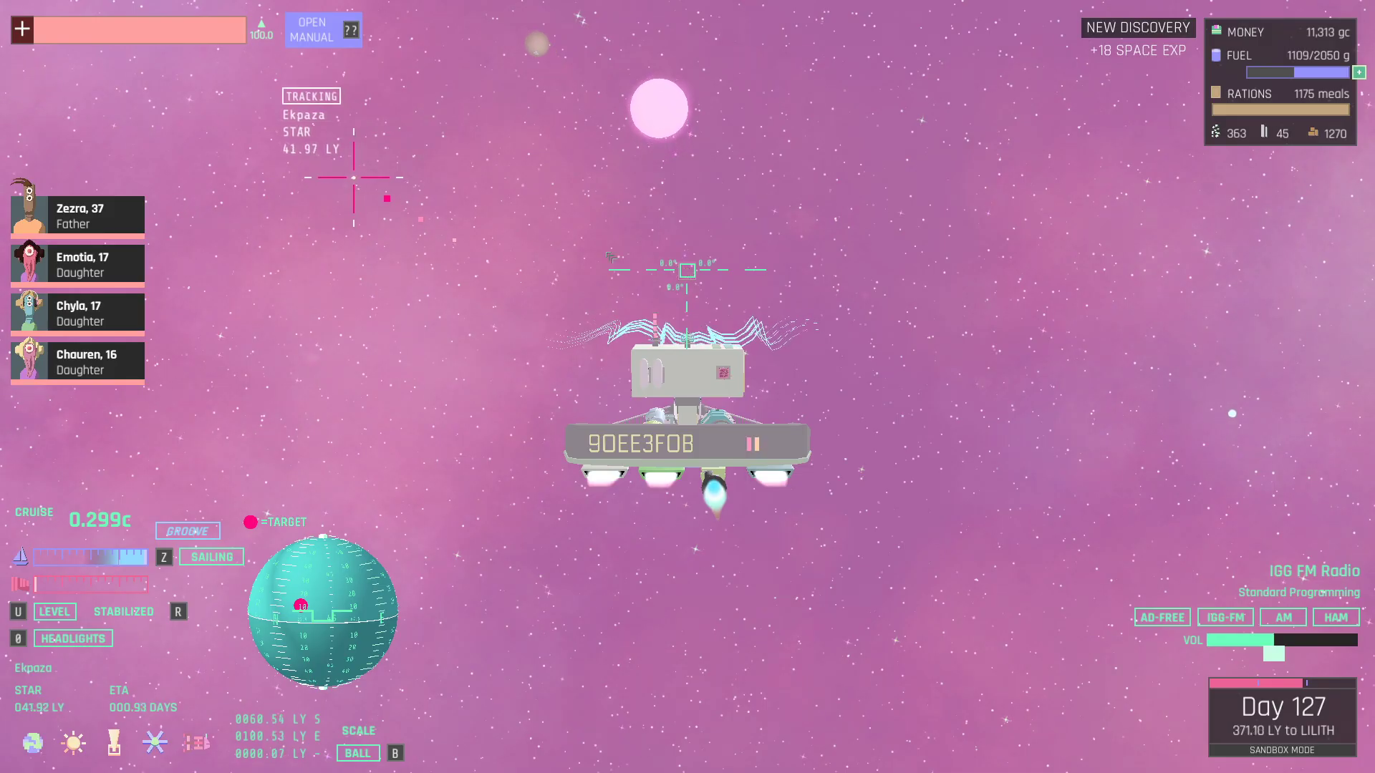
pyautogui.press('a')
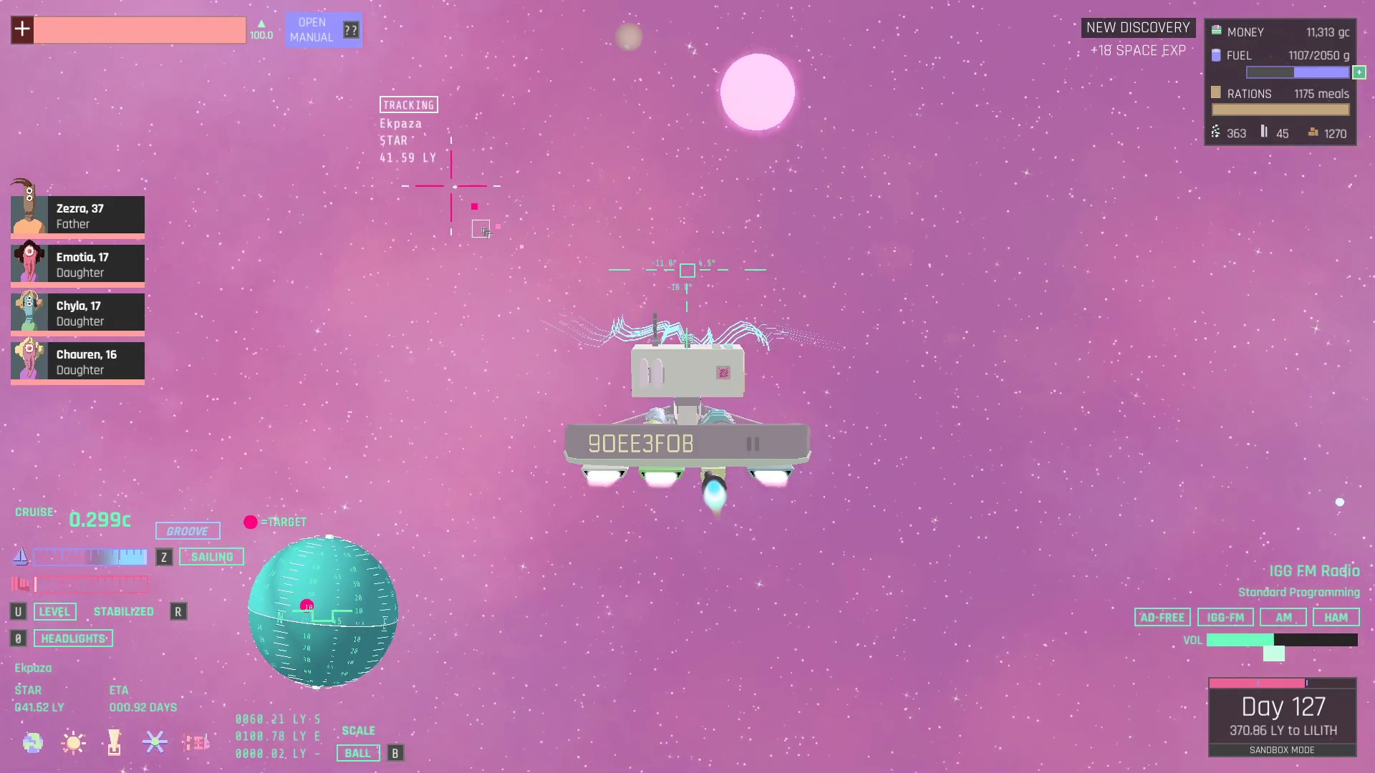
pyautogui.press('a')
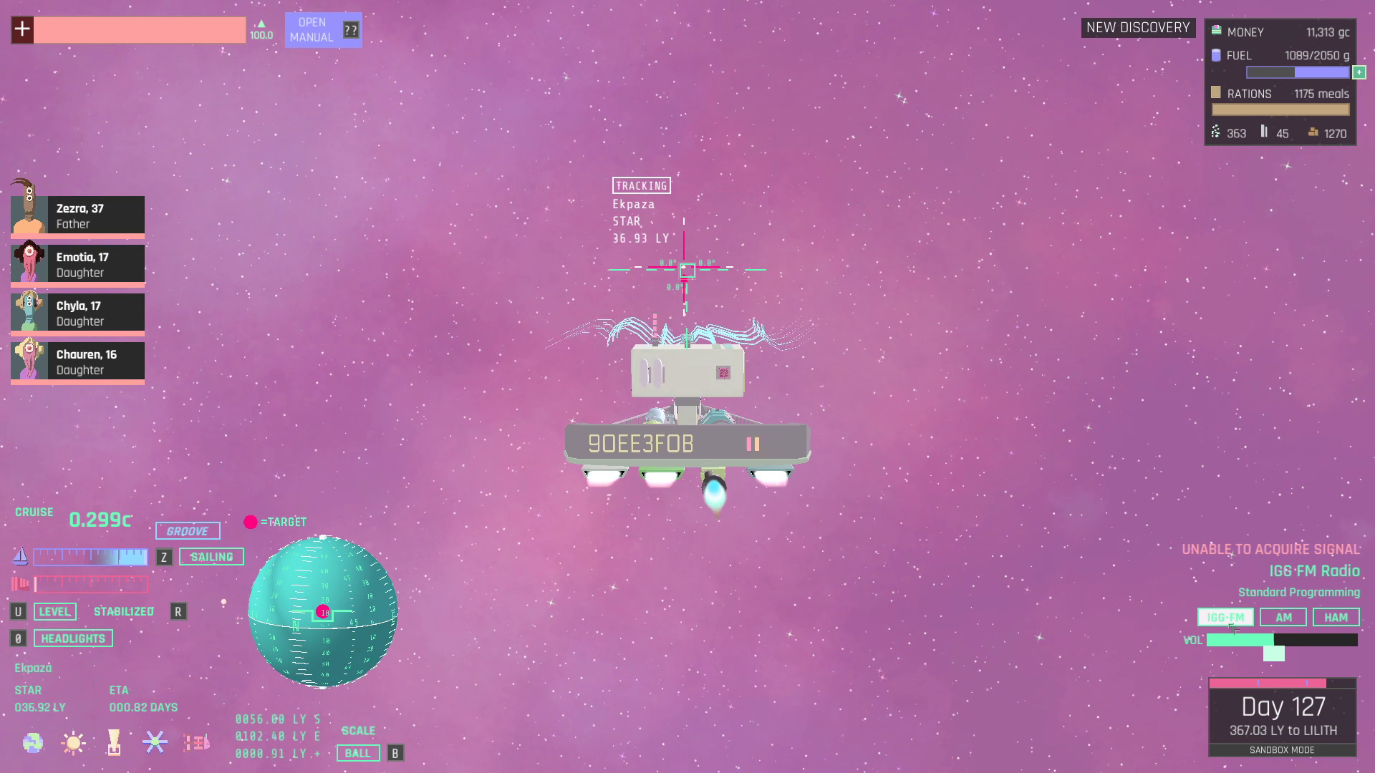
# Cycle the radio through IGG-FM, AM and HAM, then warp toward Ekpaza.
pyautogui.click(1284, 618)
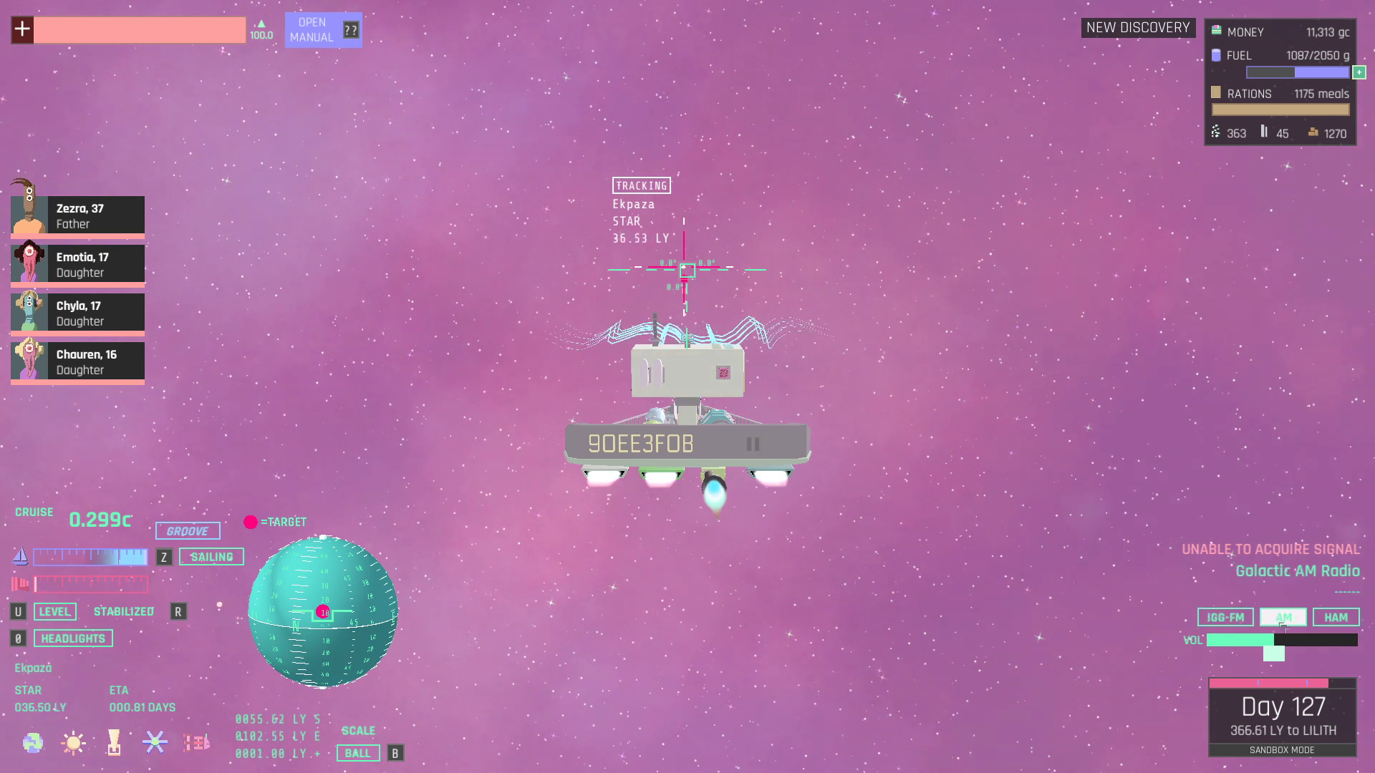
pyautogui.click(1336, 618)
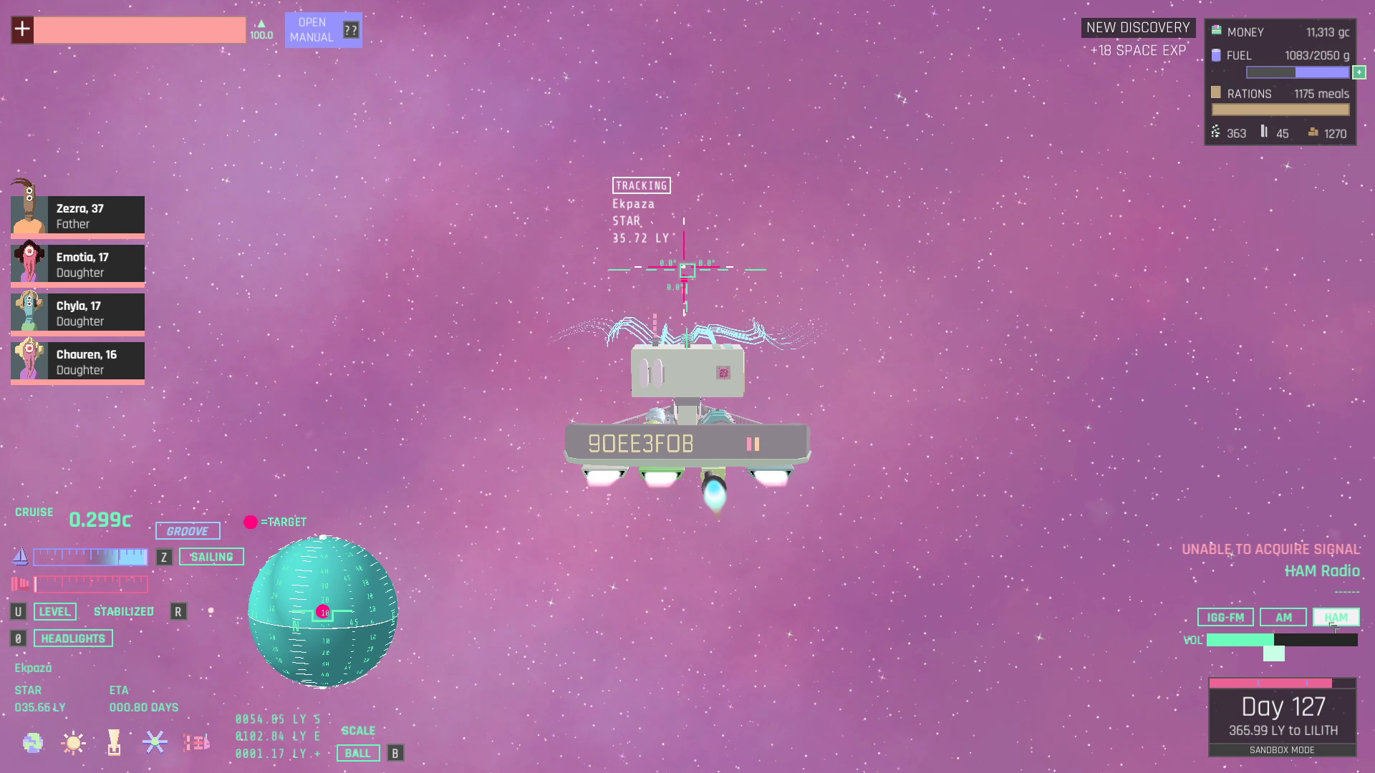
pyautogui.click(1284, 617)
pyautogui.click(1226, 618)
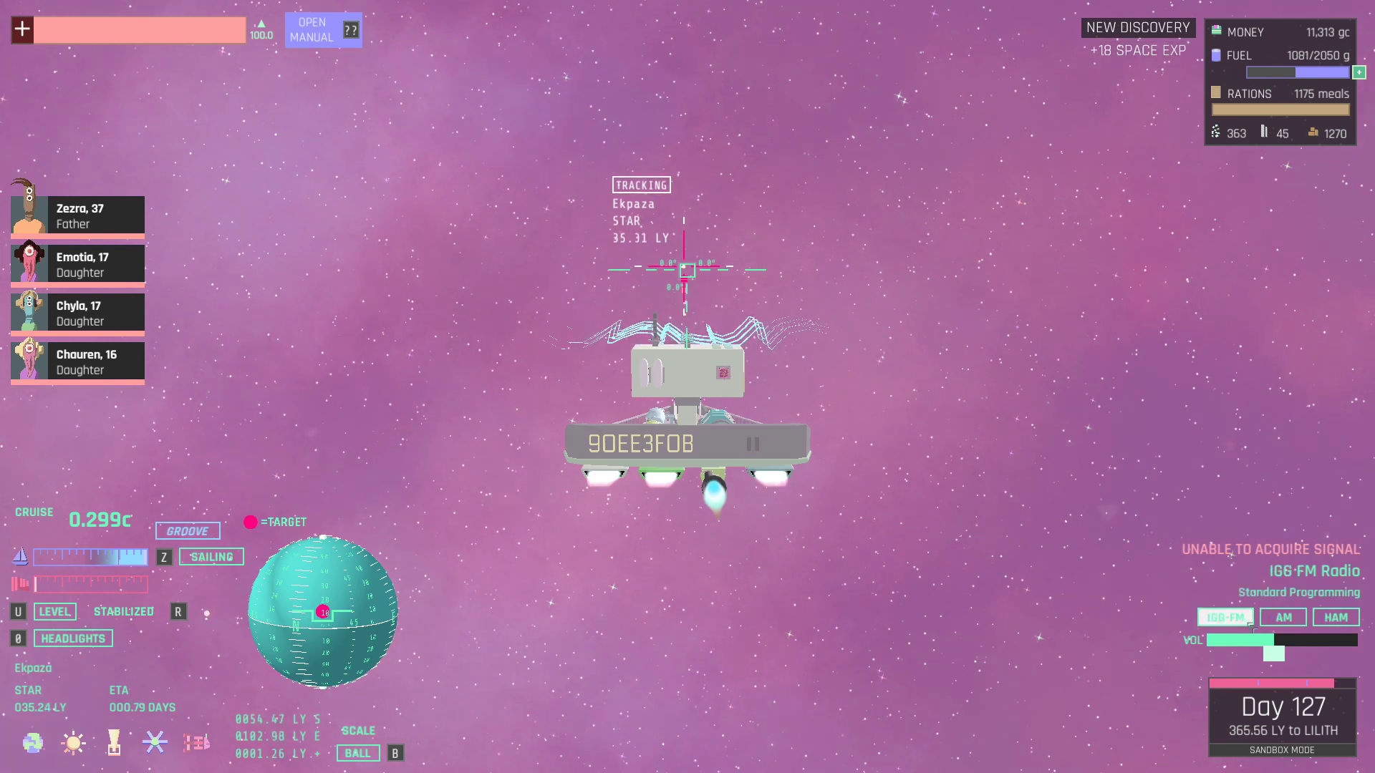
pyautogui.click(1283, 617)
pyautogui.click(1335, 617)
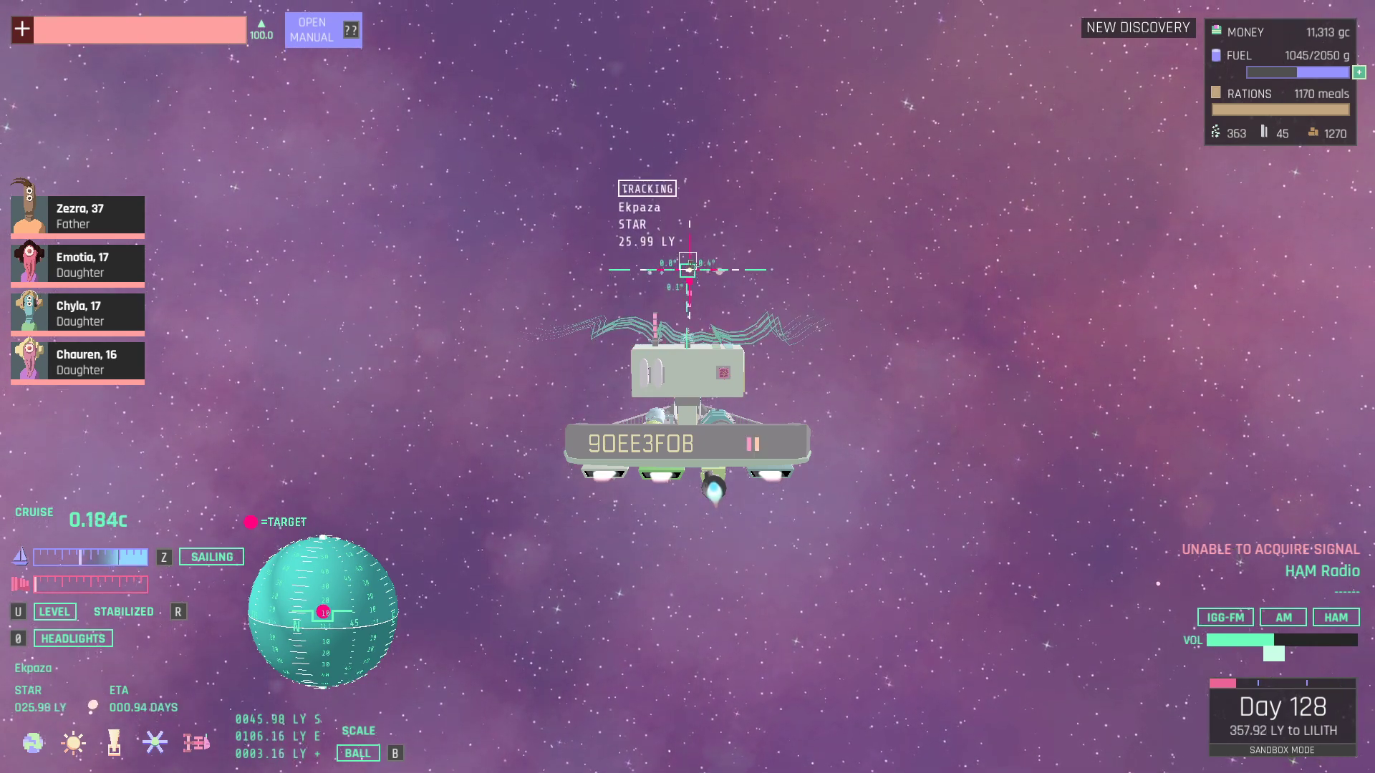
pyautogui.press('w')
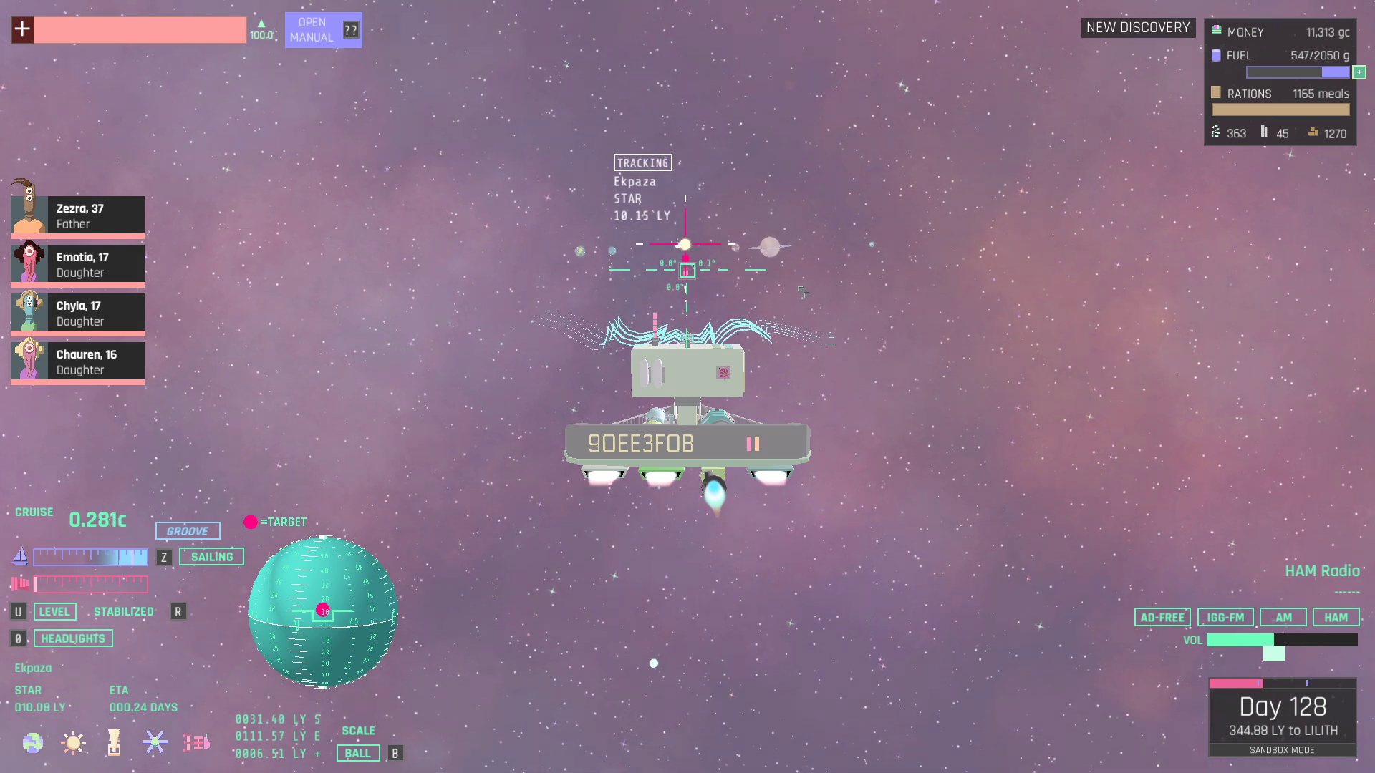
# Track Riozeena, 28.05 LY away, as the next destination and resume flight.
pyautogui.press('i')
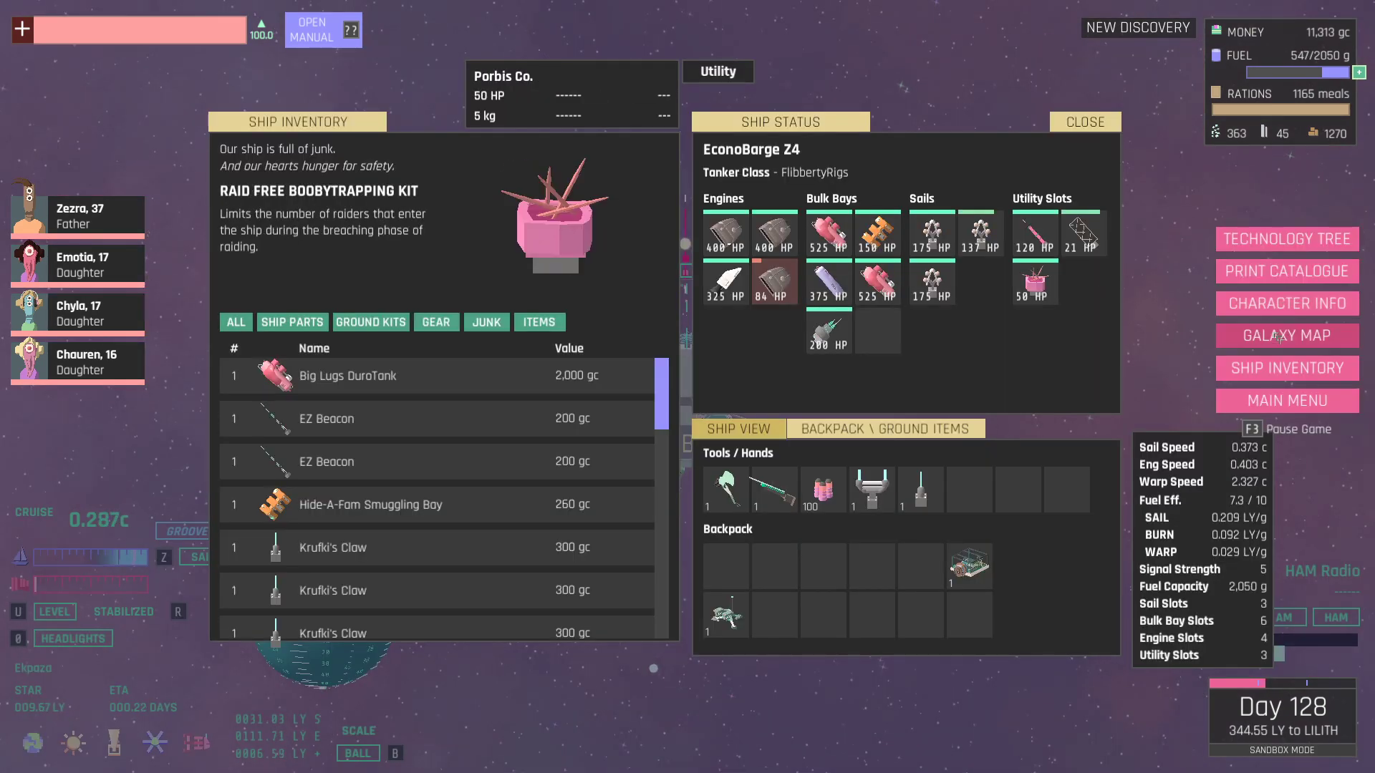
pyautogui.click(1278, 336)
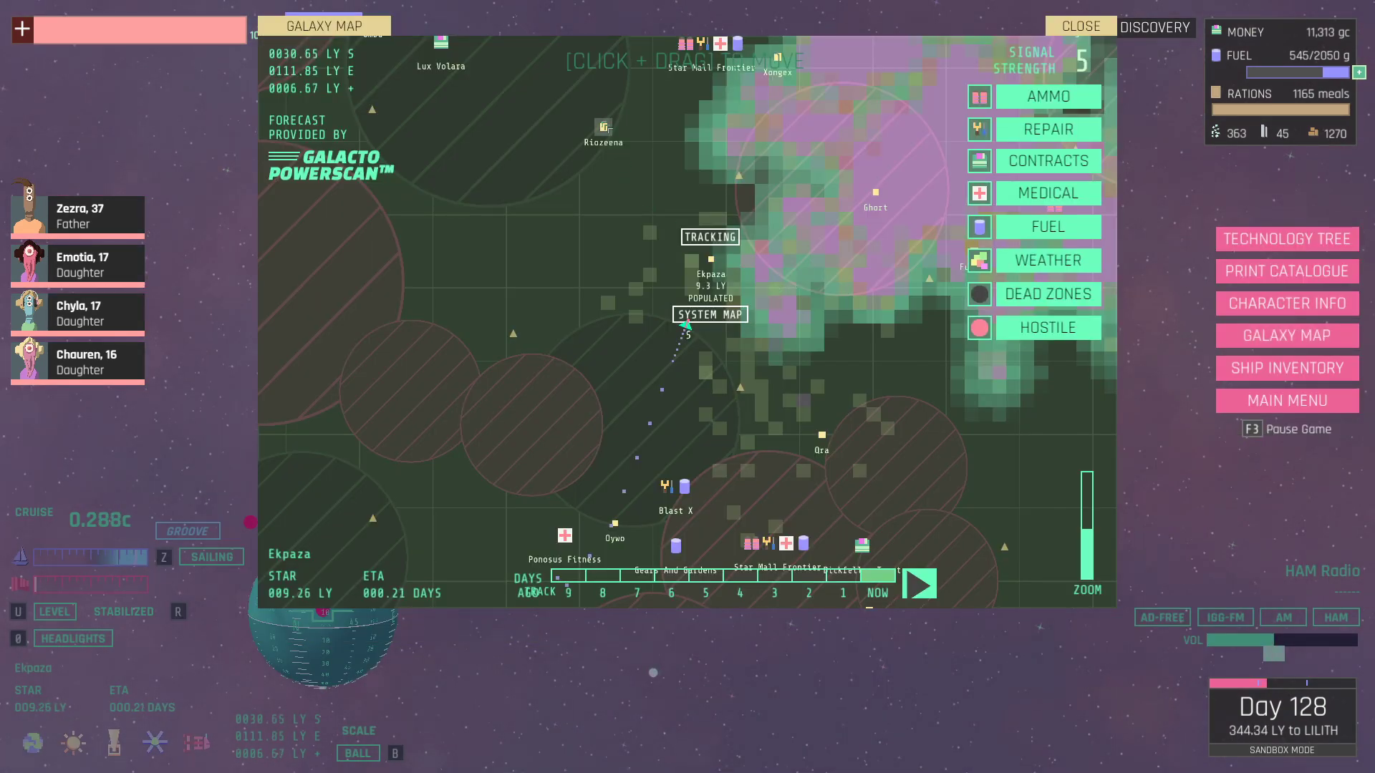
pyautogui.moveTo(604, 126)
pyautogui.click(611, 107)
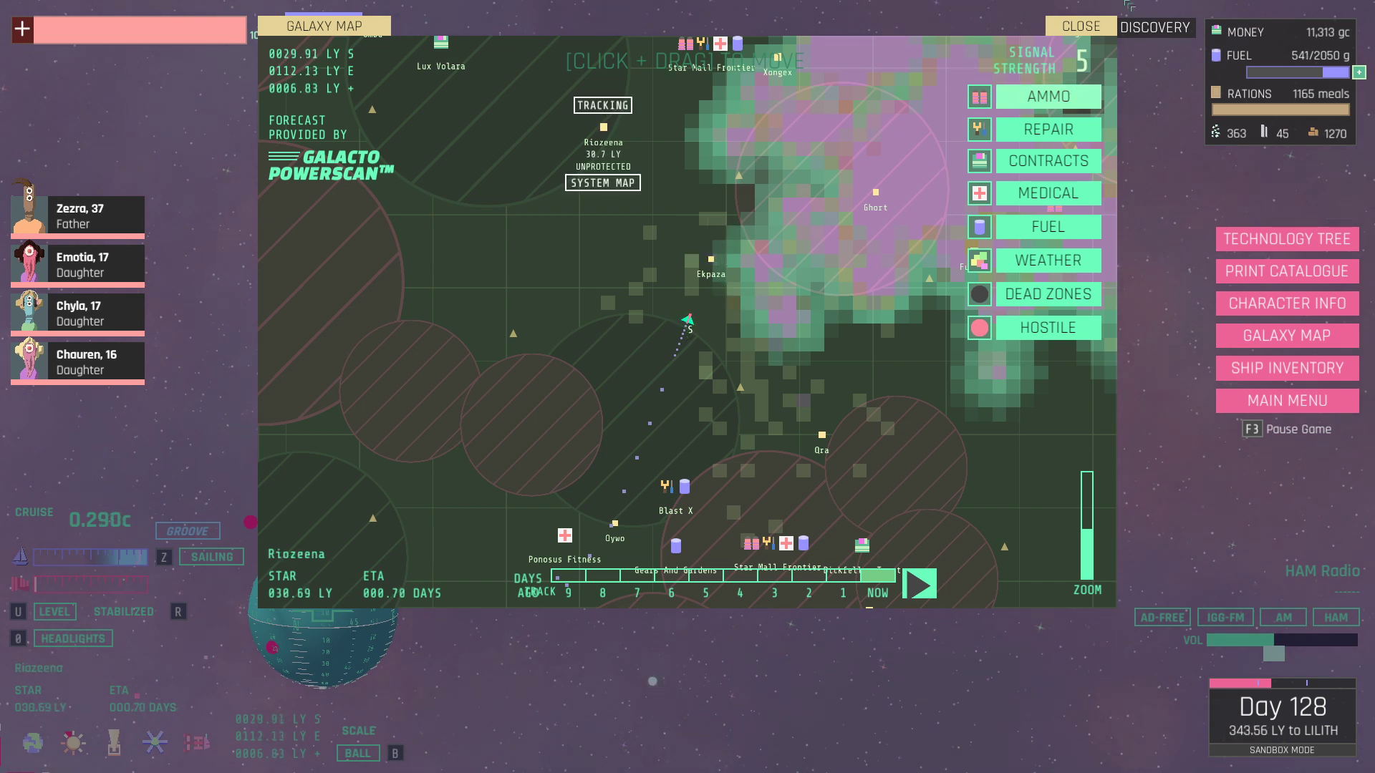
pyautogui.click(1078, 29)
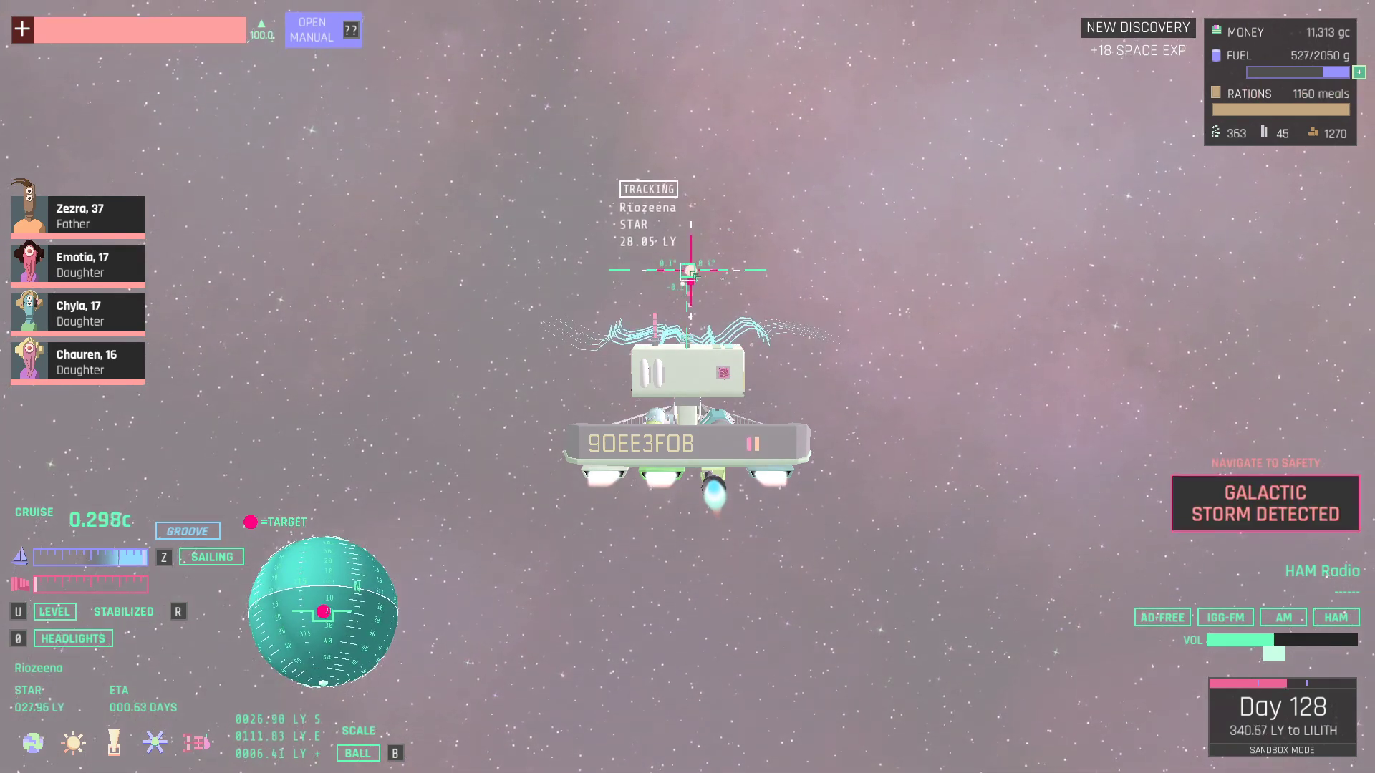
# Boost the engines, then track planet Enadrum from the Riozeena system map.
pyautogui.press('space')
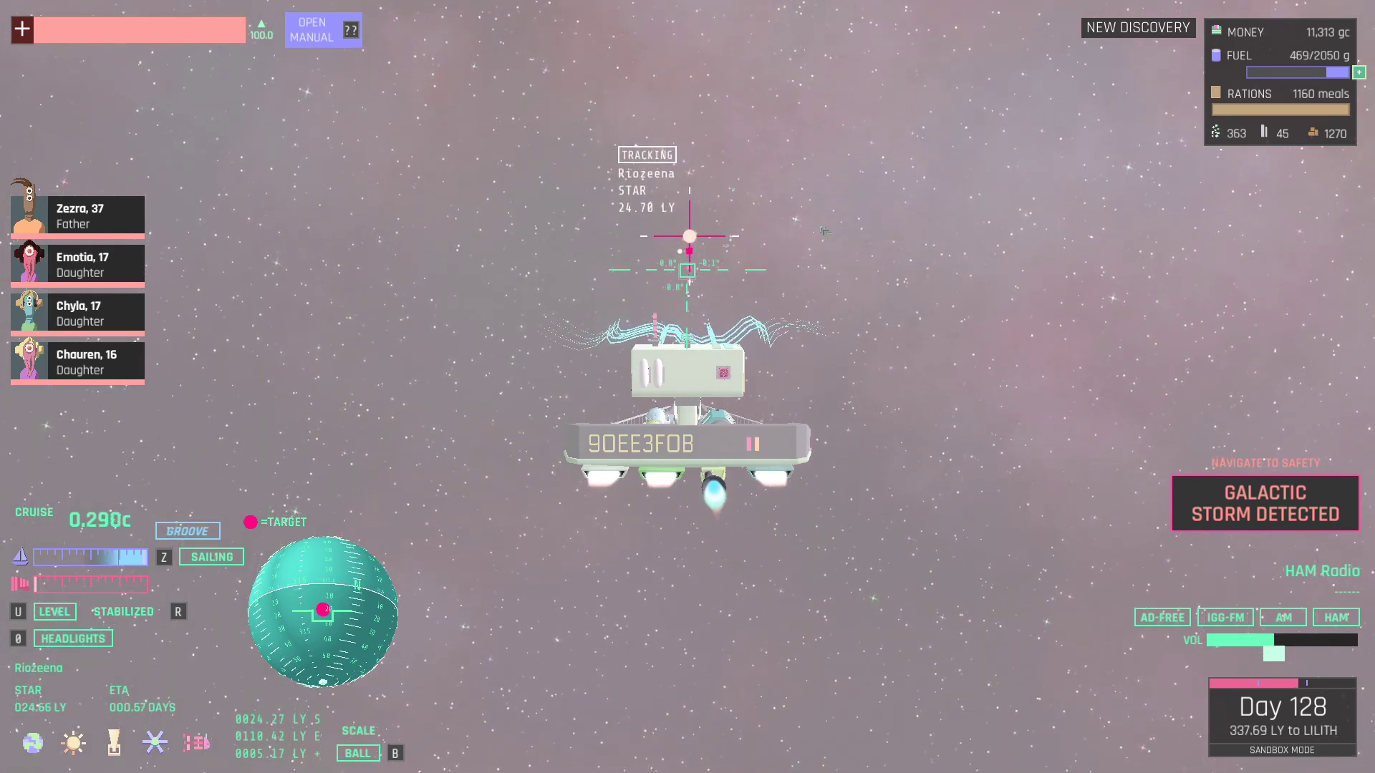
pyautogui.press('Tab')
pyautogui.click(1287, 335)
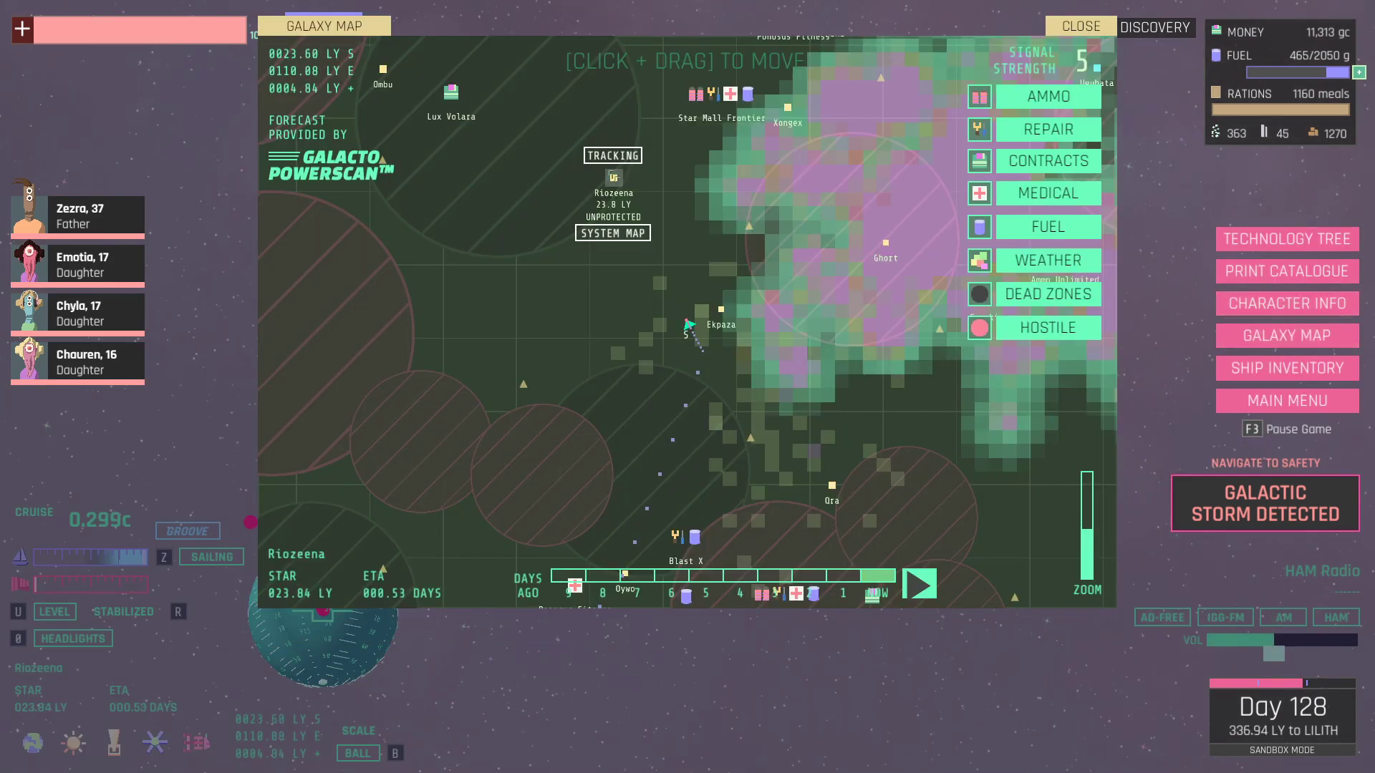
pyautogui.click(619, 230)
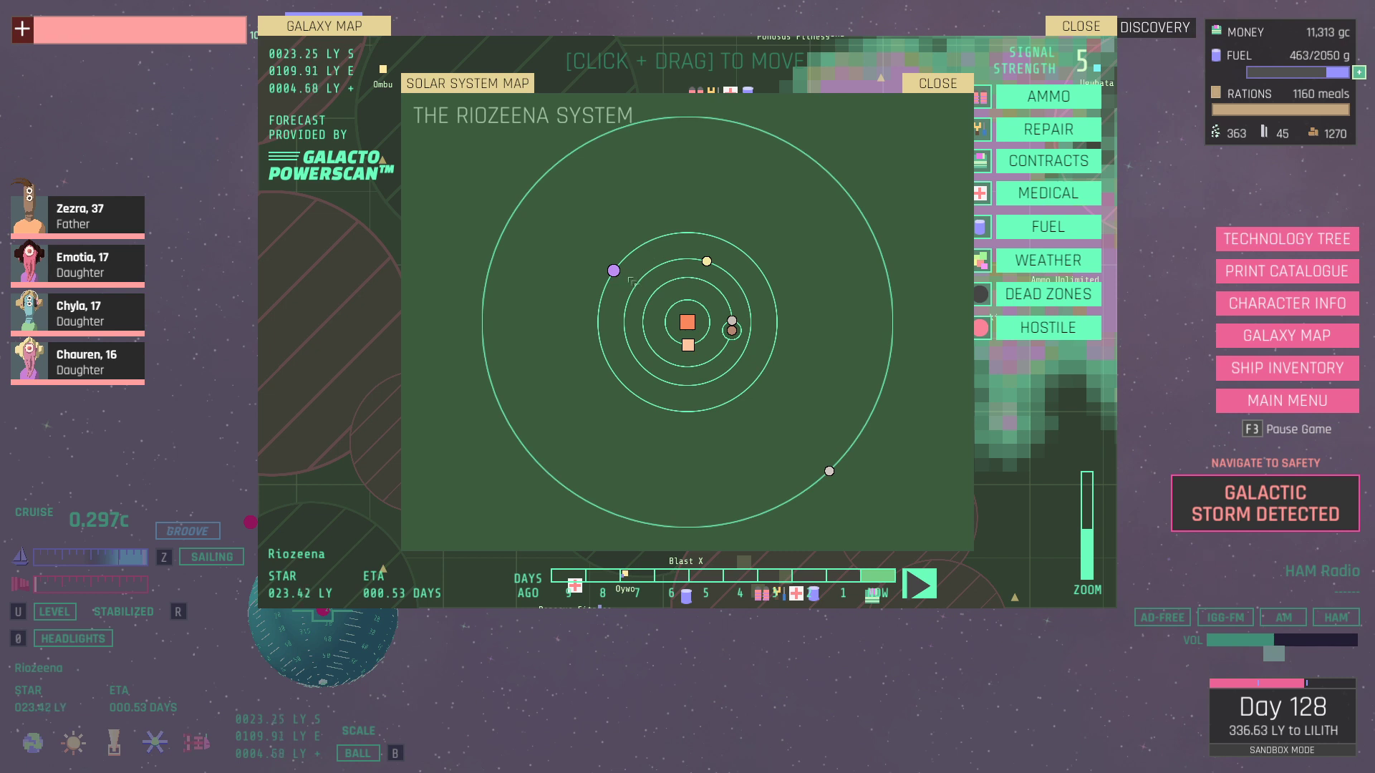
pyautogui.moveTo(731, 330)
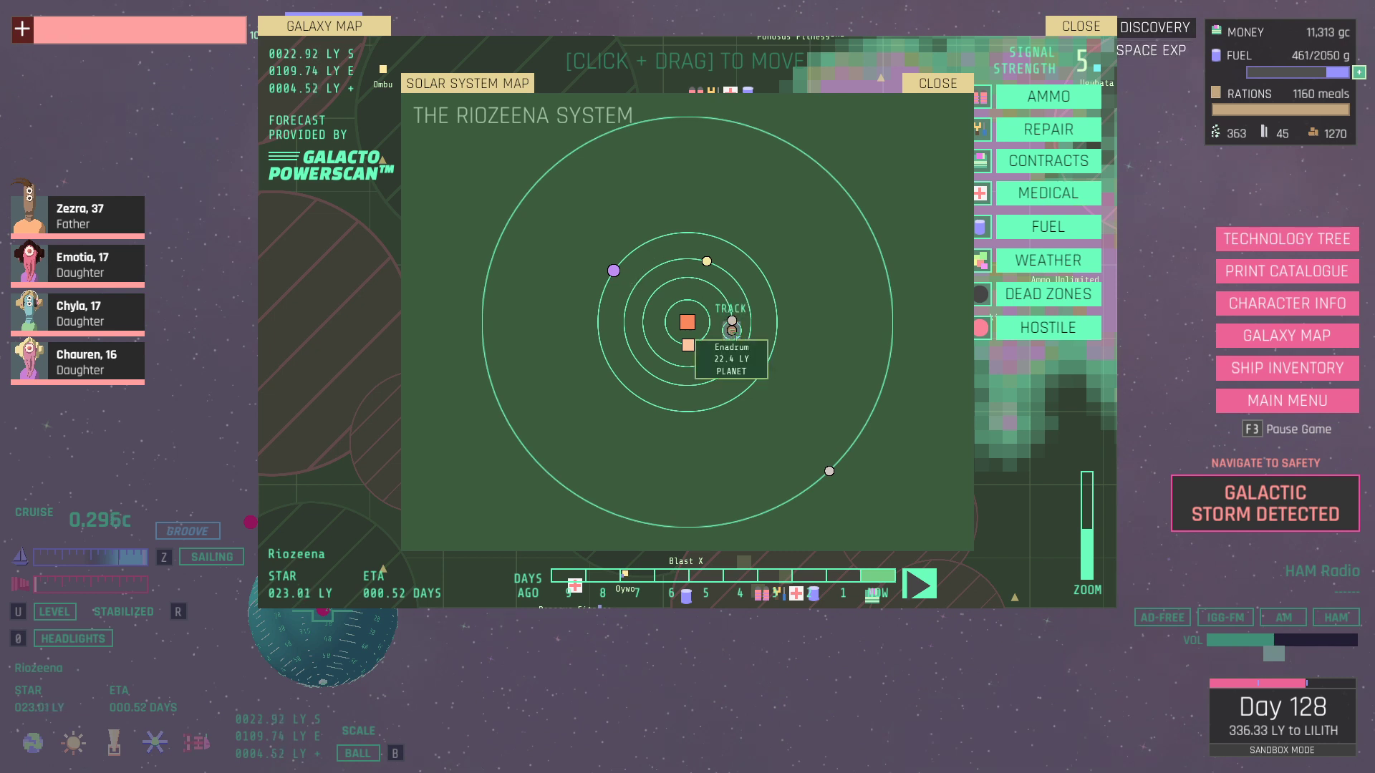
pyautogui.click(732, 329)
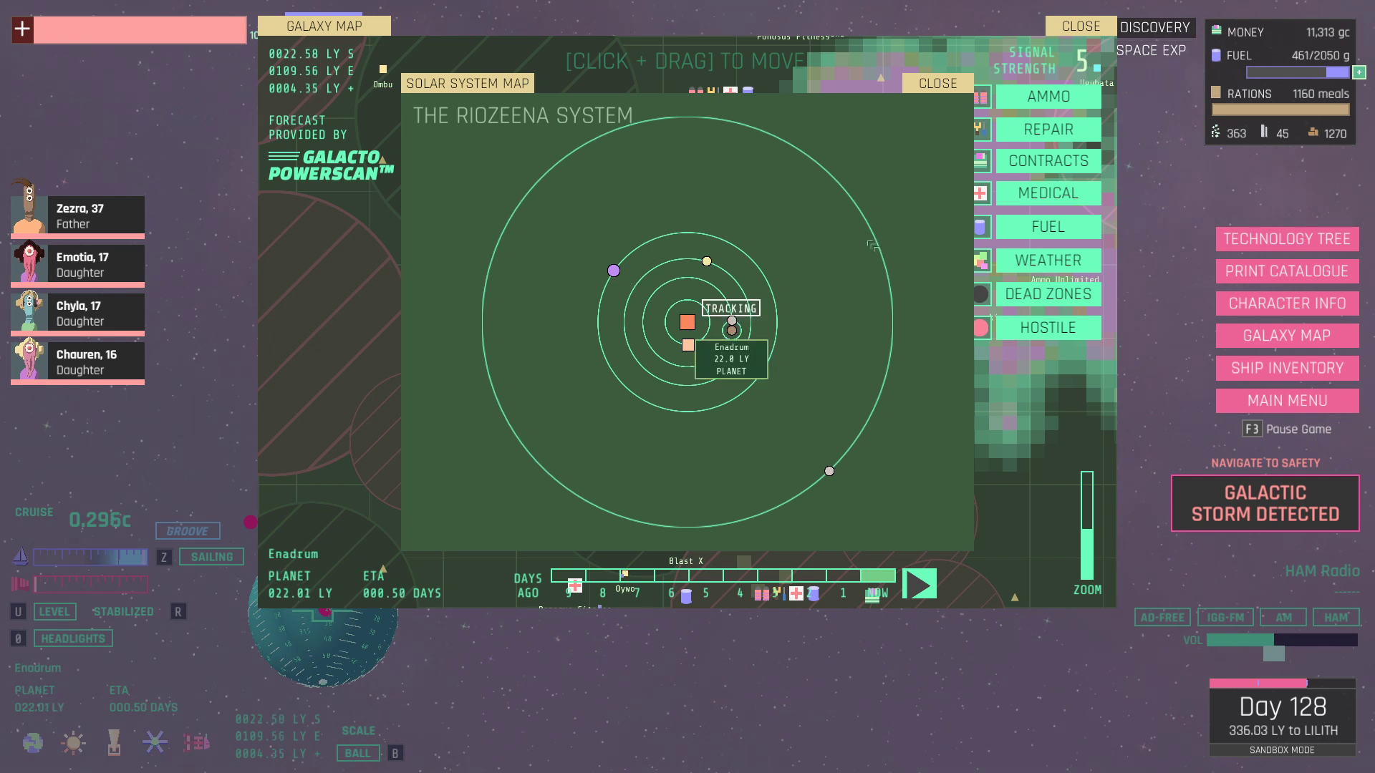
pyautogui.press('Escape')
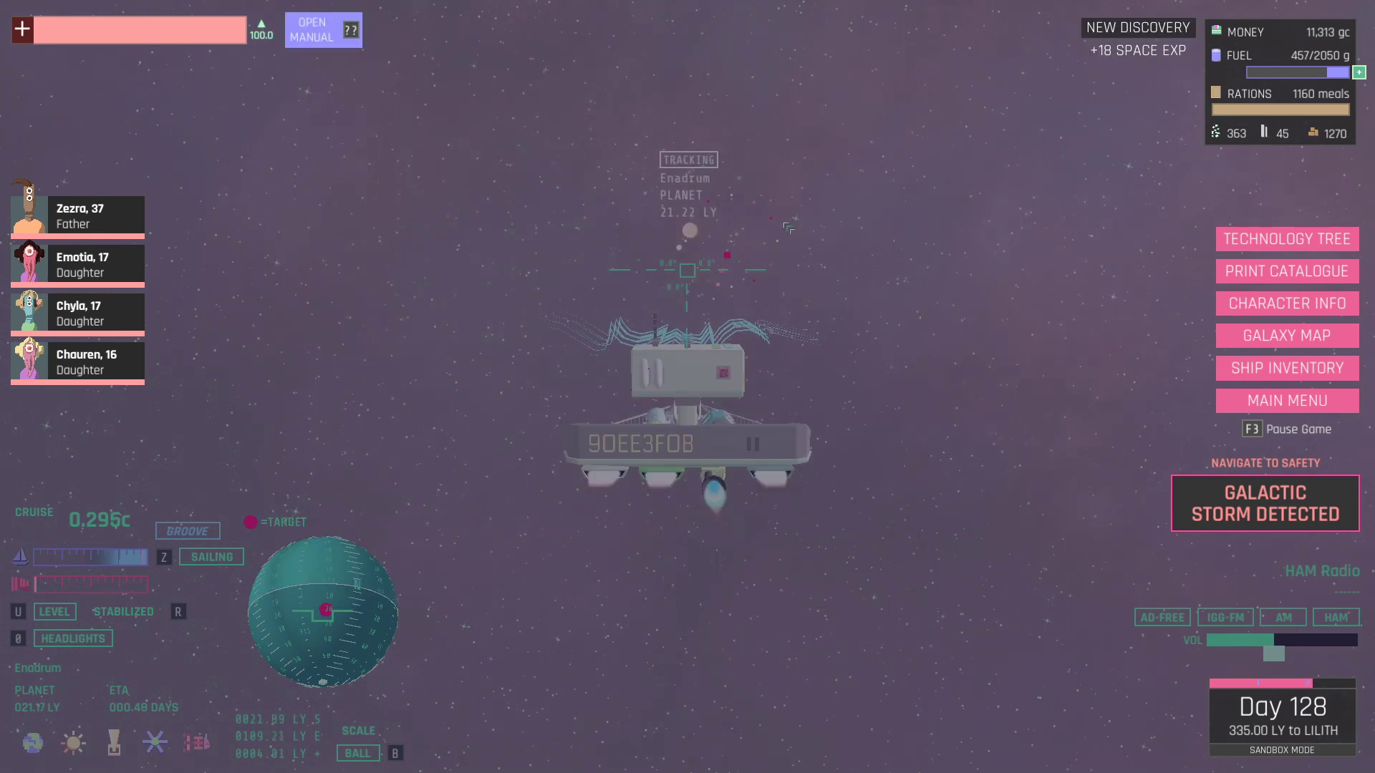
# View the seven-days-ago storm forecast and contract locations, then resume flying toward Enadrum.
pyautogui.press('Escape')
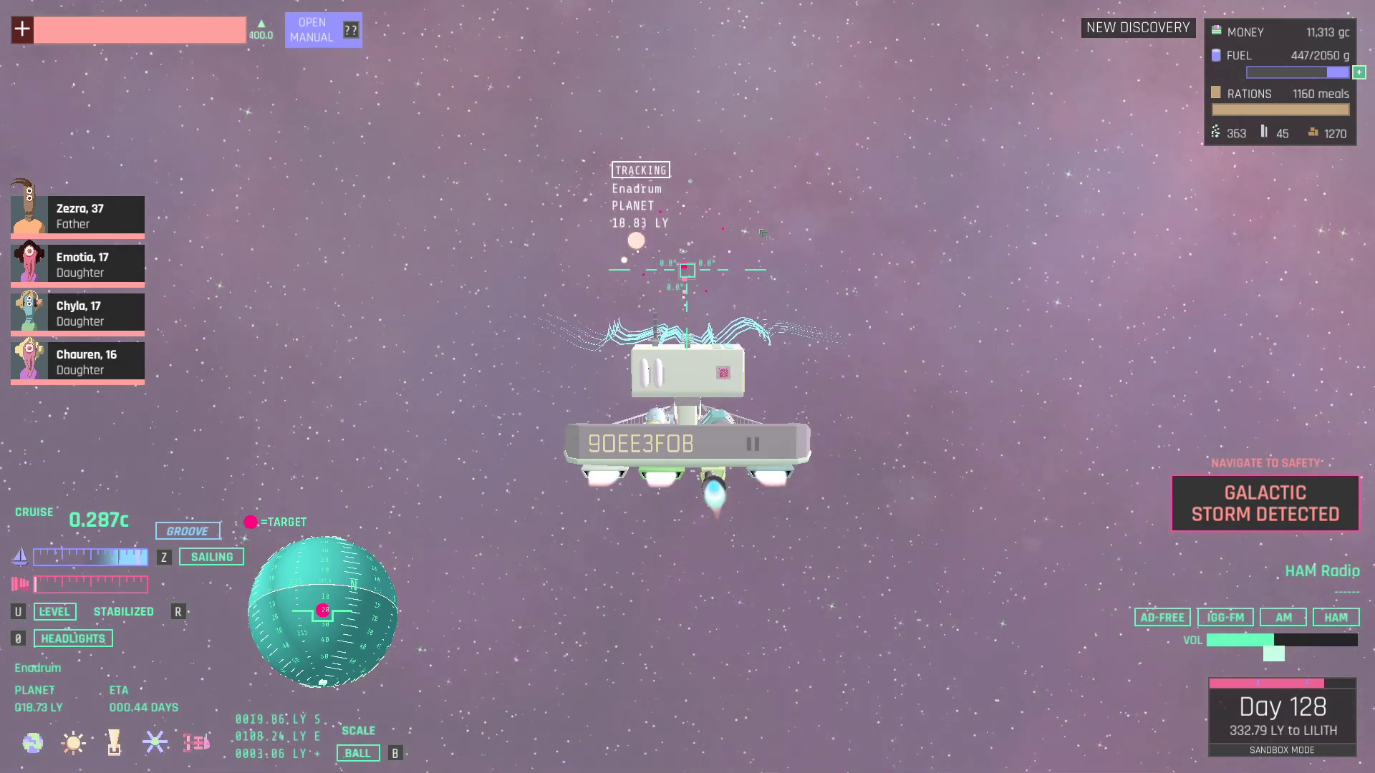
pyautogui.press('i')
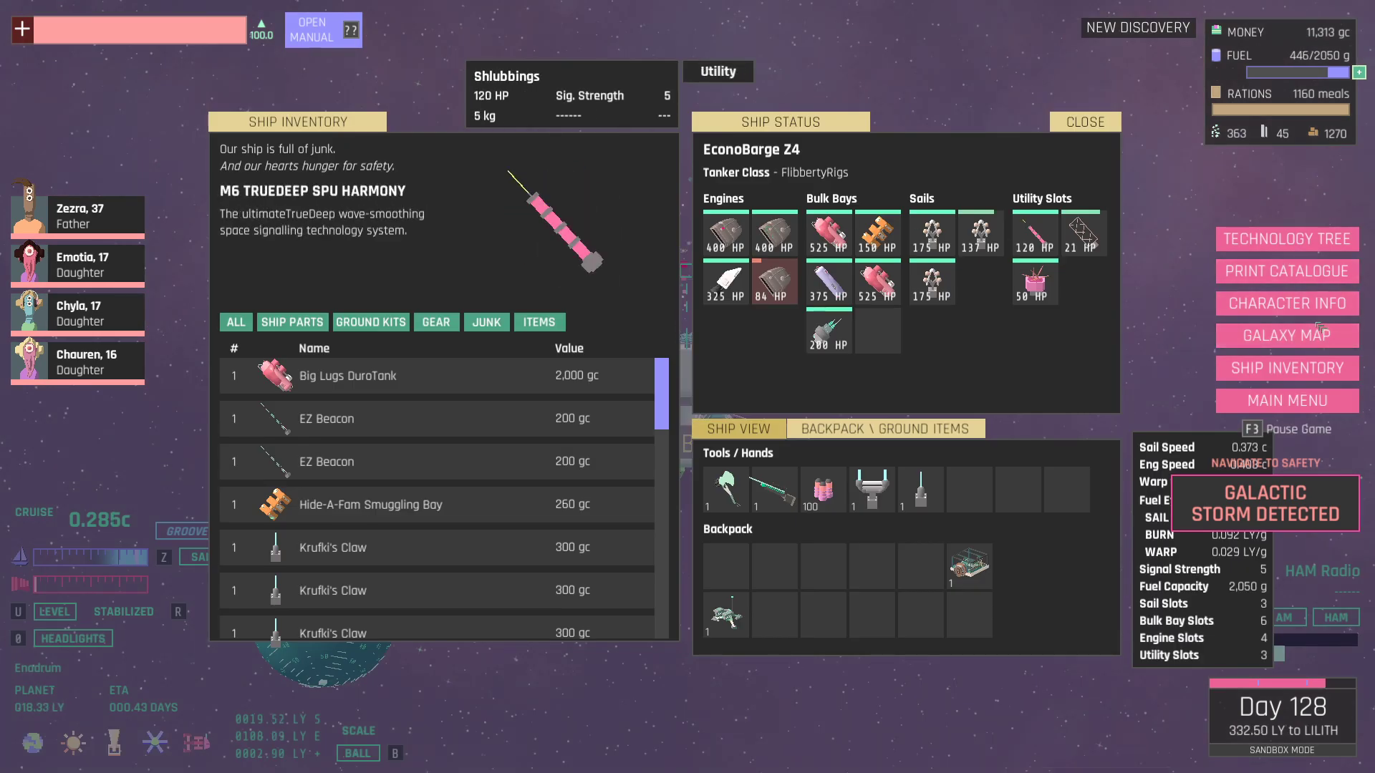
pyautogui.click(1287, 335)
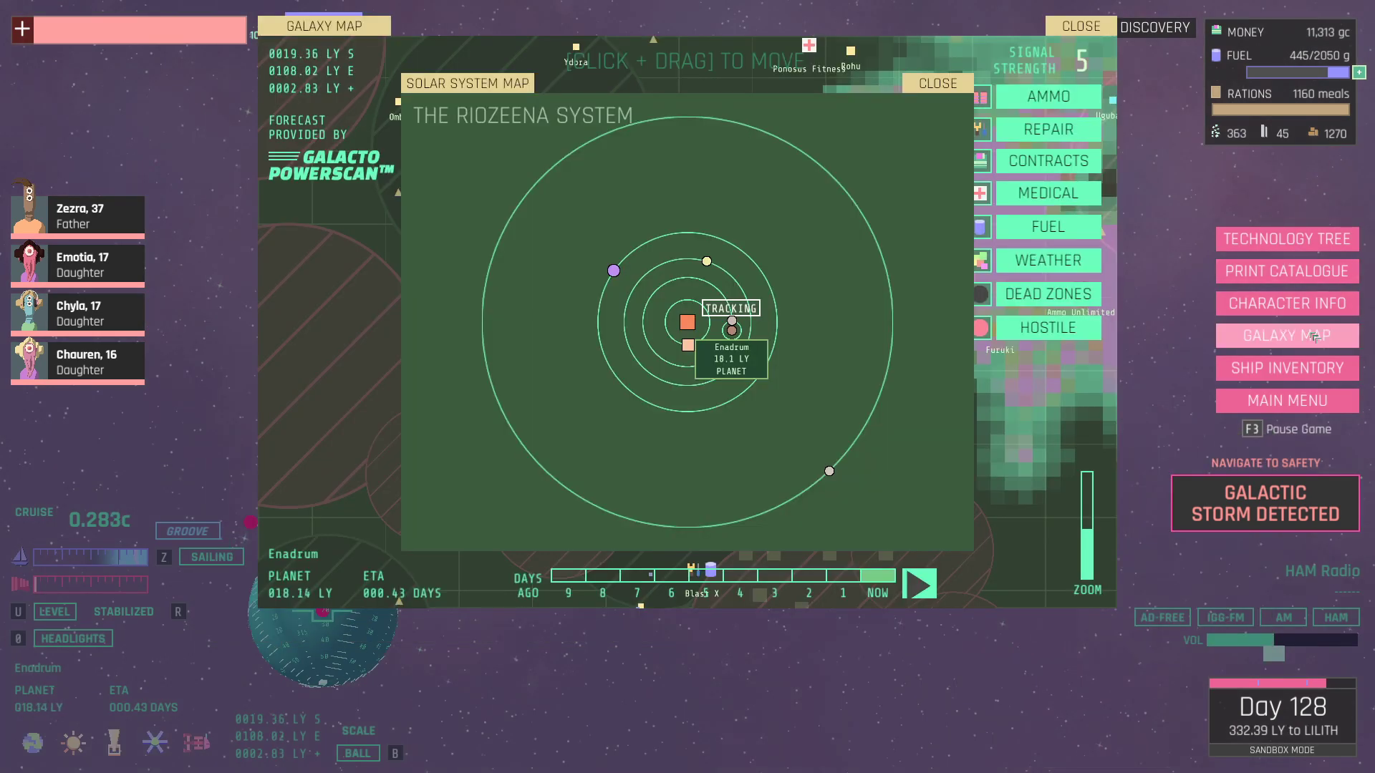
pyautogui.click(937, 84)
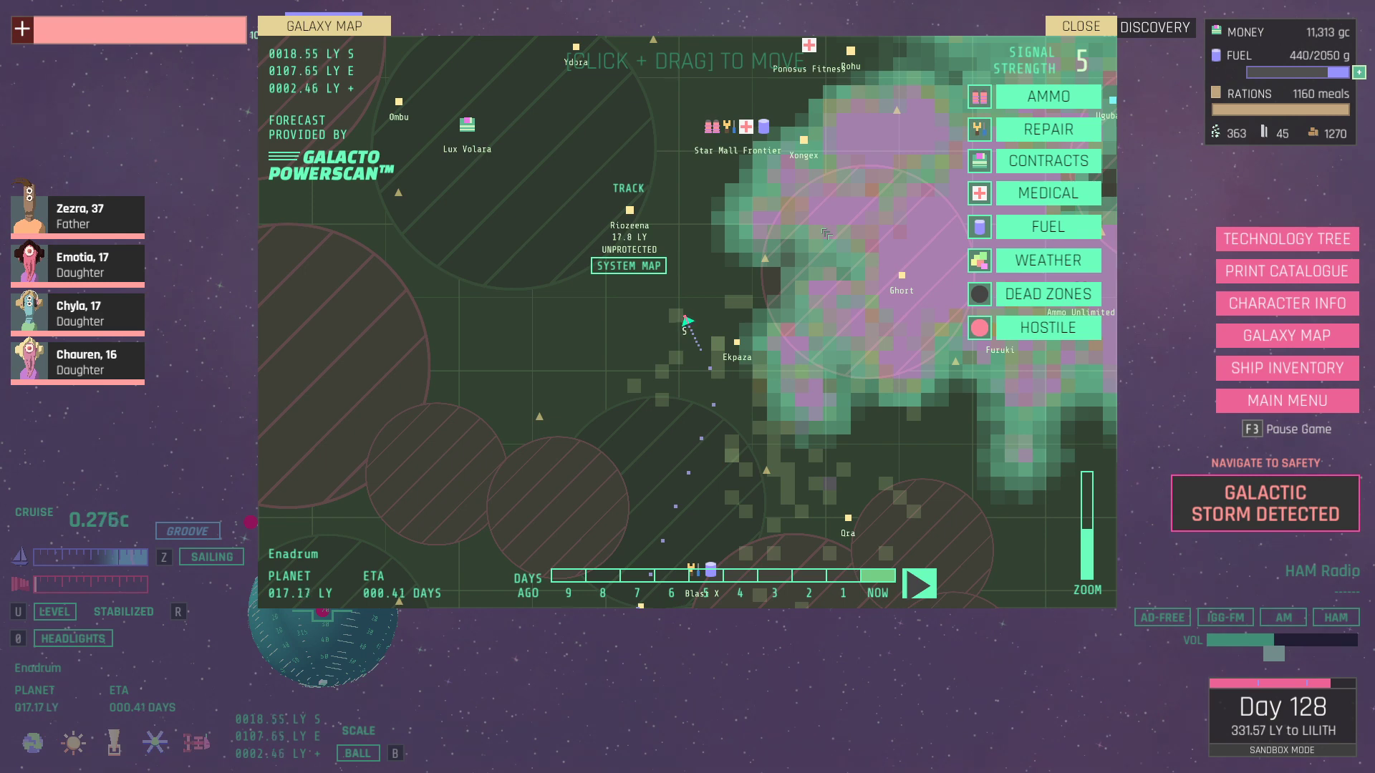
pyautogui.click(638, 577)
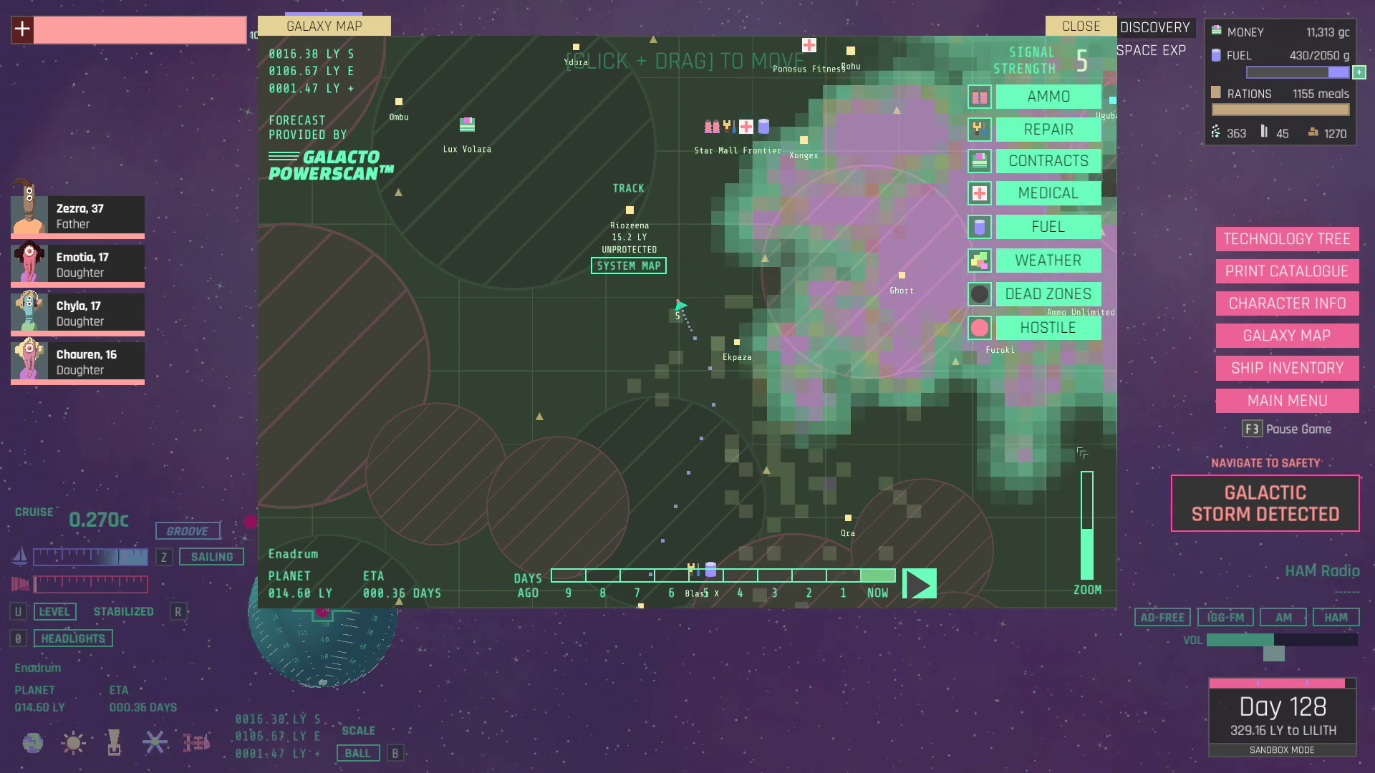
pyautogui.click(1041, 161)
pyautogui.press('Escape')
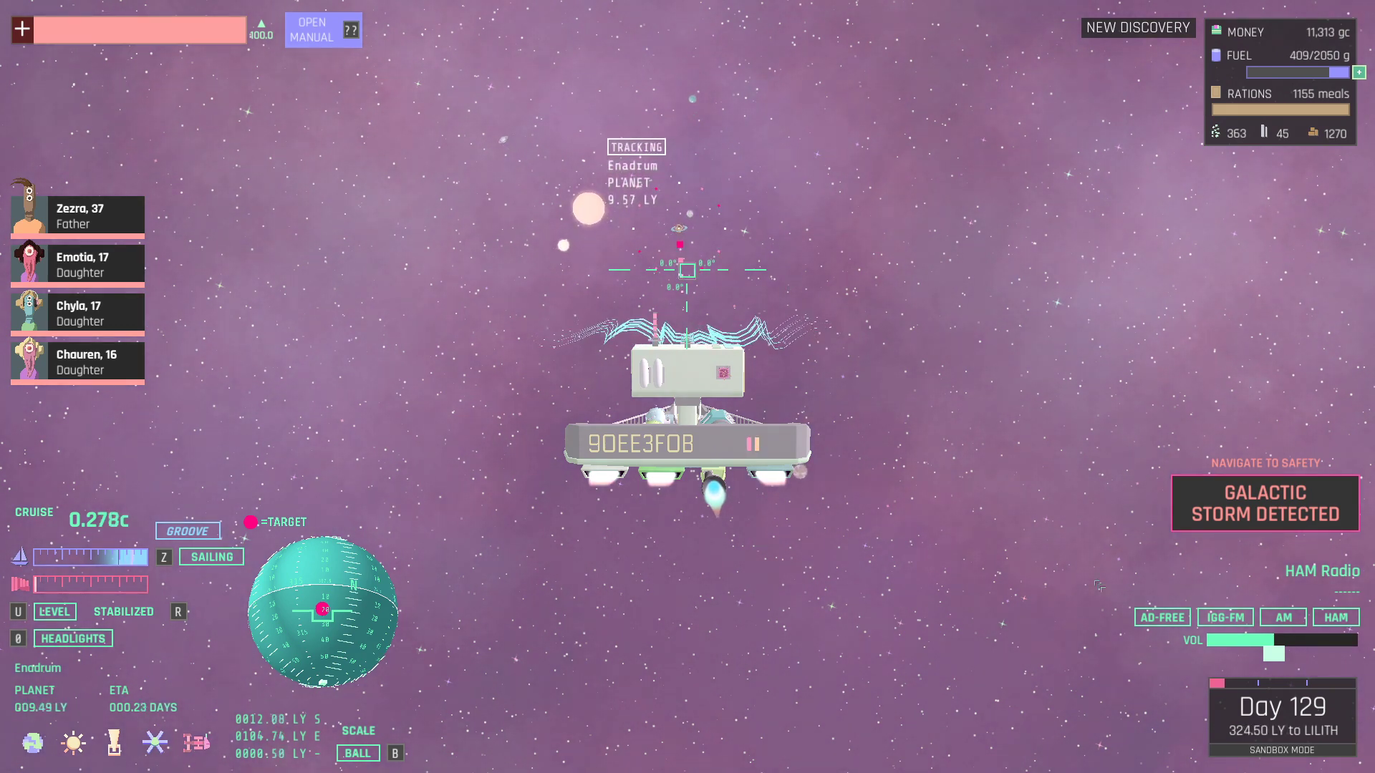
# Tune the radio to IGG-FM and fly in until docked above Enadrum.
pyautogui.click(1161, 618)
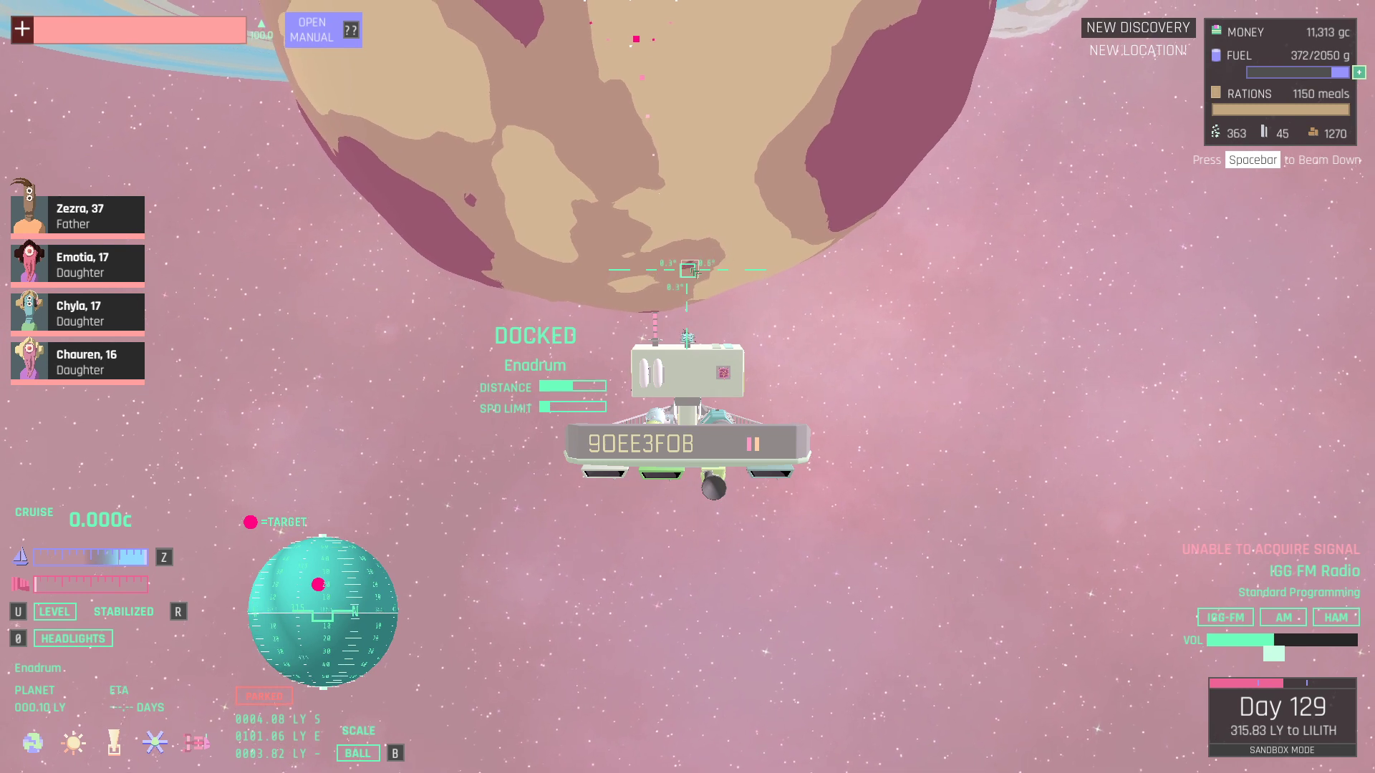
# Read and dismiss the Spom discovery, then confirm beaming down to Enadrum.
pyautogui.click(1138, 27)
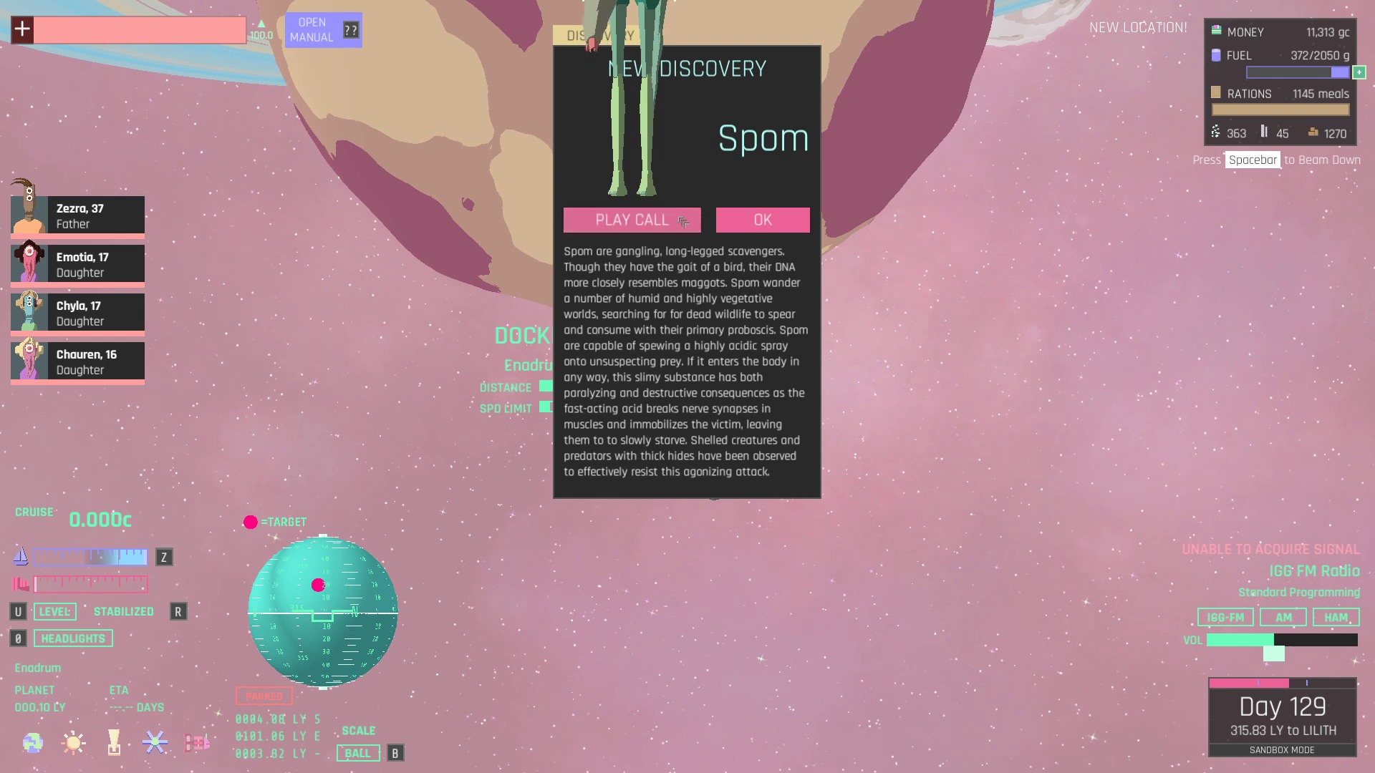
pyautogui.click(761, 219)
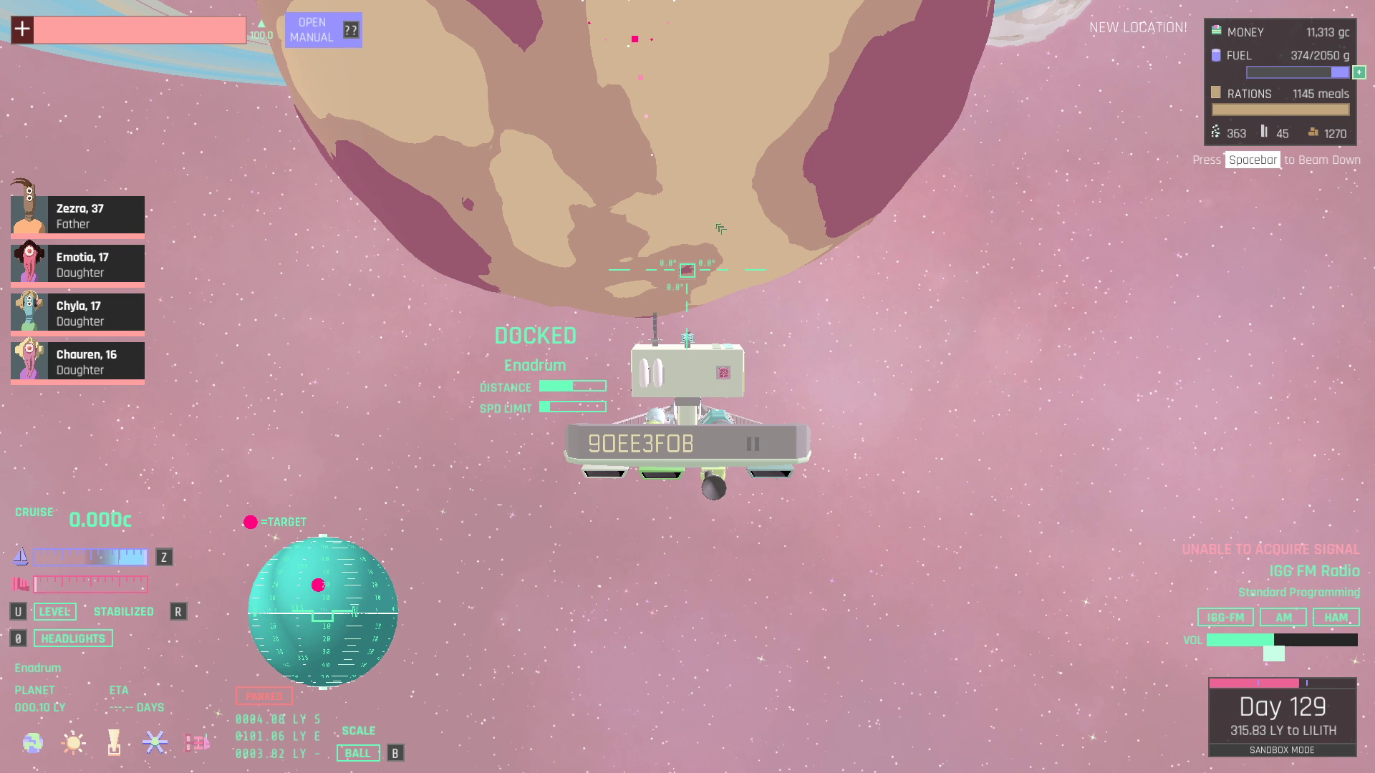
pyautogui.press('space')
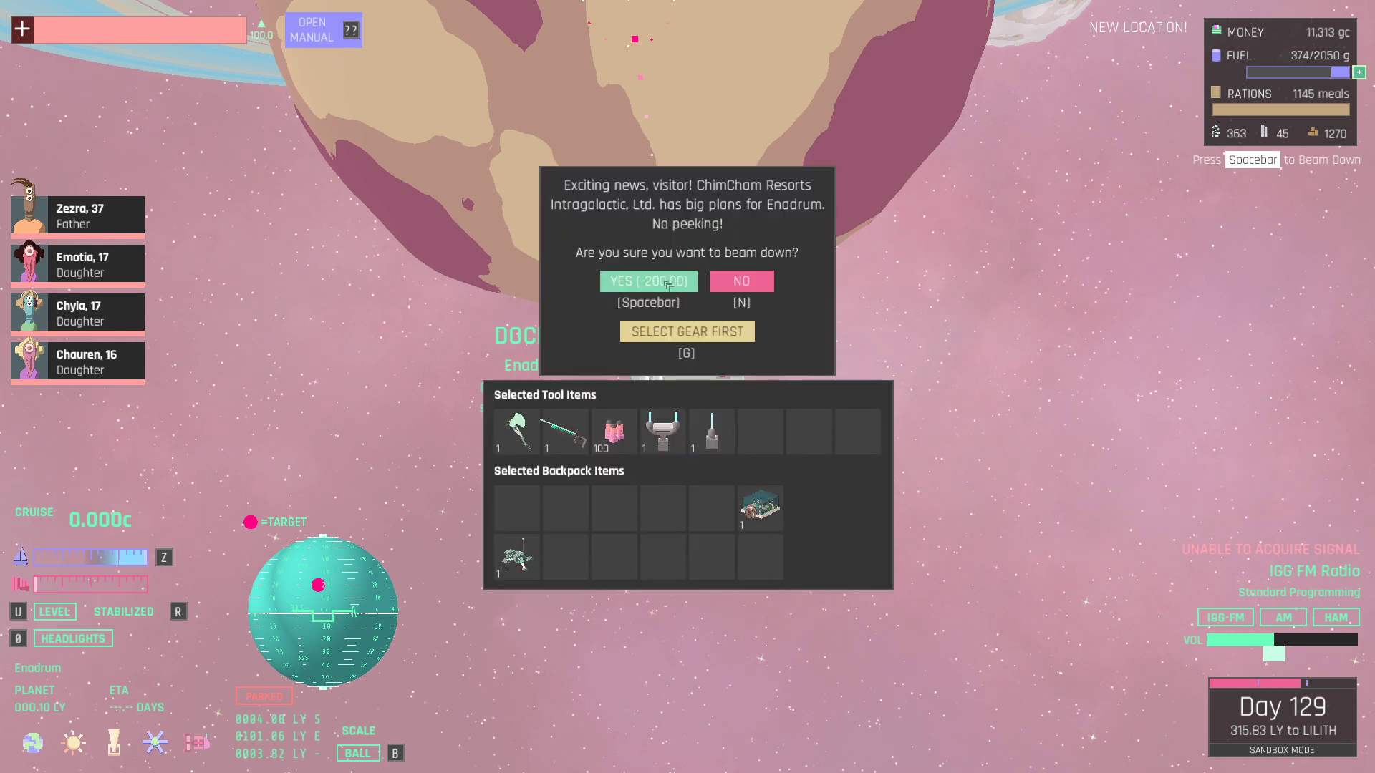
pyautogui.press('space')
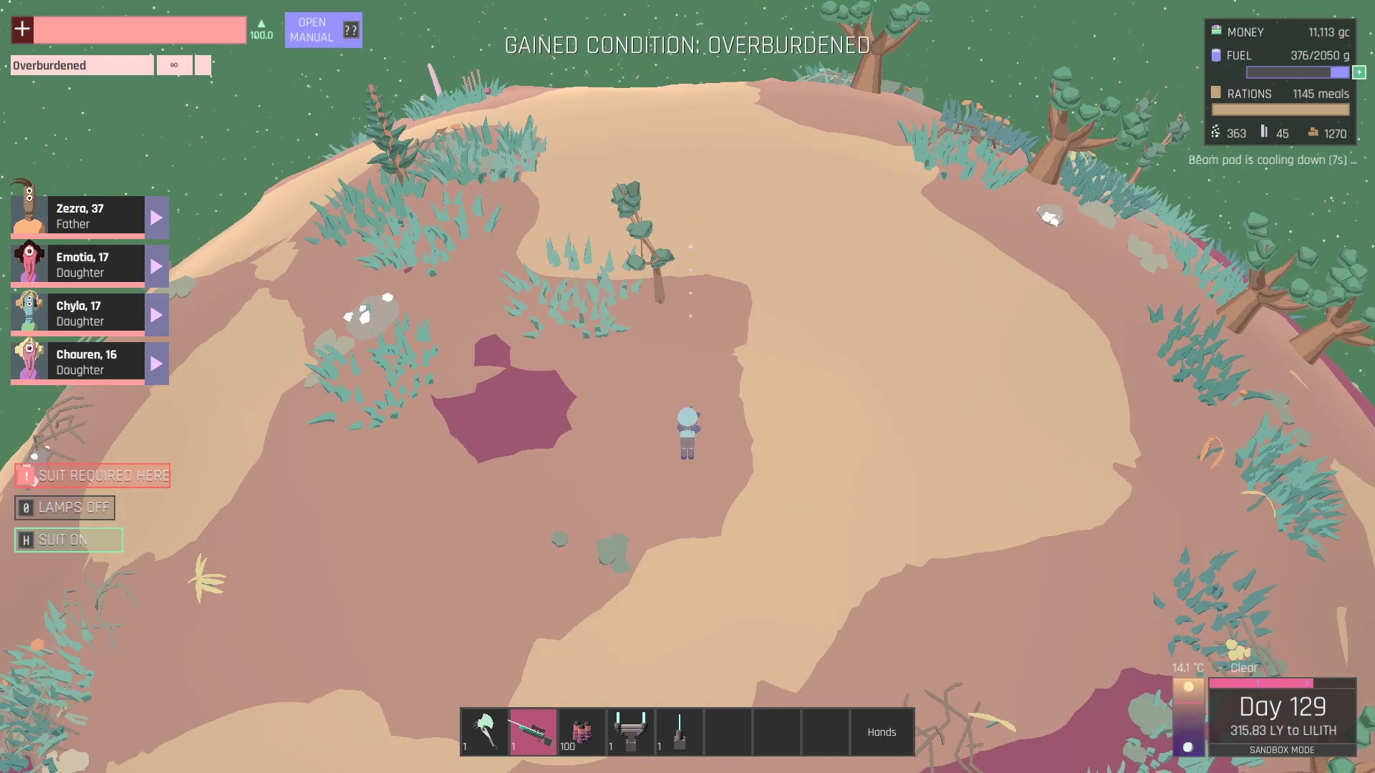
# Walk across Enadrum to the pink crystal rock, then pause with the inventory showing.
pyautogui.press('d')
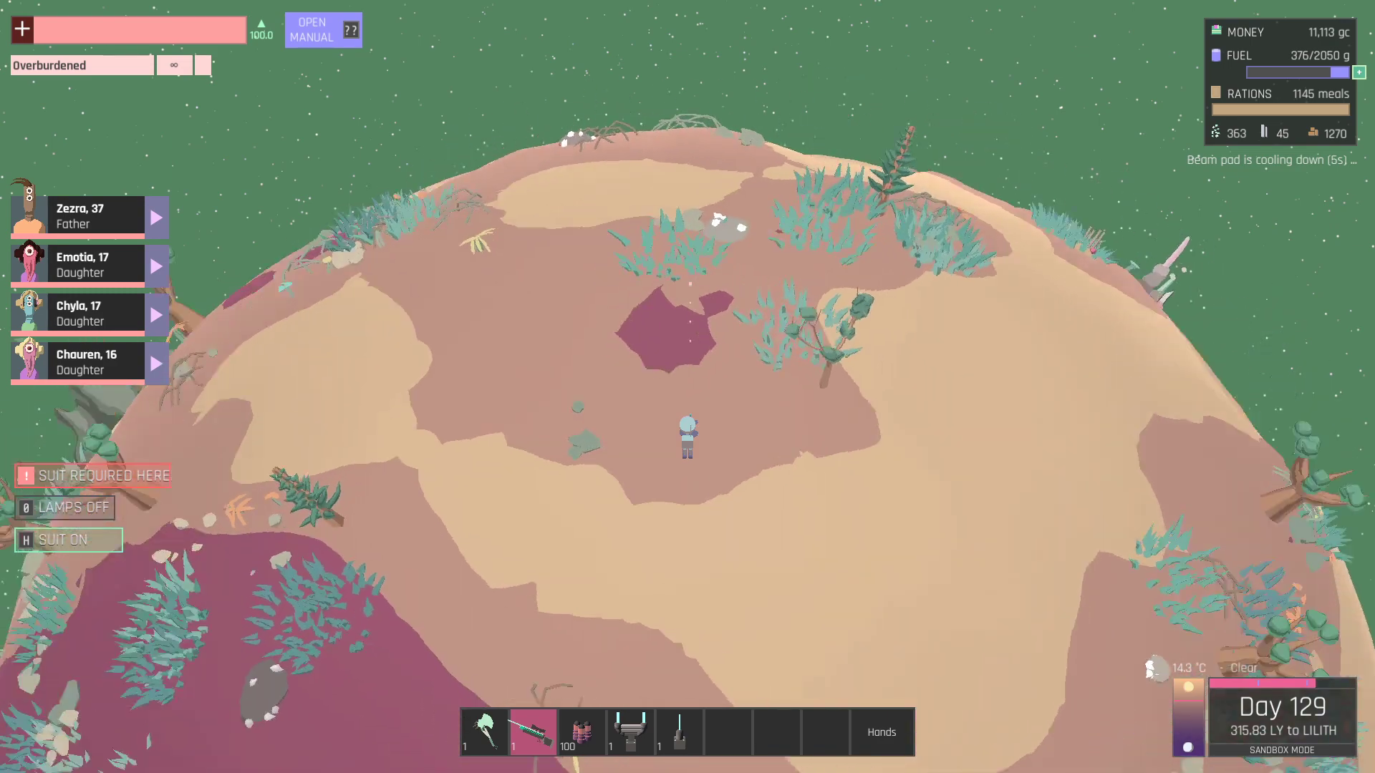
pyautogui.press('w')
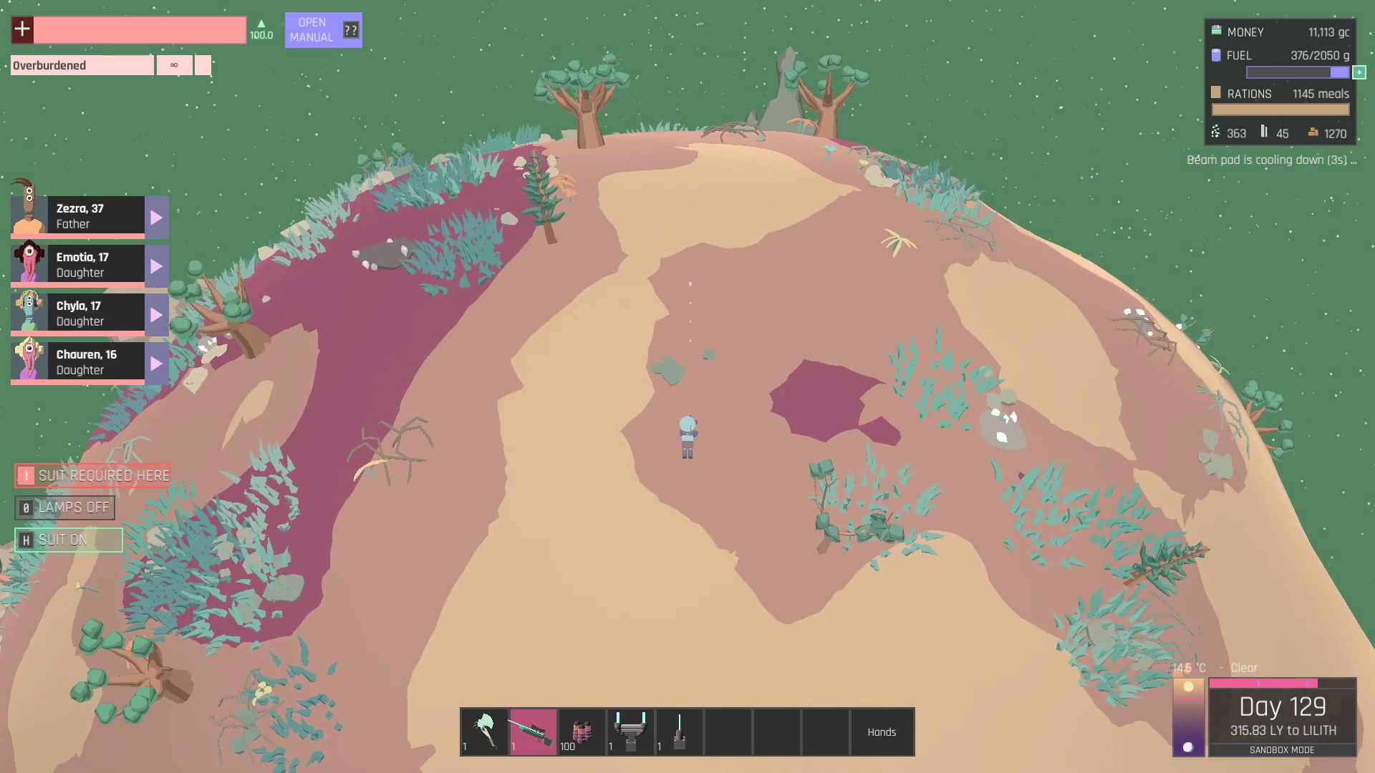
pyautogui.press('w')
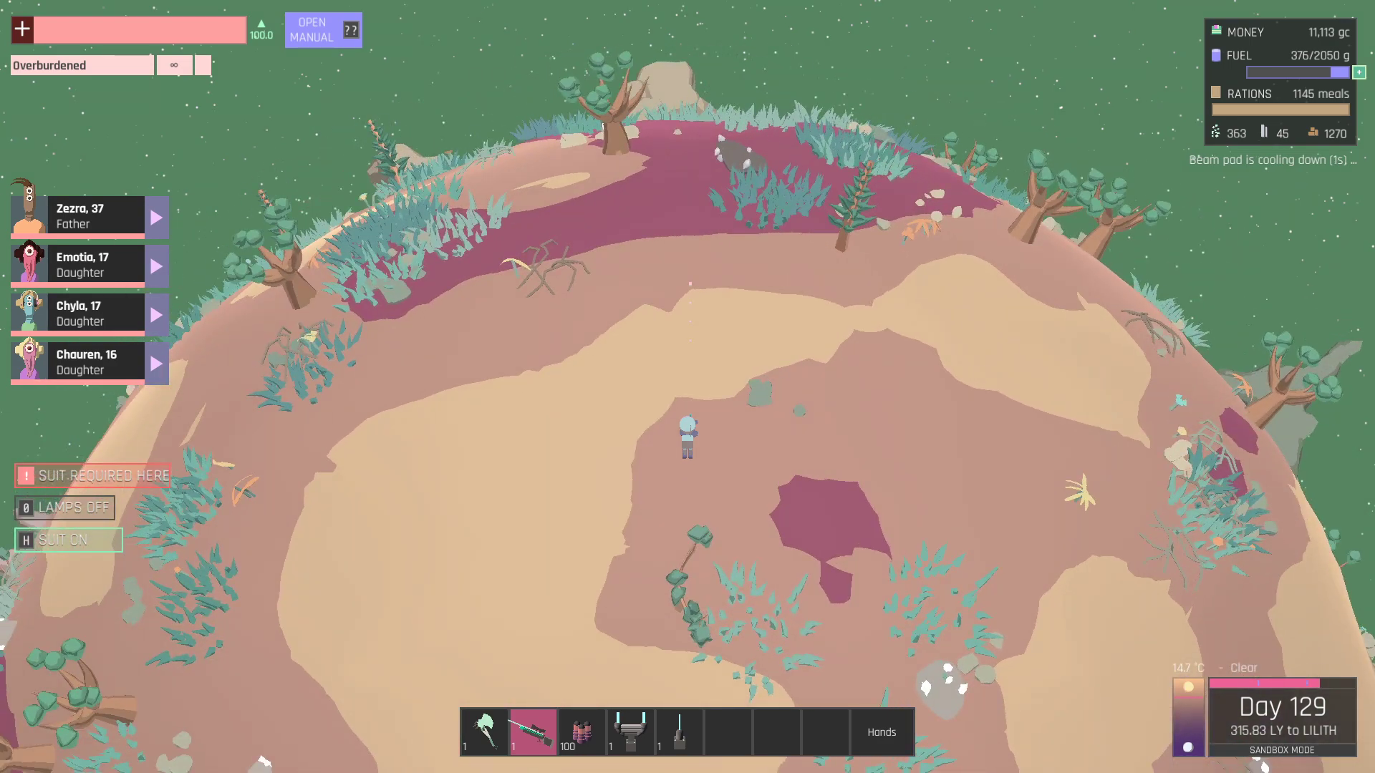
pyautogui.press('w')
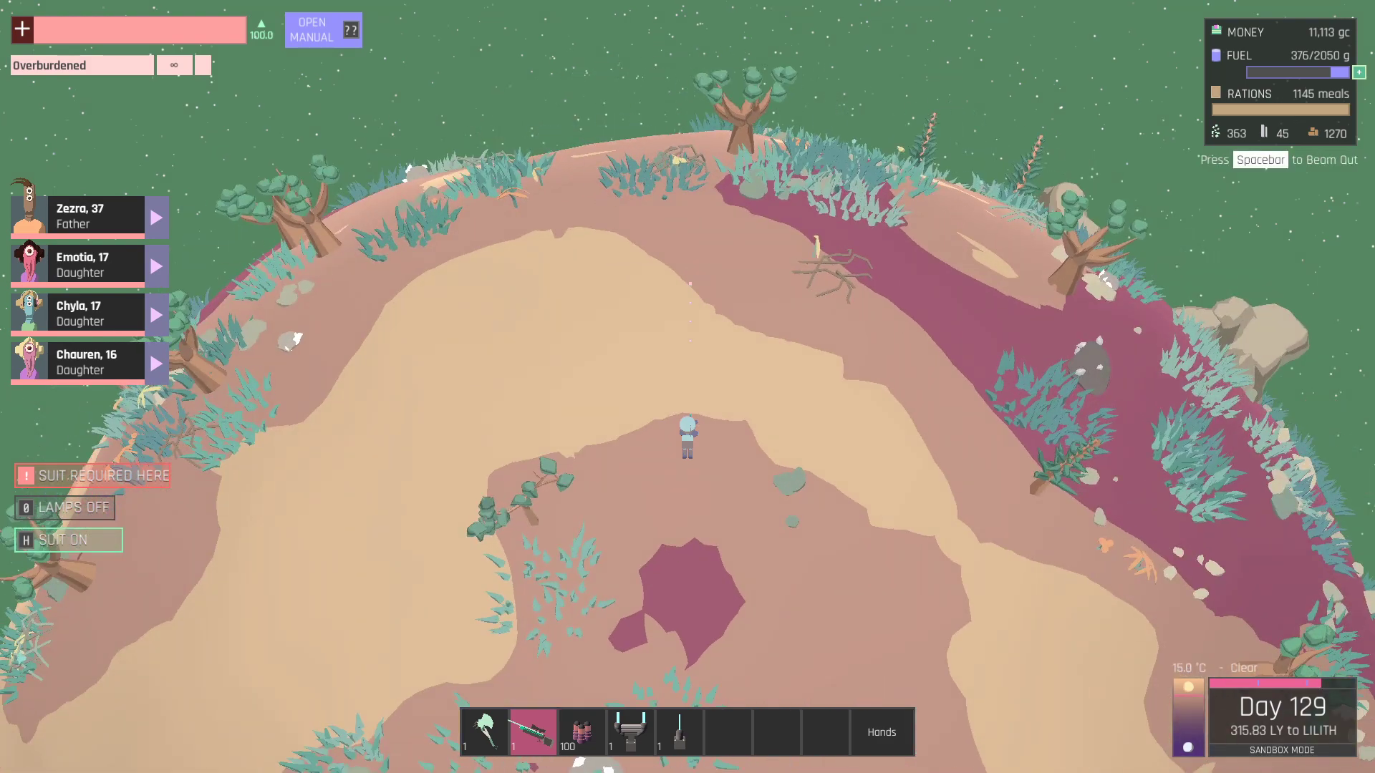
pyautogui.press('w')
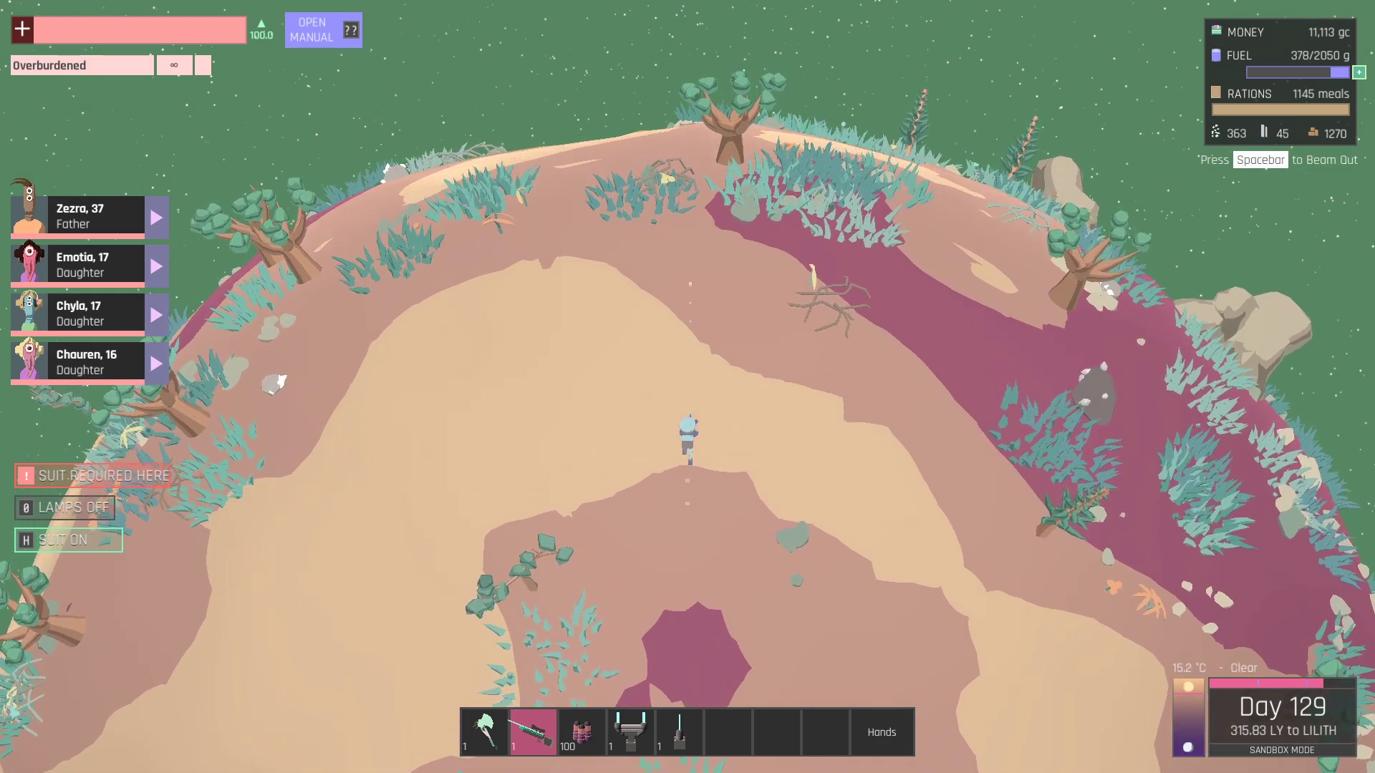
pyautogui.press('w')
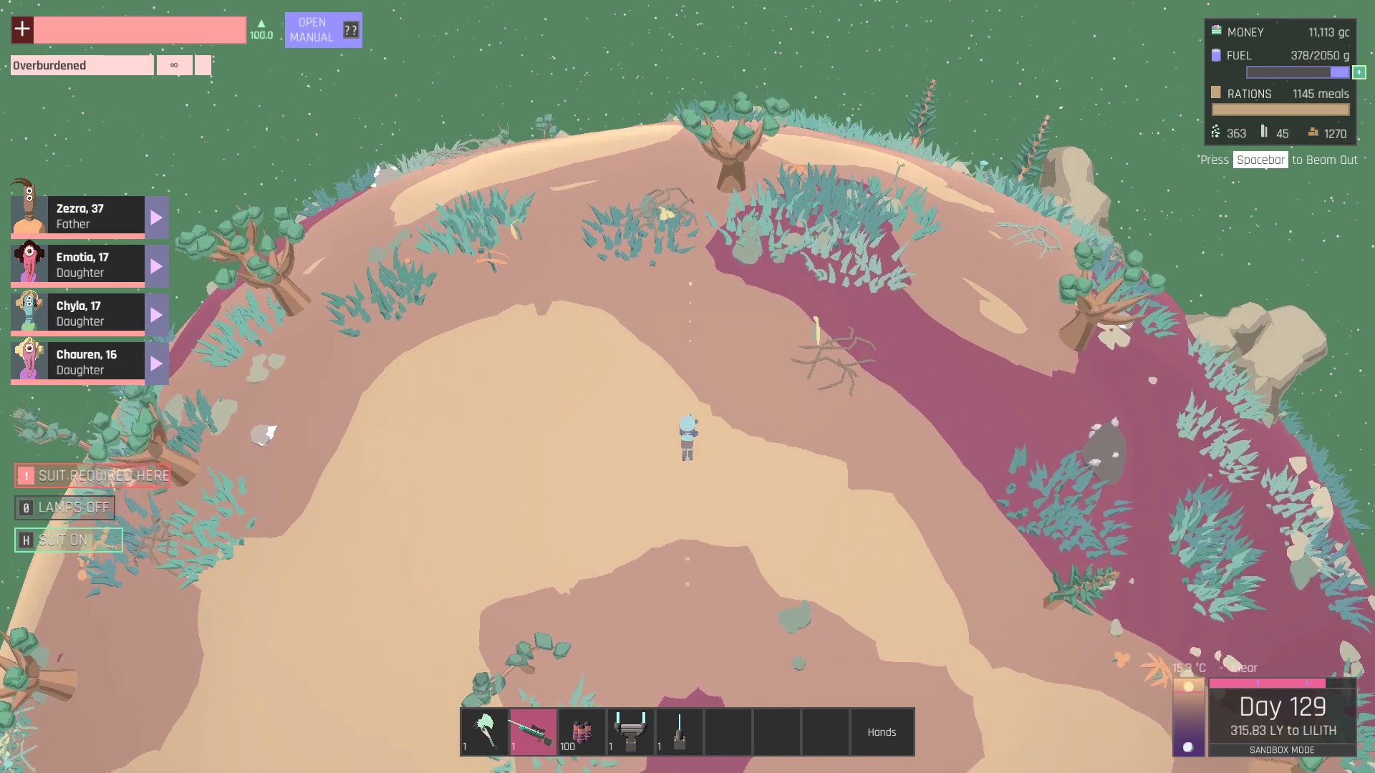
pyautogui.press('w')
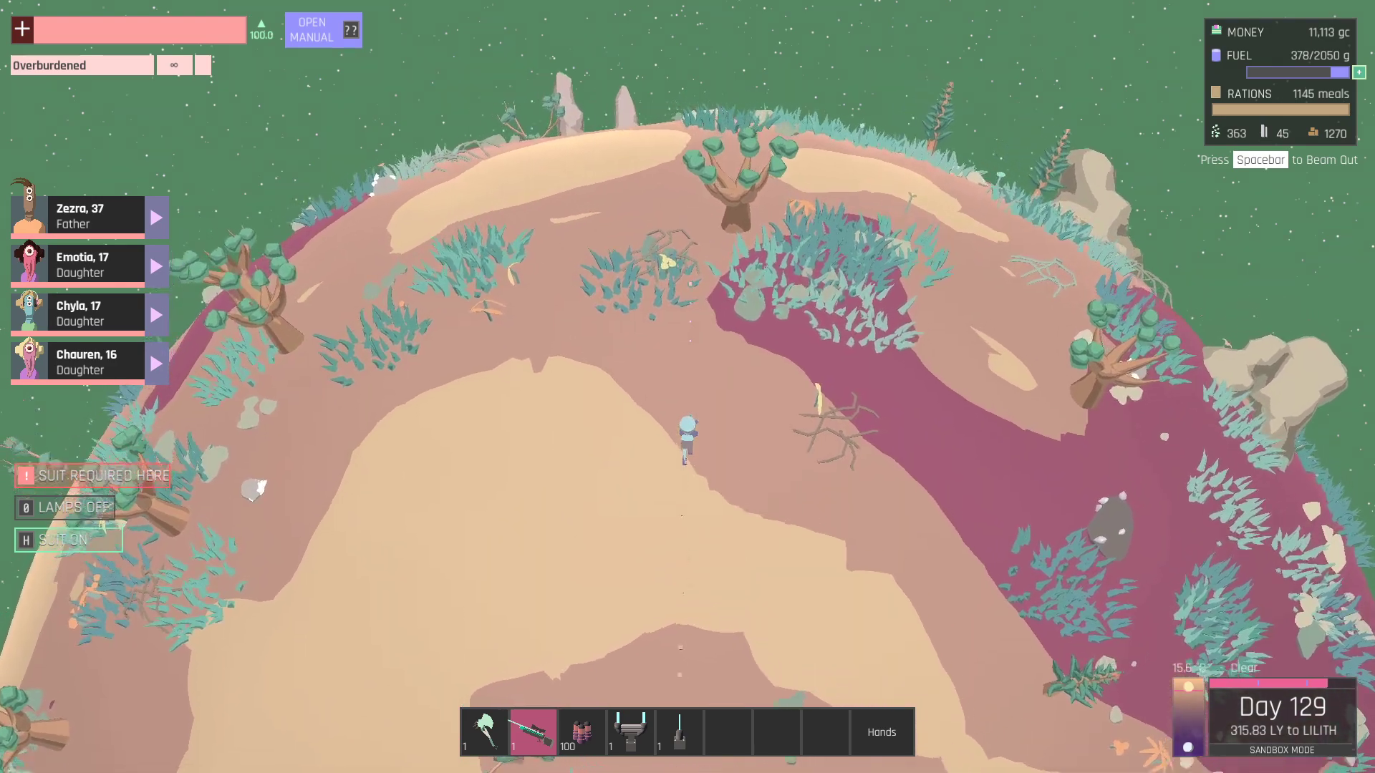
pyautogui.press('w')
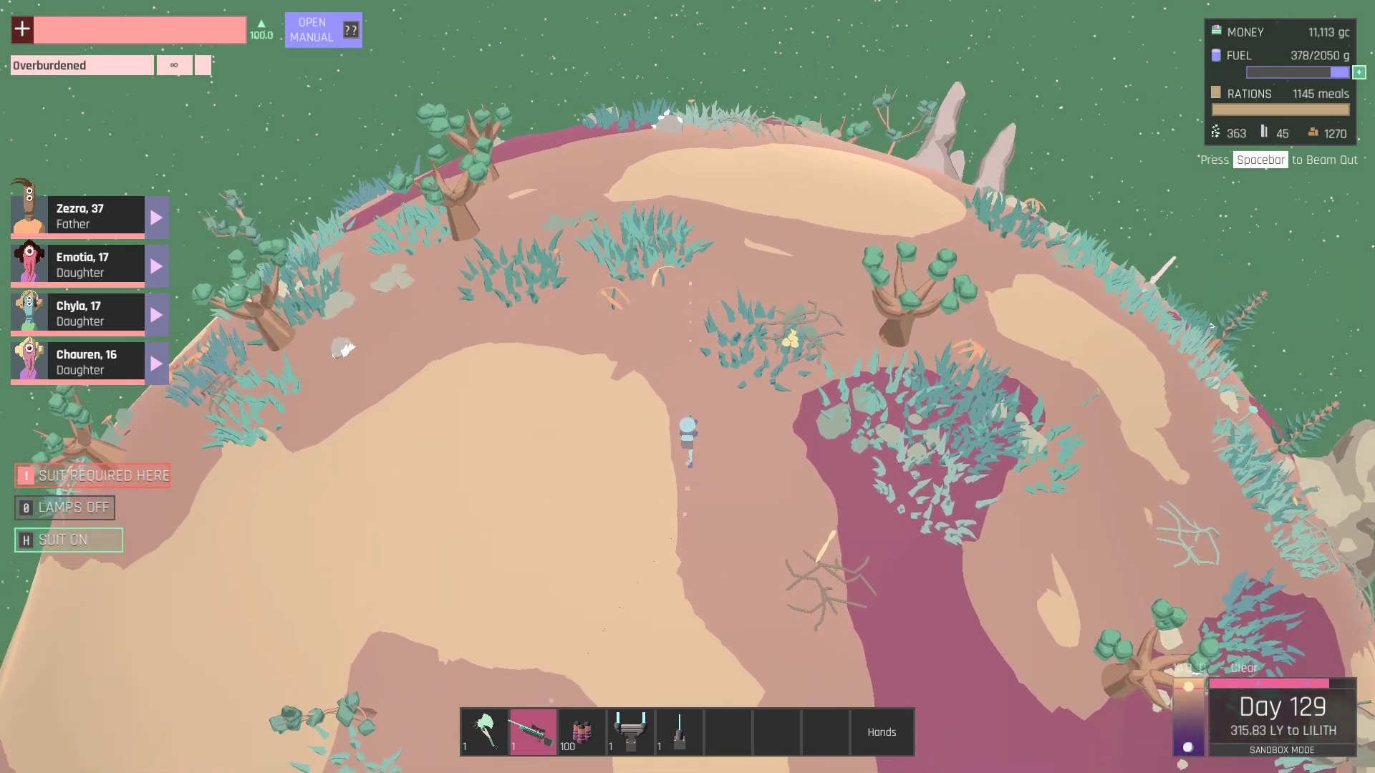
pyautogui.press('w')
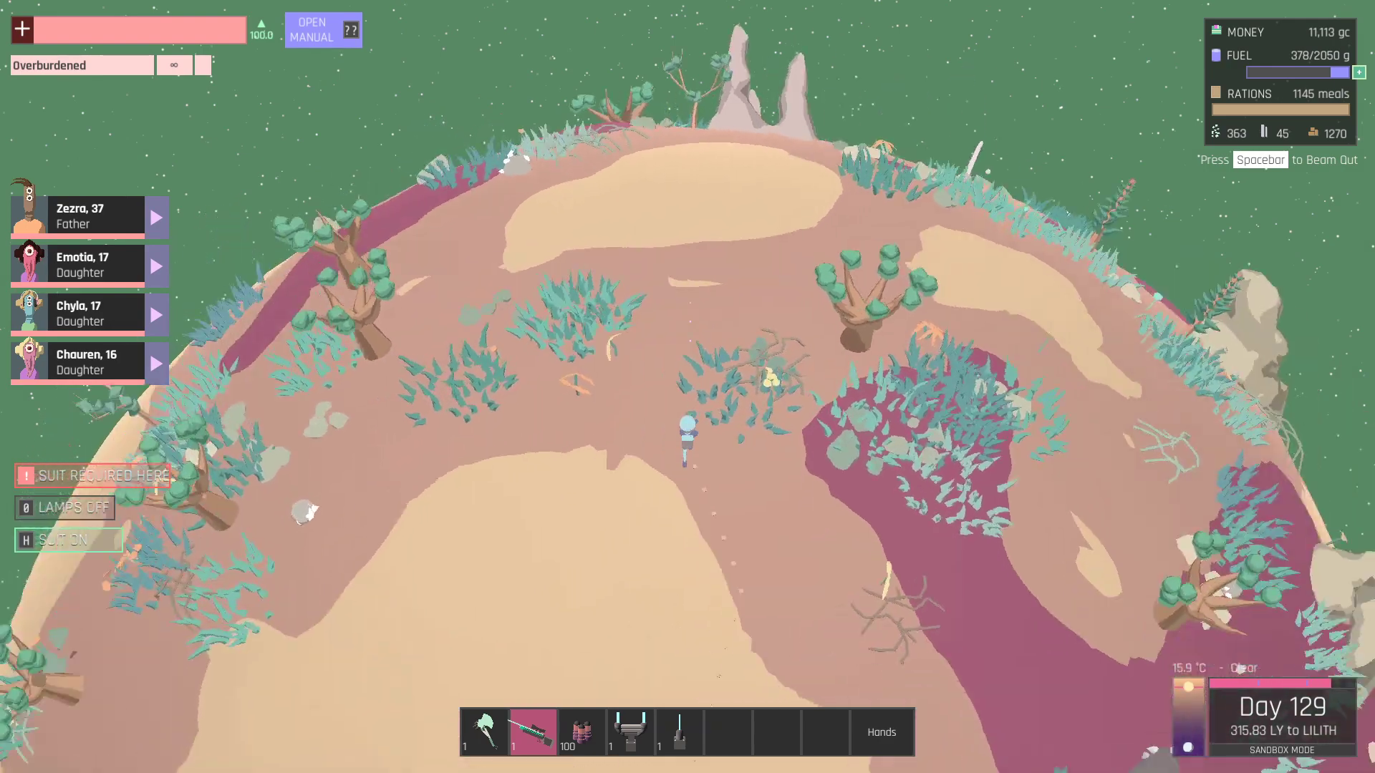
pyautogui.press('w')
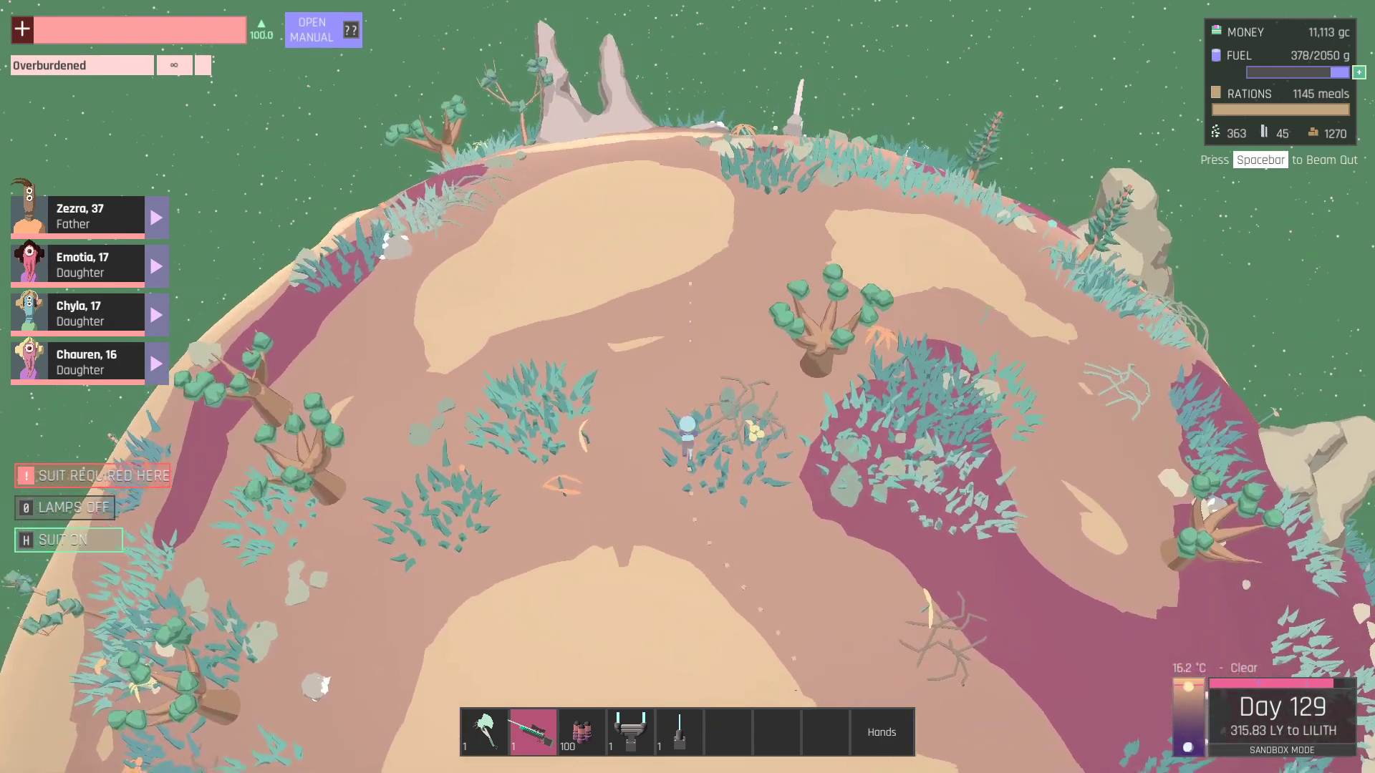
pyautogui.press('w')
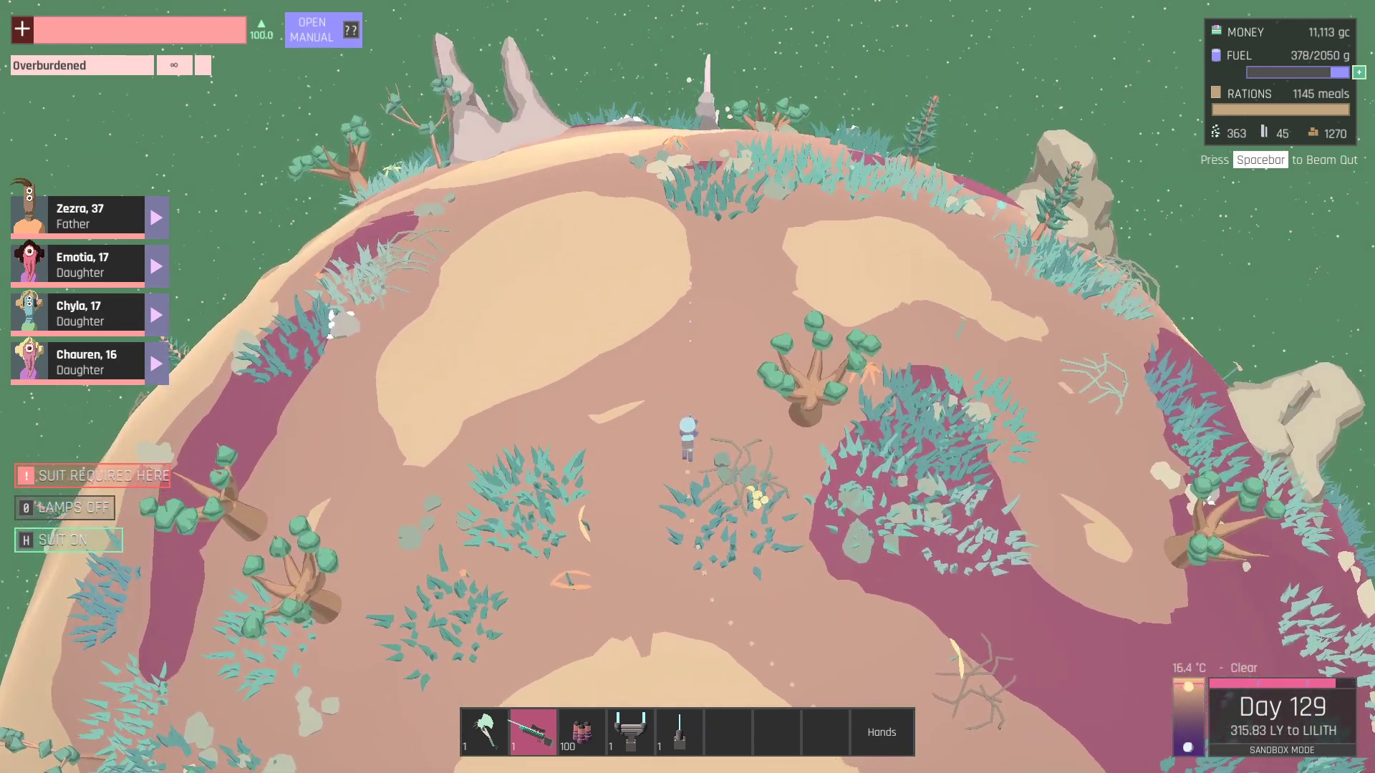
pyautogui.press('w')
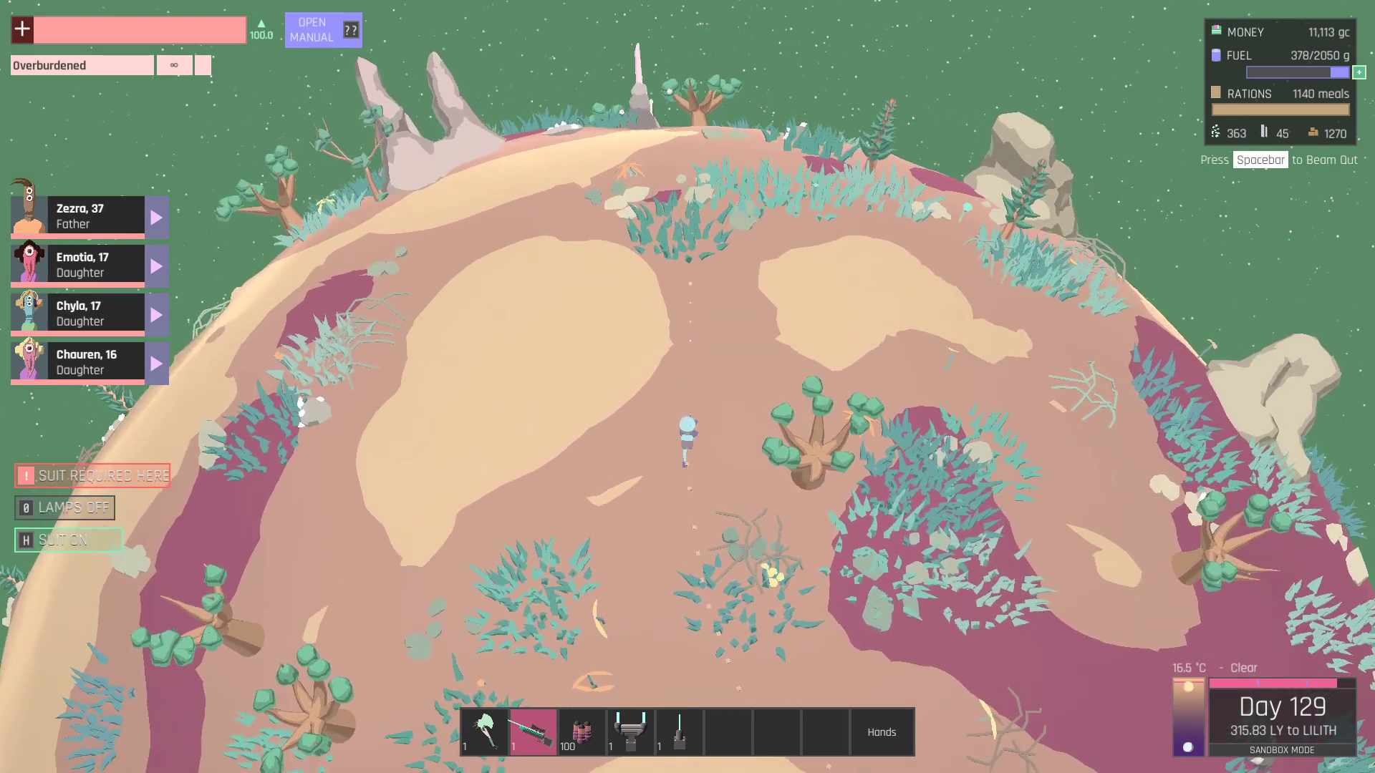
pyautogui.press('w')
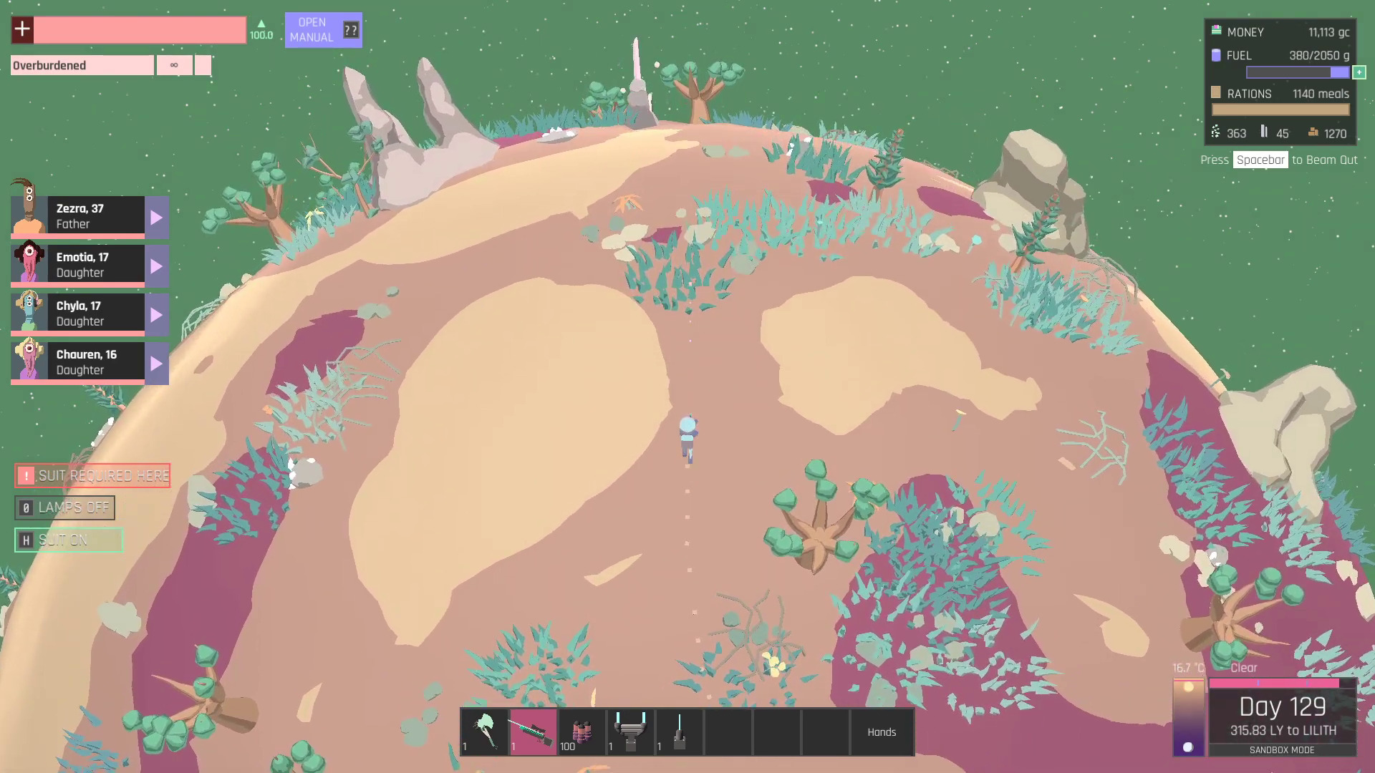
pyautogui.press('w')
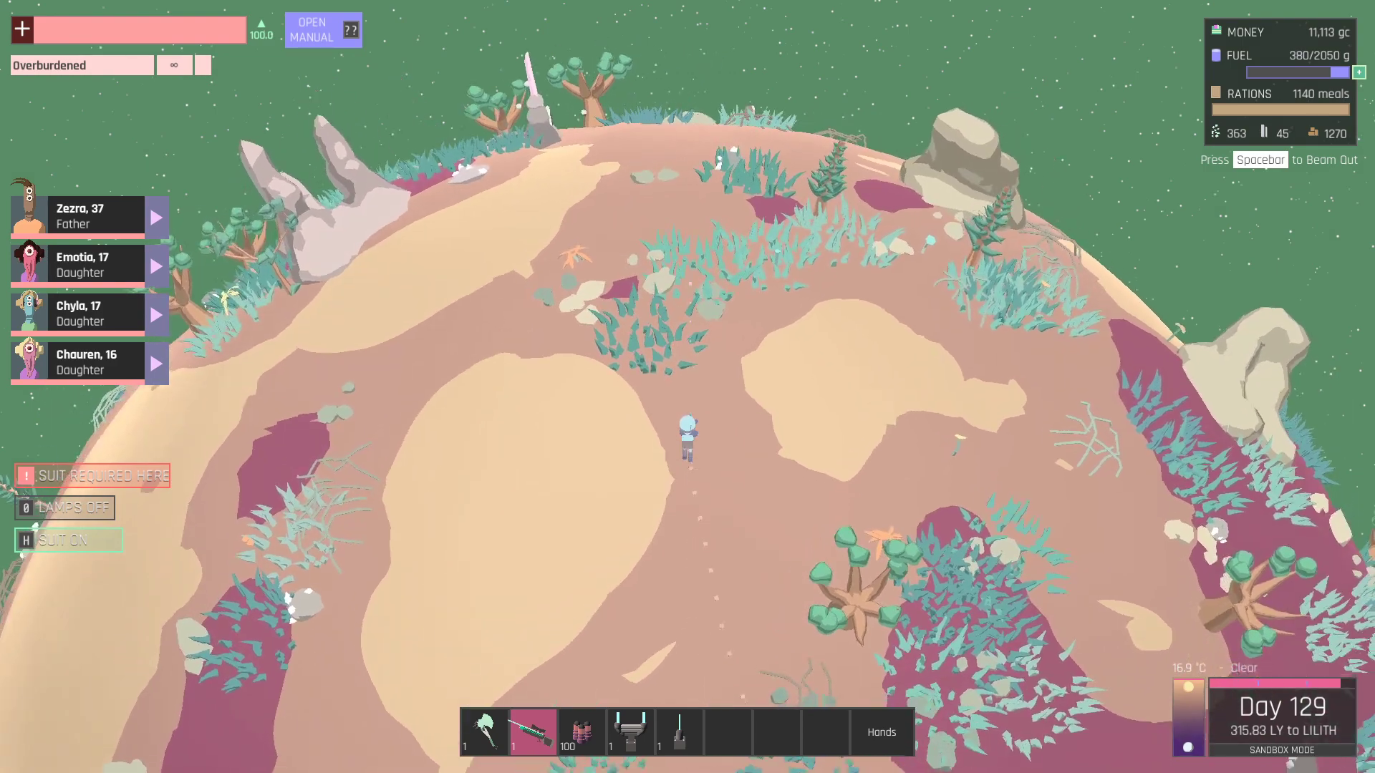
pyautogui.press('w')
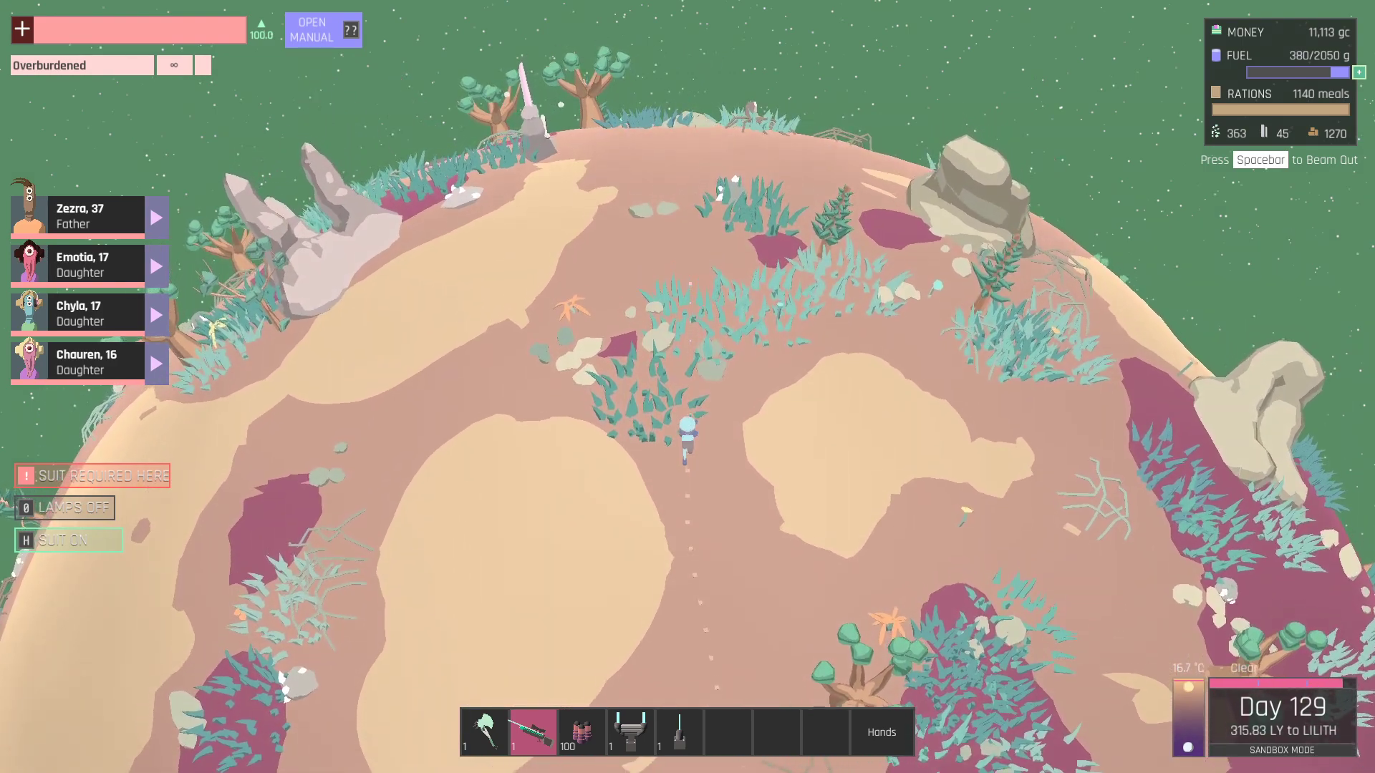
pyautogui.press('w')
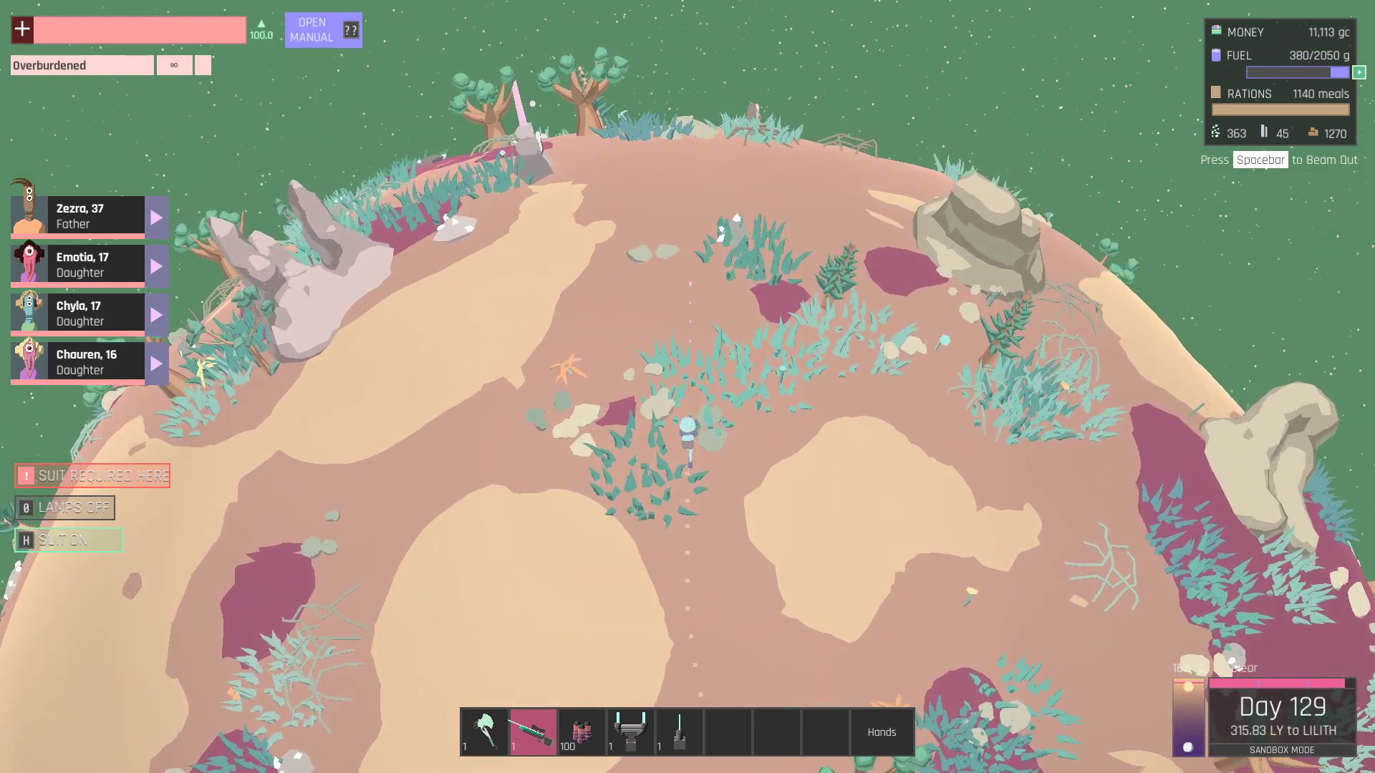
pyautogui.press('w')
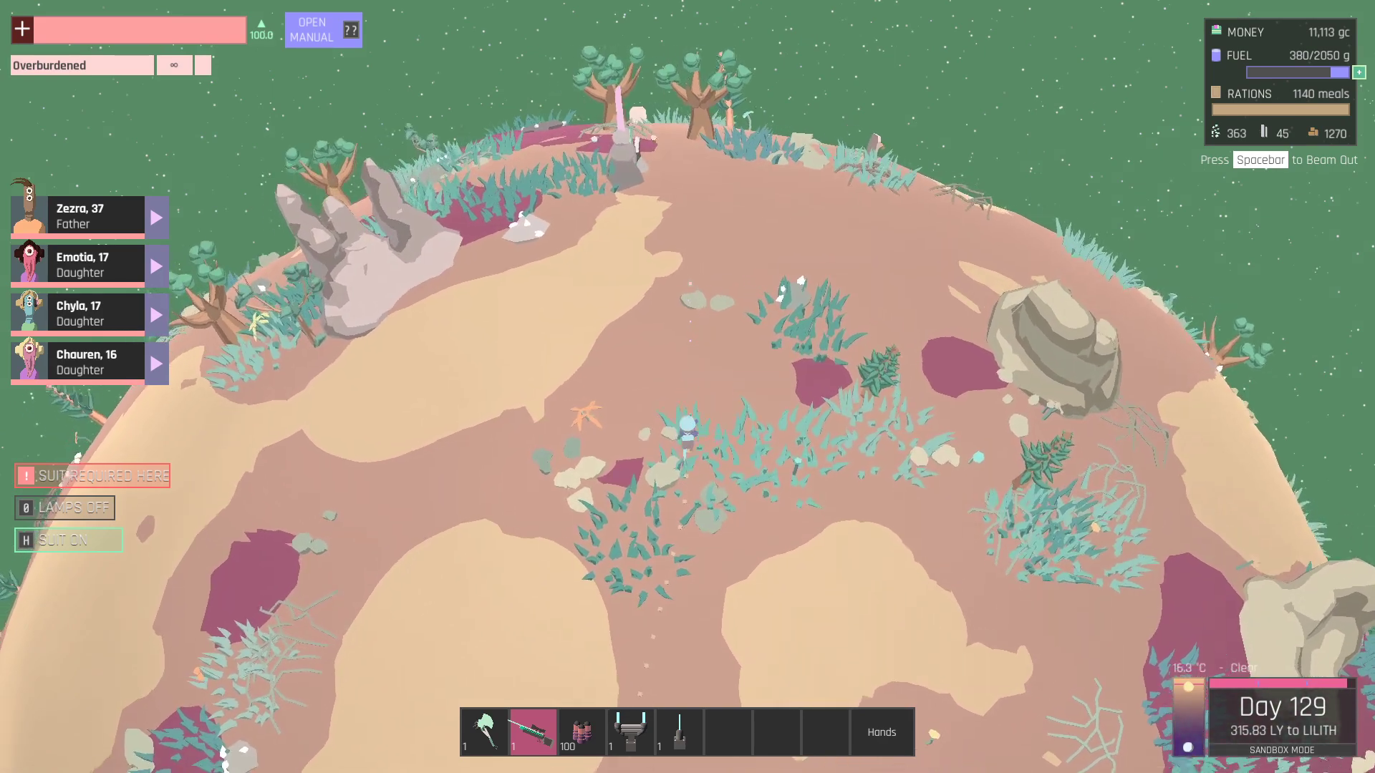
pyautogui.press('w')
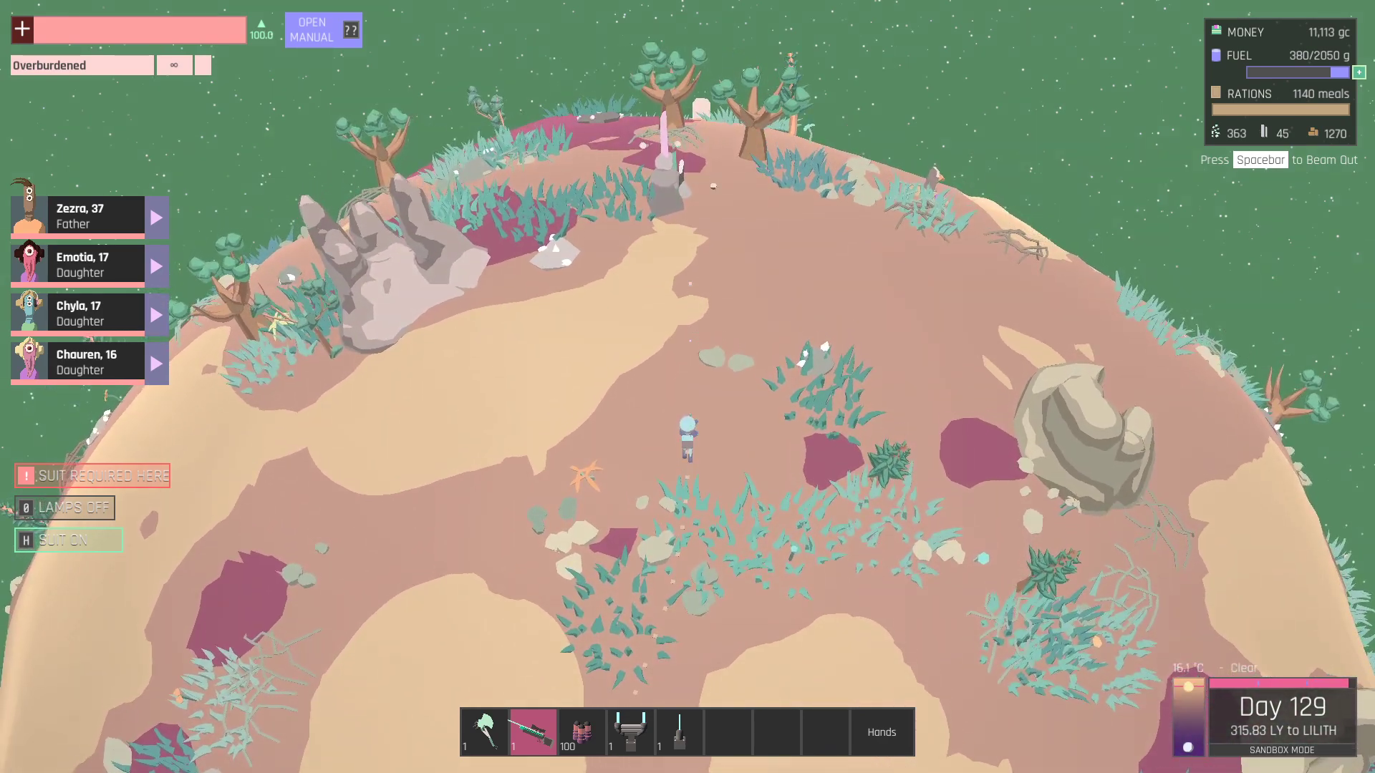
pyautogui.press('w')
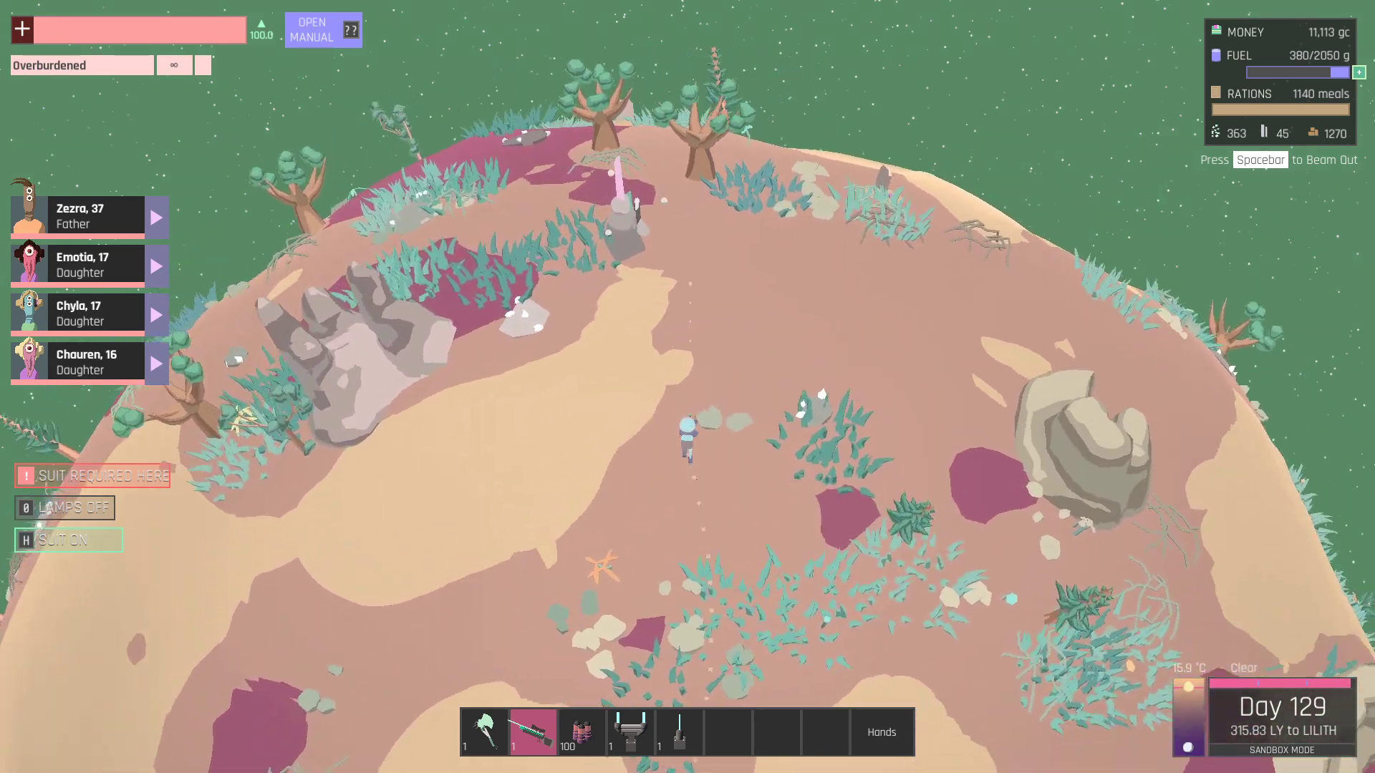
pyautogui.press('w')
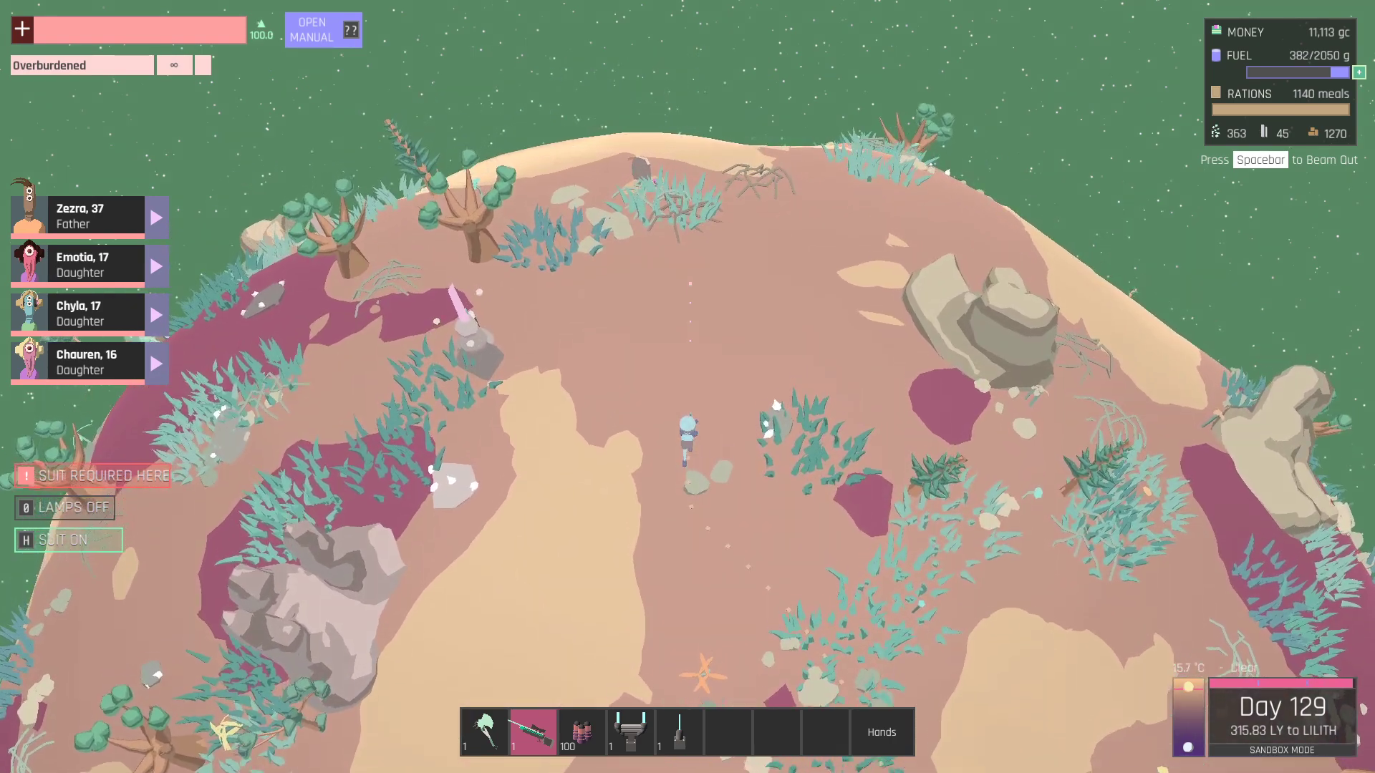
pyautogui.press('w')
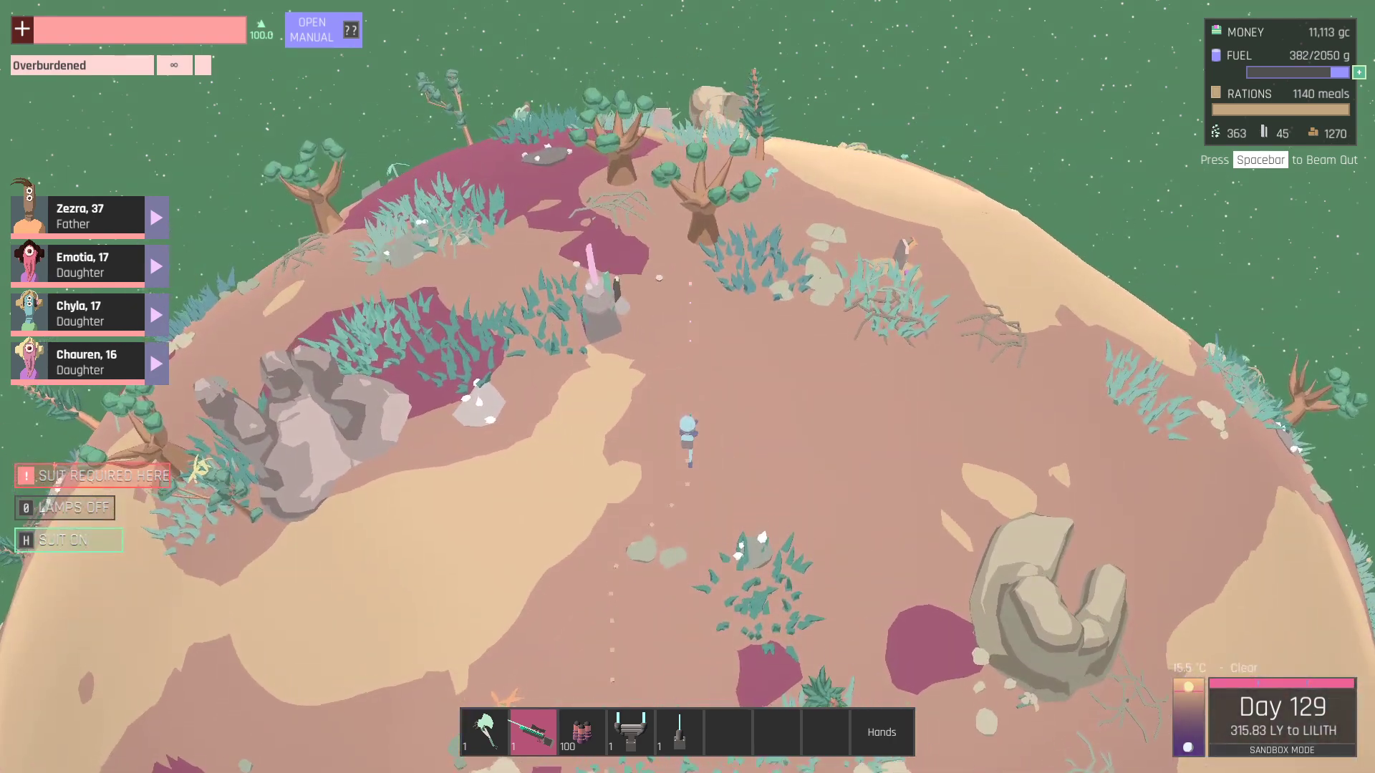
pyautogui.press('w')
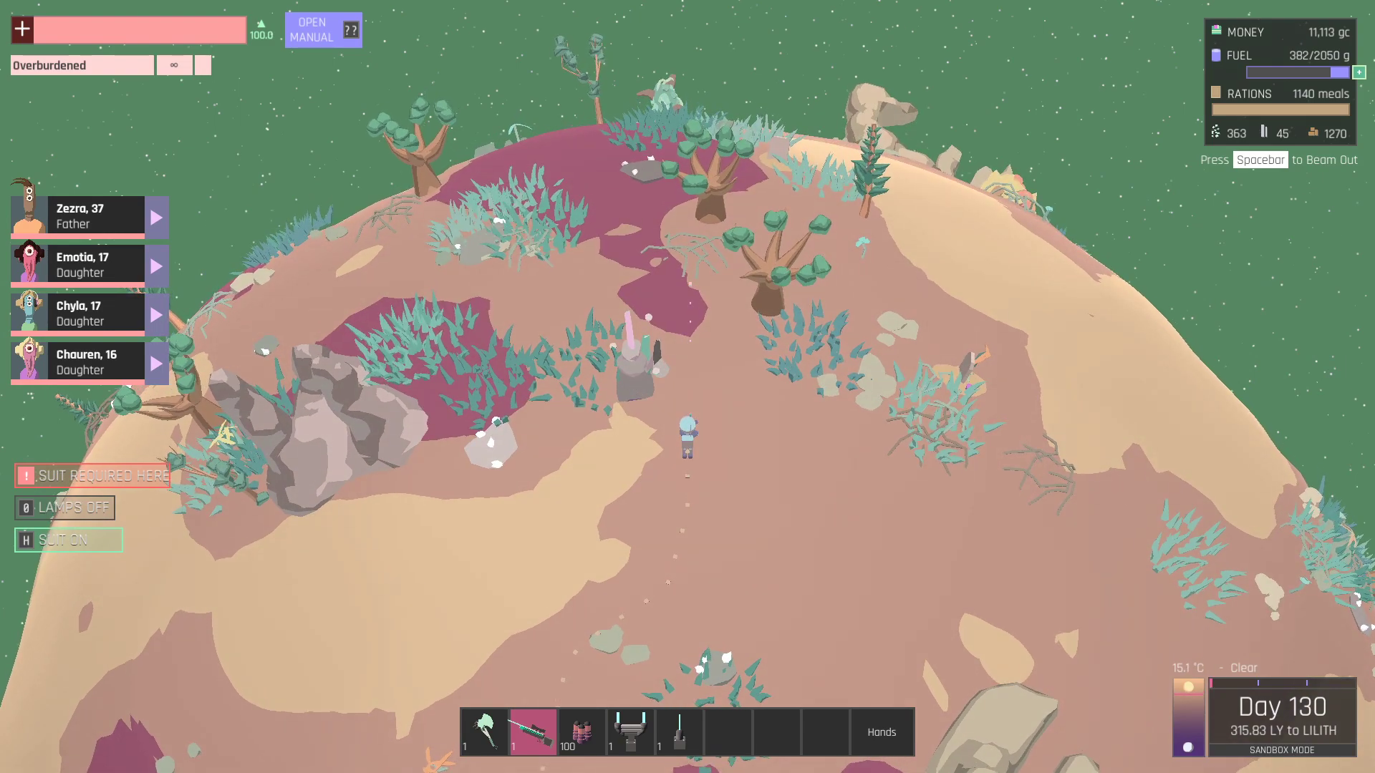
pyautogui.press('w')
pyautogui.press('w')
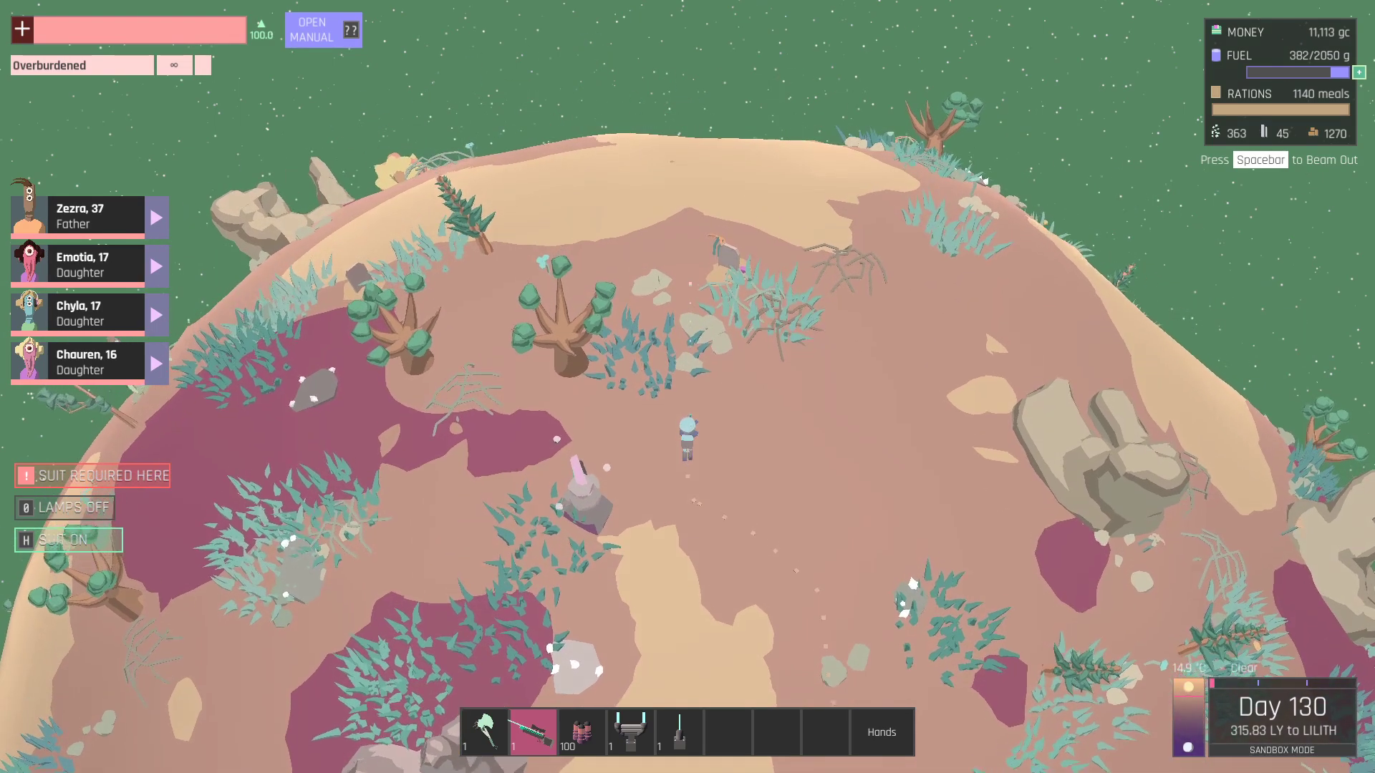
pyautogui.press('w')
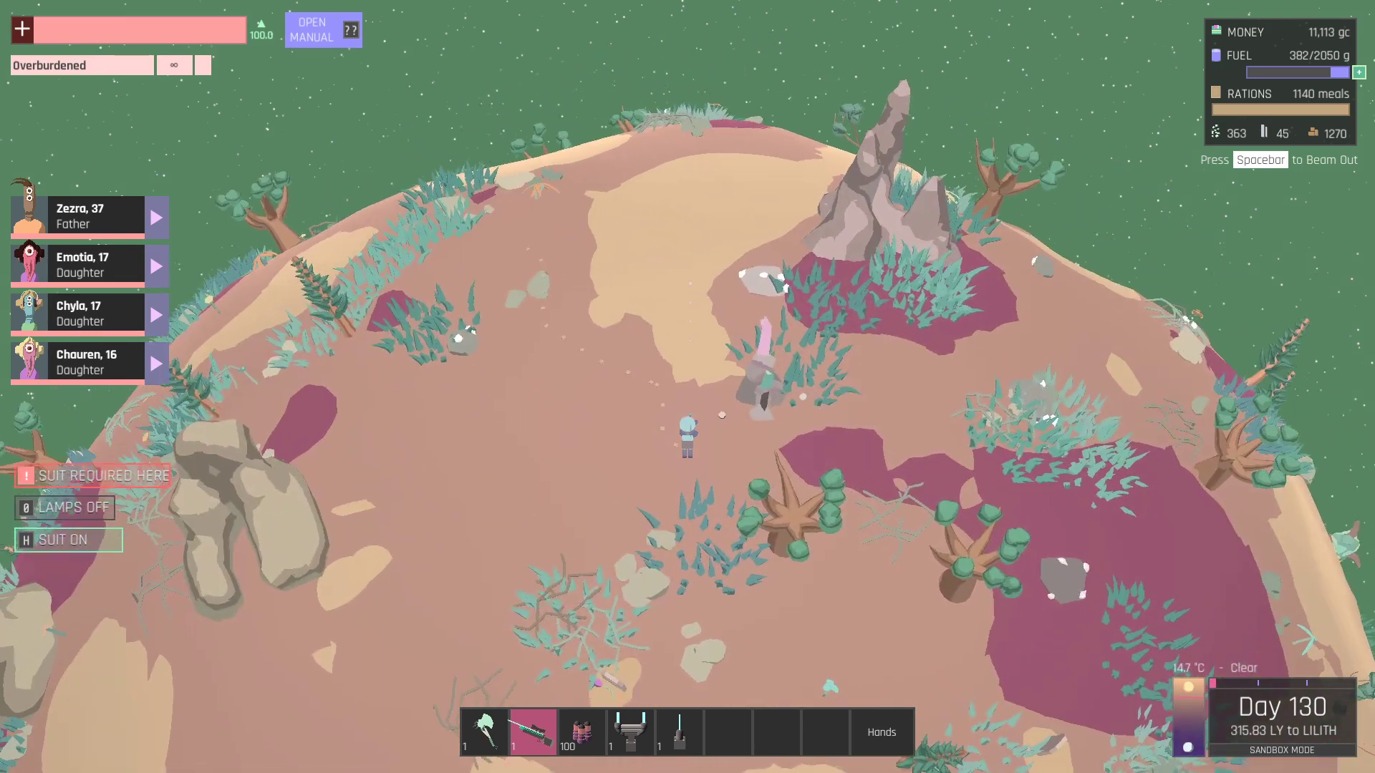
pyautogui.press('w')
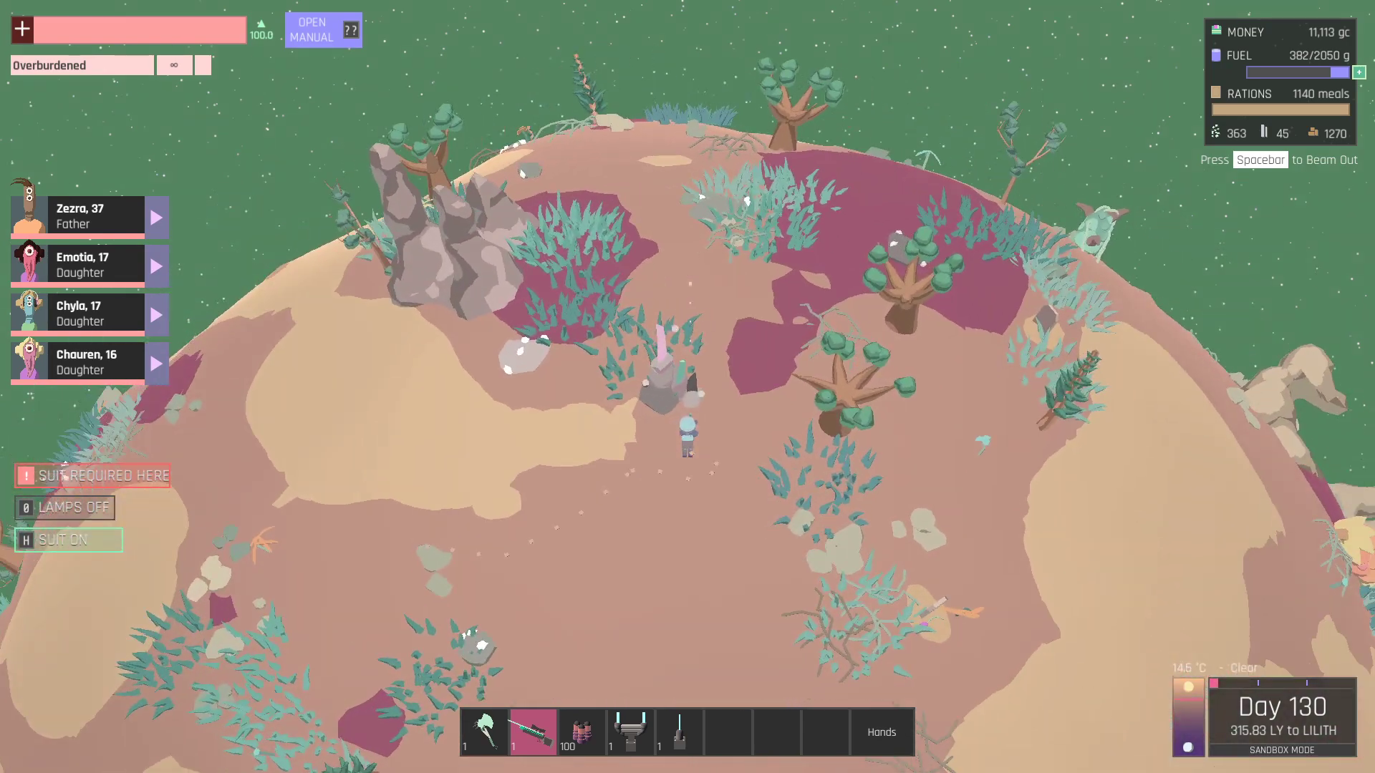
pyautogui.press('w')
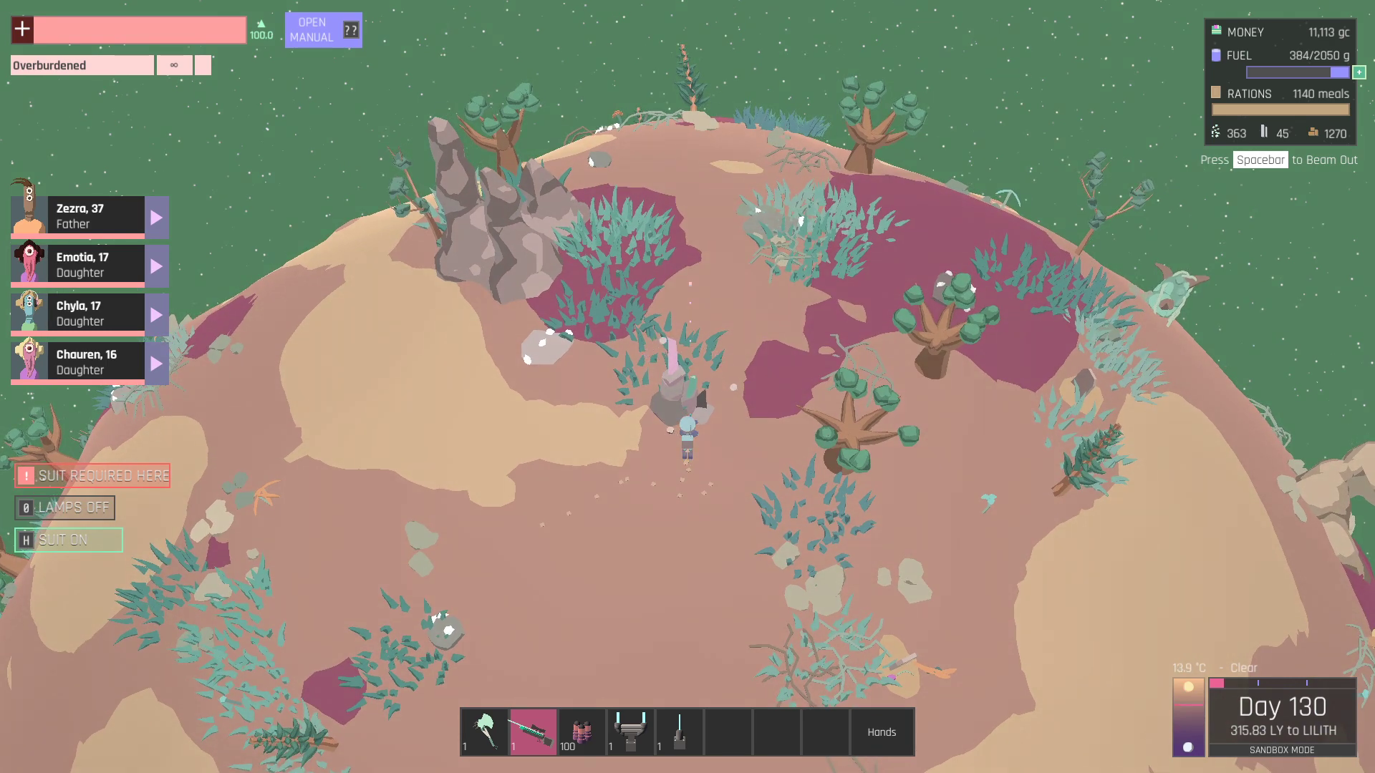
pyautogui.press('Escape')
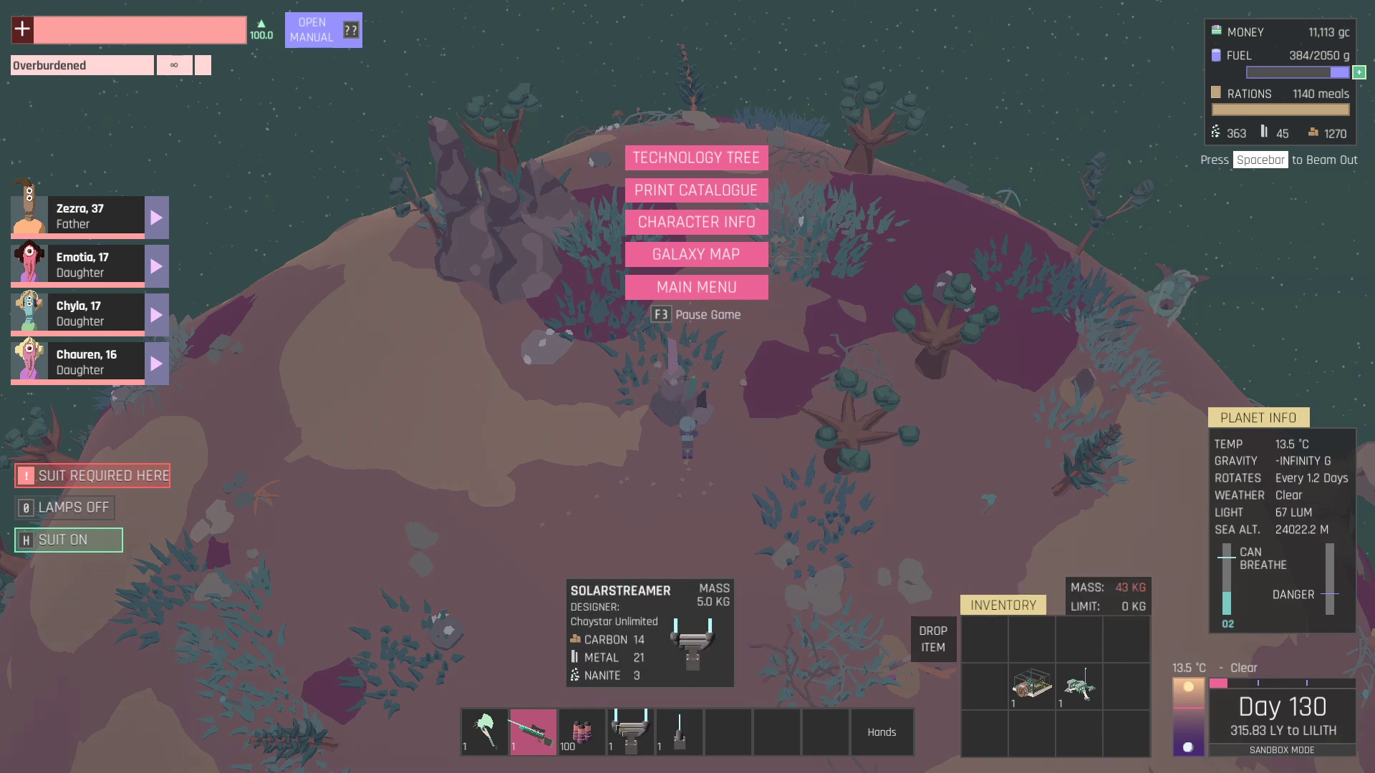
# Move the Solarstreamer into the backpack and the Protium Fuel Well into the hotbar.
pyautogui.moveTo(629, 731); pyautogui.dragTo(1032, 640)
pyautogui.moveTo(1080, 688); pyautogui.dragTo(731, 733)
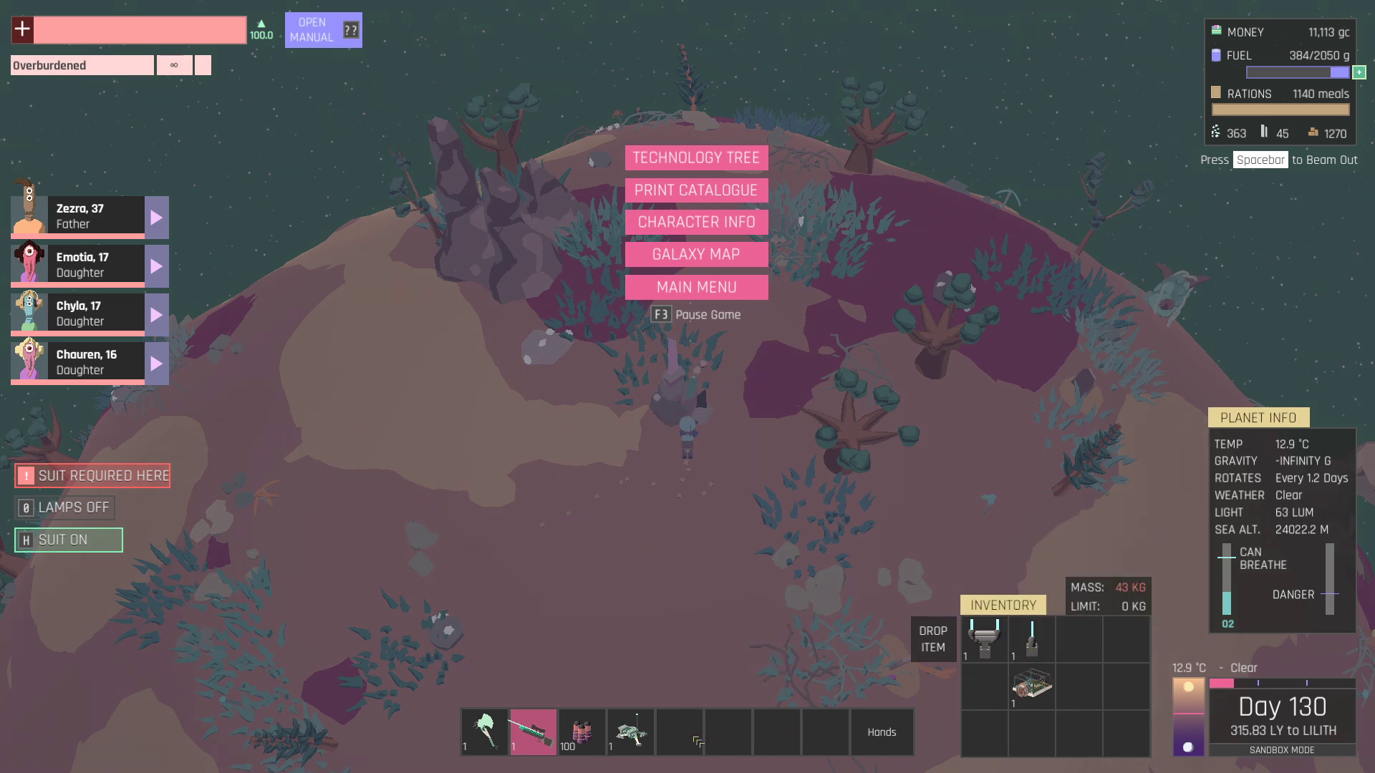
# Hold the Protium Fuel Well from slot 4, build it nearby, and open its panel.
pyautogui.press('Escape')
pyautogui.press('3')
pyautogui.press('4')
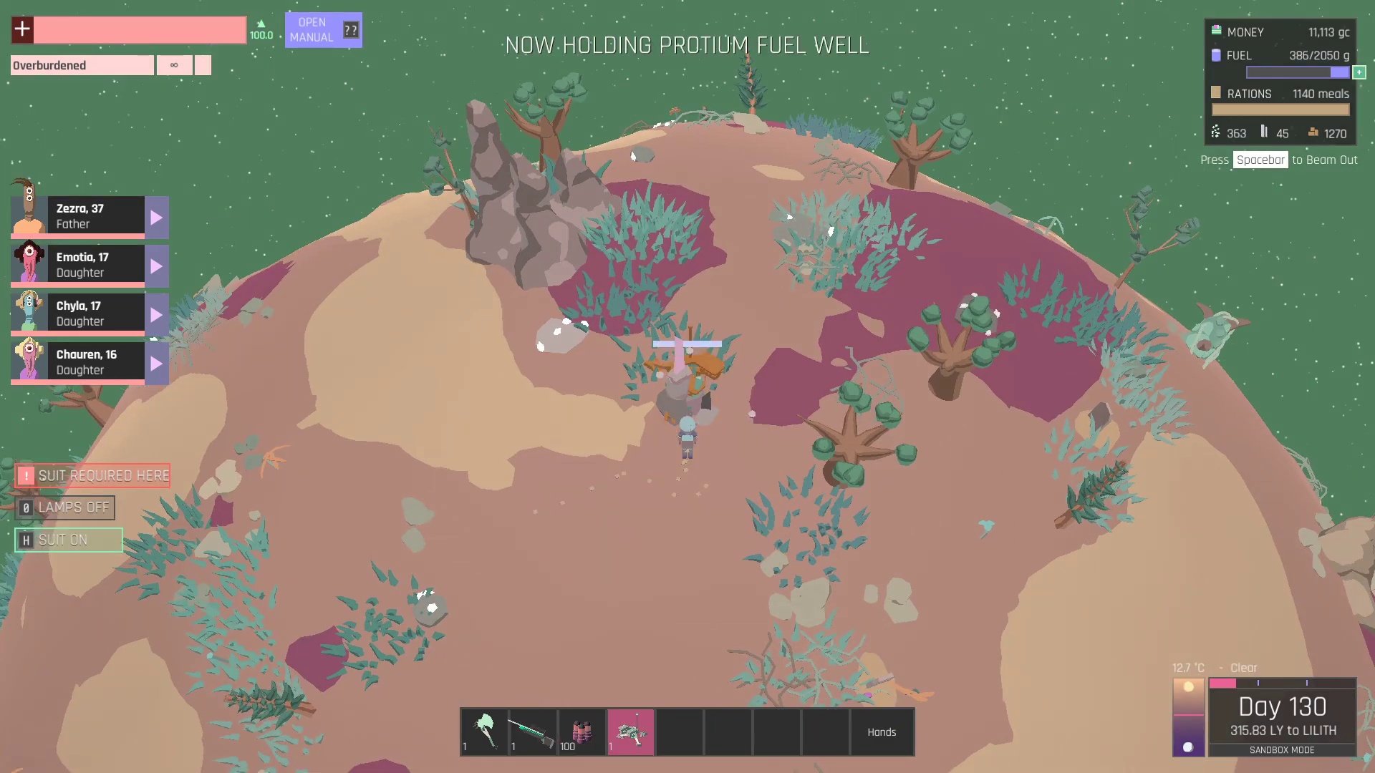
pyautogui.press('r')
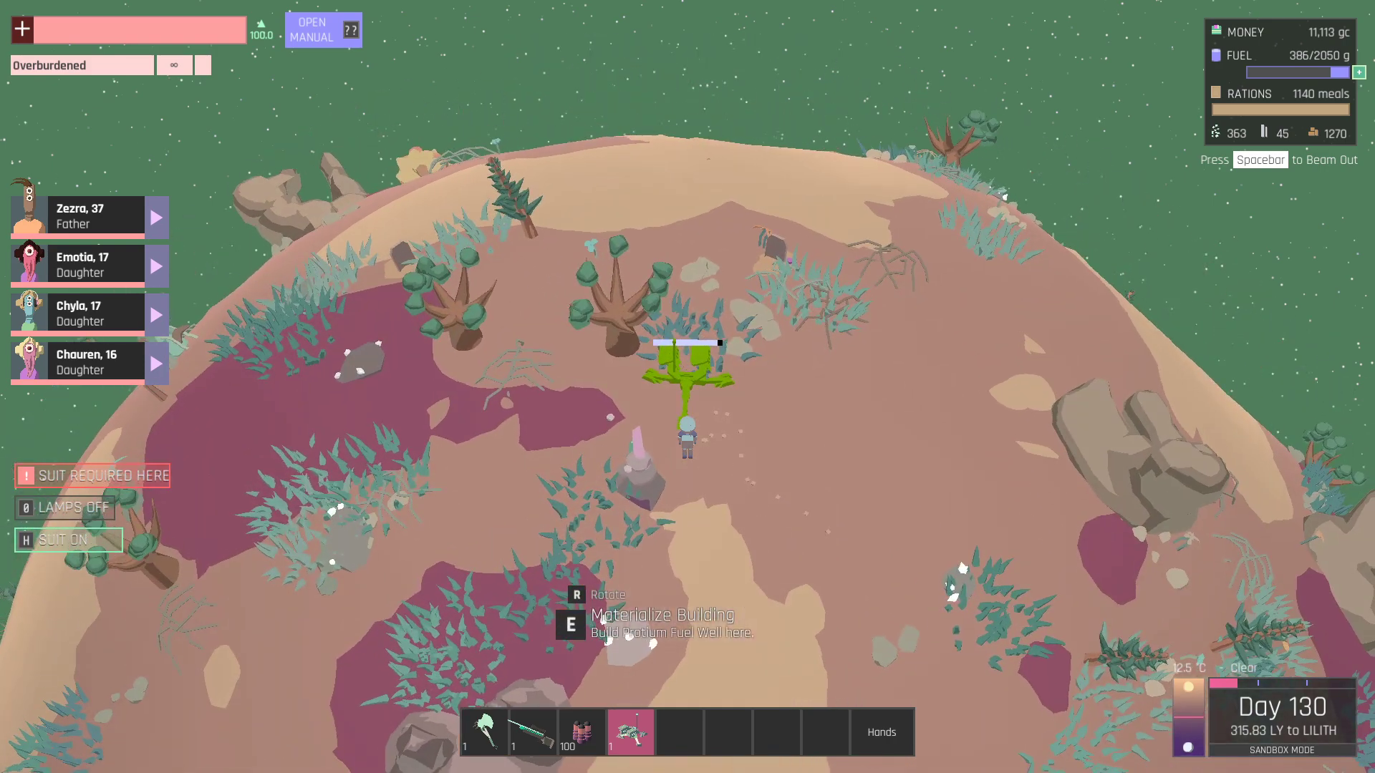
pyautogui.press('e')
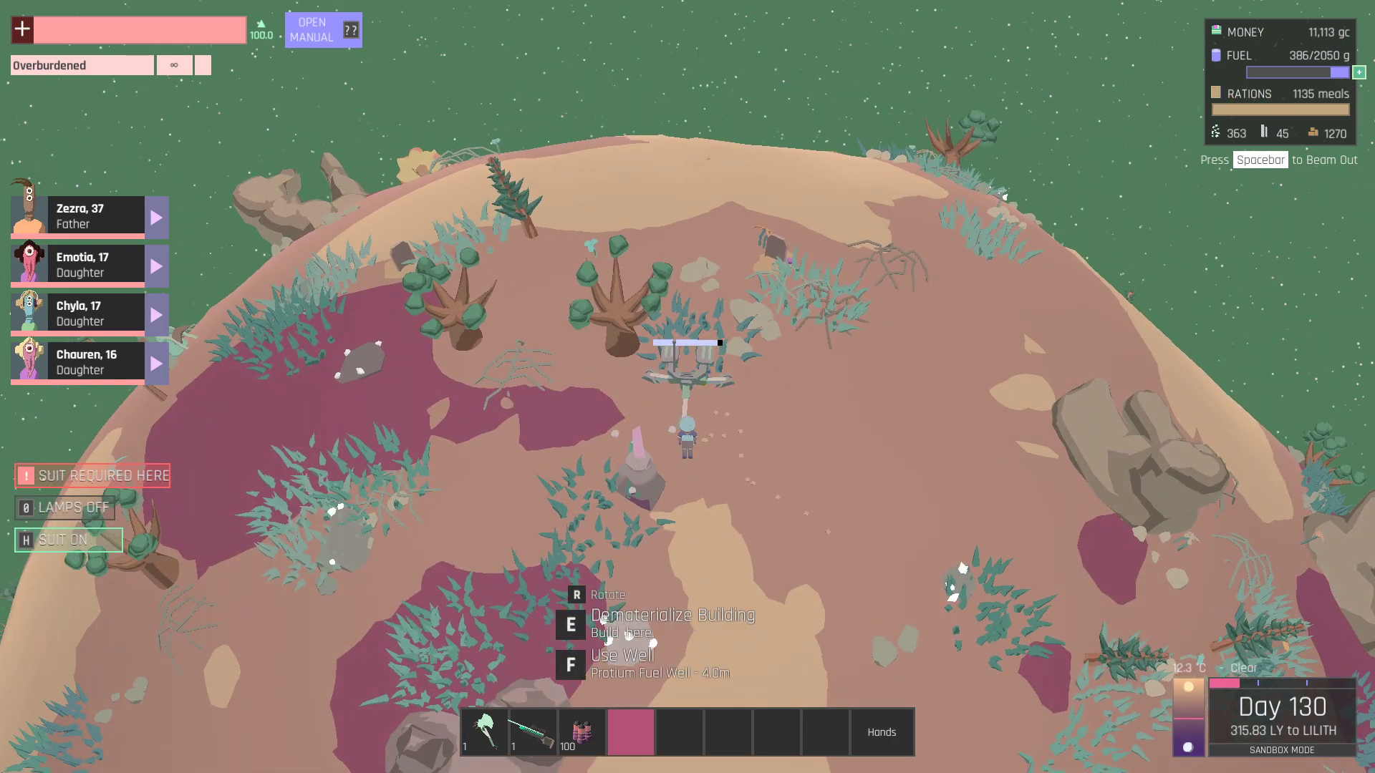
pyautogui.press('r')
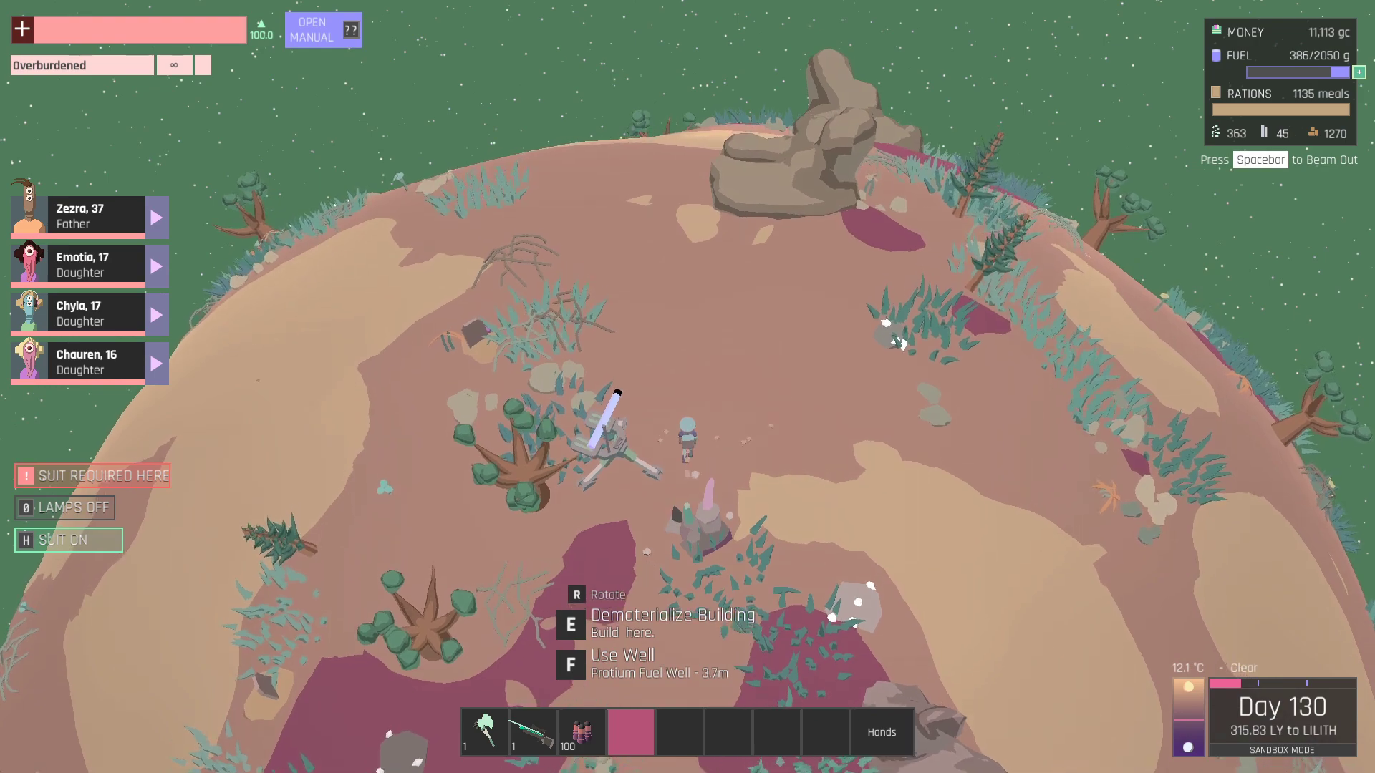
pyautogui.press('r')
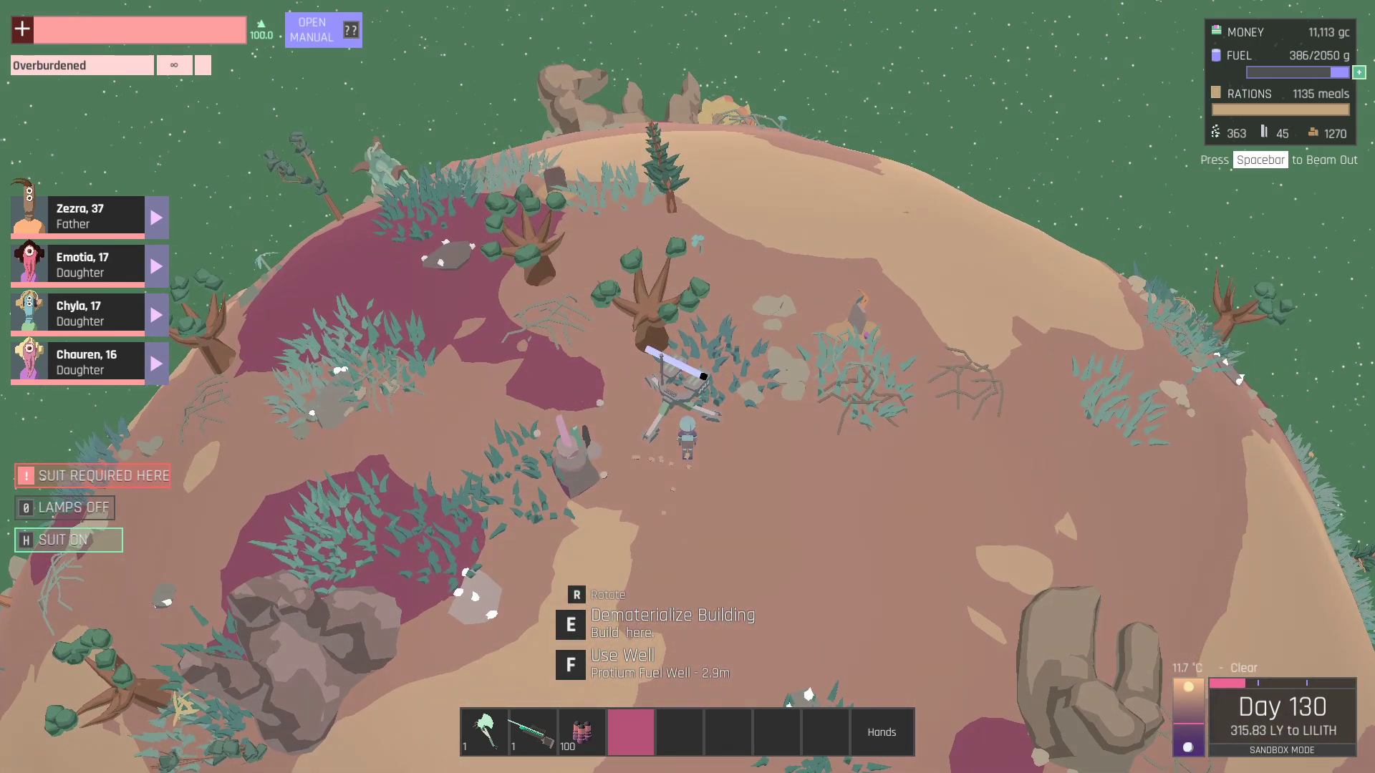
pyautogui.press('Tab')
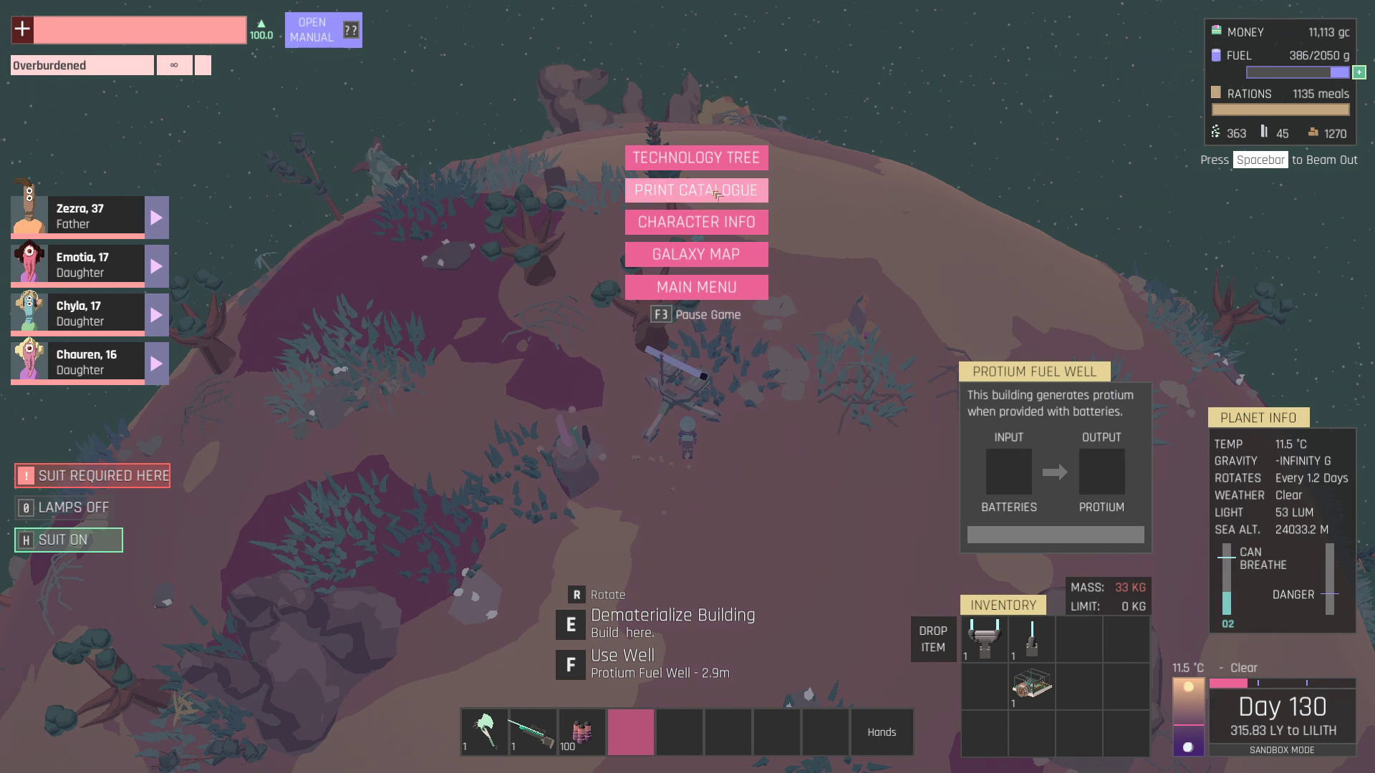
# Print eleven batteries (5, 5 and 1) from the catalogue, spending metal from 45 to 1.
pyautogui.click(716, 194)
pyautogui.scroll(-1, 620, 304)
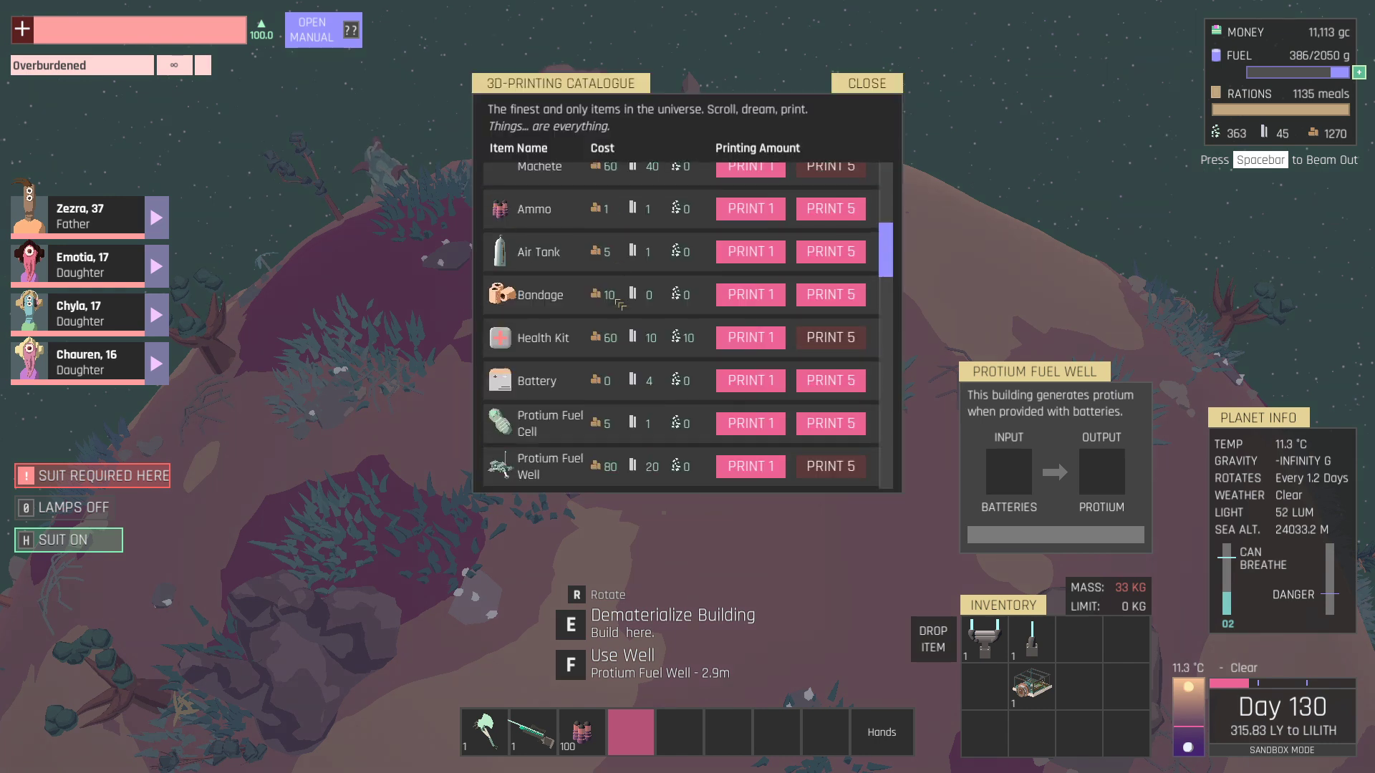
pyautogui.click(815, 383)
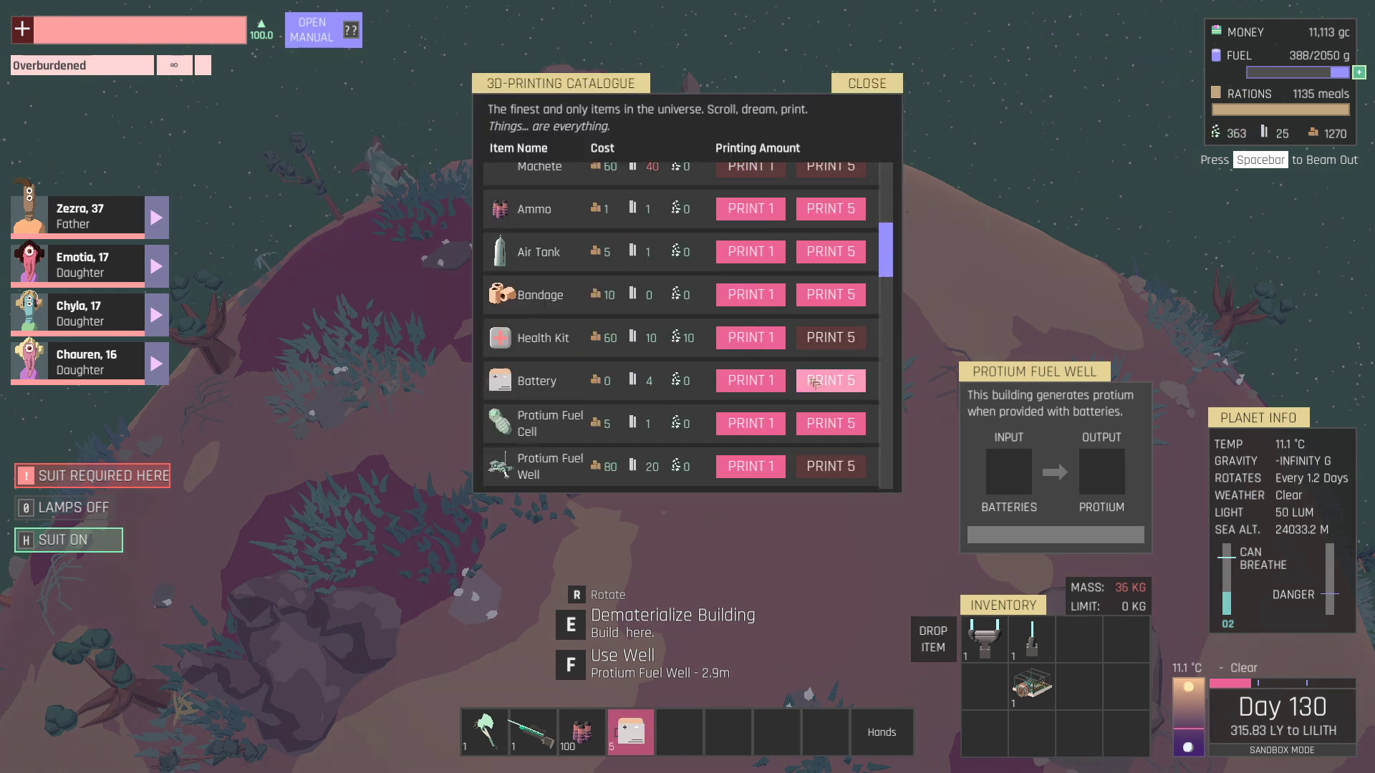
pyautogui.click(814, 382)
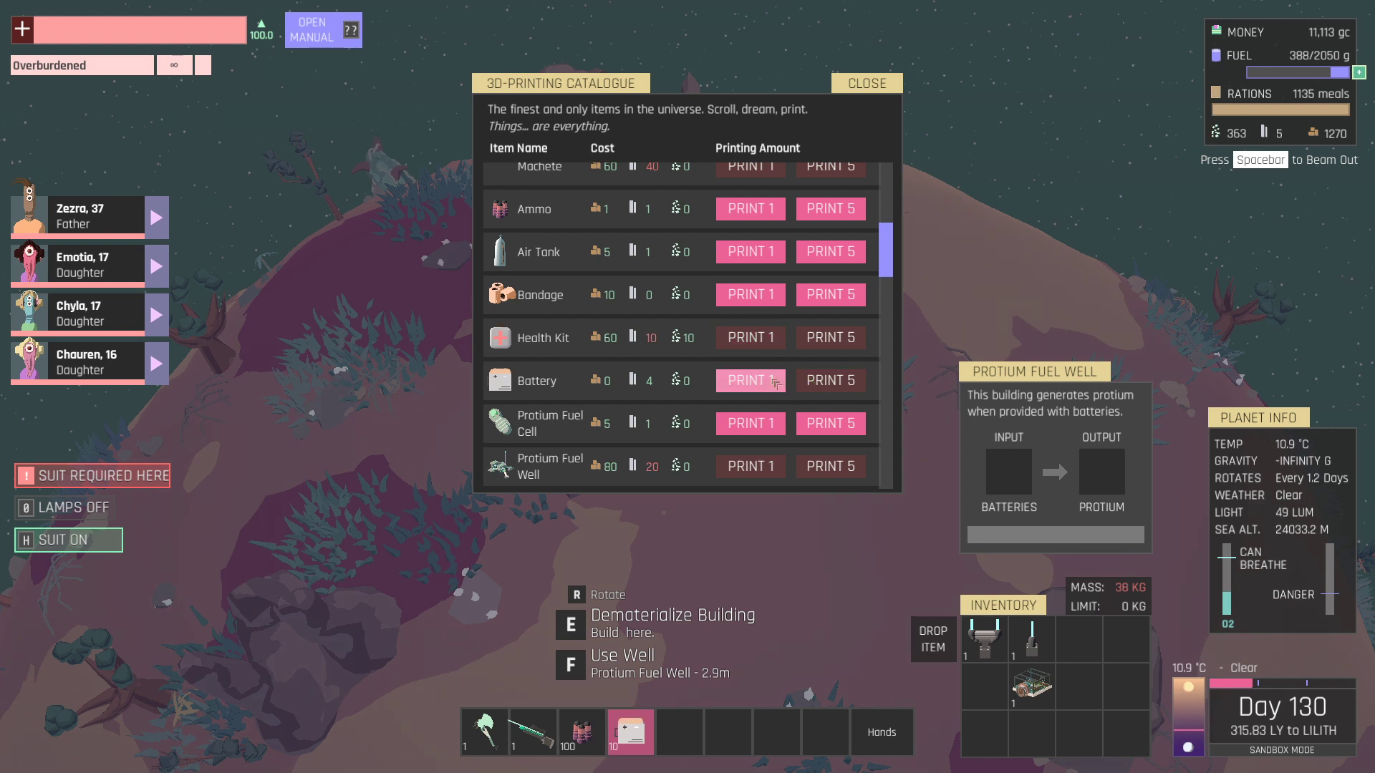
pyautogui.click(775, 383)
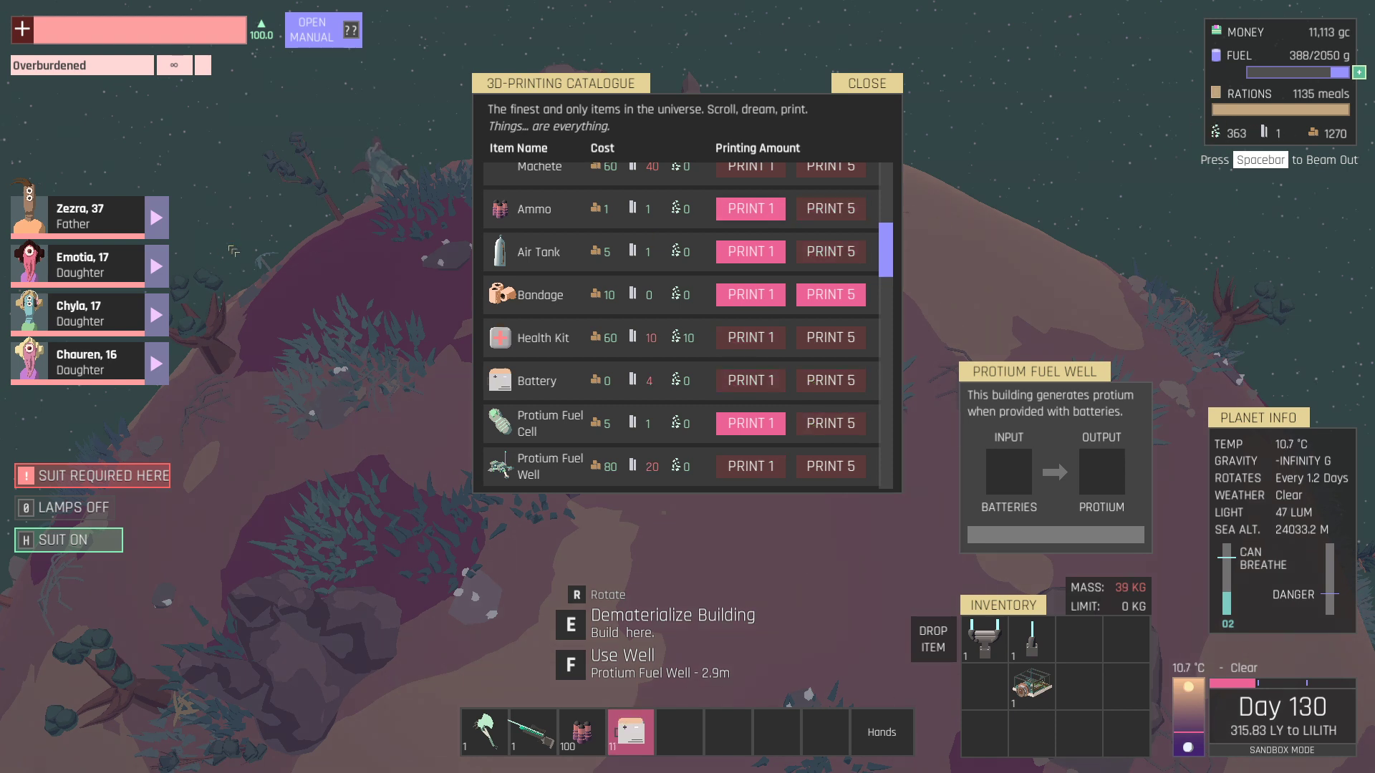
# Assign the father and the two elder daughters to Collect Carbon.
pyautogui.click(156, 217)
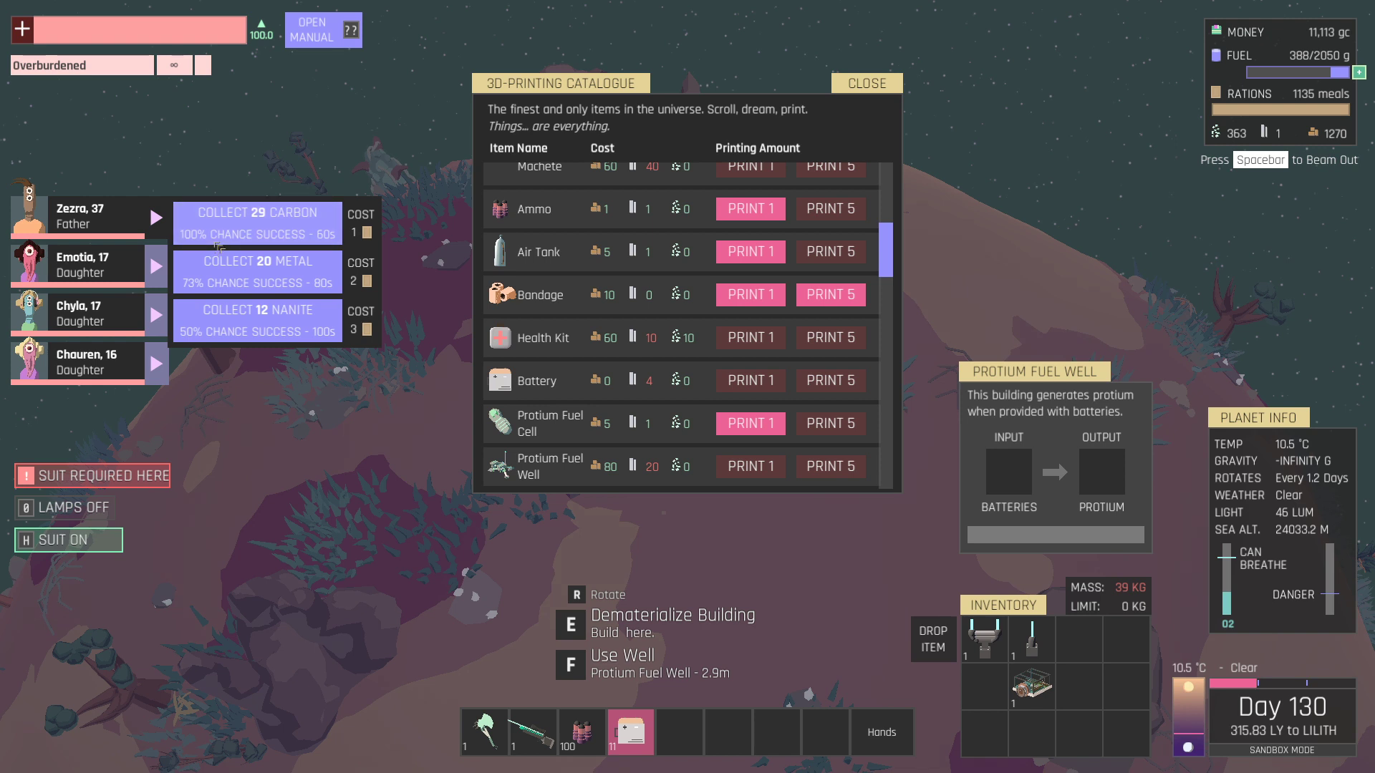
pyautogui.click(254, 229)
pyautogui.click(157, 266)
pyautogui.click(258, 274)
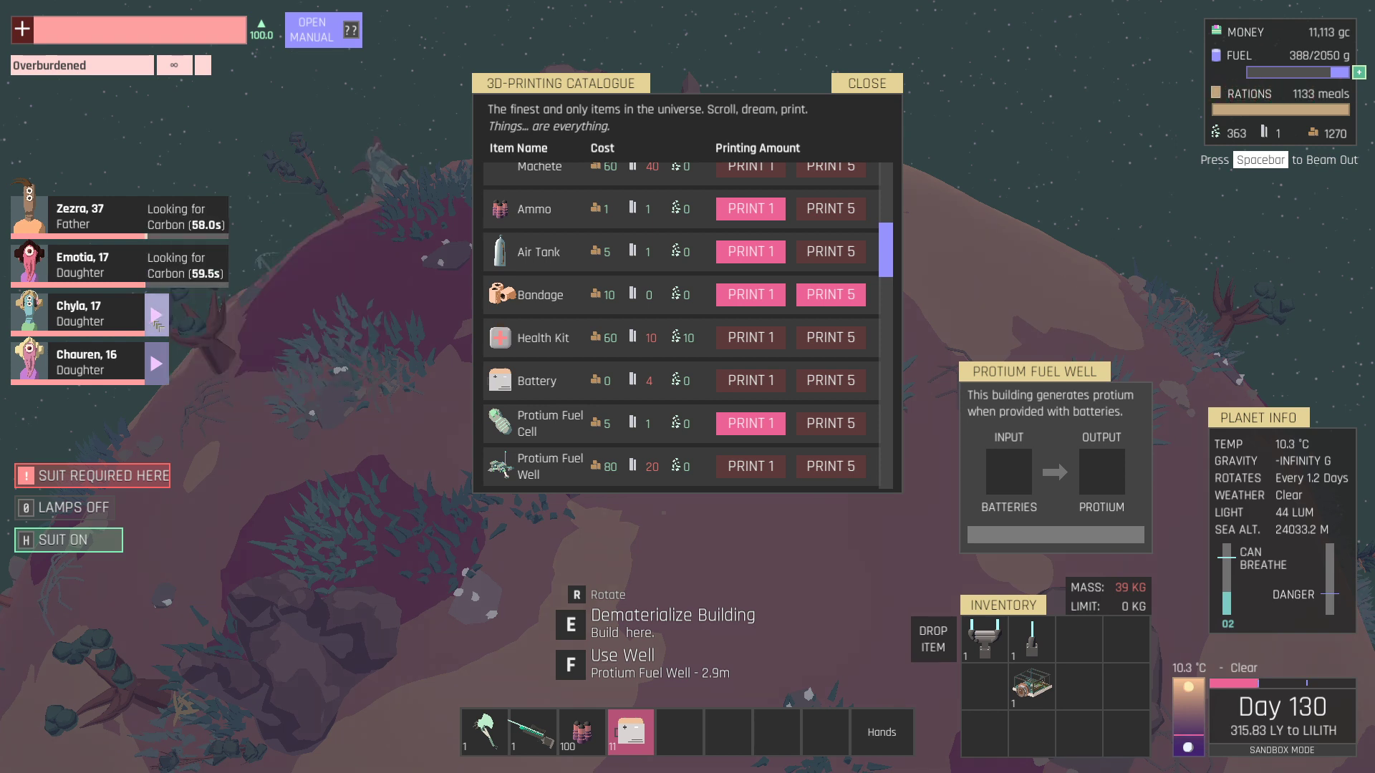
pyautogui.click(155, 314)
pyautogui.click(257, 320)
# Send Chauren to collect metal and load the batteries into the fuel well's input.
pyautogui.click(157, 364)
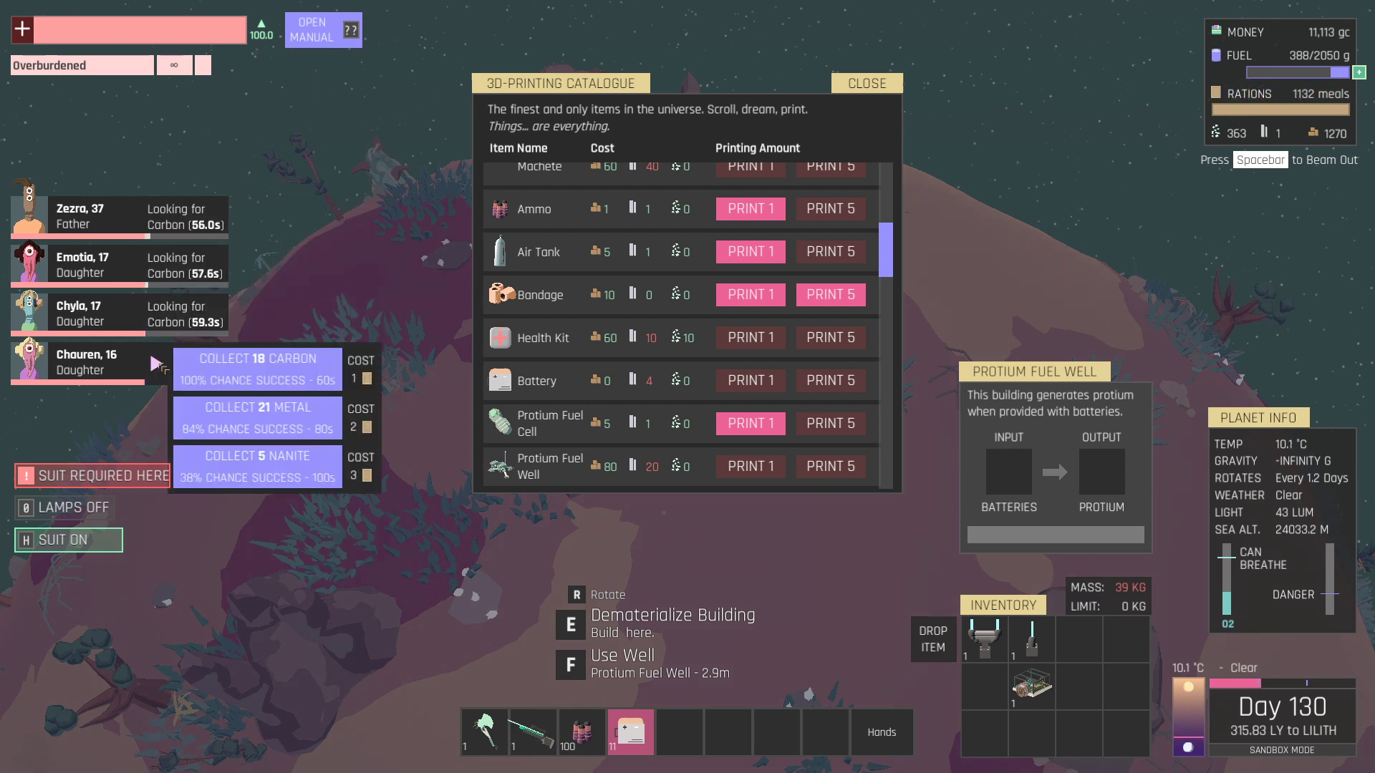
pyautogui.click(258, 416)
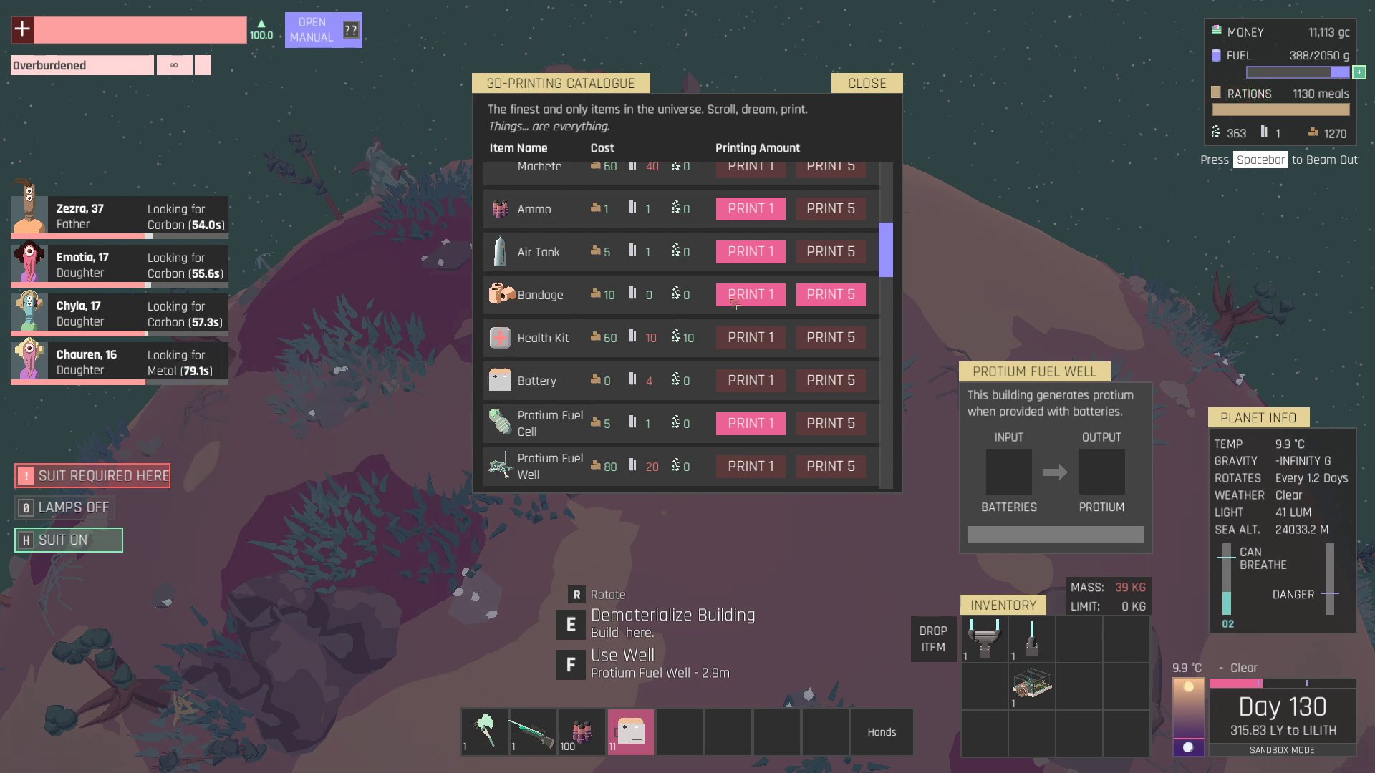
pyautogui.moveTo(634, 730); pyautogui.dragTo(720, 689)
pyautogui.moveTo(994, 486); pyautogui.dragTo(1007, 472)
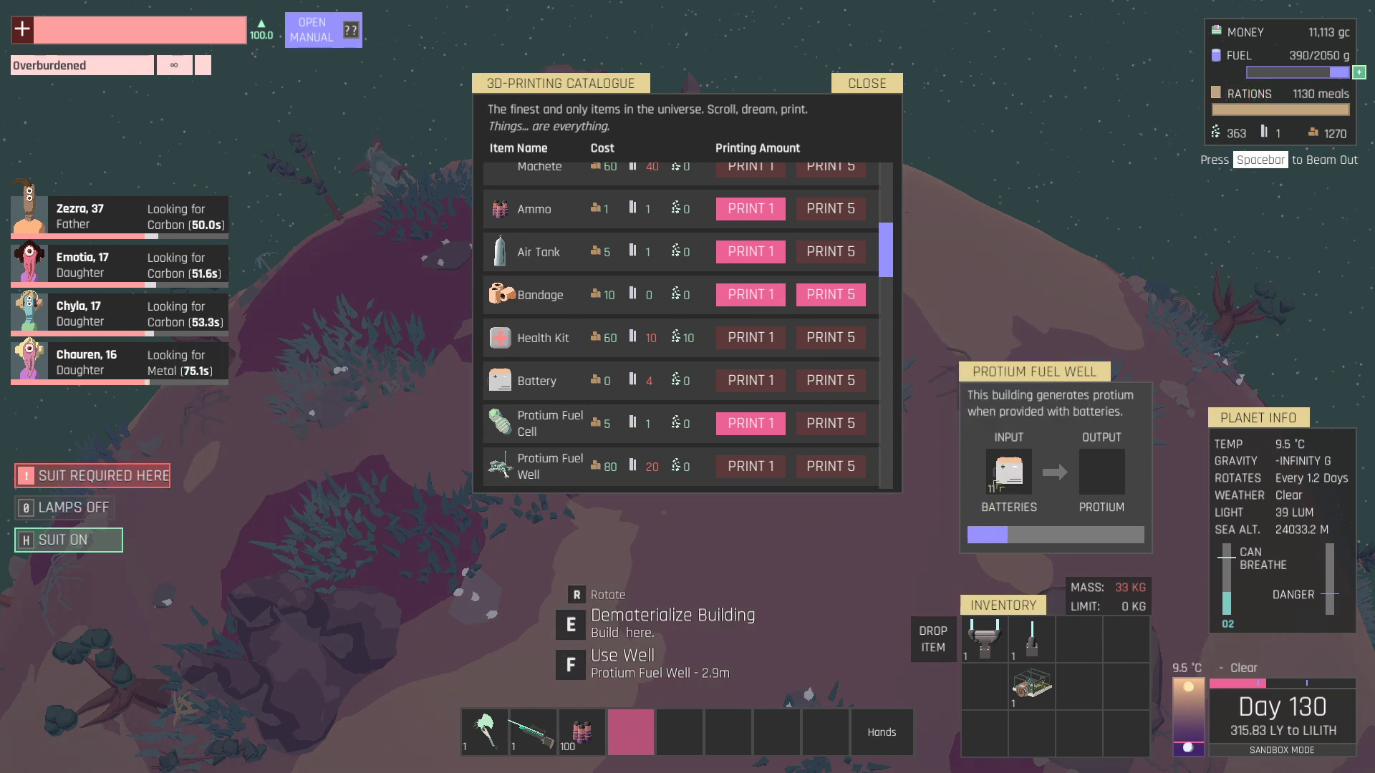
# Close the print catalogue and drag the Potato Farm from the inventory into the hotbar.
pyautogui.click(866, 84)
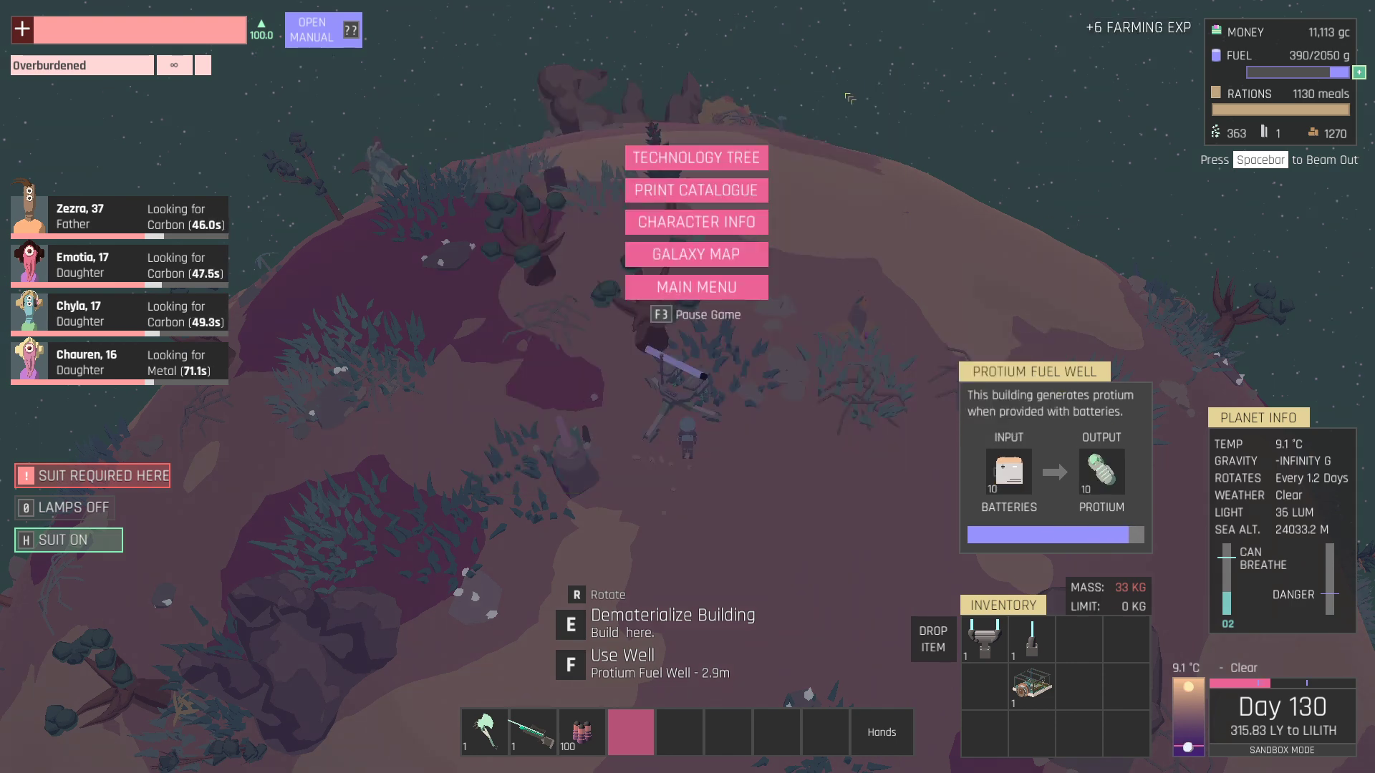
pyautogui.press('Escape')
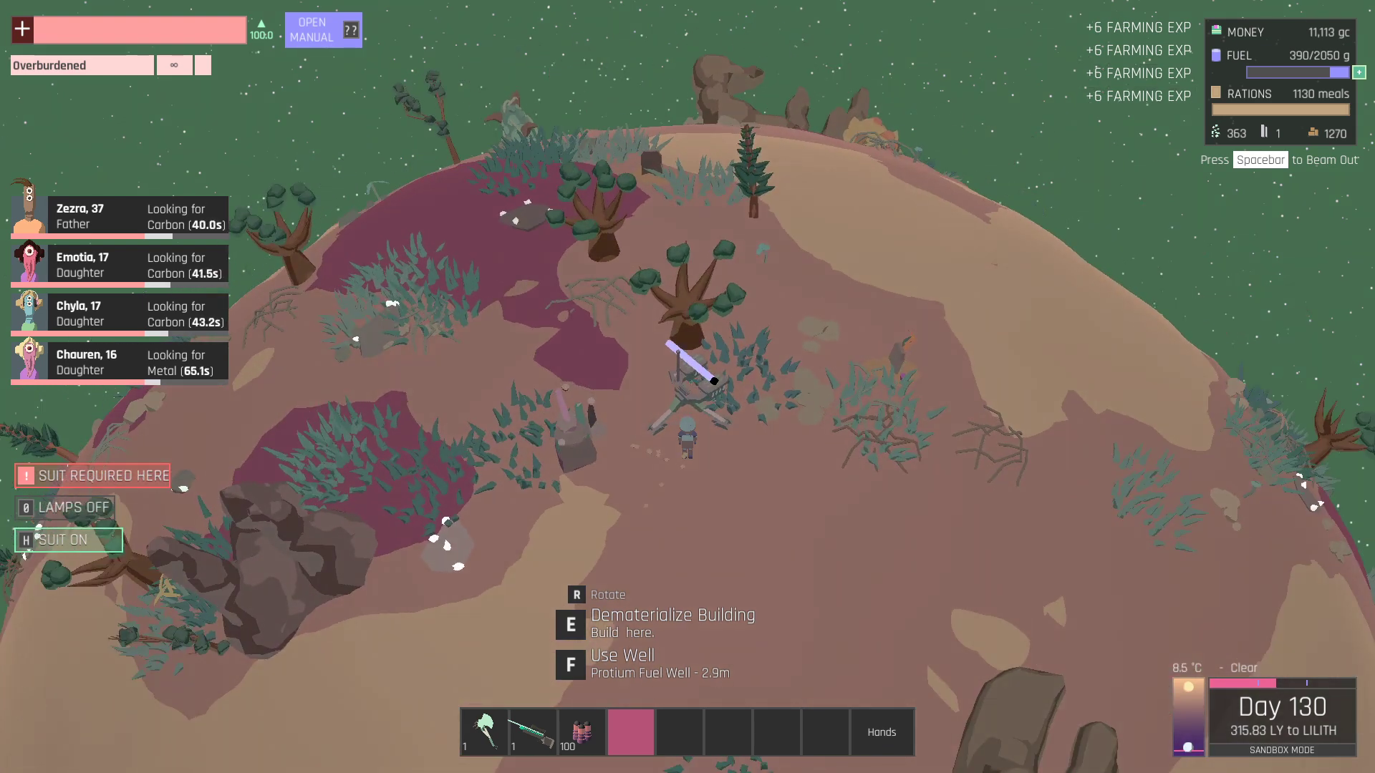
pyautogui.press('Escape')
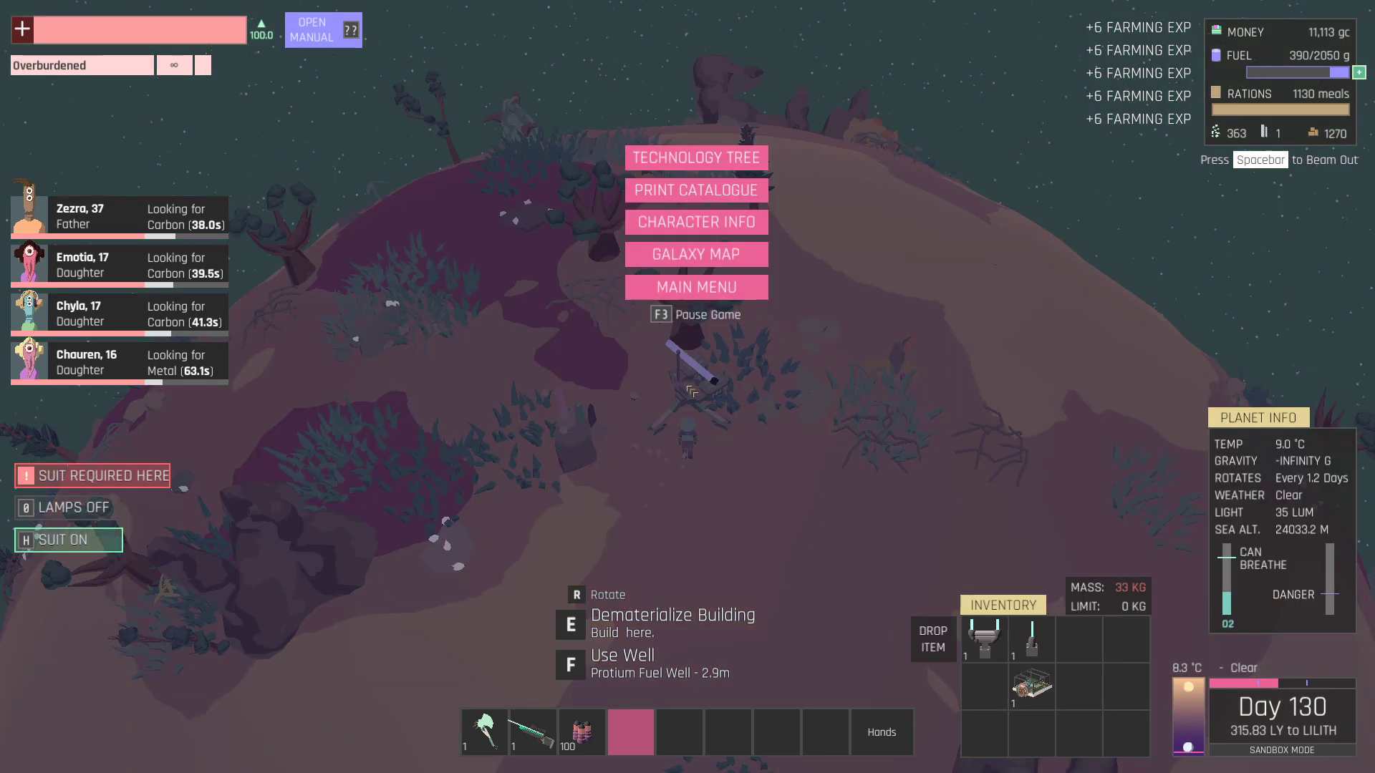
pyautogui.moveTo(1031, 687); pyautogui.dragTo(680, 731)
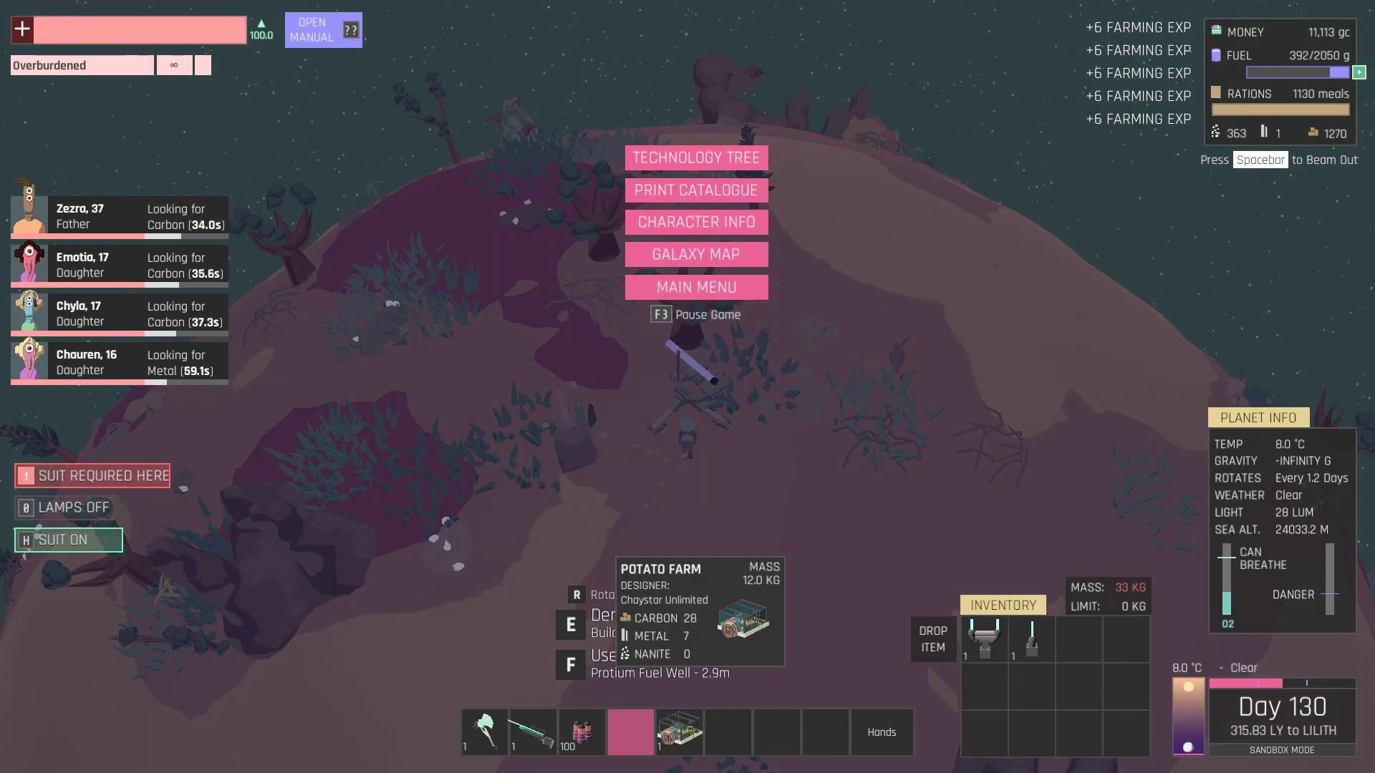
# Hold the Potato Farm blueprint from slot 5 and walk across the planet seeking open ground.
pyautogui.press('Escape')
pyautogui.press('5')
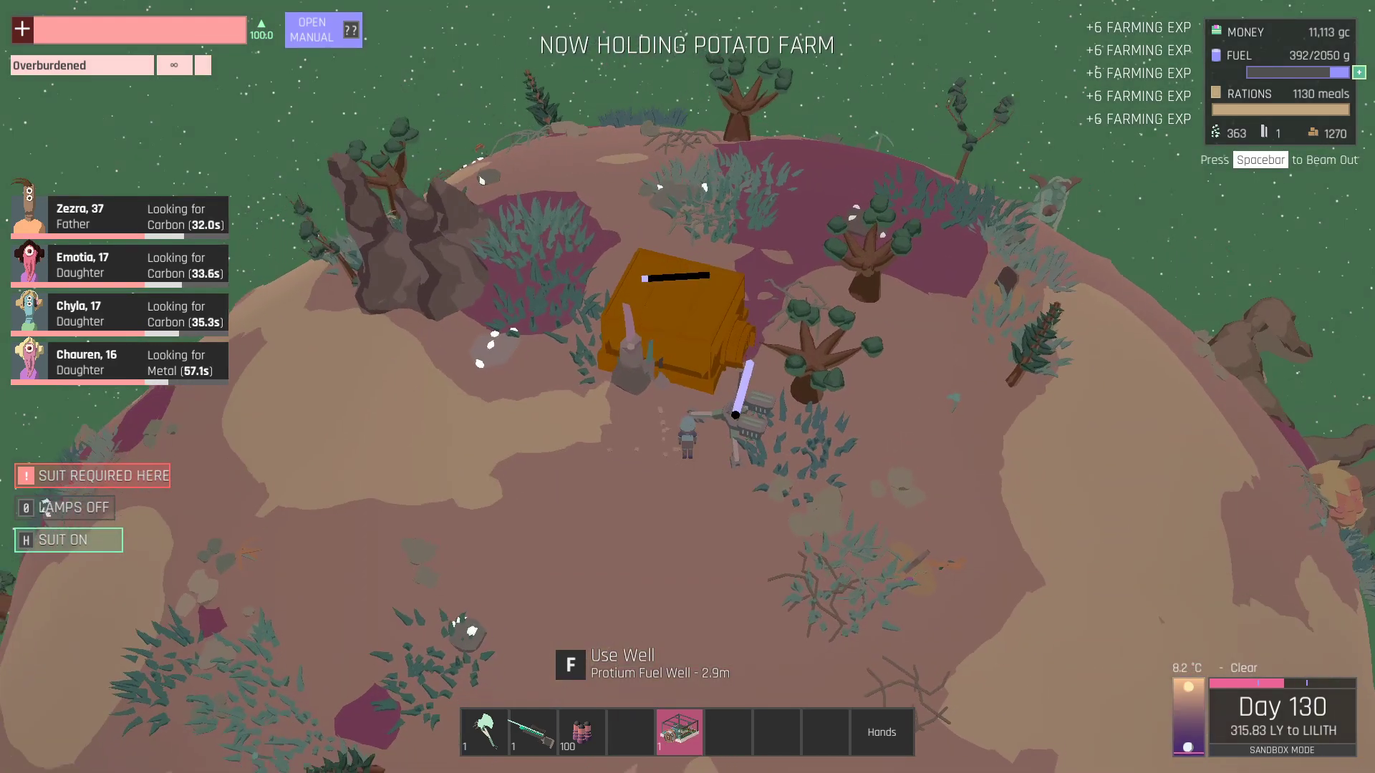
pyautogui.scroll(-2, 688, 387)
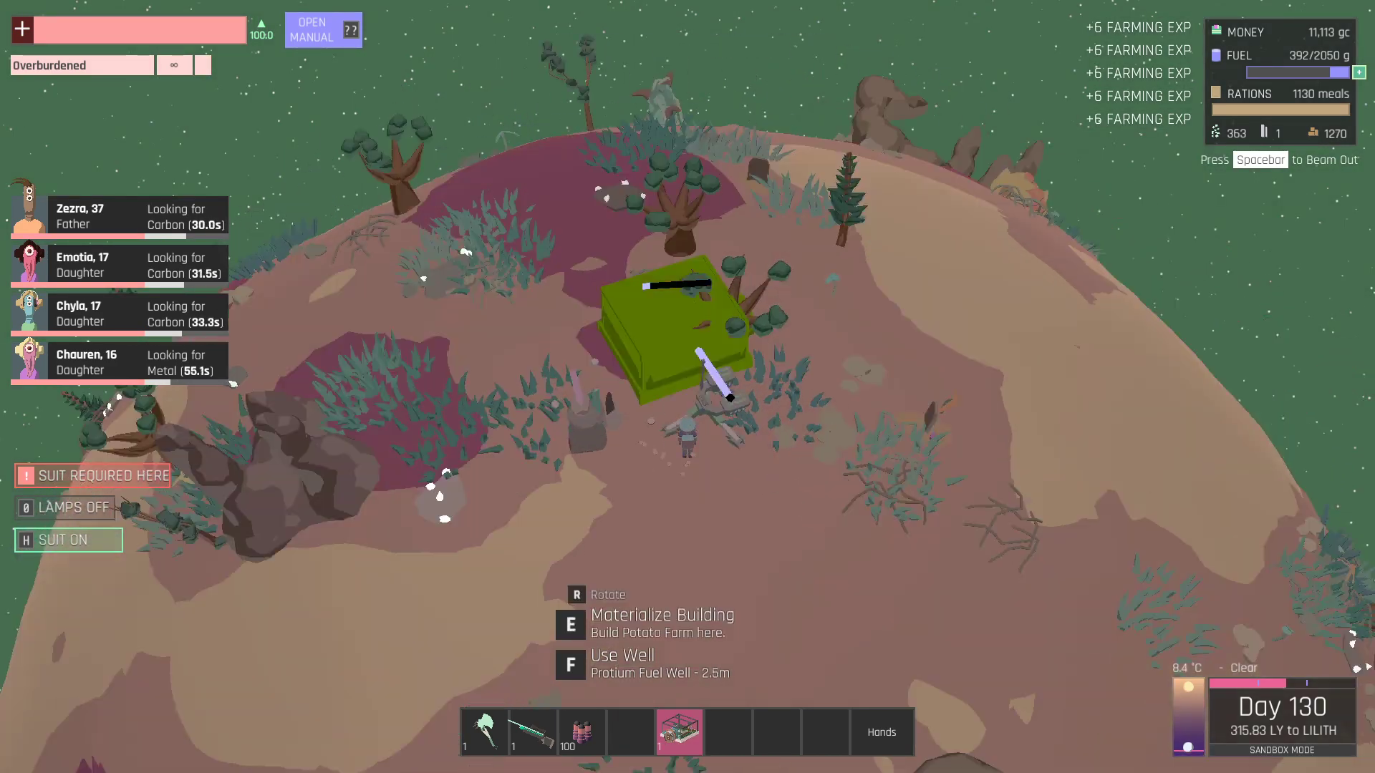
pyautogui.press('a')
pyautogui.press('a')
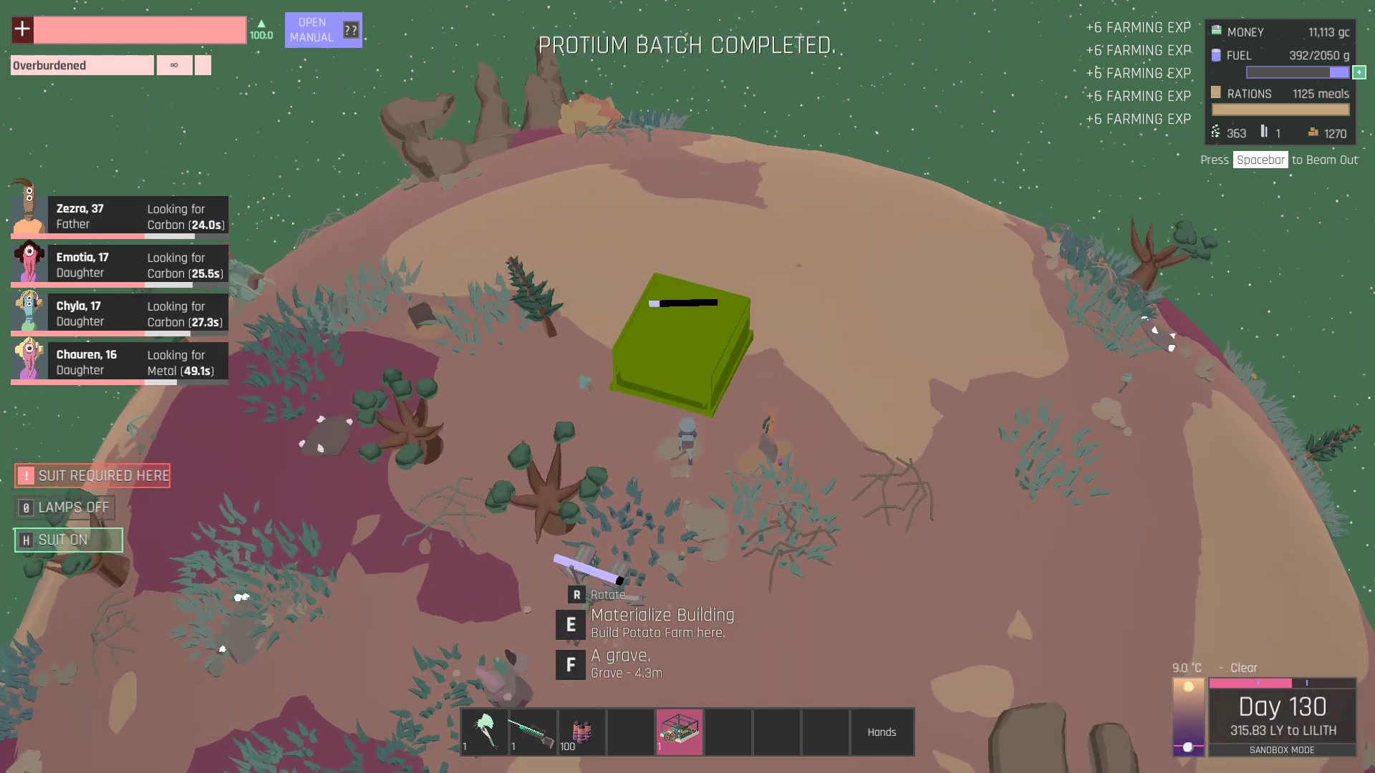
pyautogui.press('w')
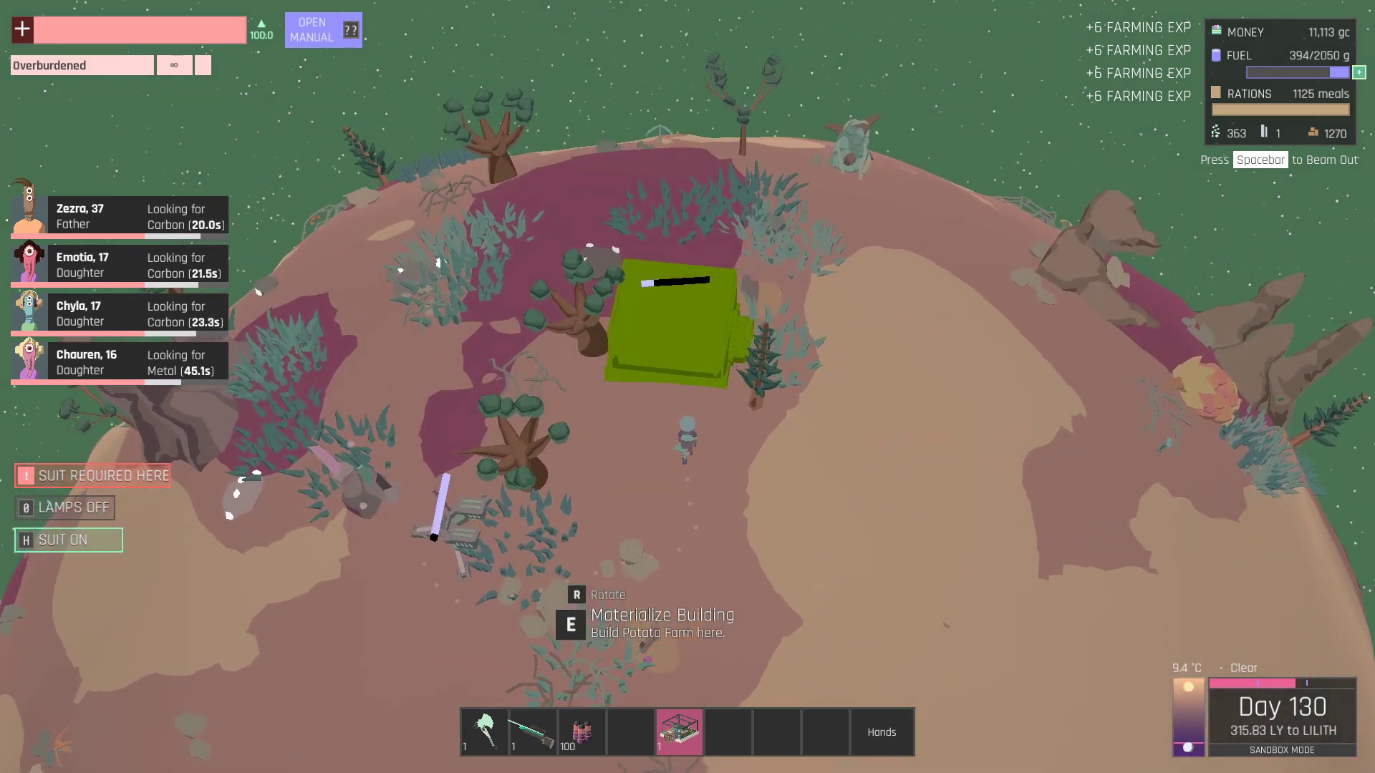
pyautogui.press('w')
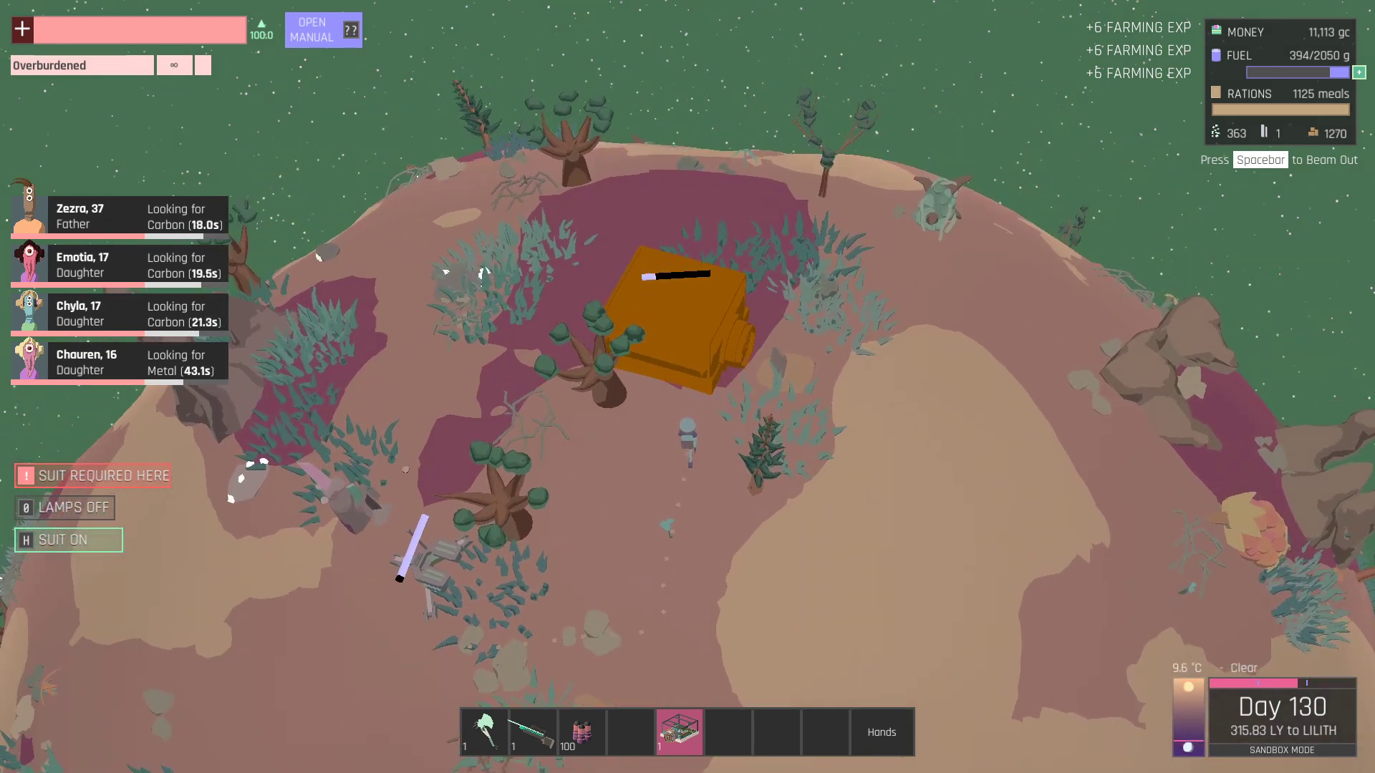
pyautogui.press('s')
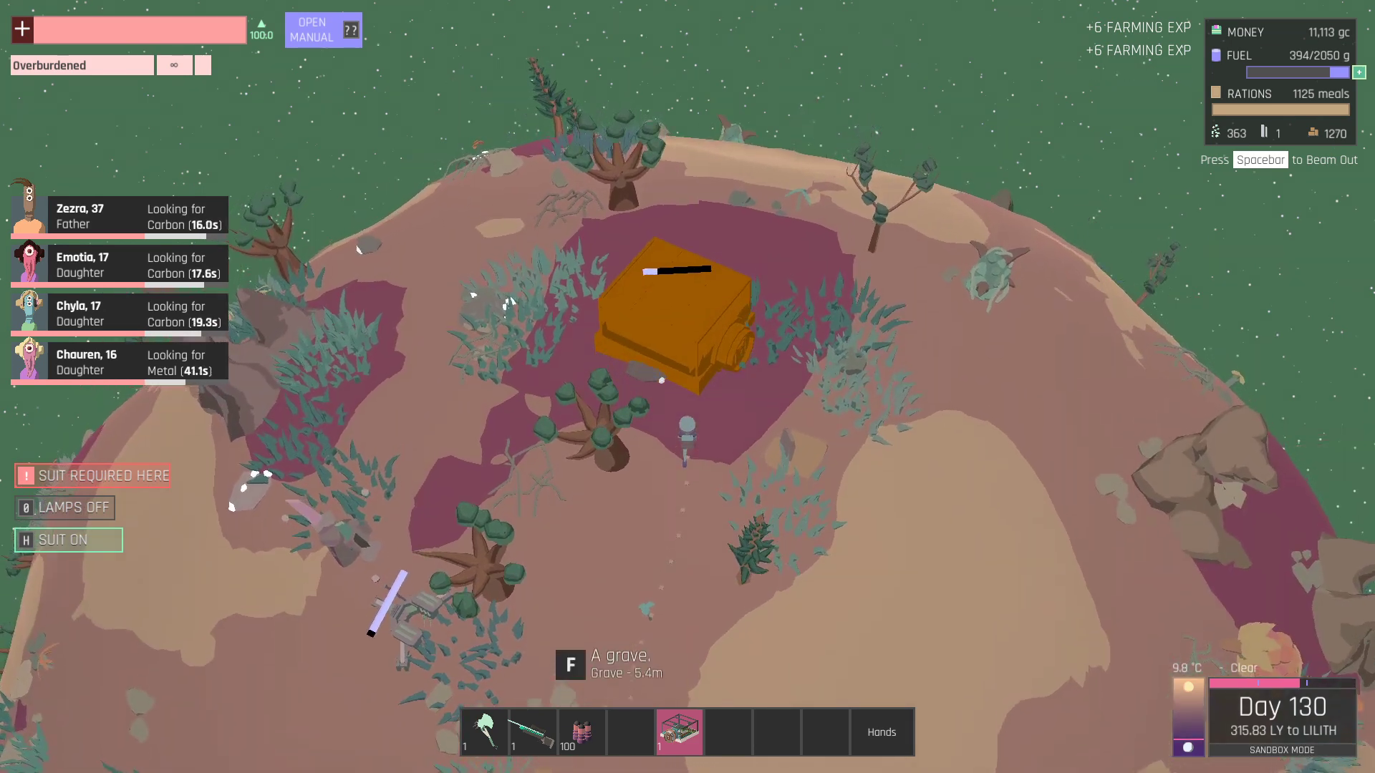
pyautogui.press('w')
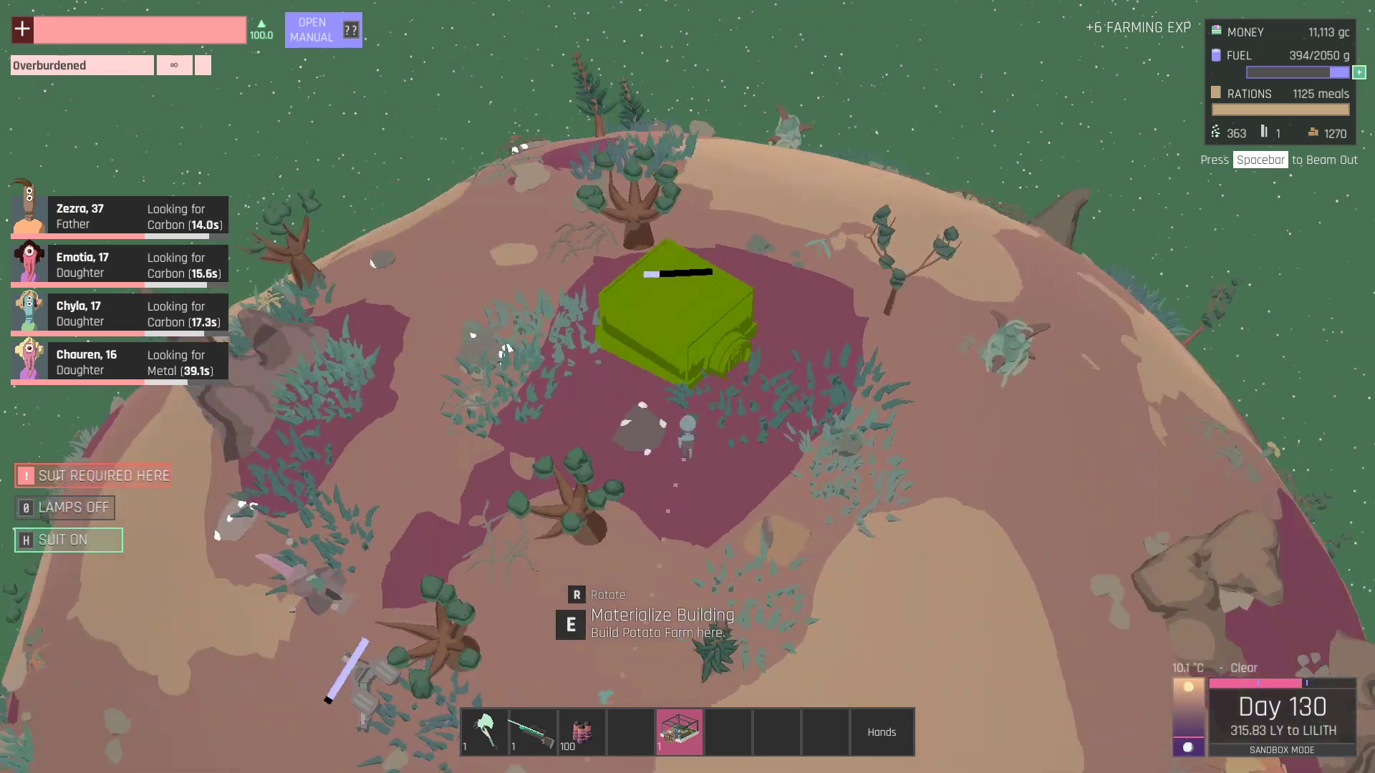
pyautogui.press('w')
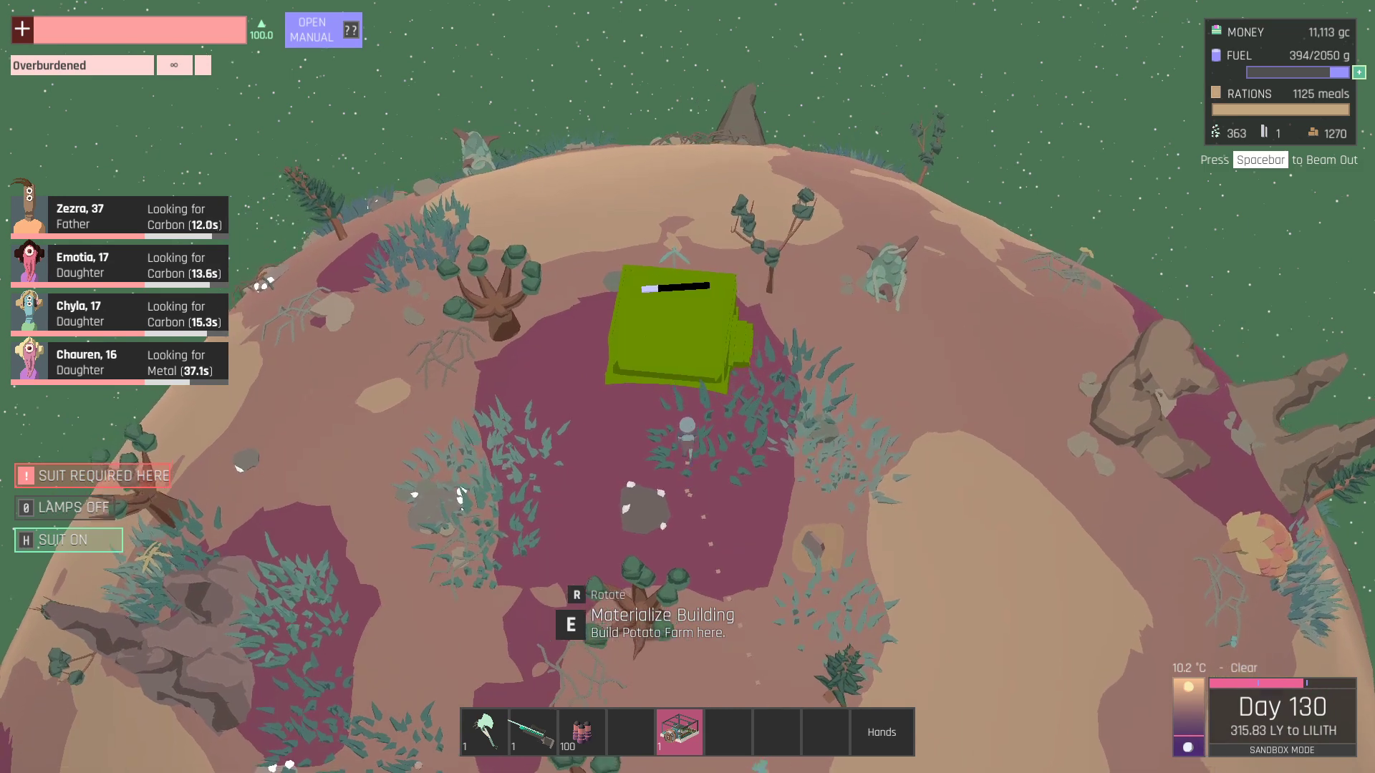
pyautogui.press('w')
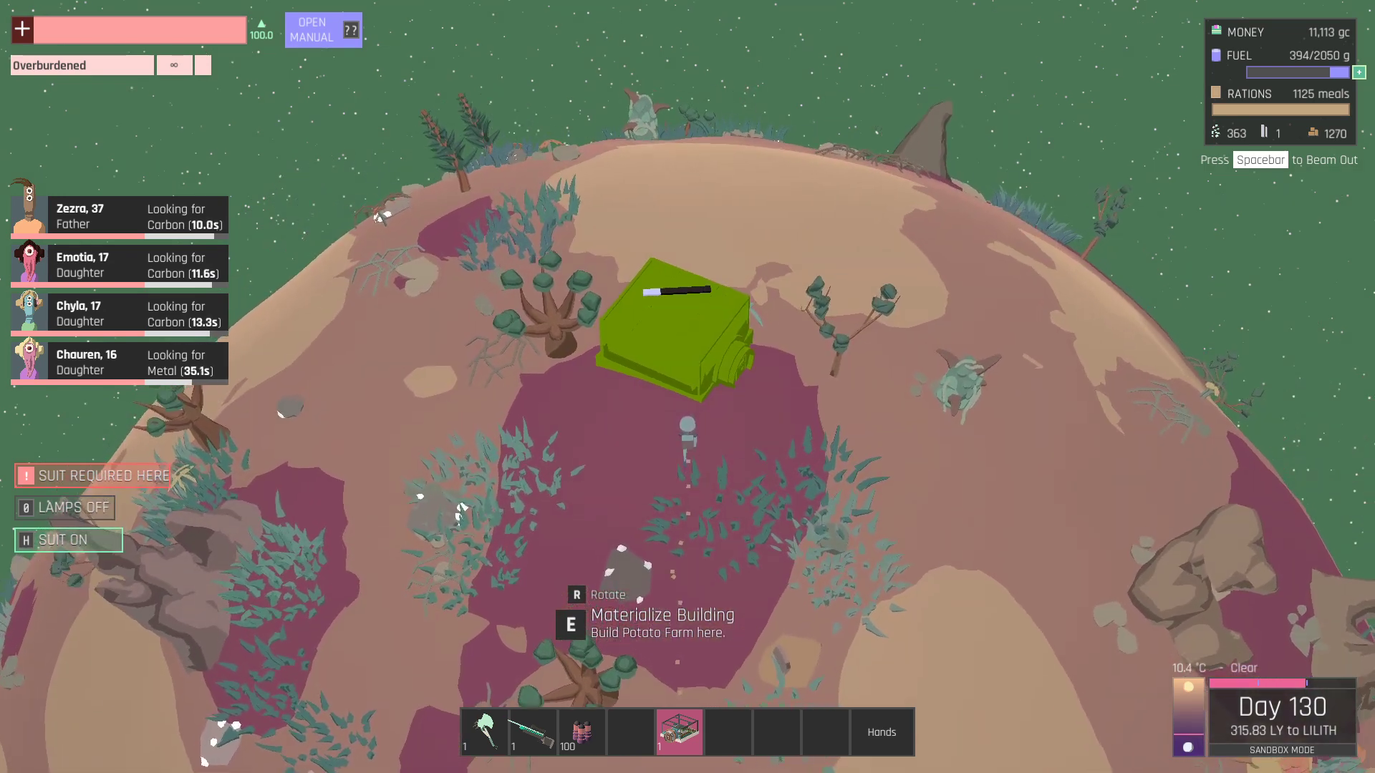
pyautogui.press('w')
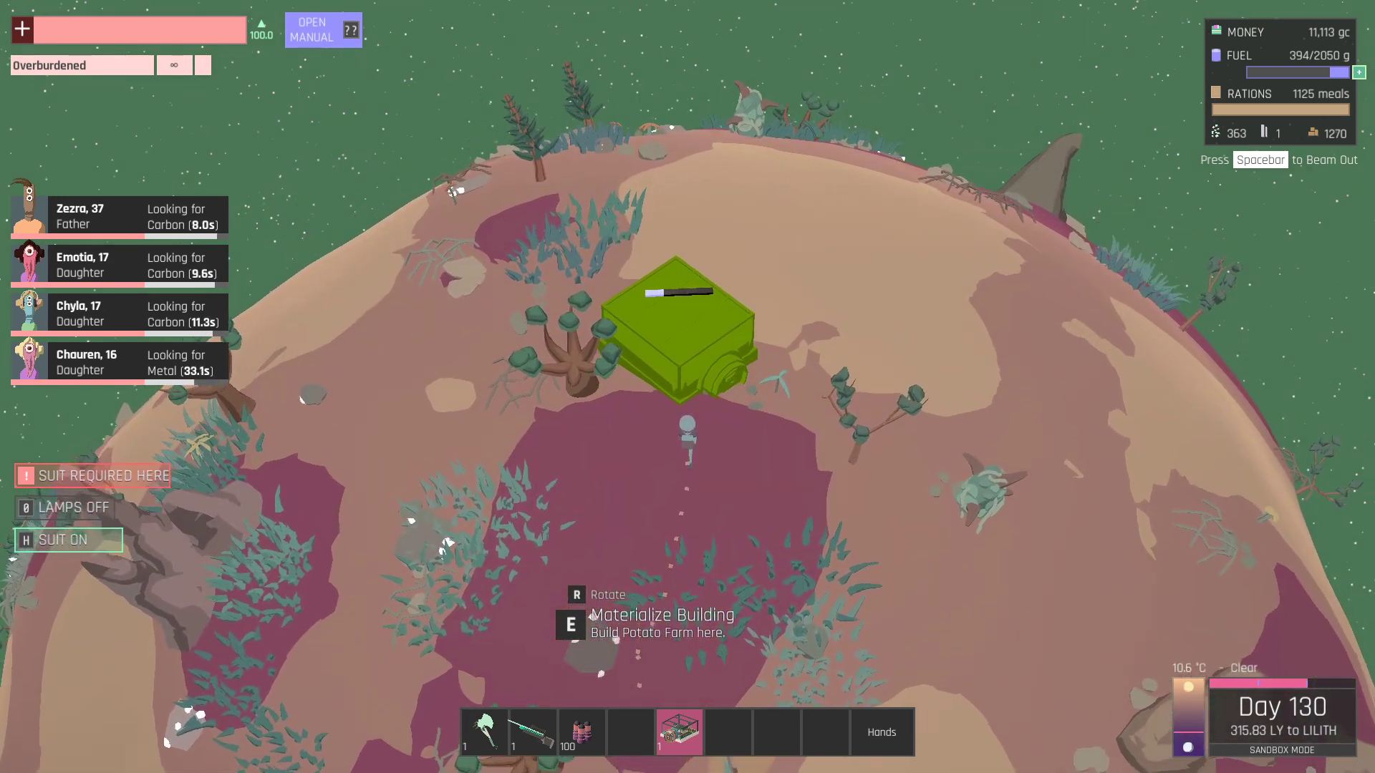
pyautogui.press('w')
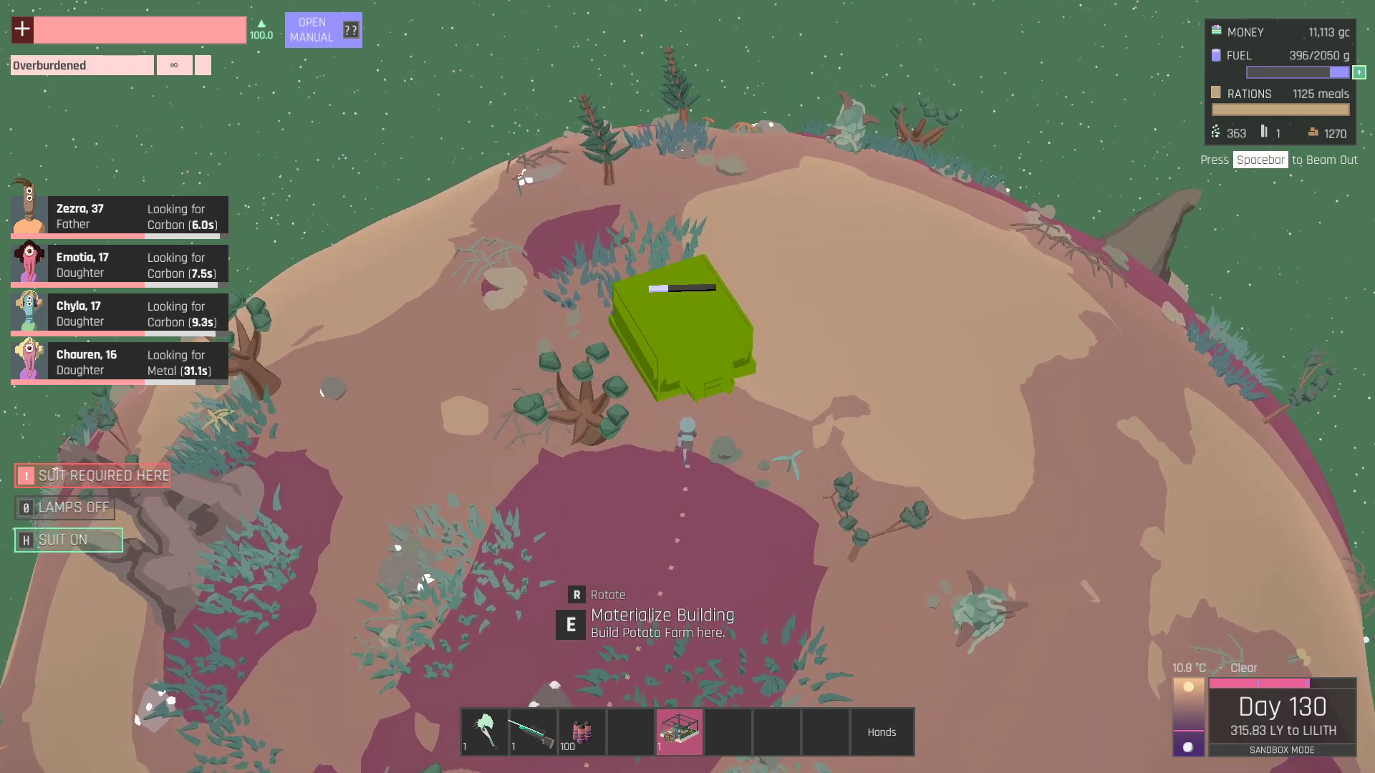
pyautogui.press('w')
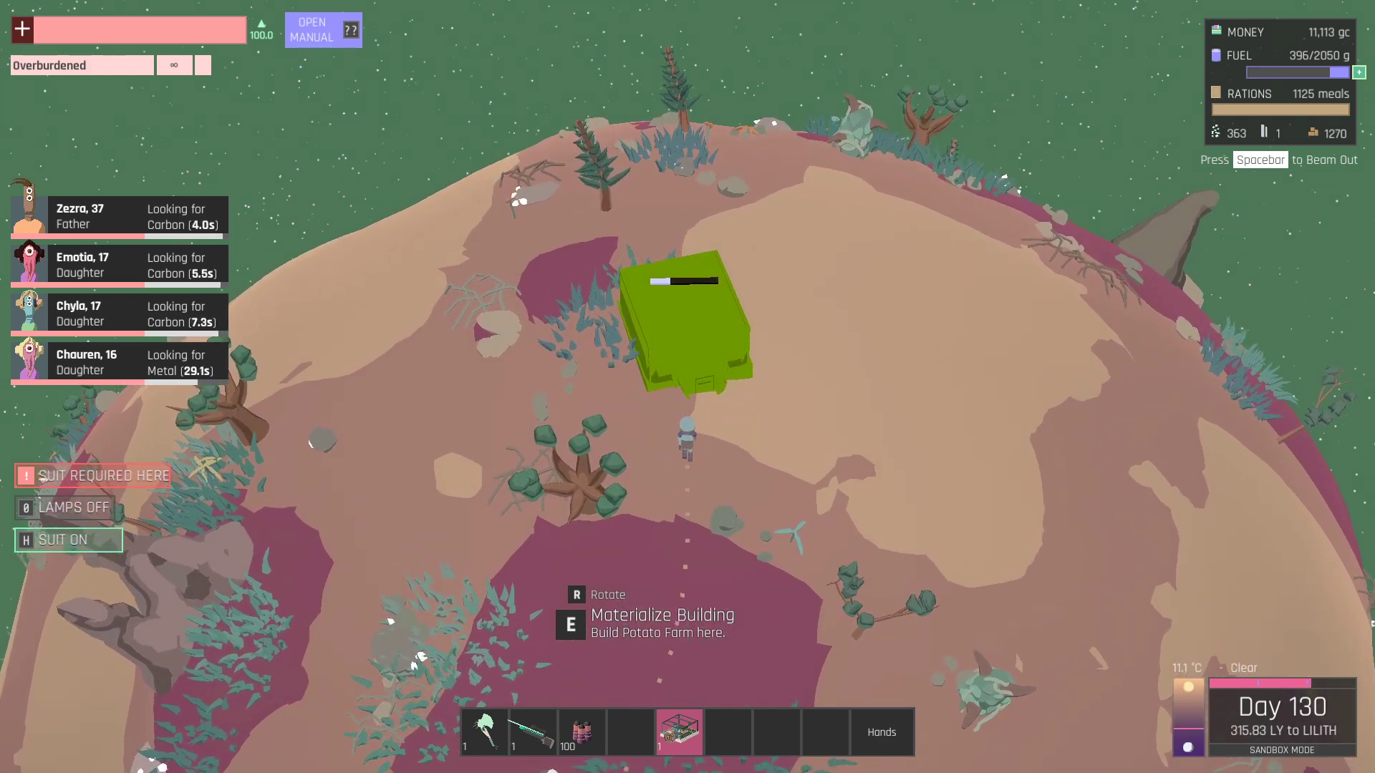
pyautogui.press('w')
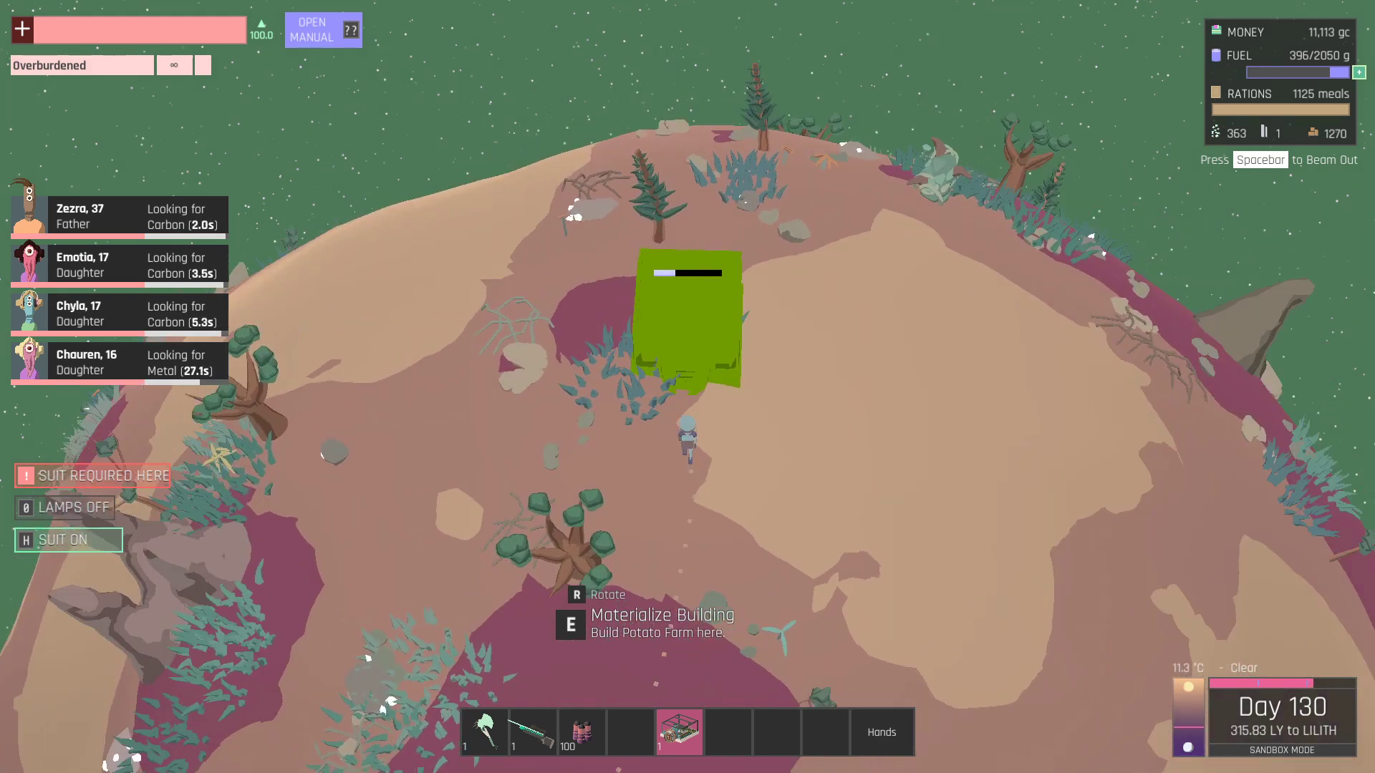
pyautogui.press('w')
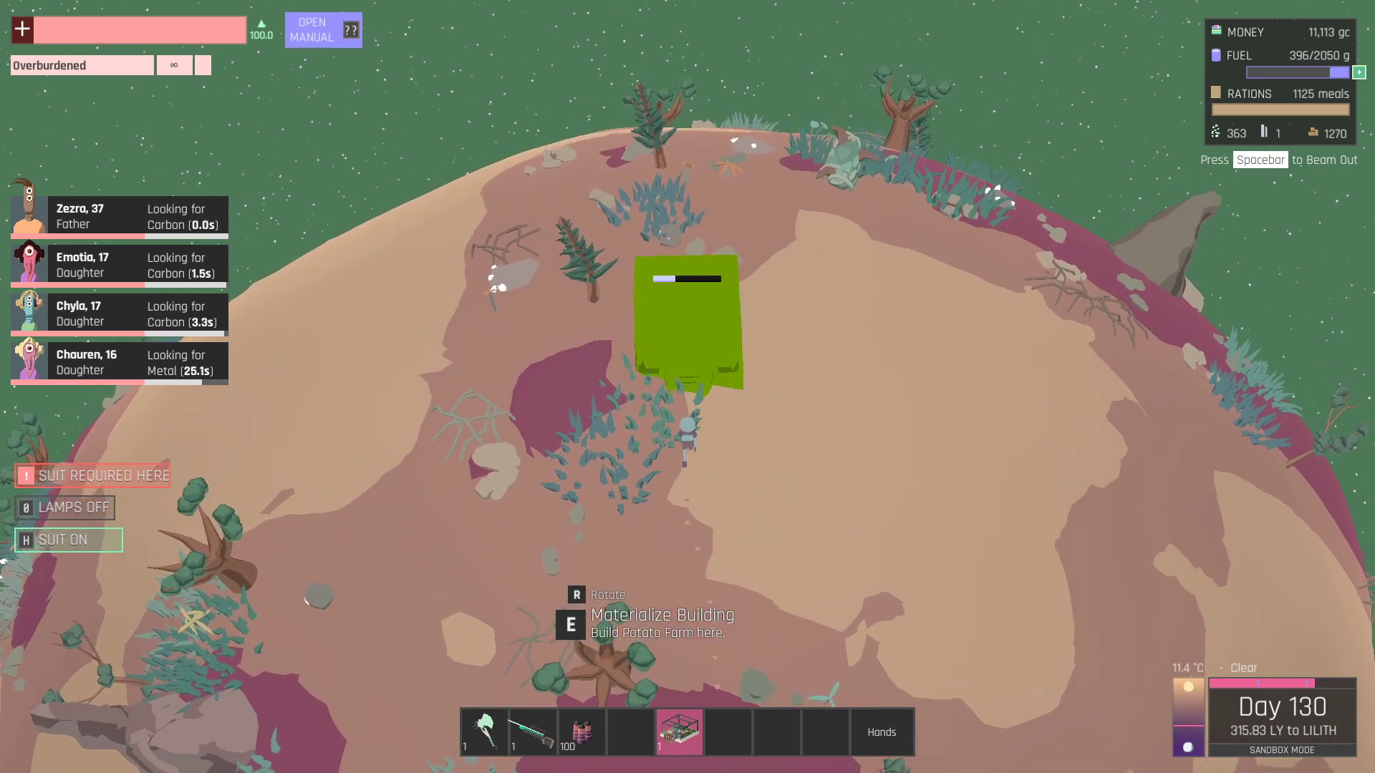
pyautogui.press('e')
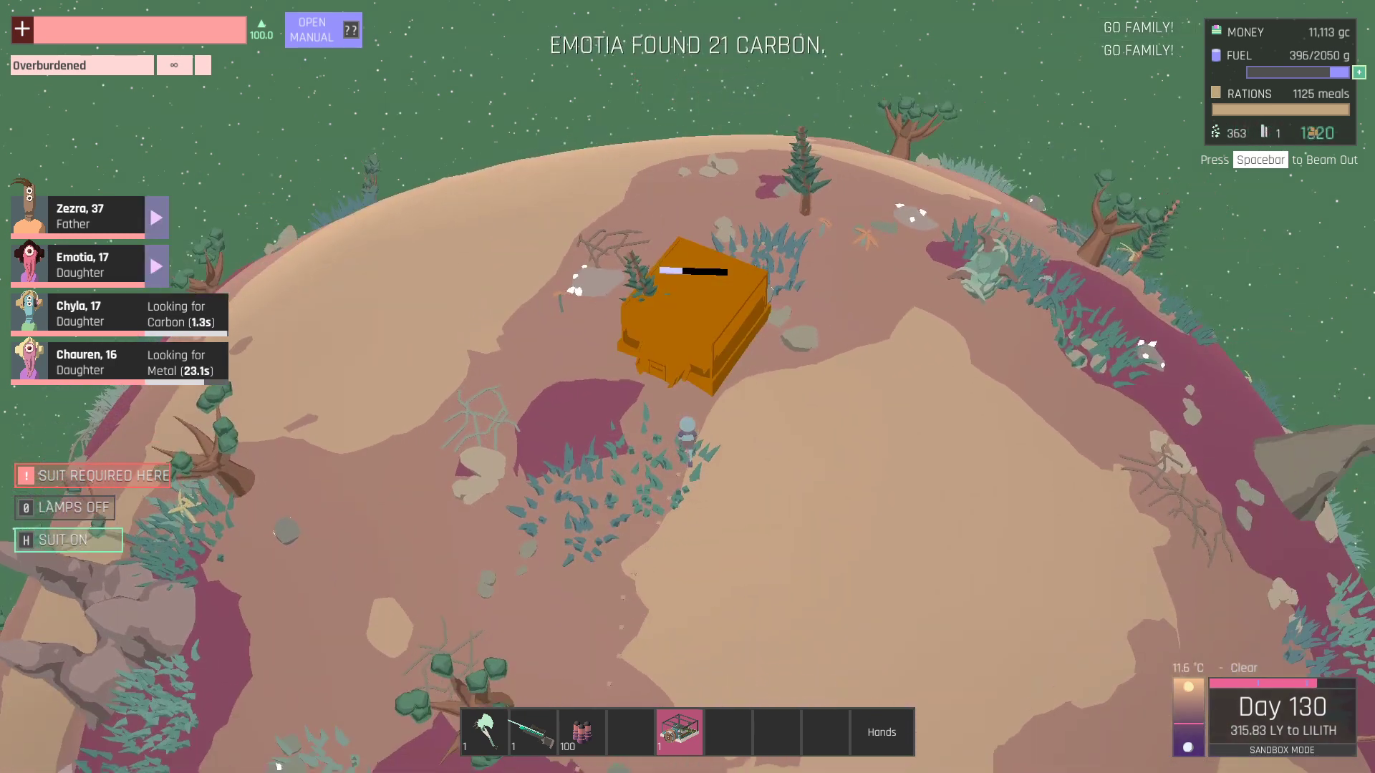
pyautogui.press('w')
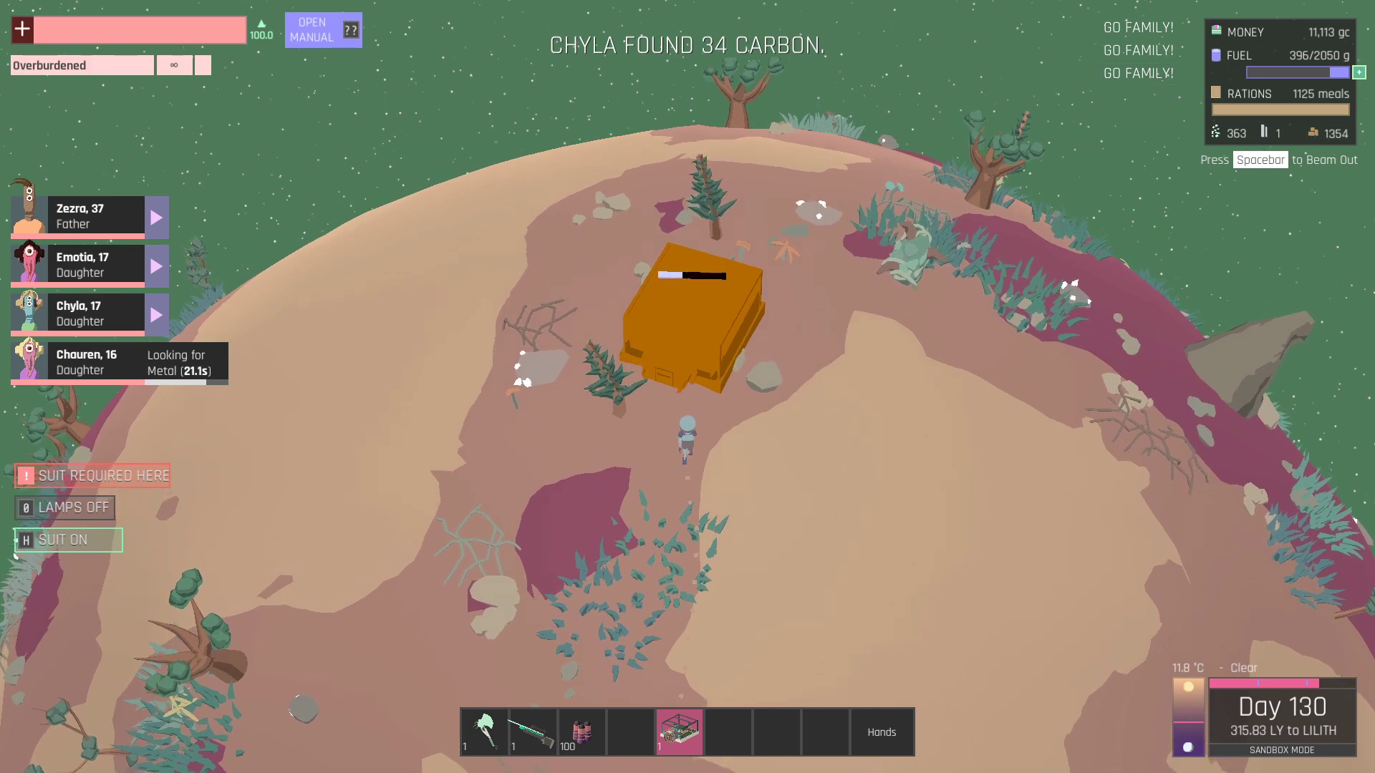
pyautogui.press('w')
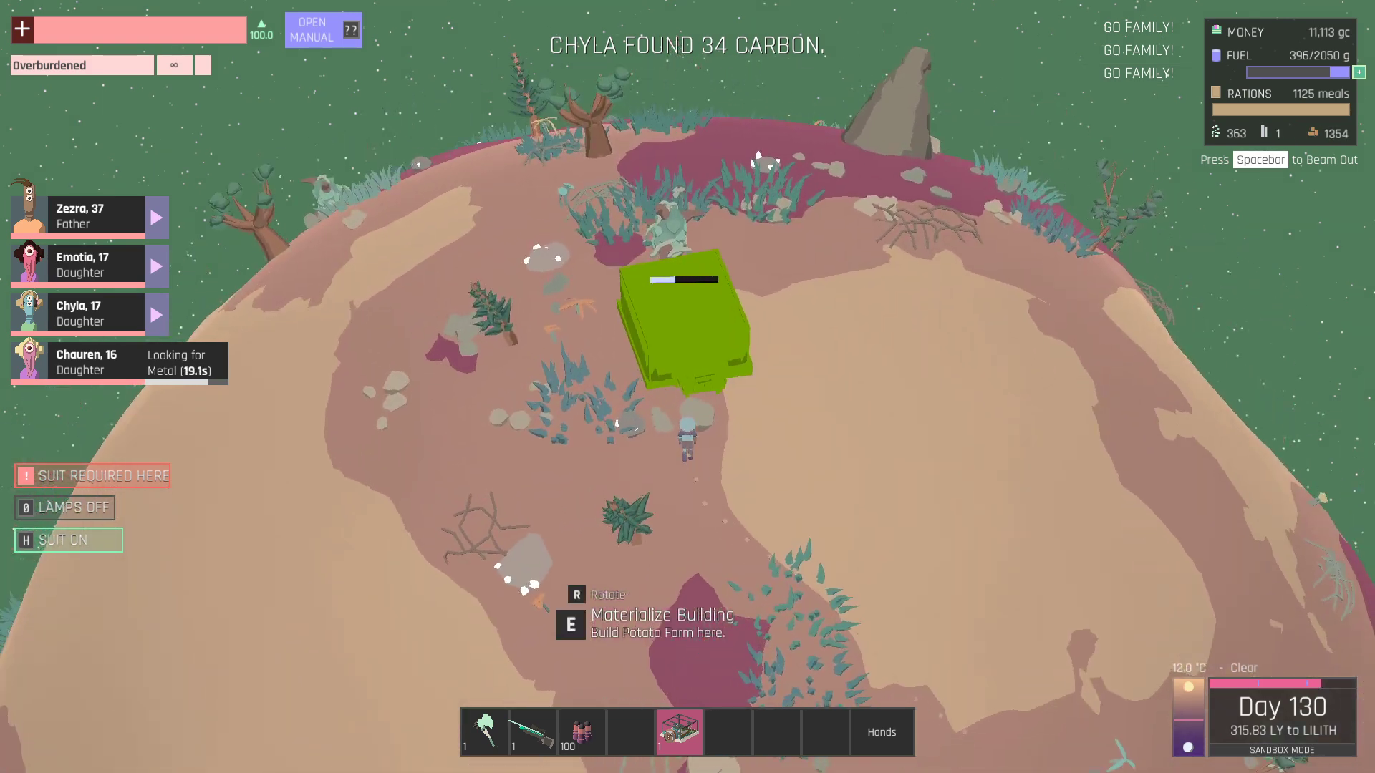
pyautogui.press('e')
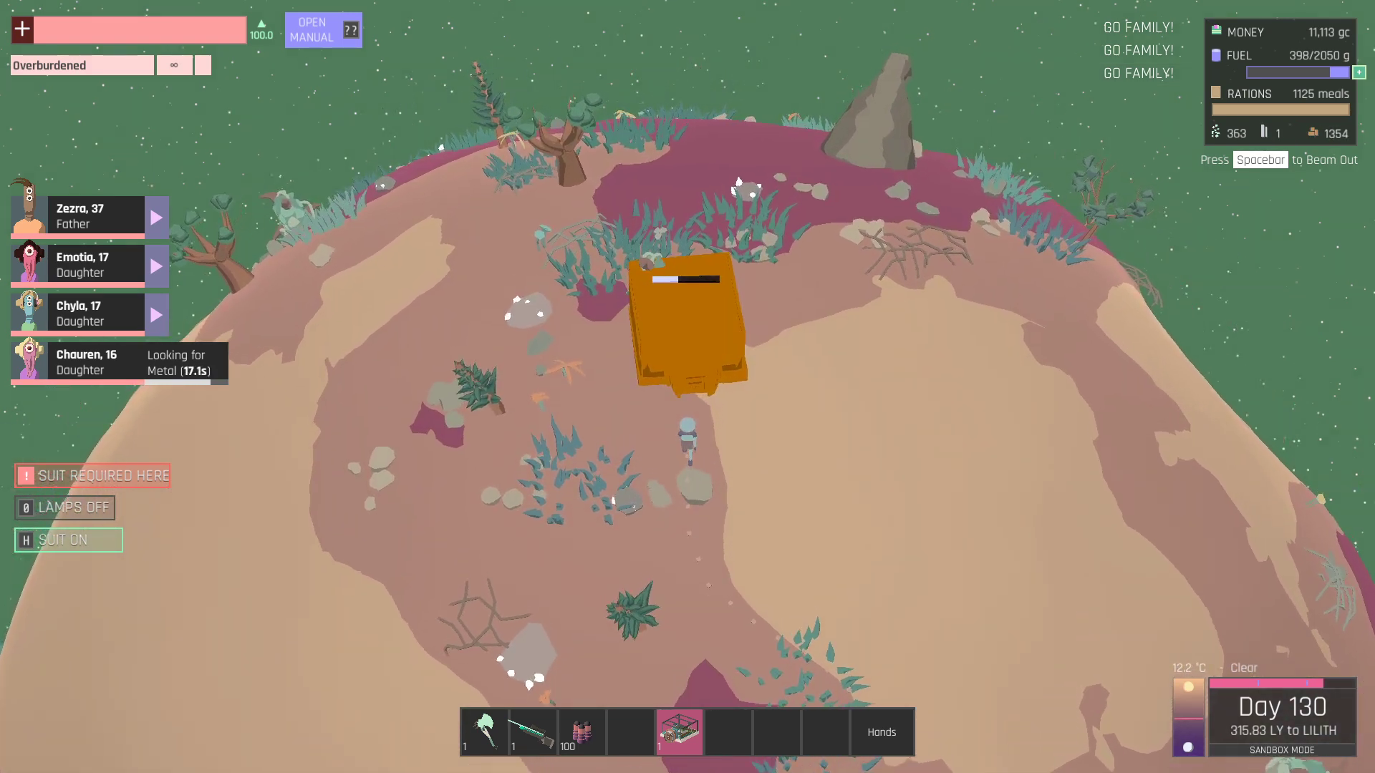
pyautogui.press('w')
pyautogui.press('w')
pyautogui.press('e')
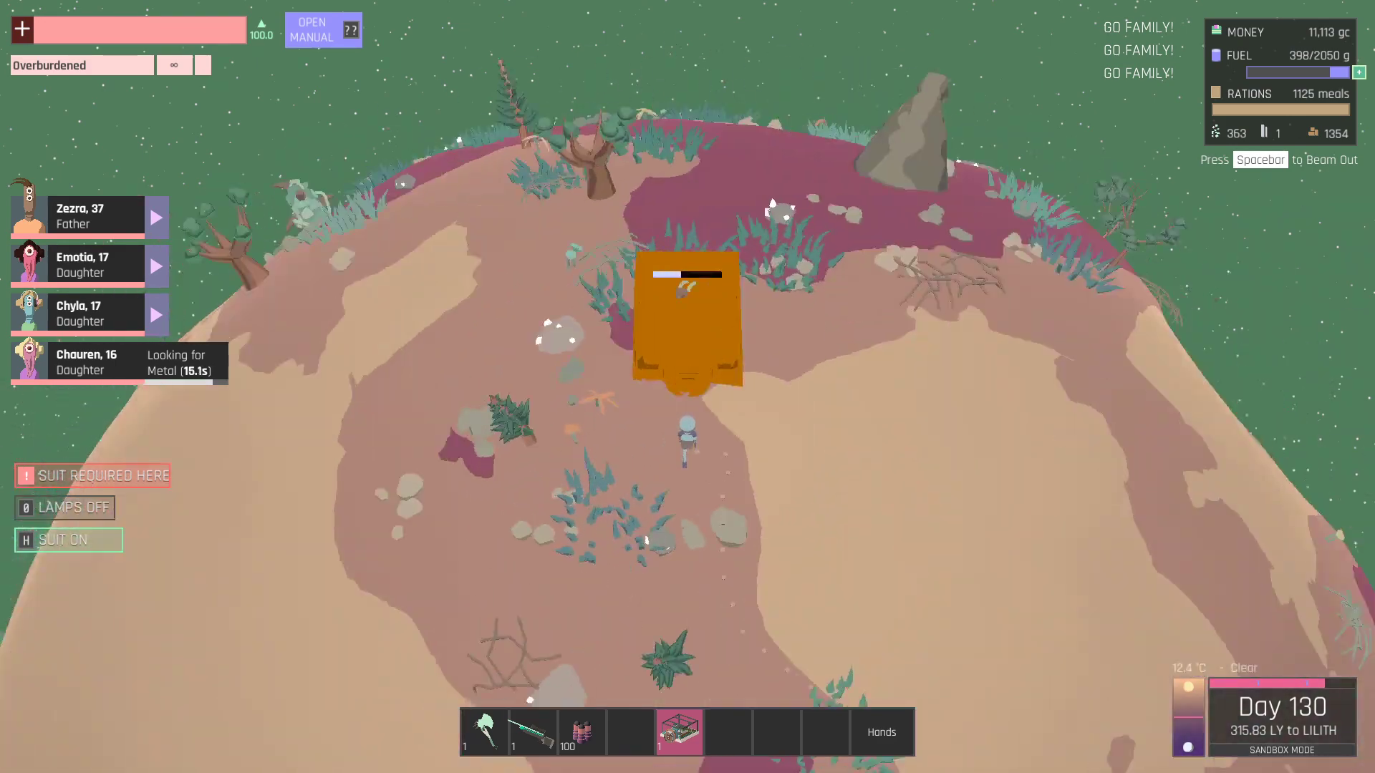
pyautogui.press('r')
pyautogui.press('w')
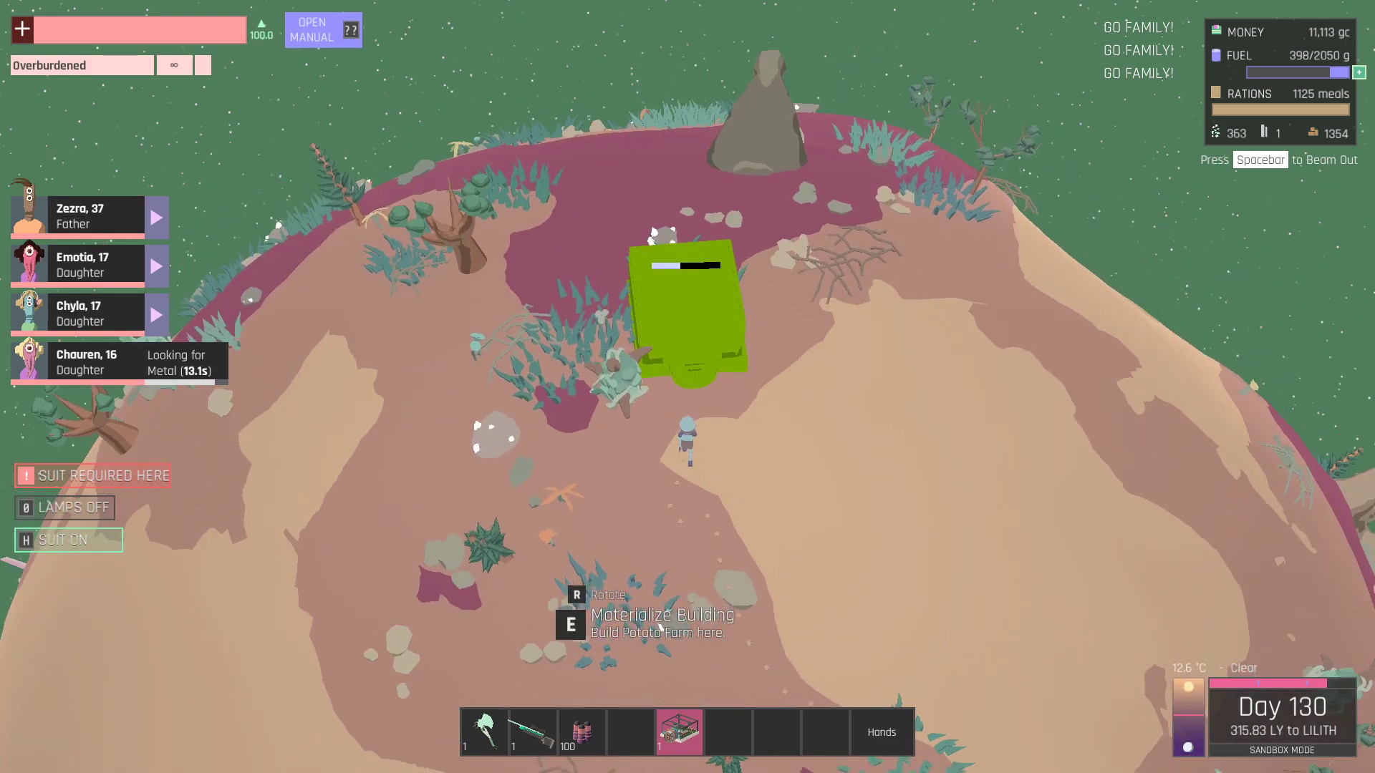
# Walk the farm preview past the trees to clear ground by the tall rocks and materialize it.
pyautogui.press('e')
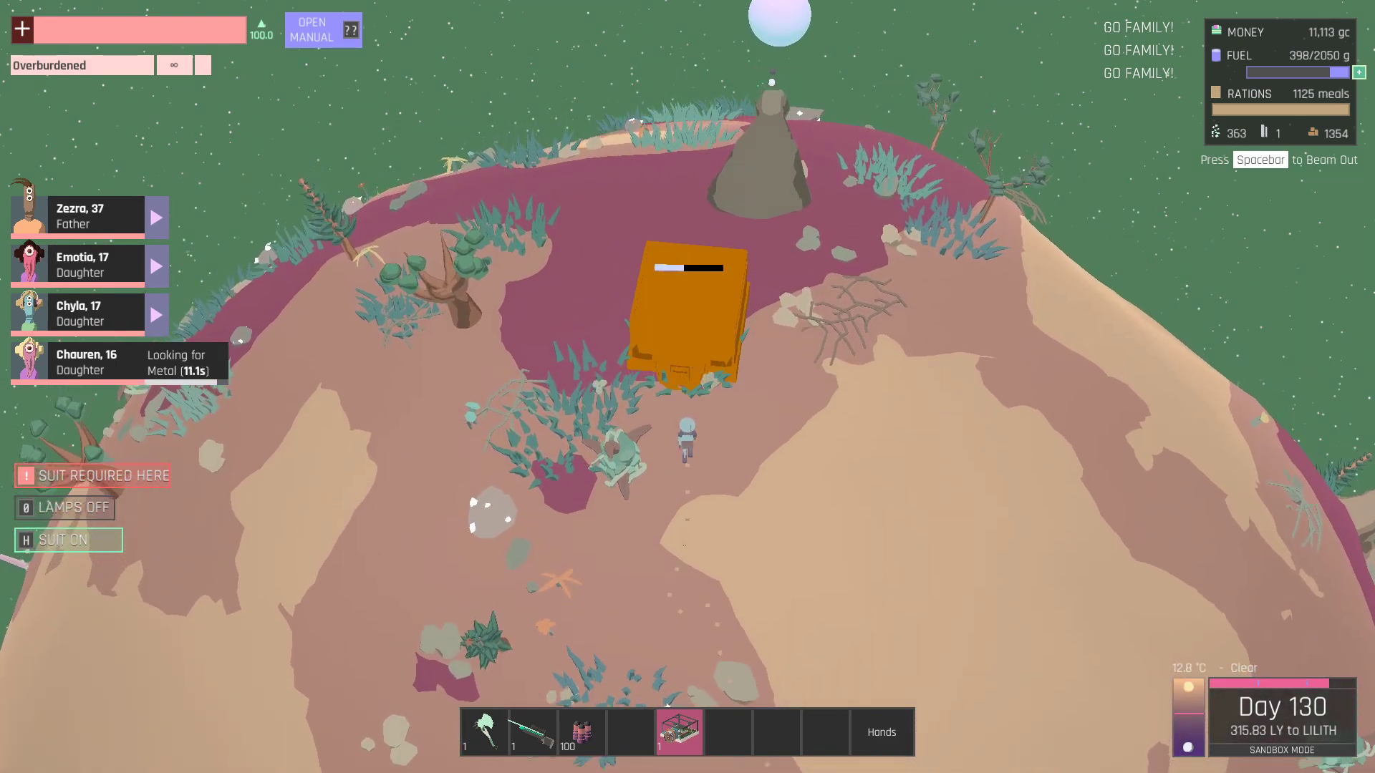
pyautogui.press('w')
pyautogui.press('q')
pyautogui.hotkey('ctrl', 'z')
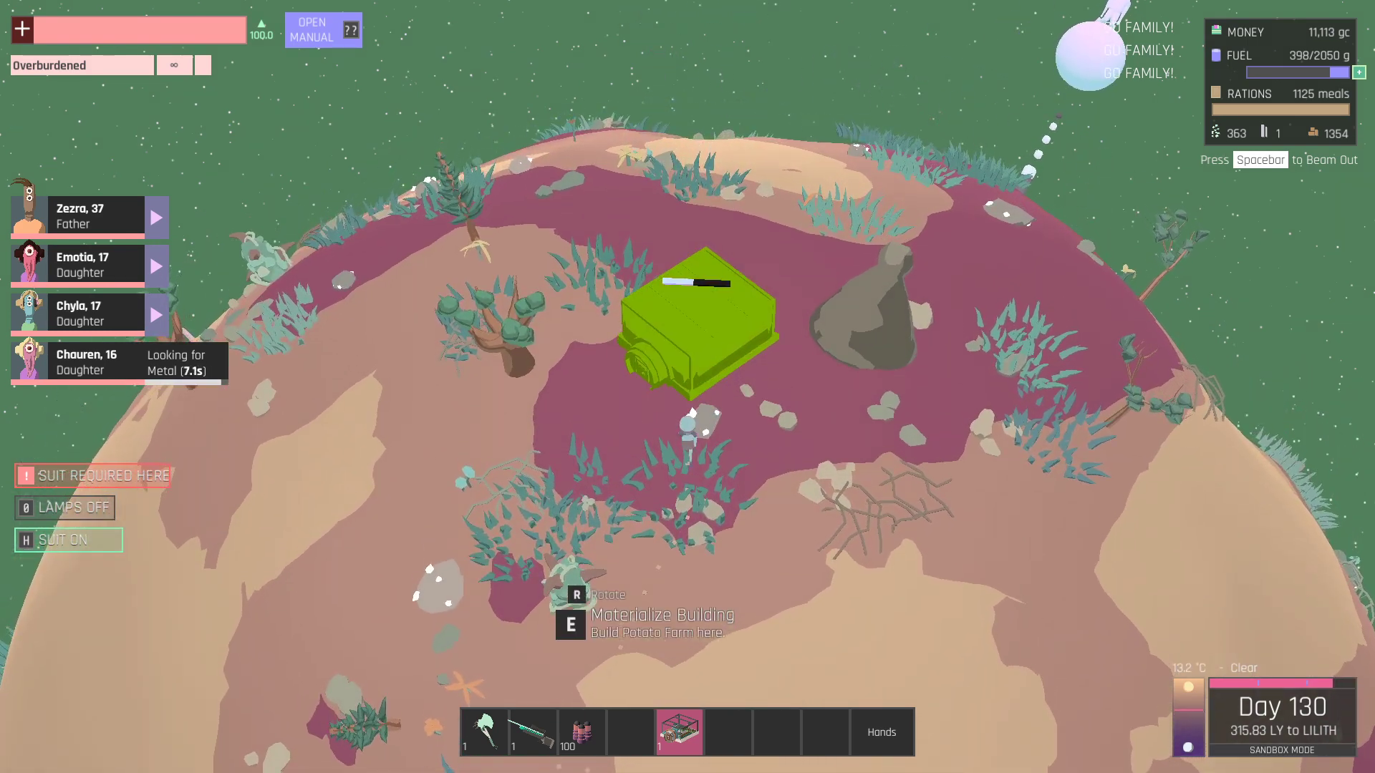
pyautogui.press('w')
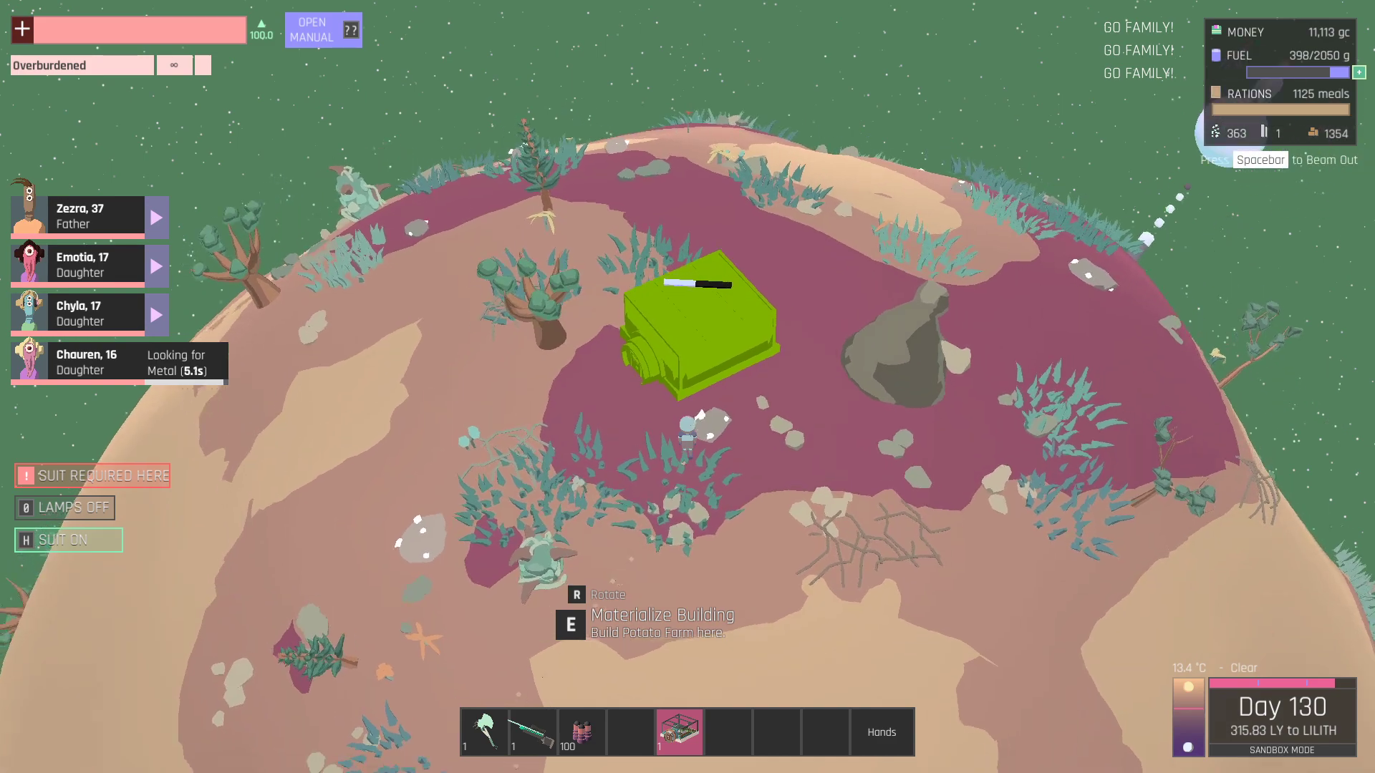
pyautogui.press('w')
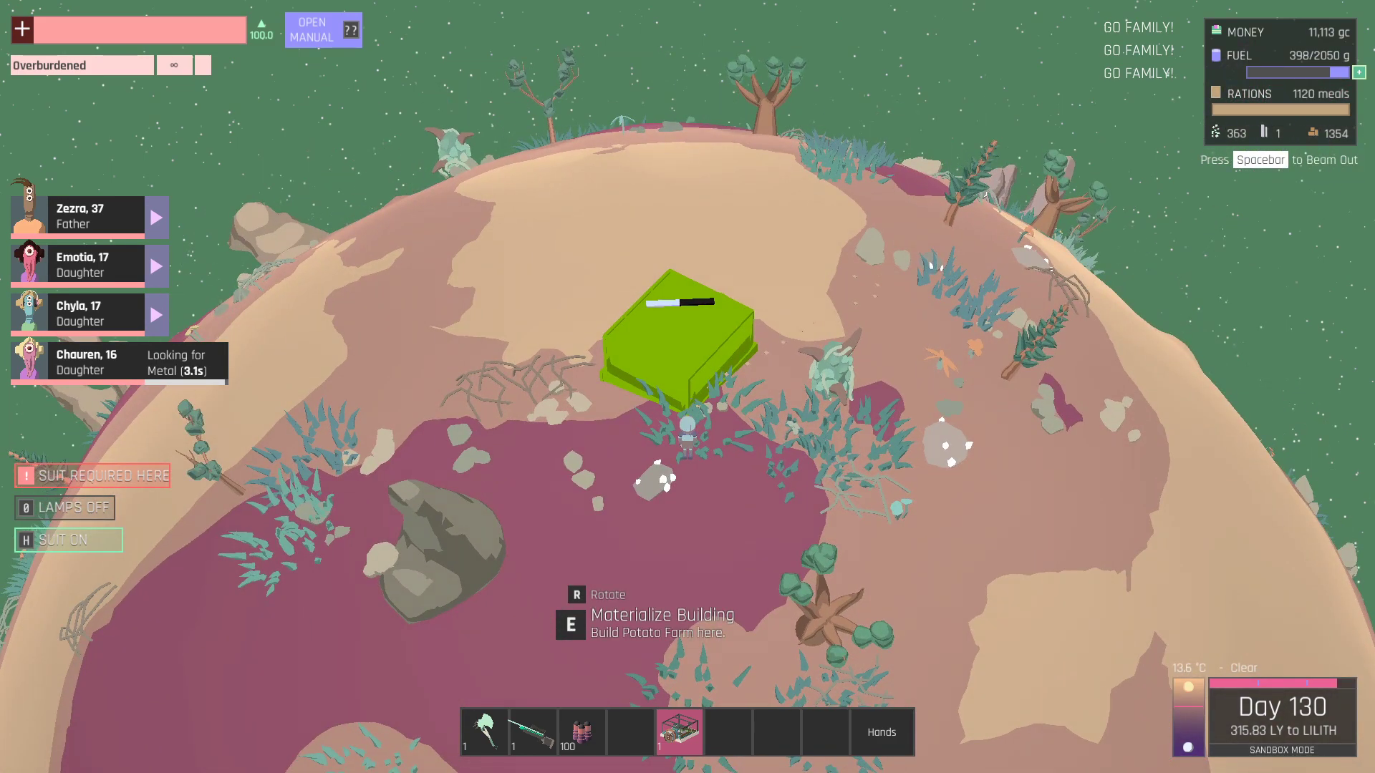
pyautogui.press('e')
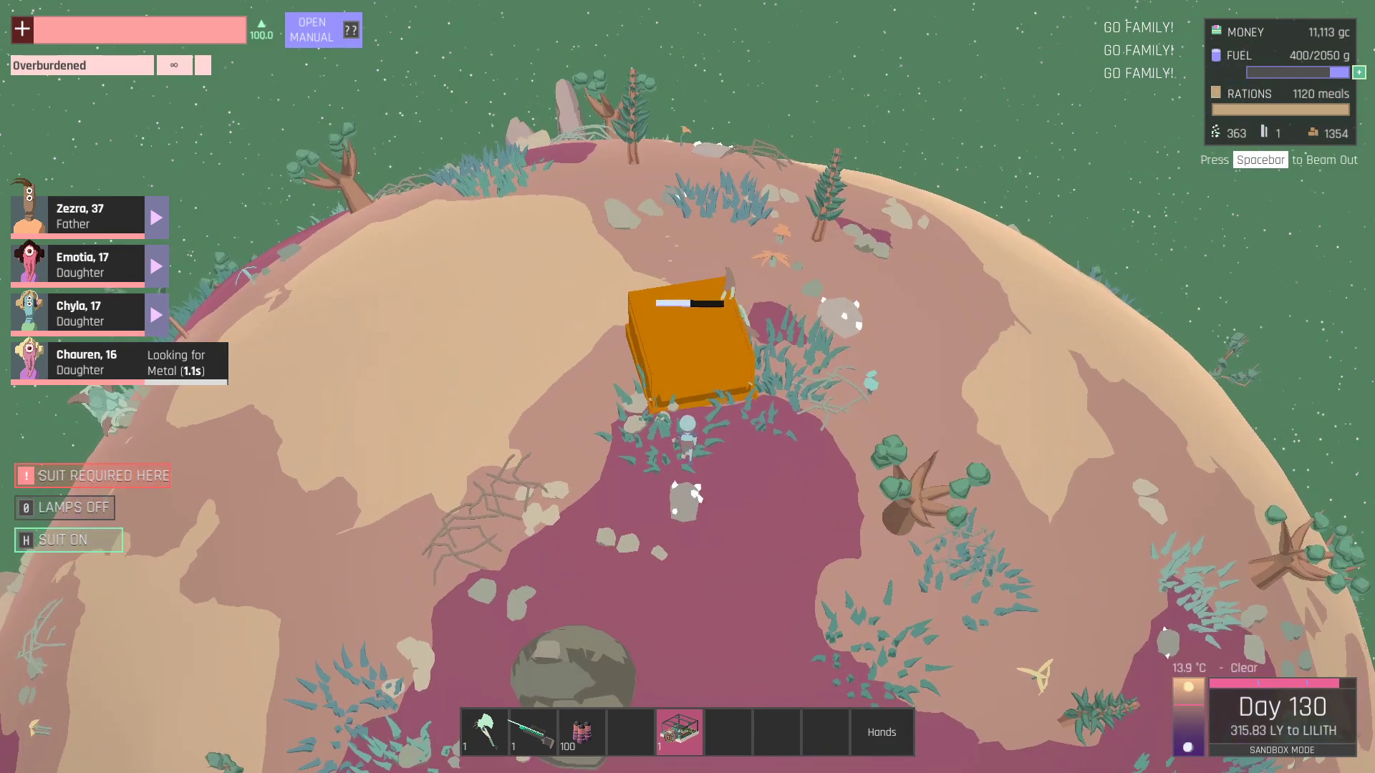
pyautogui.press('w')
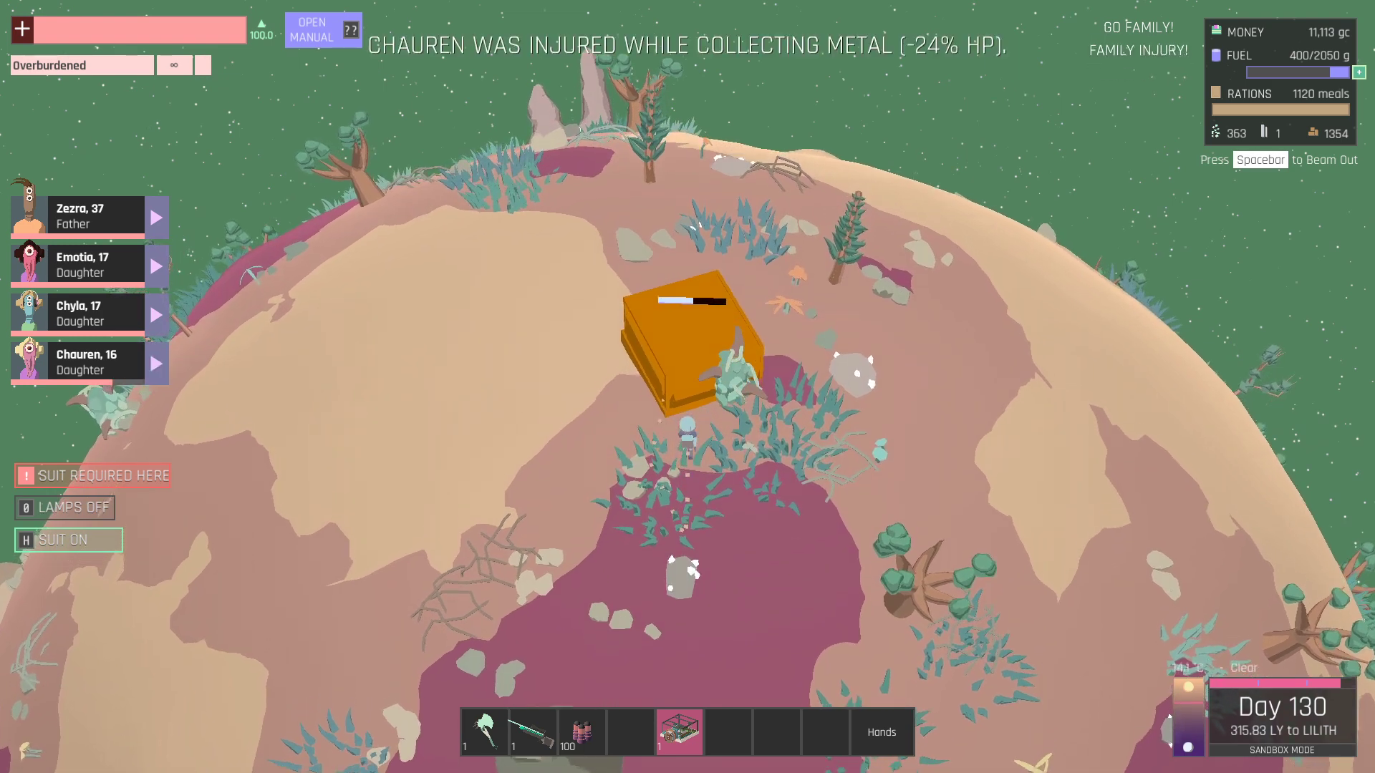
pyautogui.press('w')
pyautogui.press('w')
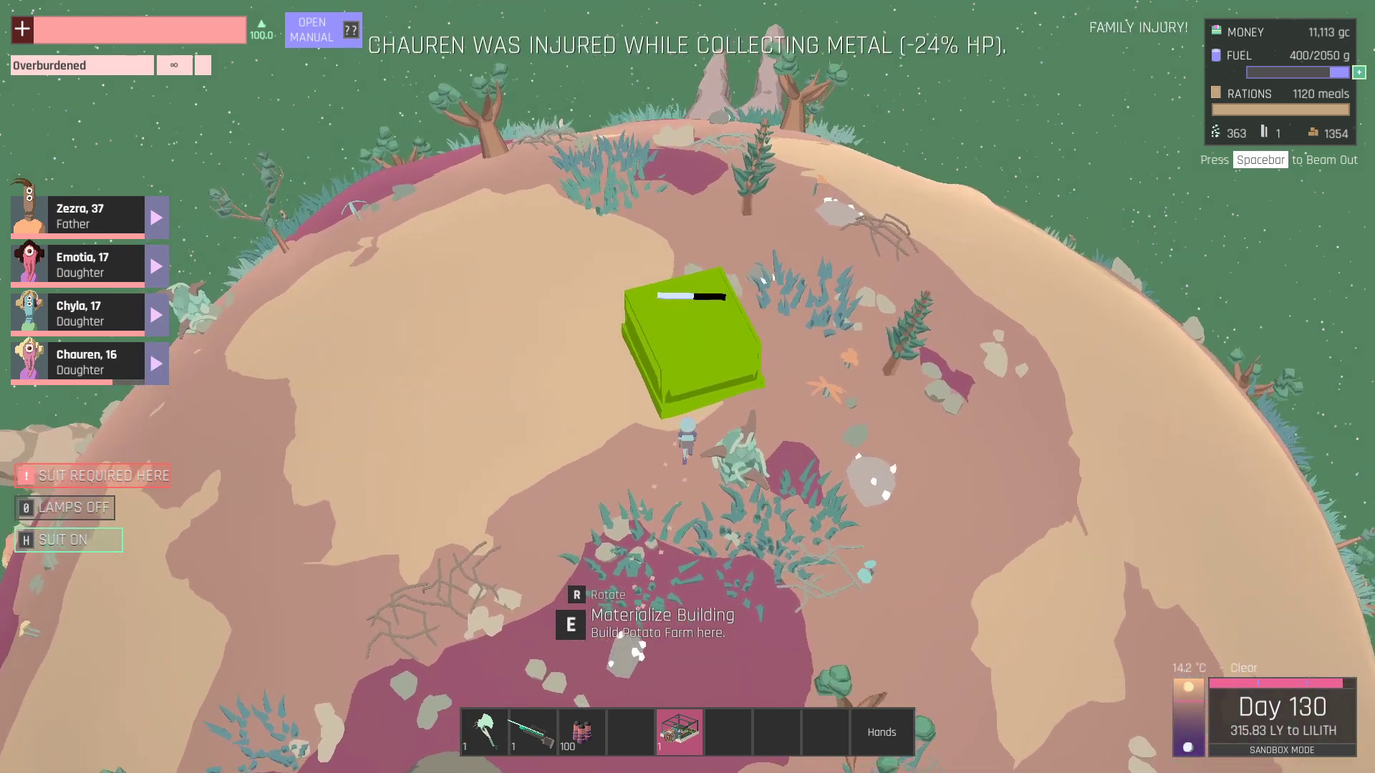
pyautogui.press('w')
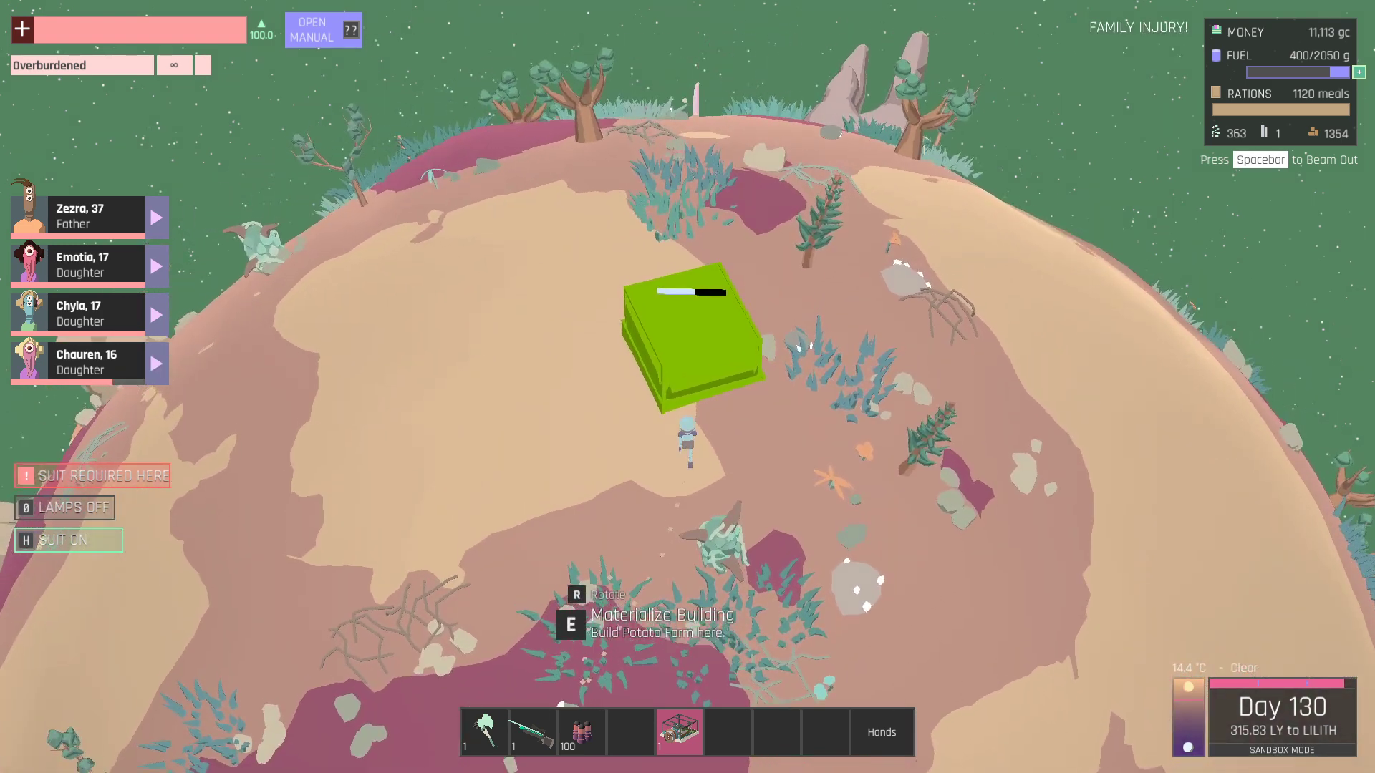
pyautogui.press('w')
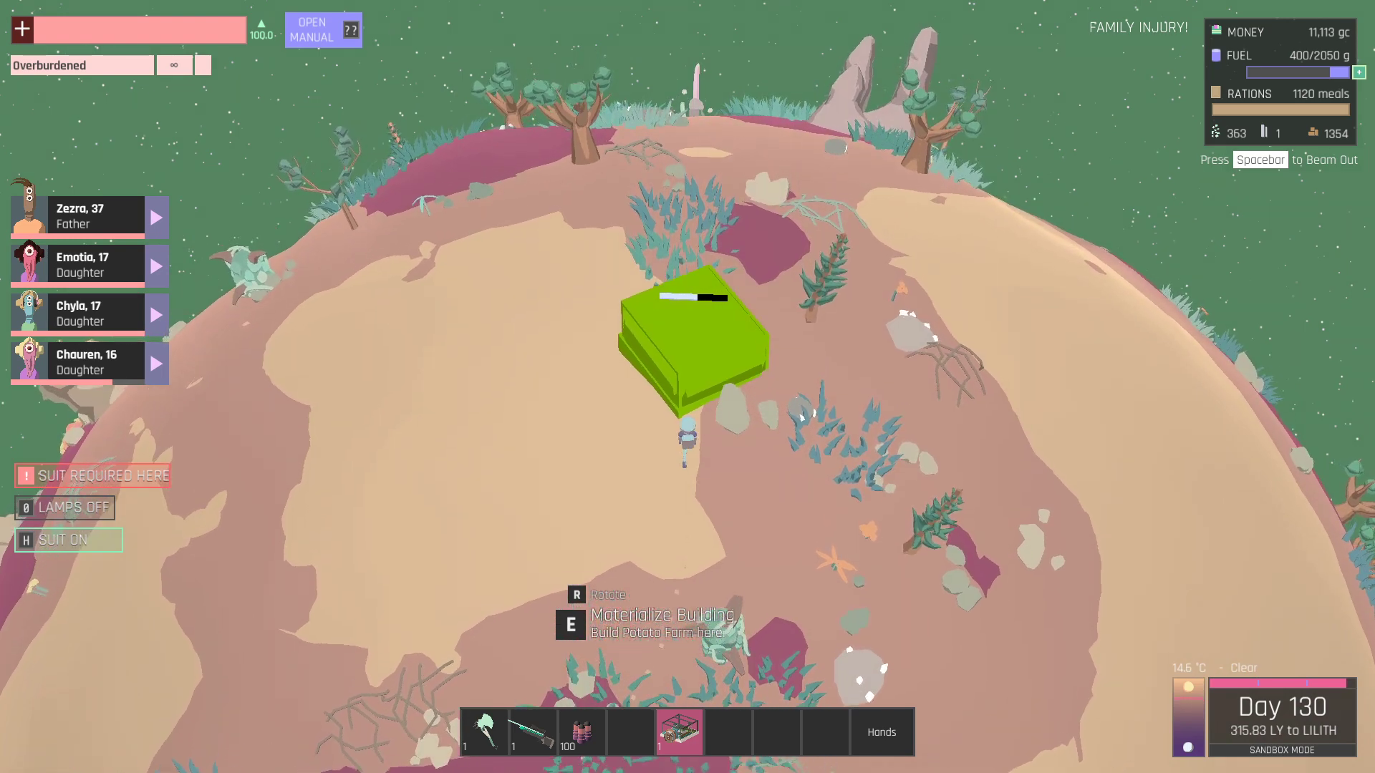
pyautogui.press('w')
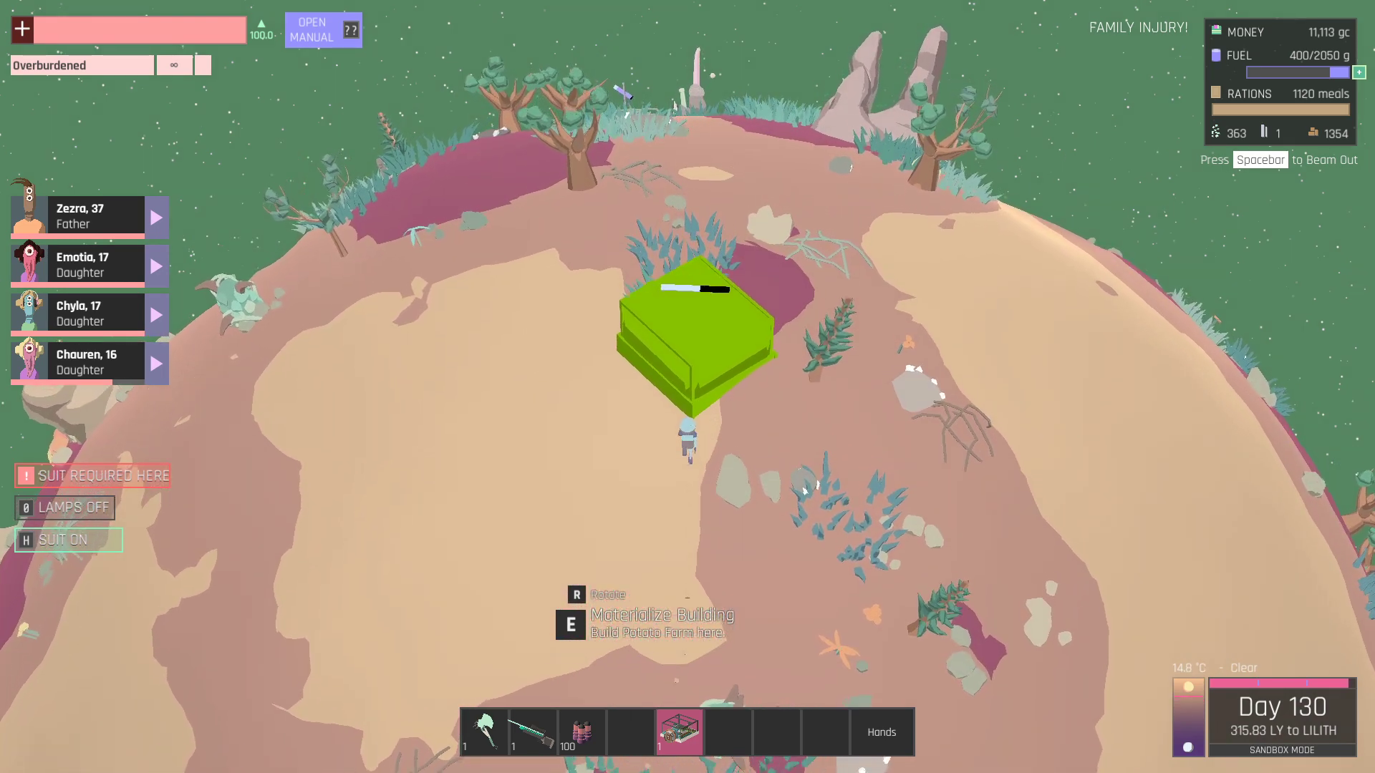
pyautogui.press('w')
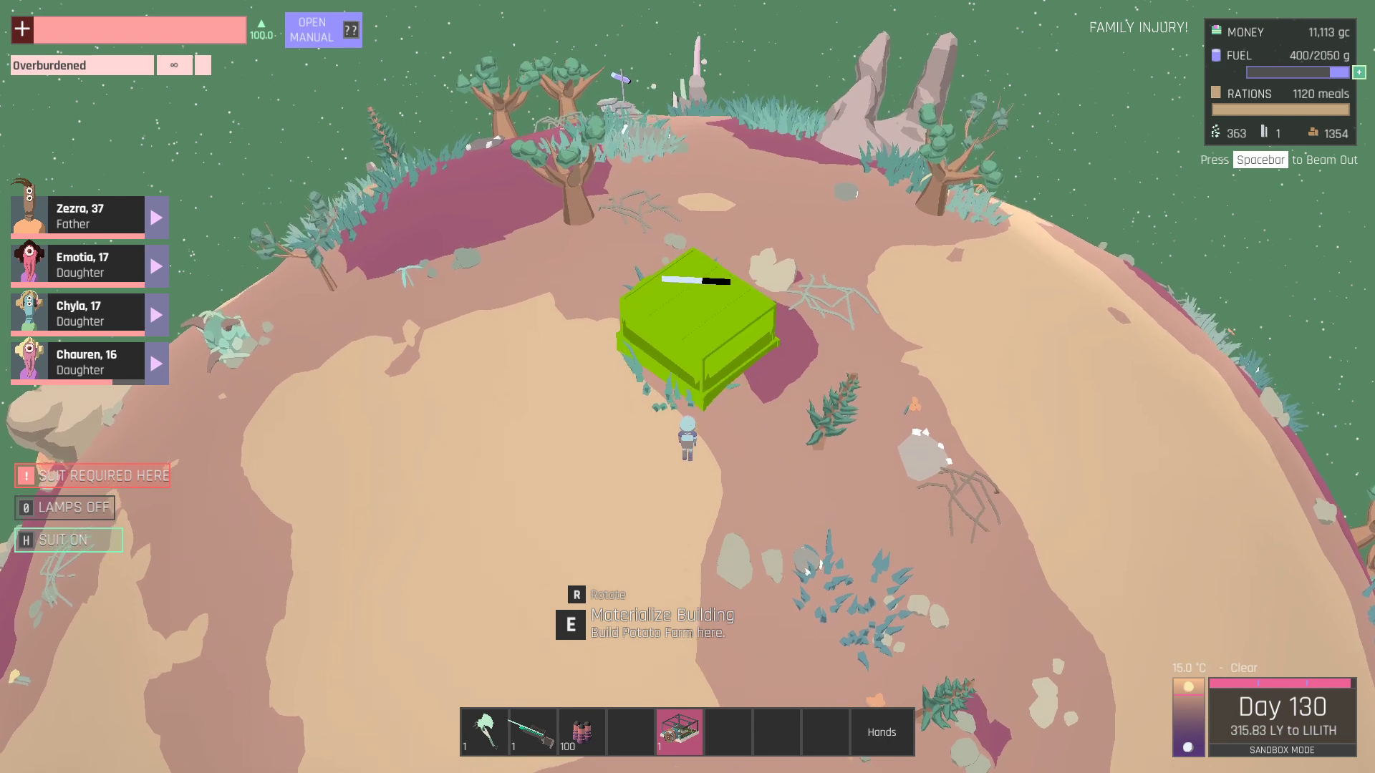
pyautogui.press('w')
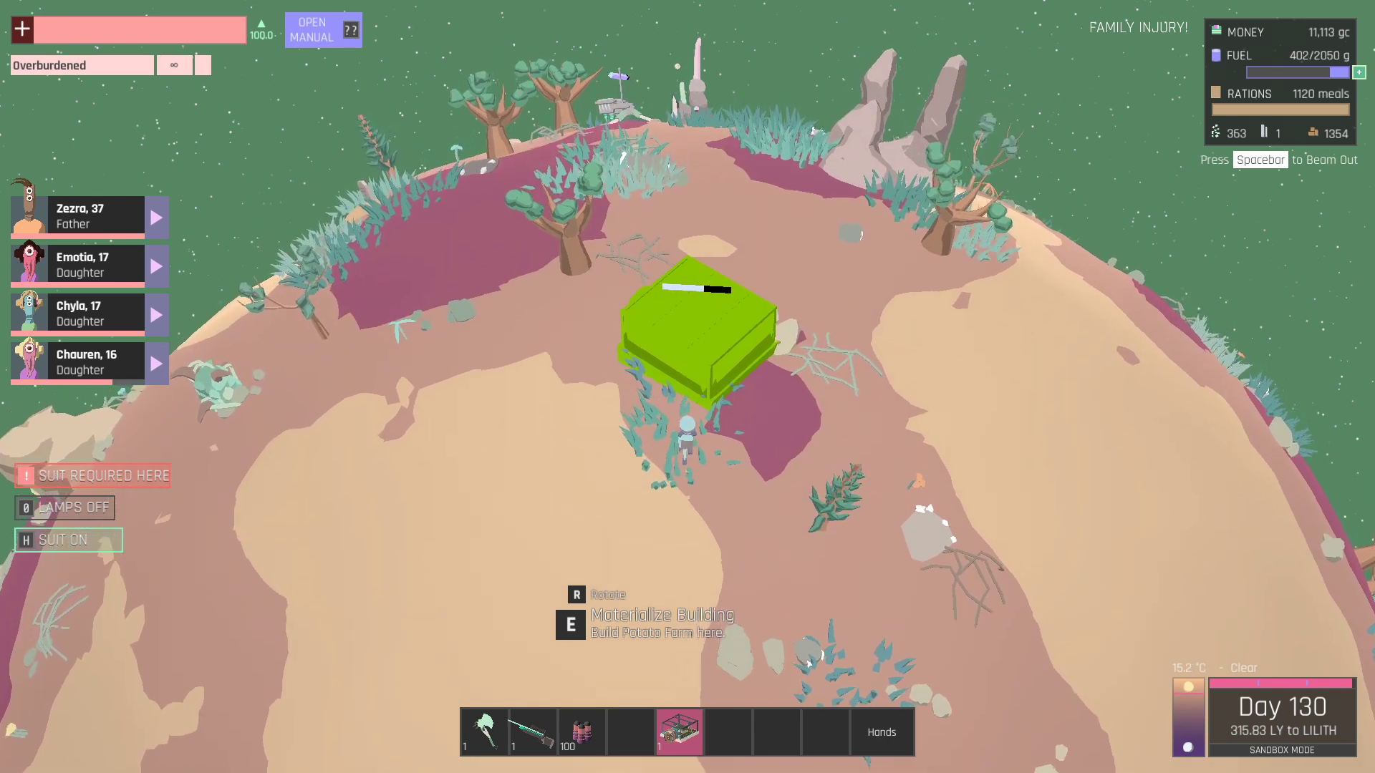
pyautogui.press('w')
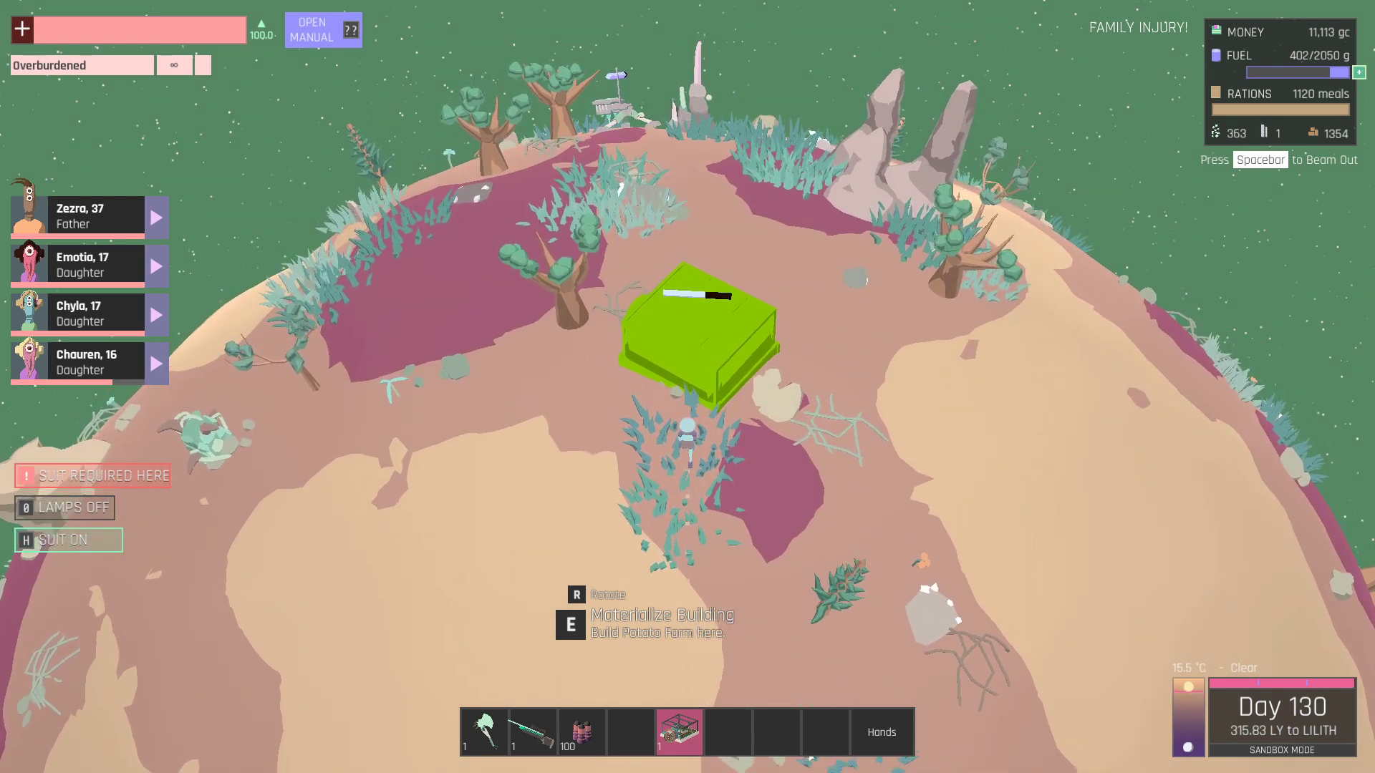
pyautogui.press('w')
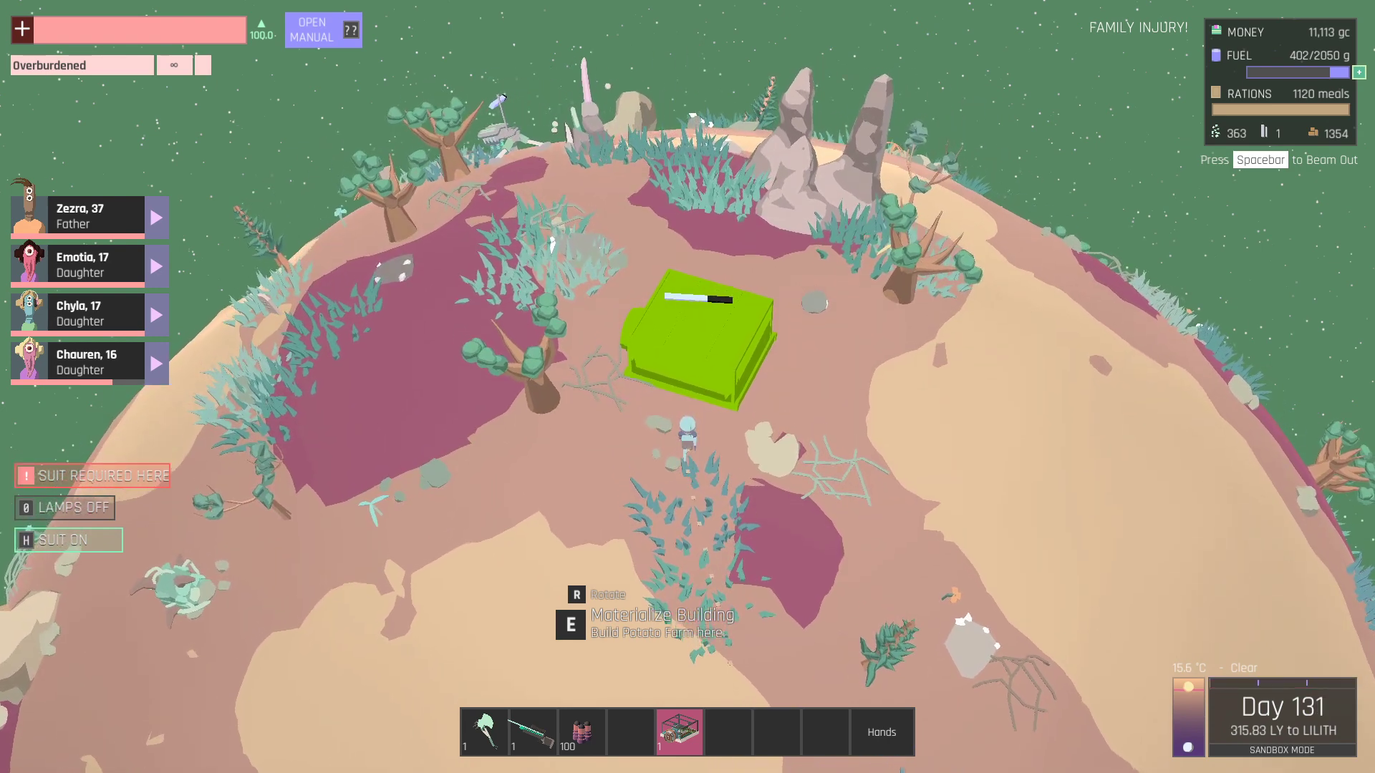
pyautogui.press('w')
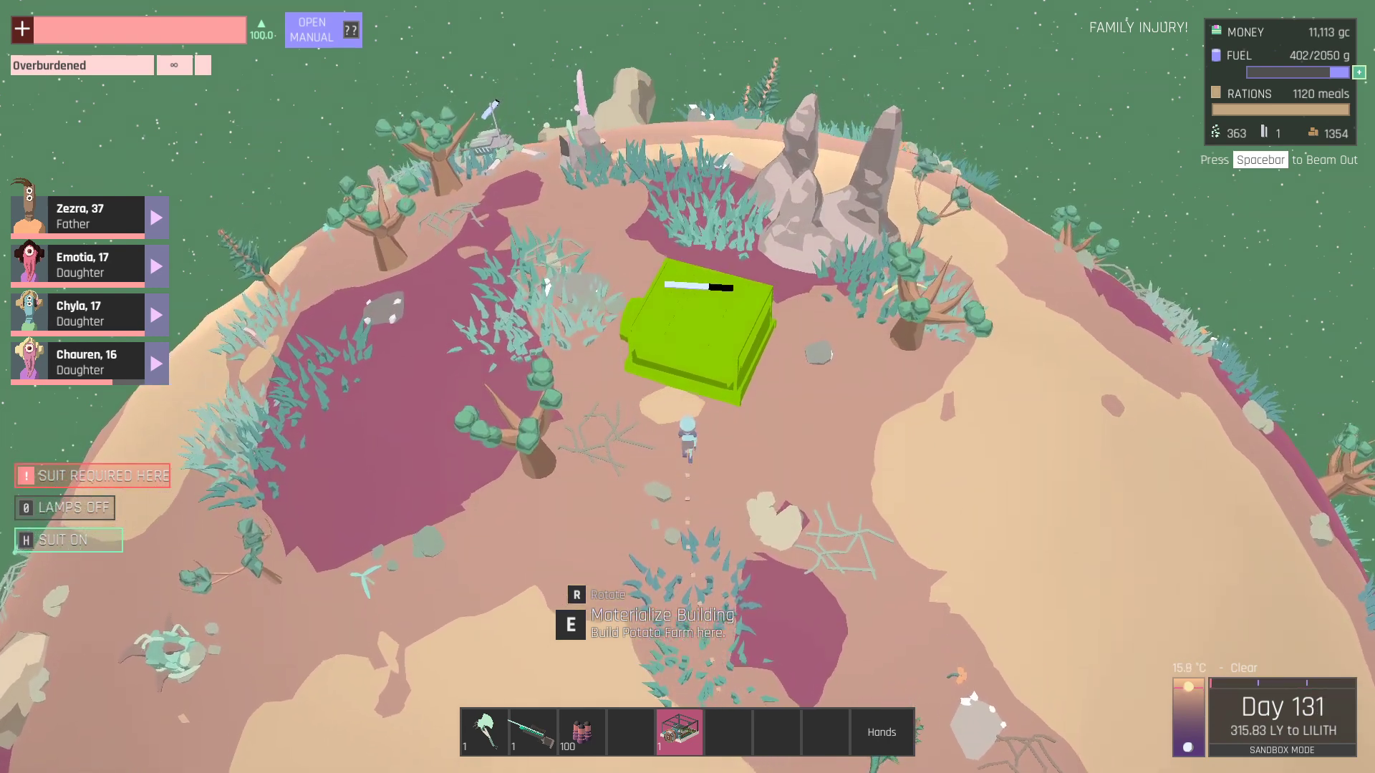
pyautogui.press('w')
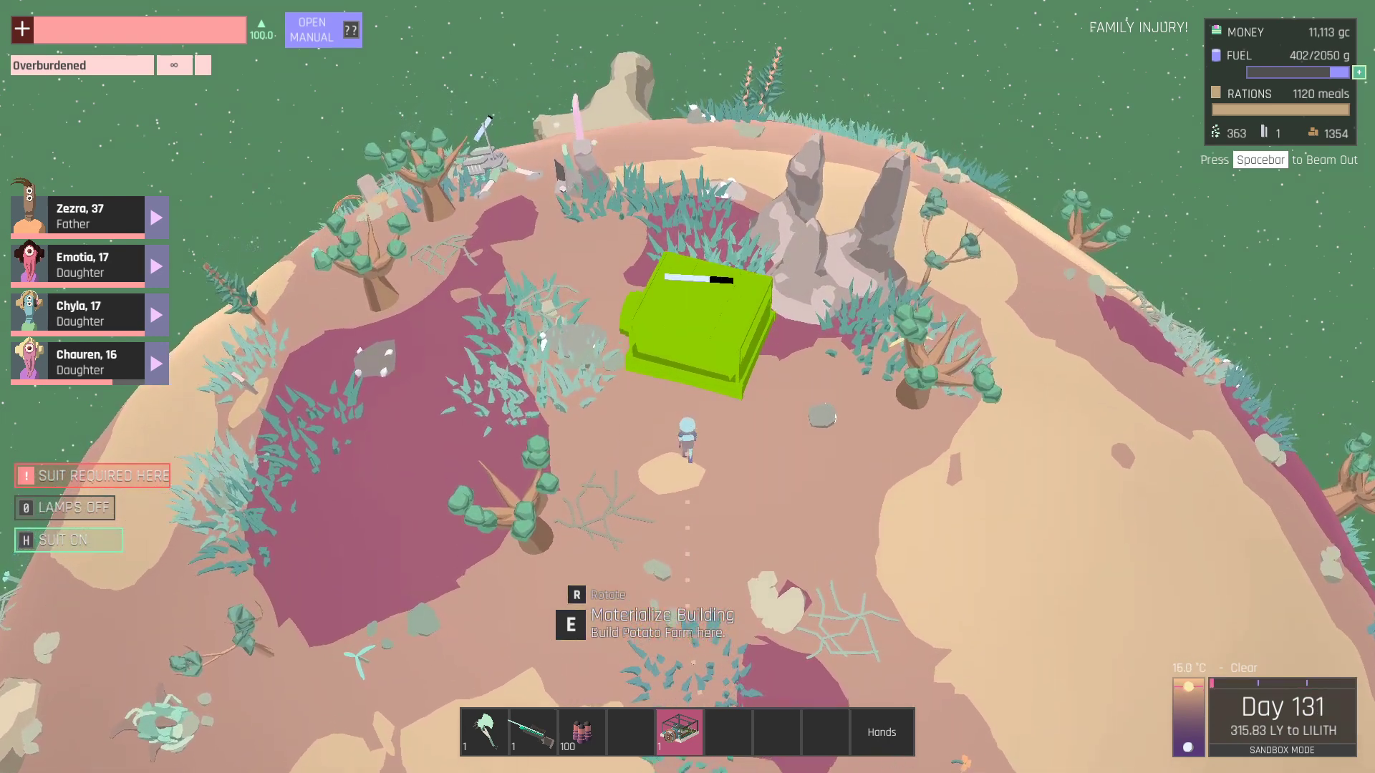
pyautogui.press('w')
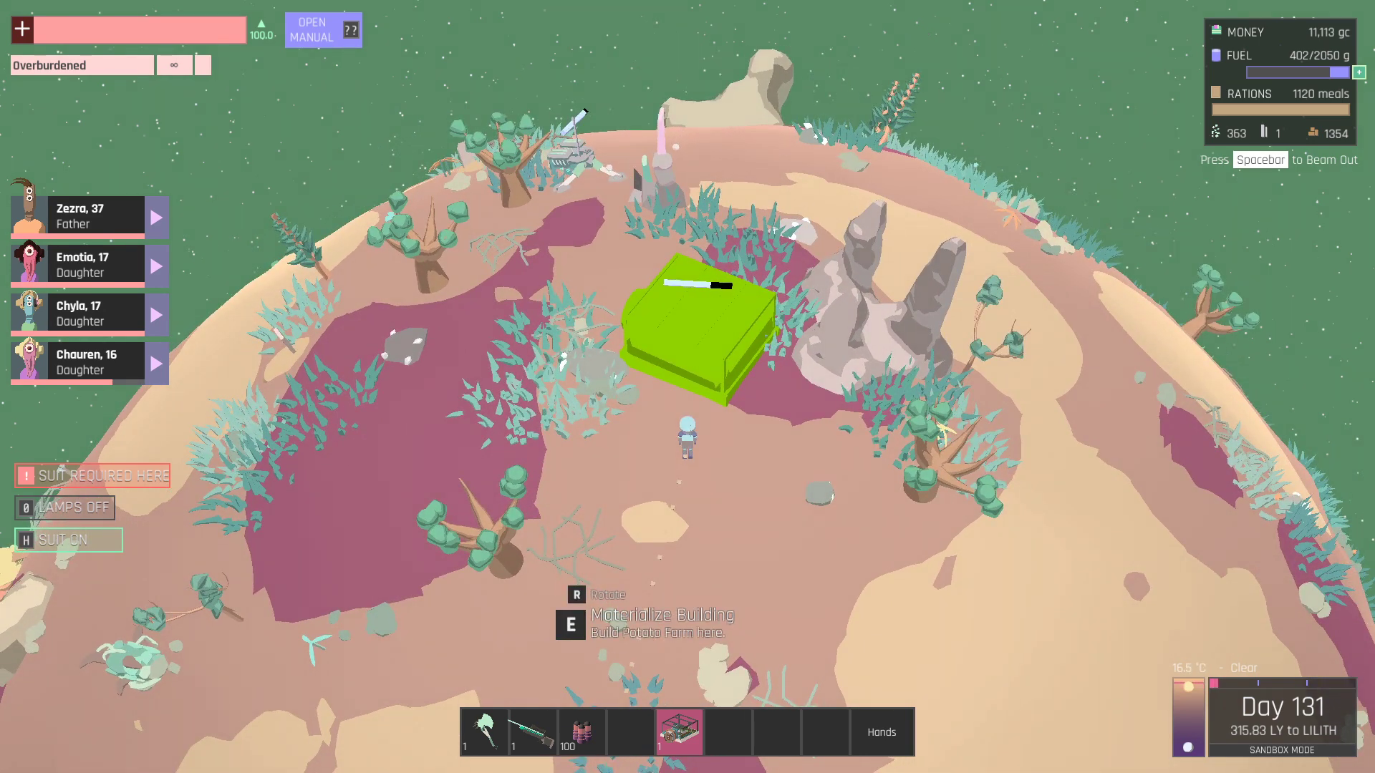
pyautogui.press('e')
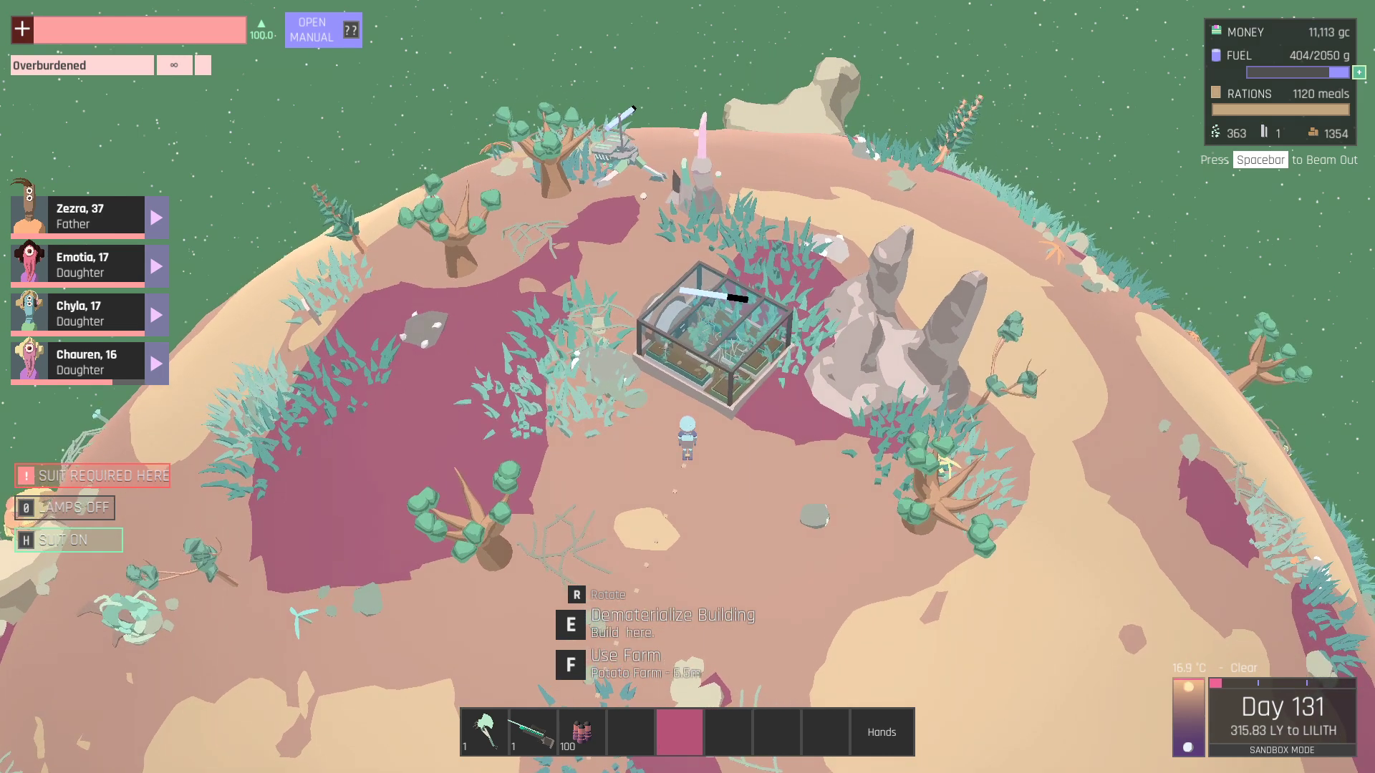
# While paused, set Zezra, Emotia, Chyla and Chauren each to Collect 11 Carbon, then resume.
pyautogui.press('Escape')
pyautogui.click(156, 217)
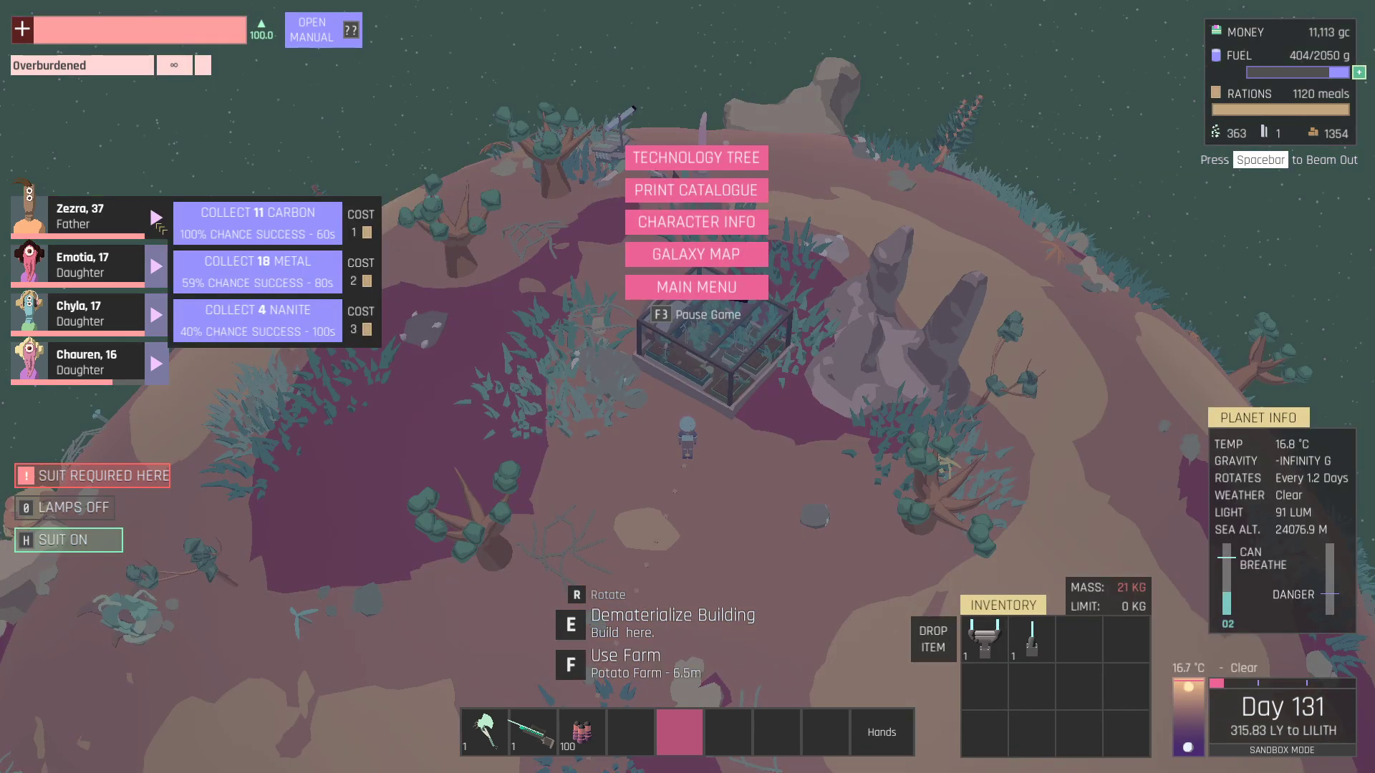
pyautogui.click(212, 232)
pyautogui.click(155, 265)
pyautogui.click(258, 268)
pyautogui.click(156, 314)
pyautogui.click(202, 330)
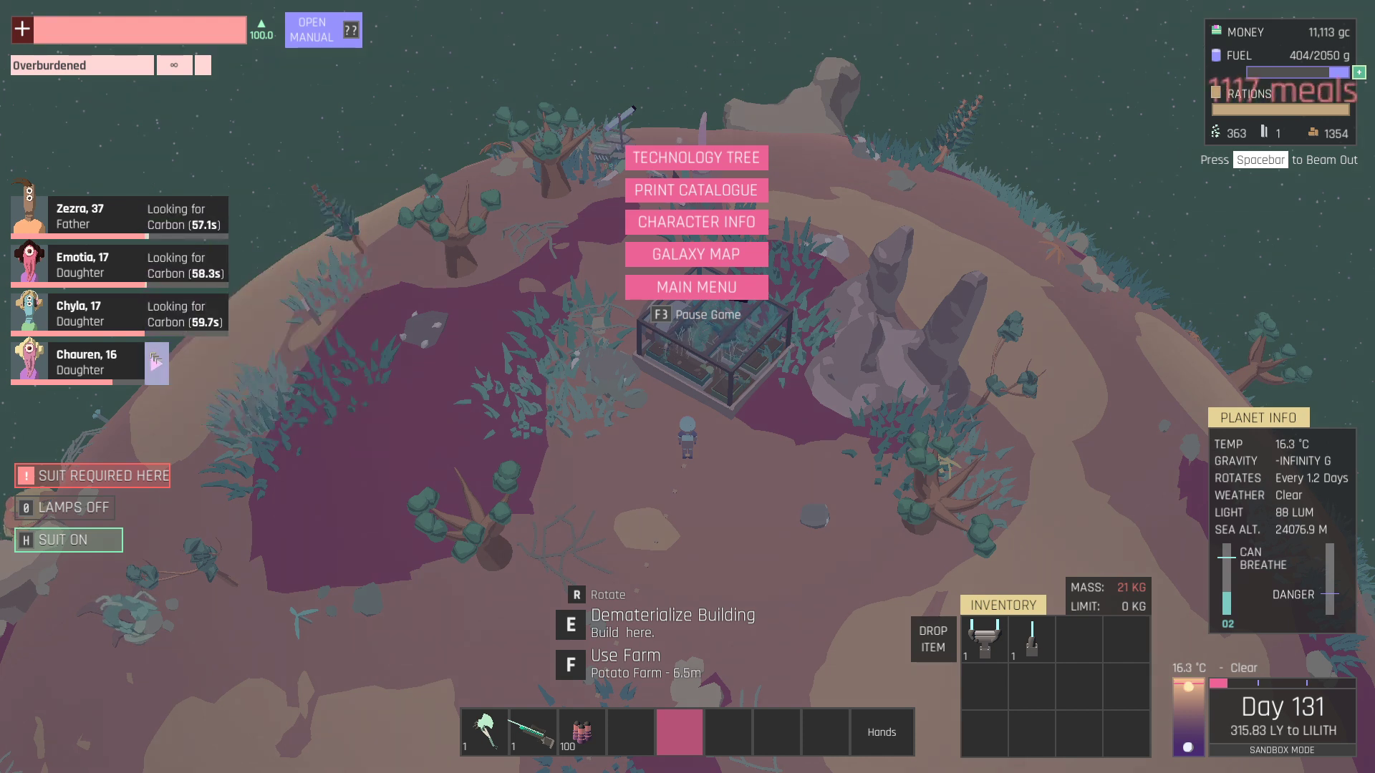
pyautogui.click(156, 365)
pyautogui.click(193, 366)
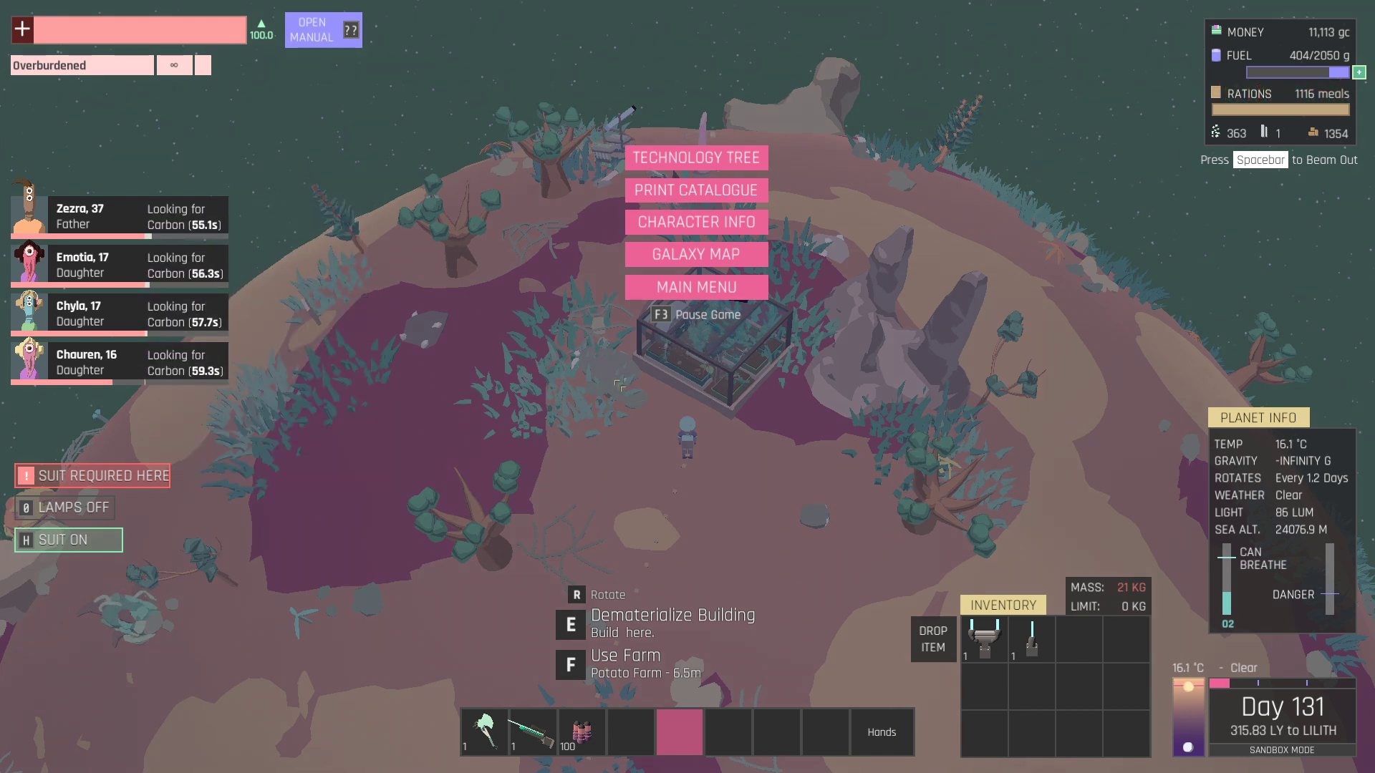
pyautogui.press('Escape')
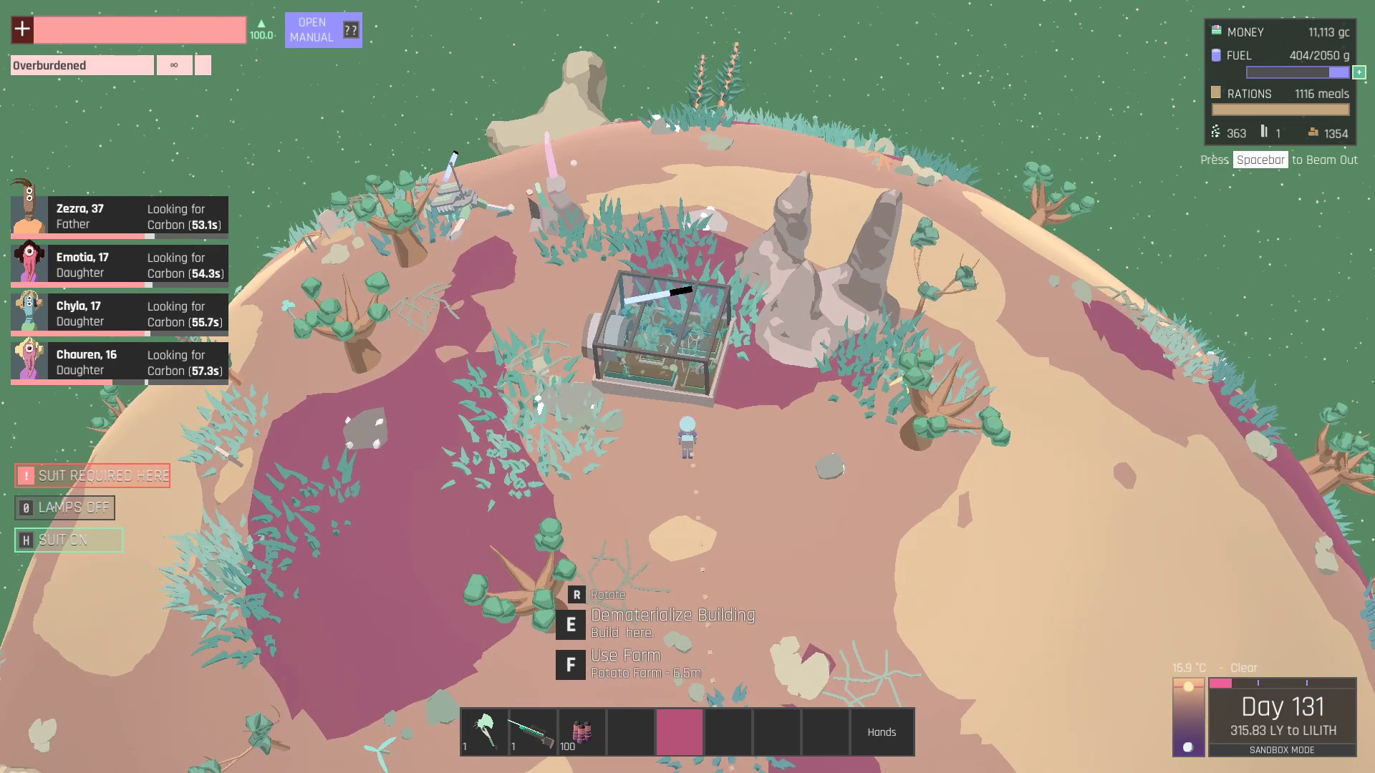
# Pause and print extra florp from the 3D-printing catalogue.
pyautogui.press('Escape')
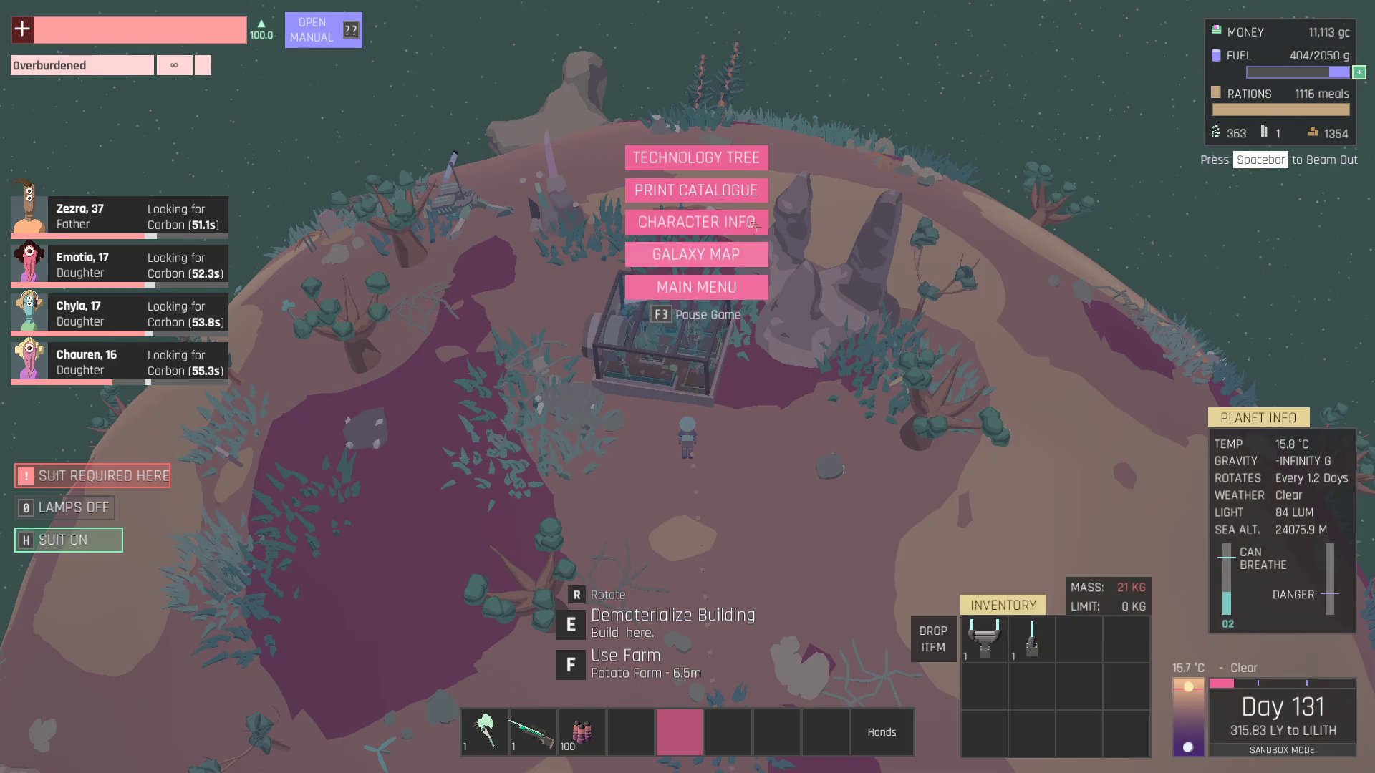
pyautogui.click(710, 199)
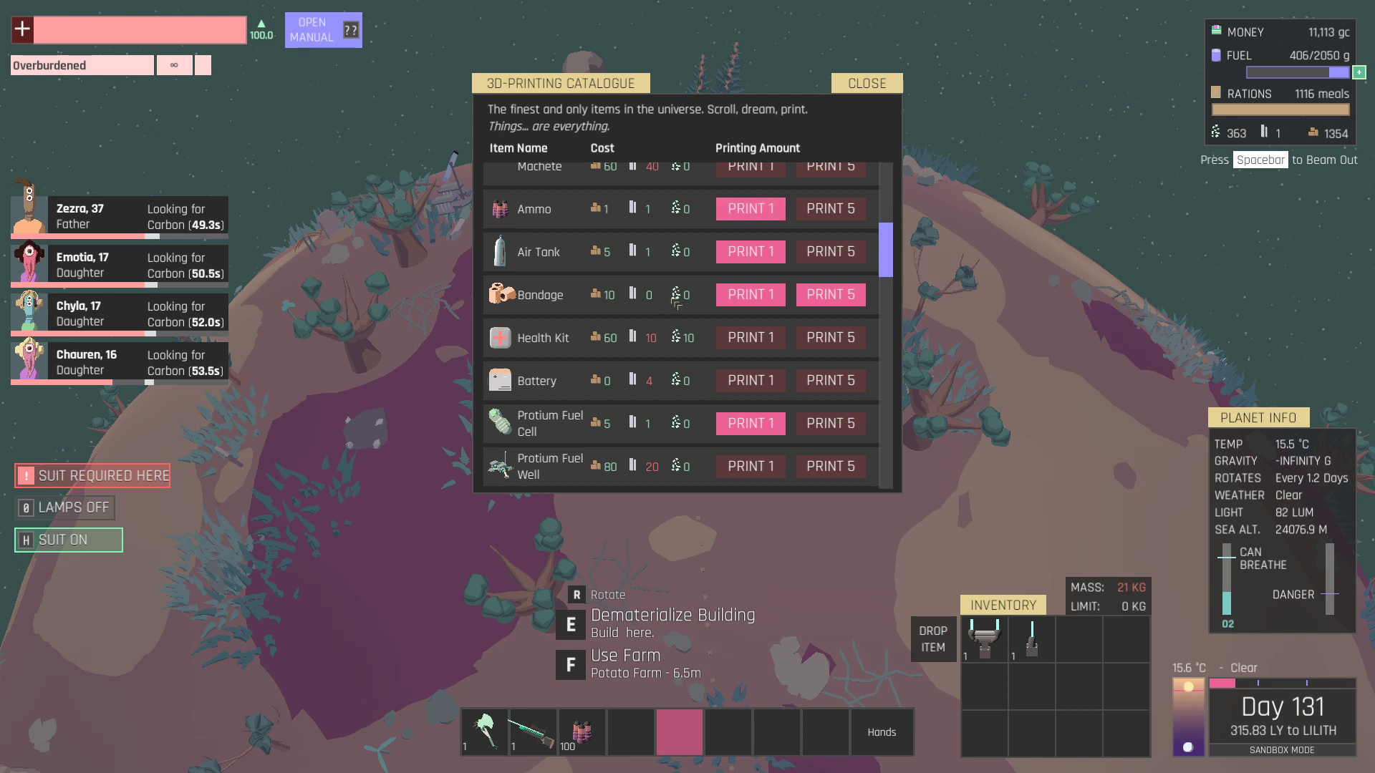
pyautogui.scroll(-2, 677, 303)
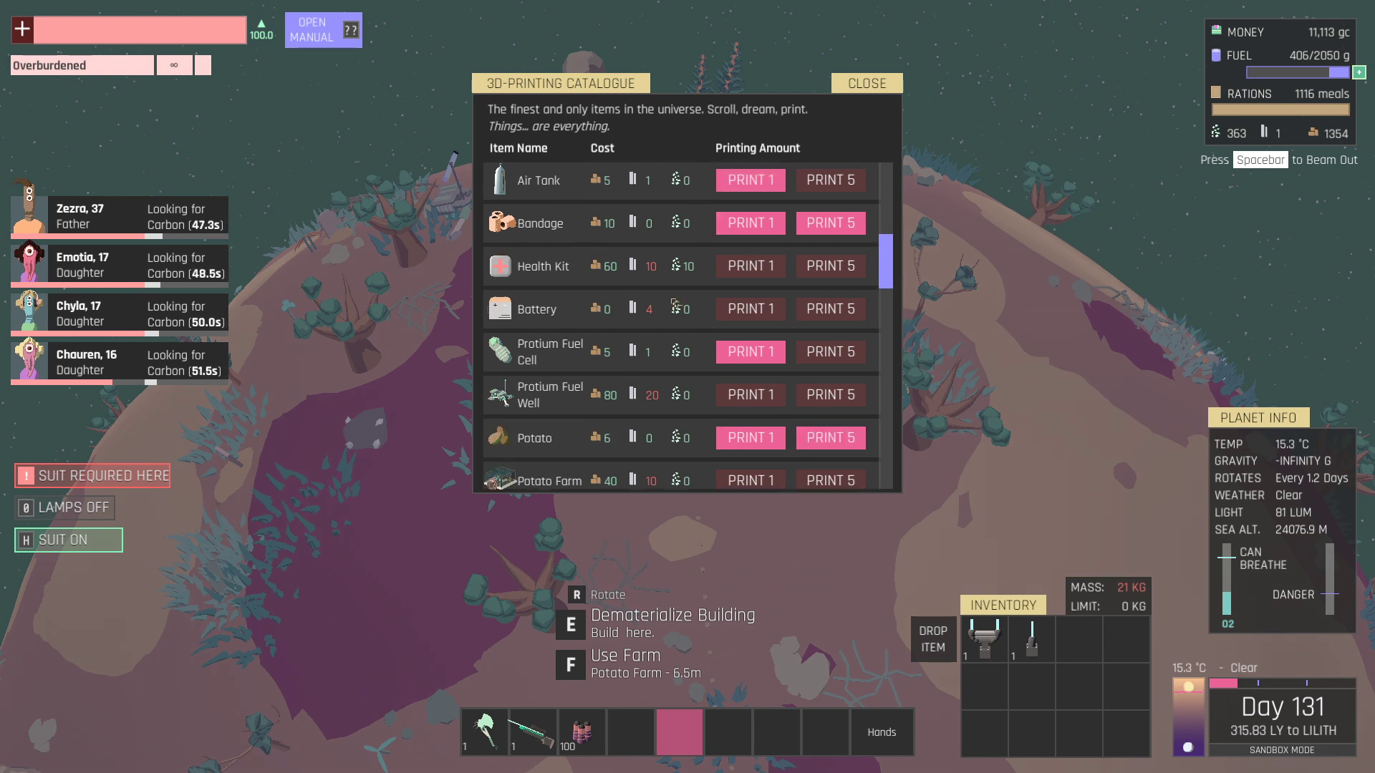
pyautogui.scroll(-2, 676, 303)
pyautogui.scroll(-1, 677, 303)
pyautogui.scroll(-2, 676, 303)
pyautogui.scroll(-1, 677, 303)
pyautogui.scroll(2, 676, 304)
pyautogui.scroll(2, 677, 303)
pyautogui.scroll(2, 676, 303)
pyautogui.scroll(1, 676, 303)
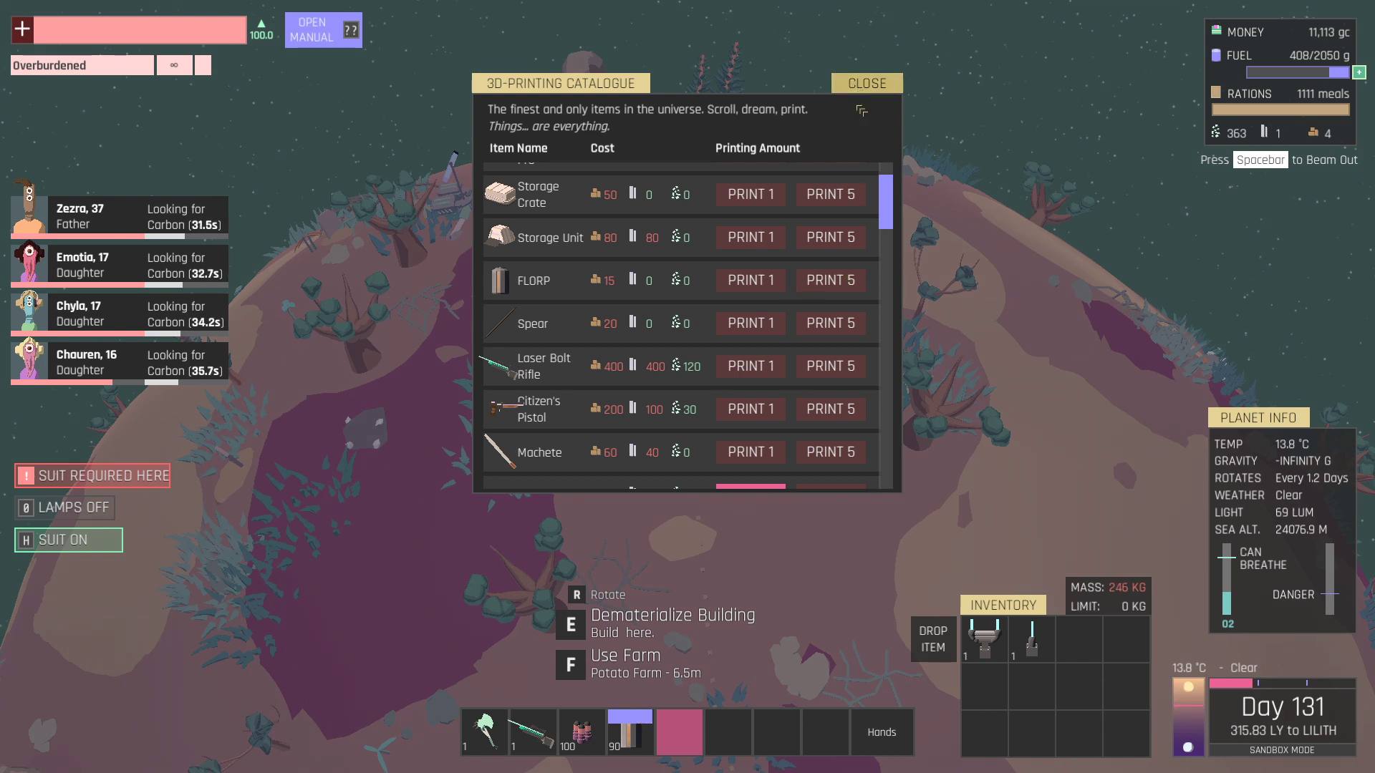
pyautogui.click(866, 84)
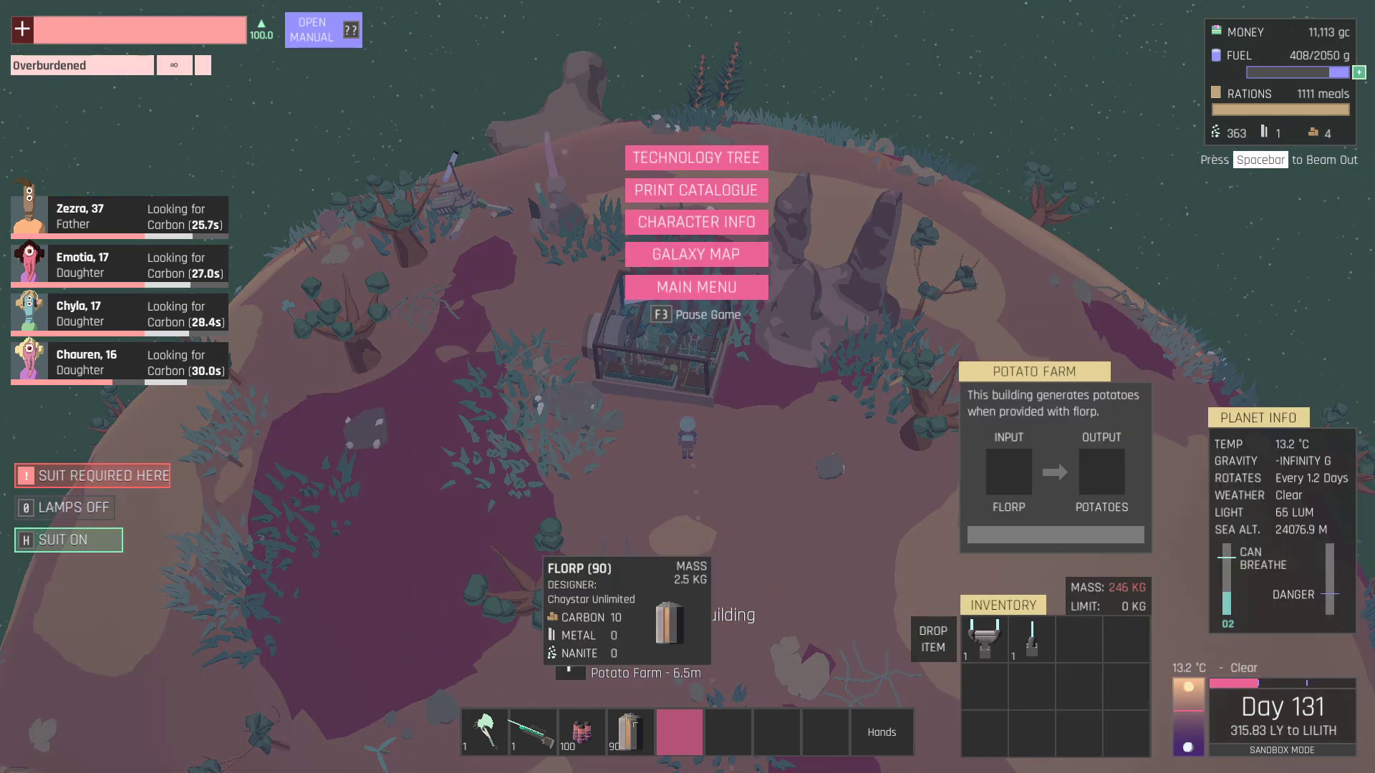
# Load the 90-florp stack into the Potato Farm's input and resume play.
pyautogui.moveTo(627, 732); pyautogui.dragTo(801, 643)
pyautogui.moveTo(1015, 474); pyautogui.dragTo(1008, 472)
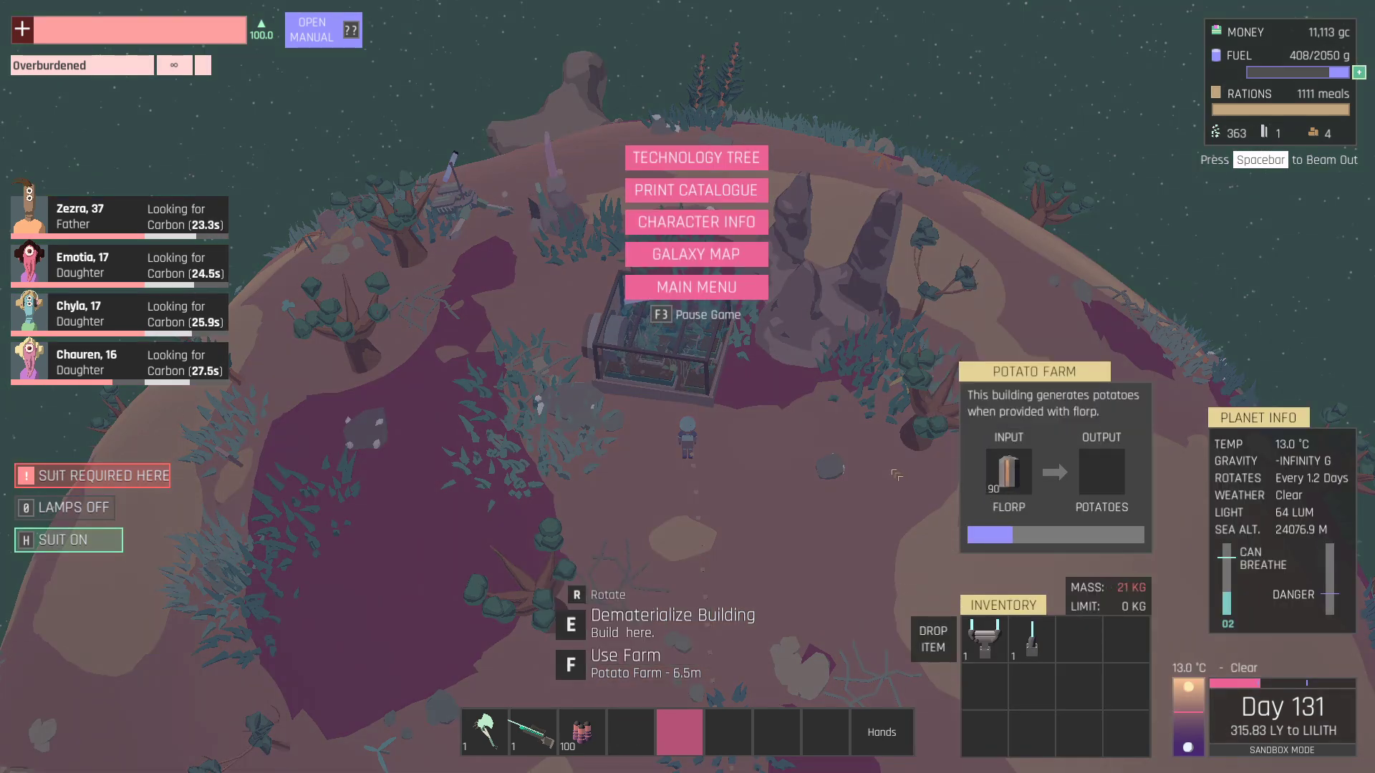
pyautogui.press('Escape')
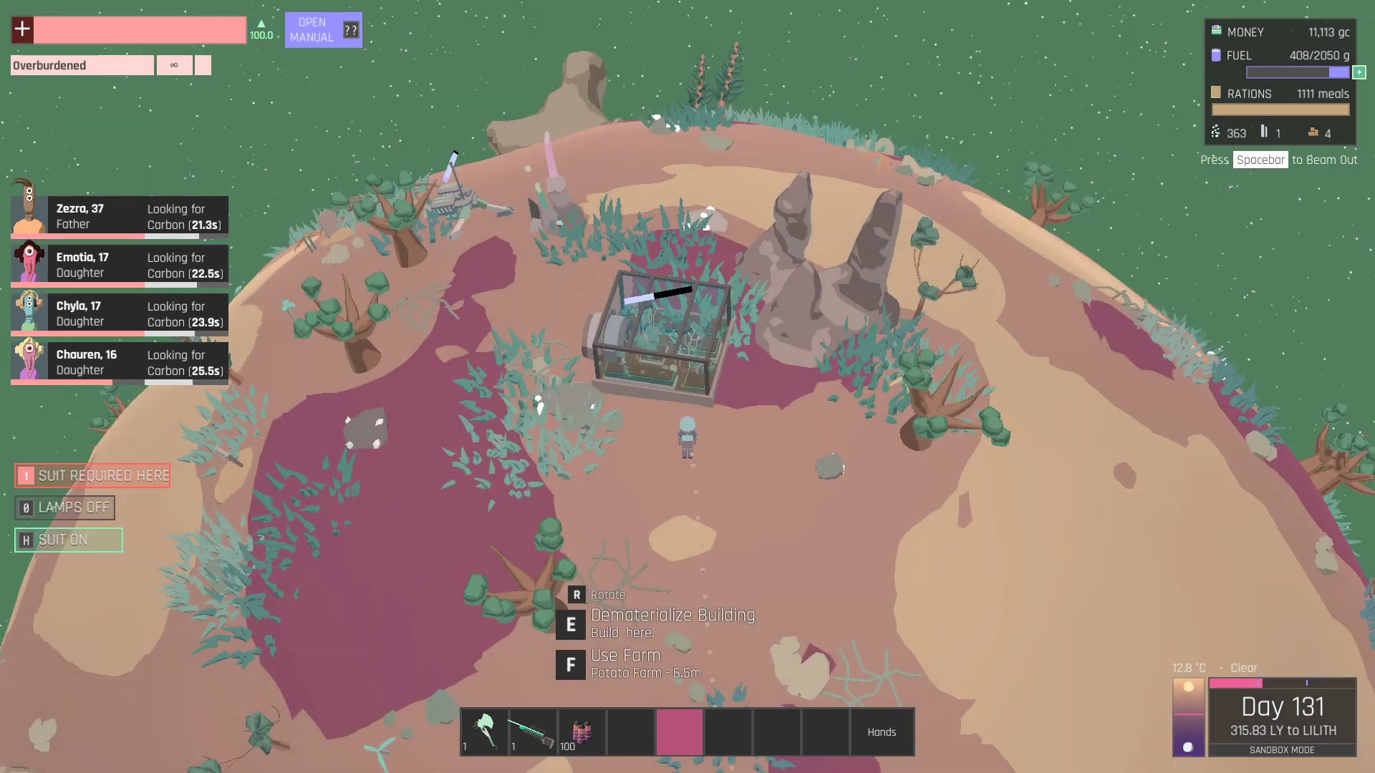
# Walk the astronaut around the potato farm, earning two +5 farming experience gains.
pyautogui.press('w')
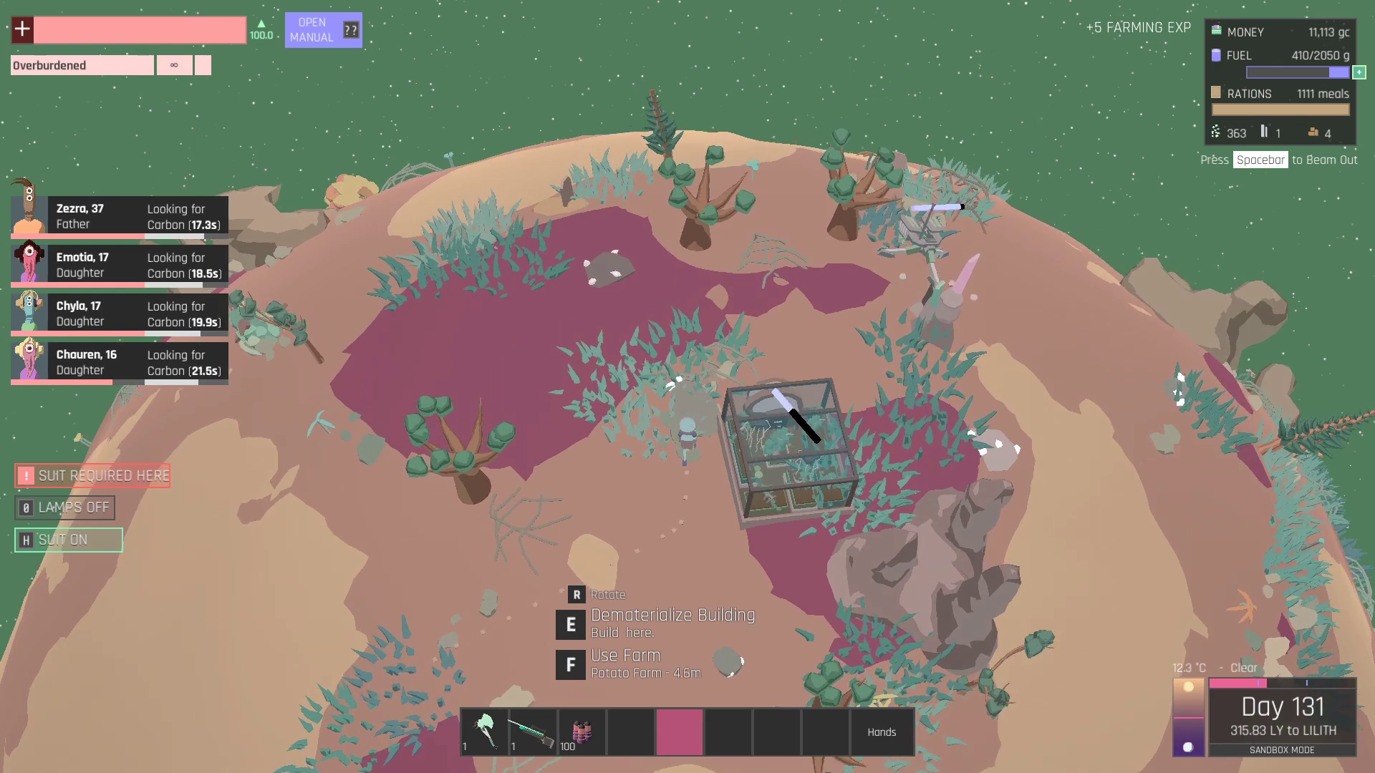
pyautogui.press('w')
pyautogui.press('w')
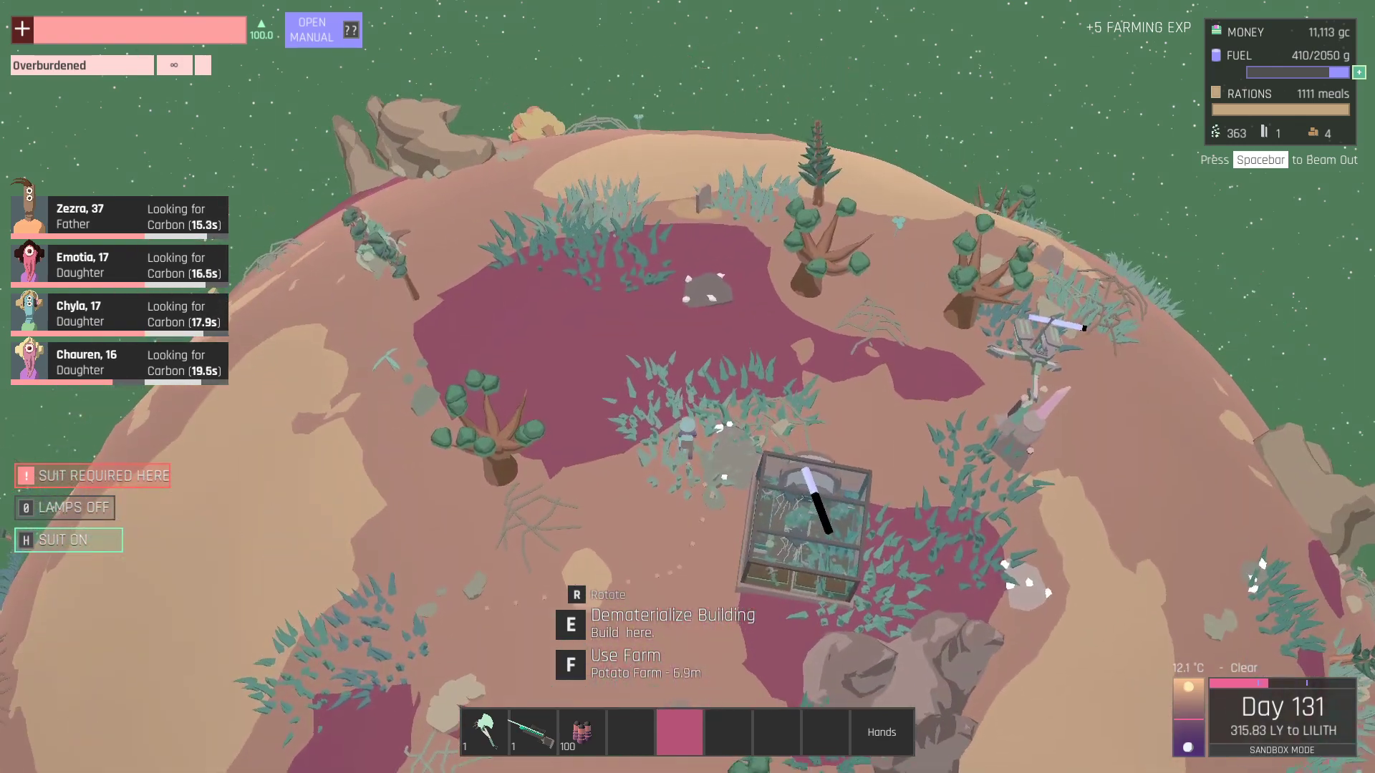
pyautogui.press('w')
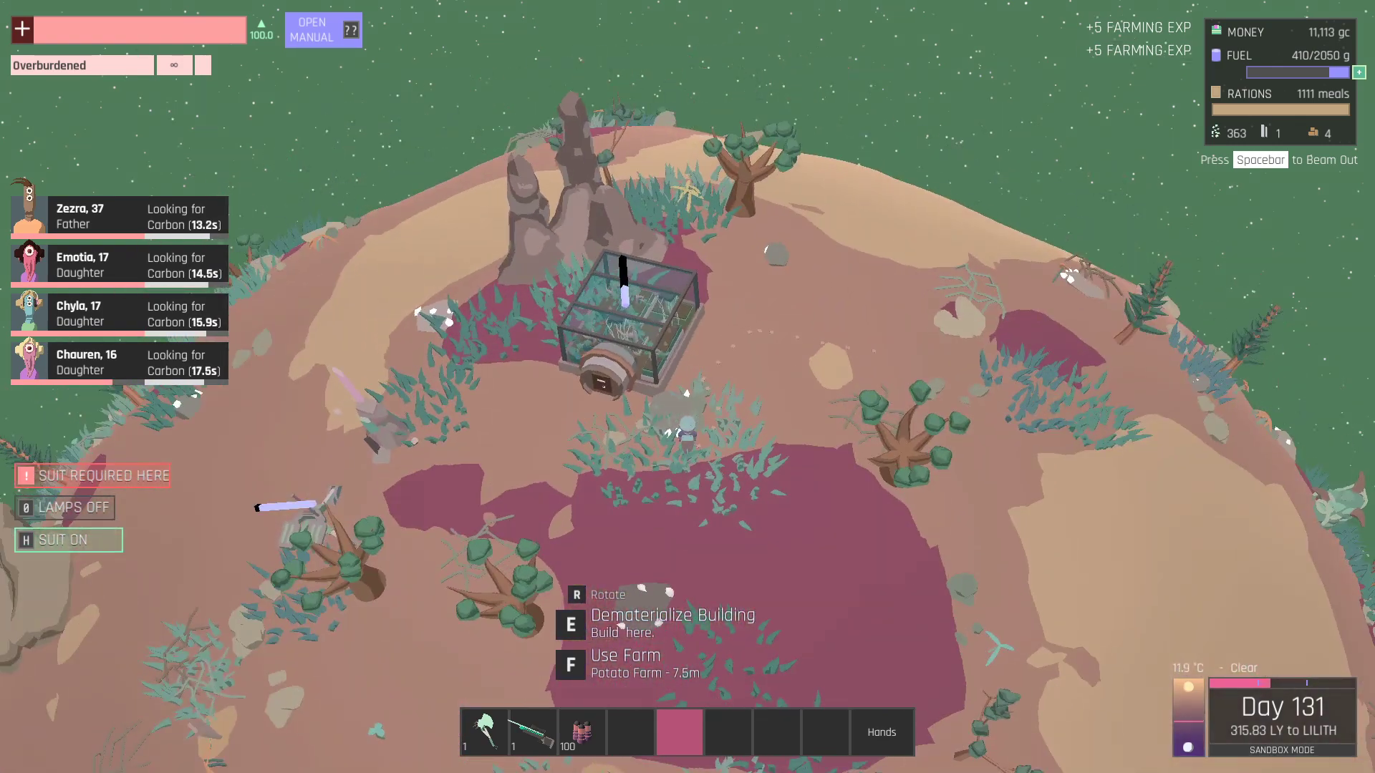
pyautogui.press('w')
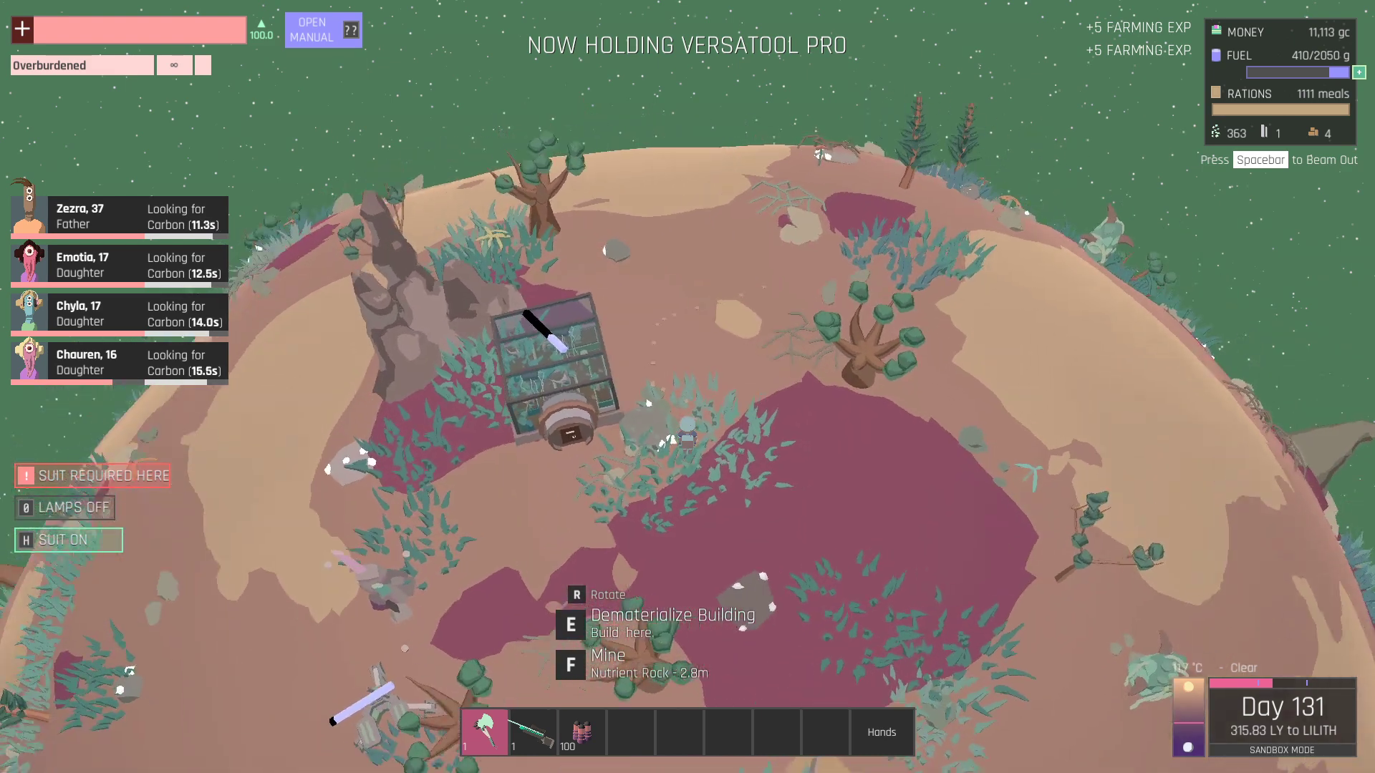